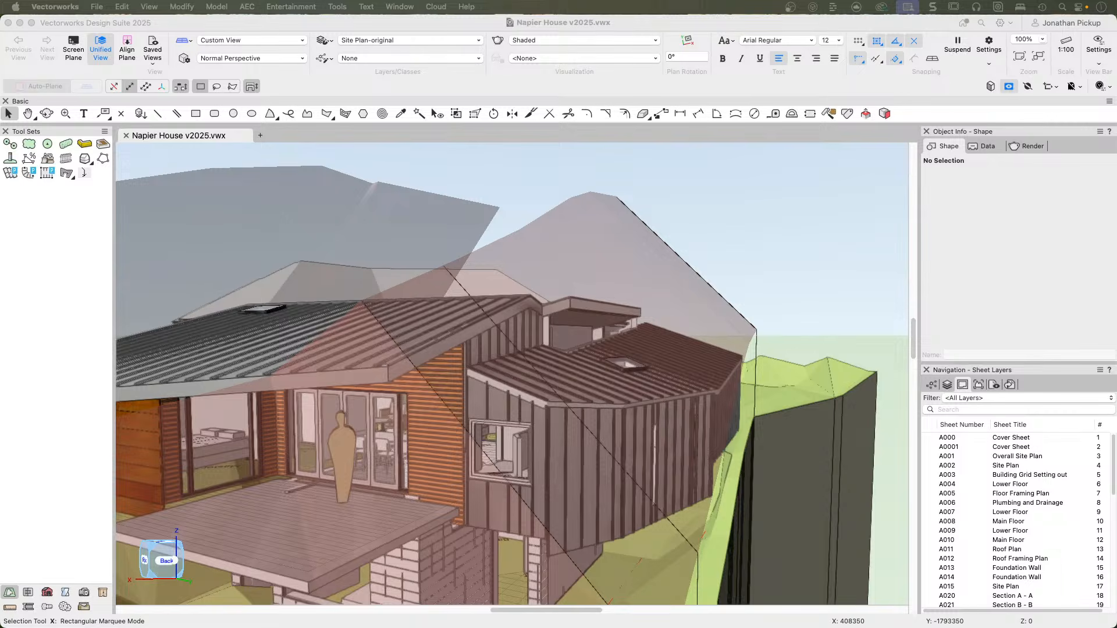
Open the A025 North Elevation sheet layer.
{"action": "left_click", "coordinate": [324, 219]}
{"action": "scroll", "coordinate": [957, 556], "scroll_direction": "down", "scroll_amount": 3}
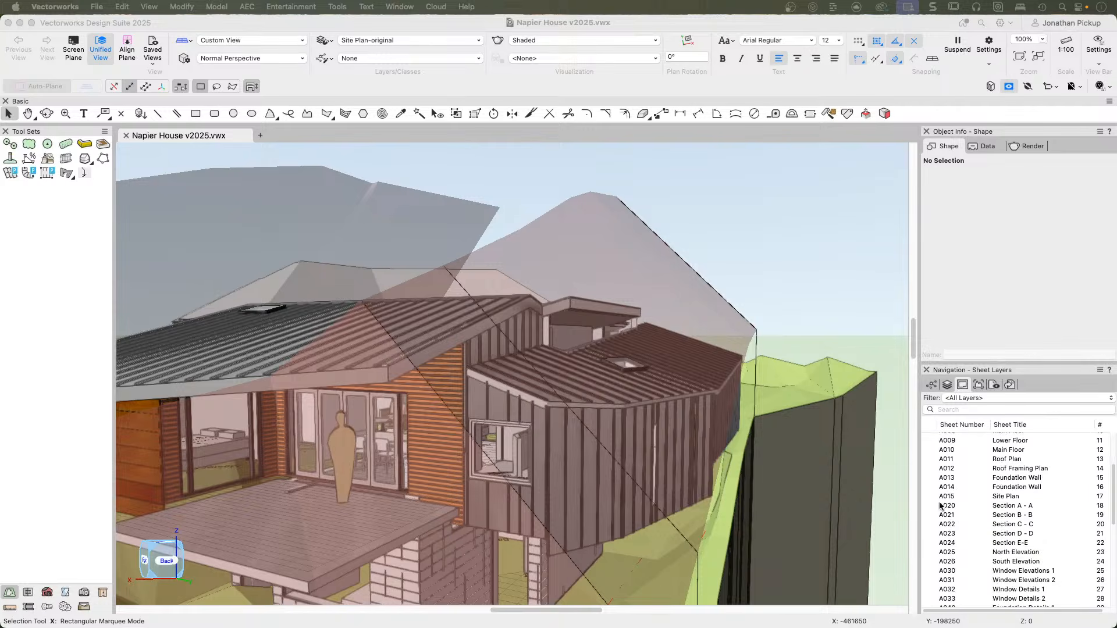
{"action": "scroll", "coordinate": [940, 500], "scroll_direction": "down", "scroll_amount": 1}
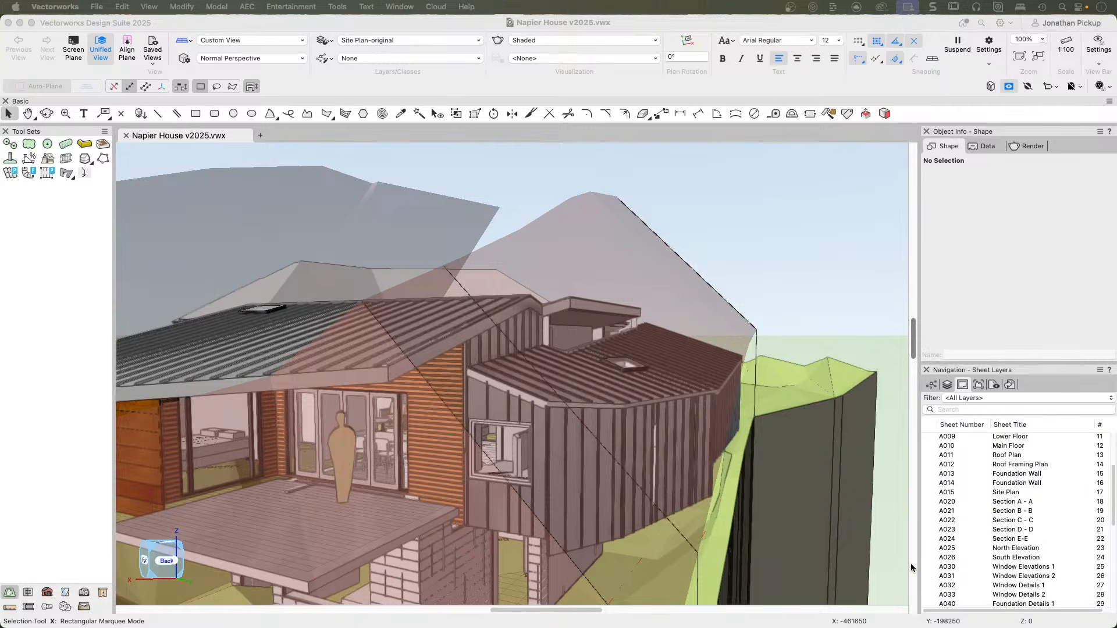
{"action": "left_click", "coordinate": [929, 548]}
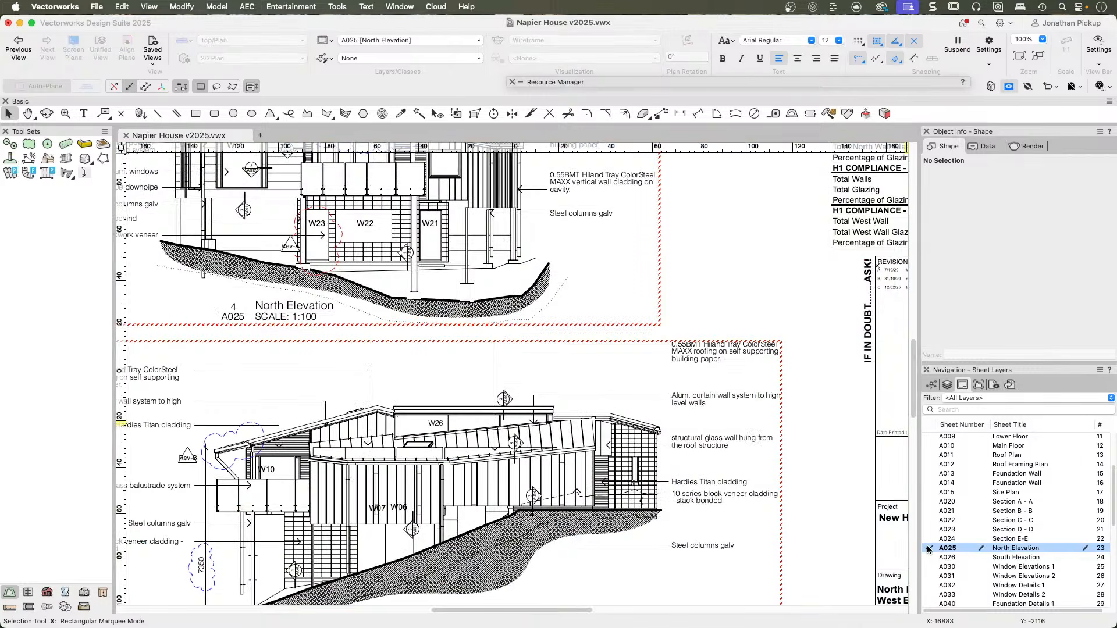
Select the West Elevation viewport and examine the North and West Elevation drawings on the sheet.
{"action": "middle_click_drag", "start_coordinate": [575, 456], "coordinate": [753, 445]}
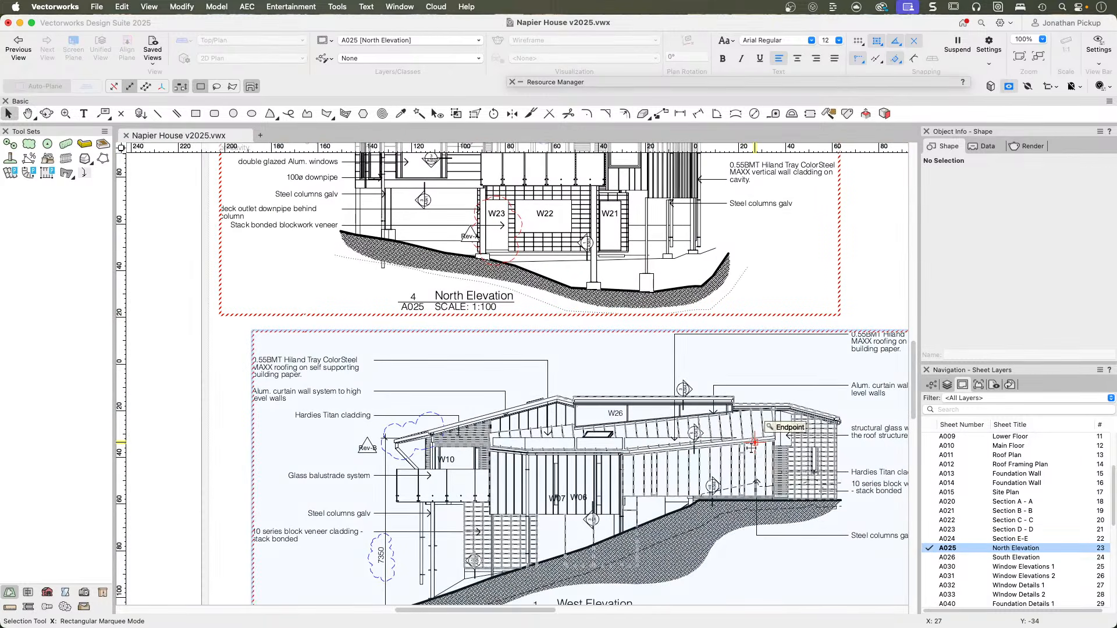
{"action": "scroll", "coordinate": [751, 447], "scroll_direction": "down", "scroll_amount": 5}
{"action": "scroll", "coordinate": [752, 446], "scroll_direction": "right", "scroll_amount": 5}
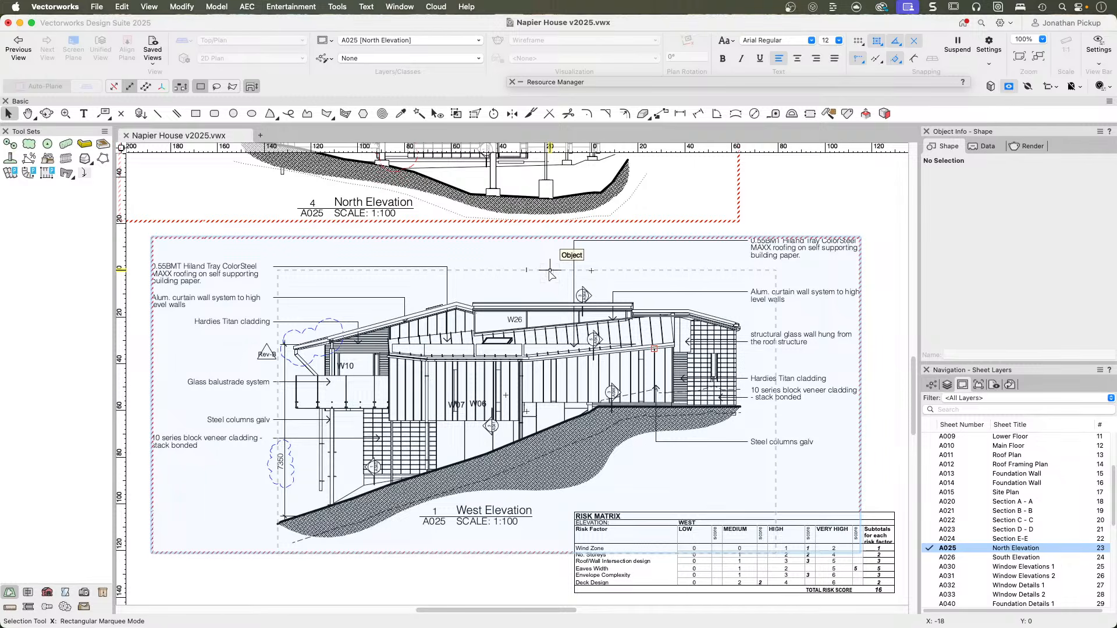
{"action": "left_click", "coordinate": [584, 293]}
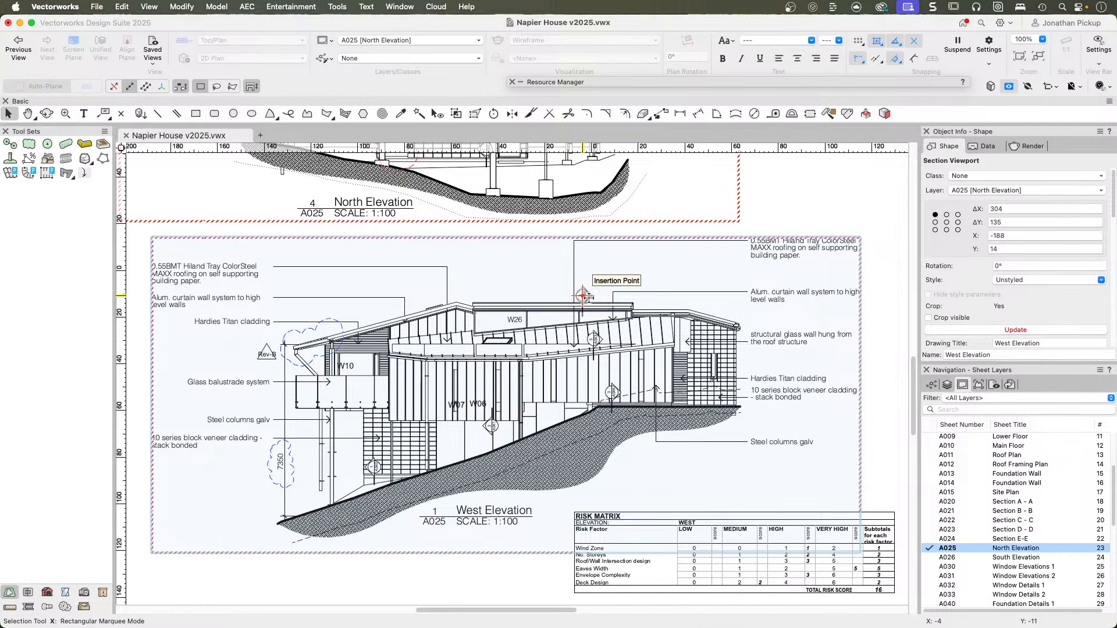
{"action": "key", "text": "space"}
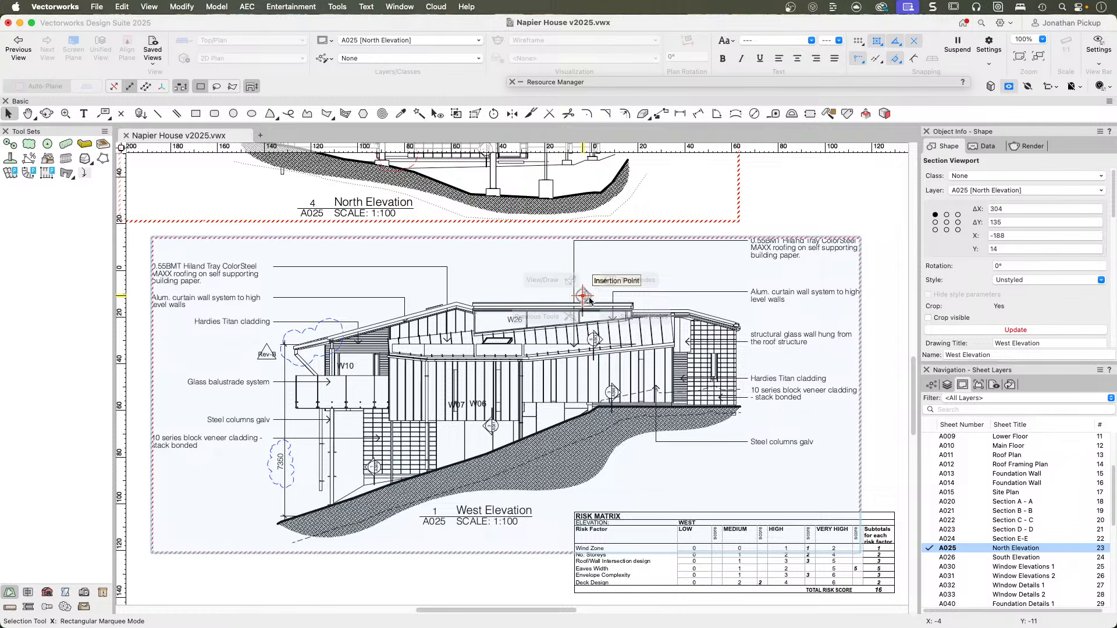
{"action": "scroll", "coordinate": [579, 354], "scroll_direction": "up", "scroll_amount": 1}
{"action": "mouse_move", "coordinate": [578, 354]}
{"action": "middle_mouse_down"}
{"action": "mouse_move", "coordinate": [645, 438]}
{"action": "mouse_move", "coordinate": [621, 571]}
{"action": "middle_mouse_up"}
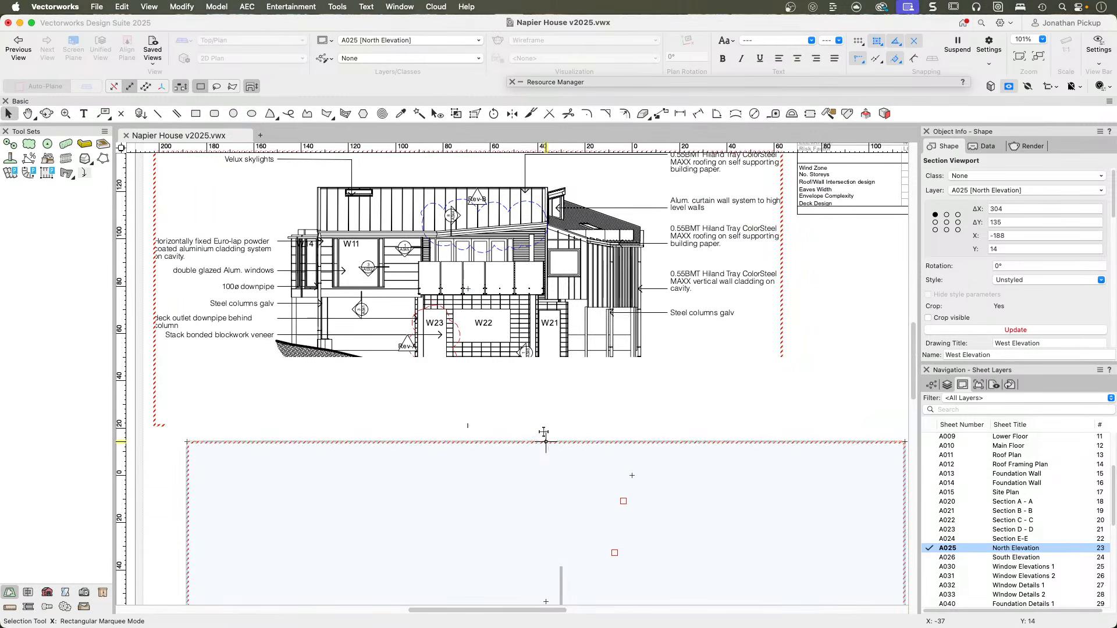
{"action": "scroll", "coordinate": [549, 424], "scroll_direction": "down", "scroll_amount": 2}
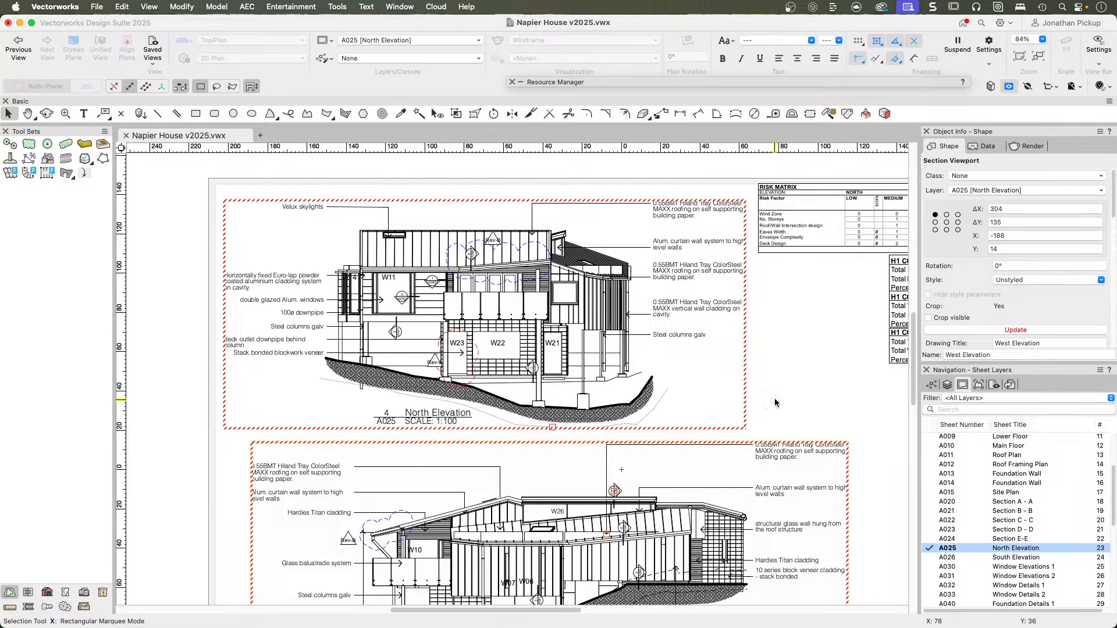
{"action": "key", "text": "h"}
{"action": "left_click_drag", "start_coordinate": [734, 410], "coordinate": [679, 310]}
{"action": "key", "text": "x"}
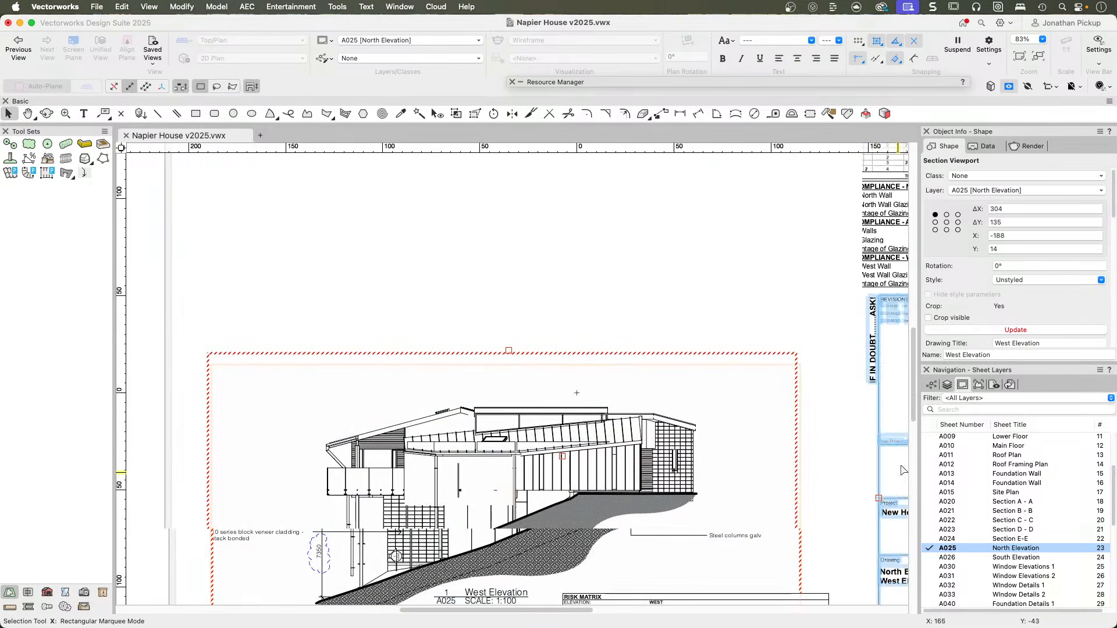
Make the Sections and Elevations design layer visible and active, and display it in Top/Plan view.
{"action": "left_click", "coordinate": [948, 385]}
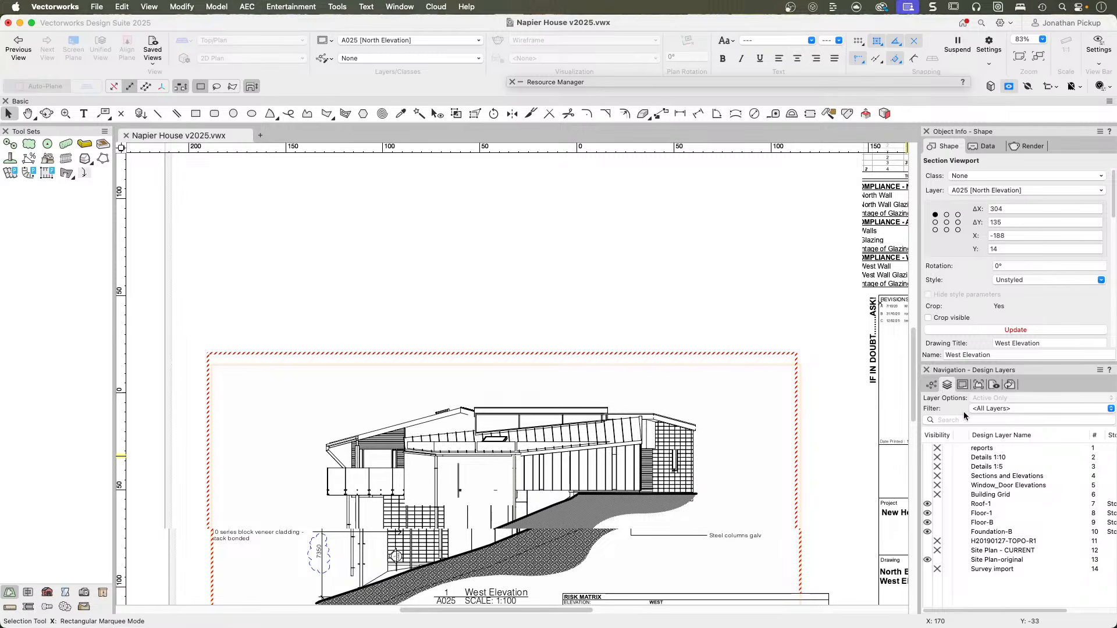
{"action": "left_click", "coordinate": [989, 476]}
{"action": "left_click", "coordinate": [928, 476]}
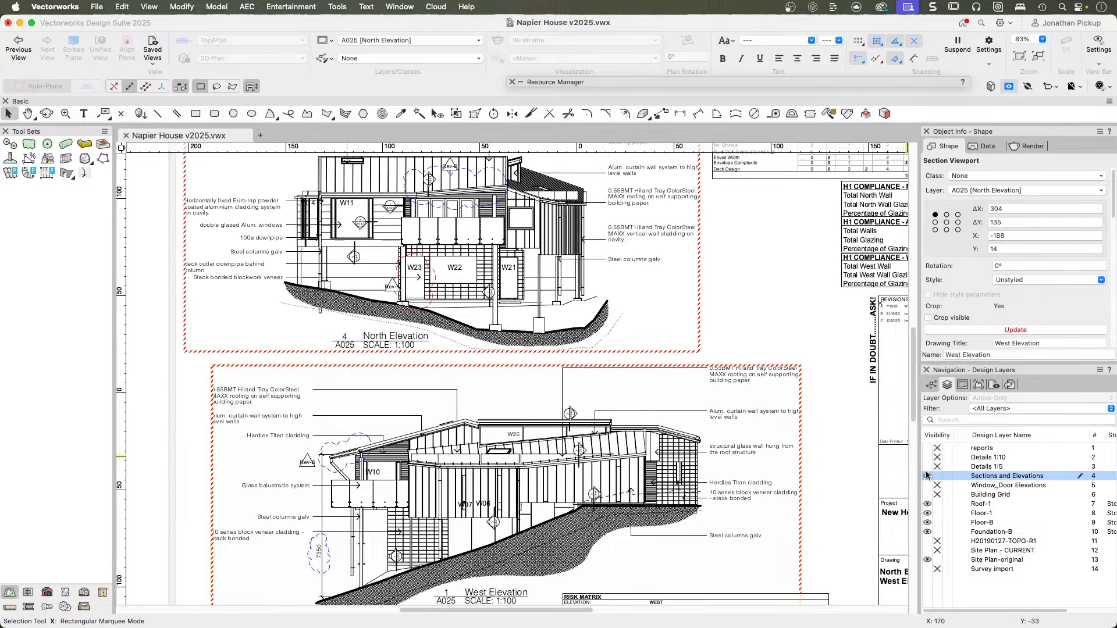
{"action": "left_click", "coordinate": [960, 475]}
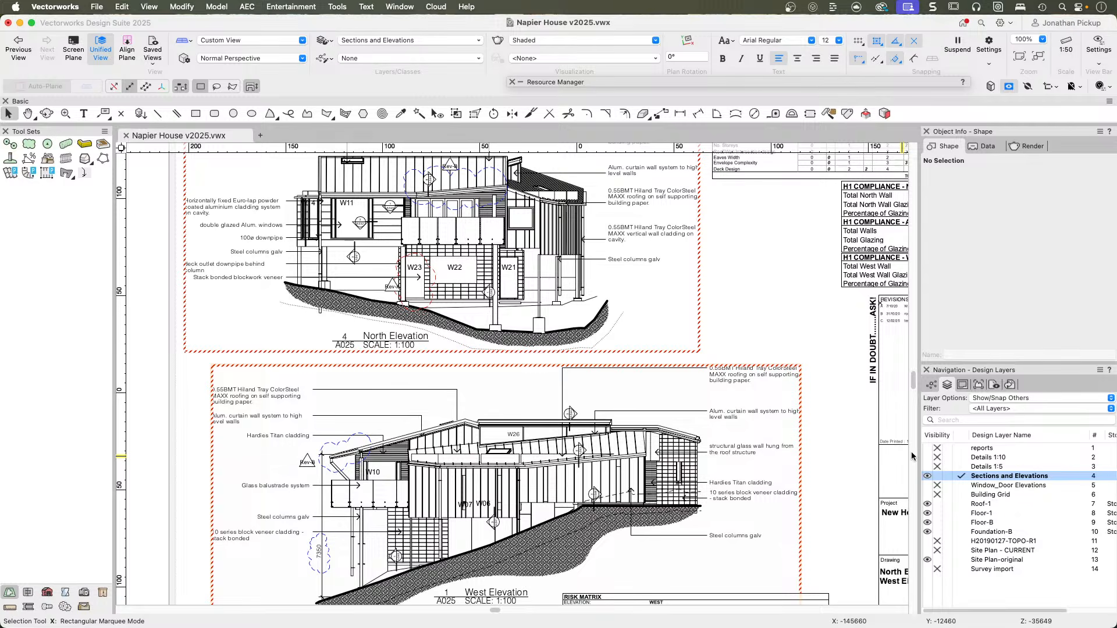
{"action": "key", "text": "super+5"}
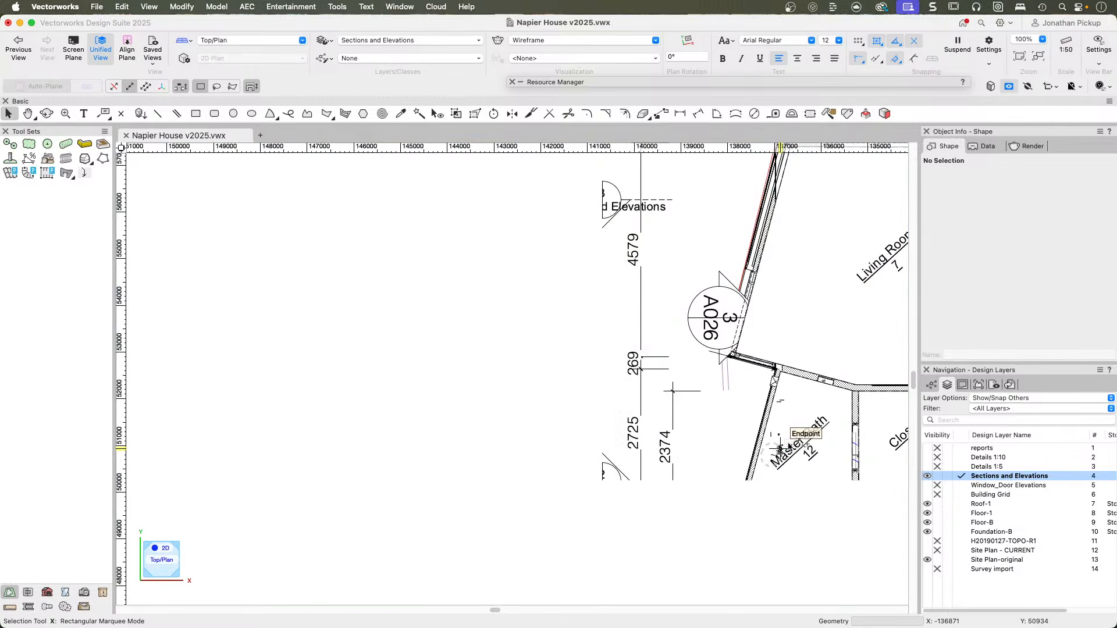
Examine the building section at the bathroom's lower roof, including its eave, gutter, framing and flashings.
{"action": "scroll", "coordinate": [777, 406], "scroll_direction": "down", "scroll_amount": 5}
{"action": "middle_click_drag", "start_coordinate": [770, 447], "coordinate": [591, 334]}
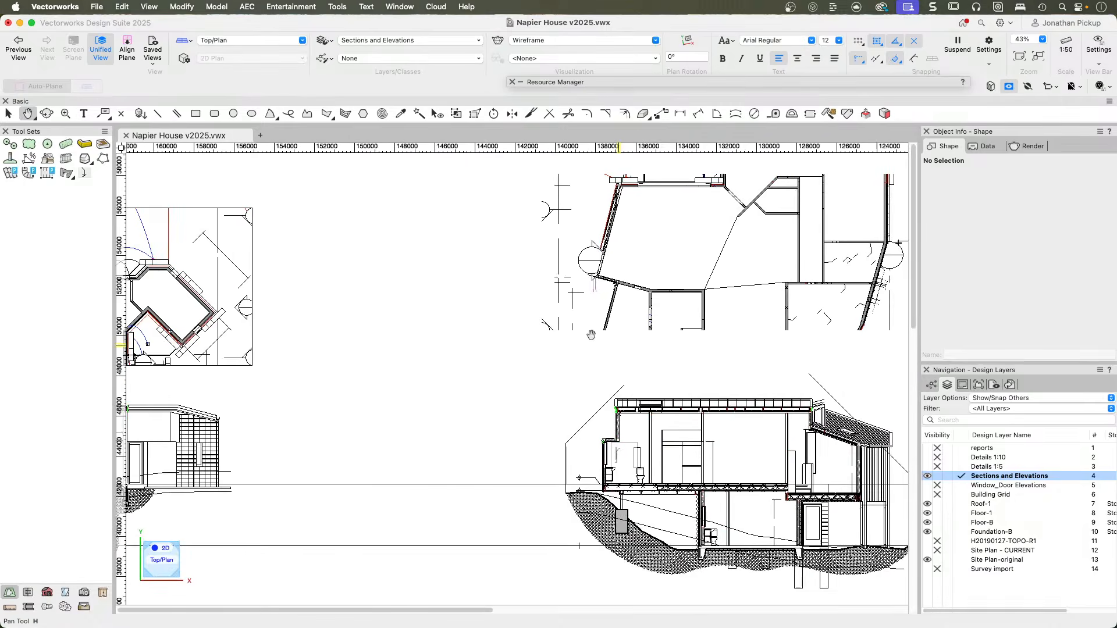
{"action": "middle_click_drag", "start_coordinate": [727, 498], "coordinate": [643, 450]}
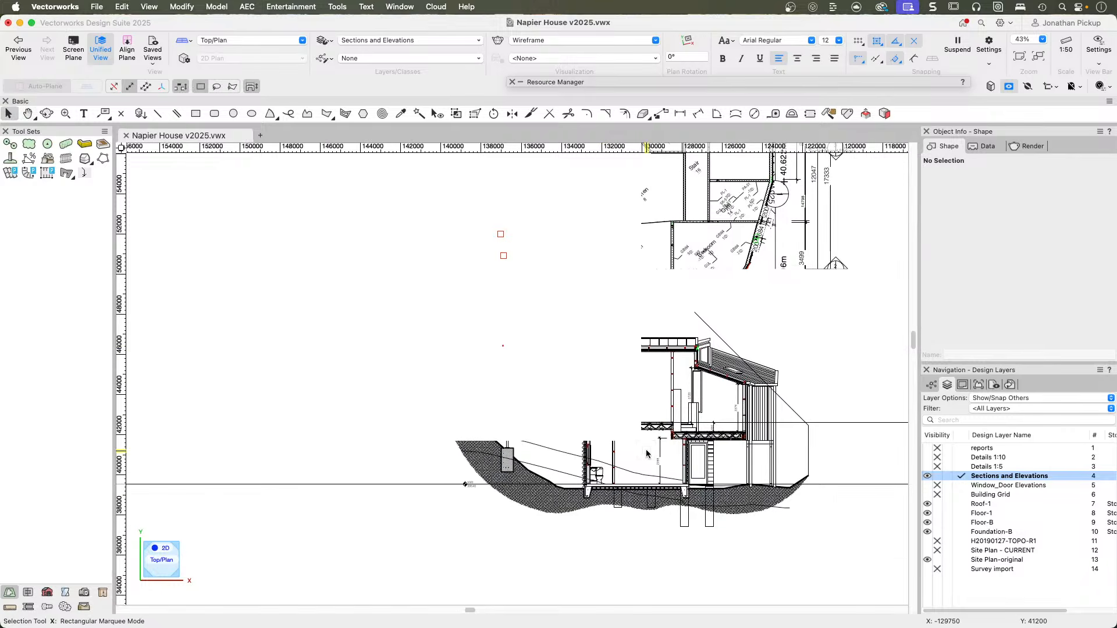
{"action": "scroll", "coordinate": [643, 450], "scroll_direction": "up", "scroll_amount": 2}
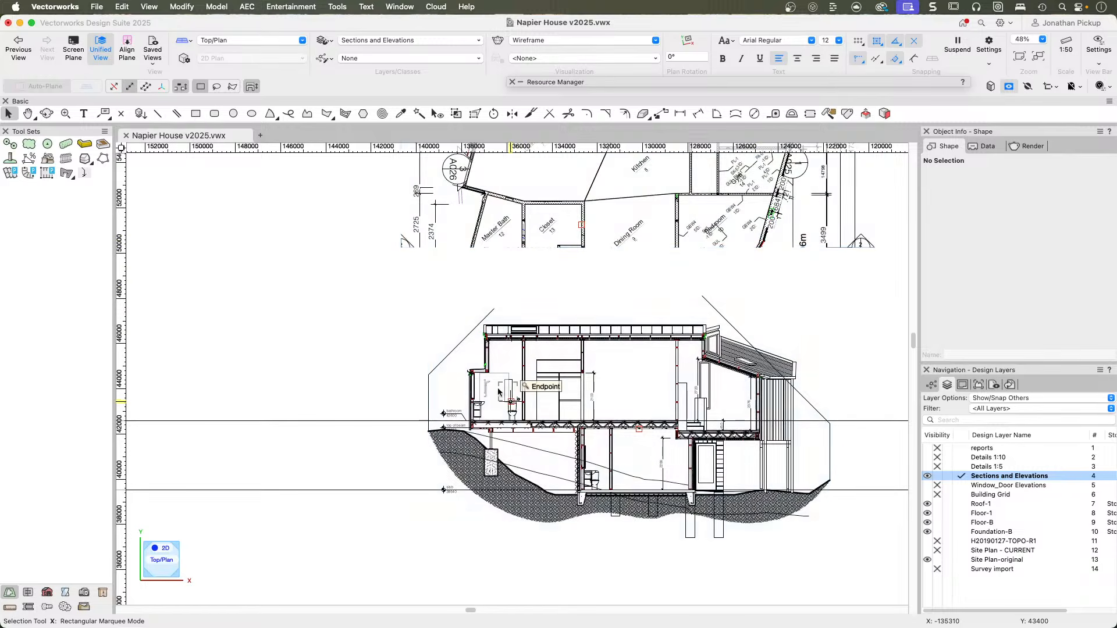
{"action": "scroll", "coordinate": [511, 401], "scroll_direction": "up", "scroll_amount": 6}
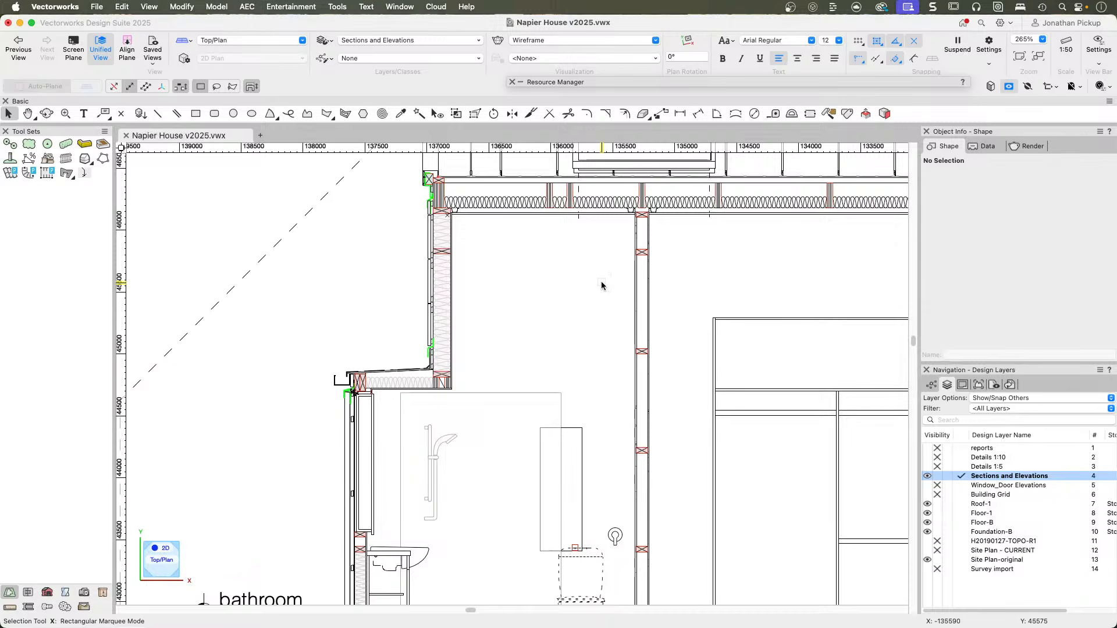
{"action": "scroll", "coordinate": [372, 358], "scroll_direction": "up", "scroll_amount": 1}
{"action": "scroll", "coordinate": [373, 354], "scroll_direction": "up", "scroll_amount": 5}
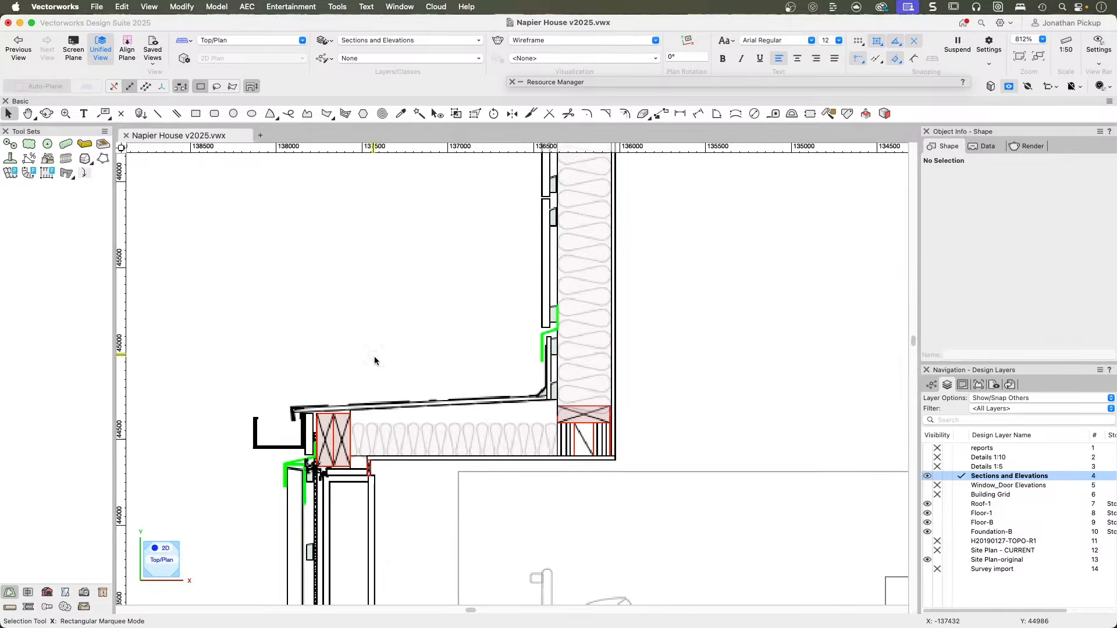
{"action": "middle_click_drag", "start_coordinate": [399, 369], "coordinate": [507, 278]}
{"action": "scroll", "coordinate": [372, 288], "scroll_direction": "up", "scroll_amount": 3}
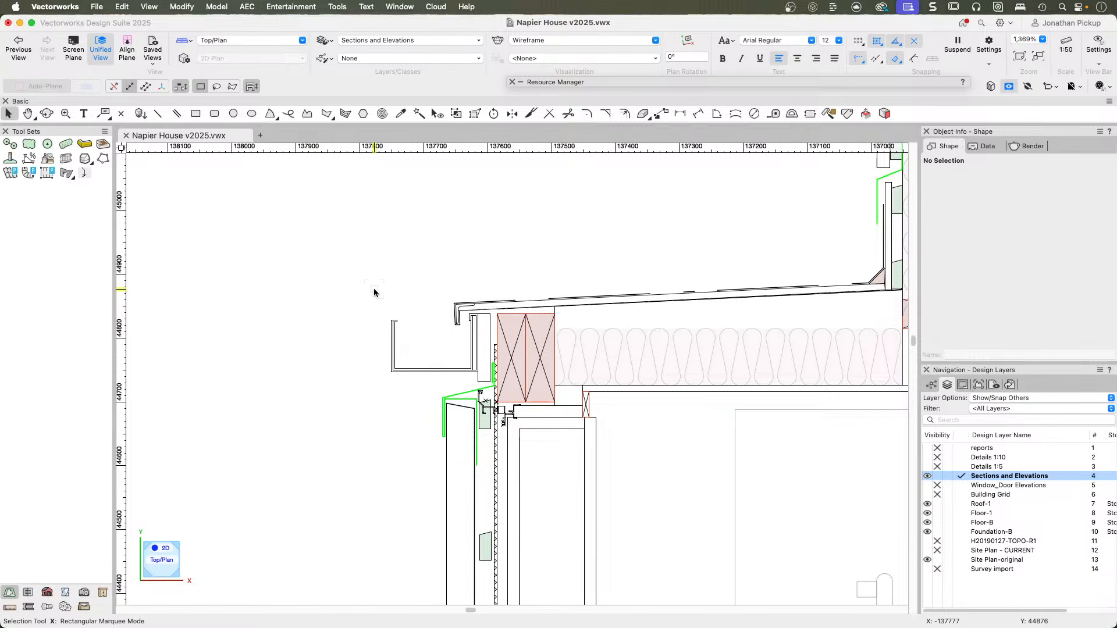
{"action": "middle_click_drag", "start_coordinate": [692, 300], "coordinate": [541, 304]}
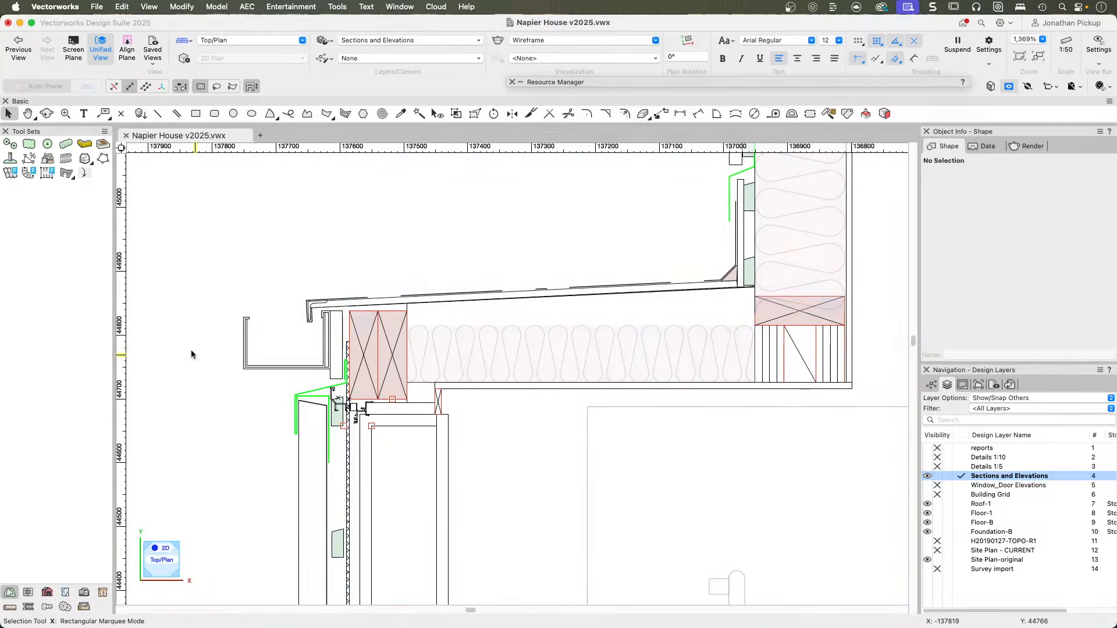
Examine the upper roof edge in the section, including its capping, timber blocking, flashing and wall junction.
{"action": "scroll", "coordinate": [690, 458], "scroll_direction": "down", "scroll_amount": 3}
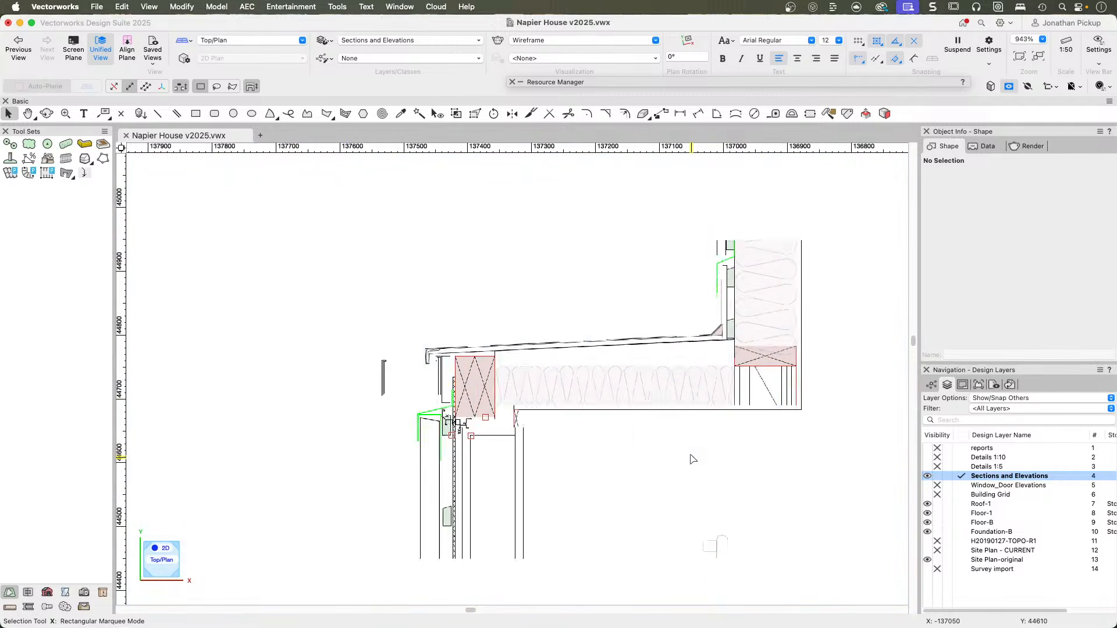
{"action": "scroll", "coordinate": [690, 458], "scroll_direction": "down", "scroll_amount": 2}
{"action": "mouse_move", "coordinate": [691, 459]}
{"action": "middle_mouse_down"}
{"action": "mouse_move", "coordinate": [445, 479]}
{"action": "mouse_move", "coordinate": [294, 507]}
{"action": "middle_mouse_up"}
{"action": "scroll", "coordinate": [652, 384], "scroll_direction": "down", "scroll_amount": 1}
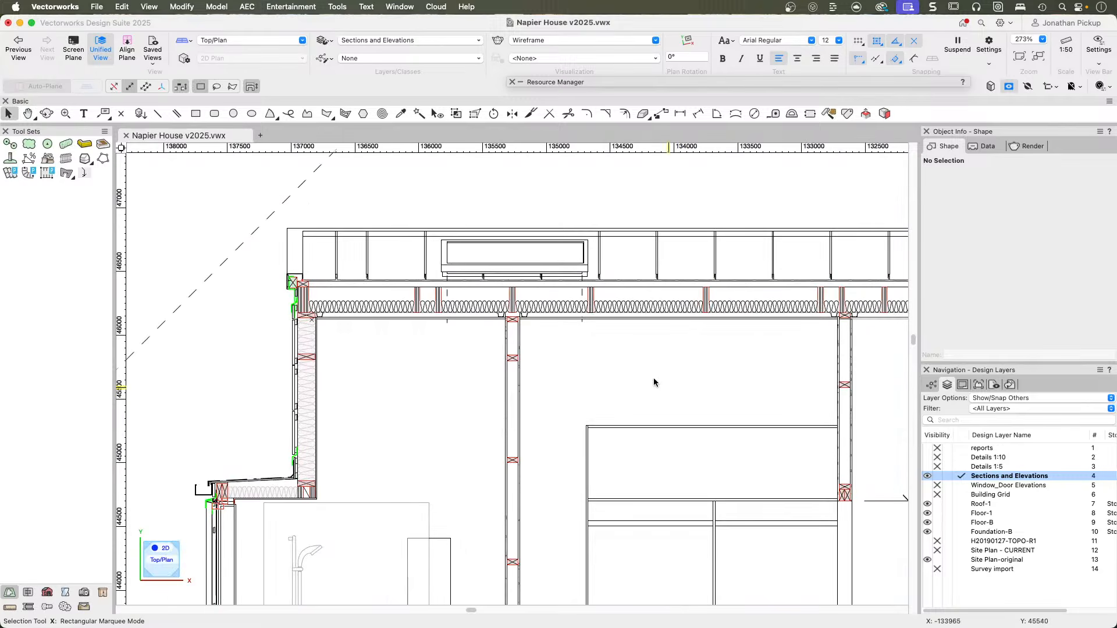
{"action": "scroll", "coordinate": [303, 256], "scroll_direction": "up", "scroll_amount": 4}
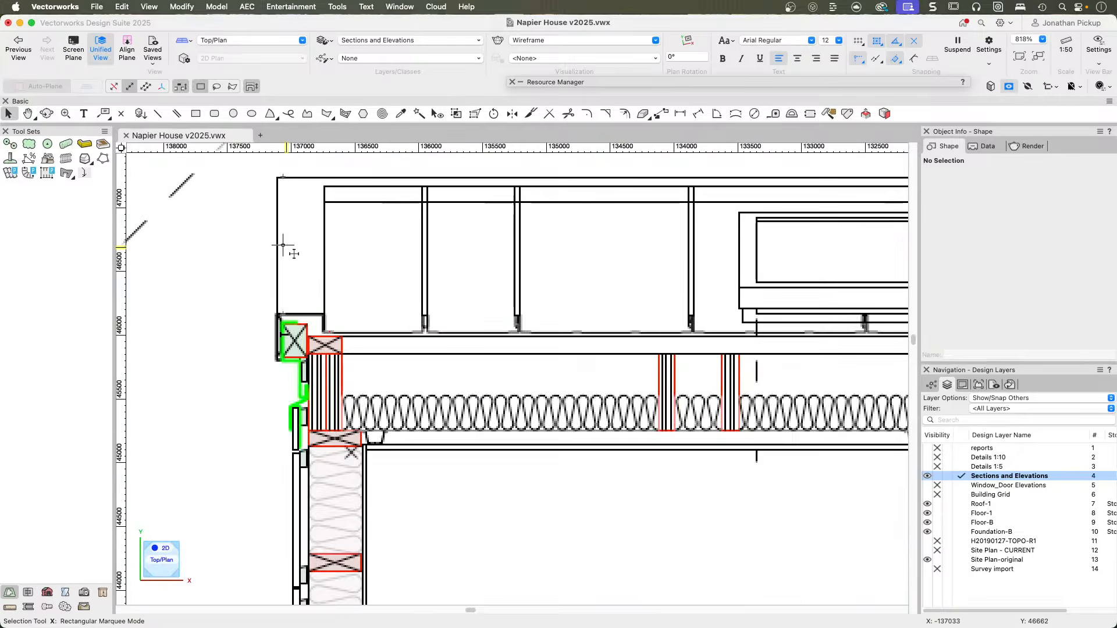
{"action": "middle_click_drag", "start_coordinate": [607, 319], "coordinate": [133, 309]}
{"action": "scroll", "coordinate": [596, 325], "scroll_direction": "down", "scroll_amount": 4}
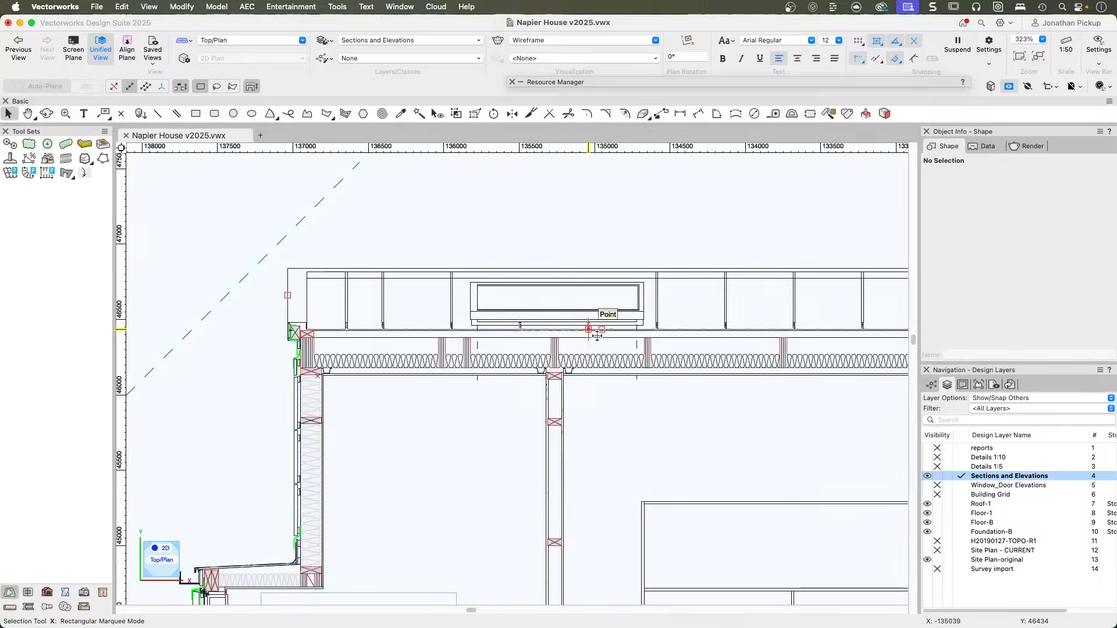
{"action": "scroll", "coordinate": [342, 335], "scroll_direction": "up", "scroll_amount": 7}
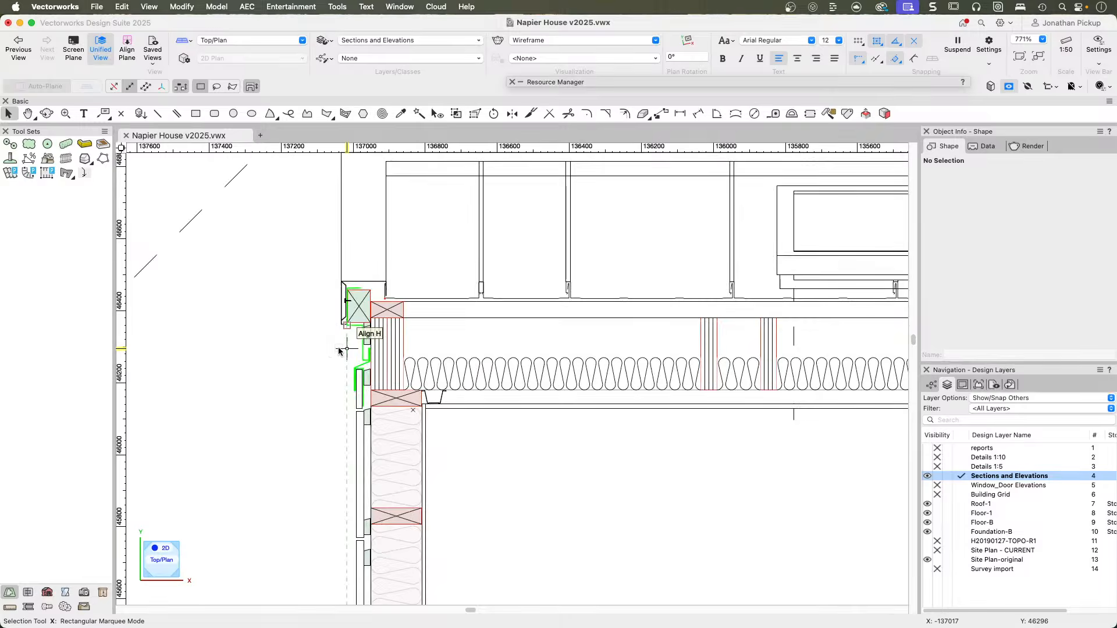
{"action": "scroll", "coordinate": [341, 348], "scroll_direction": "up", "scroll_amount": 3}
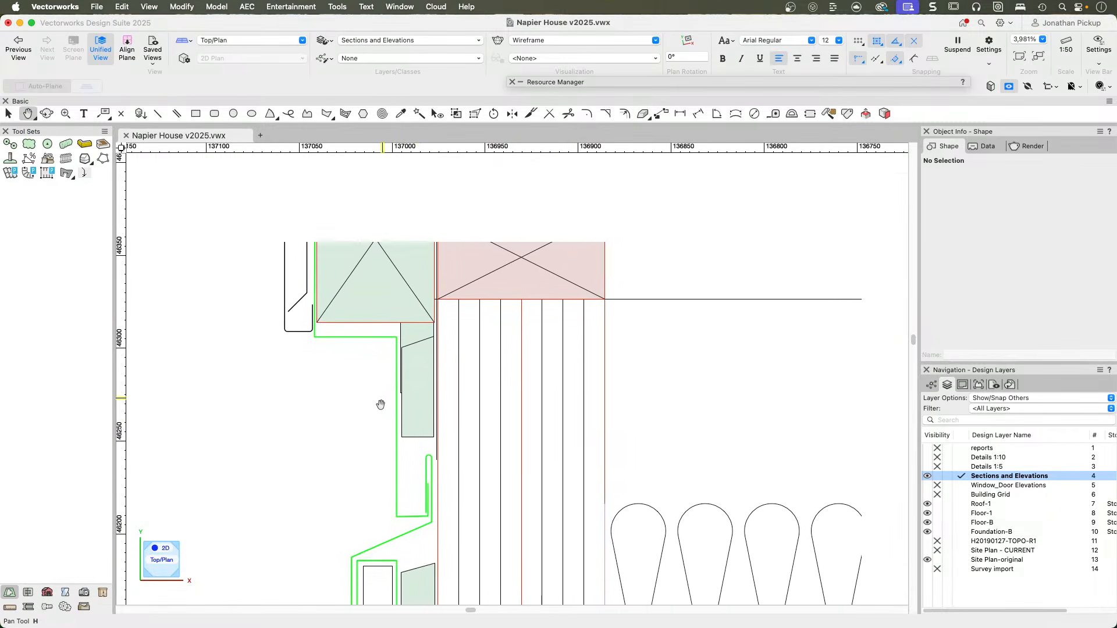
{"action": "middle_click_drag", "start_coordinate": [405, 292], "coordinate": [402, 352]}
{"action": "scroll", "coordinate": [370, 347], "scroll_direction": "up", "scroll_amount": 1}
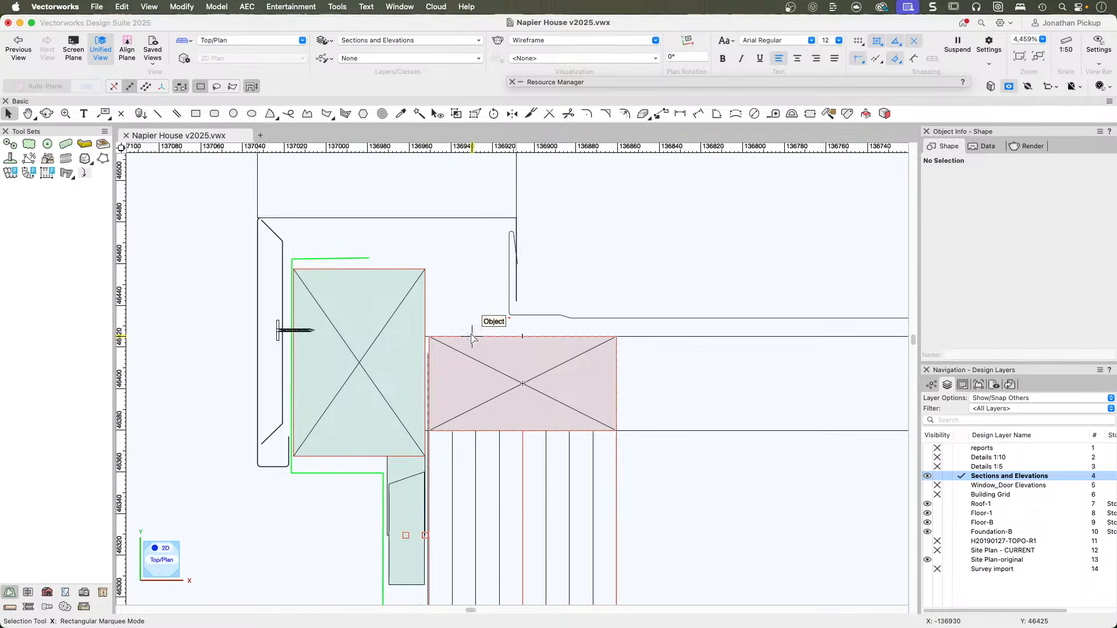
{"action": "scroll", "coordinate": [472, 339], "scroll_direction": "down", "scroll_amount": 2}
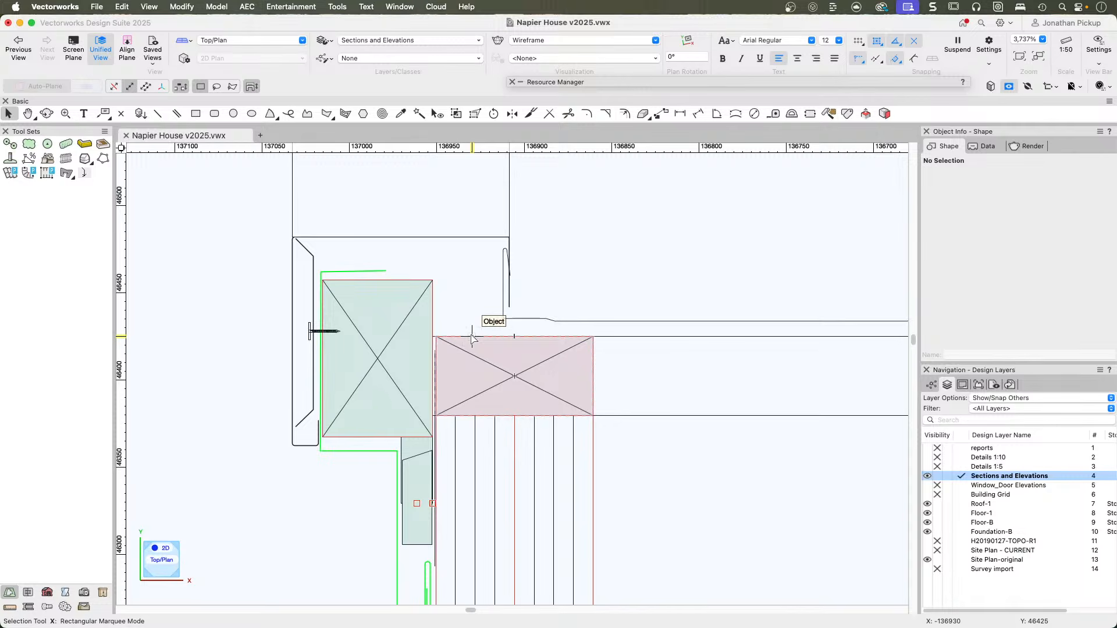
{"action": "scroll", "coordinate": [466, 313], "scroll_direction": "down", "scroll_amount": 2}
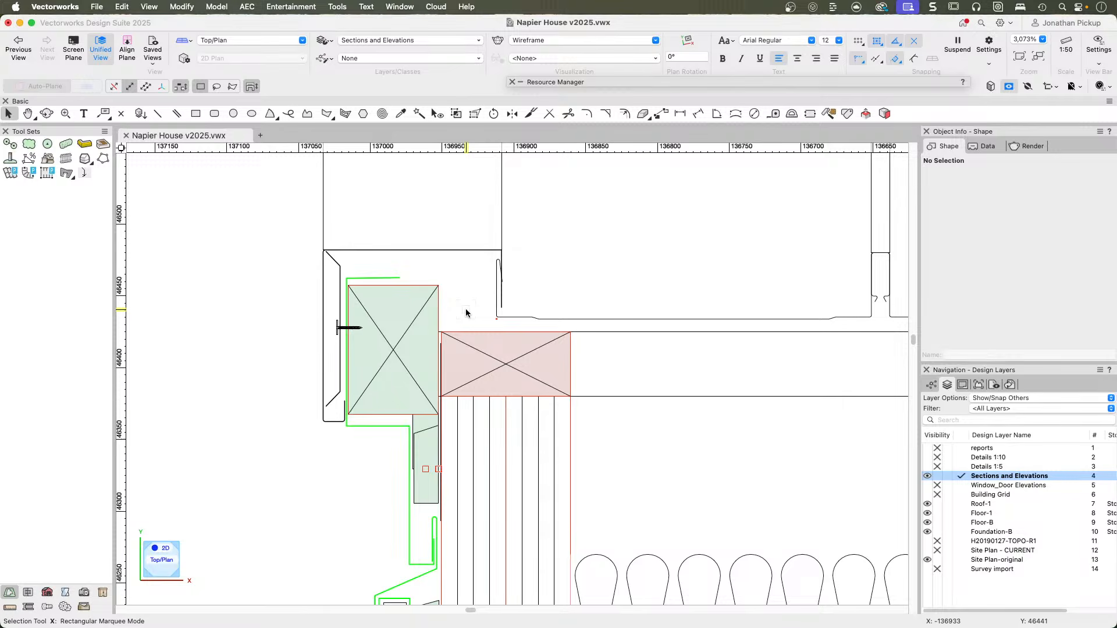
{"action": "key", "text": "u"}
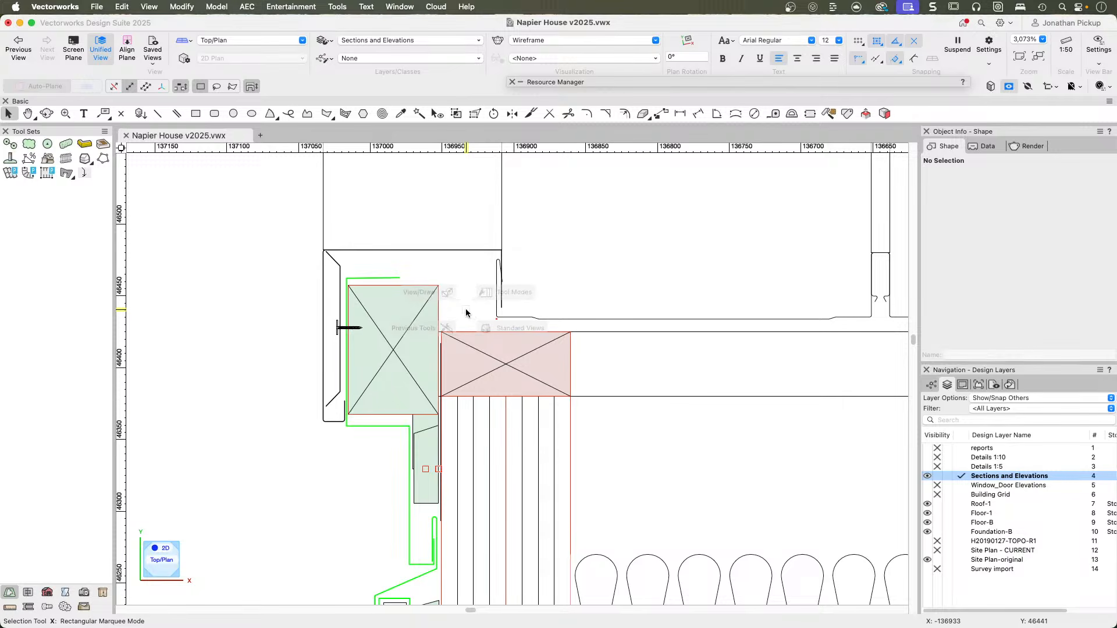
{"action": "mouse_move", "coordinate": [485, 292]}
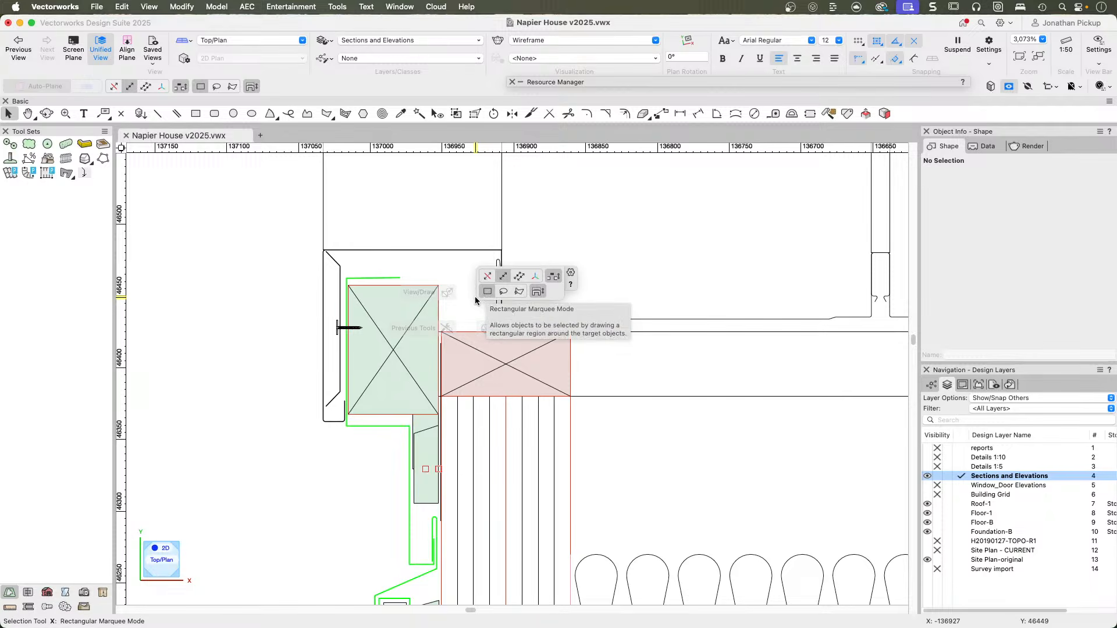
{"action": "left_click", "coordinate": [486, 295]}
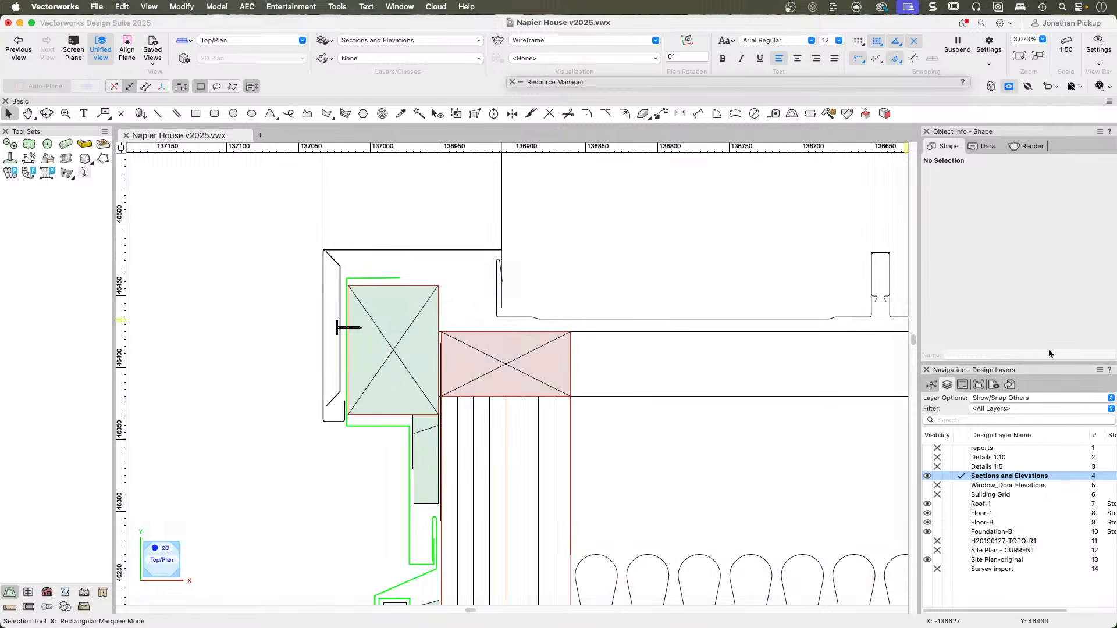
Make Details 1:5 the active design layer and hide all the other design layers.
{"action": "left_click", "coordinate": [955, 467]}
{"action": "left_click", "coordinate": [937, 476]}
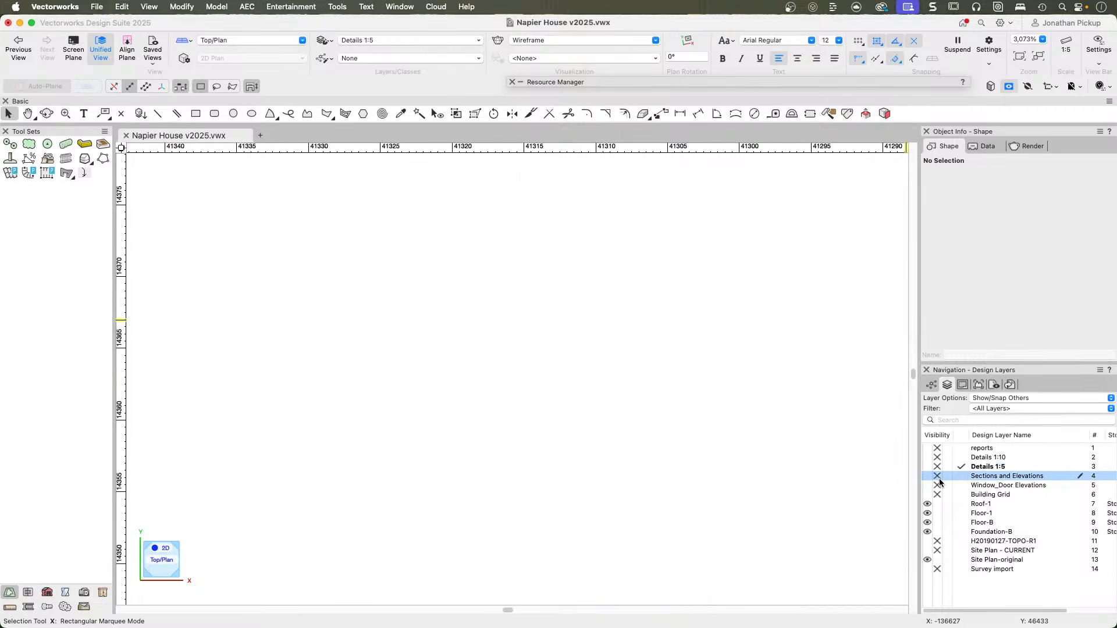
{"action": "left_click", "coordinate": [937, 511], "text": "alt"}
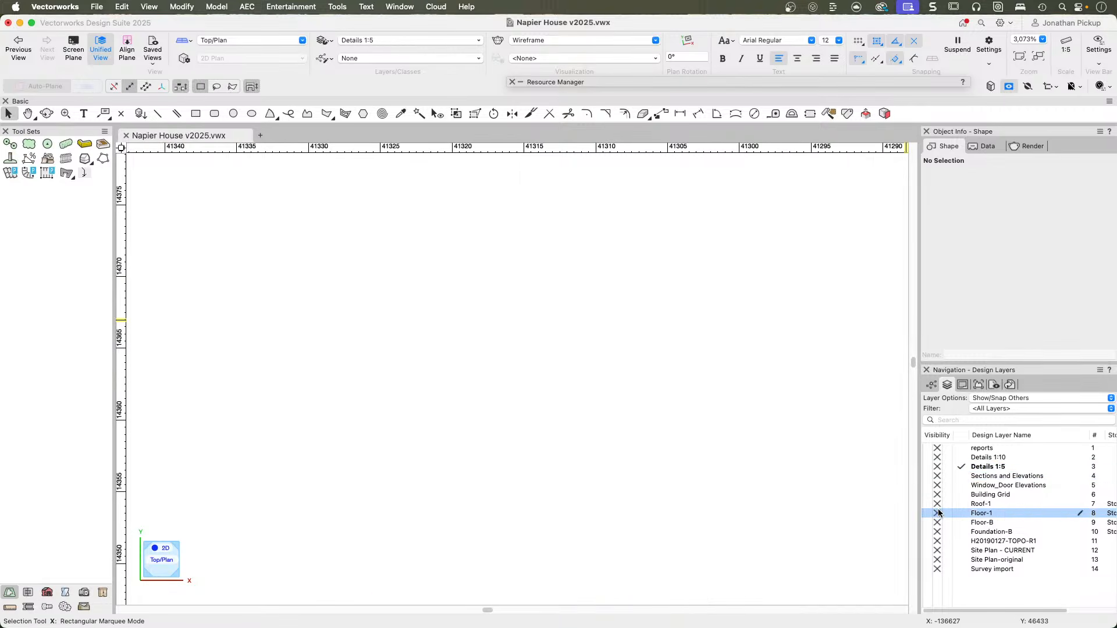
Fit all the 1:5 details in view and inspect the small detail drawn at the layer's origin.
{"action": "key", "text": "super+6"}
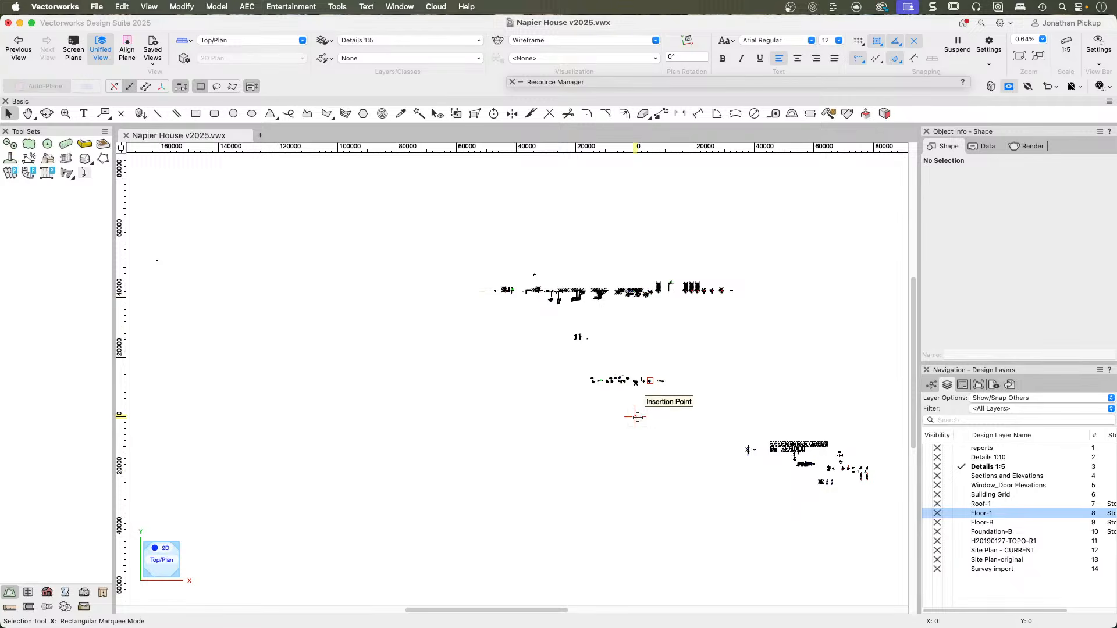
{"action": "key", "text": "c"}
{"action": "left_click_drag", "start_coordinate": [630, 411], "coordinate": [647, 428]}
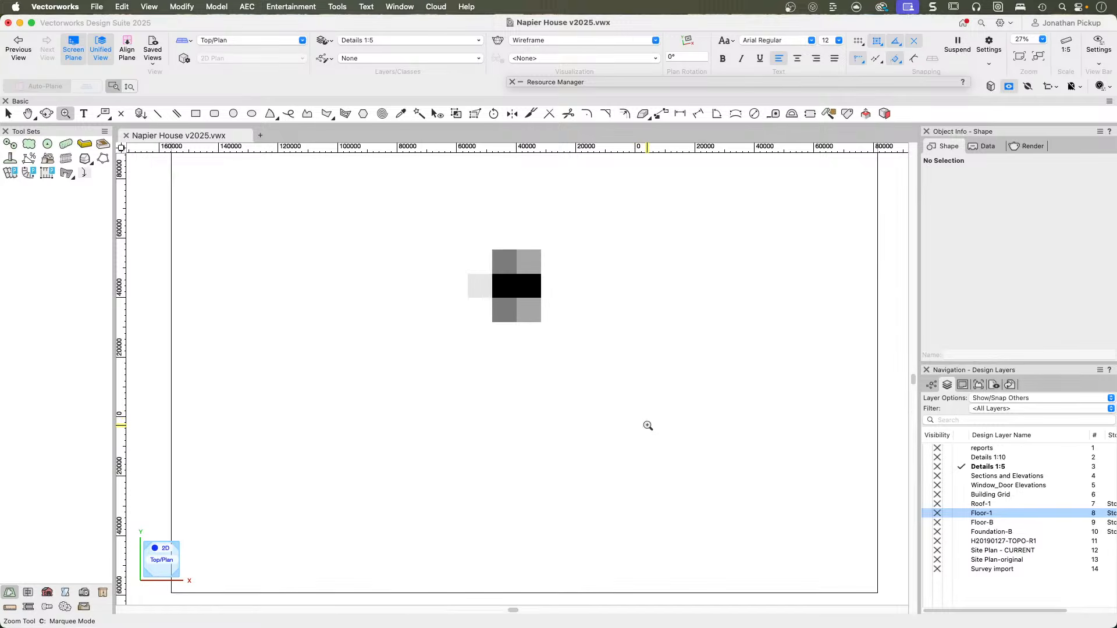
{"action": "left_click_drag", "start_coordinate": [336, 184], "coordinate": [418, 260]}
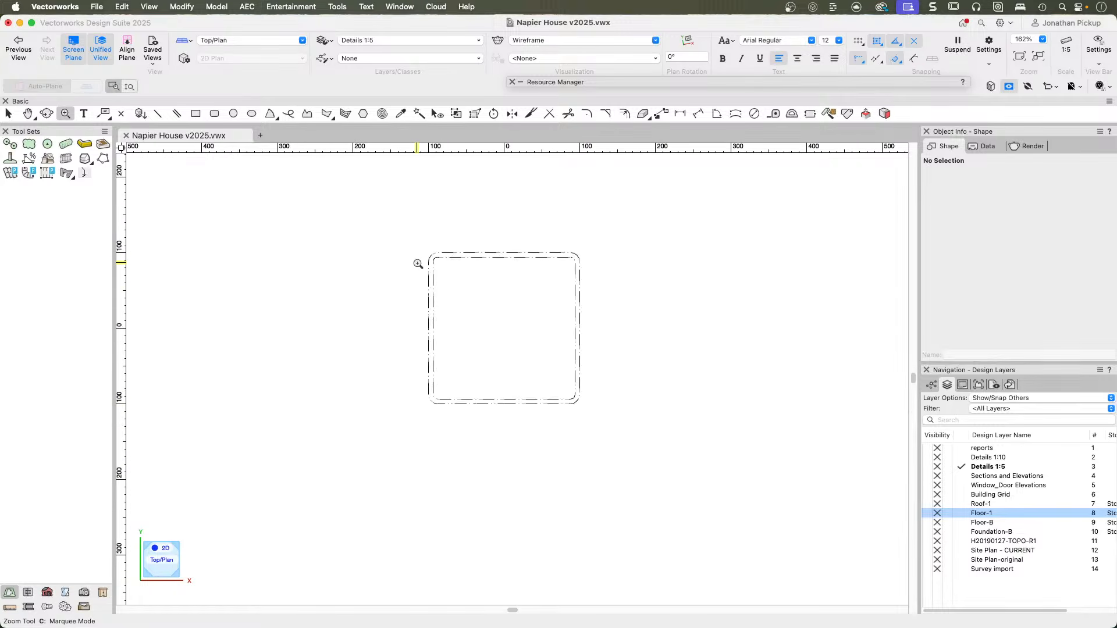
{"action": "key", "text": "super+6"}
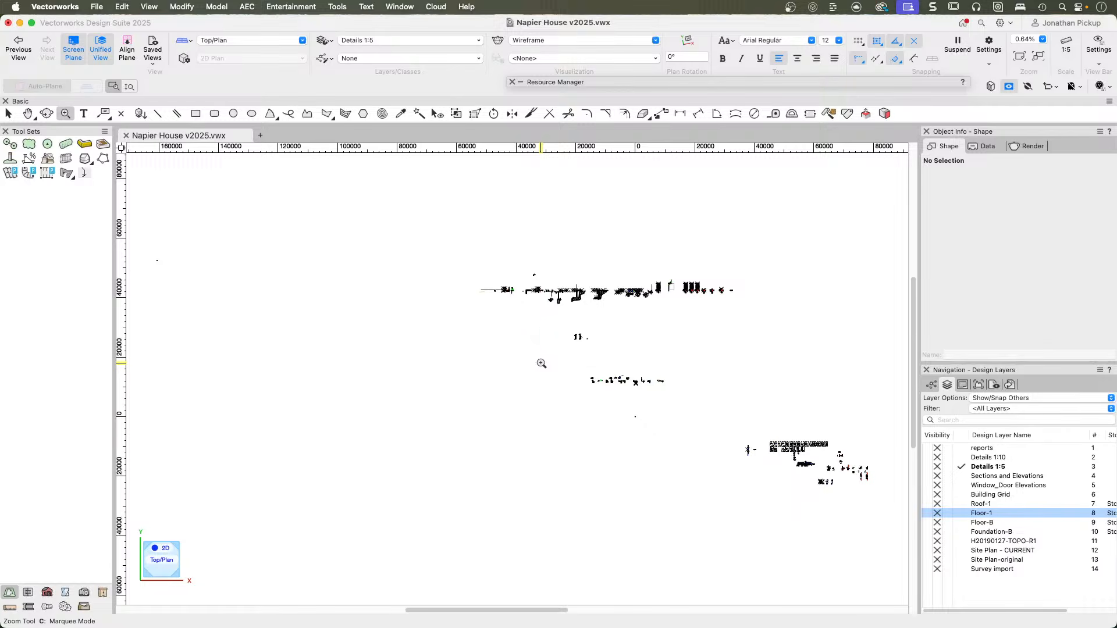
Examine the Hiland Tray Standard Ridge detail, including its ridge flashings, roofing underlay, purlins and notes.
{"action": "key", "text": "e"}
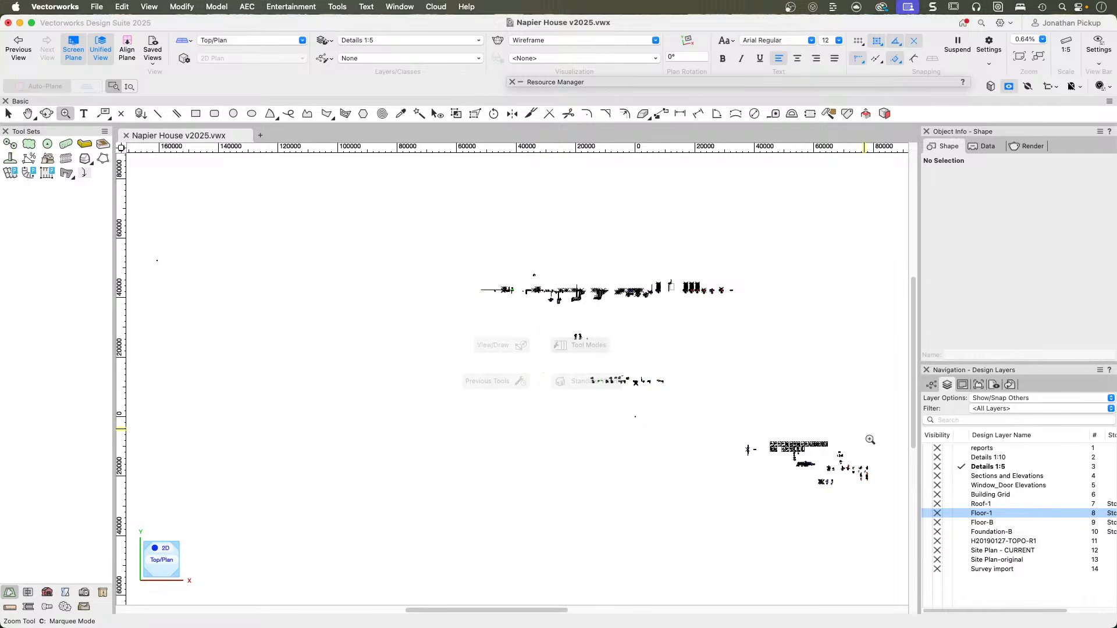
{"action": "left_click_drag", "start_coordinate": [765, 436], "coordinate": [796, 461]}
{"action": "left_click_drag", "start_coordinate": [302, 241], "coordinate": [418, 373]}
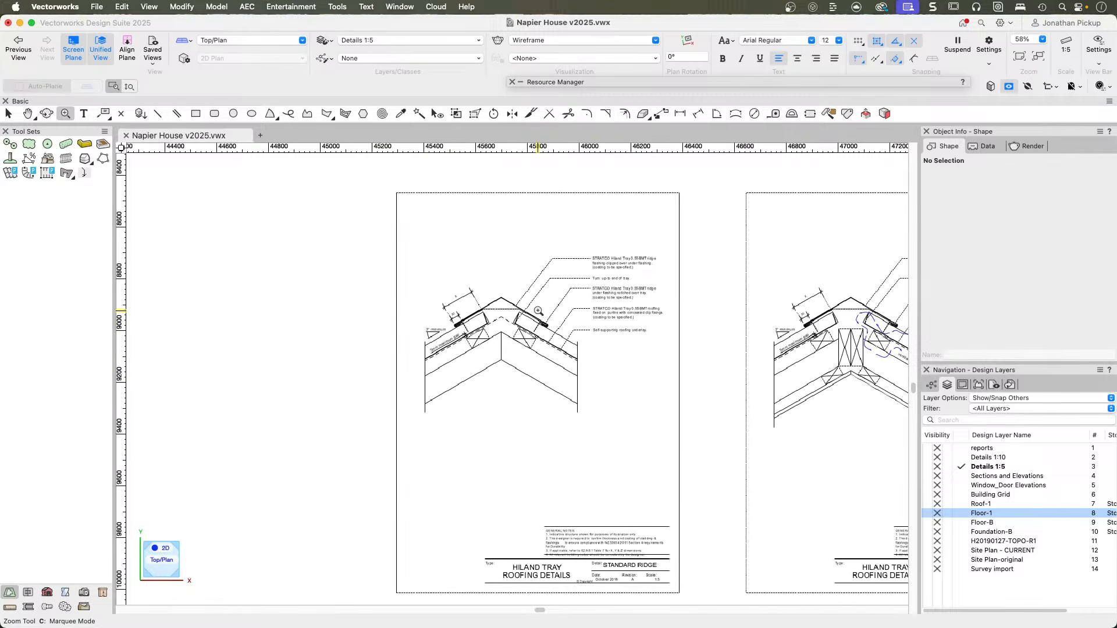
{"action": "scroll", "coordinate": [538, 311], "scroll_direction": "up", "scroll_amount": 6}
{"action": "scroll", "coordinate": [536, 323], "scroll_direction": "down", "scroll_amount": 2}
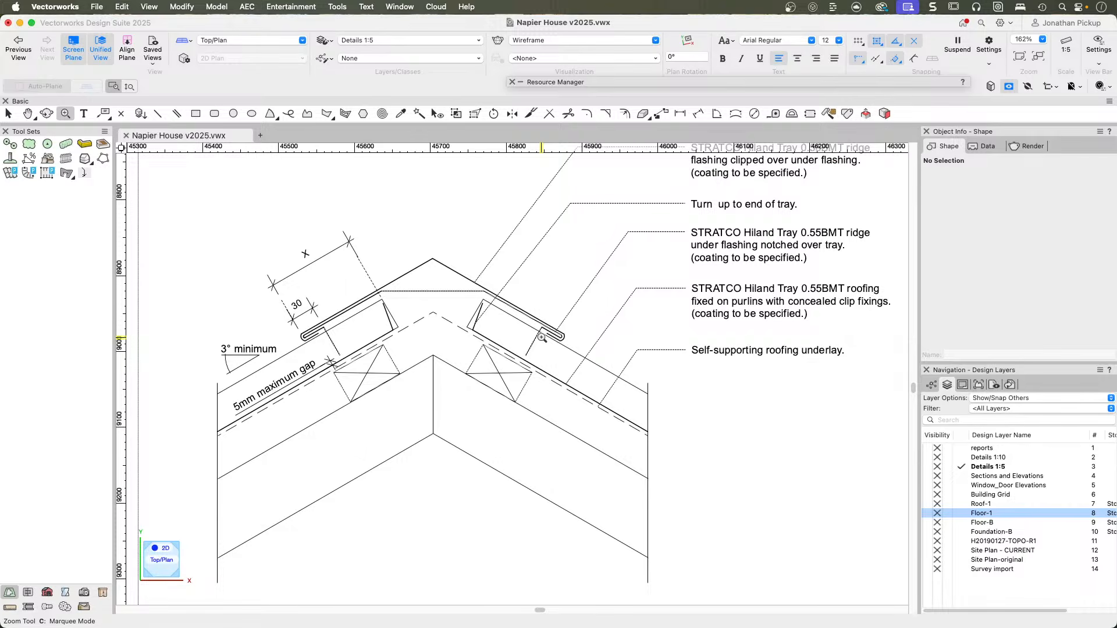
{"action": "key", "text": "super+1"}
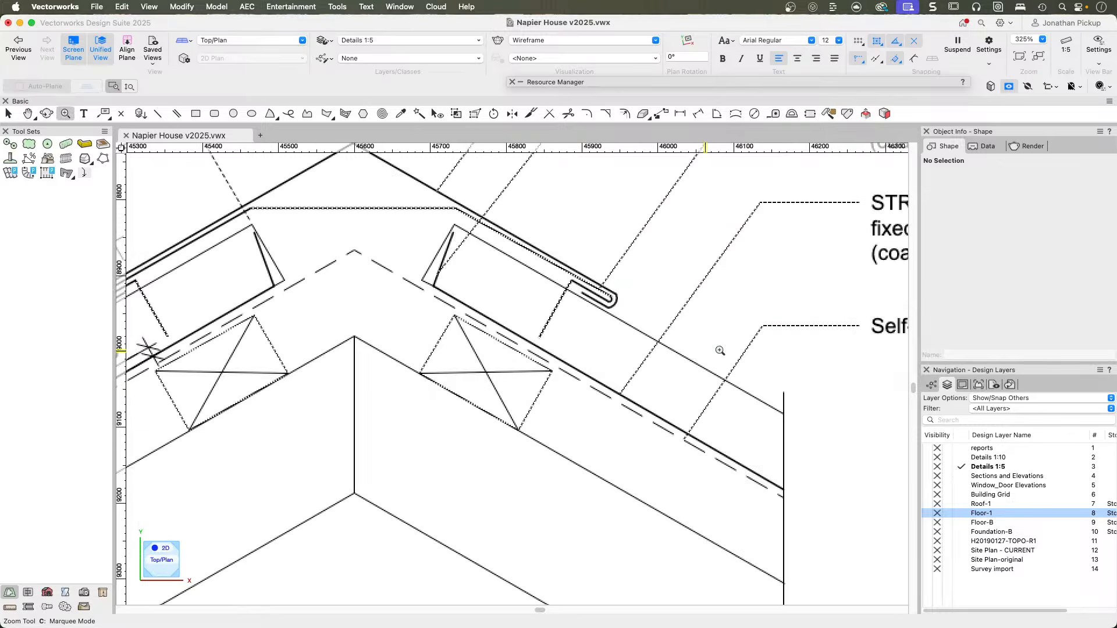
{"action": "middle_click_drag", "start_coordinate": [740, 283], "coordinate": [376, 381]}
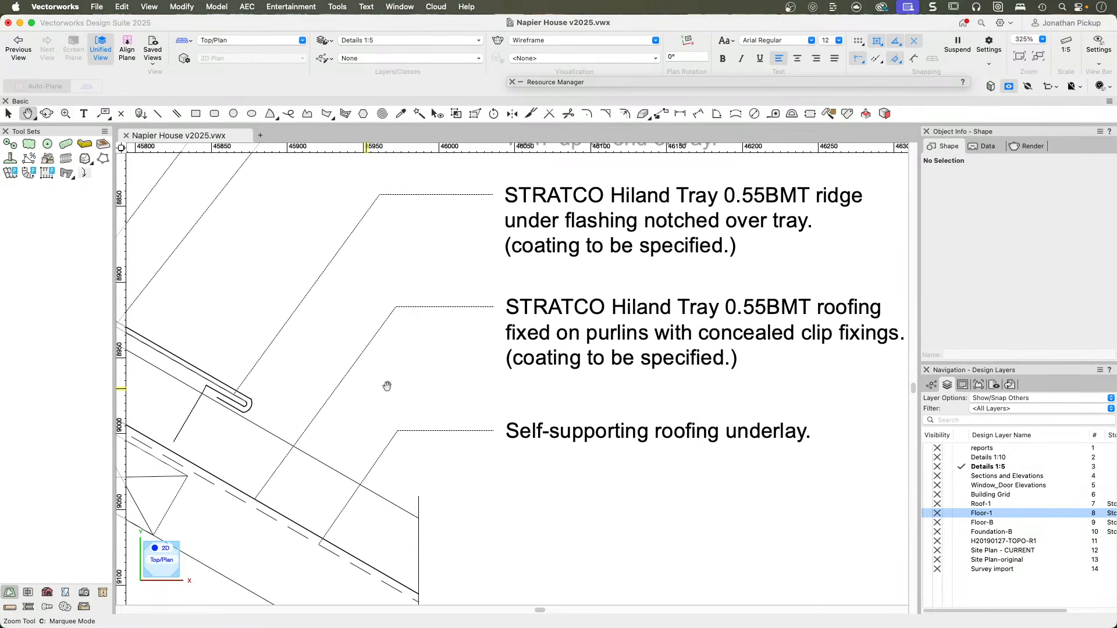
{"action": "key", "text": "x"}
{"action": "scroll", "coordinate": [546, 431], "scroll_direction": "down", "scroll_amount": 6}
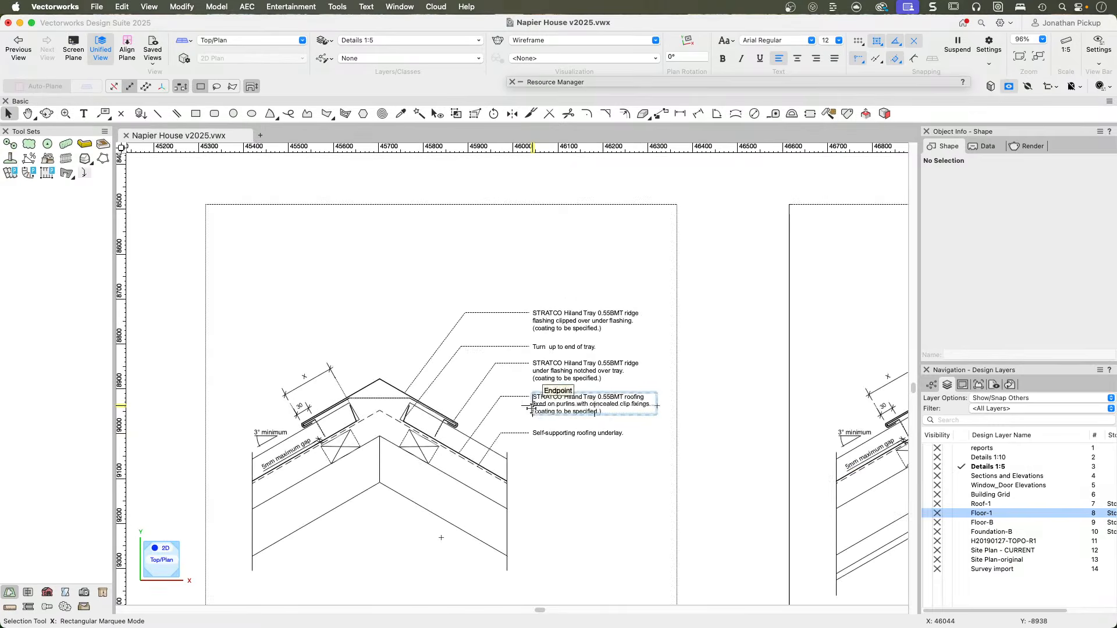
{"action": "middle_click_drag", "start_coordinate": [531, 406], "coordinate": [592, 403]}
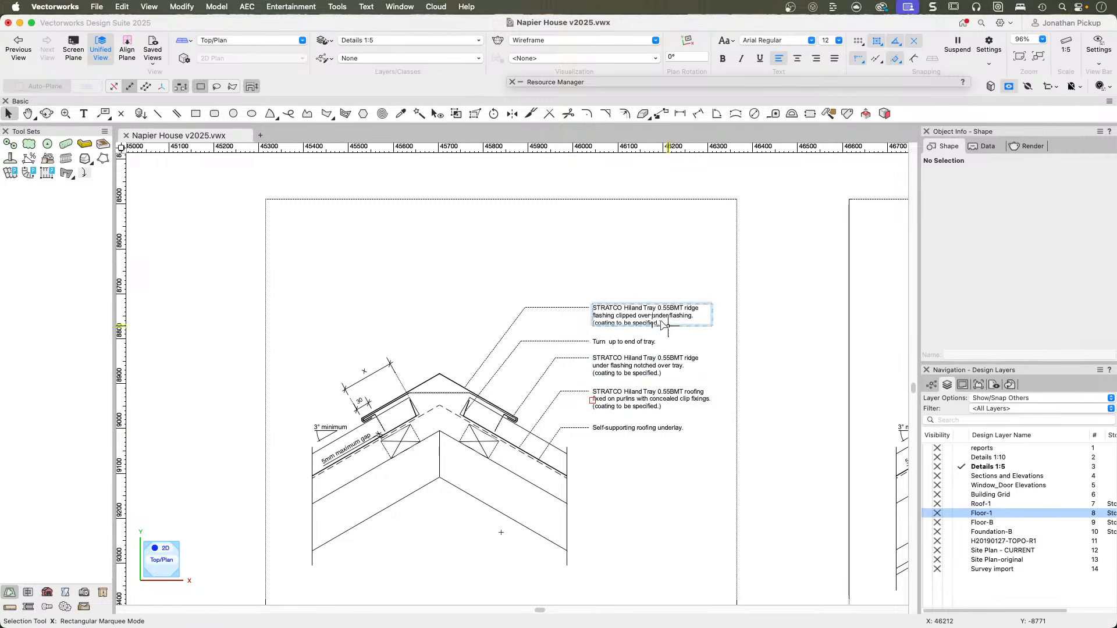
{"action": "scroll", "coordinate": [610, 402], "scroll_direction": "down", "scroll_amount": 3}
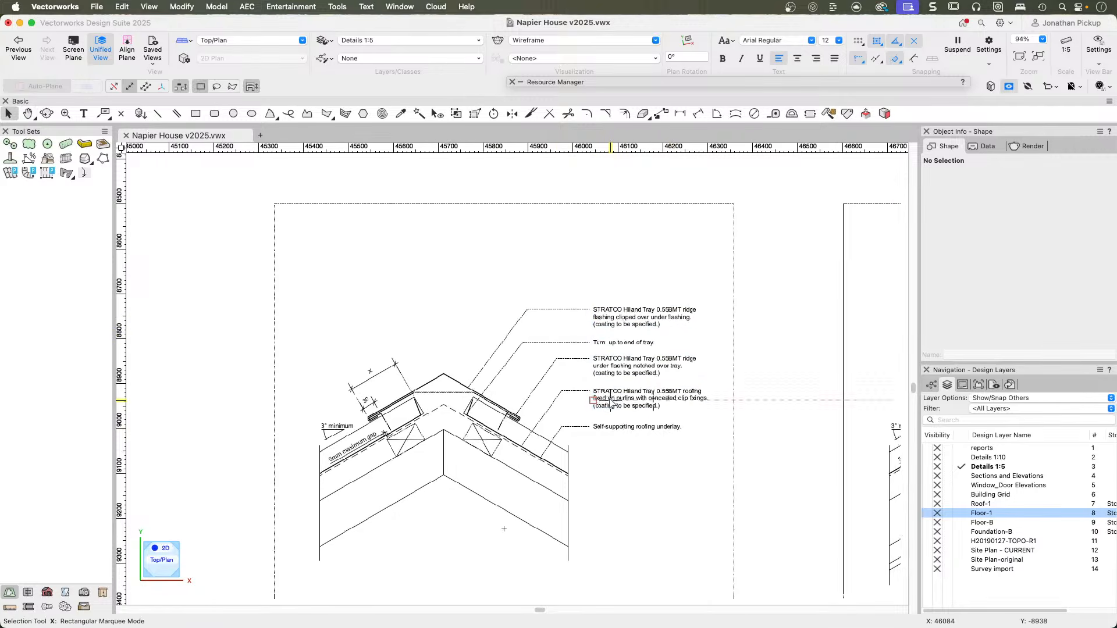
{"action": "middle_click_drag", "start_coordinate": [732, 414], "coordinate": [669, 403]}
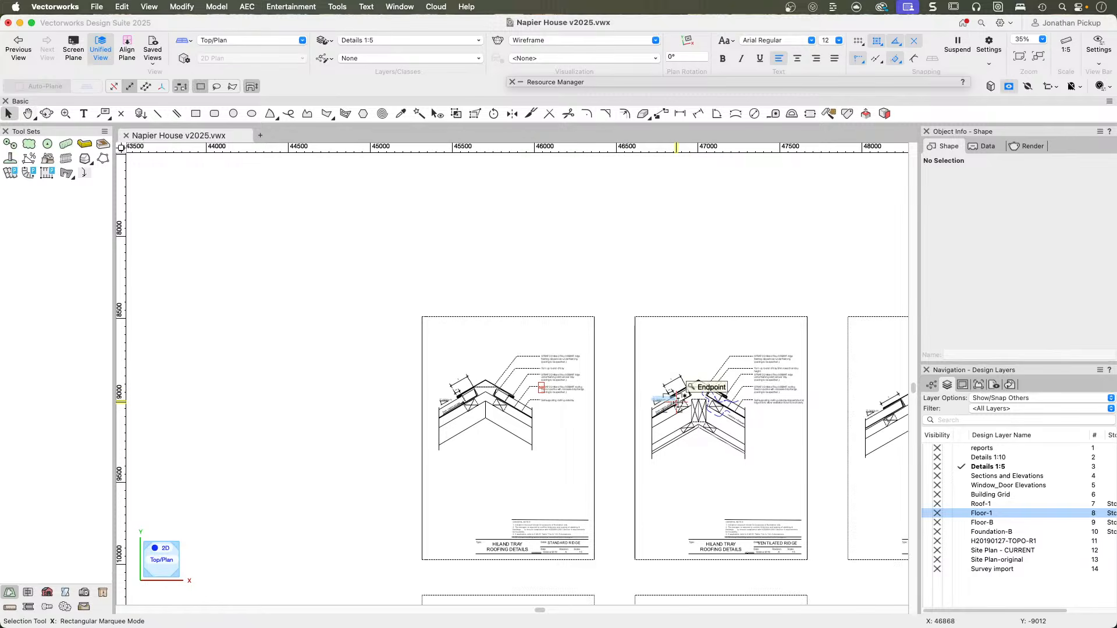
Look over the neighbouring Hiland Tray ridge and valley roofing sheets and the soffit sheets below them.
{"action": "scroll", "coordinate": [760, 417], "scroll_direction": "right", "scroll_amount": 6}
{"action": "scroll", "coordinate": [760, 417], "scroll_direction": "down", "scroll_amount": 1}
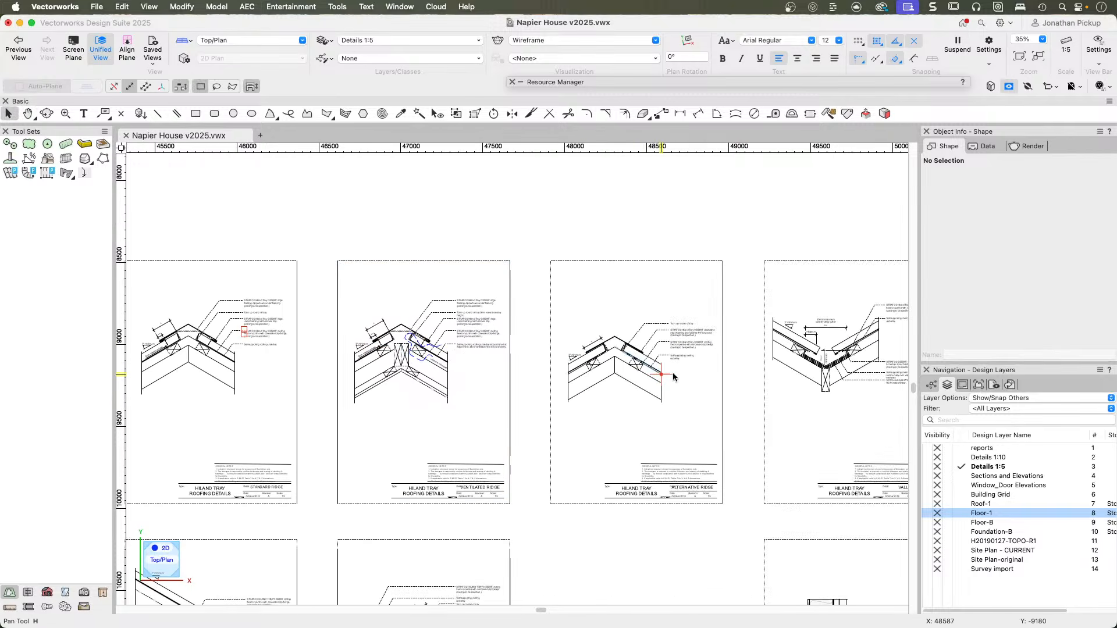
{"action": "scroll", "coordinate": [738, 391], "scroll_direction": "down", "scroll_amount": 1}
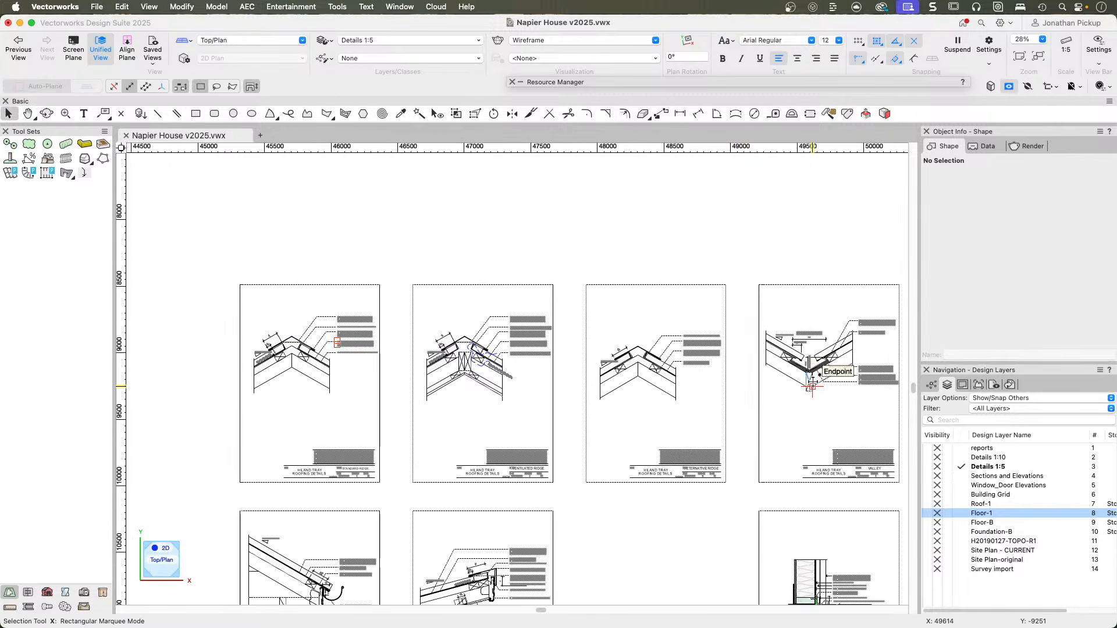
{"action": "scroll", "coordinate": [575, 450], "scroll_direction": "down", "scroll_amount": 3}
{"action": "scroll", "coordinate": [575, 449], "scroll_direction": "left", "scroll_amount": 2}
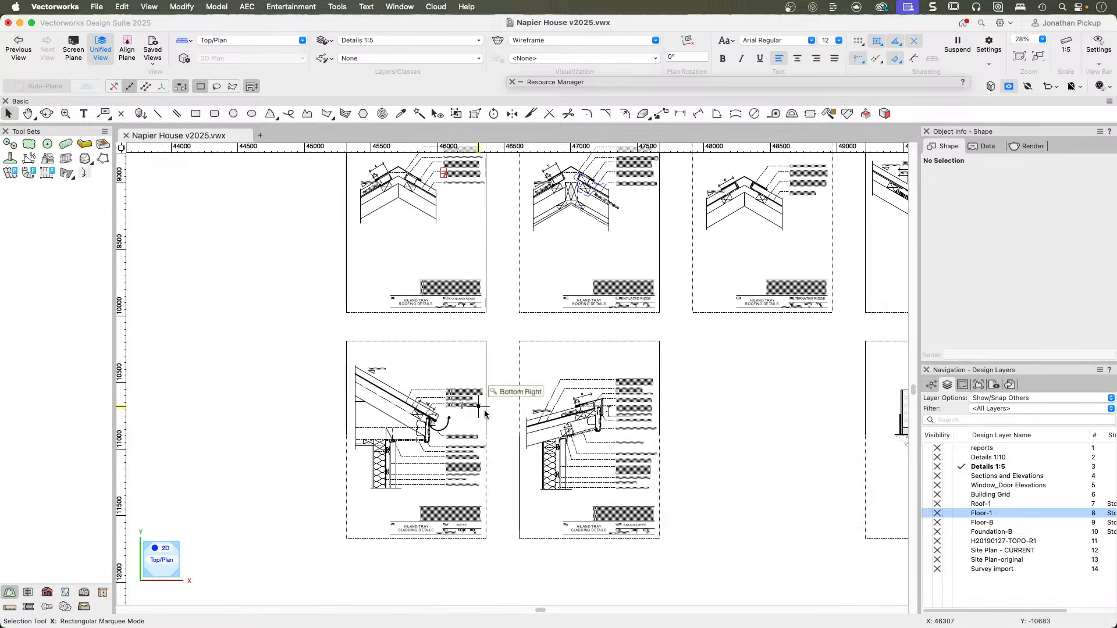
Examine the roof edge in the Raking Soffit detail, including its head barge flashing, concealed clip and fascia.
{"action": "scroll", "coordinate": [634, 378], "scroll_direction": "up", "scroll_amount": 7}
{"action": "middle_click_drag", "start_coordinate": [569, 443], "coordinate": [610, 362]}
{"action": "scroll", "coordinate": [531, 441], "scroll_direction": "up", "scroll_amount": 1}
{"action": "middle_click_drag", "start_coordinate": [530, 442], "coordinate": [483, 339]}
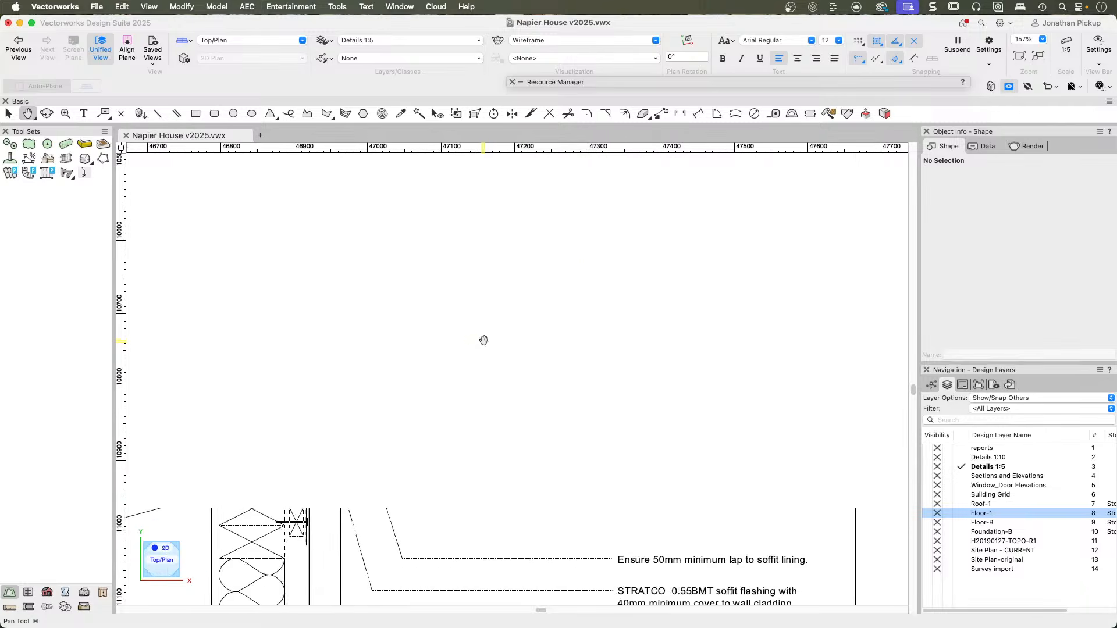
{"action": "scroll", "coordinate": [506, 327], "scroll_direction": "up", "scroll_amount": 1}
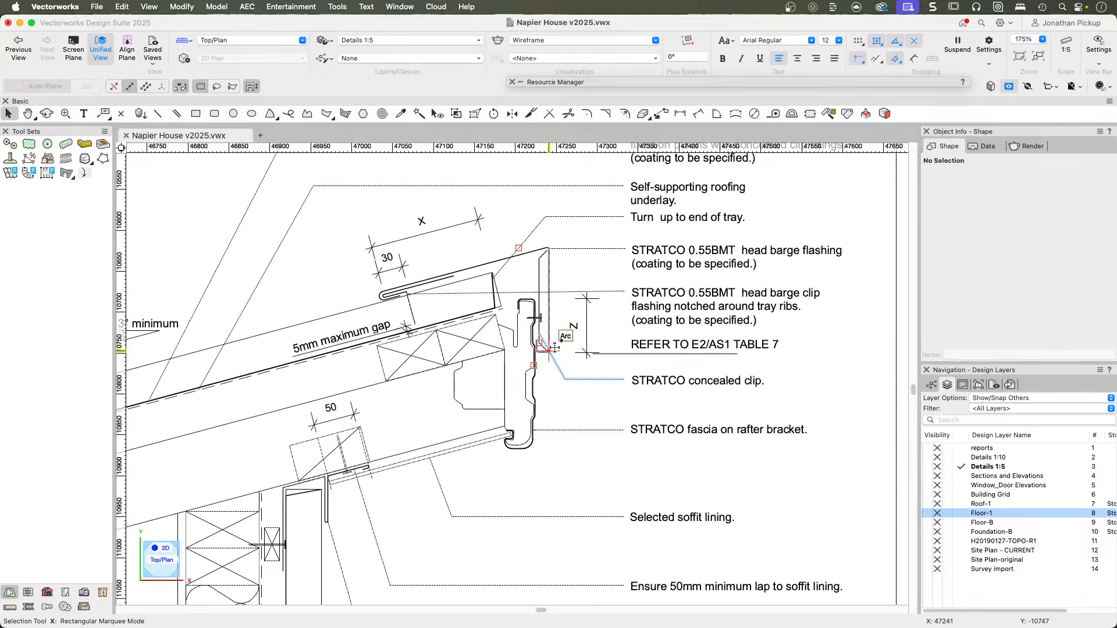
{"action": "scroll", "coordinate": [564, 353], "scroll_direction": "down", "scroll_amount": 1}
{"action": "scroll", "coordinate": [563, 353], "scroll_direction": "down", "scroll_amount": 1}
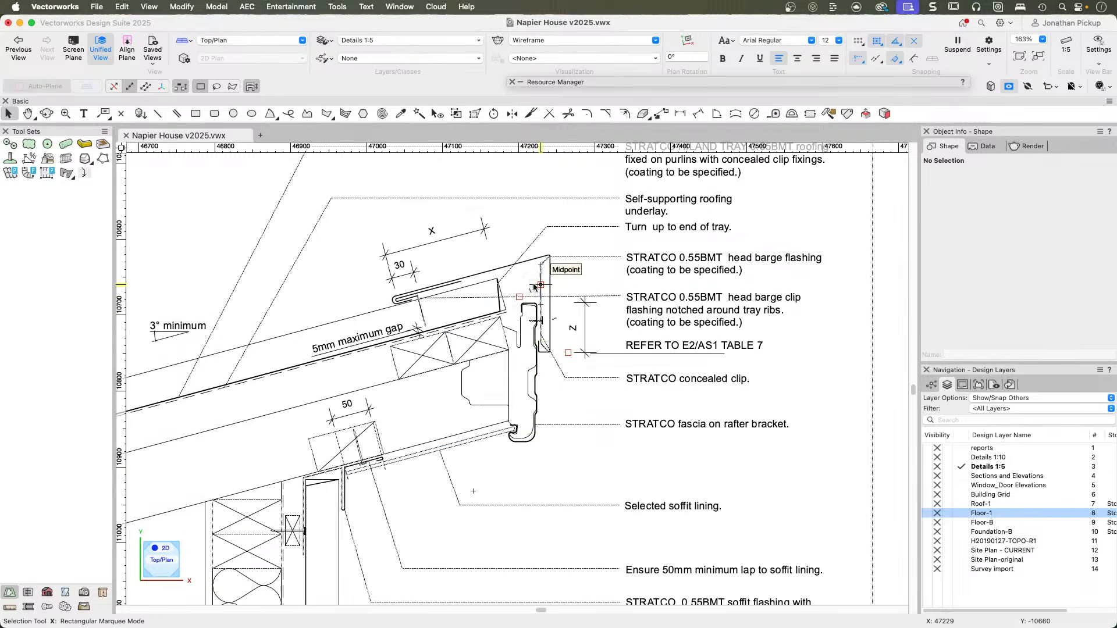
{"action": "scroll", "coordinate": [534, 285], "scroll_direction": "down", "scroll_amount": 1}
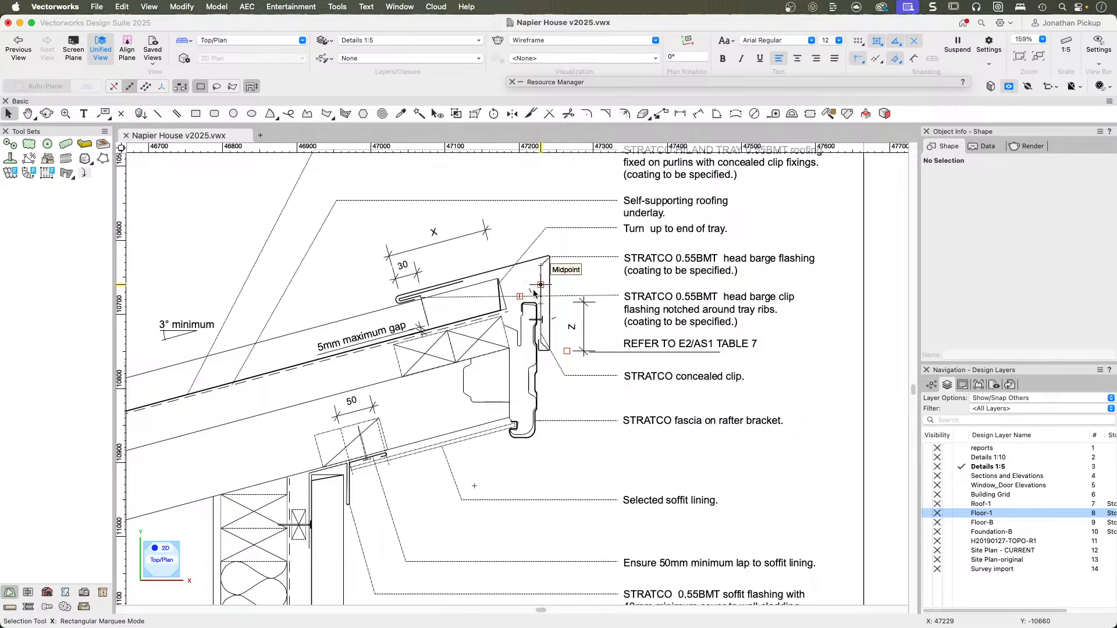
{"action": "key", "text": "space"}
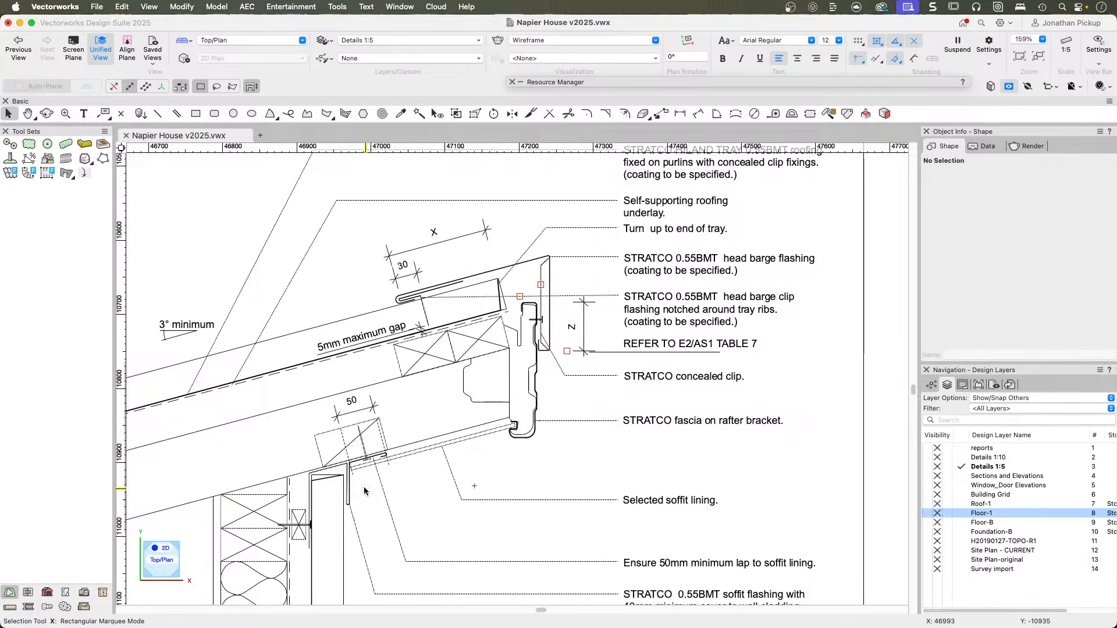
Examine the Raking Soffit detail's soffit flashing and wall junction, and select the vertical wall underlay line.
{"action": "scroll", "coordinate": [367, 454], "scroll_direction": "up", "scroll_amount": 5}
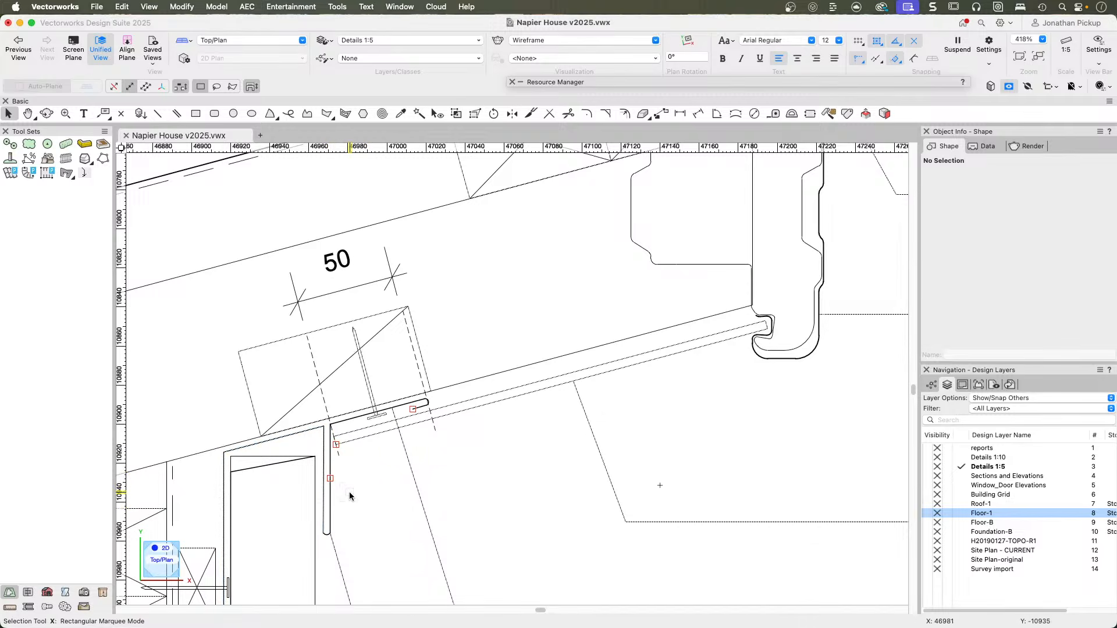
{"action": "scroll", "coordinate": [355, 502], "scroll_direction": "down", "scroll_amount": 10}
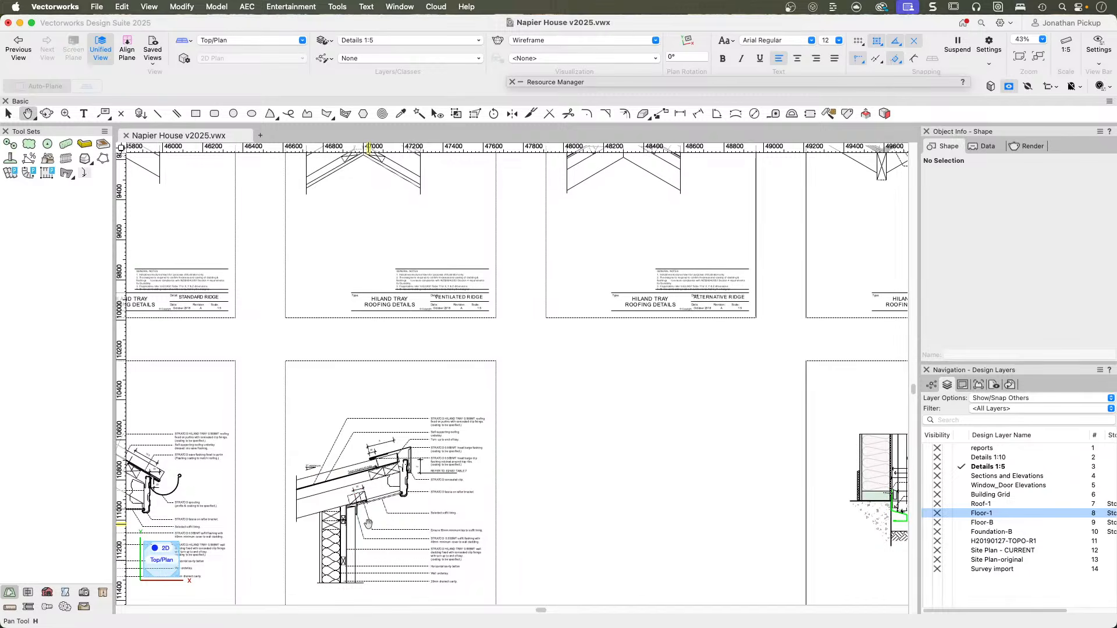
{"action": "scroll", "coordinate": [370, 474], "scroll_direction": "up", "scroll_amount": 8}
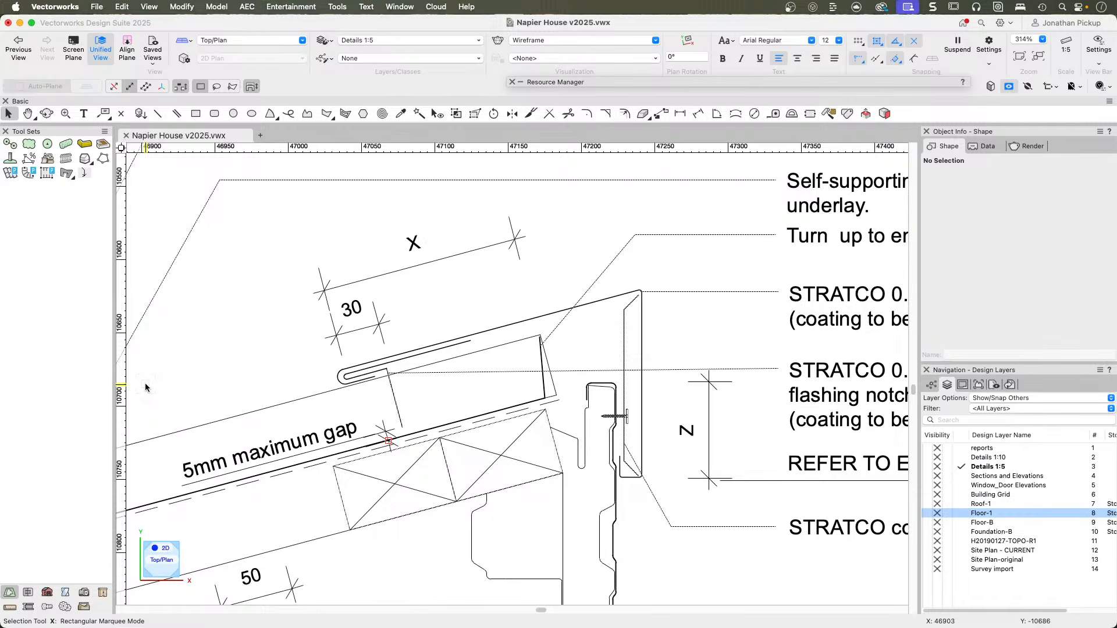
{"action": "scroll", "coordinate": [375, 452], "scroll_direction": "down", "scroll_amount": 3}
{"action": "mouse_move", "coordinate": [412, 476]}
{"action": "middle_mouse_down"}
{"action": "mouse_move", "coordinate": [382, 344]}
{"action": "mouse_move", "coordinate": [393, 269]}
{"action": "middle_mouse_up"}
{"action": "middle_click_drag", "start_coordinate": [324, 459], "coordinate": [509, 356]}
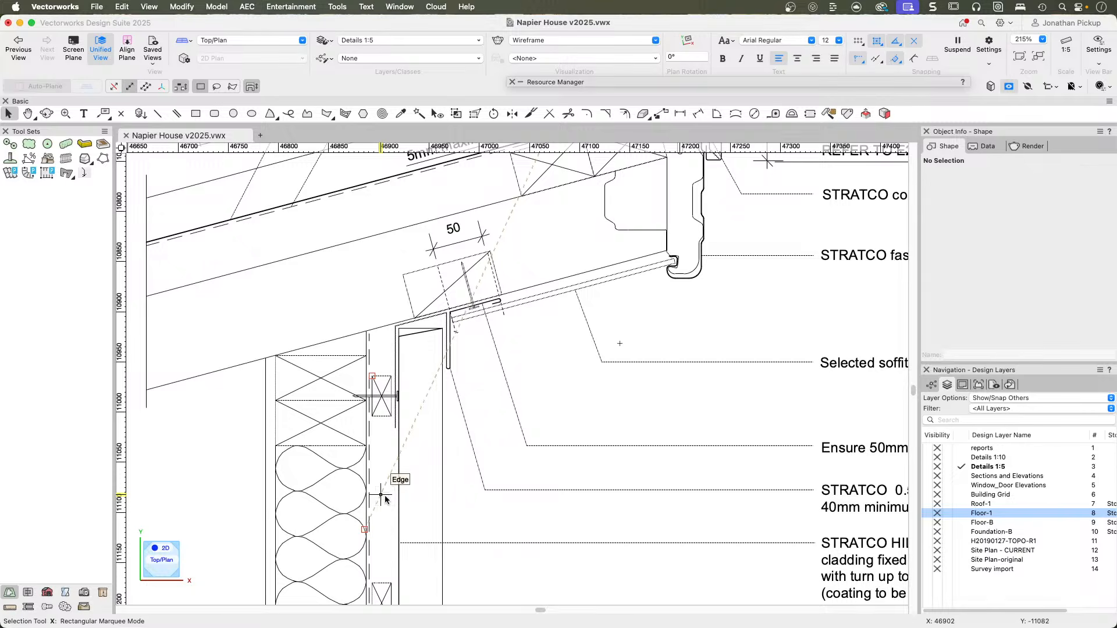
{"action": "key", "text": "u"}
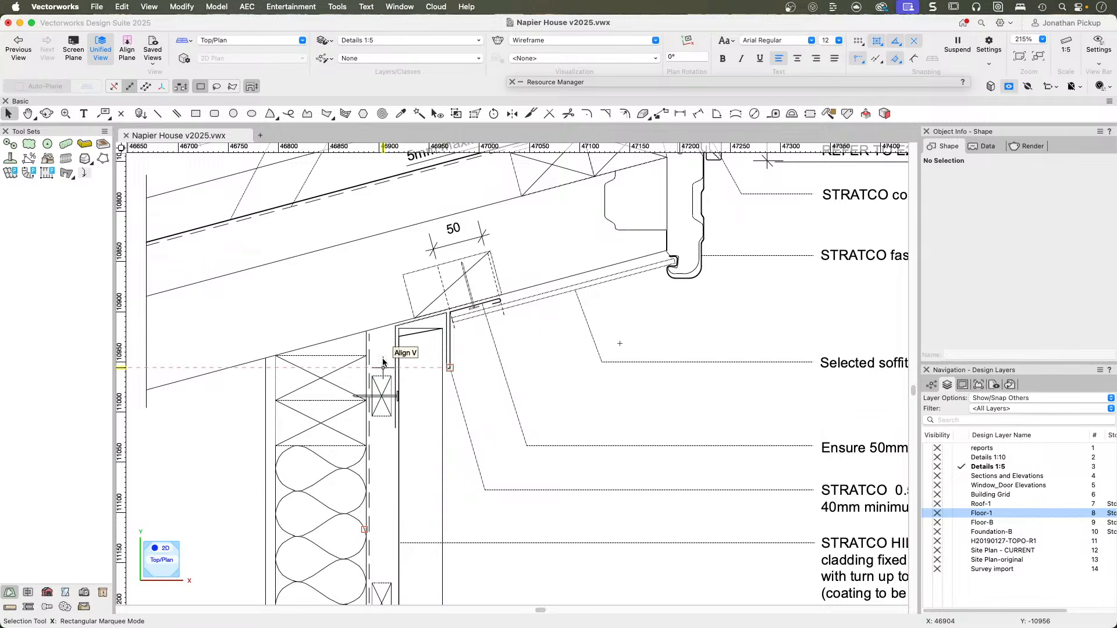
{"action": "left_click", "coordinate": [369, 488]}
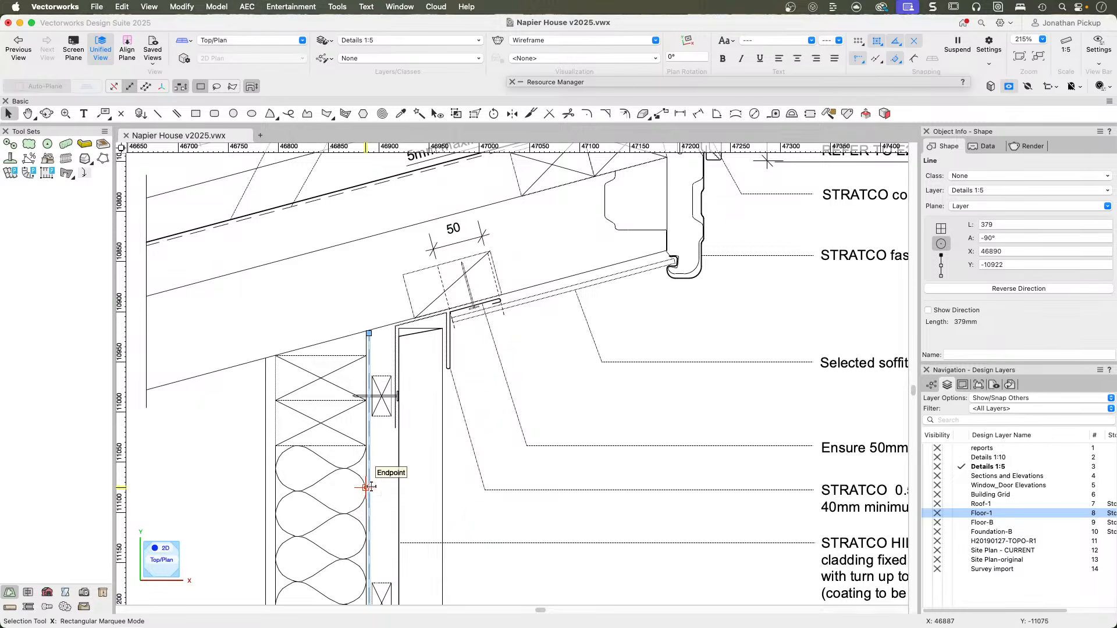
Compare the Soffit and Raking Soffit sheets, and examine the Soffit detail's eave flashing, spouting and fascia.
{"action": "scroll", "coordinate": [535, 474], "scroll_direction": "down", "scroll_amount": 2}
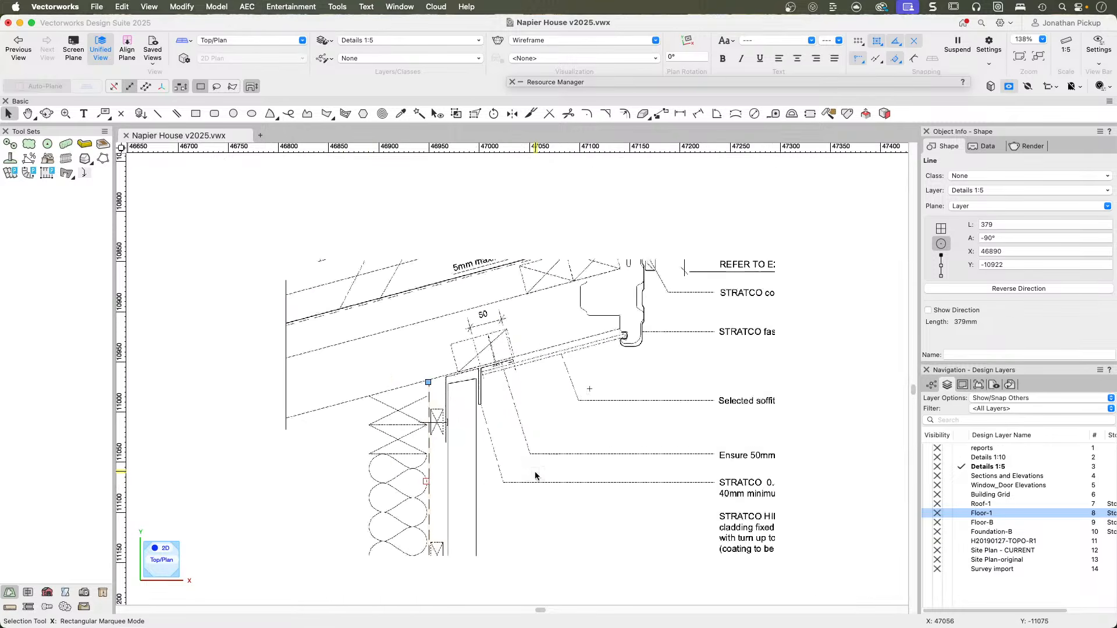
{"action": "scroll", "coordinate": [535, 474], "scroll_direction": "down", "scroll_amount": 6}
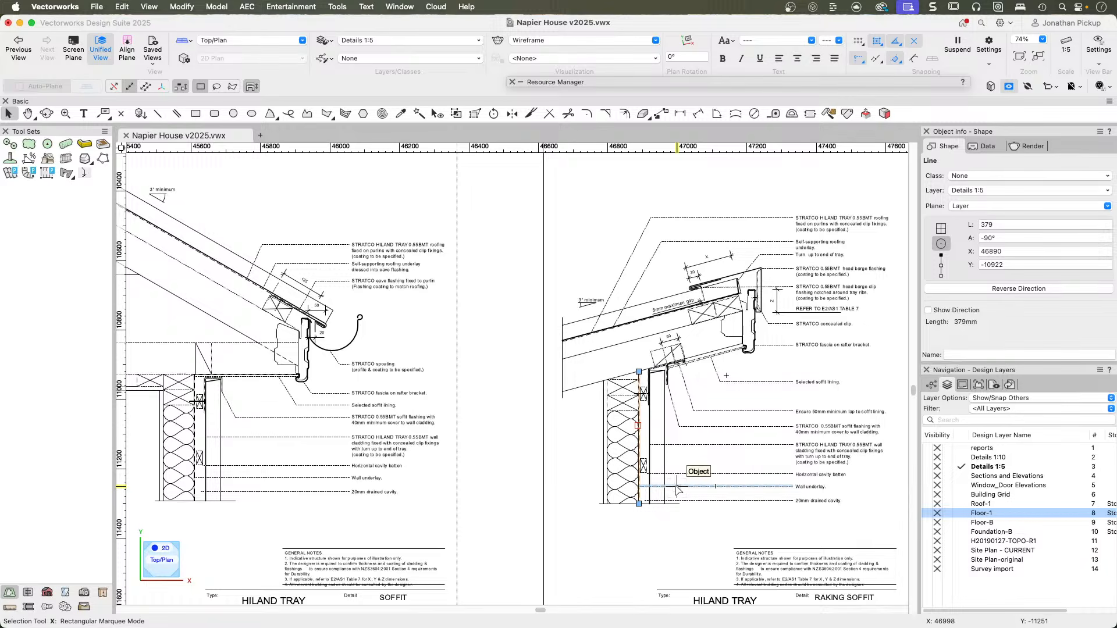
{"action": "key", "text": "u"}
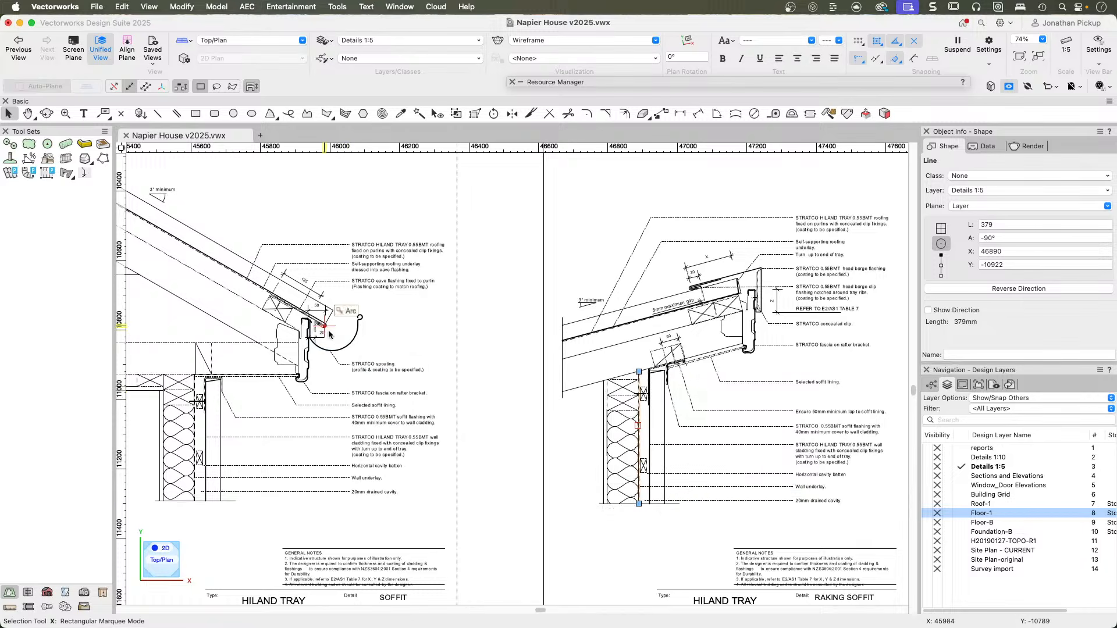
{"action": "scroll", "coordinate": [315, 337], "scroll_direction": "up", "scroll_amount": 3}
{"action": "middle_click_drag", "start_coordinate": [313, 341], "coordinate": [486, 400]}
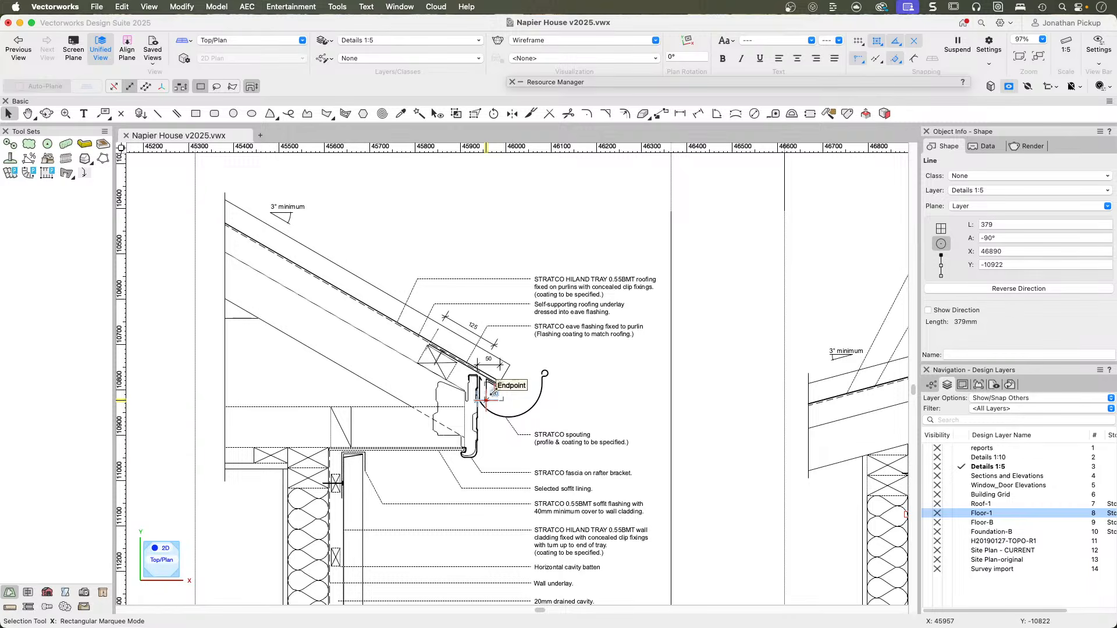
{"action": "key", "text": "grave"}
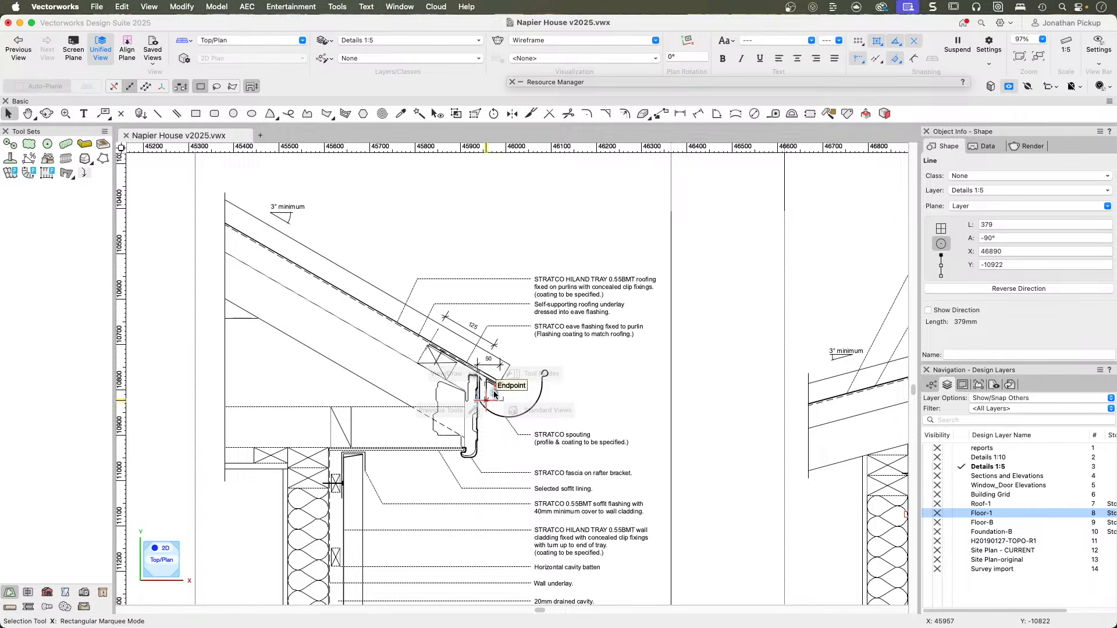
Clear the selection and examine the Raking Soffit detail's barge flashing and its overlap with the fascia.
{"action": "middle_click_drag", "start_coordinate": [586, 346], "coordinate": [167, 414]}
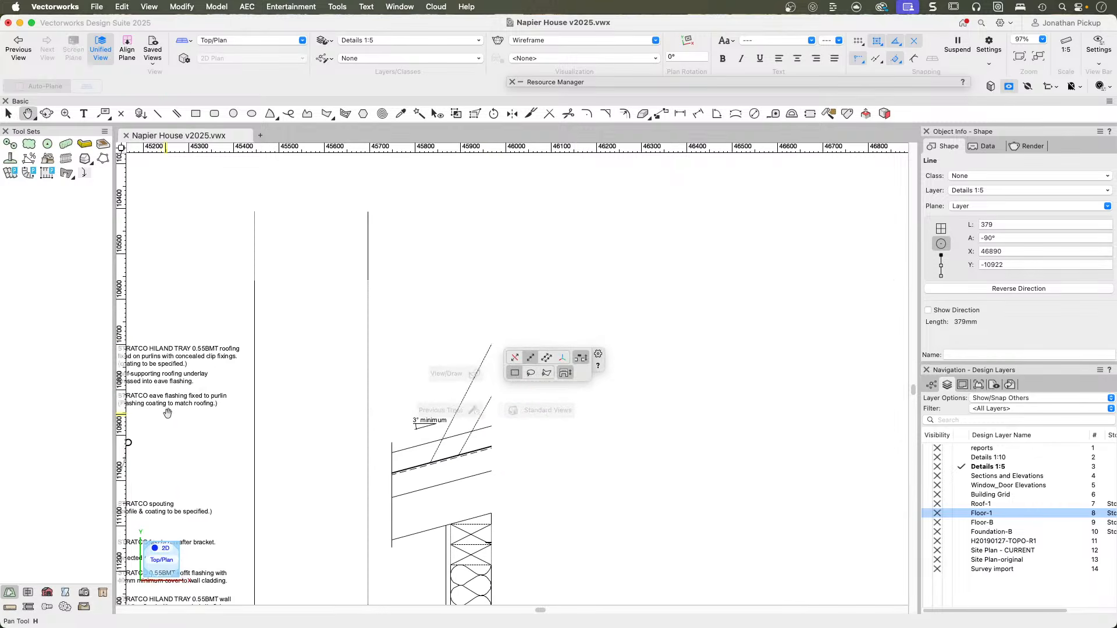
{"action": "left_click", "coordinate": [419, 381]}
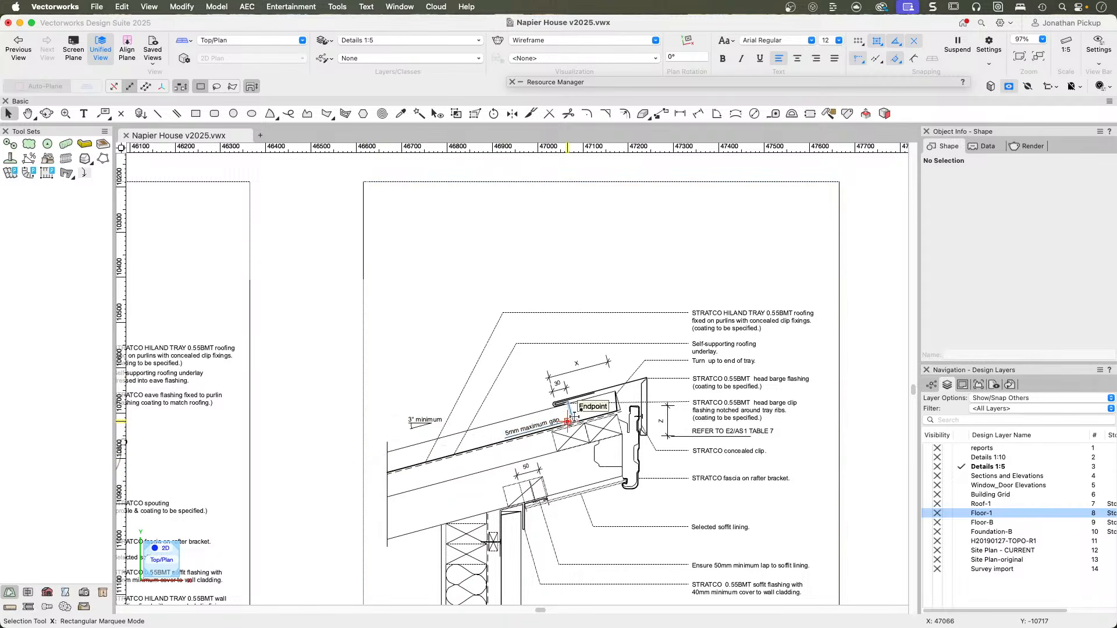
{"action": "scroll", "coordinate": [578, 412], "scroll_direction": "up", "scroll_amount": 4}
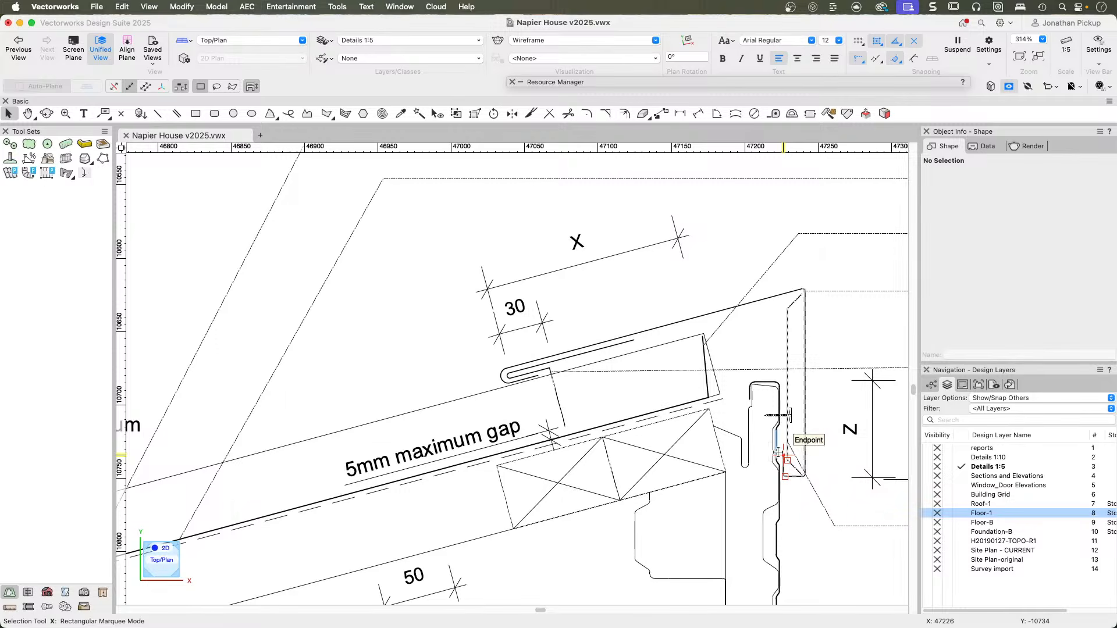
Examine the Raking Soffit detail's concealed clip, fascia fixing and the 5mm maximum gap between flashing and underlay.
{"action": "scroll", "coordinate": [778, 453], "scroll_direction": "up", "scroll_amount": 4}
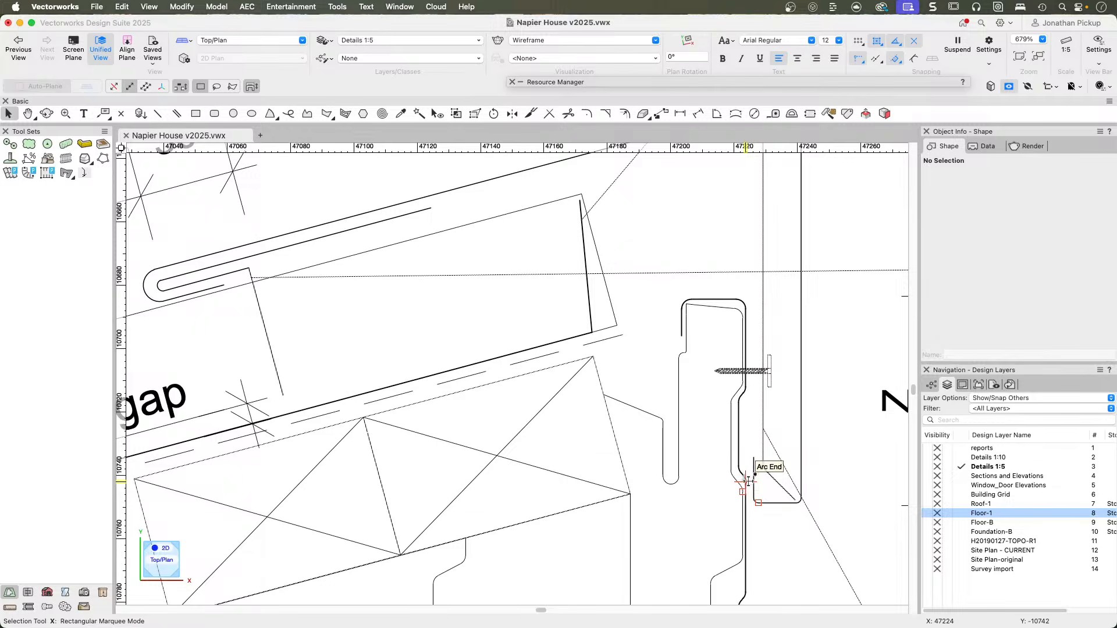
{"action": "scroll", "coordinate": [454, 422], "scroll_direction": "left", "scroll_amount": 10}
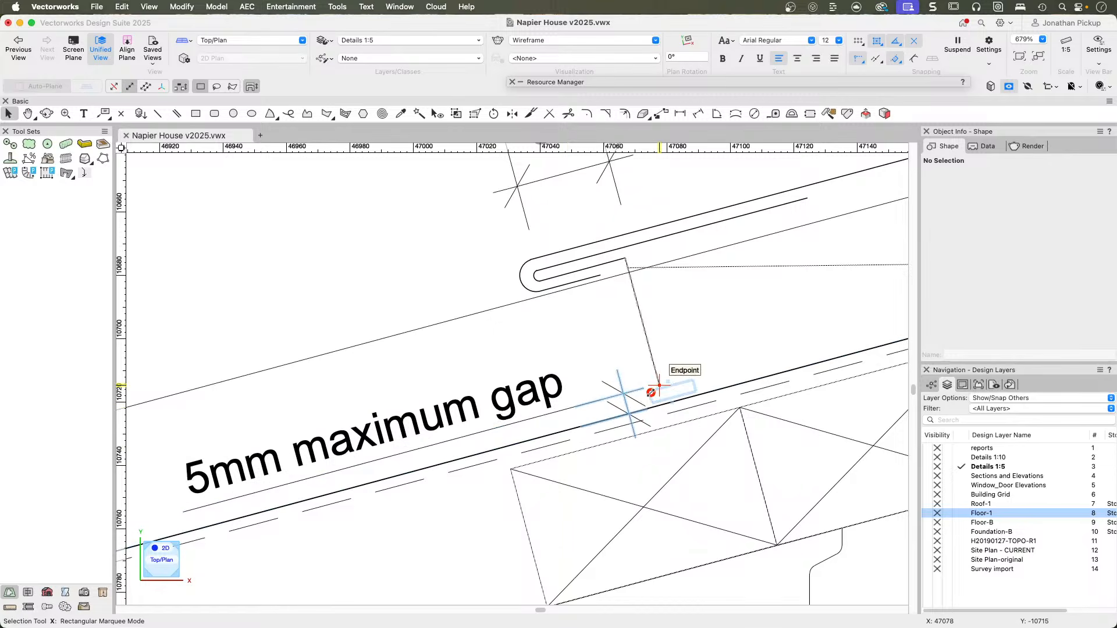
{"action": "left_click_drag", "start_coordinate": [660, 390], "coordinate": [696, 383]}
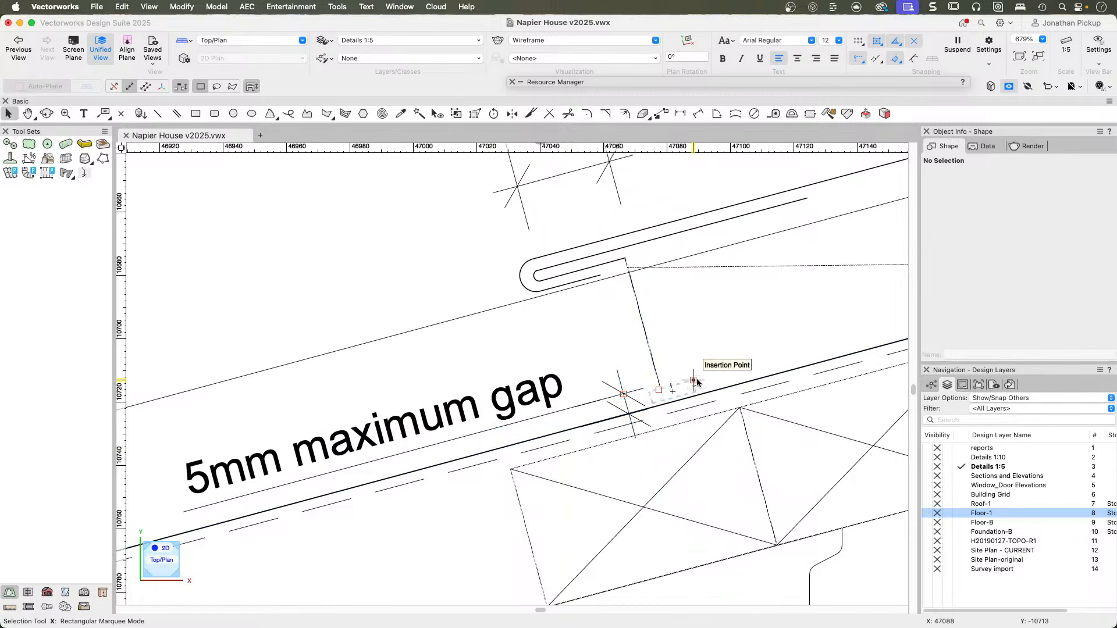
{"action": "scroll", "coordinate": [680, 389], "scroll_direction": "down", "scroll_amount": 5}
{"action": "scroll", "coordinate": [685, 389], "scroll_direction": "down", "scroll_amount": 4}
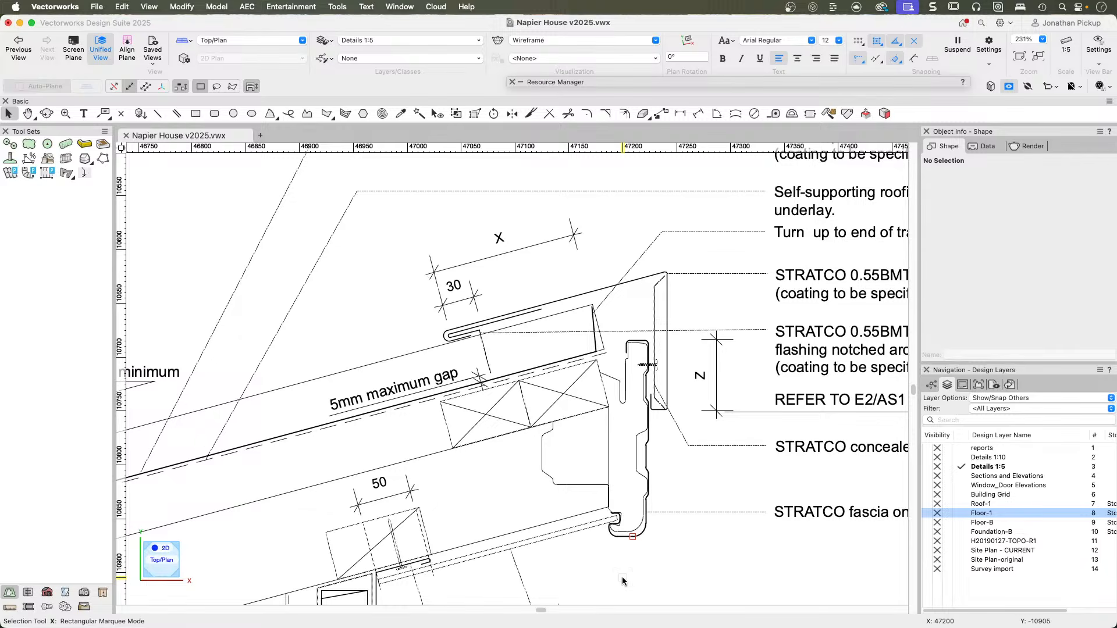
Examine the Raking Soffit detail's soffit lining and soffit flashing, including the 50mm lap and the junction with the wall cladding.
{"action": "key", "text": "u"}
{"action": "scroll", "coordinate": [533, 418], "scroll_direction": "down", "scroll_amount": 2}
{"action": "middle_click_drag", "start_coordinate": [501, 493], "coordinate": [513, 363]}
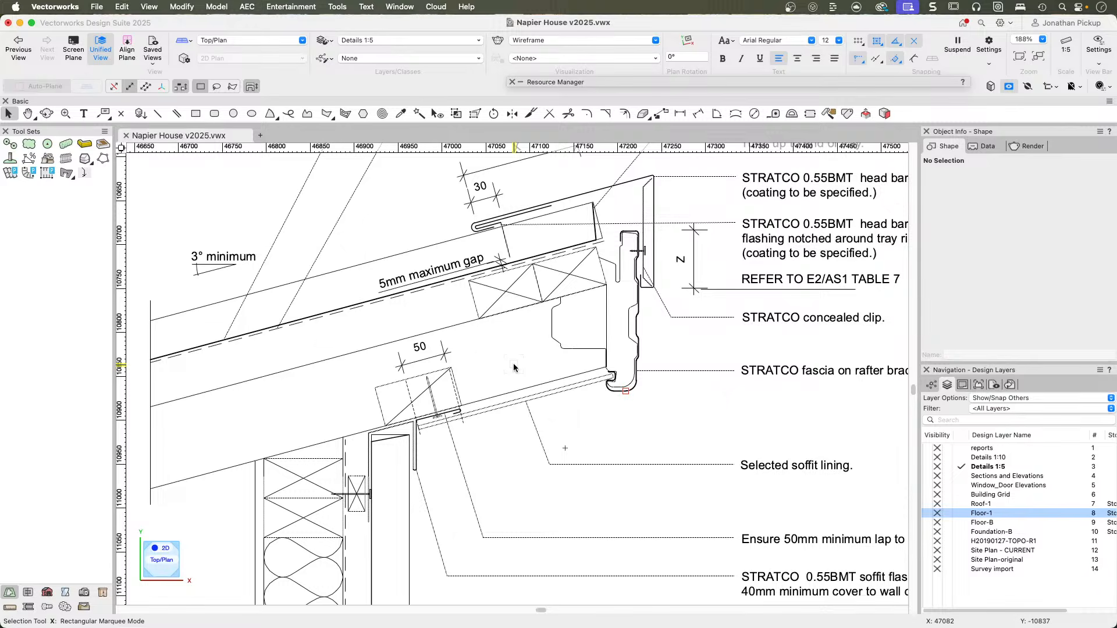
{"action": "key", "text": "v"}
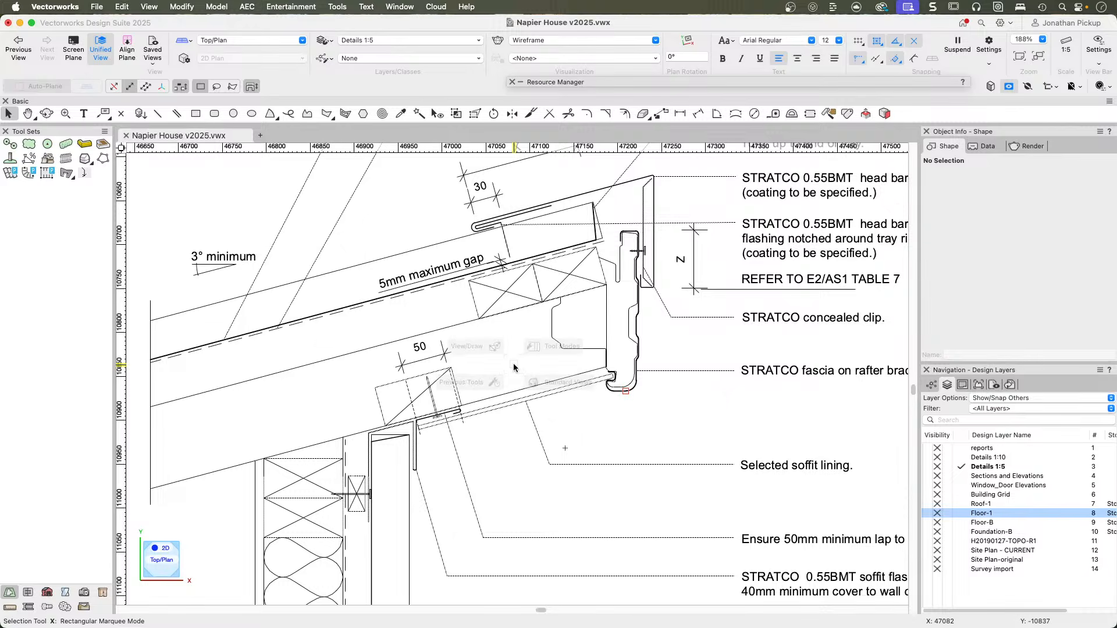
{"action": "scroll", "coordinate": [437, 421], "scroll_direction": "down", "scroll_amount": 5}
{"action": "middle_click_drag", "start_coordinate": [435, 433], "coordinate": [609, 344]}
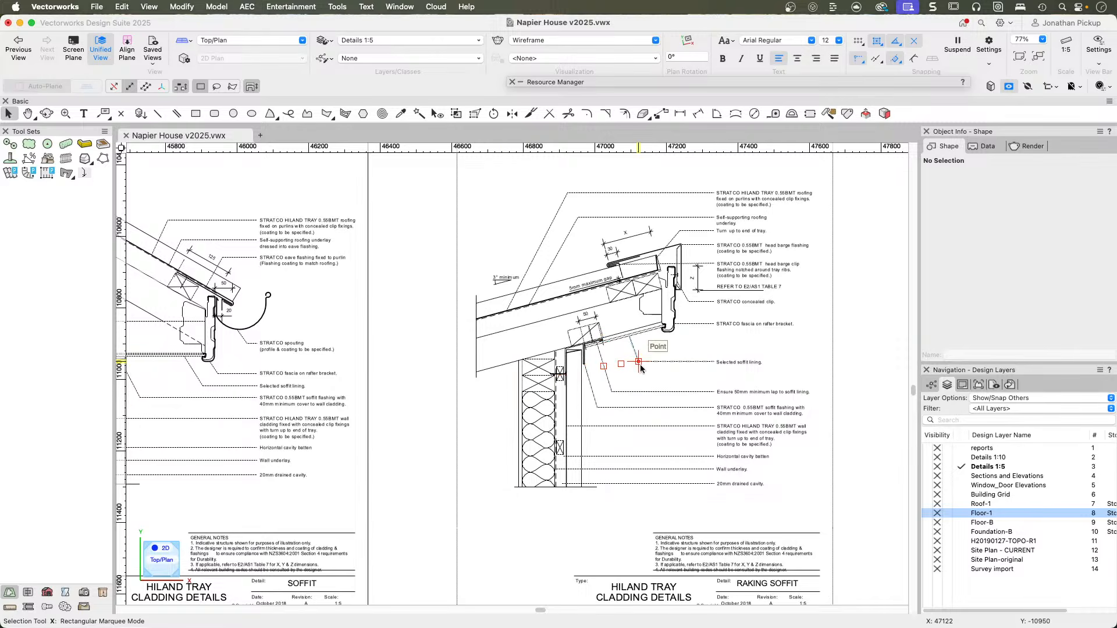
{"action": "scroll", "coordinate": [562, 369], "scroll_direction": "up", "scroll_amount": 8}
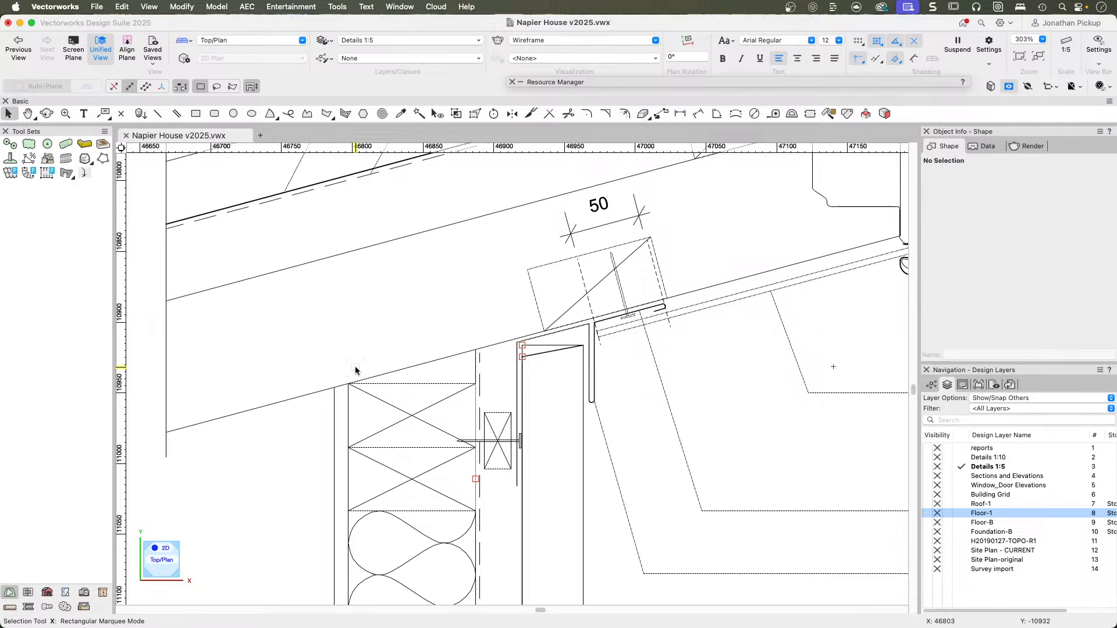
Go to the Hiland Tray Base cladding detail and examine its base flashing, cavity batten and ground clearance notes.
{"action": "scroll", "coordinate": [355, 370], "scroll_direction": "down", "scroll_amount": 5}
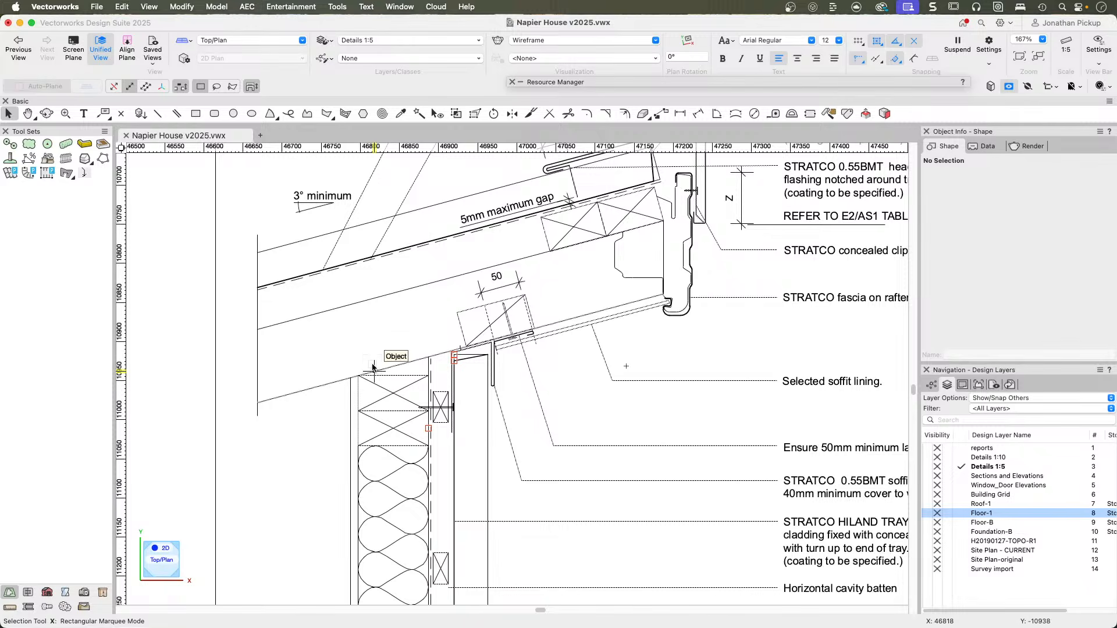
{"action": "scroll", "coordinate": [373, 367], "scroll_direction": "down", "scroll_amount": 6}
{"action": "scroll", "coordinate": [429, 362], "scroll_direction": "down", "scroll_amount": 4}
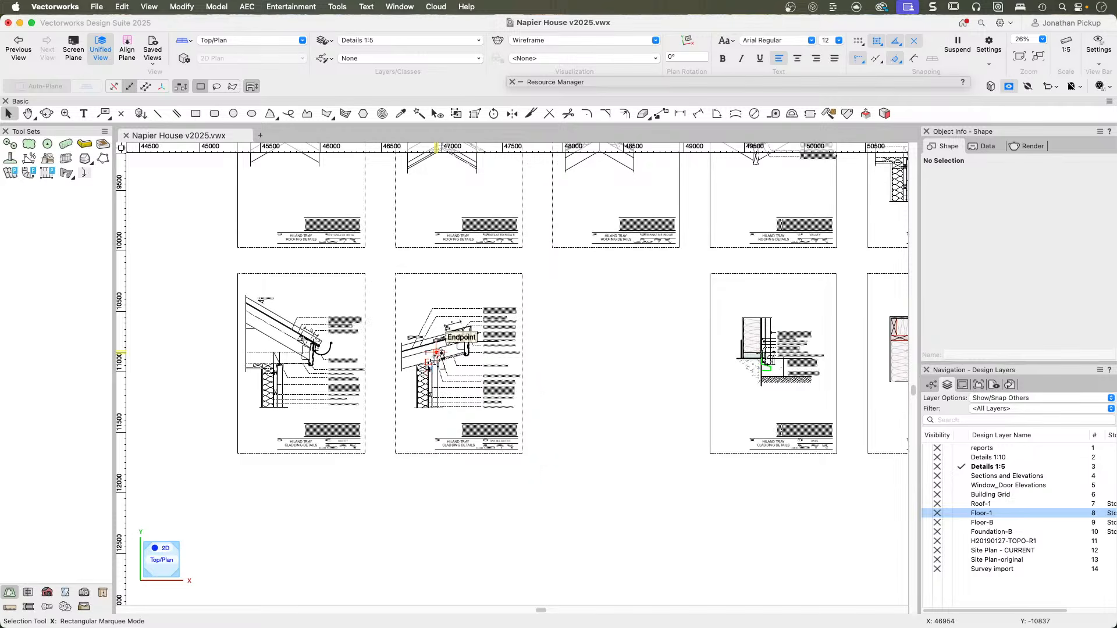
{"action": "scroll", "coordinate": [636, 361], "scroll_direction": "up", "scroll_amount": 4}
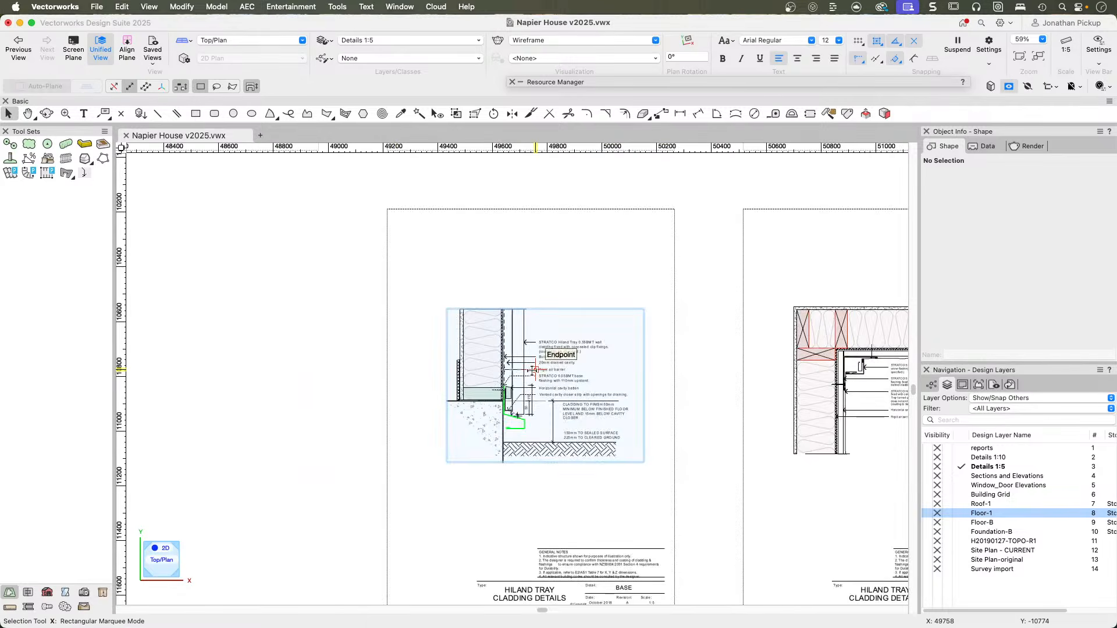
{"action": "scroll", "coordinate": [534, 370], "scroll_direction": "up", "scroll_amount": 2}
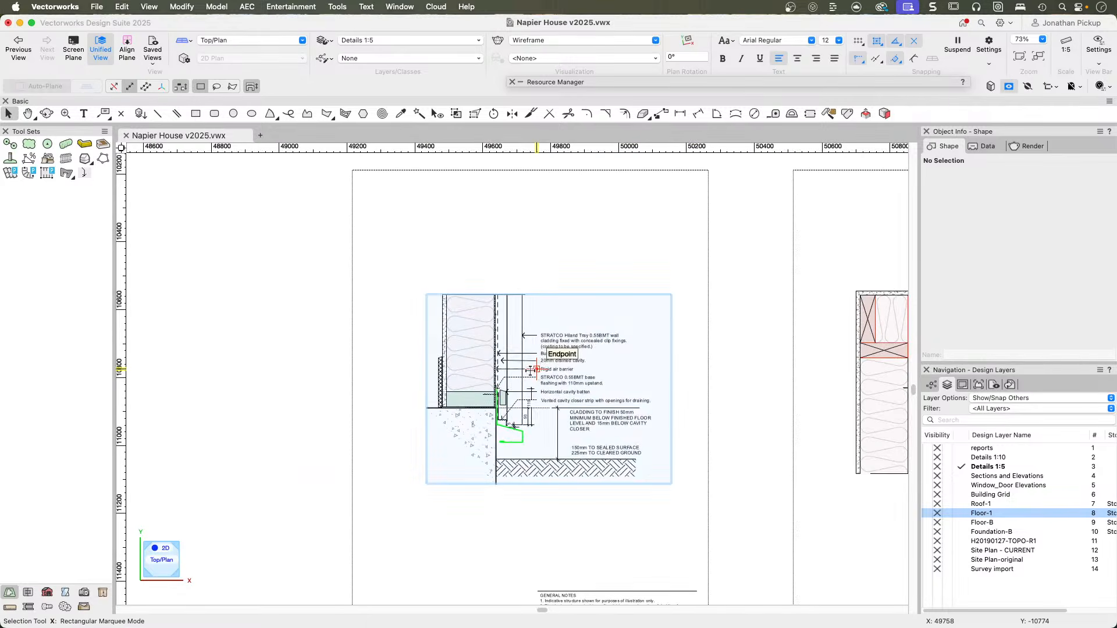
{"action": "scroll", "coordinate": [531, 370], "scroll_direction": "up", "scroll_amount": 3}
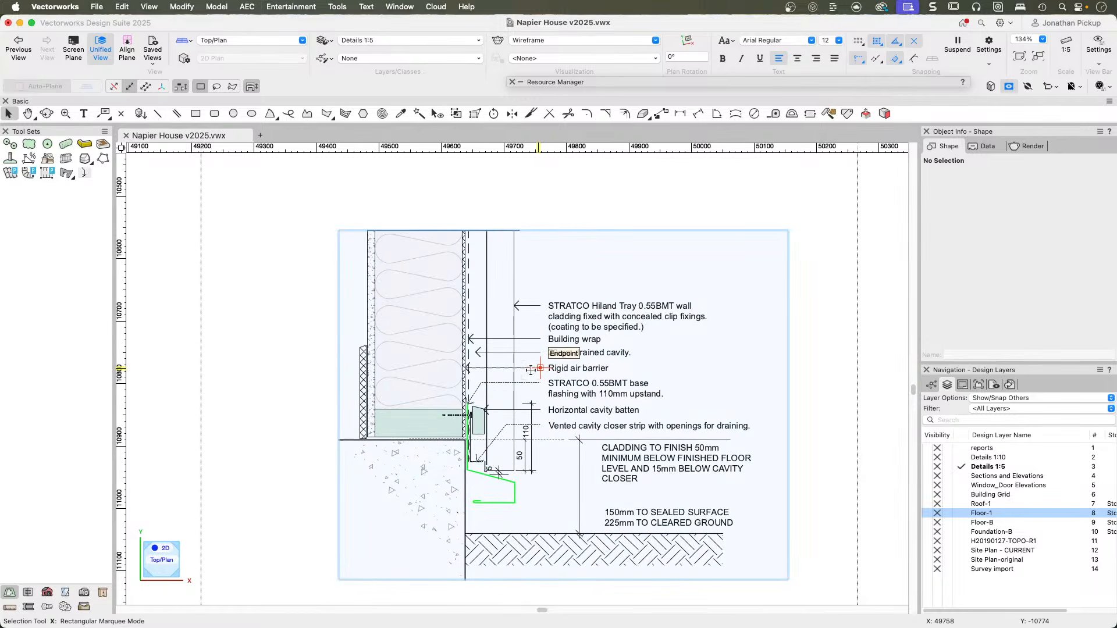
{"action": "scroll", "coordinate": [530, 425], "scroll_direction": "up", "scroll_amount": 2}
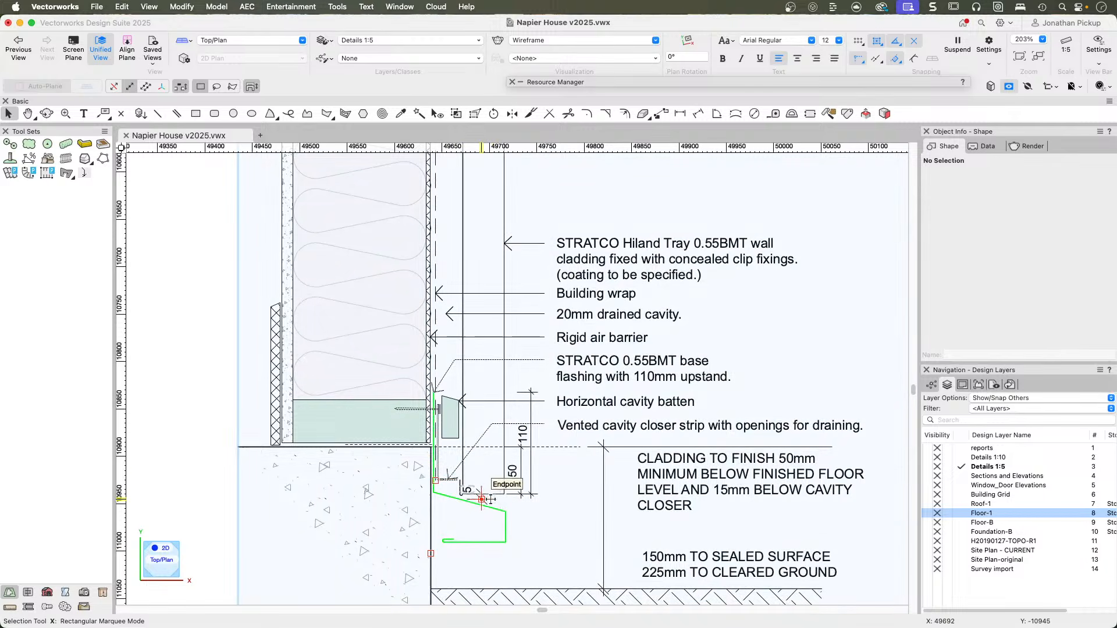
Select the grouped Base cladding detail and inspect its bottom plate and cavity batten.
{"action": "scroll", "coordinate": [486, 495], "scroll_direction": "down", "scroll_amount": 1}
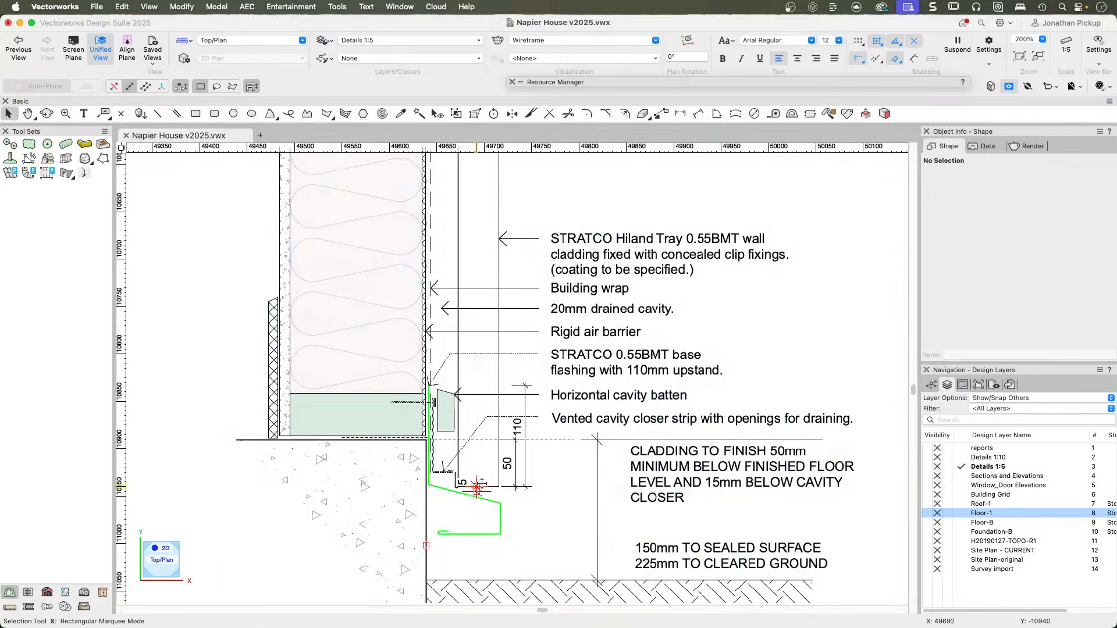
{"action": "scroll", "coordinate": [477, 487], "scroll_direction": "down", "scroll_amount": 5}
{"action": "middle_click_drag", "start_coordinate": [466, 471], "coordinate": [475, 464]}
{"action": "key", "text": "x"}
{"action": "left_click", "coordinate": [466, 424]}
{"action": "scroll", "coordinate": [464, 410], "scroll_direction": "down", "scroll_amount": 4}
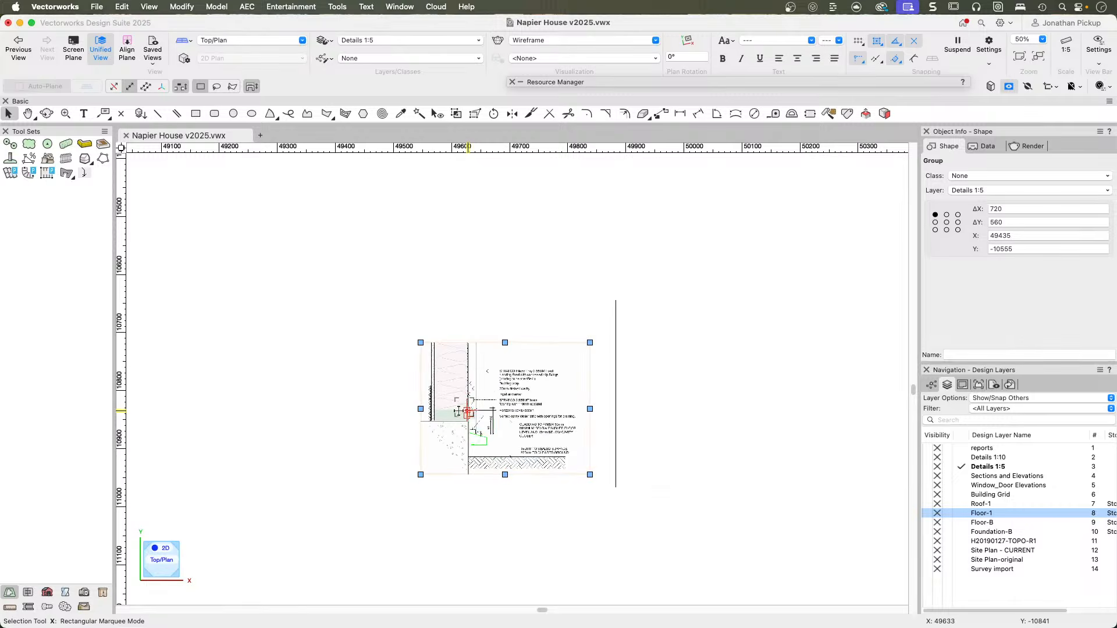
{"action": "scroll", "coordinate": [452, 399], "scroll_direction": "up", "scroll_amount": 6}
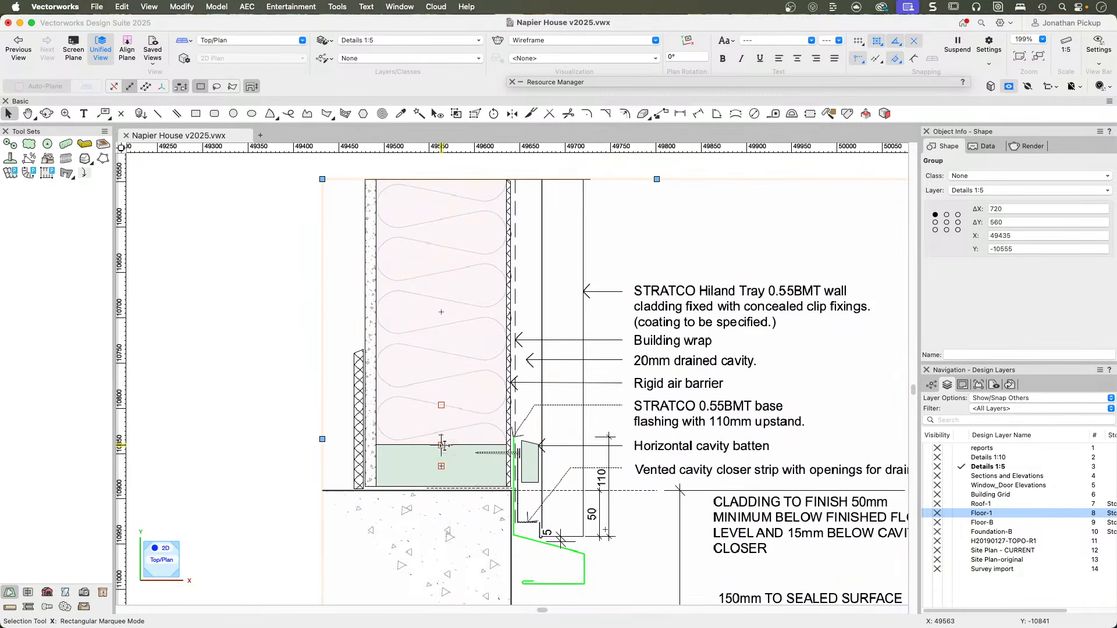
Make all classes visible and check the bottom plate and cavity batten in the Base detail.
{"action": "left_click", "coordinate": [933, 386]}
{"action": "left_click", "coordinate": [928, 476]}
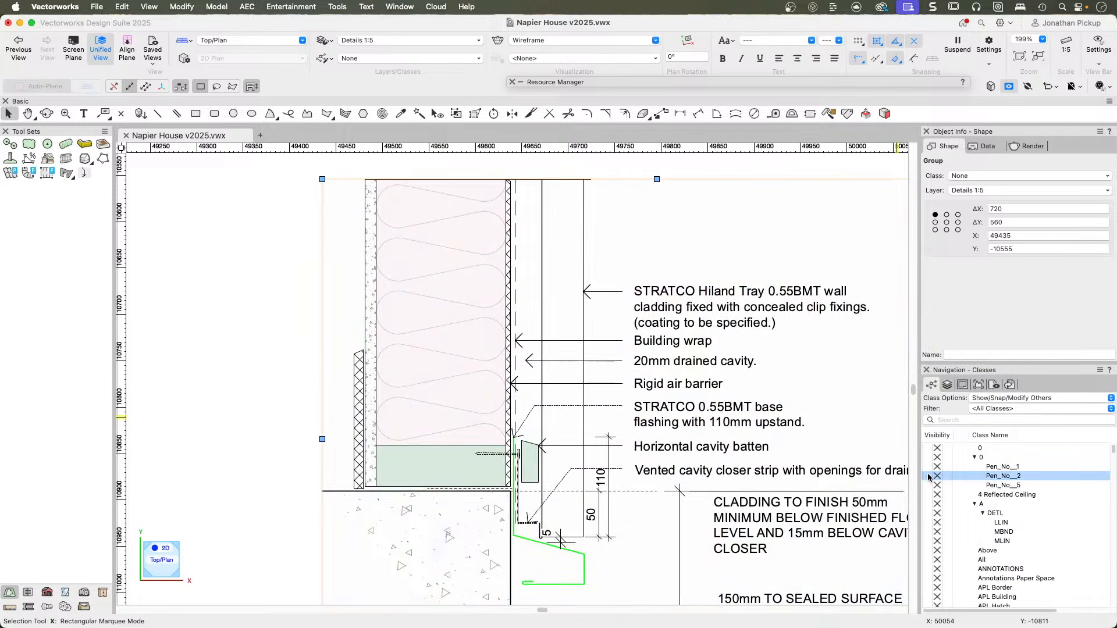
{"action": "scroll", "coordinate": [540, 444], "scroll_direction": "up", "scroll_amount": 3}
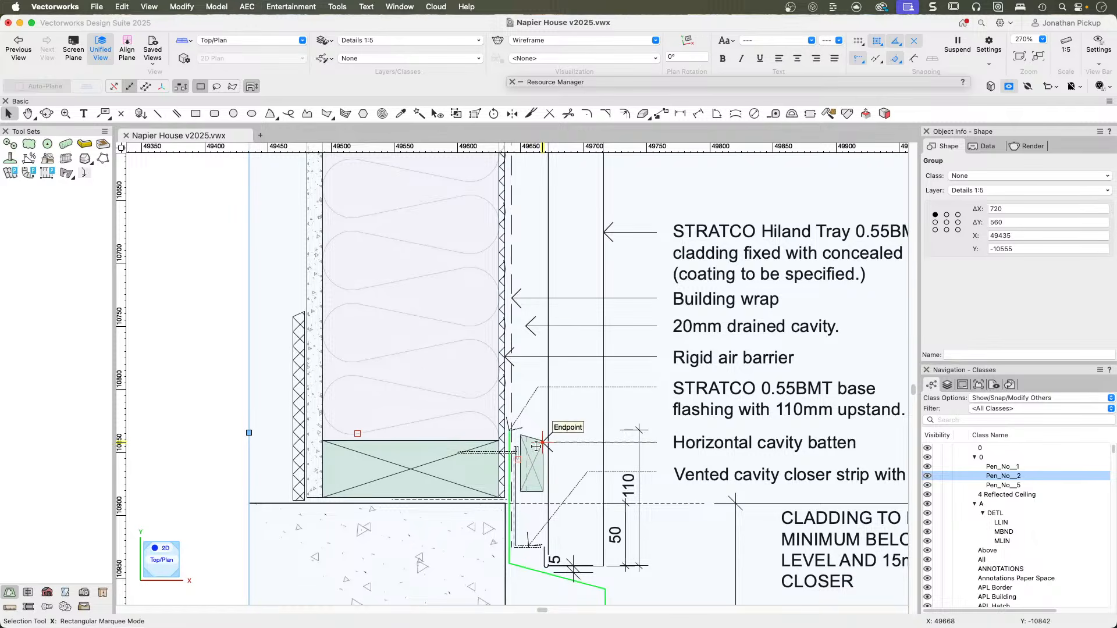
{"action": "scroll", "coordinate": [533, 445], "scroll_direction": "up", "scroll_amount": 4}
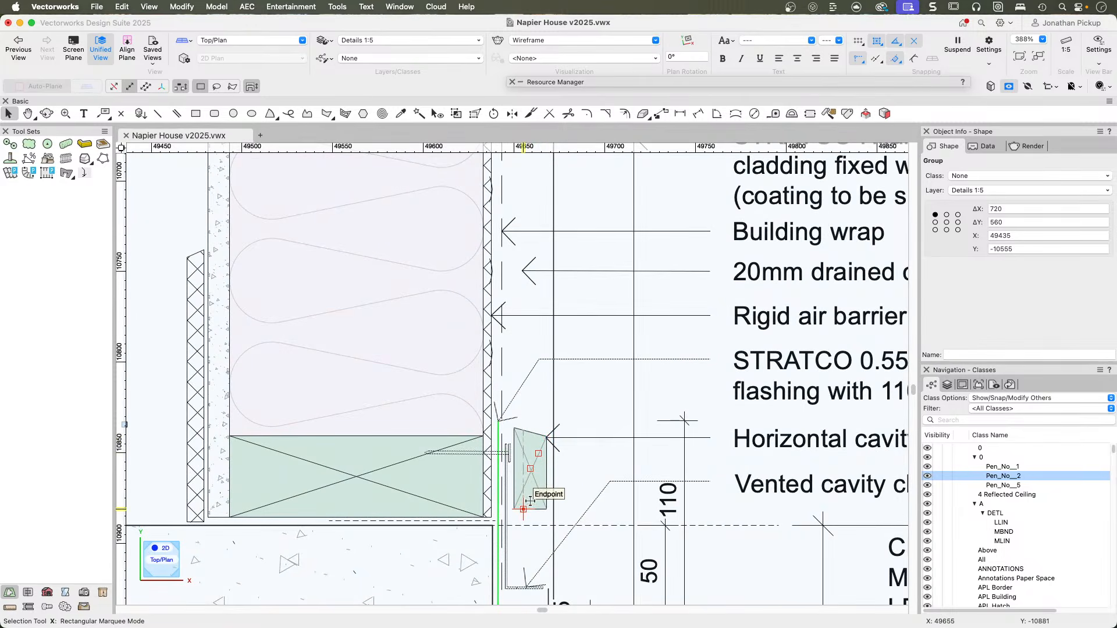
Filter the class list by "hatch".
{"action": "left_click", "coordinate": [953, 419]}
{"action": "type", "text": "hatch"}
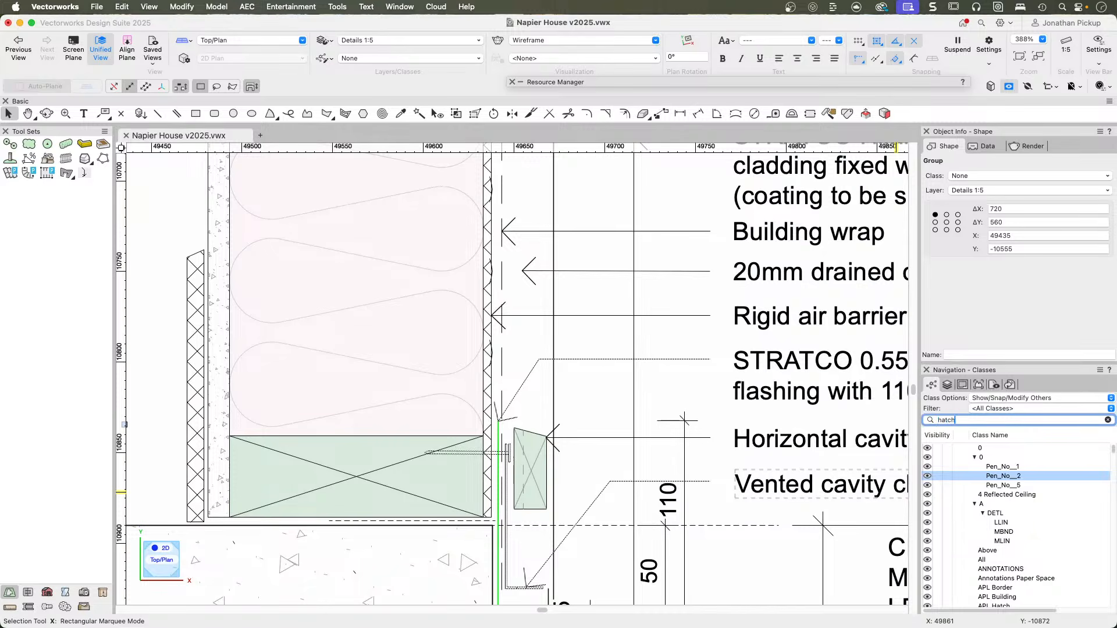
{"action": "key", "text": "Return"}
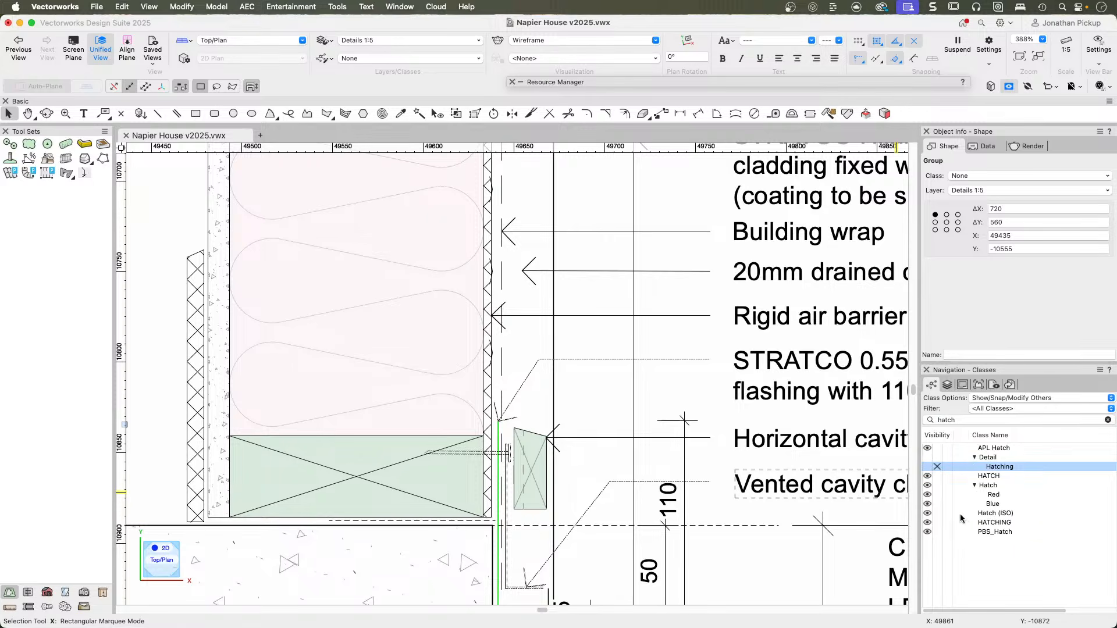
Hide the HATCH and HATCHING classes to test their effect on the timber cross lines, and make all hatch classes visible again.
{"action": "left_click", "coordinate": [937, 476]}
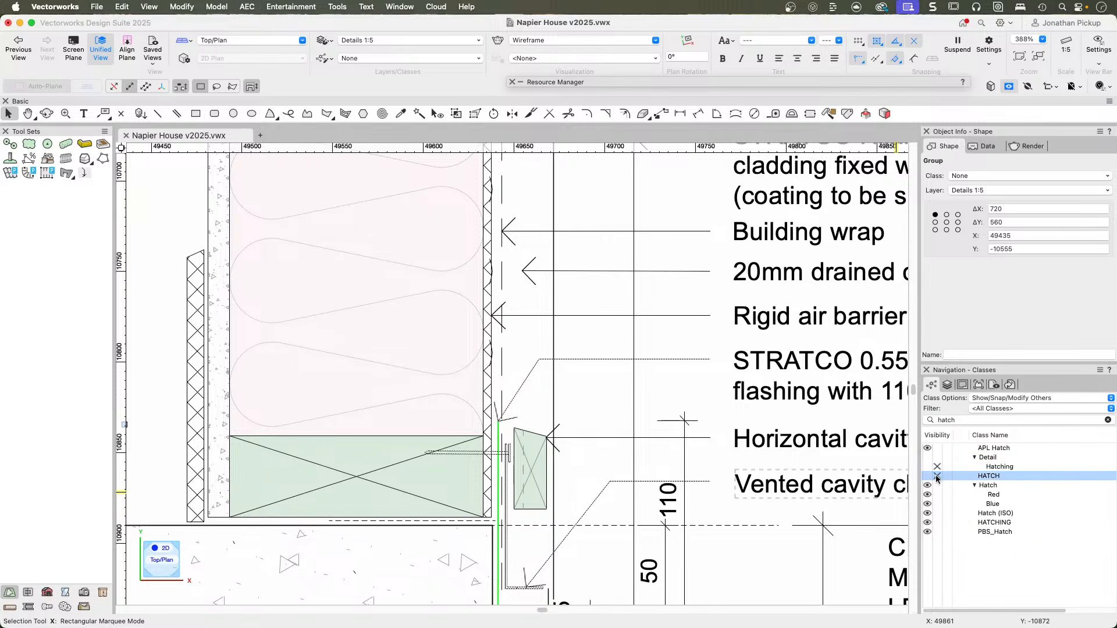
{"action": "left_click", "coordinate": [936, 523]}
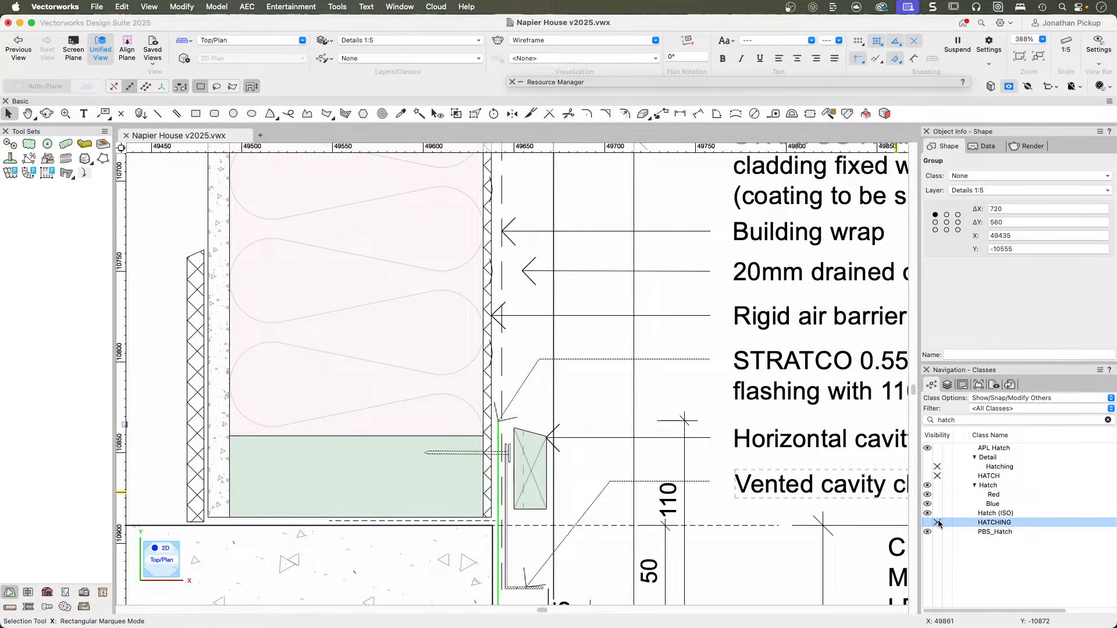
{"action": "left_click", "coordinate": [925, 522]}
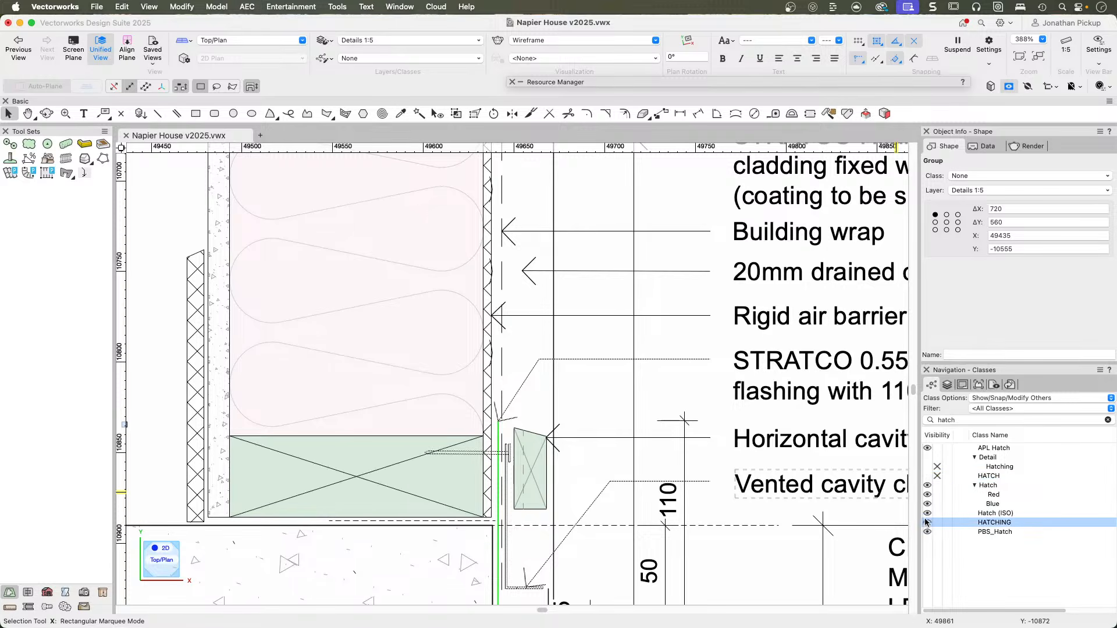
{"action": "left_click", "coordinate": [925, 455]}
{"action": "left_click", "coordinate": [926, 475]}
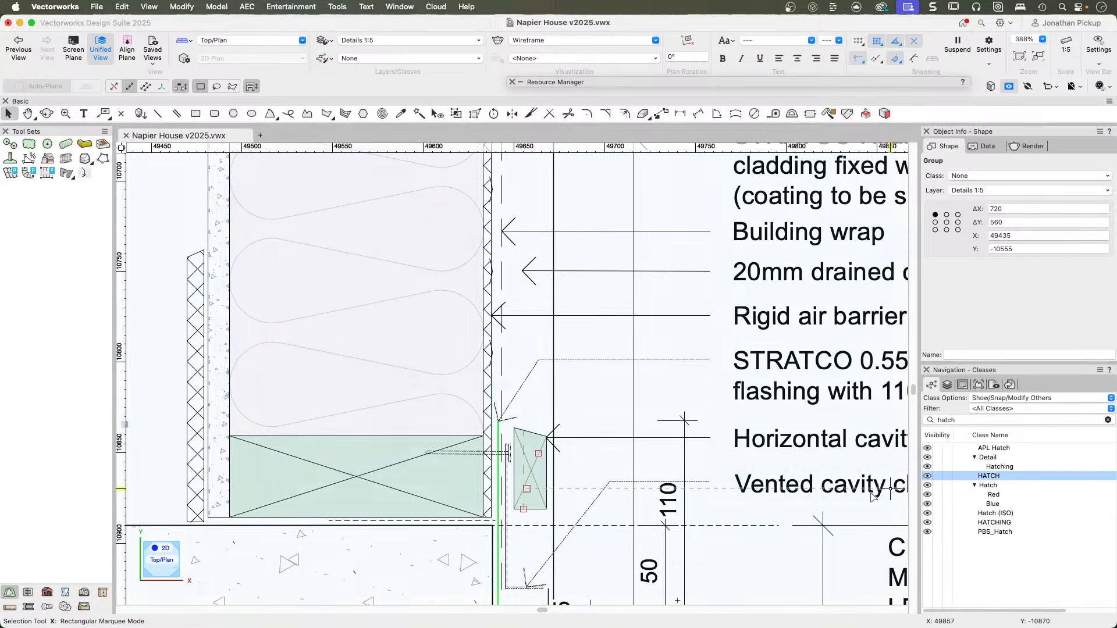
Clear the selection and examine the Internal Corner detail's cover flashing, soaker flashing and cavity battens.
{"action": "scroll", "coordinate": [417, 440], "scroll_direction": "down", "scroll_amount": 3}
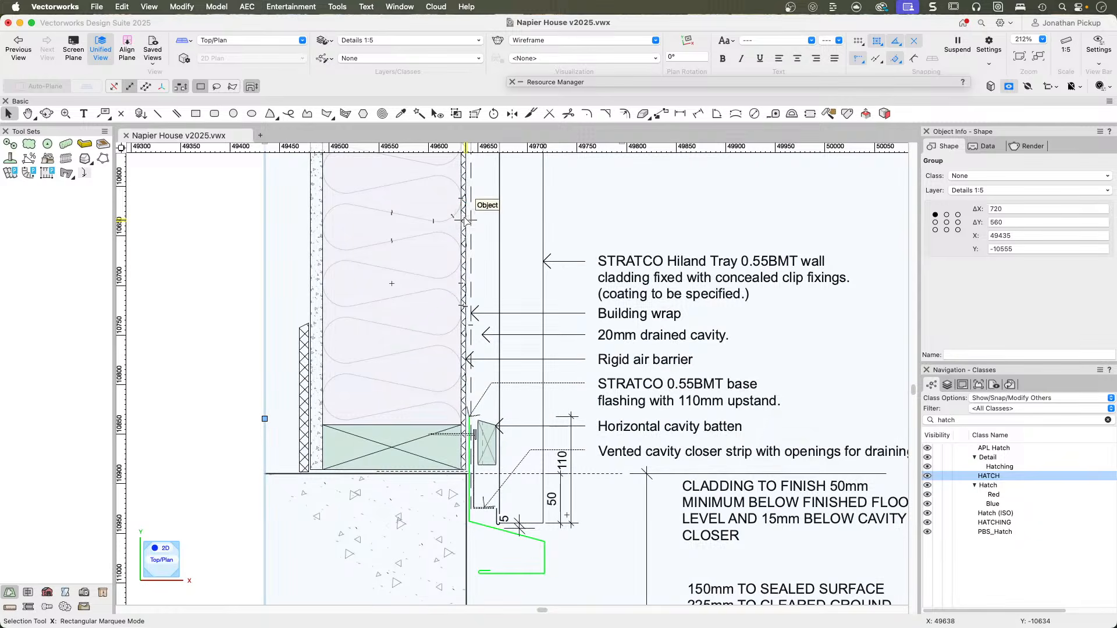
{"action": "scroll", "coordinate": [467, 220], "scroll_direction": "down", "scroll_amount": 6}
{"action": "left_click", "coordinate": [298, 358]}
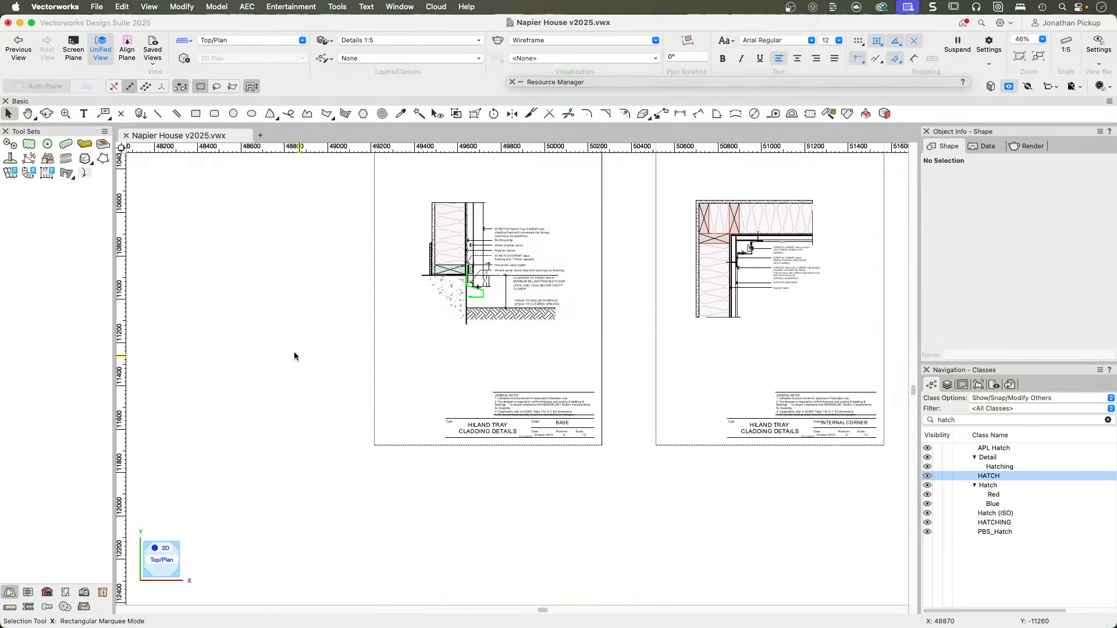
{"action": "scroll", "coordinate": [774, 227], "scroll_direction": "up", "scroll_amount": 5}
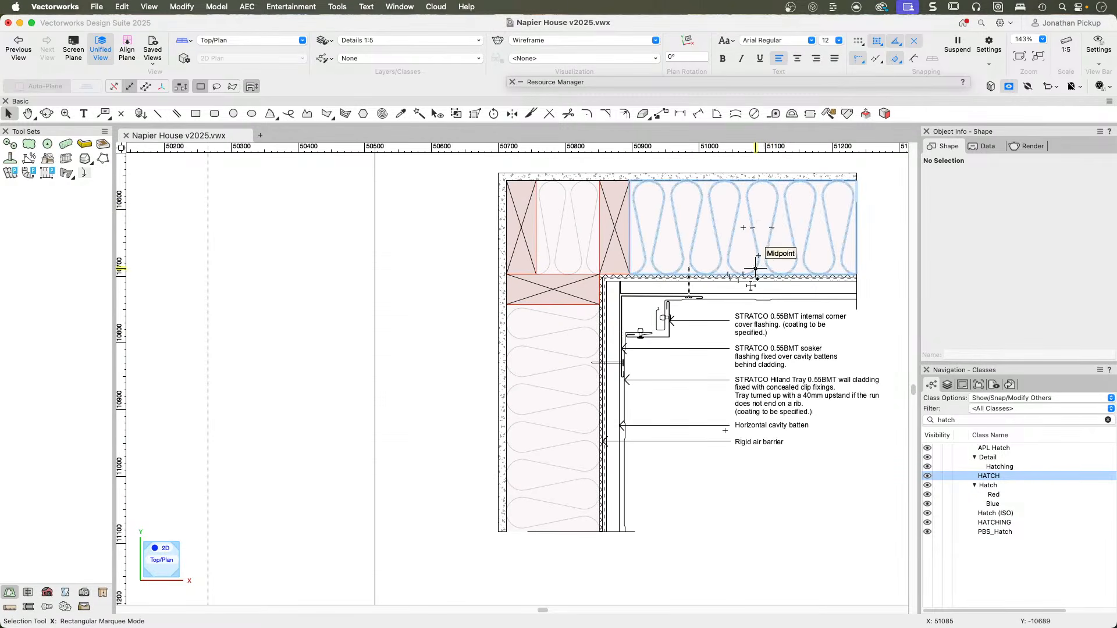
{"action": "scroll", "coordinate": [756, 280], "scroll_direction": "up", "scroll_amount": 5}
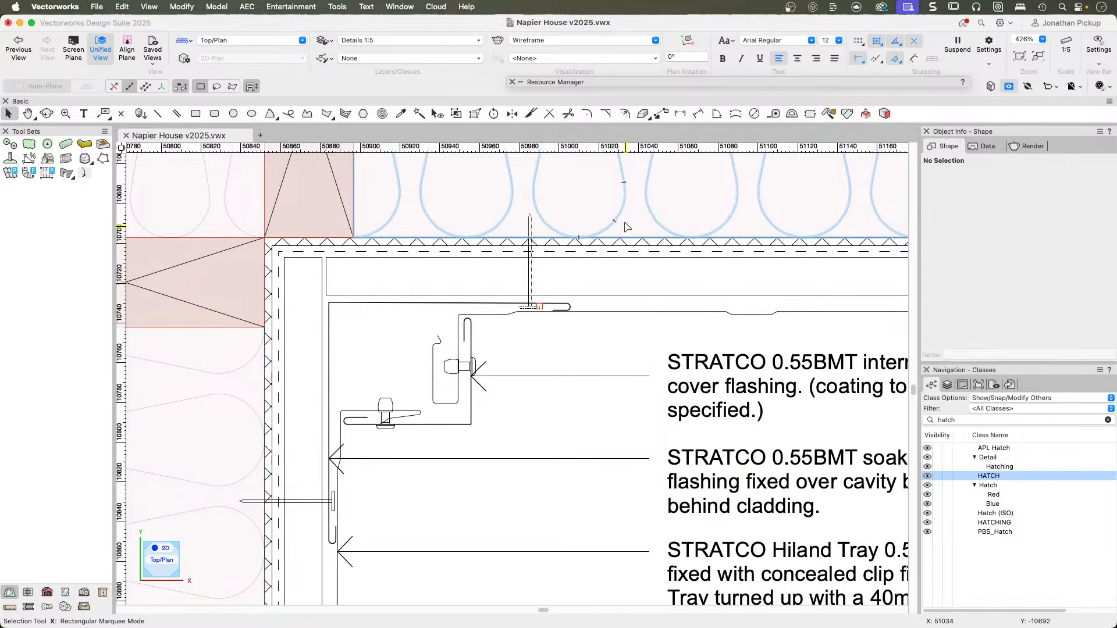
{"action": "scroll", "coordinate": [623, 233], "scroll_direction": "down", "scroll_amount": 5}
{"action": "scroll", "coordinate": [601, 223], "scroll_direction": "down", "scroll_amount": 3}
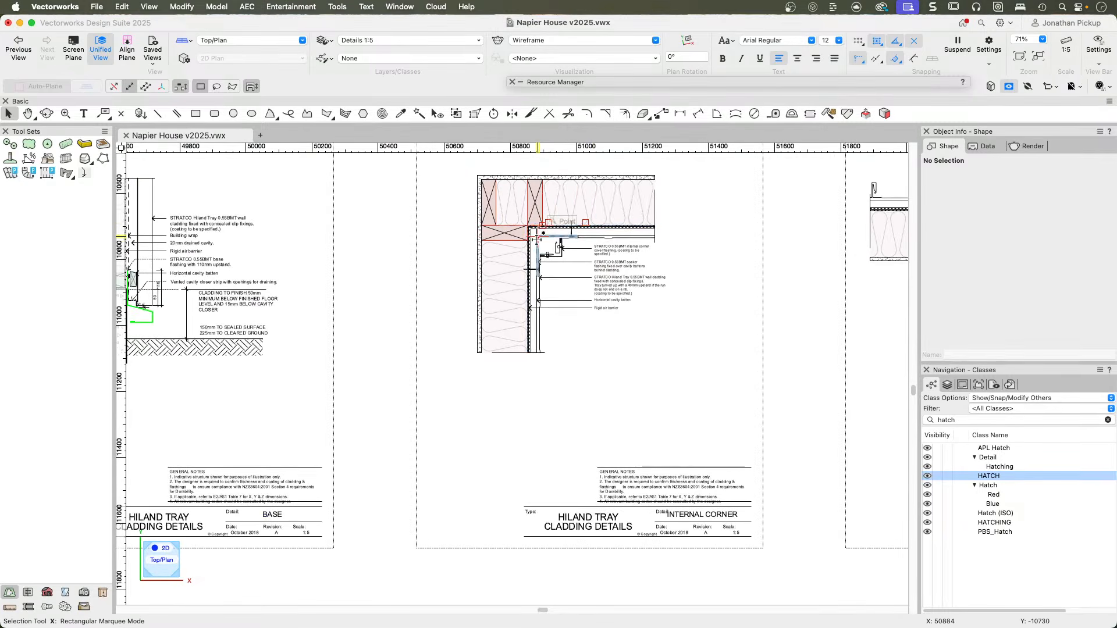
Browse the remaining cladding sheets, select the wall underlay note in the masonry window head detail, and examine that detail.
{"action": "scroll", "coordinate": [551, 312], "scroll_direction": "down", "scroll_amount": 4}
{"action": "key", "text": "h"}
{"action": "left_click_drag", "start_coordinate": [669, 256], "coordinate": [474, 269]}
{"action": "key", "text": "x"}
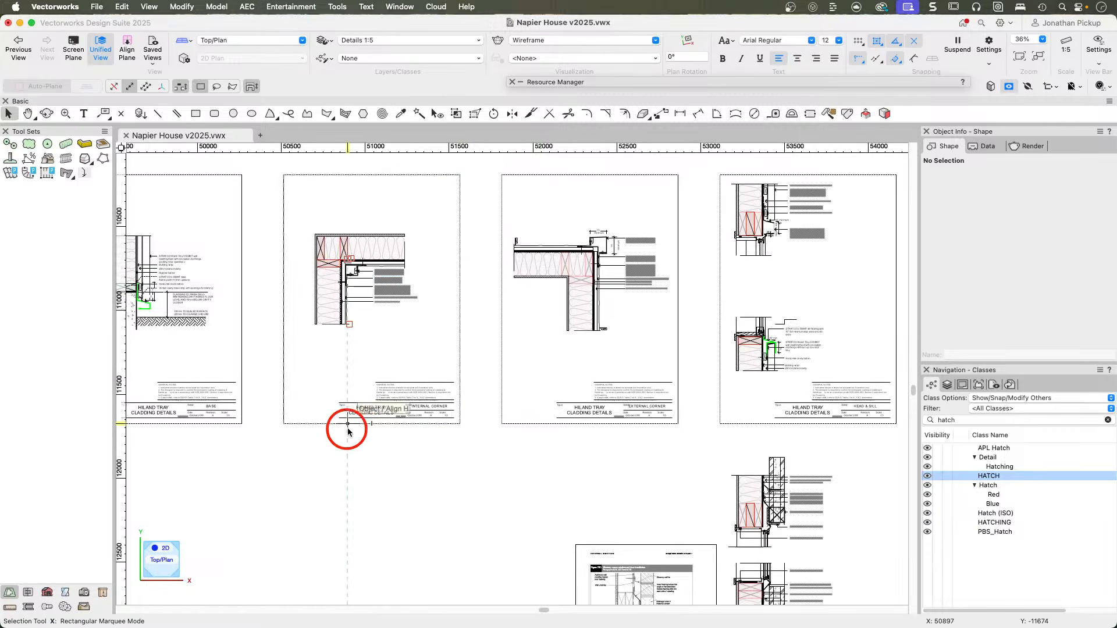
{"action": "scroll", "coordinate": [510, 465], "scroll_direction": "down", "scroll_amount": 2}
{"action": "scroll", "coordinate": [603, 517], "scroll_direction": "up", "scroll_amount": 5}
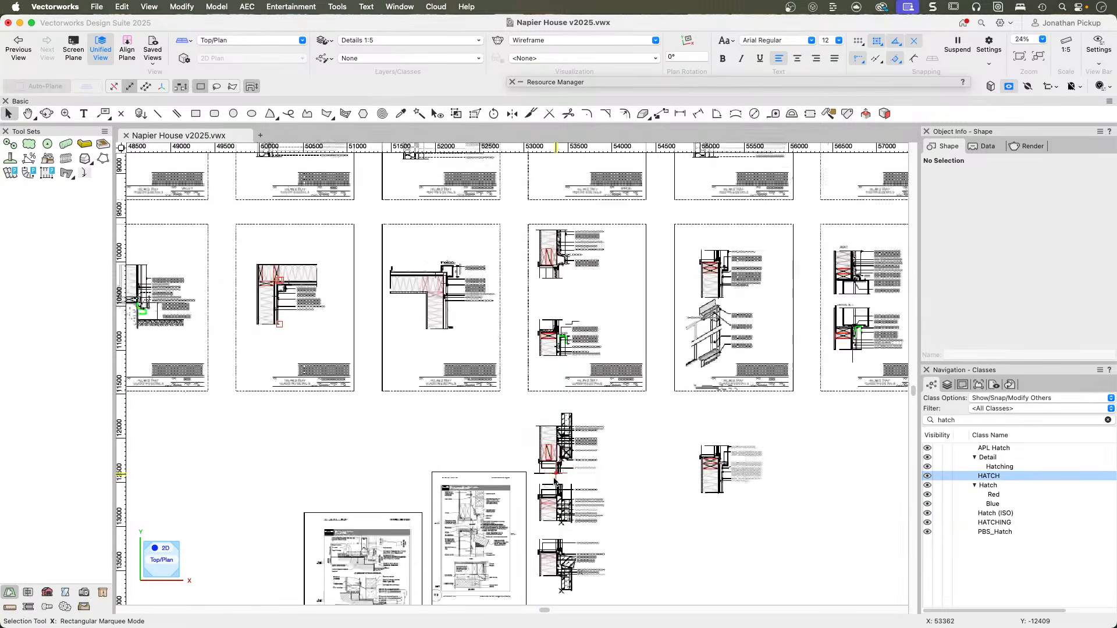
{"action": "left_click", "coordinate": [707, 318]}
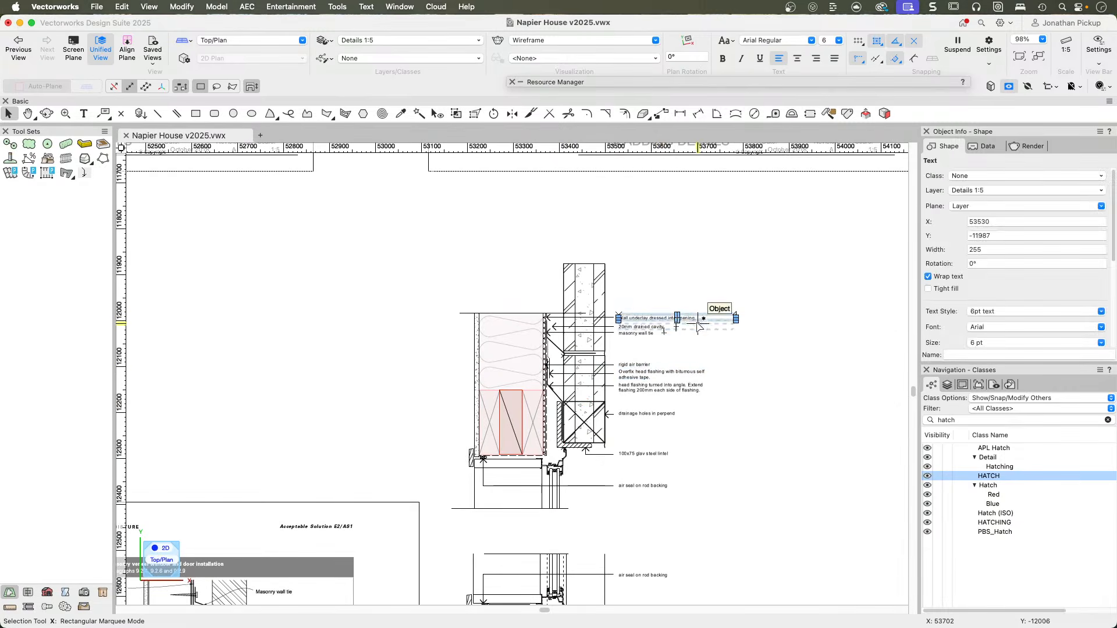
{"action": "scroll", "coordinate": [515, 442], "scroll_direction": "up", "scroll_amount": 3}
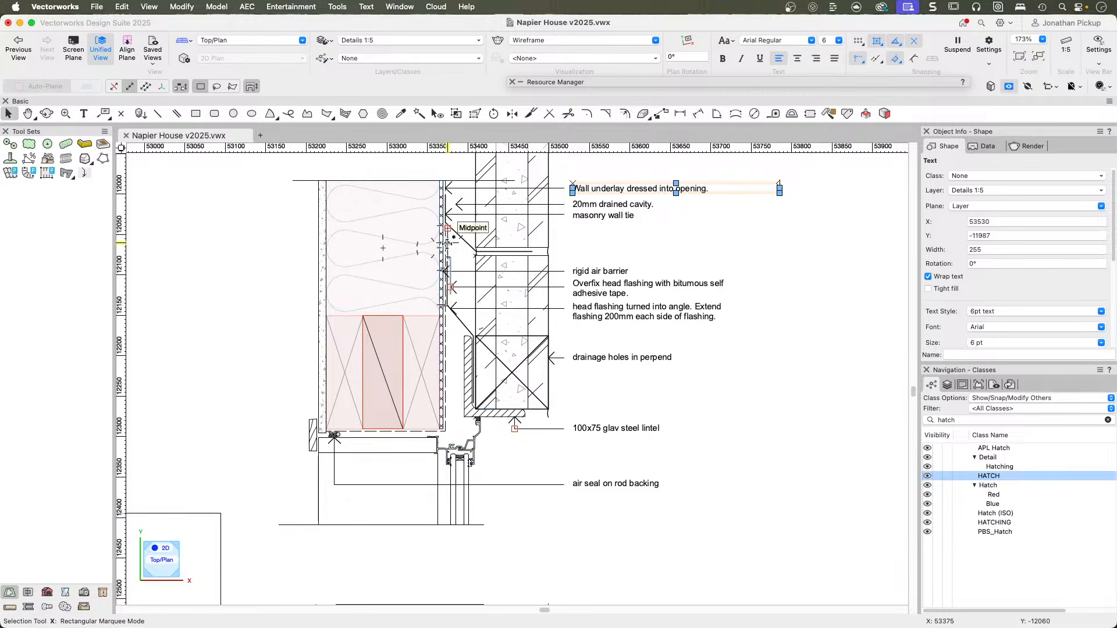
Examine the masonry window head detail around its head flashing, 100x75 steel lintel and air seal on rod backing.
{"action": "middle_click_drag", "start_coordinate": [465, 286], "coordinate": [487, 372]}
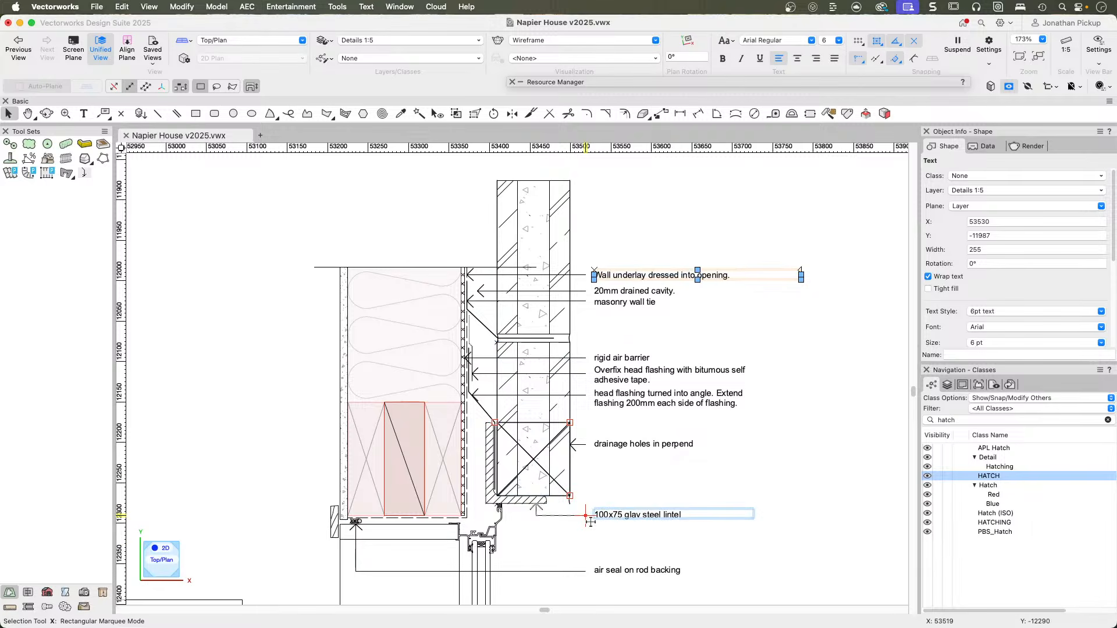
{"action": "scroll", "coordinate": [581, 517], "scroll_direction": "down", "scroll_amount": 2}
{"action": "scroll", "coordinate": [431, 547], "scroll_direction": "up", "scroll_amount": 6}
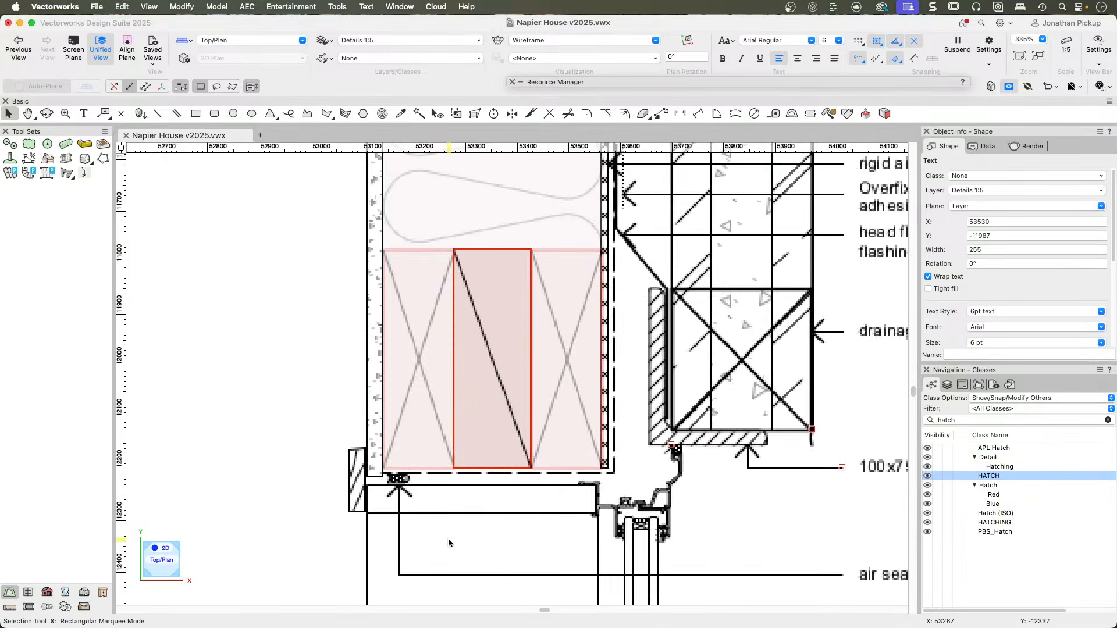
{"action": "mouse_move", "coordinate": [449, 528]}
{"action": "middle_mouse_down"}
{"action": "mouse_move", "coordinate": [428, 411]}
{"action": "mouse_move", "coordinate": [424, 426]}
{"action": "middle_mouse_up"}
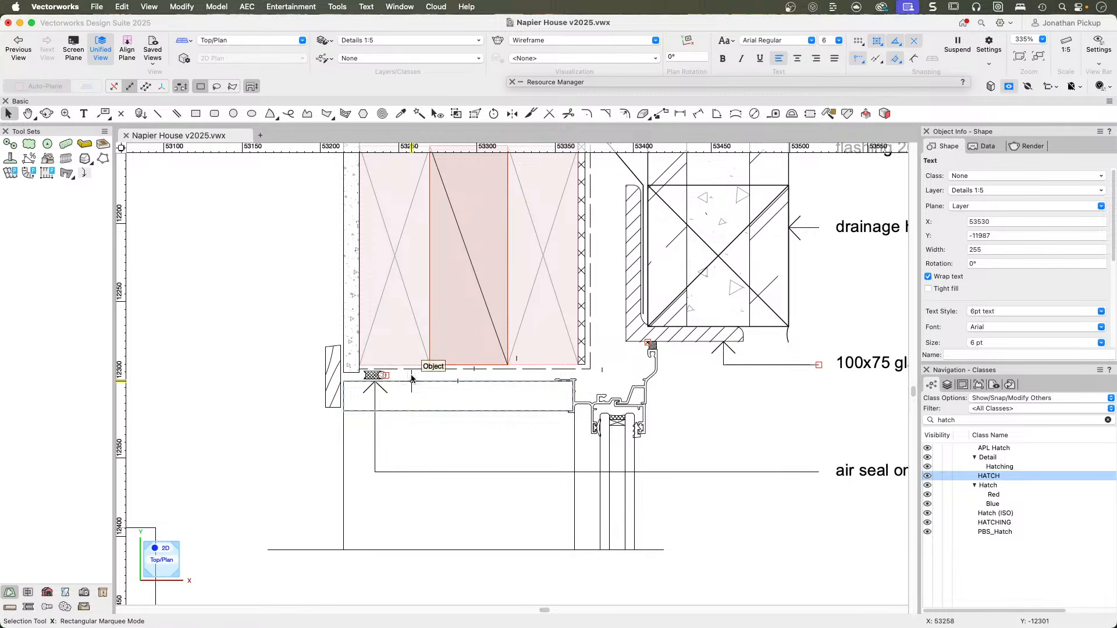
{"action": "scroll", "coordinate": [399, 381], "scroll_direction": "down", "scroll_amount": 5}
{"action": "scroll", "coordinate": [414, 381], "scroll_direction": "down", "scroll_amount": 1}
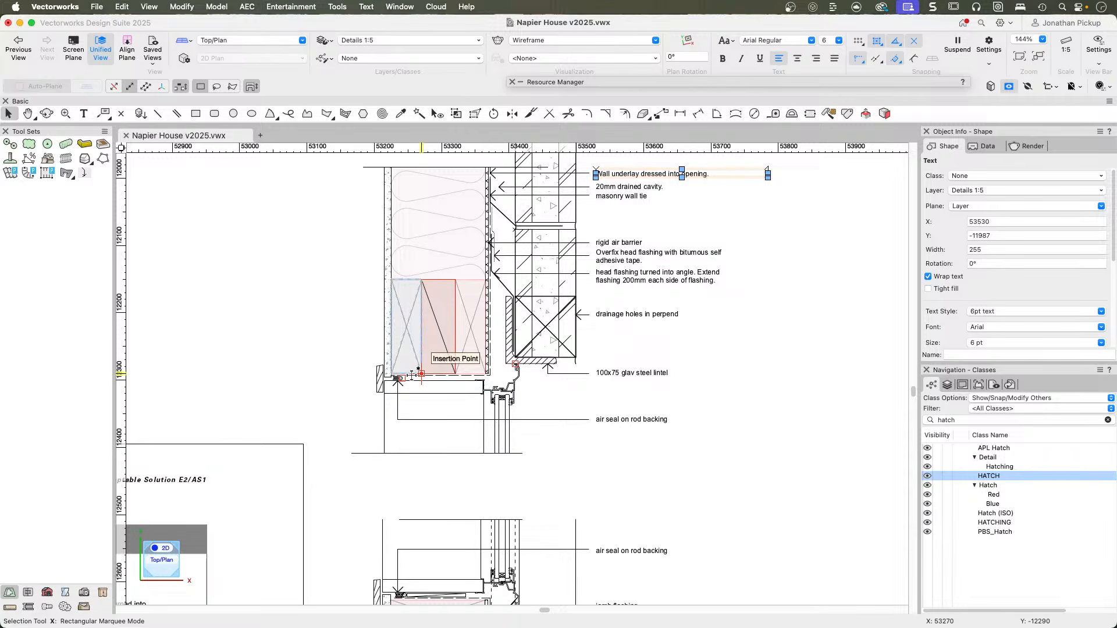
{"action": "scroll", "coordinate": [414, 374], "scroll_direction": "down", "scroll_amount": 2}
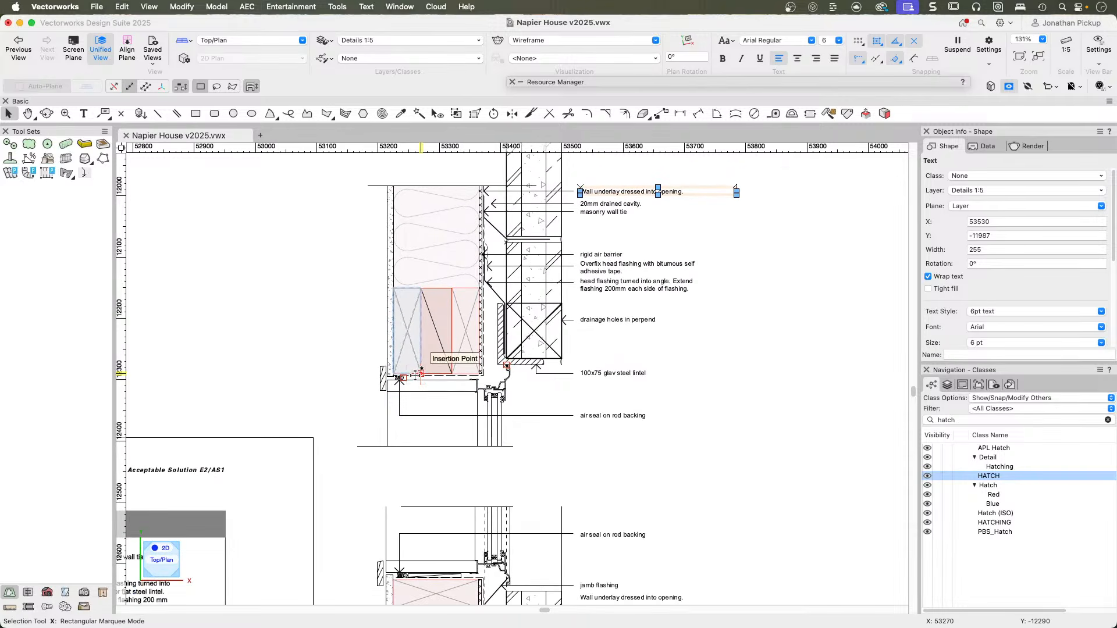
Examine the masonry window jamb detail's air seal, jamb flashing, wall underlay and adjoining masonry.
{"action": "scroll", "coordinate": [490, 400], "scroll_direction": "down", "scroll_amount": 5}
{"action": "middle_click_drag", "start_coordinate": [449, 437], "coordinate": [505, 379]}
{"action": "scroll", "coordinate": [508, 477], "scroll_direction": "up", "scroll_amount": 9}
{"action": "scroll", "coordinate": [502, 482], "scroll_direction": "up", "scroll_amount": 10}
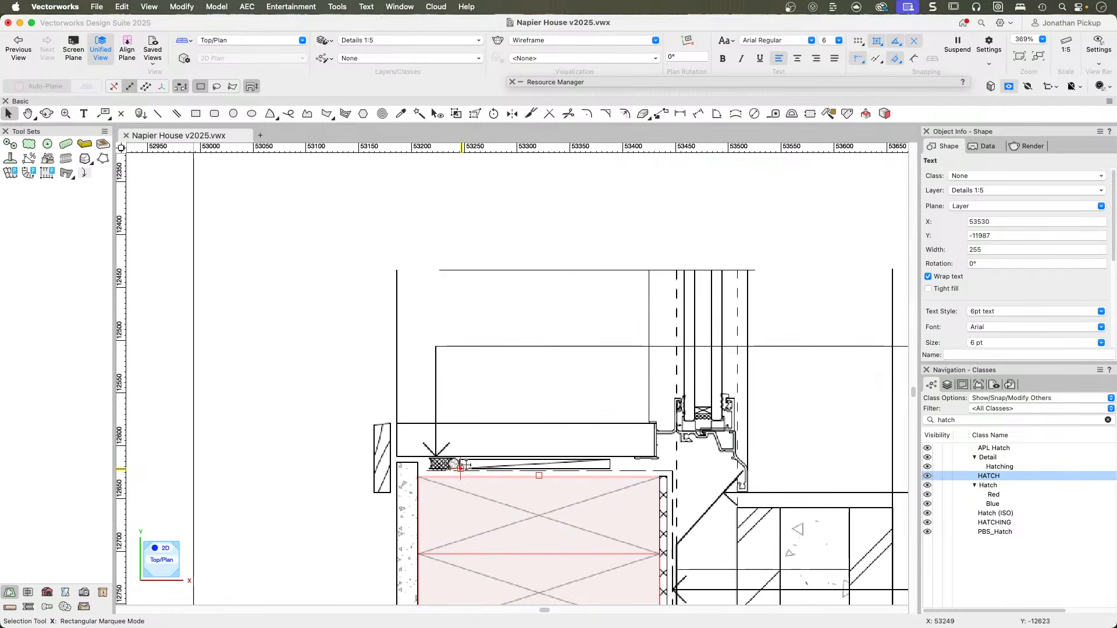
{"action": "left_click_drag", "start_coordinate": [436, 455], "coordinate": [611, 459]}
{"action": "middle_click_drag", "start_coordinate": [740, 451], "coordinate": [538, 354]}
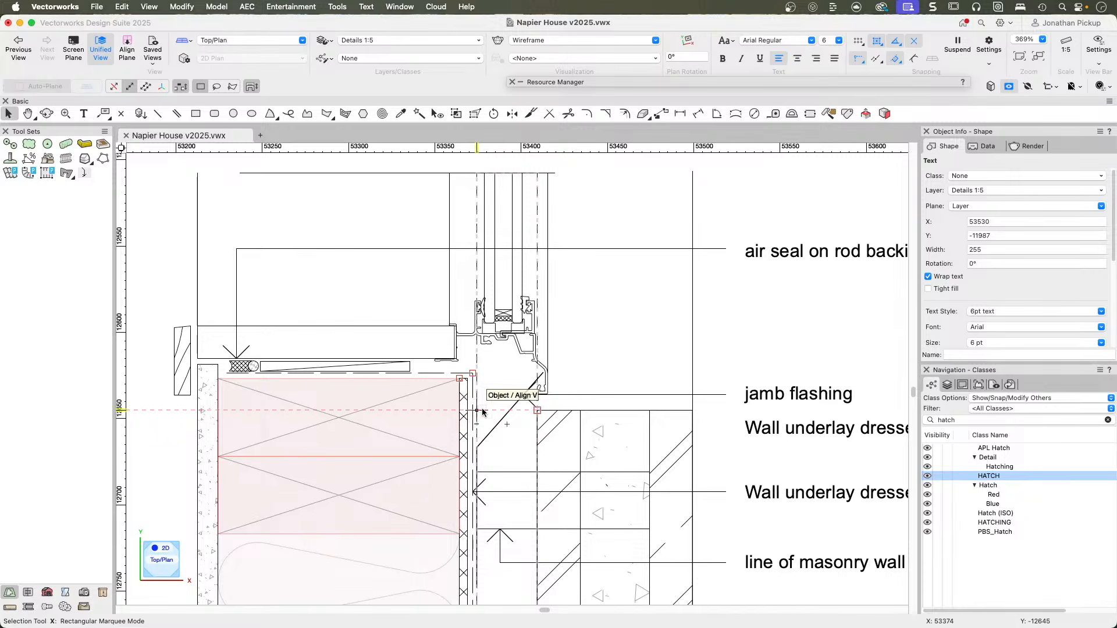
{"action": "left_click", "coordinate": [182, 330]}
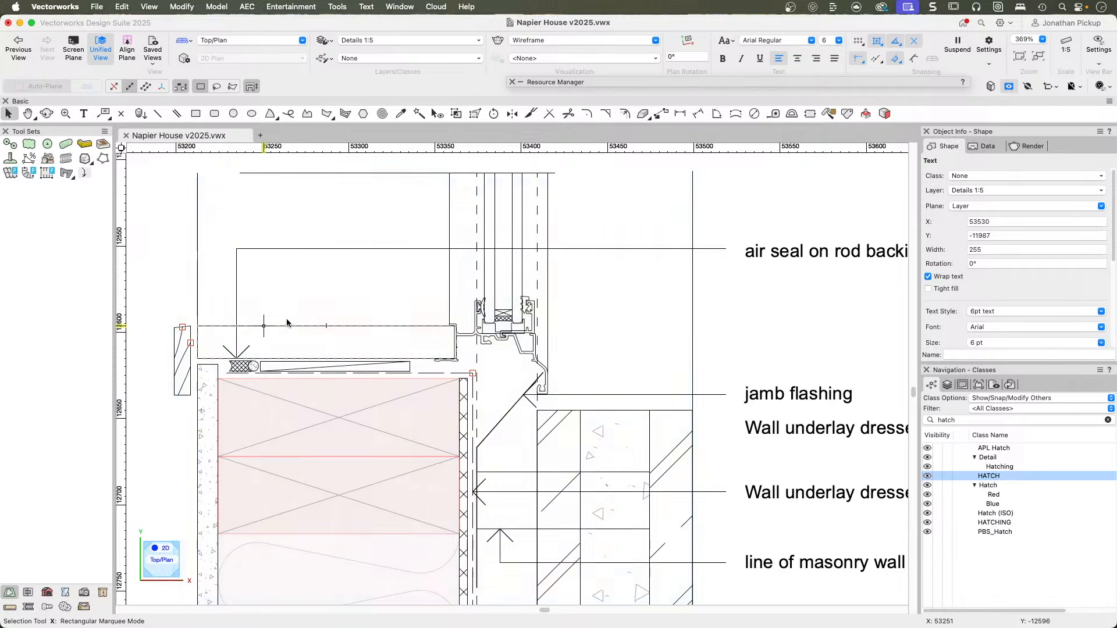
{"action": "left_click", "coordinate": [196, 399]}
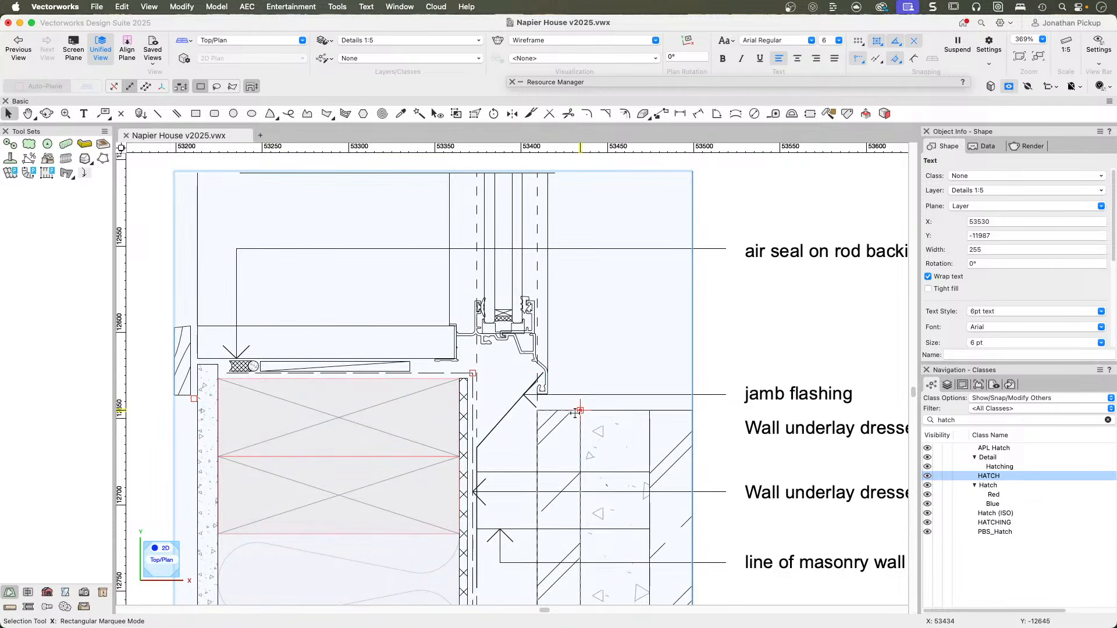
Browse the remaining details on the Details 1:5 layer, including the Flashclad internal corner and the Ultraclad weatherboard window head.
{"action": "scroll", "coordinate": [604, 426], "scroll_direction": "down", "scroll_amount": 5}
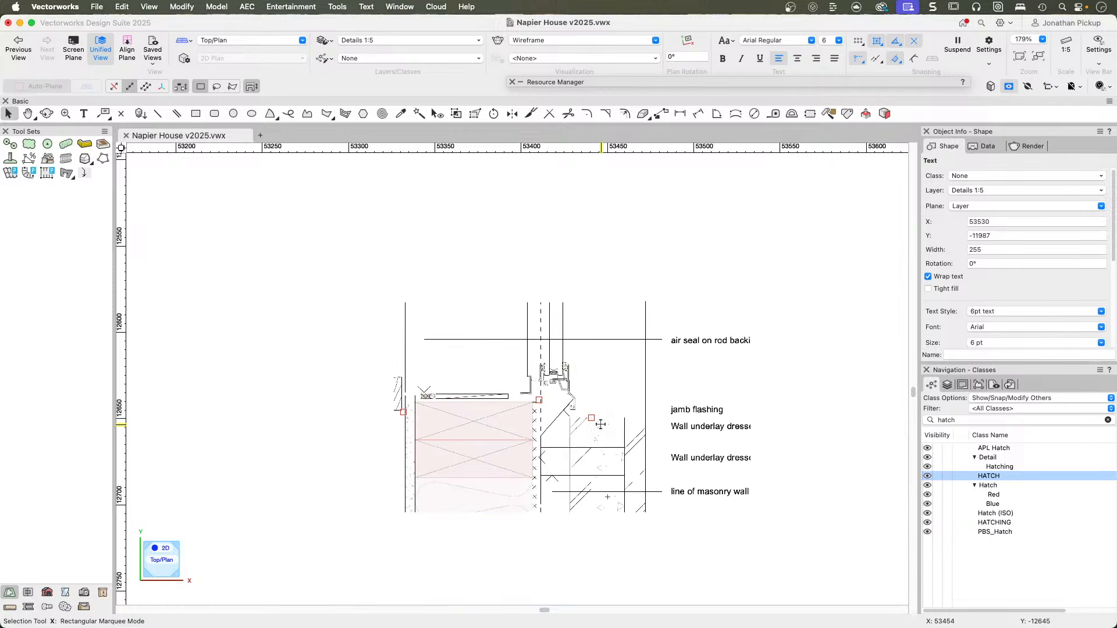
{"action": "scroll", "coordinate": [600, 424], "scroll_direction": "down", "scroll_amount": 4}
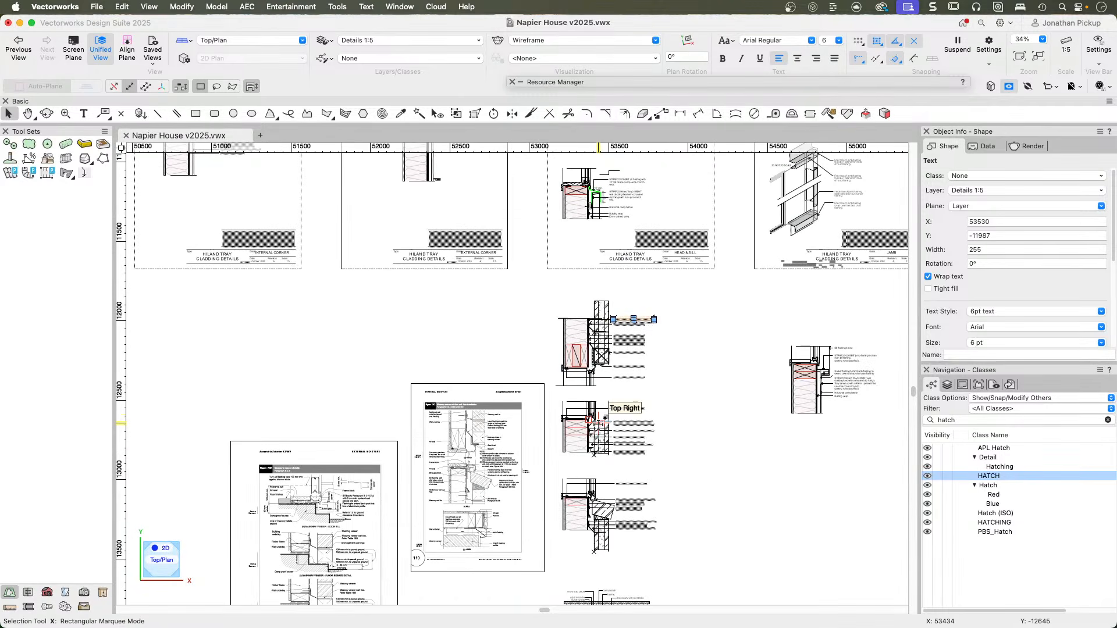
{"action": "scroll", "coordinate": [530, 428], "scroll_direction": "down", "scroll_amount": 3}
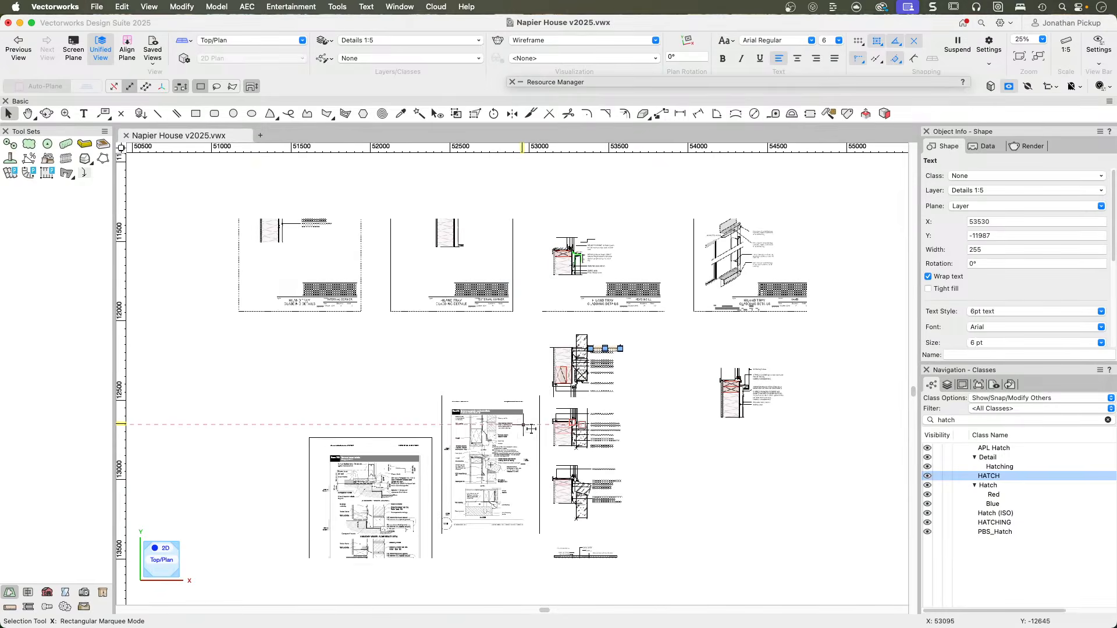
{"action": "middle_click_drag", "start_coordinate": [532, 428], "coordinate": [676, 323]}
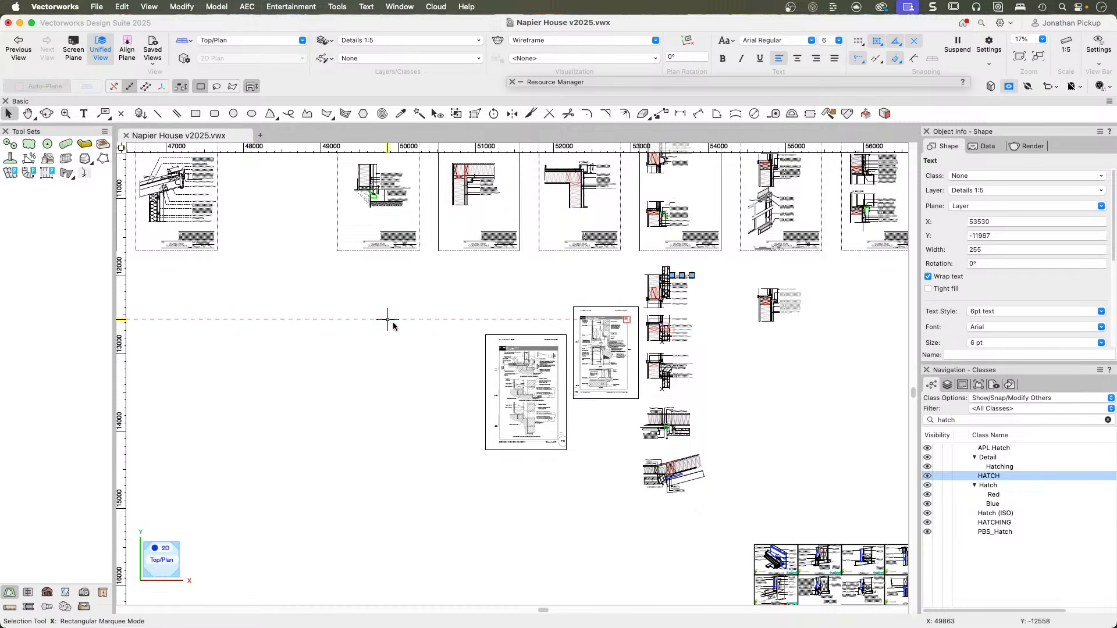
{"action": "middle_click_drag", "start_coordinate": [628, 425], "coordinate": [430, 319]}
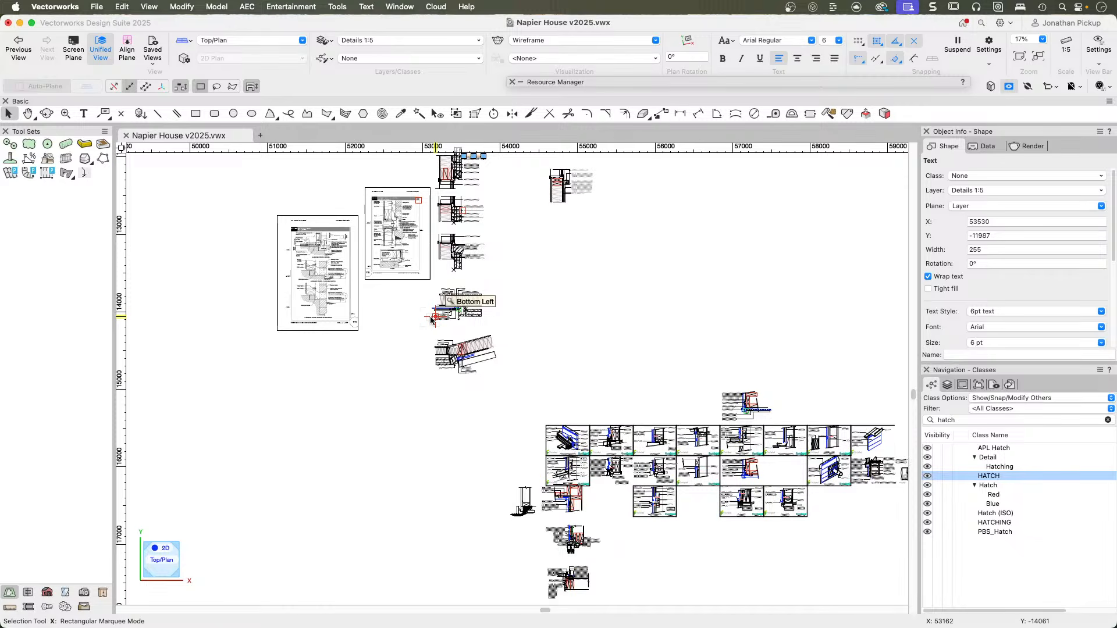
{"action": "scroll", "coordinate": [541, 525], "scroll_direction": "up", "scroll_amount": 5}
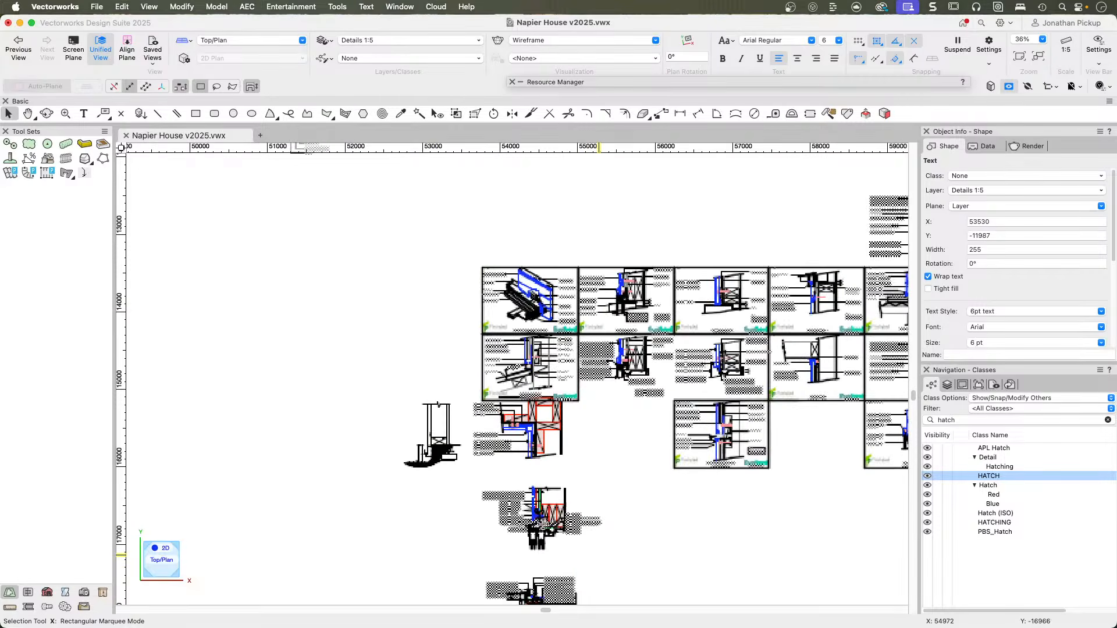
{"action": "scroll", "coordinate": [542, 526], "scroll_direction": "up", "scroll_amount": 3}
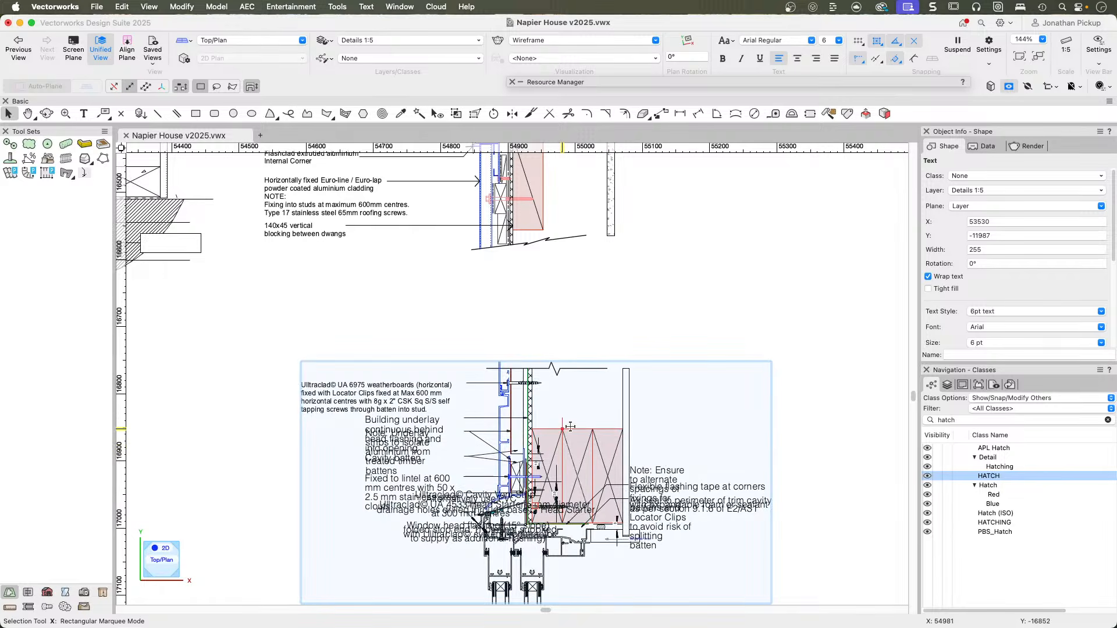
{"action": "scroll", "coordinate": [585, 365], "scroll_direction": "up", "scroll_amount": 5}
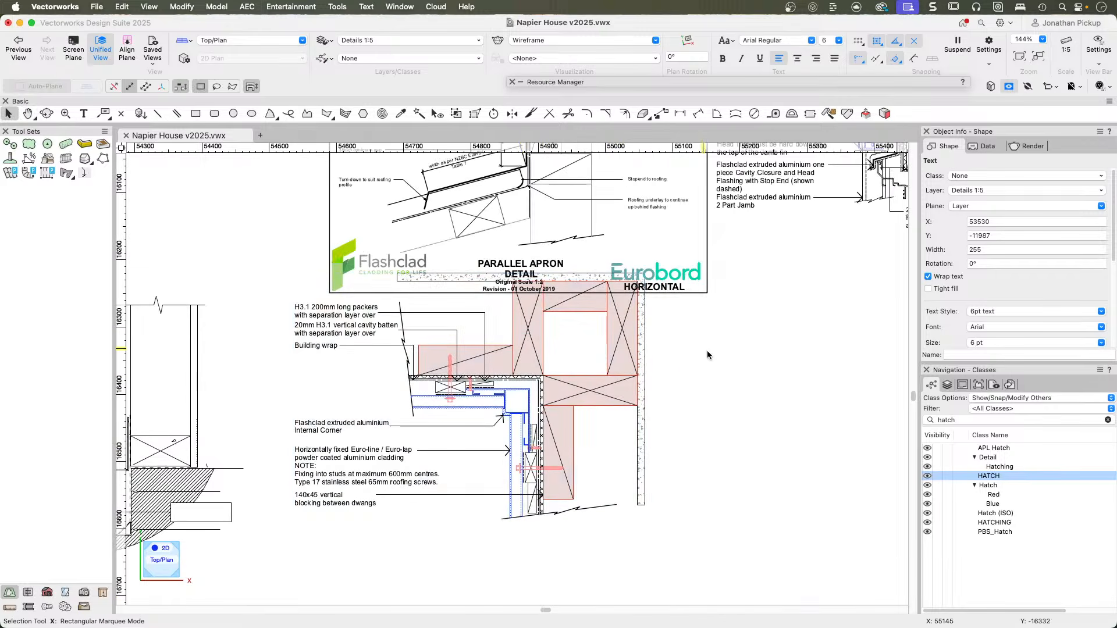
{"action": "scroll", "coordinate": [731, 371], "scroll_direction": "down", "scroll_amount": 1}
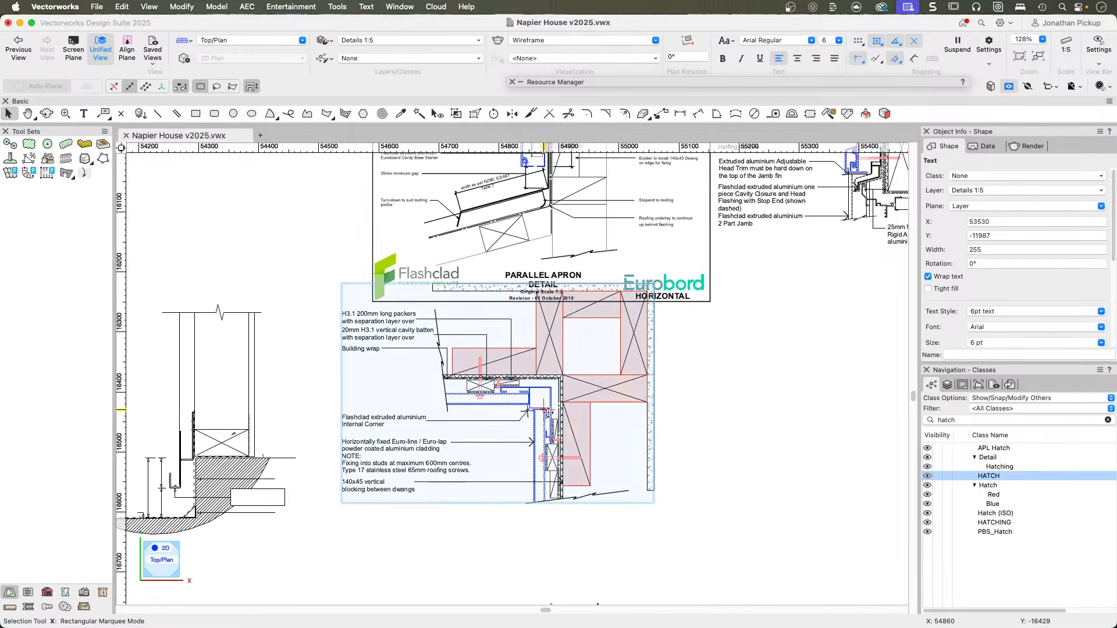
{"action": "scroll", "coordinate": [565, 387], "scroll_direction": "down", "scroll_amount": 15}
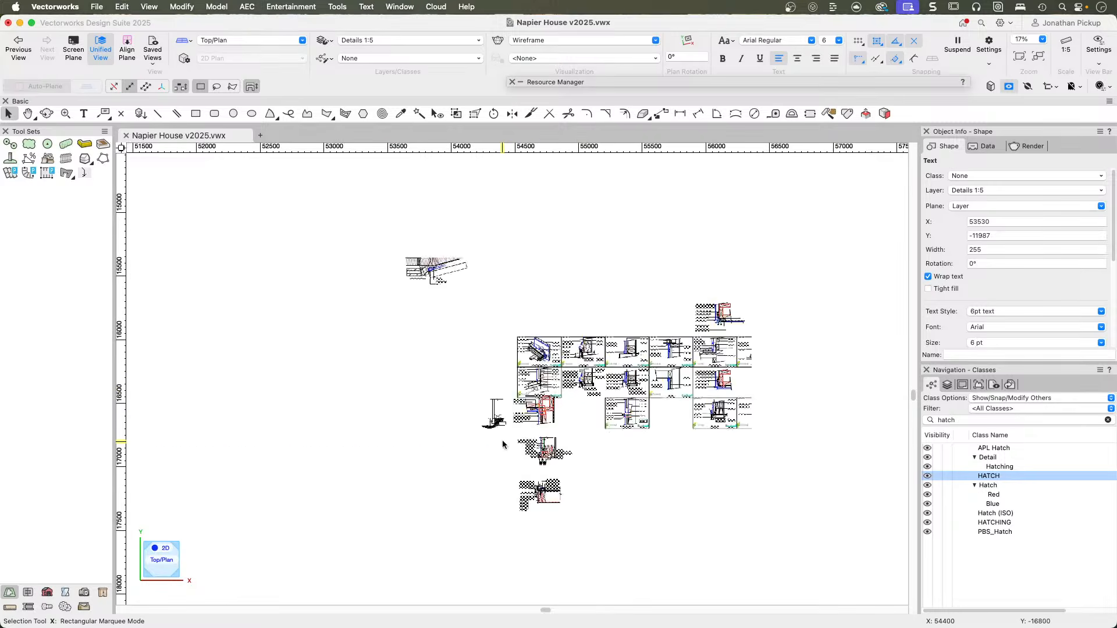
{"action": "scroll", "coordinate": [463, 436], "scroll_direction": "down", "scroll_amount": 4}
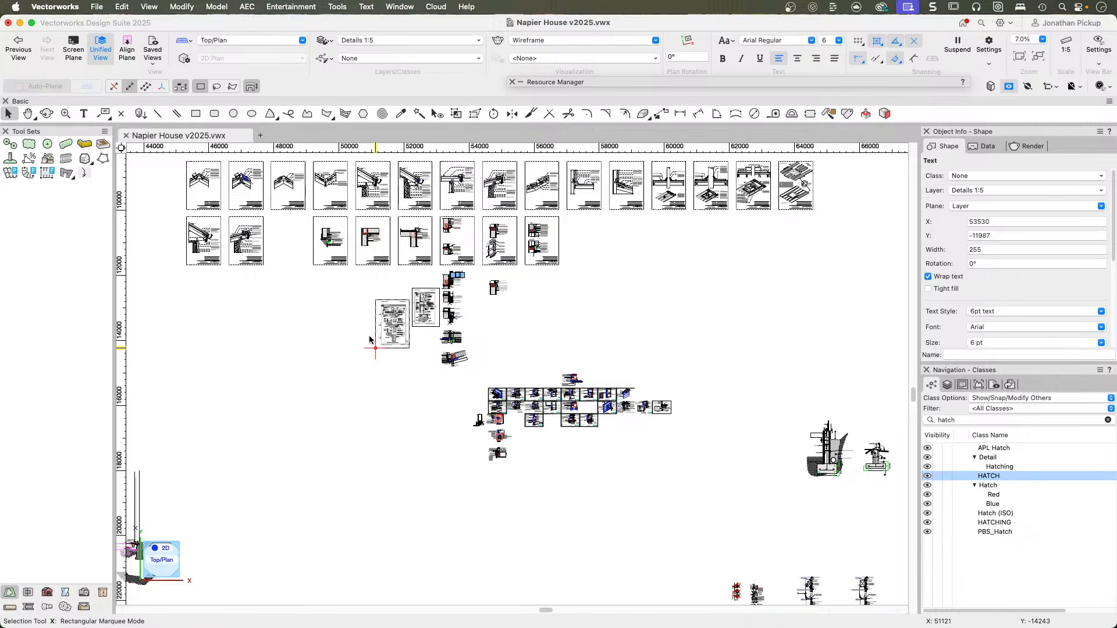
Create a new blank drawing and show its design layers.
{"action": "key", "text": "super+n"}
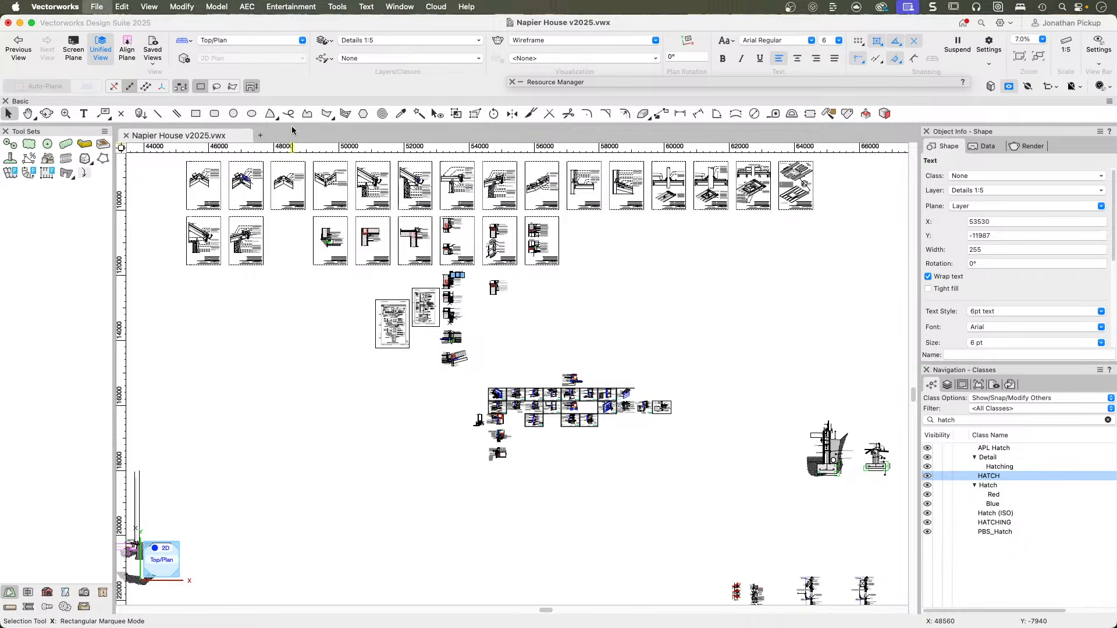
{"action": "left_click", "coordinate": [612, 243]}
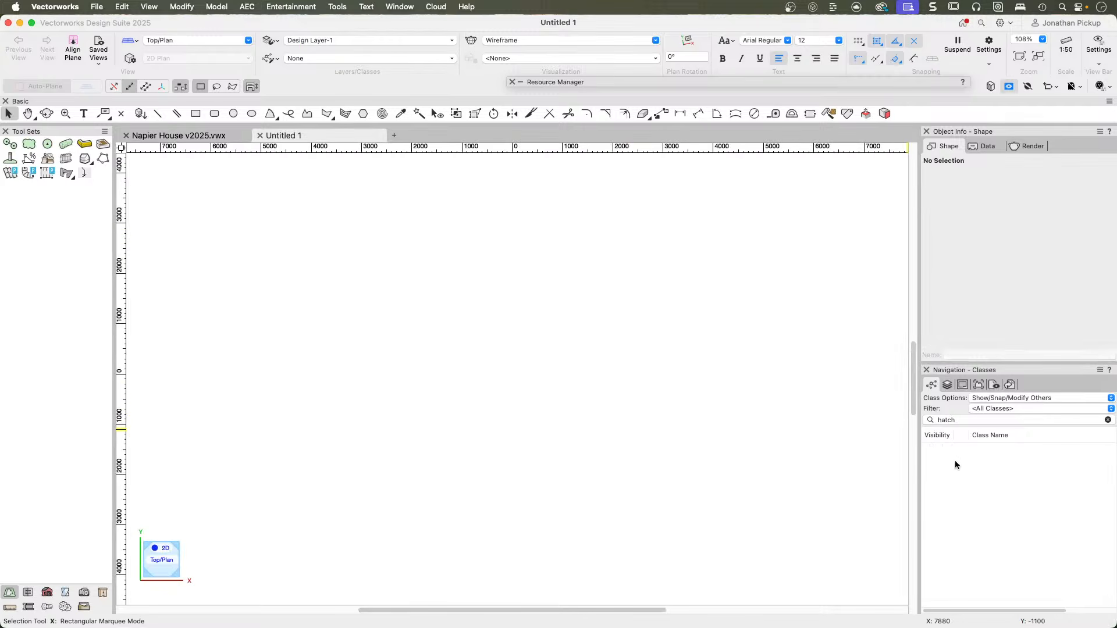
{"action": "left_click", "coordinate": [948, 385]}
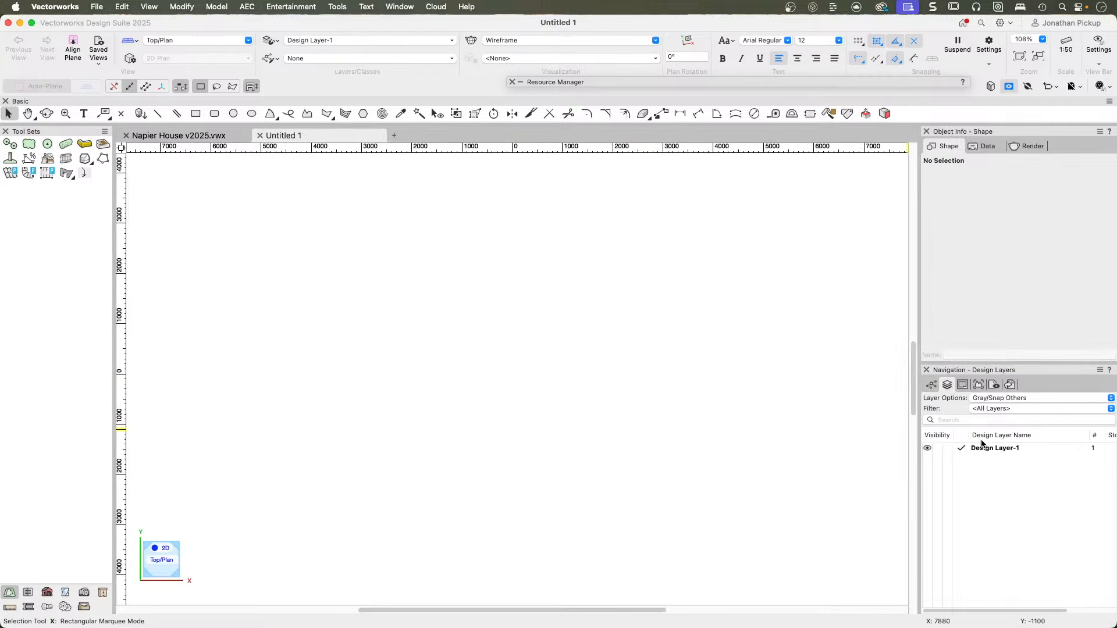
Try renaming Design Layer-1 as Details 1:5, and undo the rename.
{"action": "left_click", "coordinate": [1043, 447]}
{"action": "left_click", "coordinate": [1061, 449]}
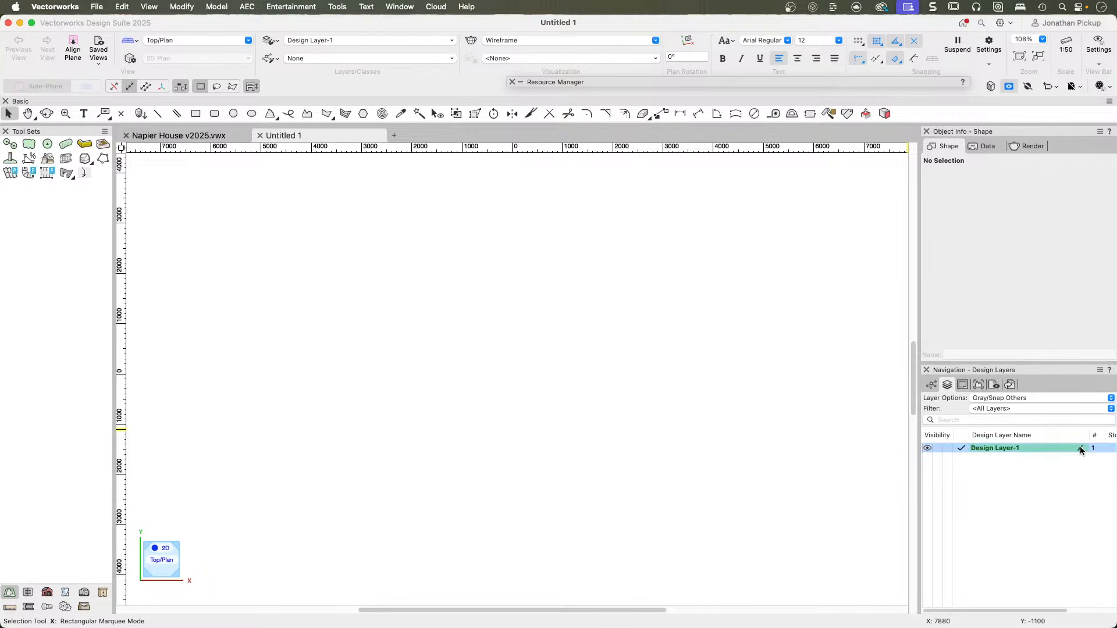
{"action": "type", "text": "DE"}
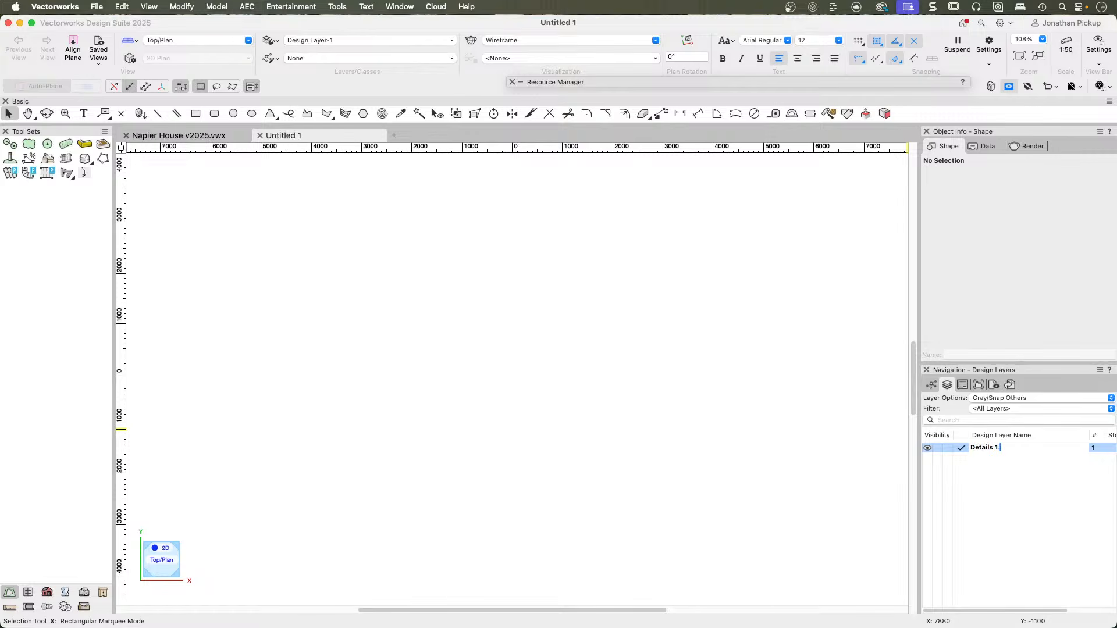
{"action": "key", "text": "Return"}
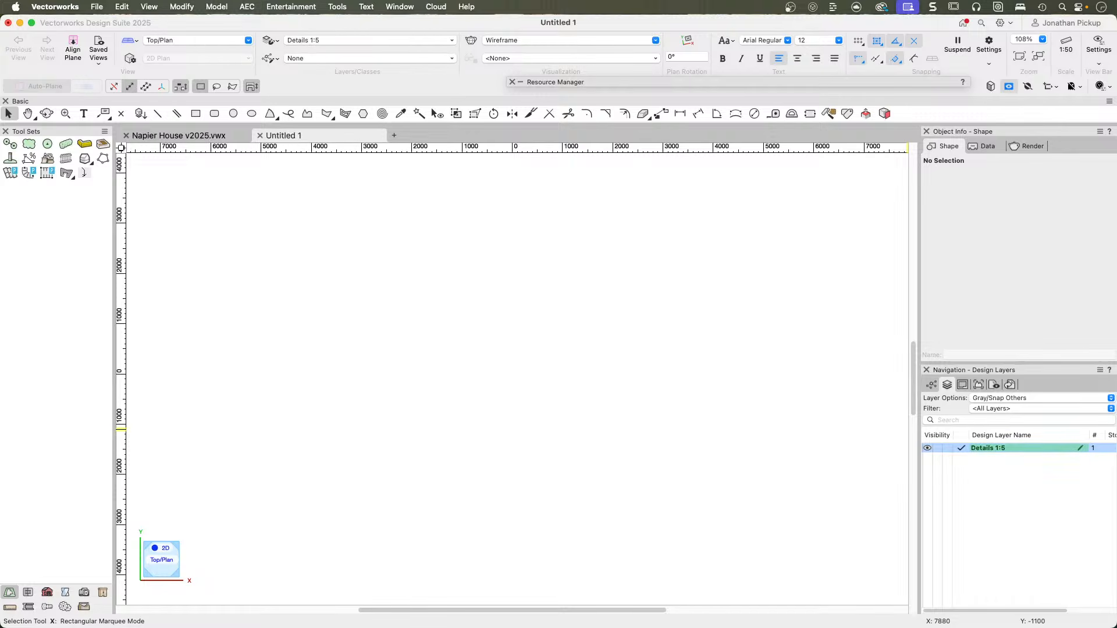
{"action": "double_click", "coordinate": [1008, 449]}
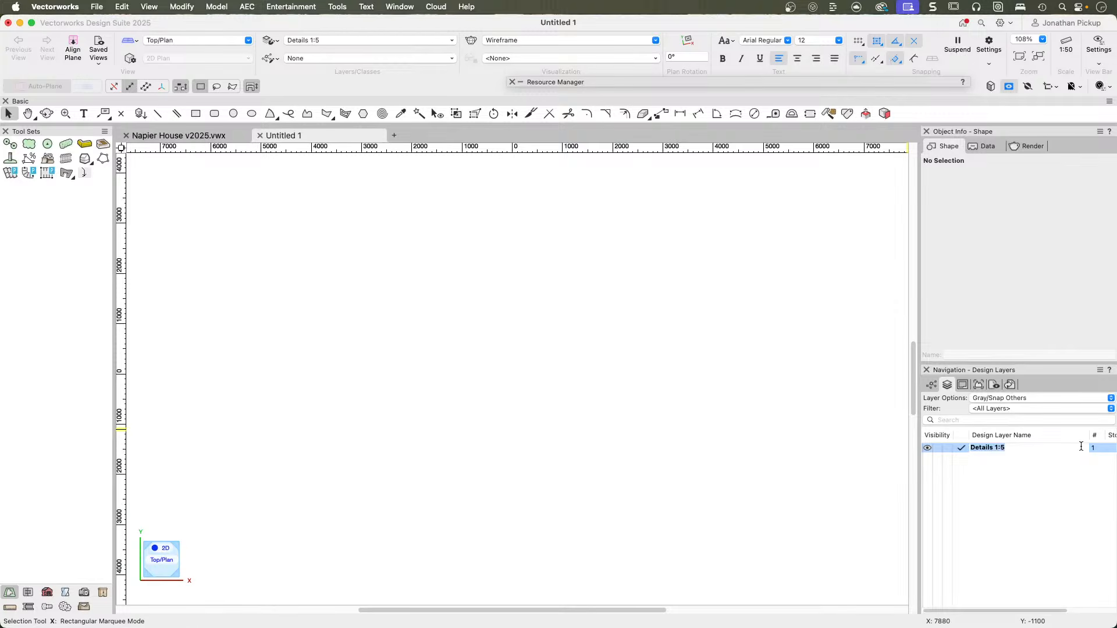
{"action": "key", "text": "Return"}
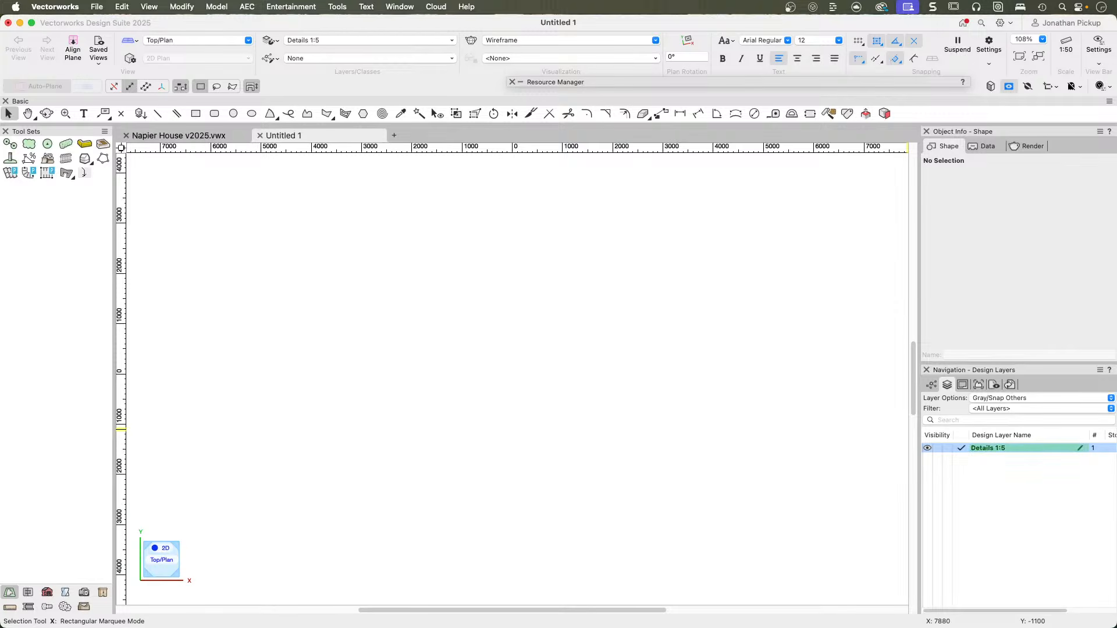
{"action": "key", "text": "super+z"}
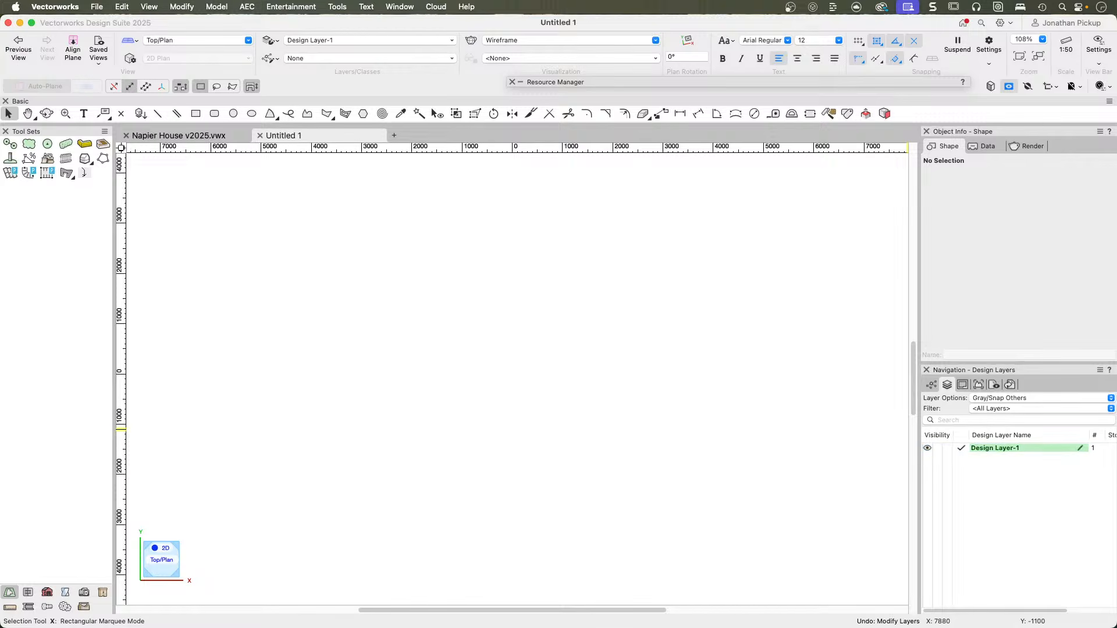
Import the Details 1:5 design layer with its layer objects from Napier House v2025.vwx, and clear the selection.
{"action": "right_click", "coordinate": [979, 466]}
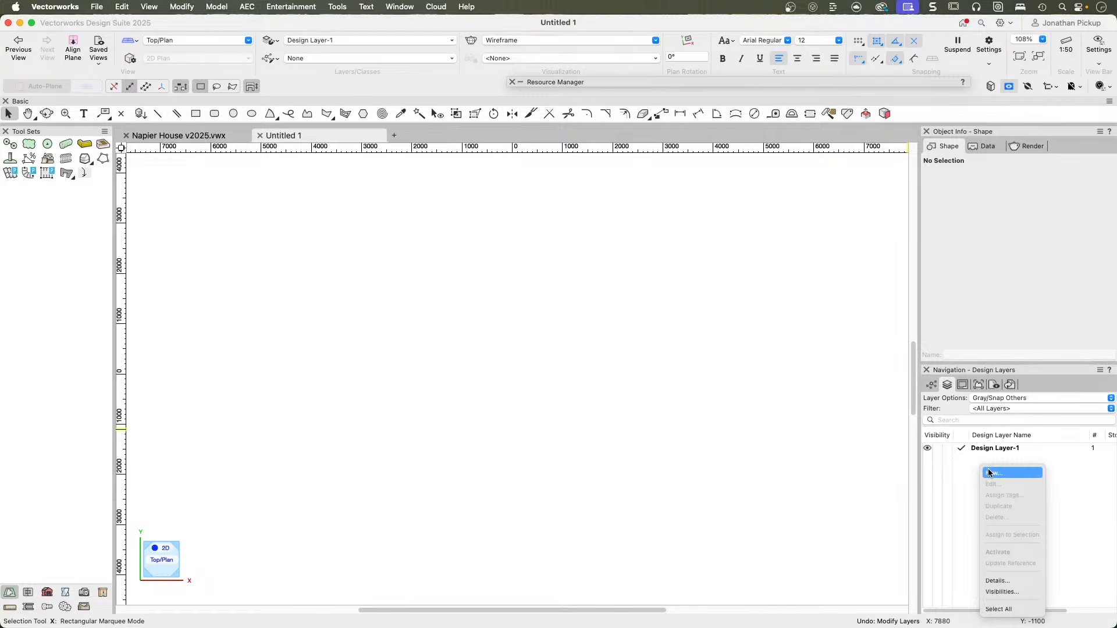
{"action": "left_click", "coordinate": [994, 473]}
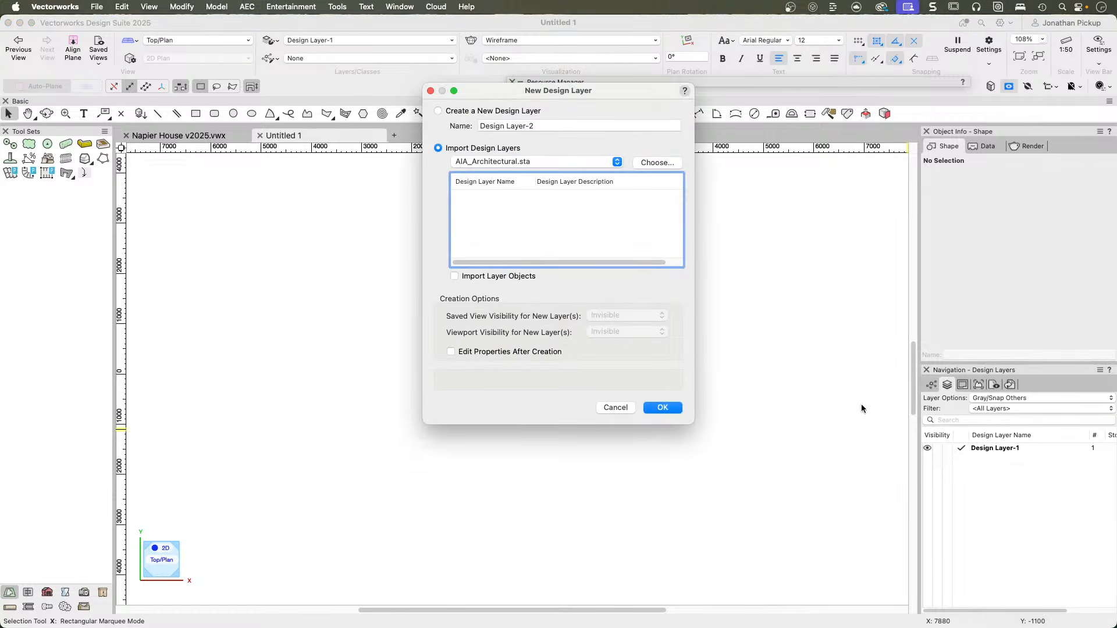
{"action": "left_click", "coordinate": [661, 162]}
{"action": "left_click", "coordinate": [502, 146]}
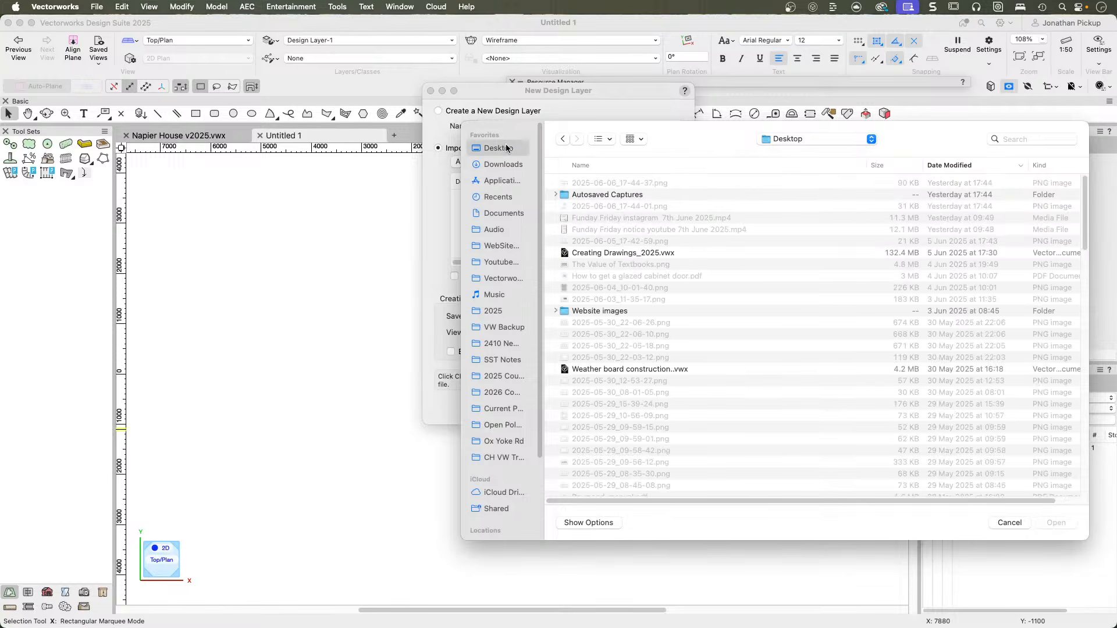
{"action": "key", "text": "Escape"}
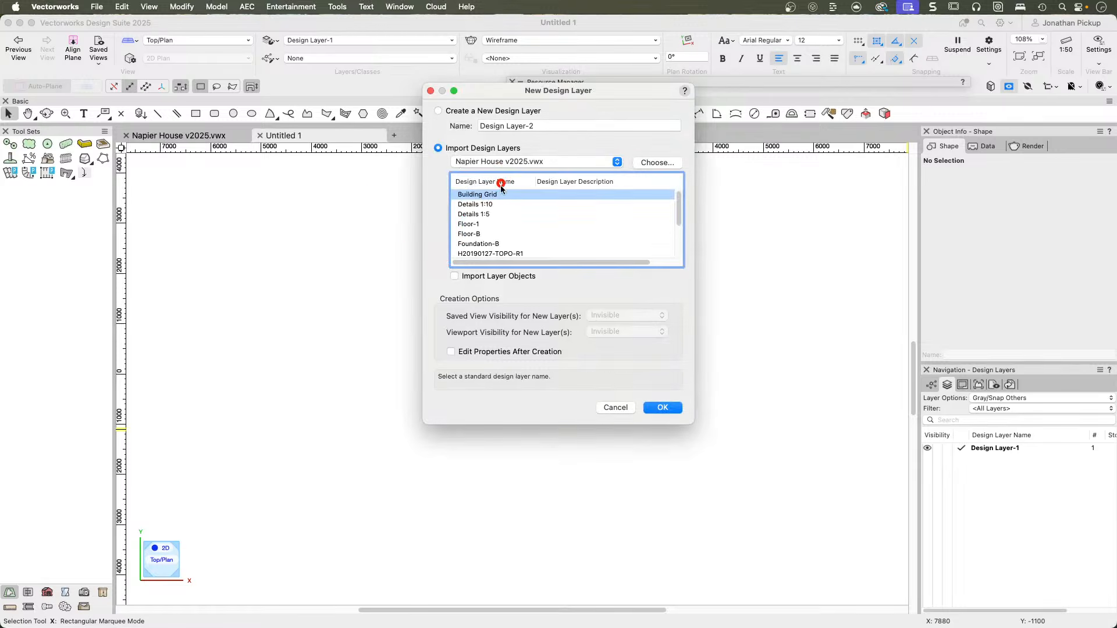
{"action": "left_click", "coordinate": [480, 215]}
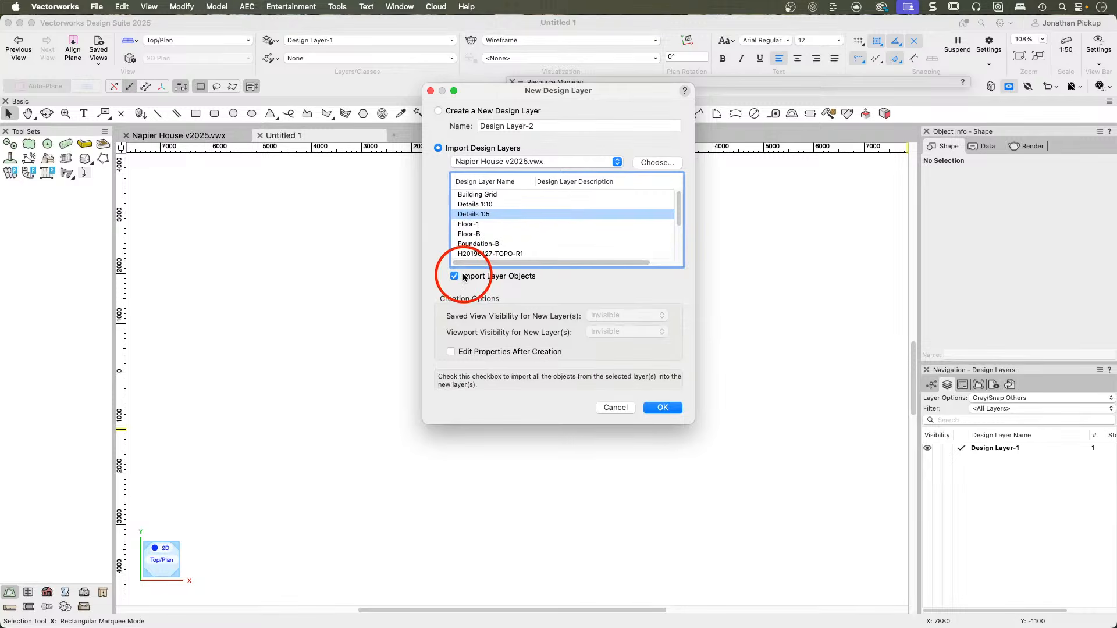
{"action": "left_click", "coordinate": [657, 409]}
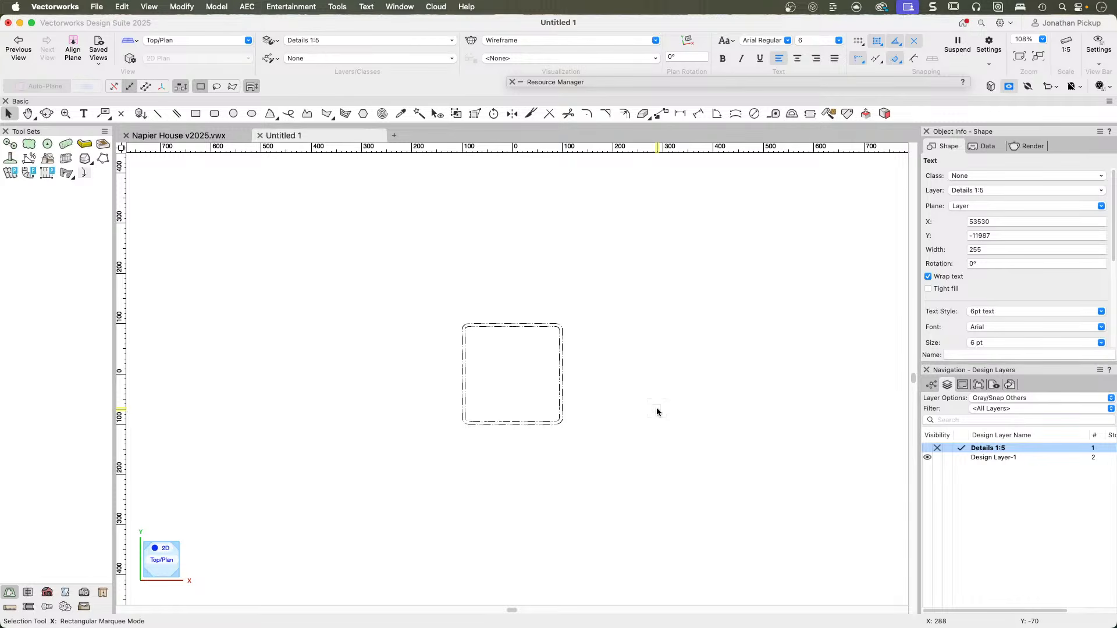
{"action": "key", "text": "super+6"}
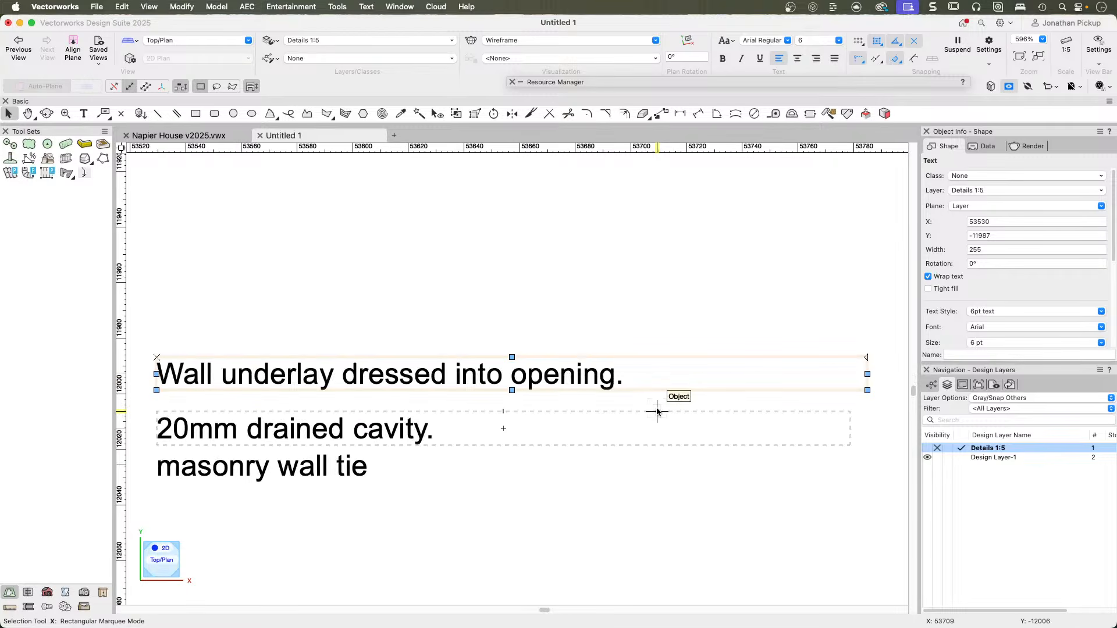
{"action": "left_click", "coordinate": [597, 266]}
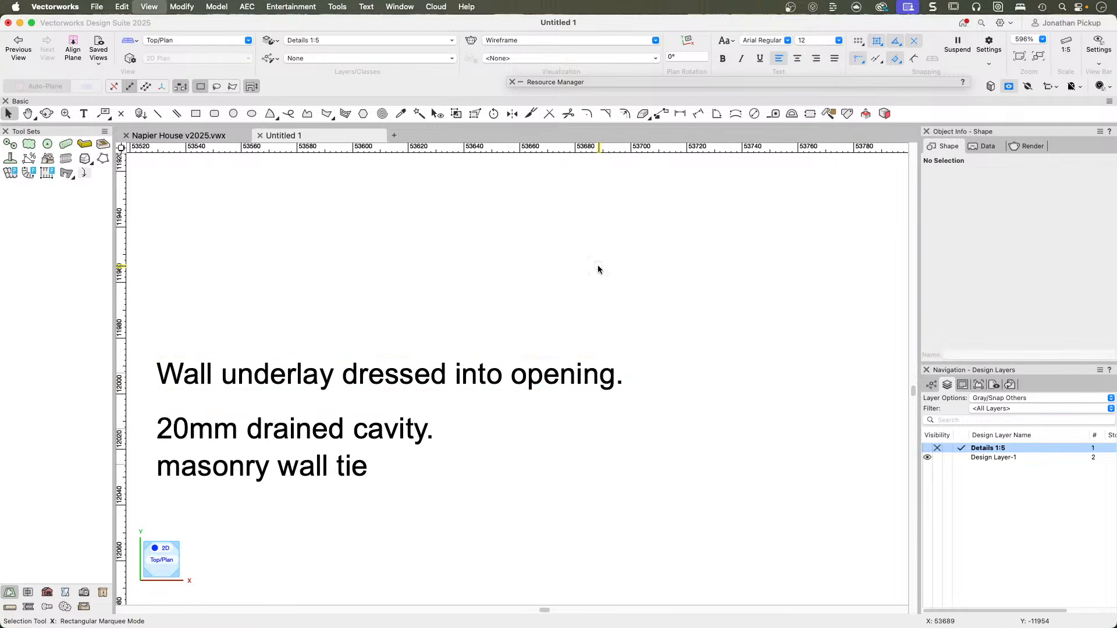
Fit all objects in view in both Untitled 1 and Napier House v2025.vwx to compare their Details 1:5 layers.
{"action": "key", "text": "super+6"}
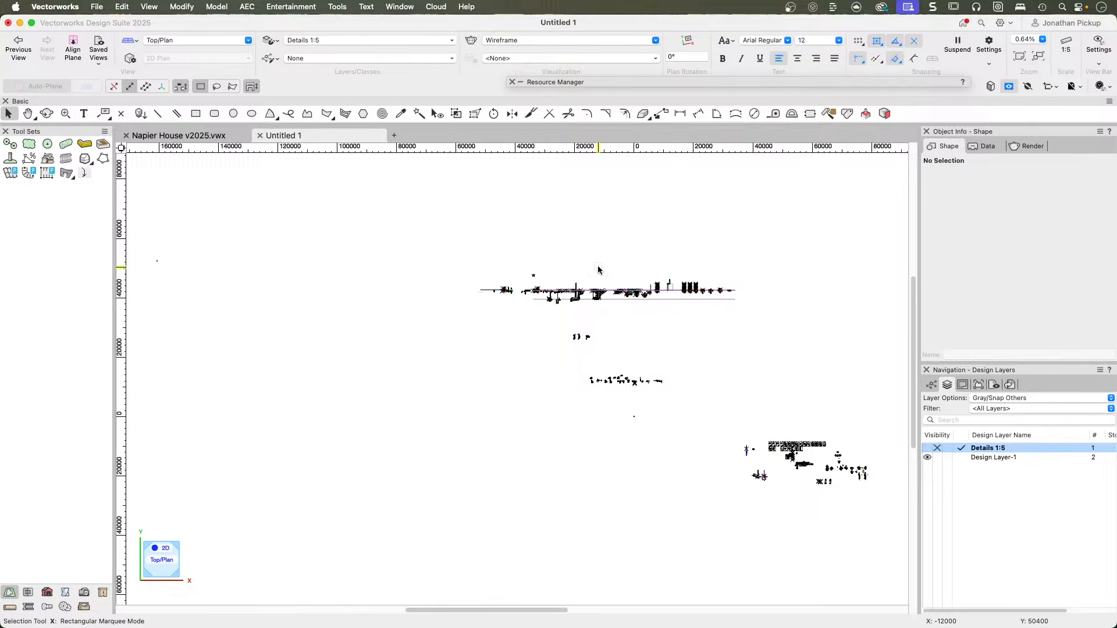
{"action": "left_click", "coordinate": [156, 137]}
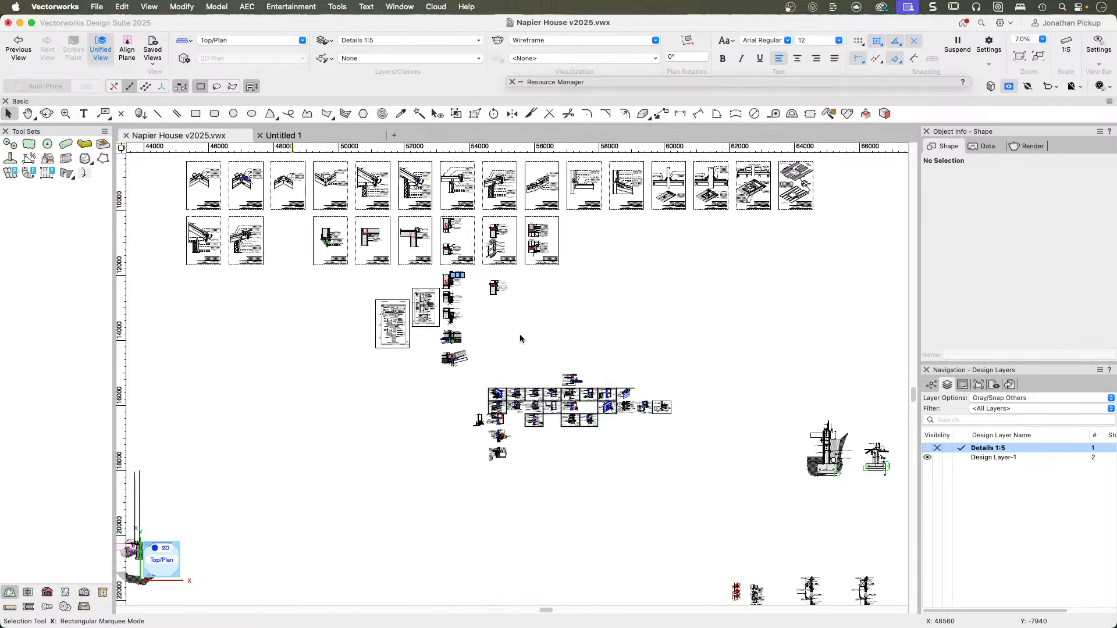
{"action": "key", "text": "super+6"}
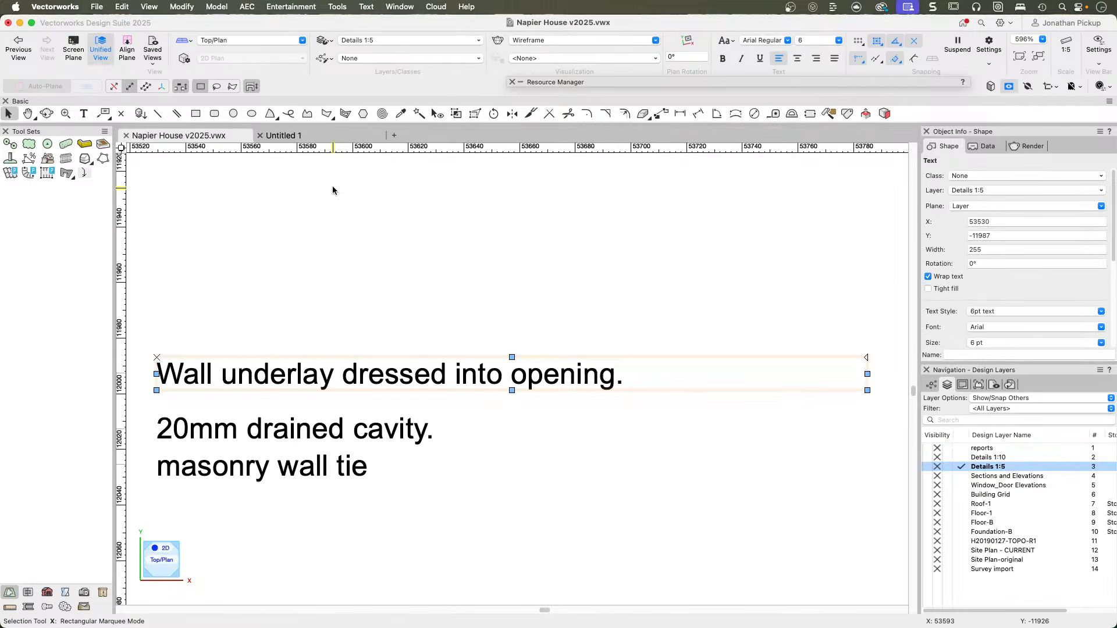
{"action": "left_click", "coordinate": [336, 226]}
{"action": "key", "text": "super+6"}
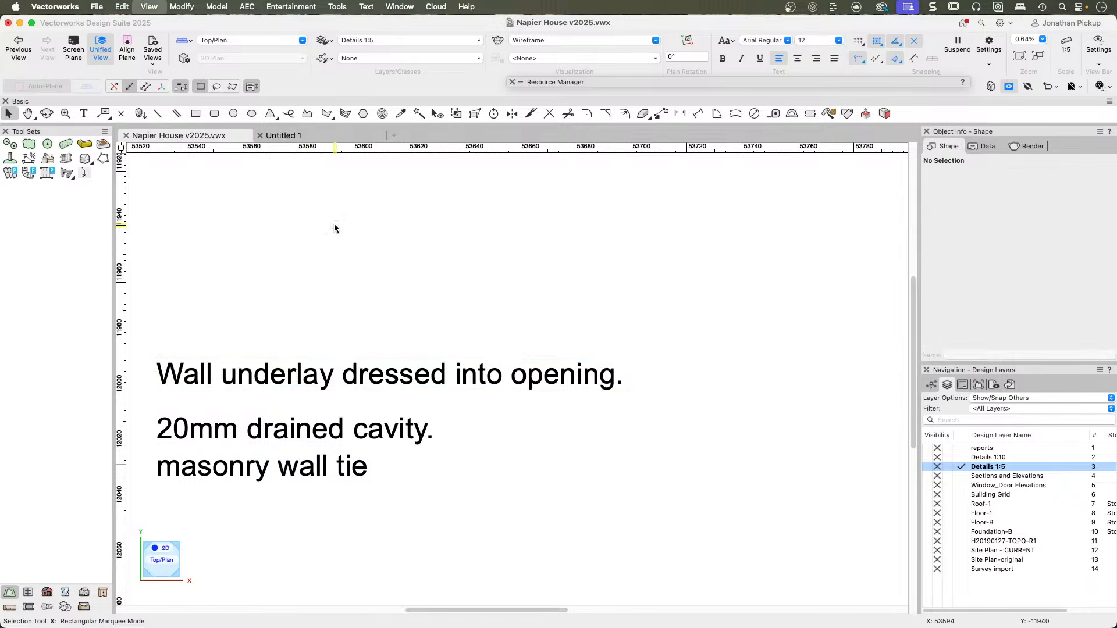
{"action": "left_click", "coordinate": [309, 138]}
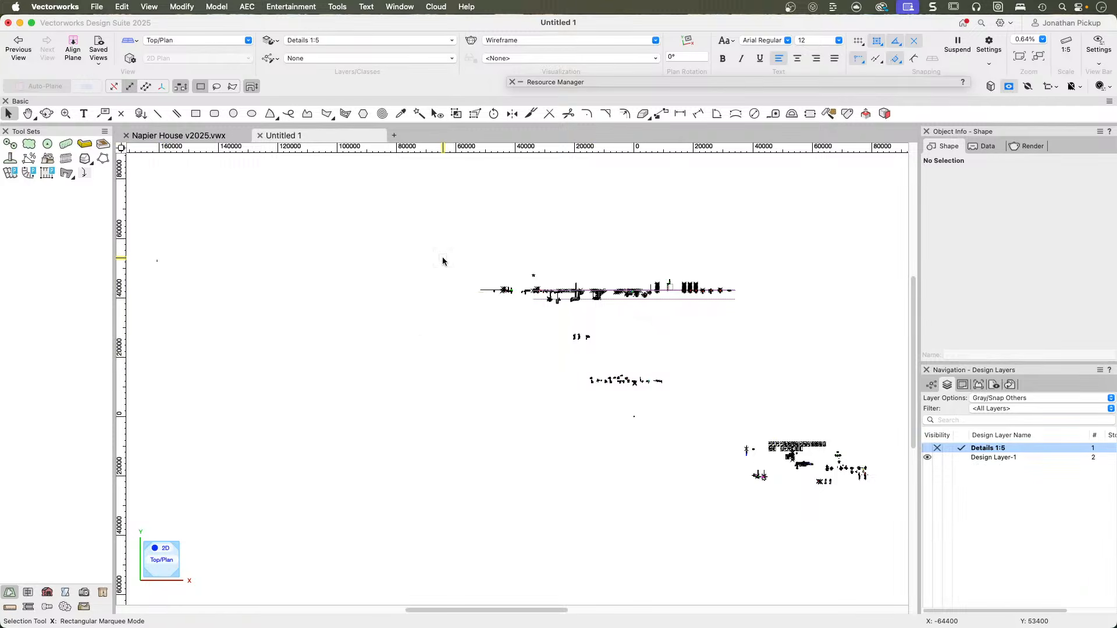
Examine the STRATCO head barge flashing detail closely in the imported drawing.
{"action": "key", "text": "c"}
{"action": "left_click_drag", "start_coordinate": [576, 369], "coordinate": [620, 389]}
{"action": "left_click_drag", "start_coordinate": [327, 301], "coordinate": [429, 363]}
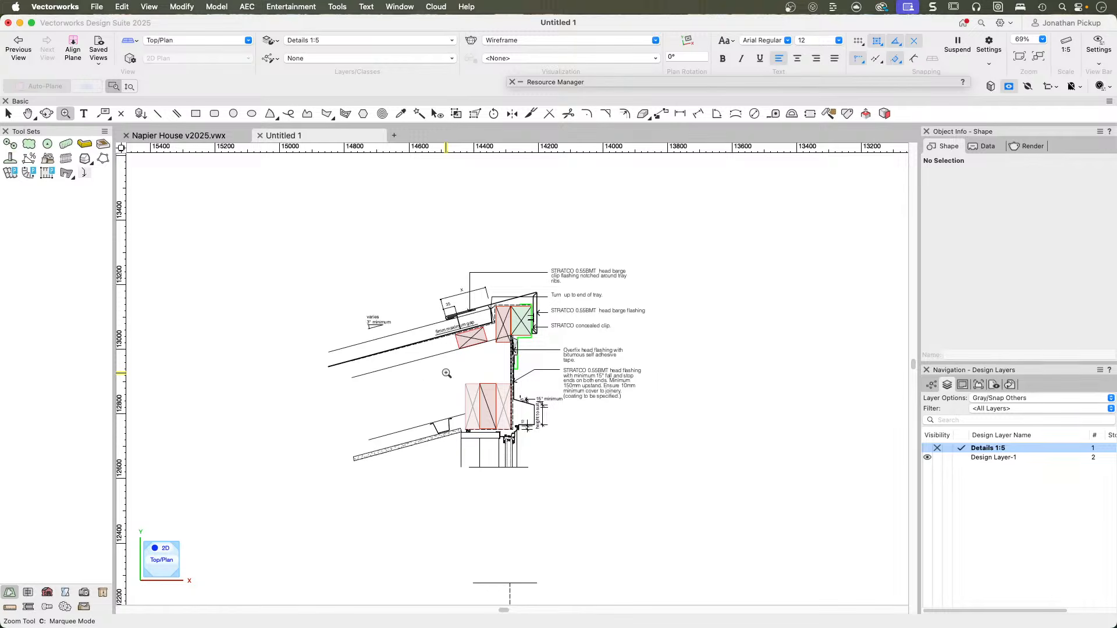
{"action": "left_click", "coordinate": [496, 376]}
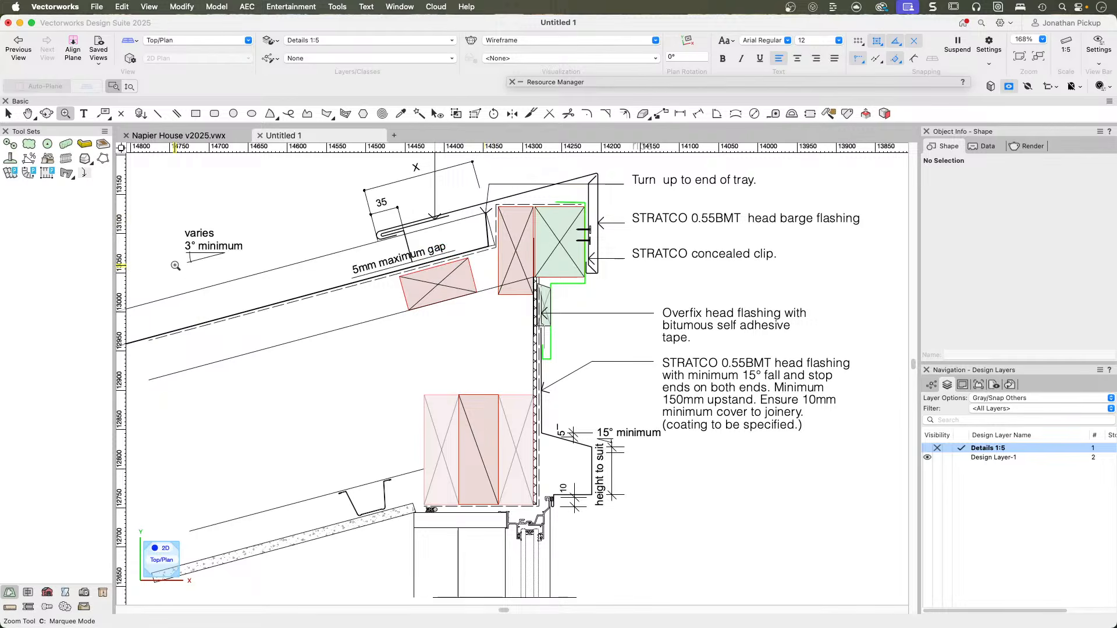
{"action": "scroll", "coordinate": [594, 290], "scroll_direction": "up", "scroll_amount": 4}
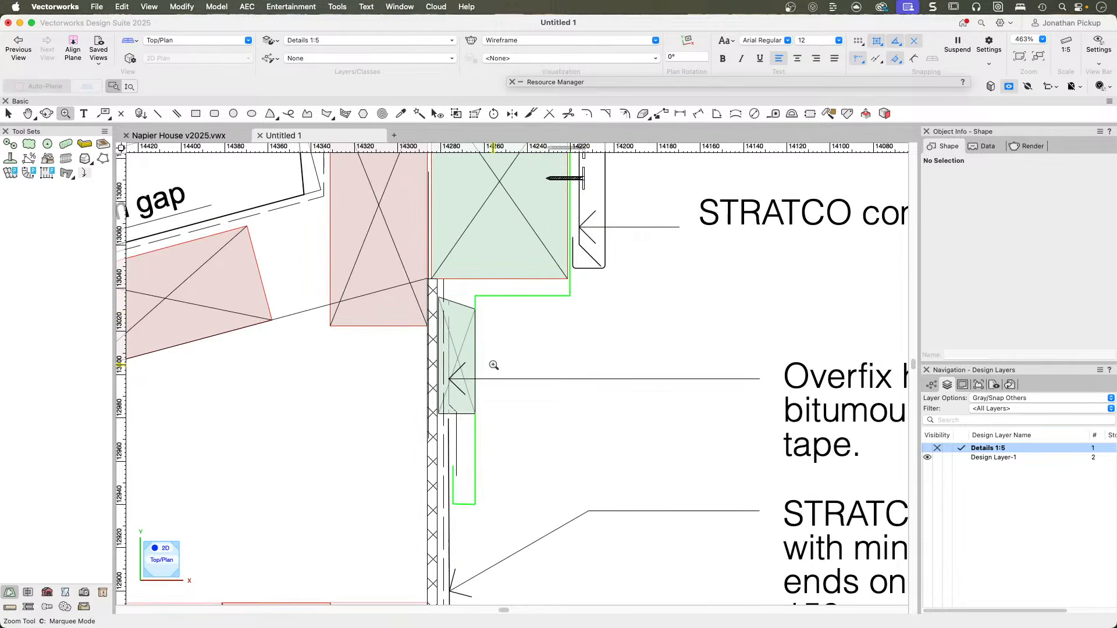
{"action": "scroll", "coordinate": [494, 367], "scroll_direction": "down", "scroll_amount": 2}
{"action": "scroll", "coordinate": [504, 348], "scroll_direction": "down", "scroll_amount": 2}
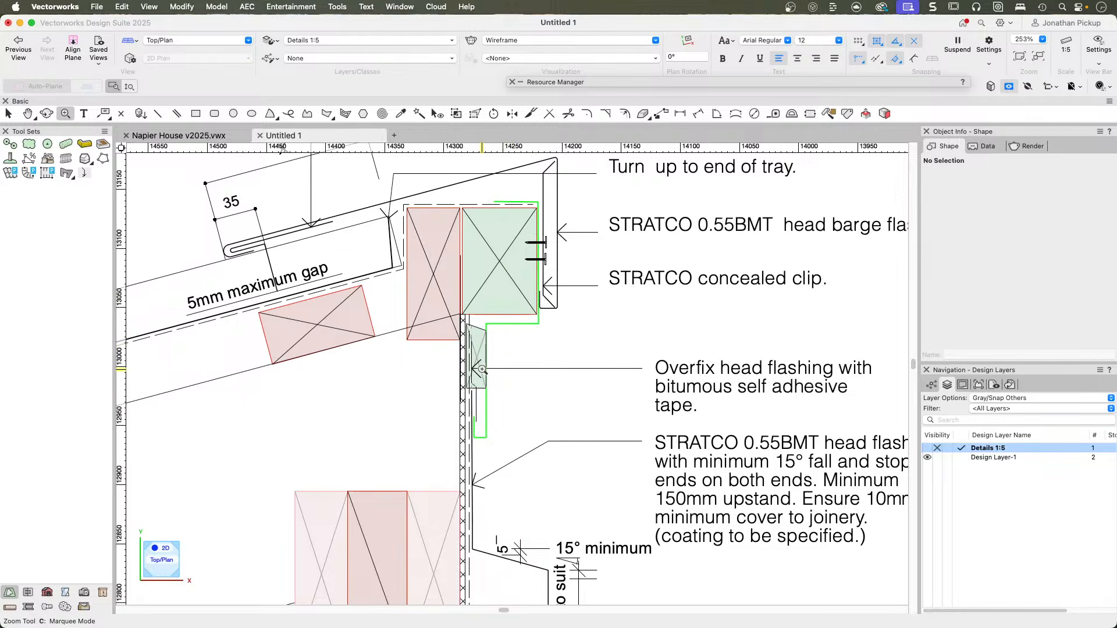
Examine the head flashing notes and window head of the STRATCO detail, and return to an overview of all details.
{"action": "key", "text": "h"}
{"action": "left_click_drag", "start_coordinate": [508, 381], "coordinate": [486, 353]}
{"action": "middle_click_drag", "start_coordinate": [486, 353], "coordinate": [369, 294]}
{"action": "scroll", "coordinate": [370, 295], "scroll_direction": "down", "scroll_amount": 3}
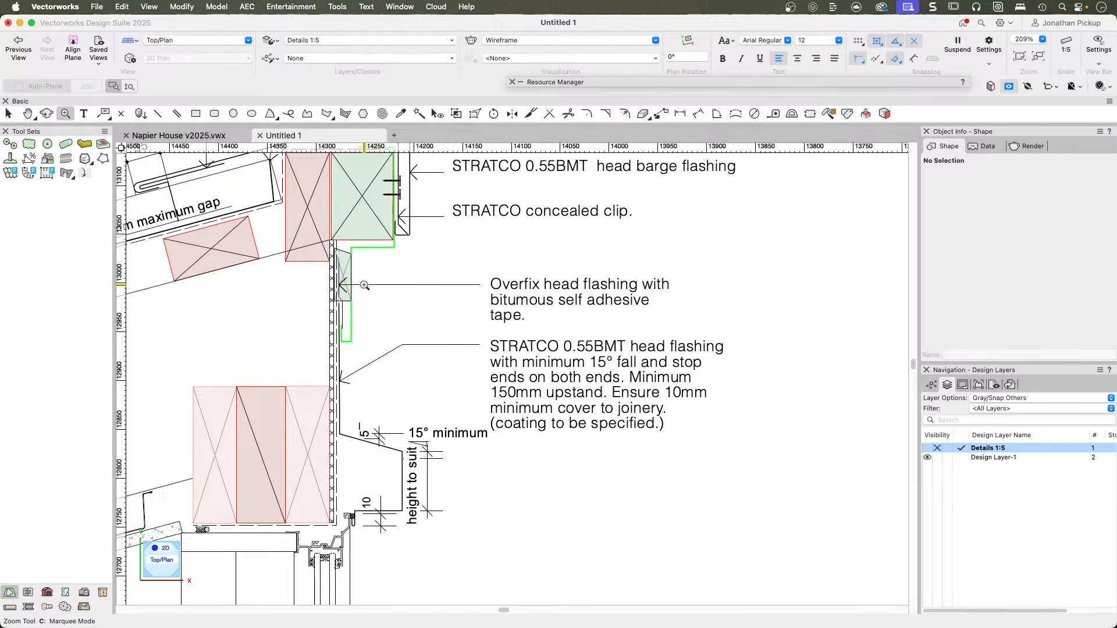
{"action": "scroll", "coordinate": [406, 371], "scroll_direction": "down", "scroll_amount": 1}
{"action": "mouse_move", "coordinate": [350, 292]}
{"action": "middle_mouse_down"}
{"action": "mouse_move", "coordinate": [448, 352]}
{"action": "mouse_move", "coordinate": [511, 370]}
{"action": "mouse_move", "coordinate": [465, 311]}
{"action": "mouse_move", "coordinate": [536, 284]}
{"action": "middle_mouse_up"}
{"action": "scroll", "coordinate": [536, 284], "scroll_direction": "down", "scroll_amount": 2}
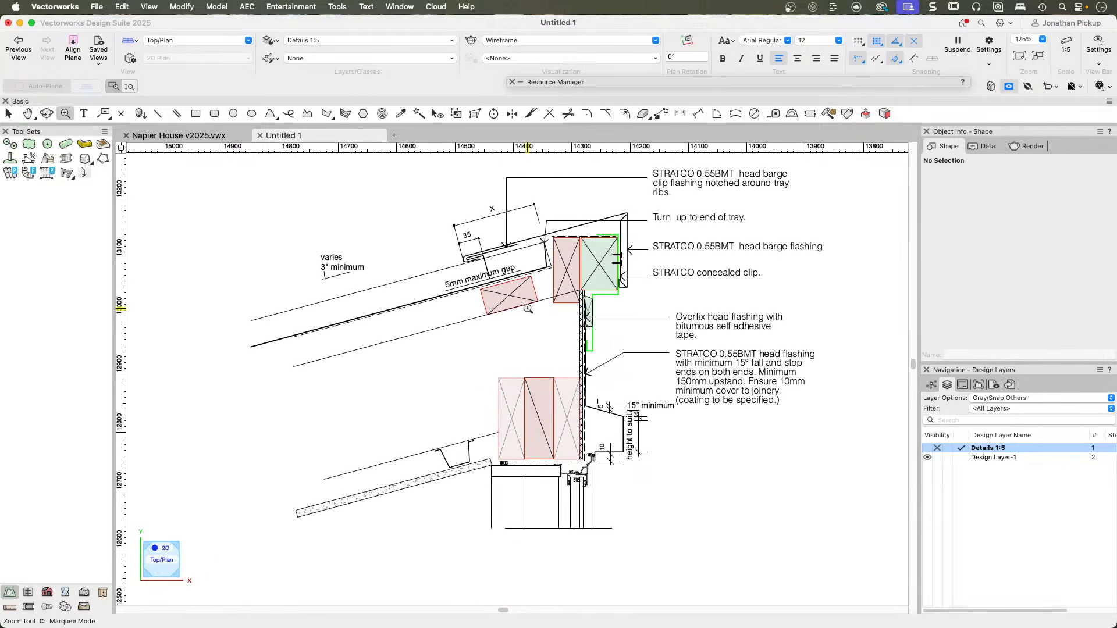
{"action": "key", "text": "c"}
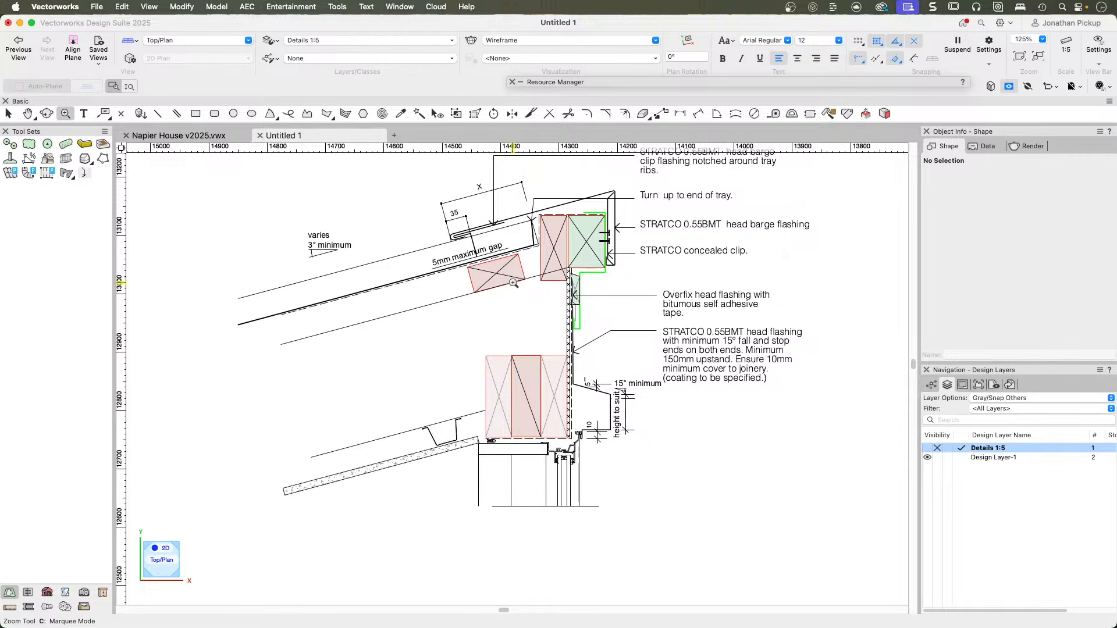
{"action": "scroll", "coordinate": [513, 283], "scroll_direction": "down", "scroll_amount": 6}
{"action": "scroll", "coordinate": [506, 275], "scroll_direction": "down", "scroll_amount": 15}
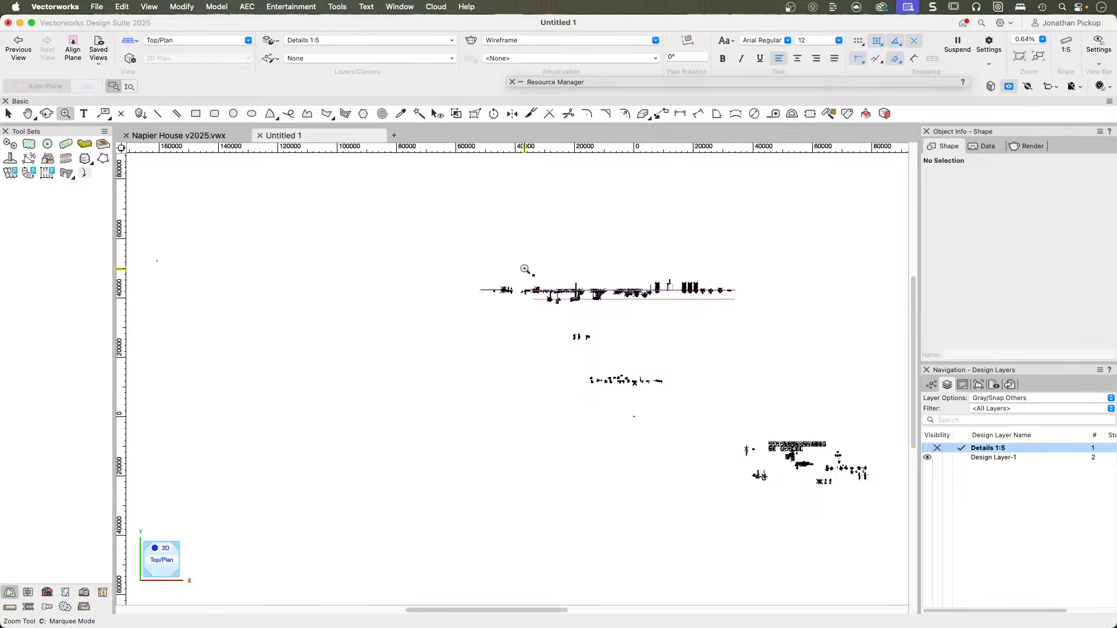
Inspect the guide line running along the top of the concrete floor in the floor and foundation details.
{"action": "left_click_drag", "start_coordinate": [645, 275], "coordinate": [698, 309]}
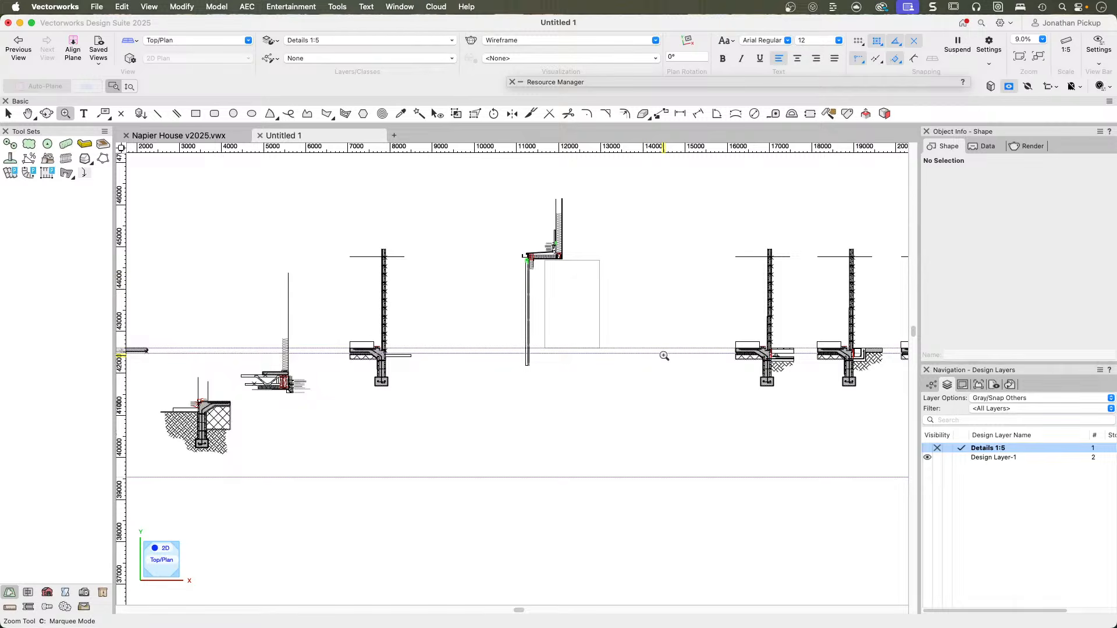
{"action": "key", "text": "x"}
{"action": "middle_click_drag", "start_coordinate": [390, 394], "coordinate": [799, 416]}
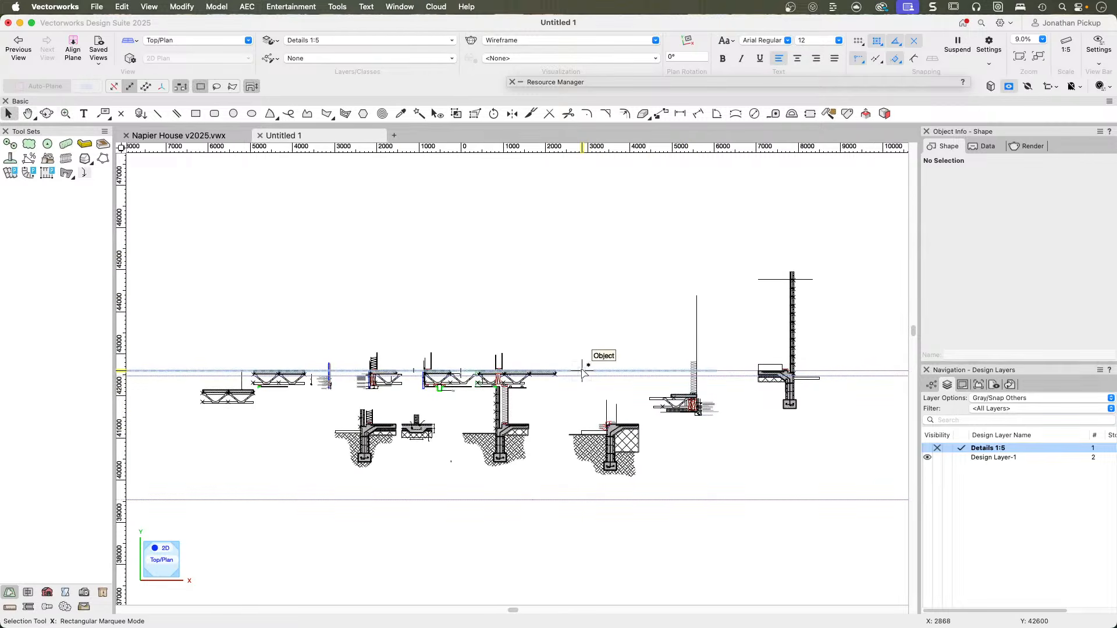
{"action": "left_click", "coordinate": [584, 372]}
{"action": "scroll", "coordinate": [570, 370], "scroll_direction": "up", "scroll_amount": 10}
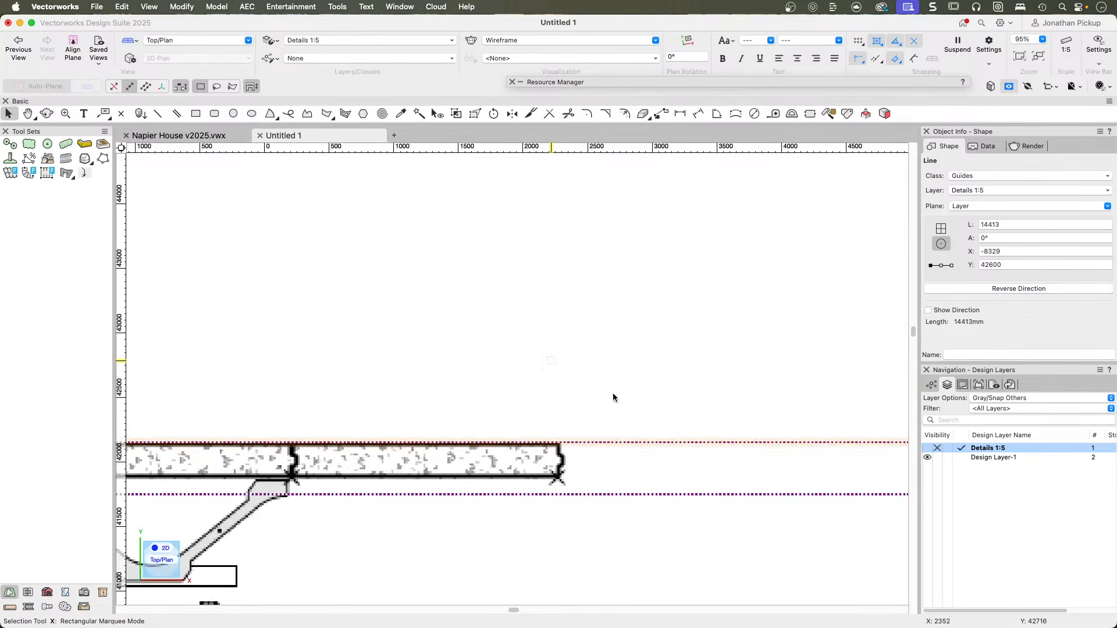
{"action": "scroll", "coordinate": [580, 443], "scroll_direction": "up", "scroll_amount": 7}
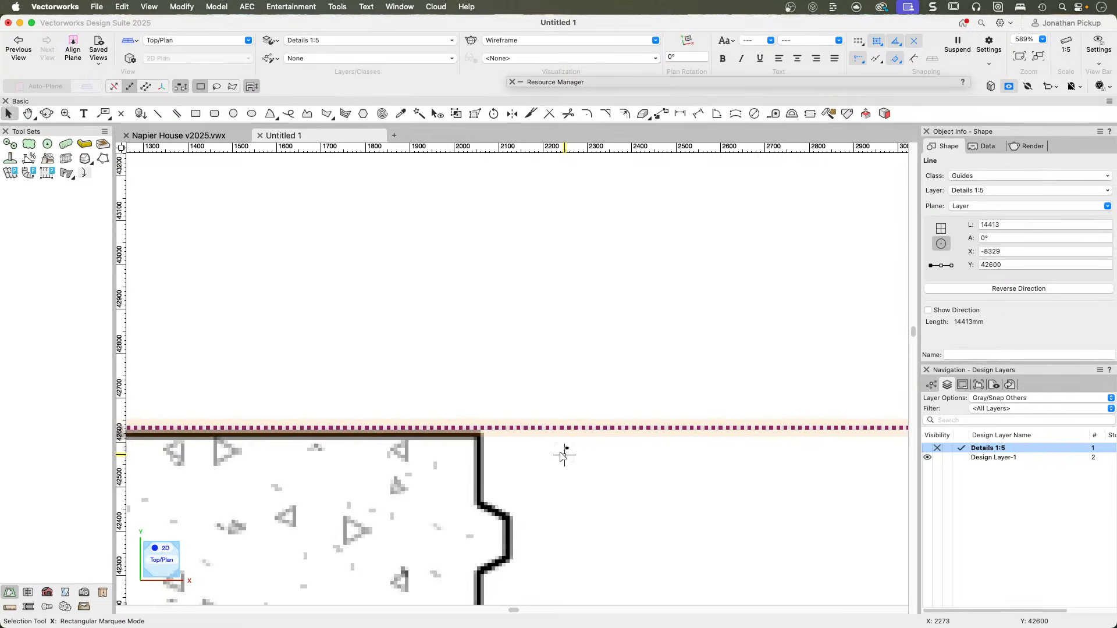
{"action": "left_click", "coordinate": [482, 366]}
Browse along the row of floor junction details that share the horizontal guide lines.
{"action": "middle_click_drag", "start_coordinate": [366, 393], "coordinate": [826, 302]}
{"action": "middle_click_drag", "start_coordinate": [538, 360], "coordinate": [554, 356]}
{"action": "key", "text": "x"}
{"action": "scroll", "coordinate": [474, 338], "scroll_direction": "down", "scroll_amount": 4}
{"action": "mouse_move", "coordinate": [386, 339]}
{"action": "middle_mouse_down"}
{"action": "mouse_move", "coordinate": [673, 336]}
{"action": "mouse_move", "coordinate": [899, 353]}
{"action": "mouse_move", "coordinate": [658, 334]}
{"action": "mouse_move", "coordinate": [823, 364]}
{"action": "mouse_move", "coordinate": [793, 364]}
{"action": "mouse_move", "coordinate": [619, 280]}
{"action": "middle_mouse_up"}
{"action": "scroll", "coordinate": [617, 283], "scroll_direction": "down", "scroll_amount": 5}
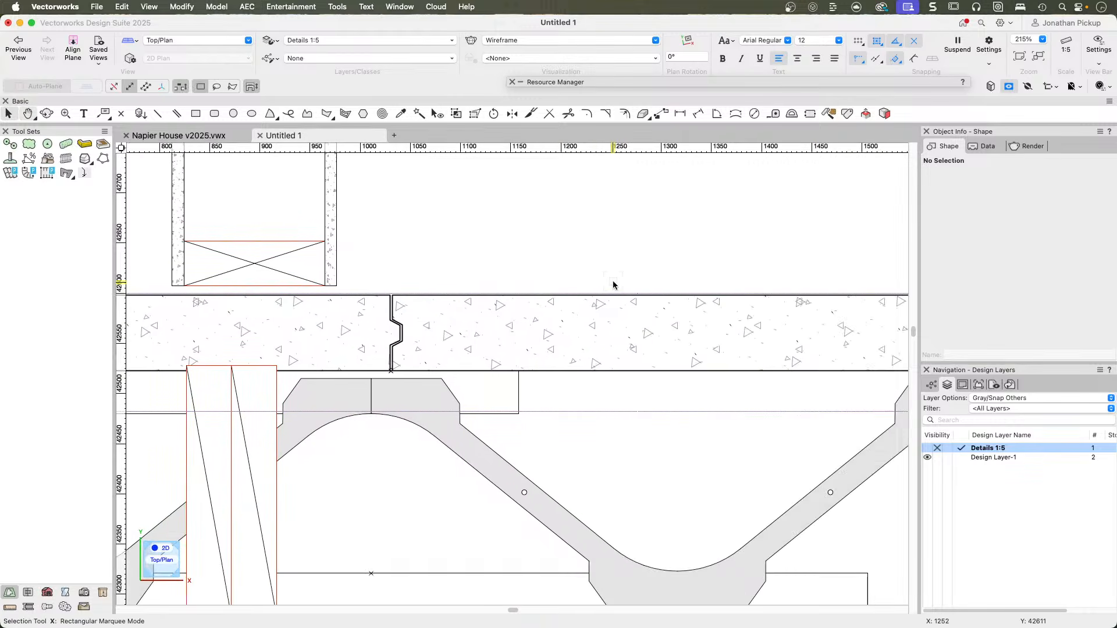
{"action": "scroll", "coordinate": [761, 300], "scroll_direction": "down", "scroll_amount": 2}
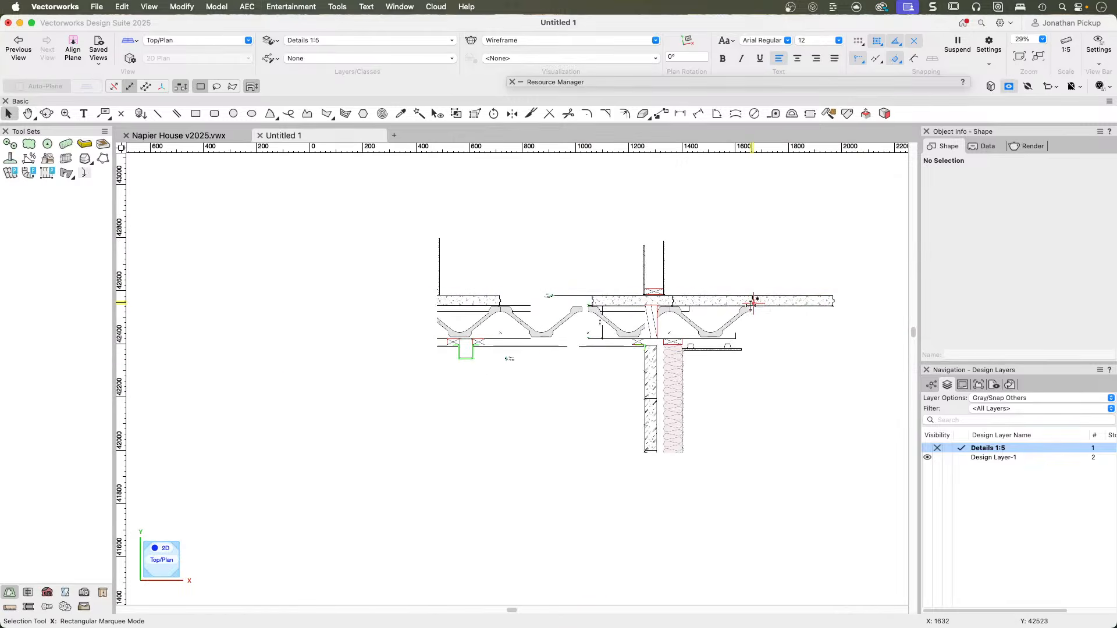
{"action": "middle_click_drag", "start_coordinate": [515, 359], "coordinate": [776, 388]}
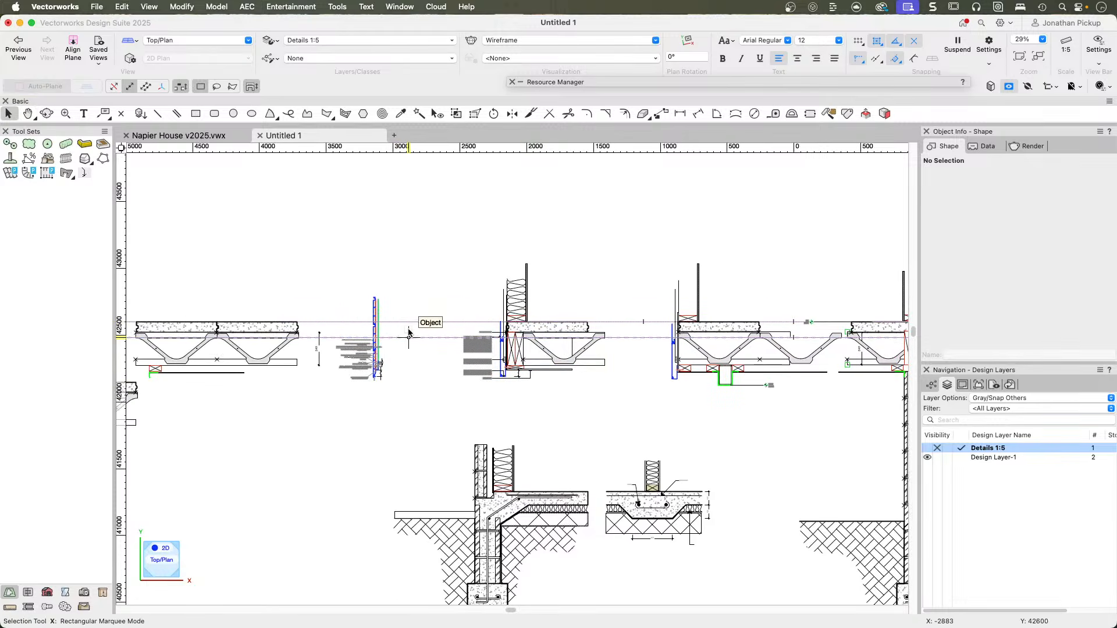
{"action": "scroll", "coordinate": [412, 330], "scroll_direction": "down", "scroll_amount": 1}
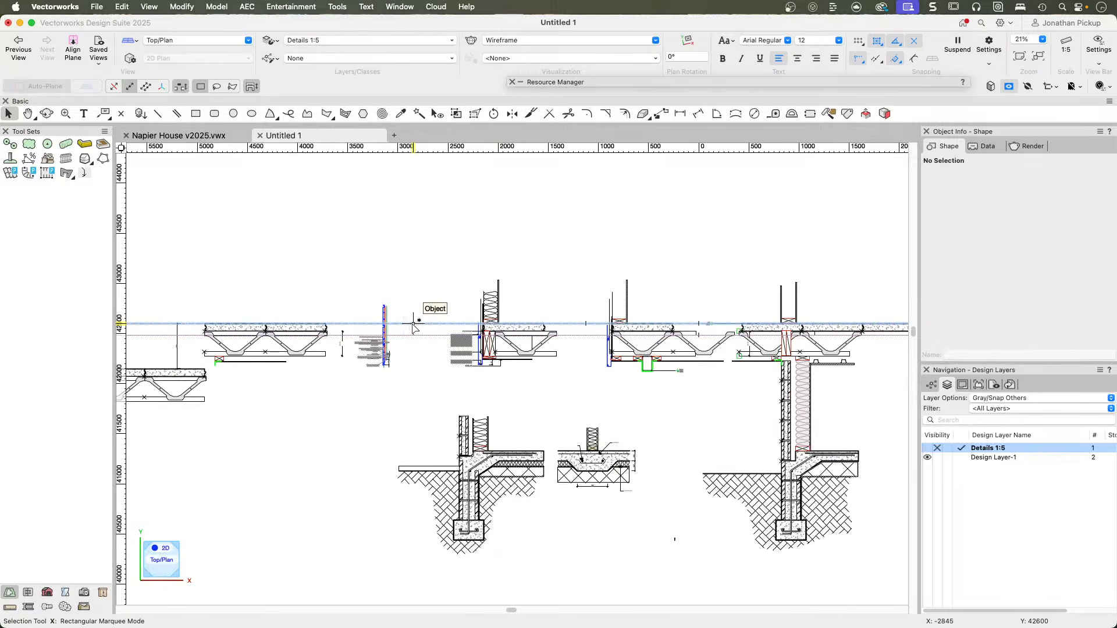
Check the Y position of the upper floor guide line, clear the selection, and zoom in on the cladding and floor junction.
{"action": "left_click", "coordinate": [412, 329]}
{"action": "left_click_drag", "start_coordinate": [1032, 265], "coordinate": [944, 260]}
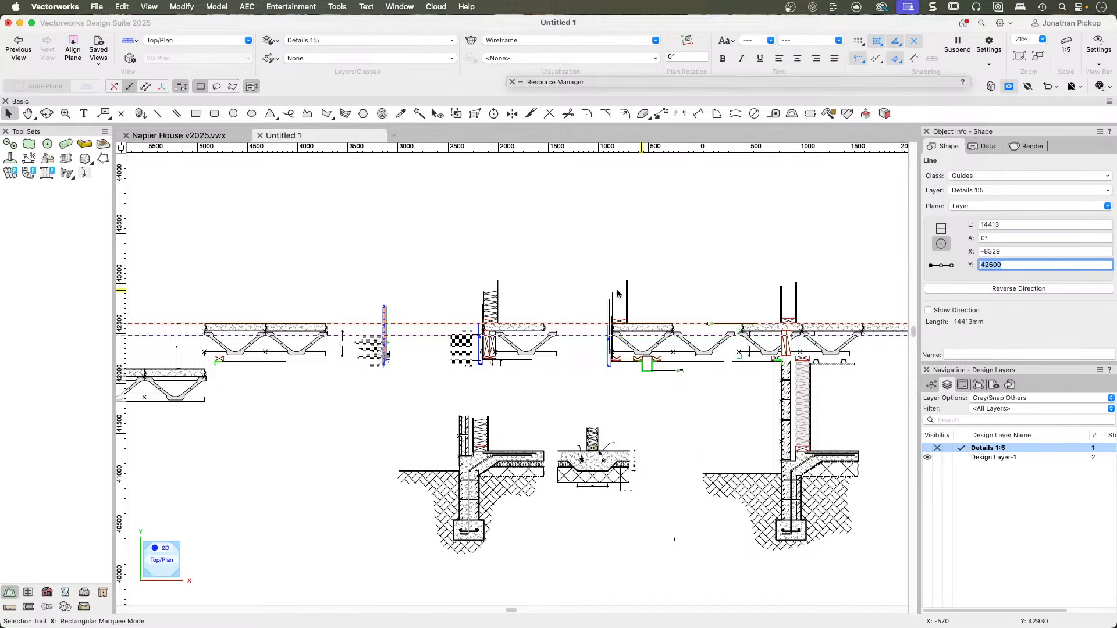
{"action": "scroll", "coordinate": [492, 332], "scroll_direction": "up", "scroll_amount": 4}
{"action": "type", "text": "Z"}
{"action": "scroll", "coordinate": [492, 330], "scroll_direction": "up", "scroll_amount": 3}
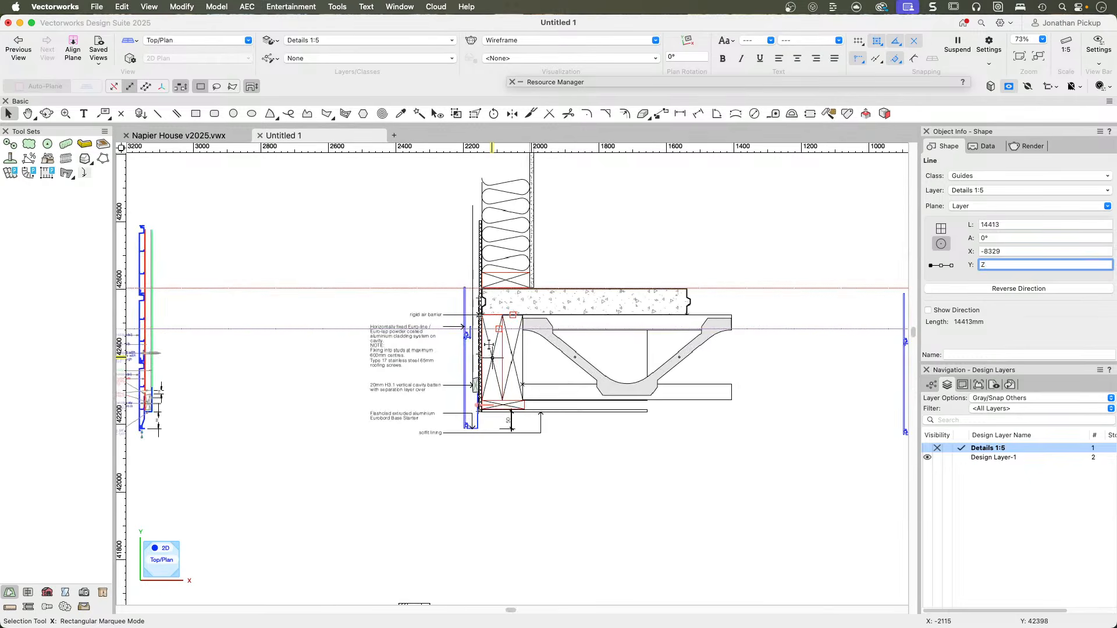
{"action": "left_click", "coordinate": [639, 239]}
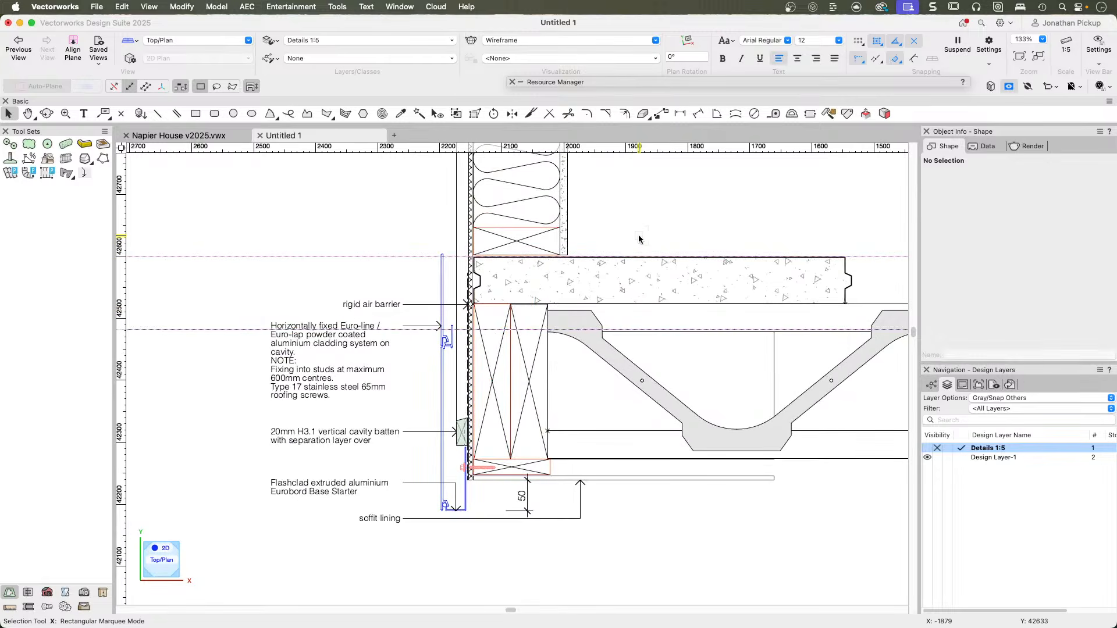
Try moving the cladding and notes group clear of the floor junction detail, and undo the move.
{"action": "left_click", "coordinate": [493, 285]}
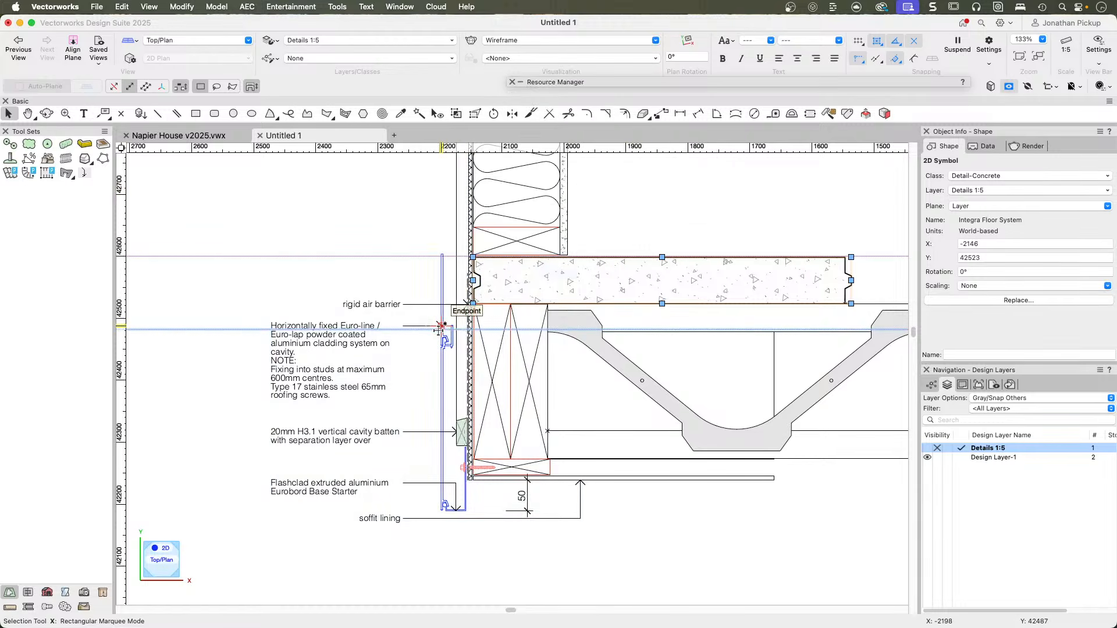
{"action": "left_click_drag", "start_coordinate": [440, 373], "coordinate": [300, 391]}
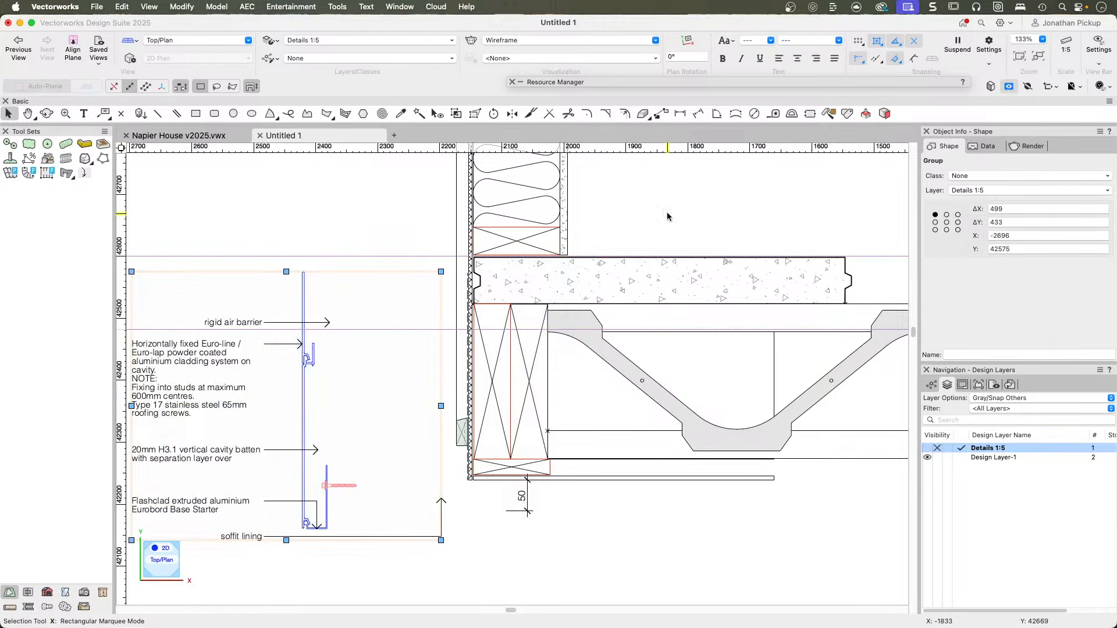
{"action": "key", "text": "super+z"}
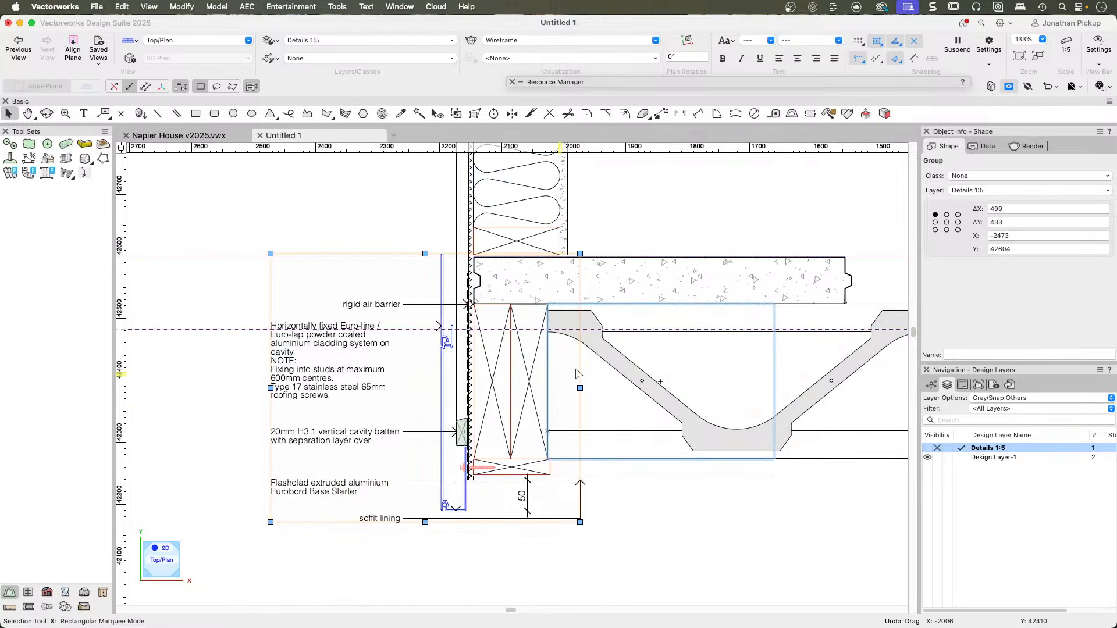
Inspect the floor joist group and the Integra Floor System concrete symbol above it.
{"action": "key", "text": "h"}
{"action": "left_click_drag", "start_coordinate": [654, 373], "coordinate": [499, 355]}
{"action": "key", "text": "x"}
{"action": "scroll", "coordinate": [499, 357], "scroll_direction": "down", "scroll_amount": 2}
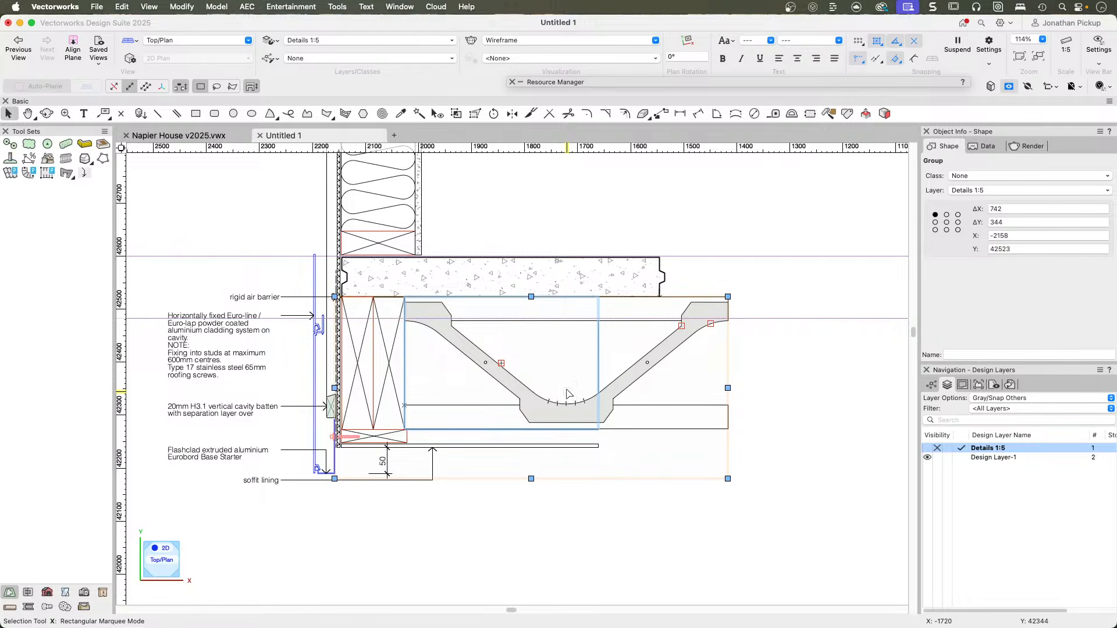
{"action": "key", "text": "grave"}
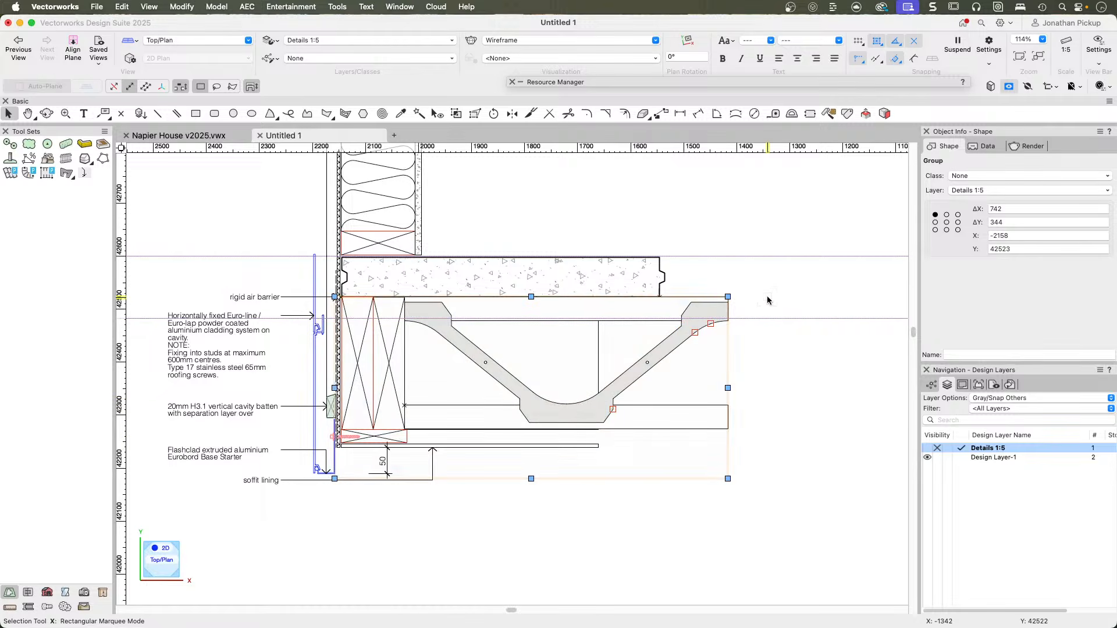
{"action": "scroll", "coordinate": [497, 286], "scroll_direction": "down", "scroll_amount": 3}
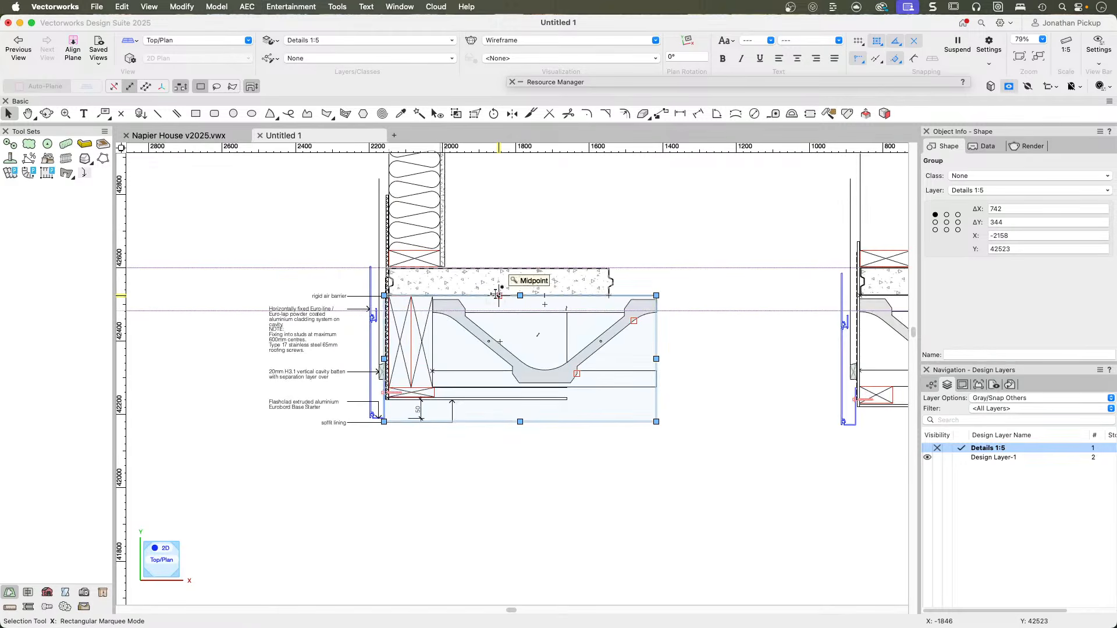
{"action": "left_click", "coordinate": [487, 285]}
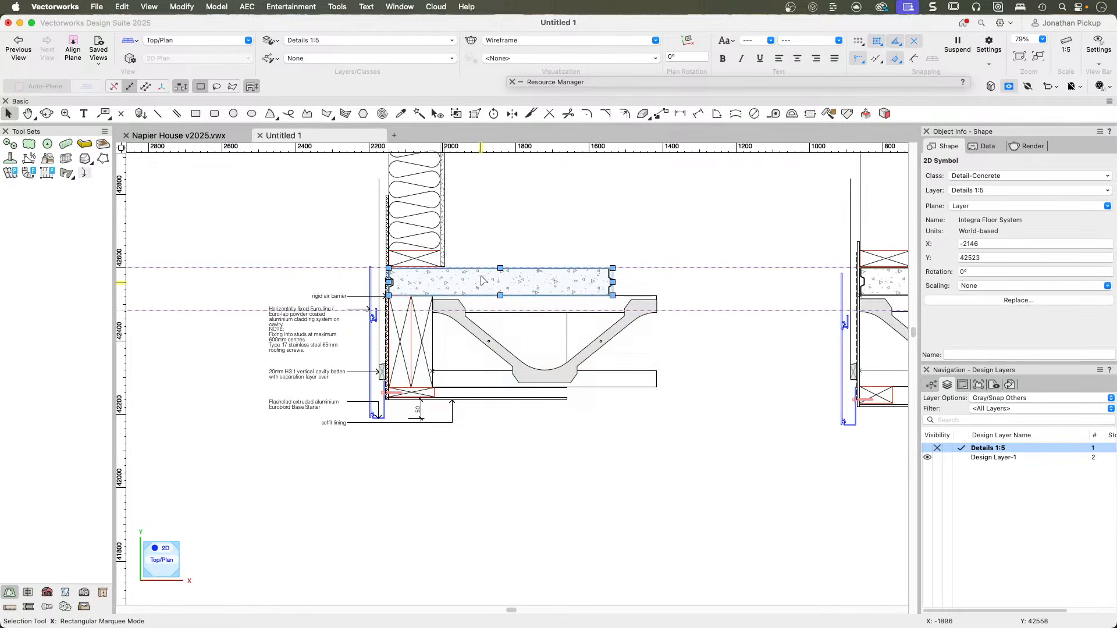
{"action": "left_click", "coordinate": [942, 165]}
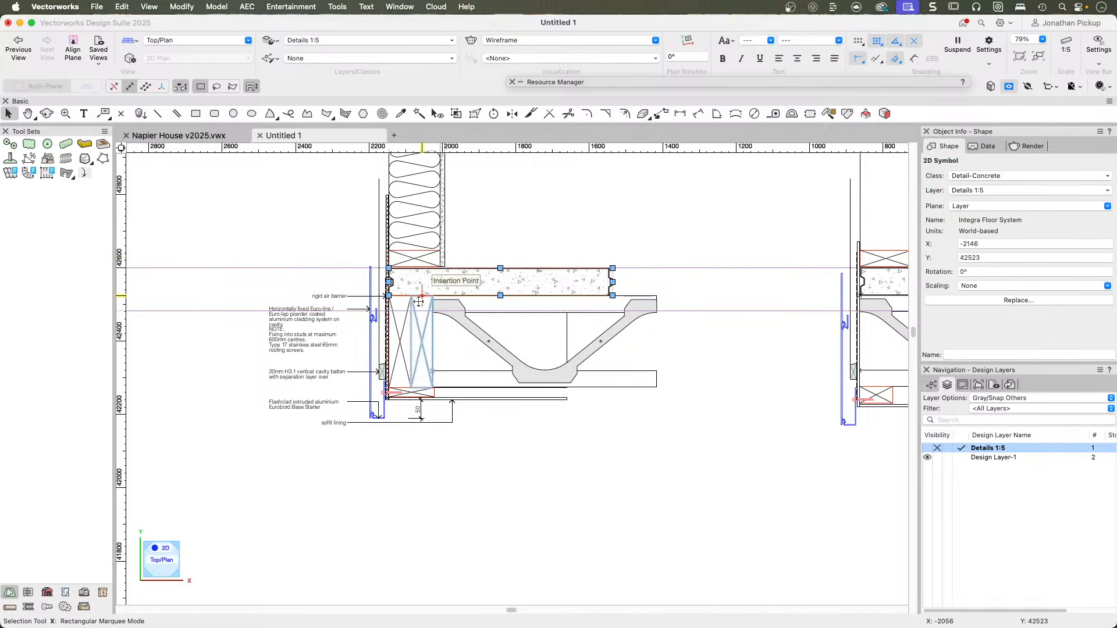
Inspect the rectangle and Posi 250 symbol inside the floor joist group, exit it, and select the adjacent timber framing member.
{"action": "left_click", "coordinate": [483, 372]}
{"action": "double_click", "coordinate": [476, 381]}
{"action": "left_click", "coordinate": [476, 378]}
{"action": "left_click", "coordinate": [509, 311]}
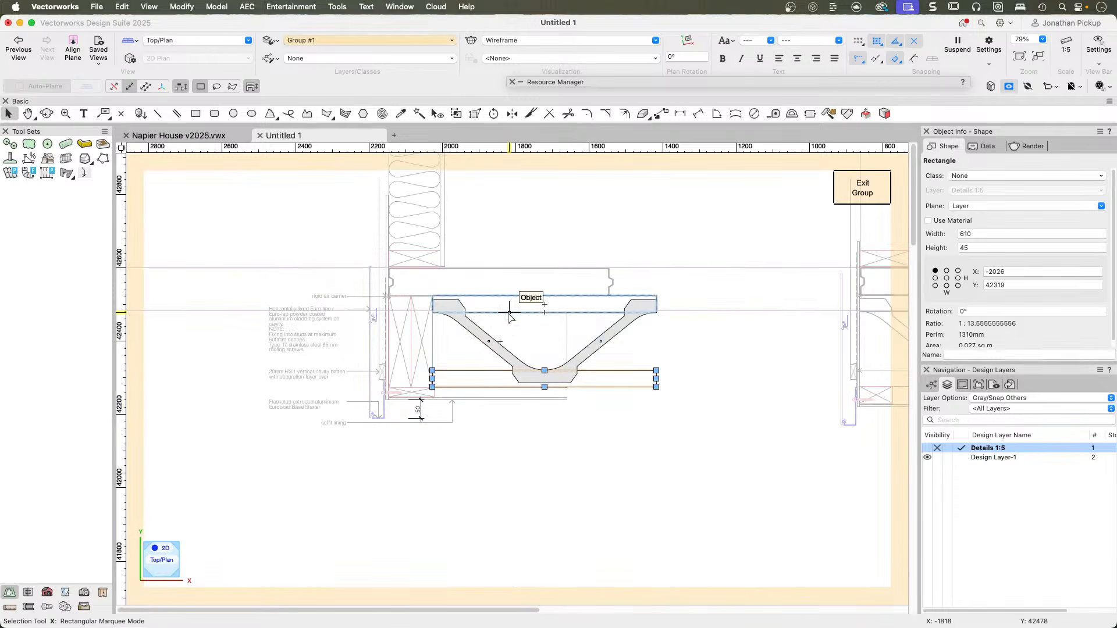
{"action": "left_click", "coordinate": [477, 337]}
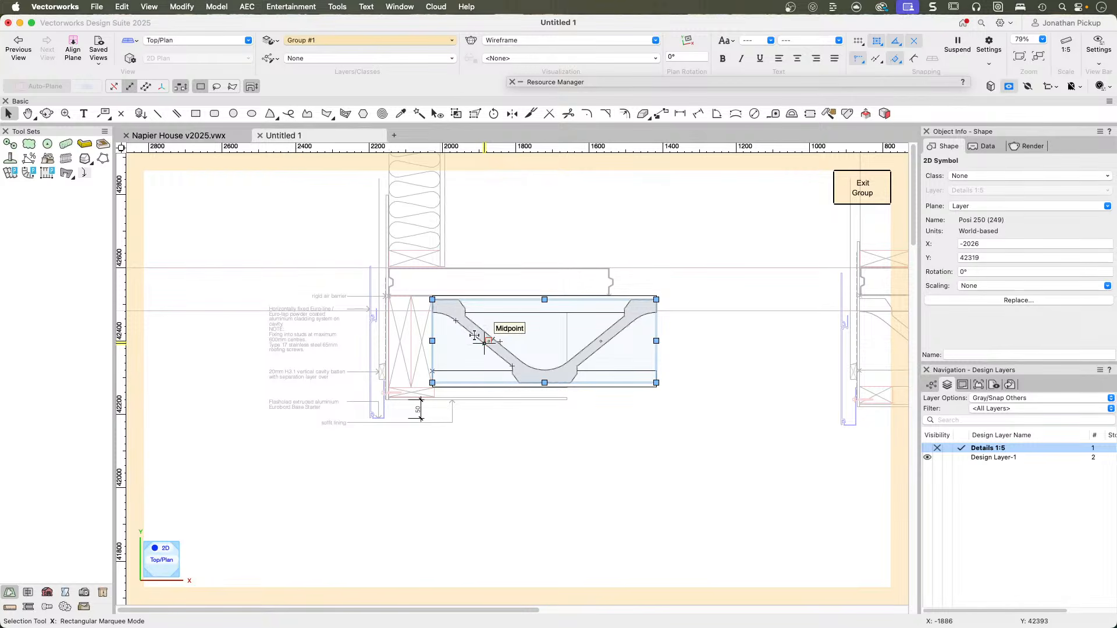
{"action": "left_click", "coordinate": [861, 189]}
{"action": "left_click", "coordinate": [409, 336]}
{"action": "mouse_move", "coordinate": [421, 332]}
{"action": "left_mouse_down"}
{"action": "mouse_move", "coordinate": [398, 337]}
{"action": "mouse_move", "coordinate": [422, 344]}
{"action": "left_mouse_up"}
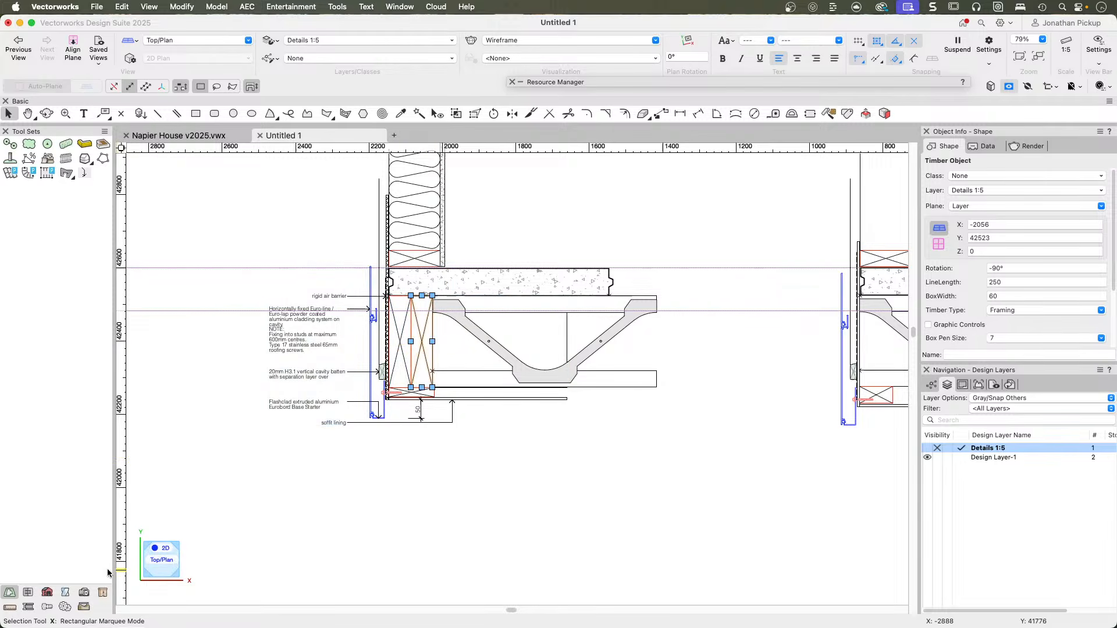
Insert a Detail Cut Wood object in the empty space below the soffit lining of the floor junction detail.
{"action": "left_click", "coordinate": [28, 607]}
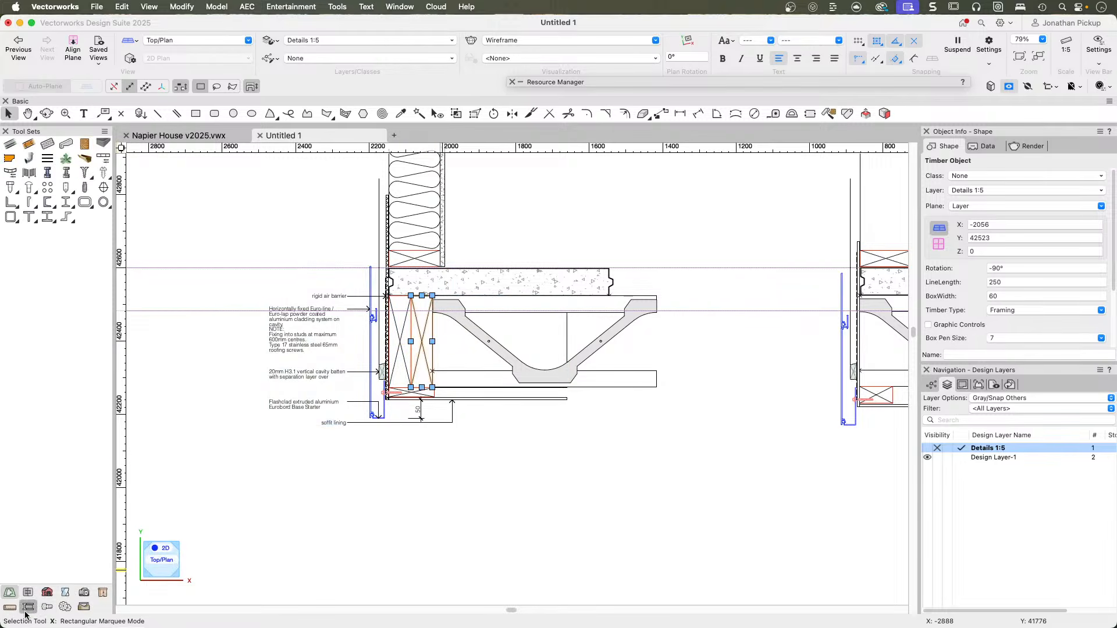
{"action": "left_click", "coordinate": [85, 144]}
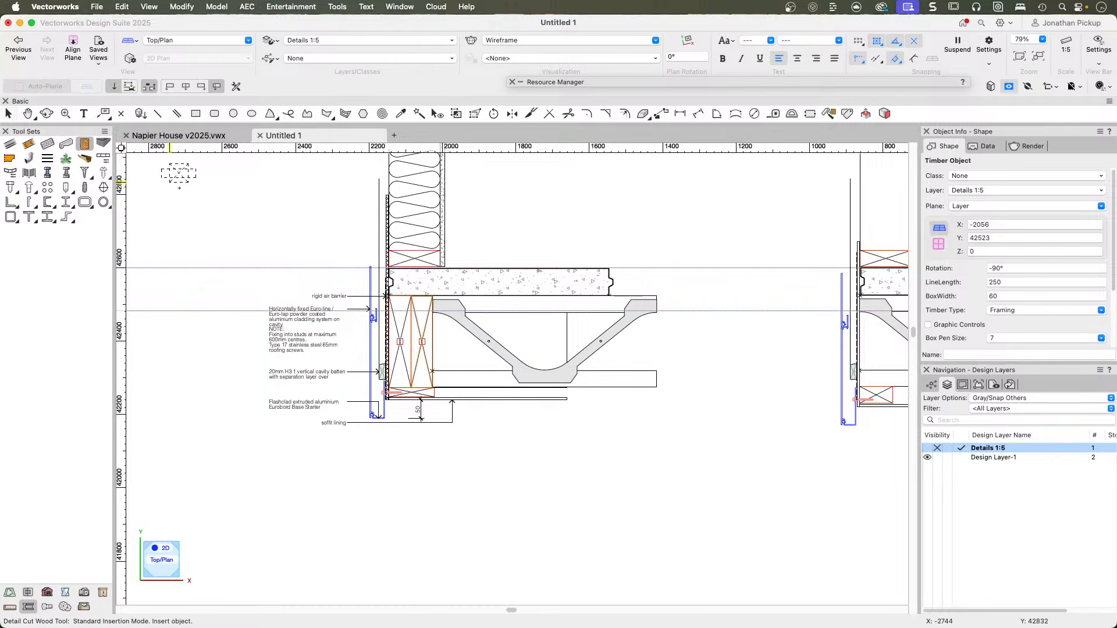
{"action": "left_click", "coordinate": [435, 504]}
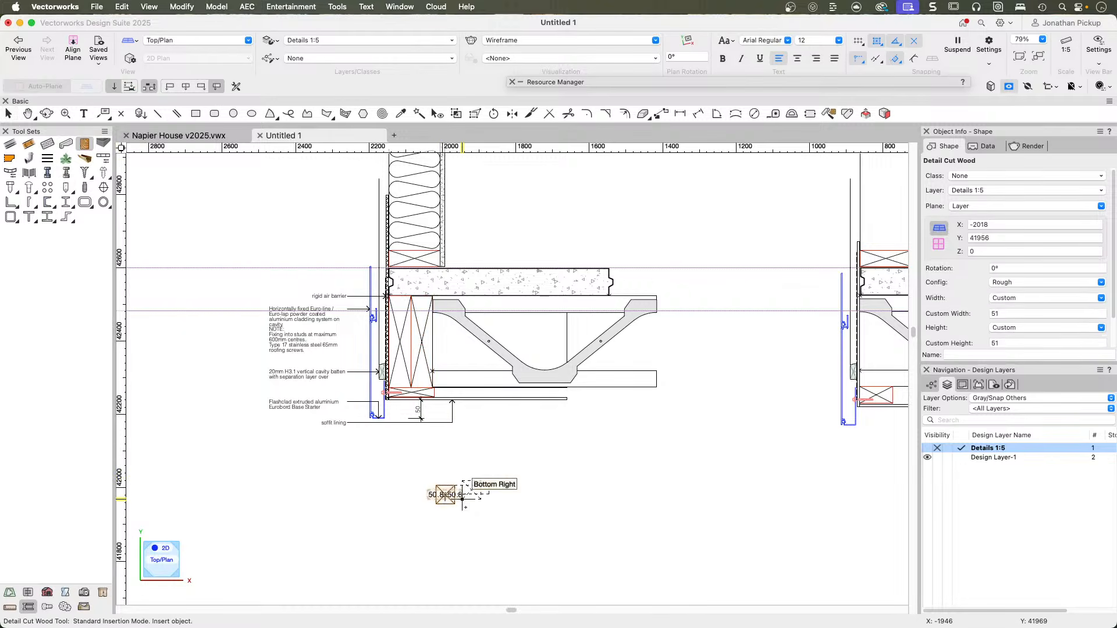
{"action": "scroll", "coordinate": [464, 488], "scroll_direction": "up", "scroll_amount": 3}
{"action": "key", "text": "x"}
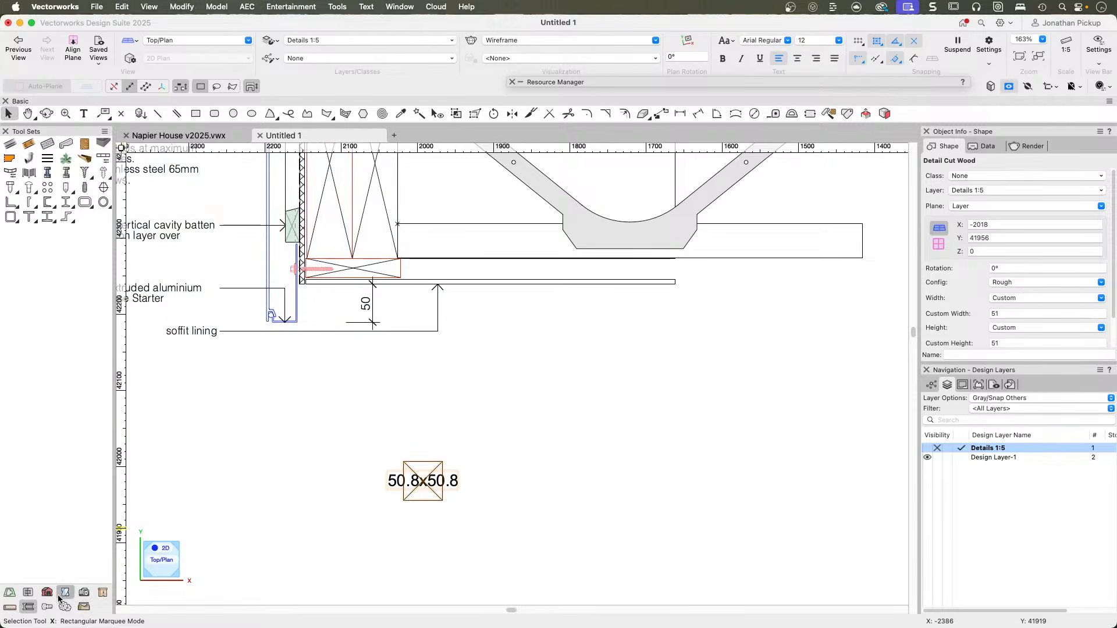
Search the tools and commands for "timber" and look through the tool sets for the timber object tool.
{"action": "key", "text": "super+grave"}
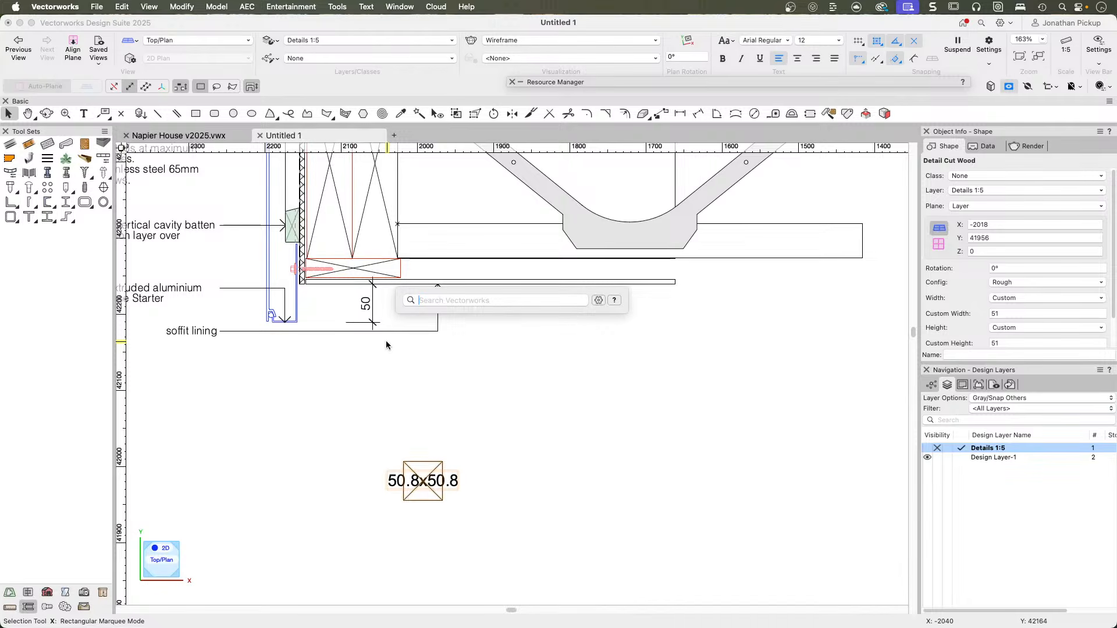
{"action": "type", "text": "timber"}
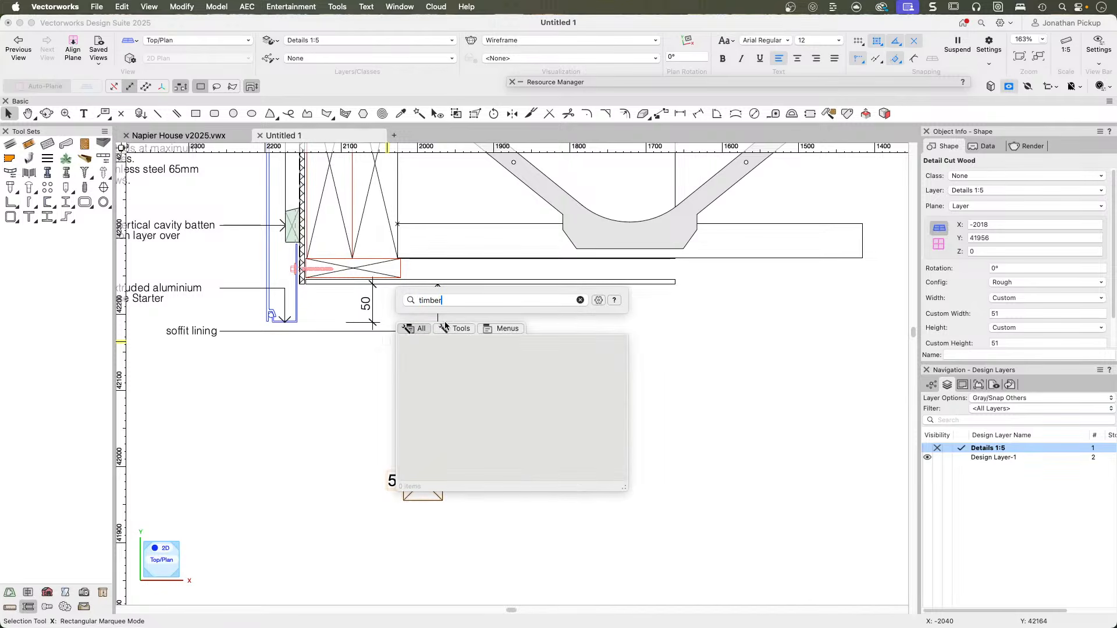
{"action": "key", "text": "Escape"}
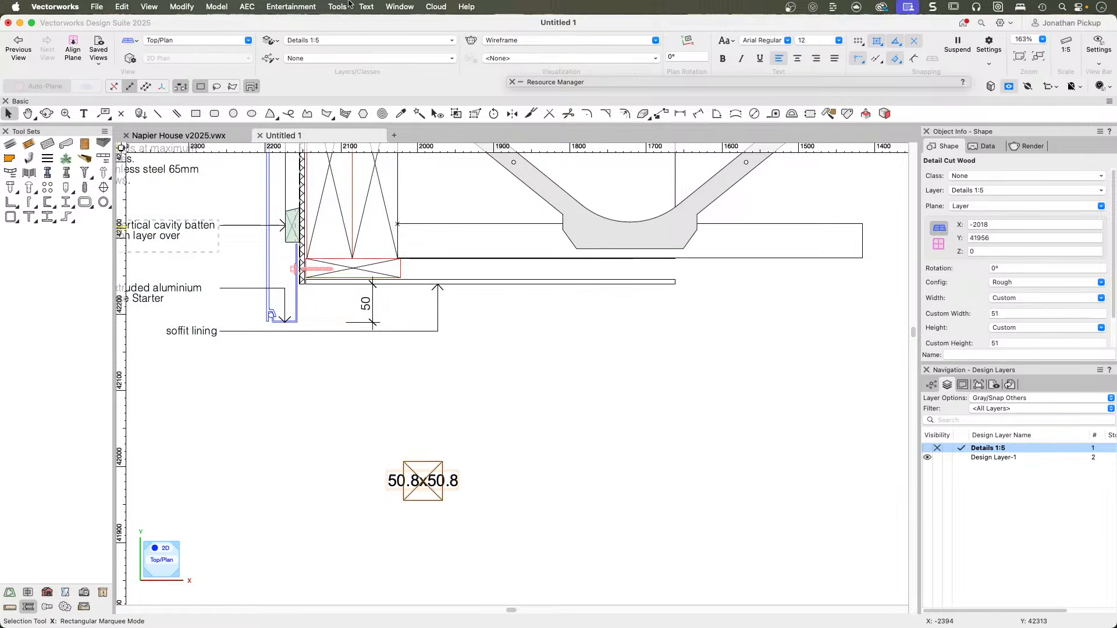
{"action": "left_click", "coordinate": [337, 7]}
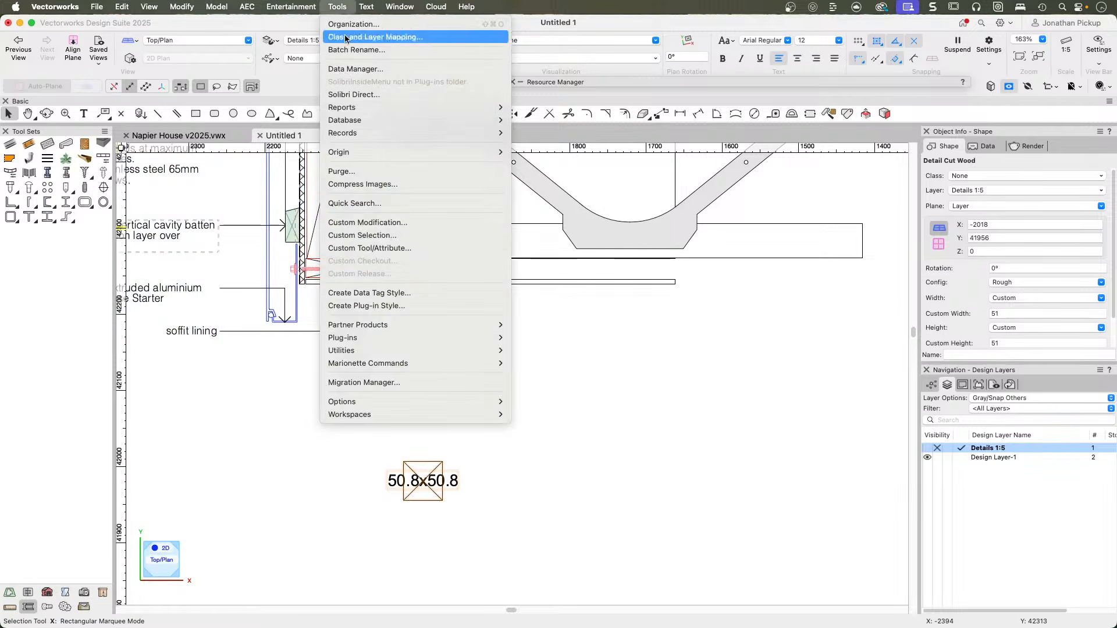
{"action": "left_click", "coordinate": [243, 452]}
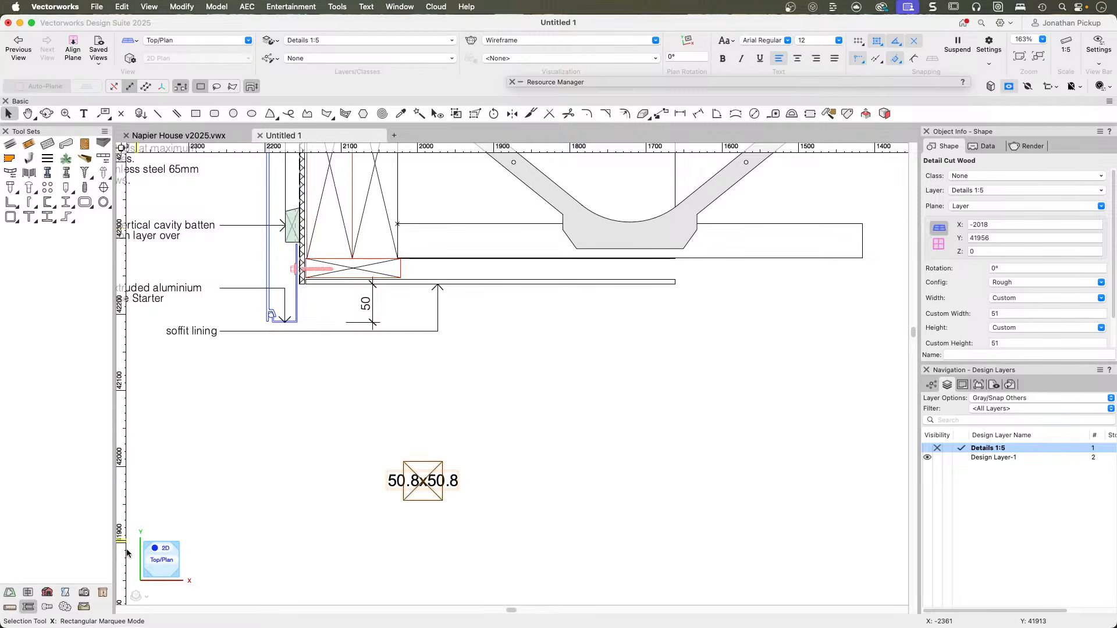
{"action": "left_click", "coordinate": [65, 607]}
{"action": "left_click", "coordinate": [84, 607]}
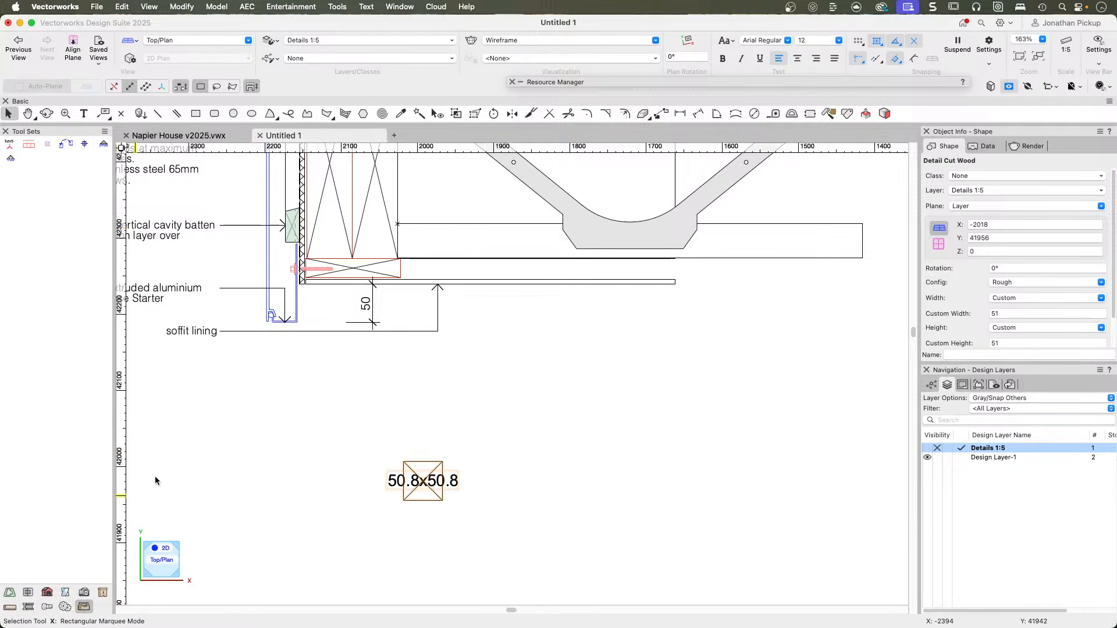
Copy the timber framing member into the space below the soffit and reshape it to 50 mm by about 158 mm.
{"action": "left_click_drag", "start_coordinate": [363, 215], "coordinate": [577, 487]}
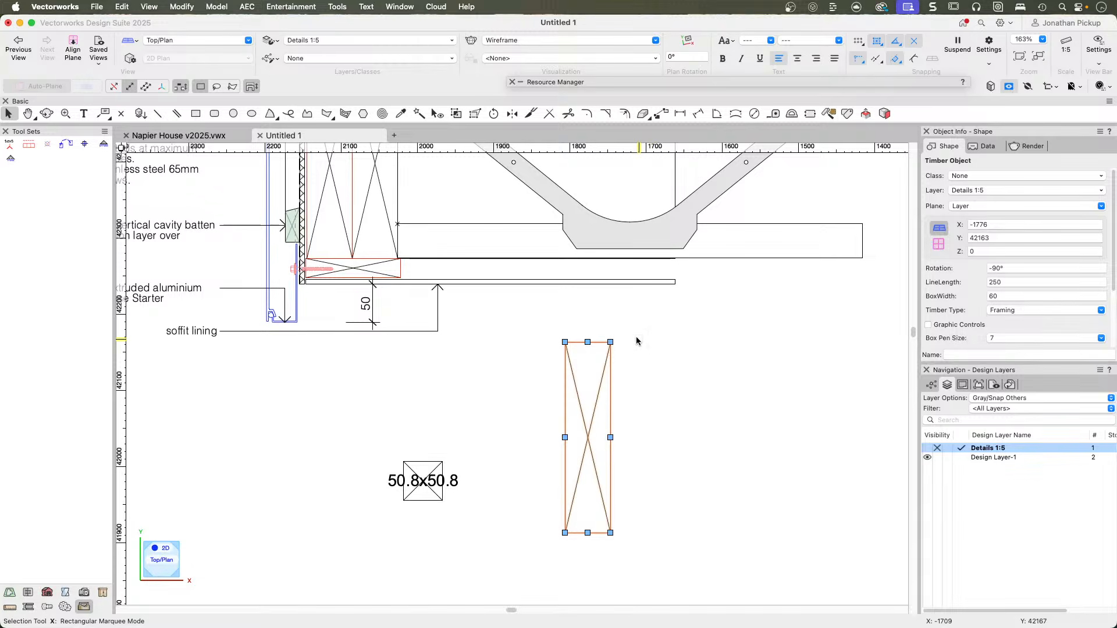
{"action": "left_click_drag", "start_coordinate": [587, 342], "coordinate": [806, 514]}
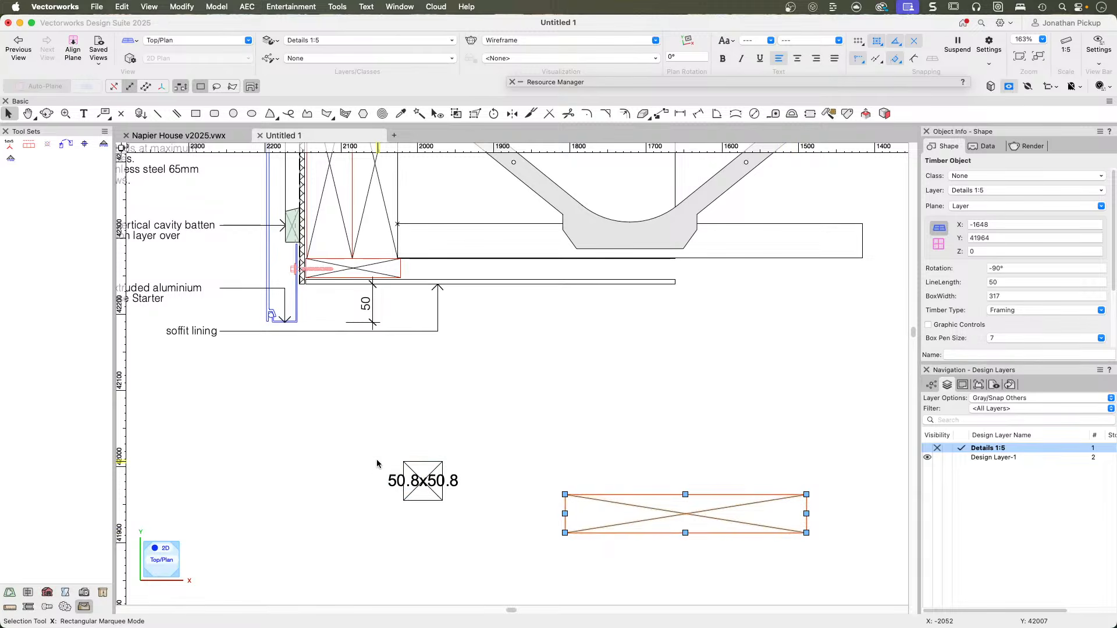
{"action": "left_click", "coordinate": [420, 463]}
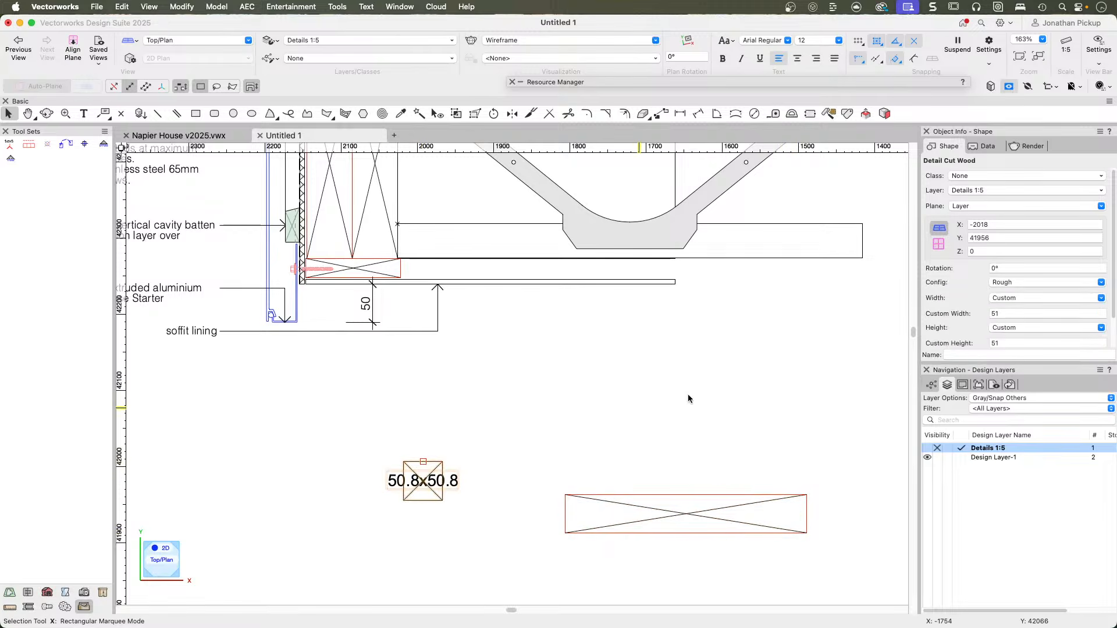
{"action": "scroll", "coordinate": [1002, 296], "scroll_direction": "down", "scroll_amount": 2}
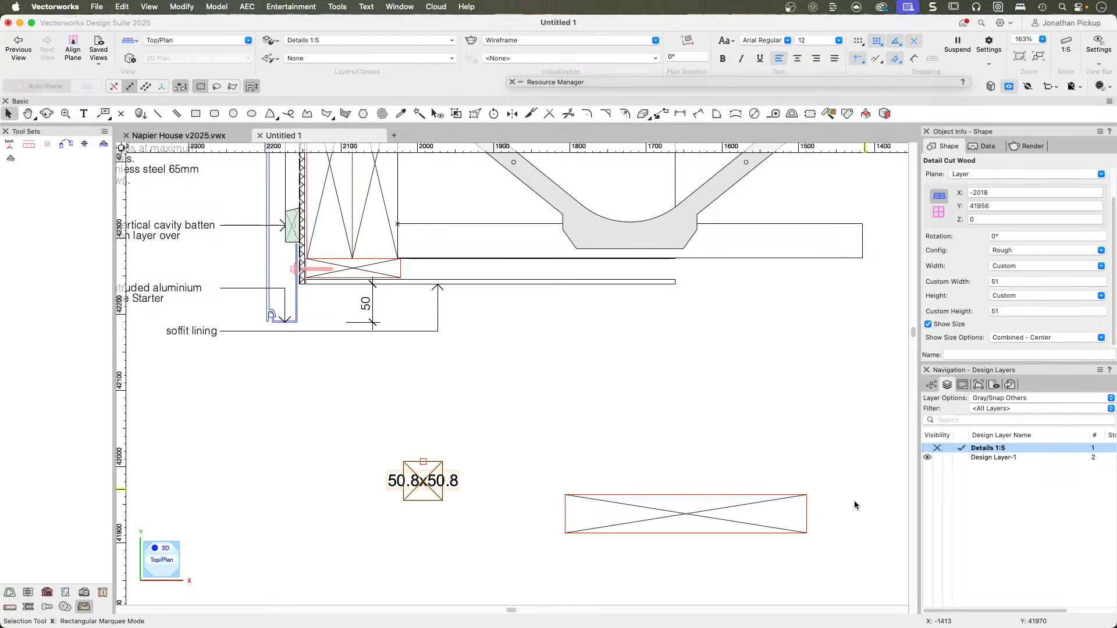
{"action": "left_click", "coordinate": [805, 516]}
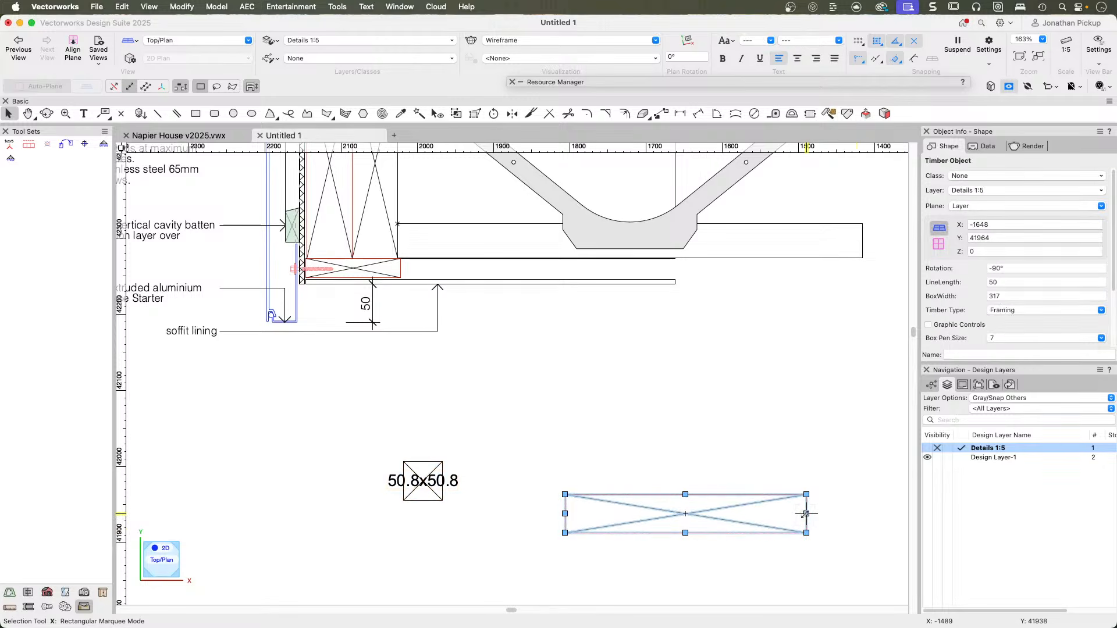
{"action": "left_click_drag", "start_coordinate": [806, 514], "coordinate": [652, 359]}
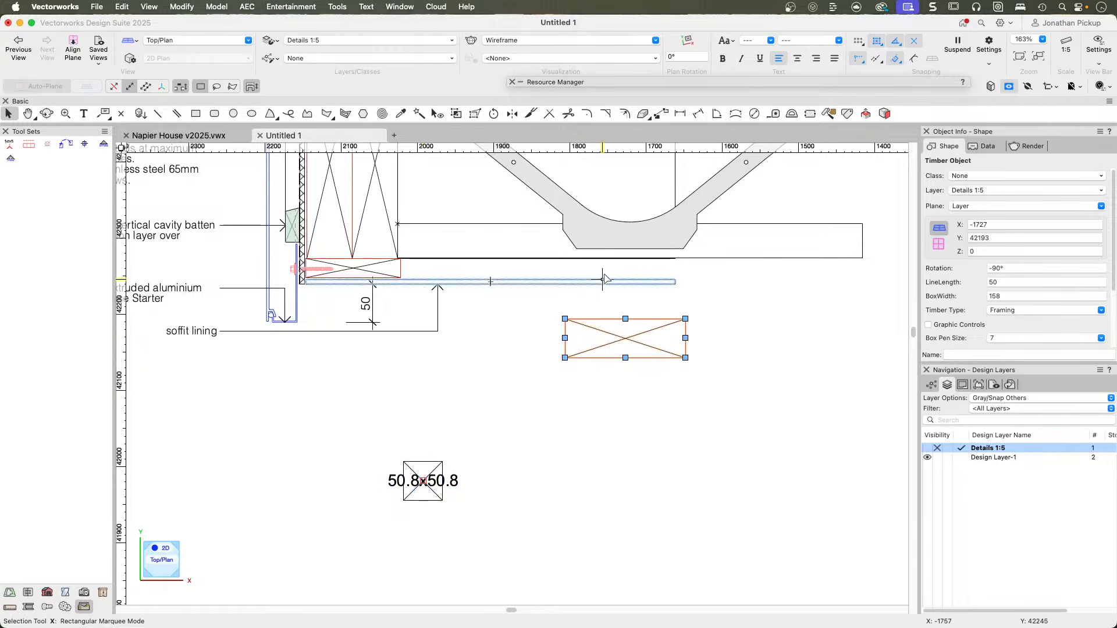
Try the Blocking and Finish configurations on the Detail Cut Wood object, and delete it.
{"action": "left_click", "coordinate": [406, 484]}
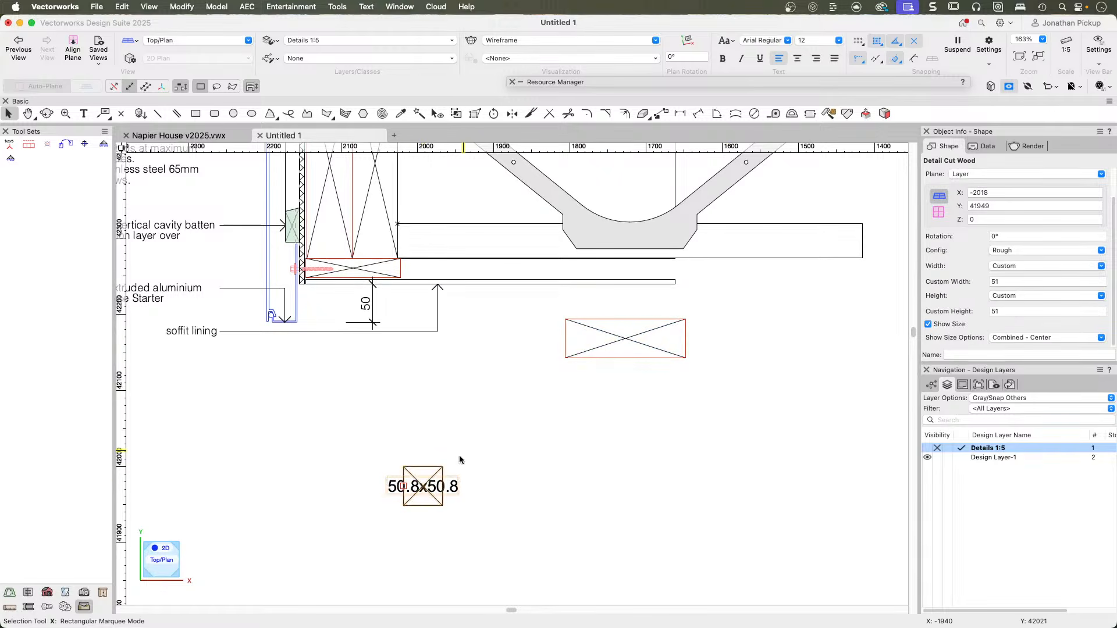
{"action": "left_click", "coordinate": [1013, 251]}
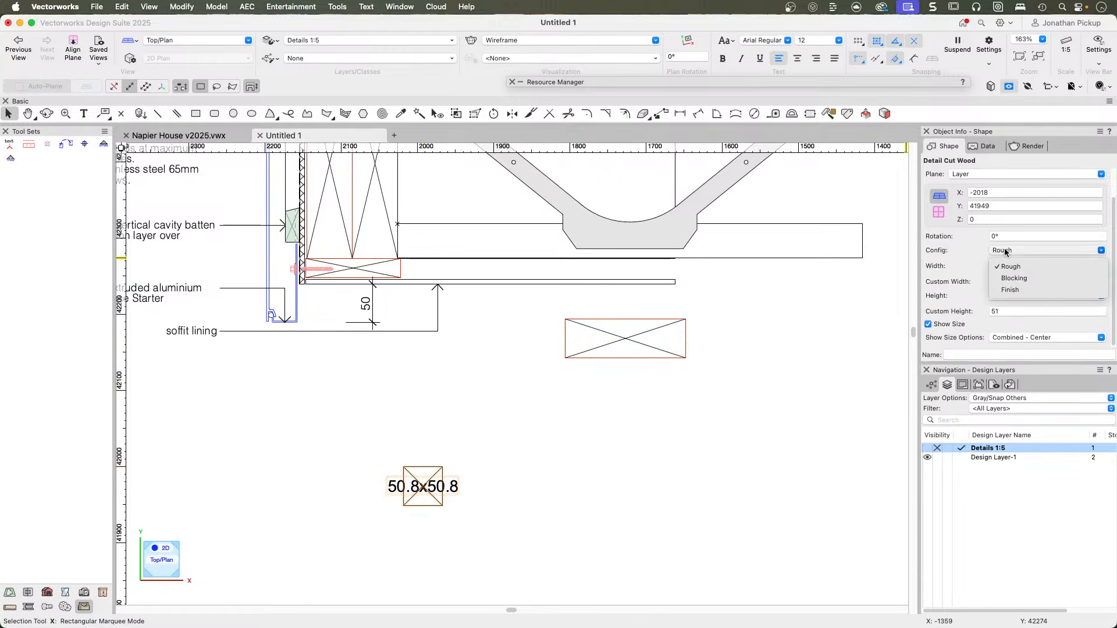
{"action": "left_click", "coordinate": [1010, 296]}
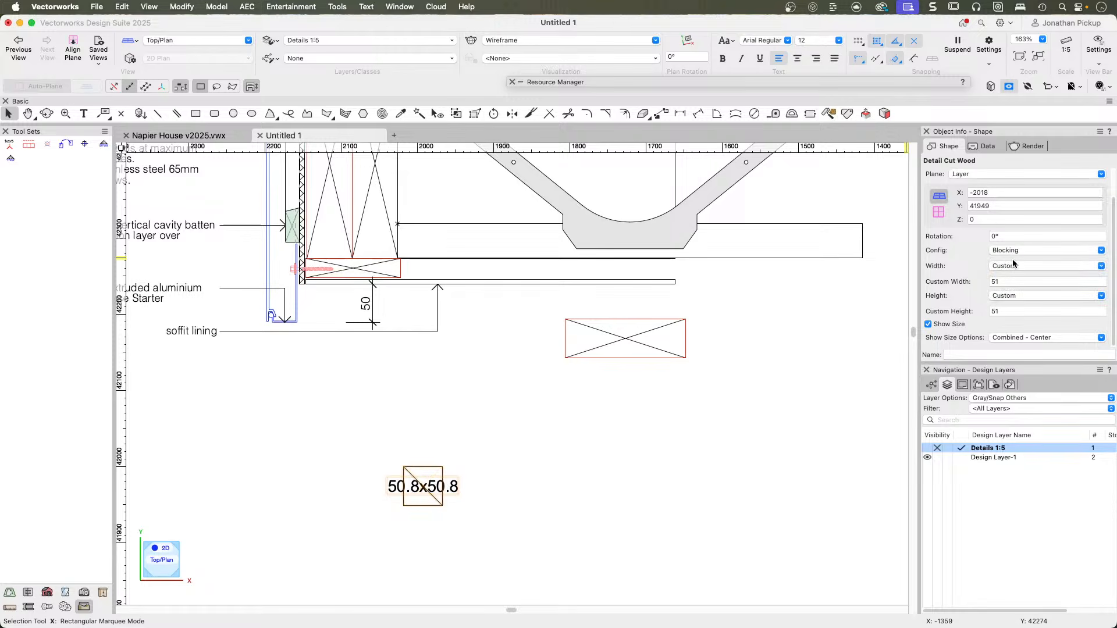
{"action": "left_click", "coordinate": [1017, 251]}
{"action": "left_click", "coordinate": [1011, 291]}
{"action": "key", "text": "Delete"}
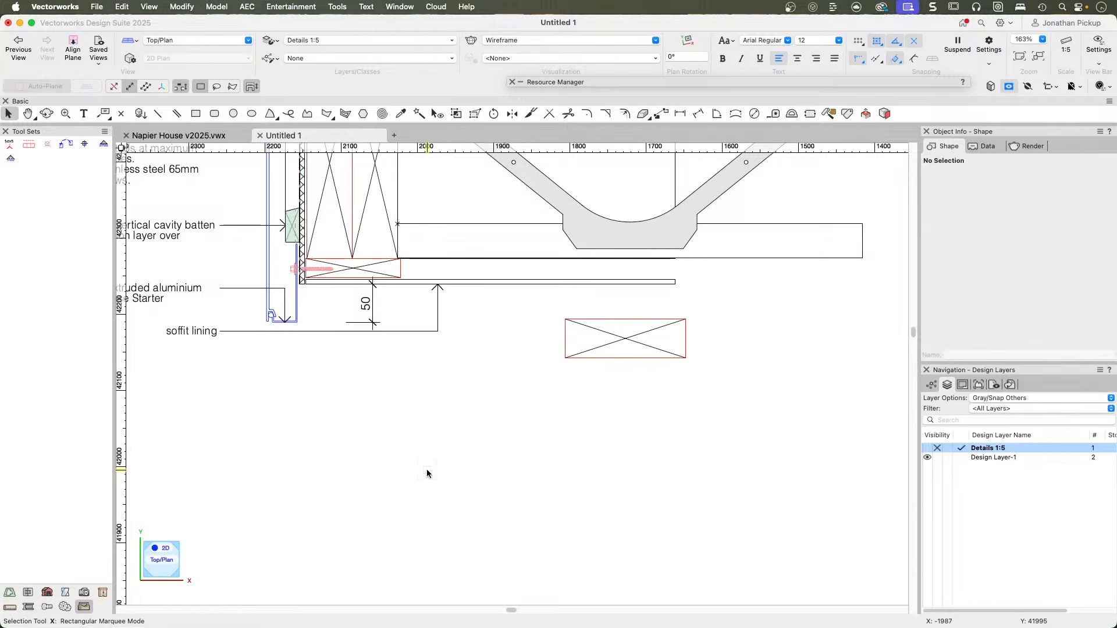
Set the copied timber object's type to Blocking, and decline document backups for the remainder of the session.
{"action": "left_click", "coordinate": [640, 320]}
{"action": "left_click", "coordinate": [998, 310]}
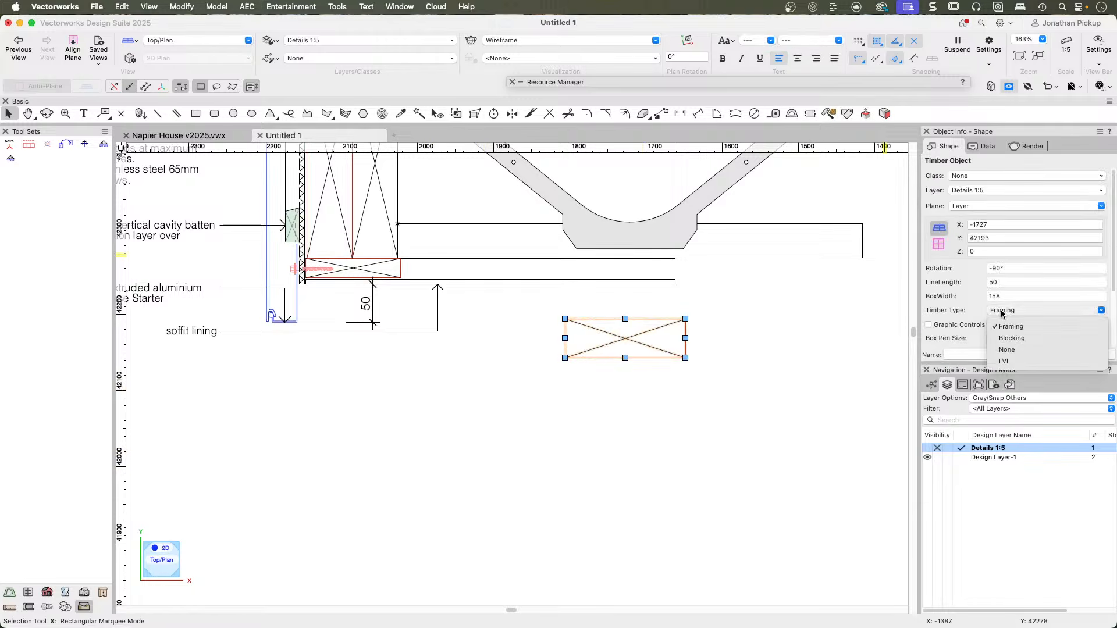
{"action": "left_click", "coordinate": [1004, 338]}
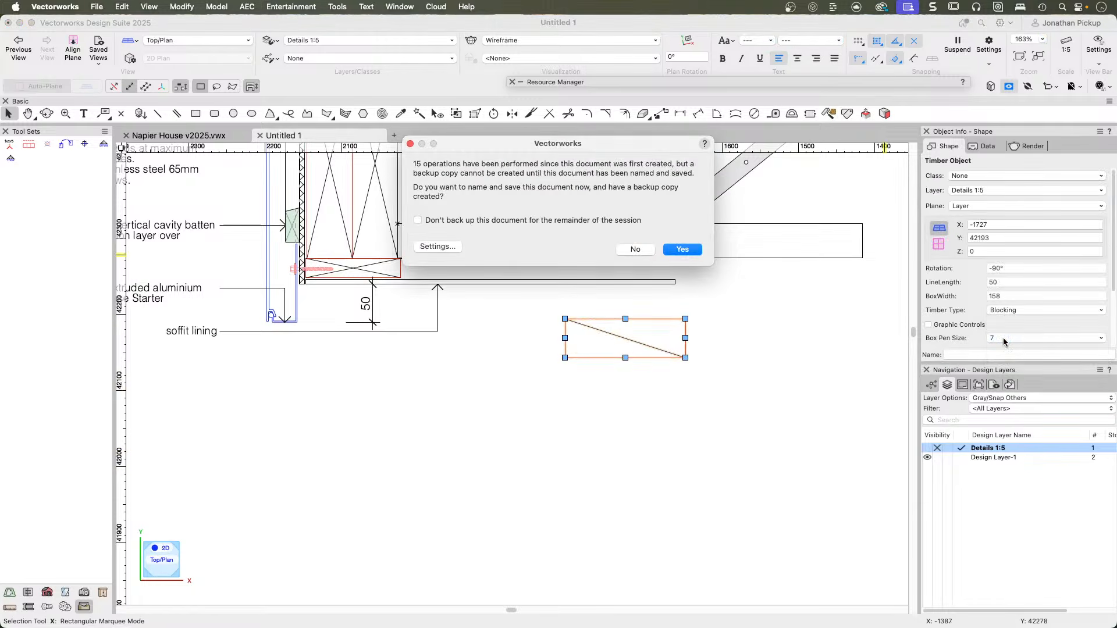
{"action": "left_click", "coordinate": [506, 222]}
{"action": "left_click", "coordinate": [631, 248]}
Try the None and LVL types on the timber copy stretched to about 265 mm long, and delete it.
{"action": "left_click_drag", "start_coordinate": [626, 358], "coordinate": [625, 521]}
{"action": "left_click", "coordinate": [1018, 308]}
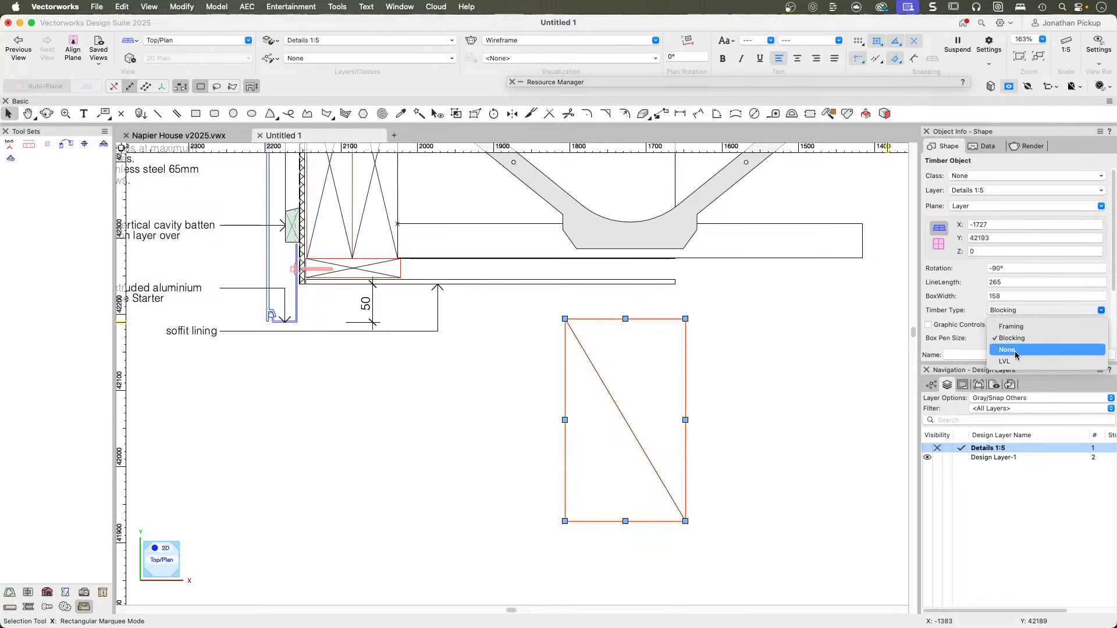
{"action": "left_click", "coordinate": [1015, 351]}
{"action": "left_click", "coordinate": [1009, 310]}
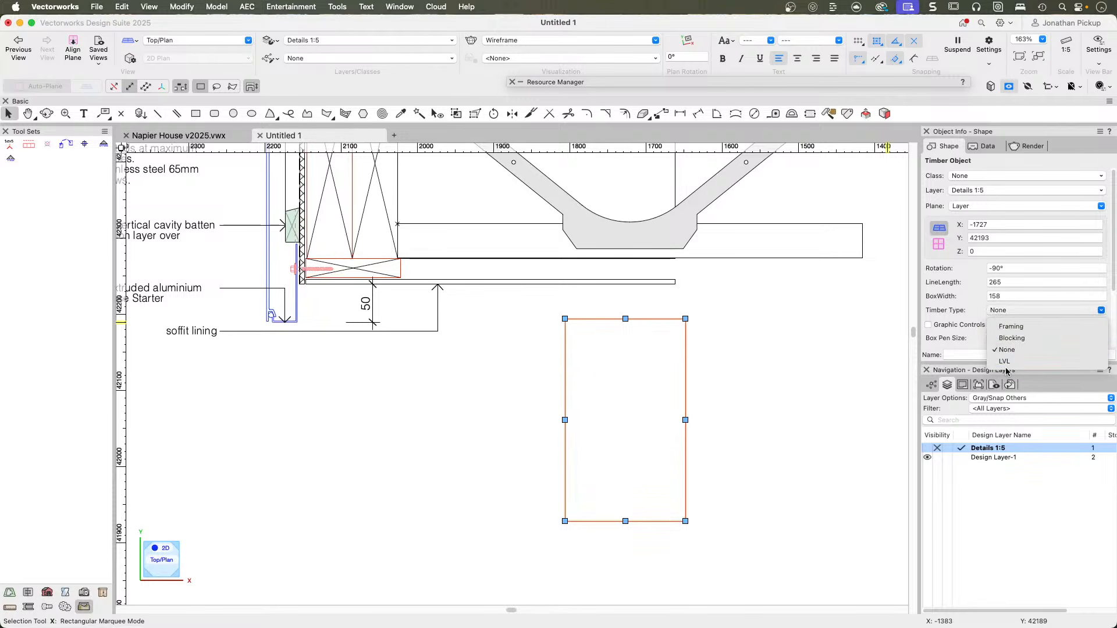
{"action": "left_click", "coordinate": [992, 364]}
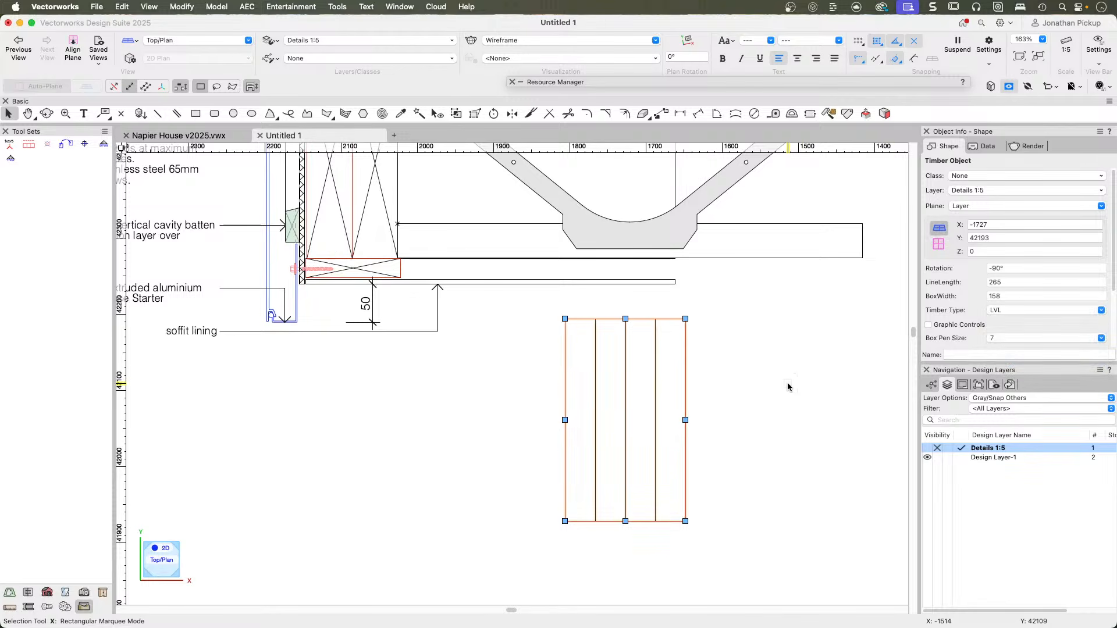
{"action": "scroll", "coordinate": [705, 381], "scroll_direction": "down", "scroll_amount": 5}
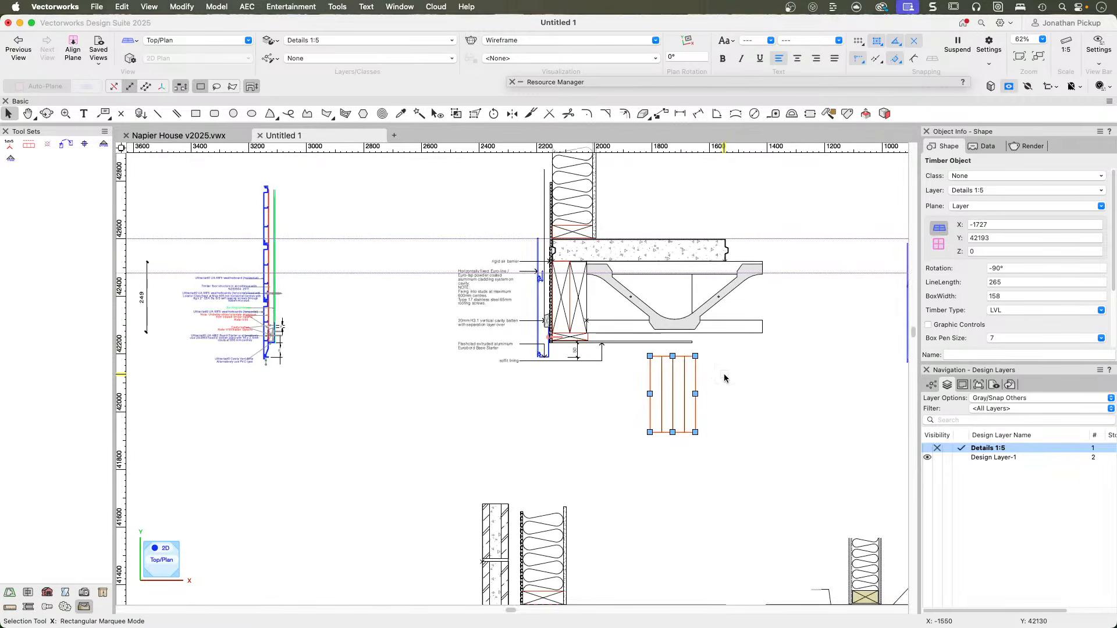
{"action": "key", "text": "Delete"}
Go to the foundation and slab edge detail and select the top 90 Block symbol of its block wall for inspection.
{"action": "scroll", "coordinate": [609, 434], "scroll_direction": "down", "scroll_amount": 1}
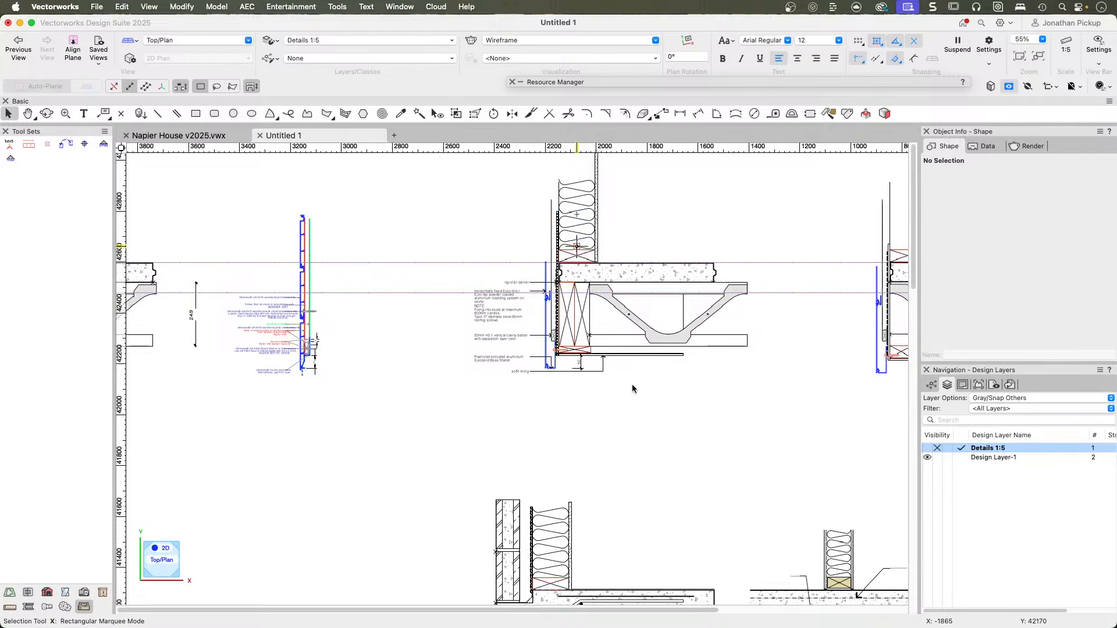
{"action": "scroll", "coordinate": [630, 371], "scroll_direction": "down", "scroll_amount": 5}
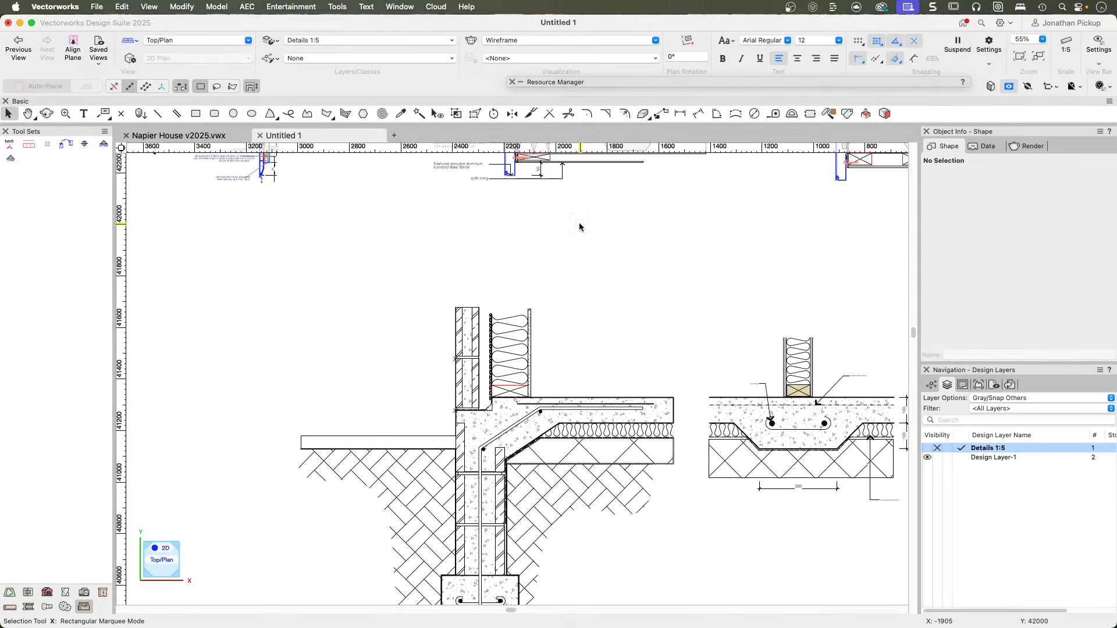
{"action": "key", "text": "h"}
{"action": "left_click_drag", "start_coordinate": [489, 362], "coordinate": [652, 281]}
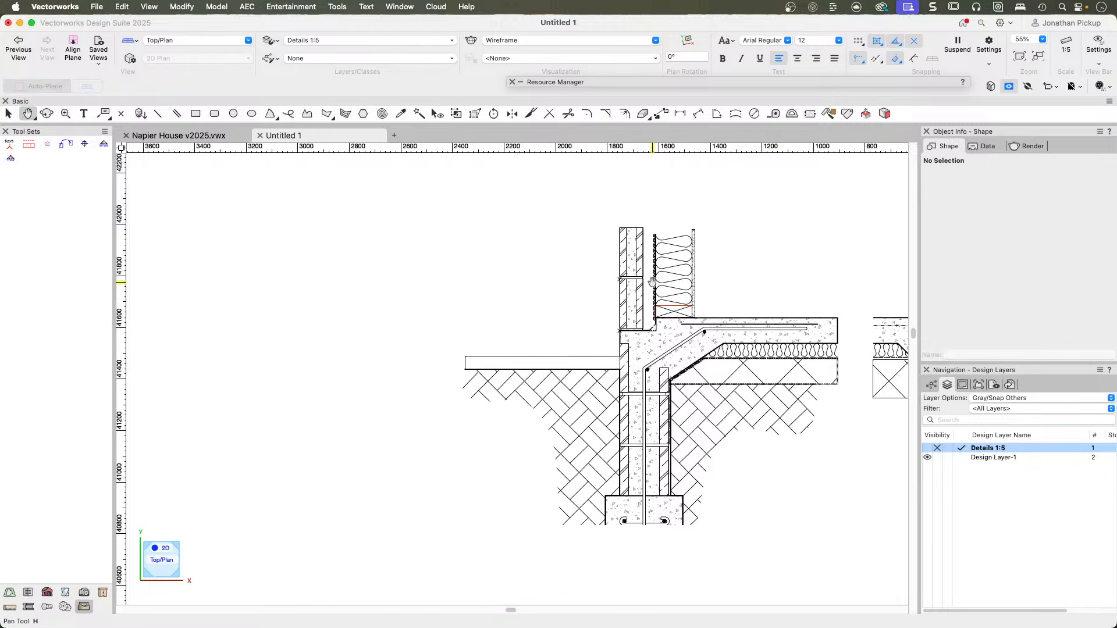
{"action": "key", "text": "x"}
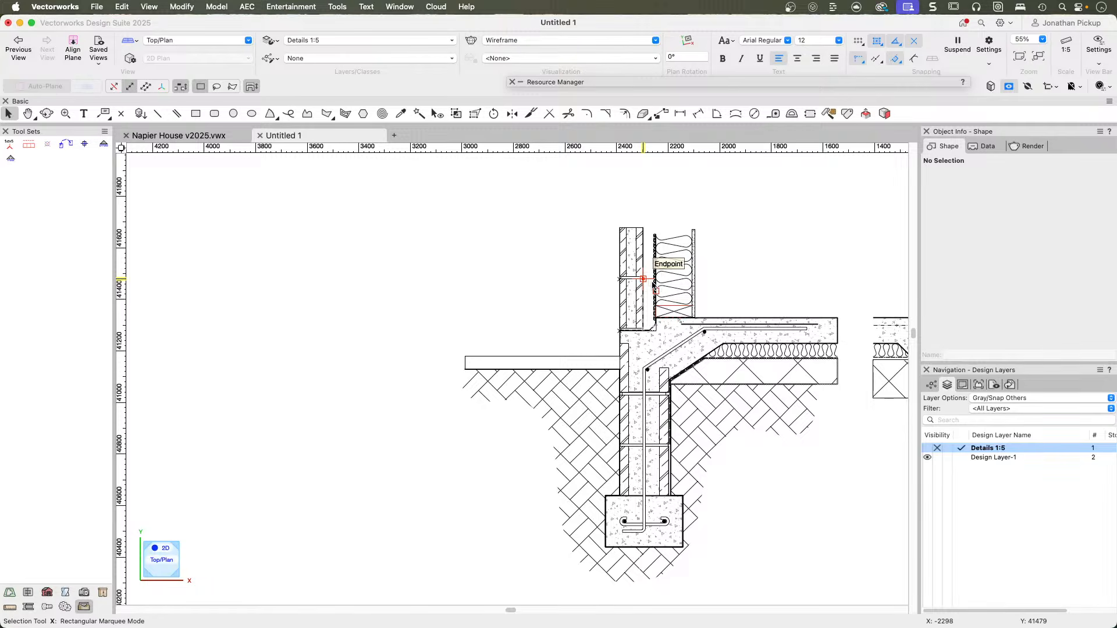
{"action": "left_click", "coordinate": [639, 271]}
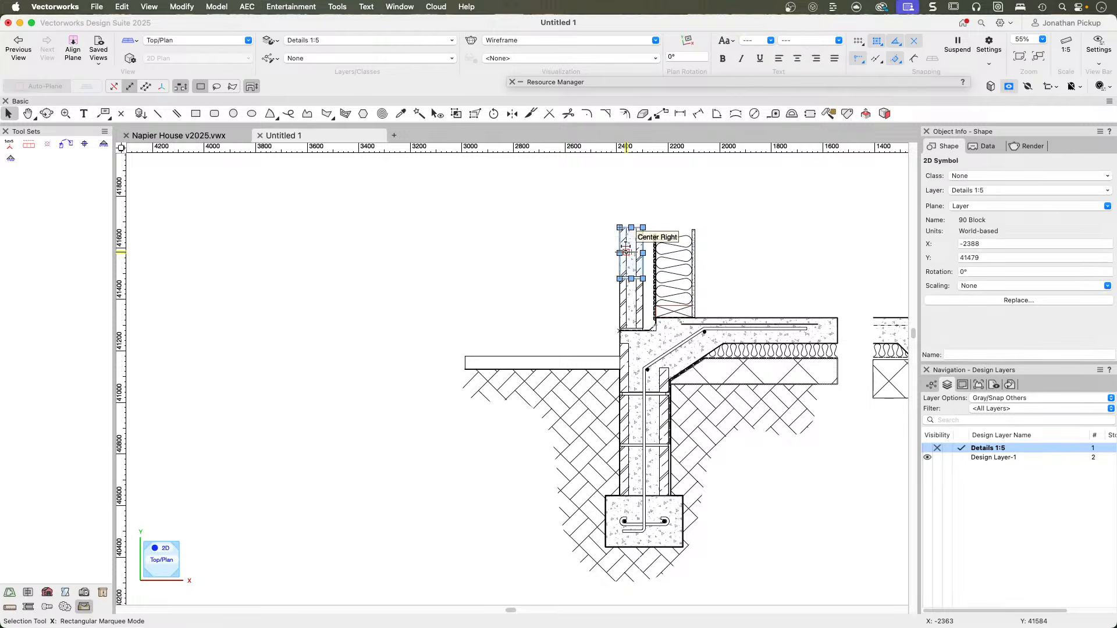
Draw a horizontal line about 3091 mm long from the slab's top edge at the insulated wall outward past the foundation detail.
{"action": "scroll", "coordinate": [606, 279], "scroll_direction": "left", "scroll_amount": 6}
{"action": "mouse_move", "coordinate": [525, 350]}
{"action": "middle_mouse_down"}
{"action": "mouse_move", "coordinate": [604, 324]}
{"action": "mouse_move", "coordinate": [518, 327]}
{"action": "middle_mouse_up"}
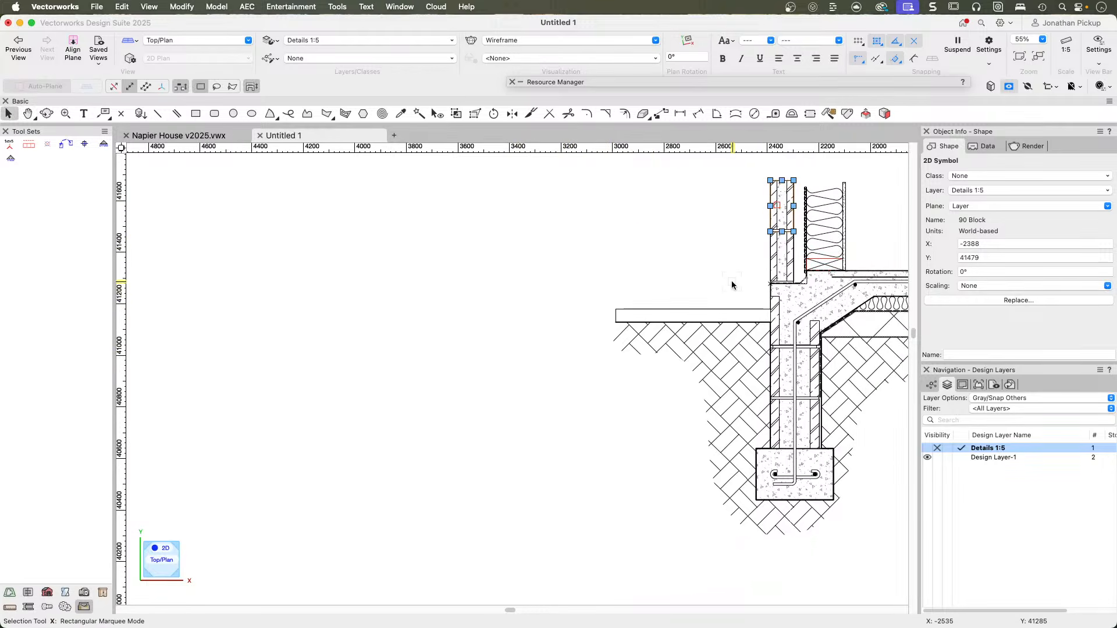
{"action": "key", "text": "2"}
{"action": "left_click", "coordinate": [845, 271]}
{"action": "left_click", "coordinate": [162, 271]}
{"action": "middle_click_drag", "start_coordinate": [163, 270], "coordinate": [325, 272]}
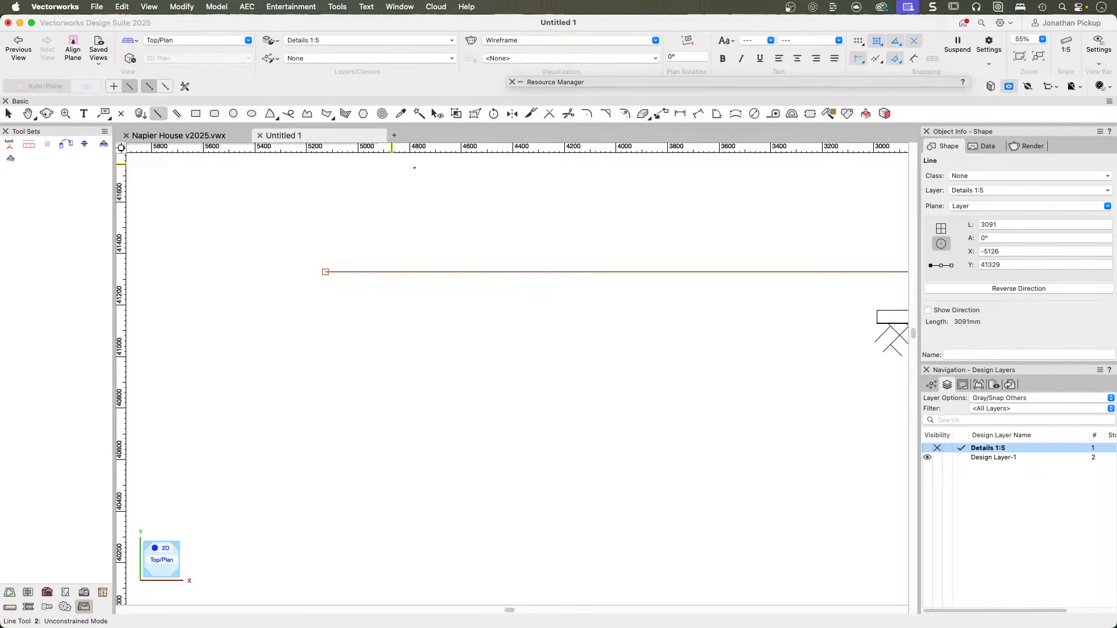
Start a polygon with its top edge about 1076 mm long along the floor level line, beginning beyond the line's outer end.
{"action": "left_click", "coordinate": [196, 114]}
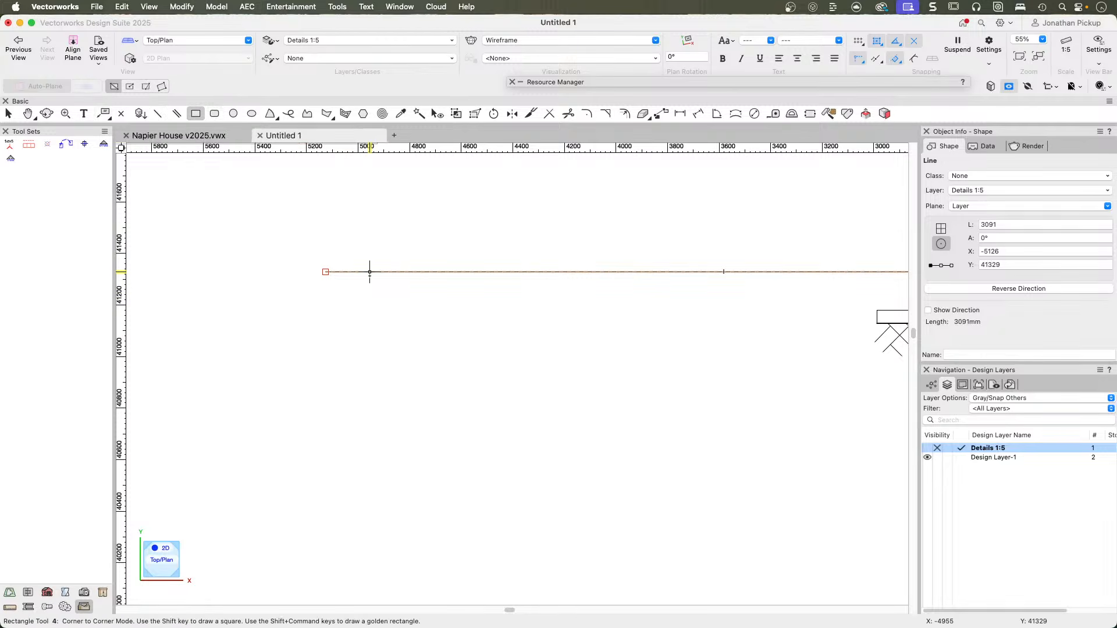
{"action": "left_click", "coordinate": [322, 114]}
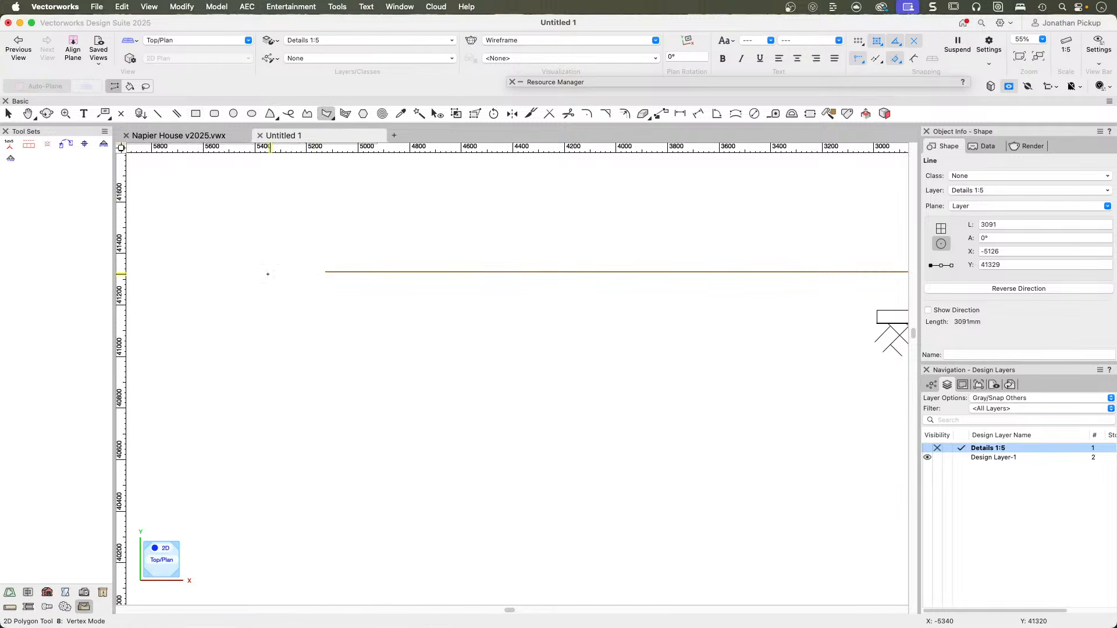
{"action": "left_click", "coordinate": [325, 272]}
{"action": "left_click", "coordinate": [253, 271]}
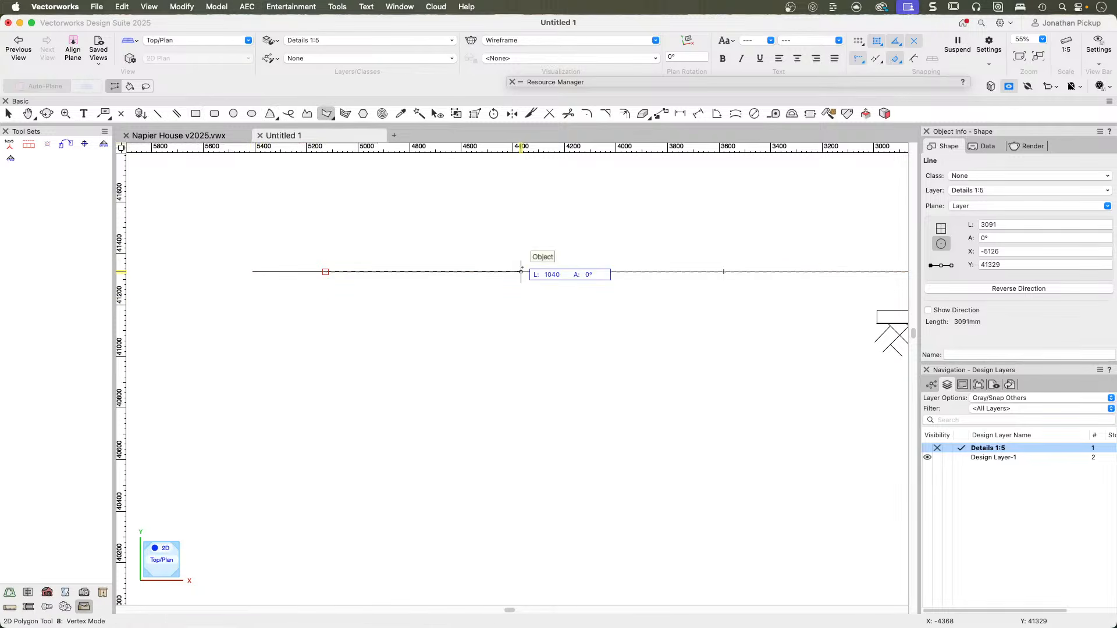
{"action": "left_click", "coordinate": [529, 271]}
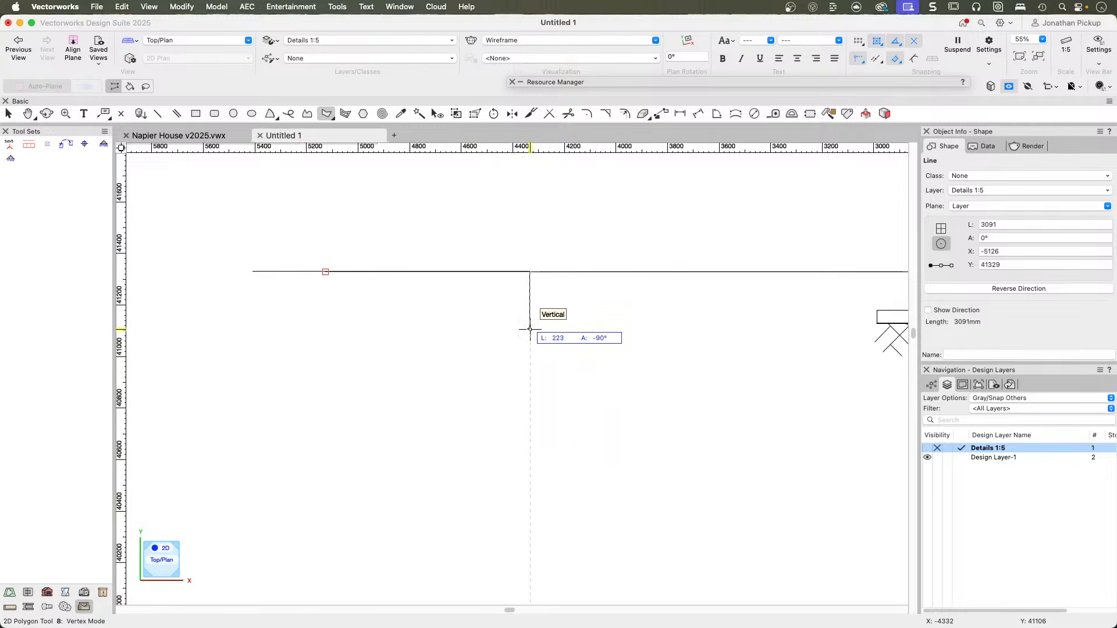
Add the polygon's outer vertical edge running 1200 mm straight down from the floor level line.
{"action": "scroll", "coordinate": [529, 329], "scroll_direction": "down", "scroll_amount": 2}
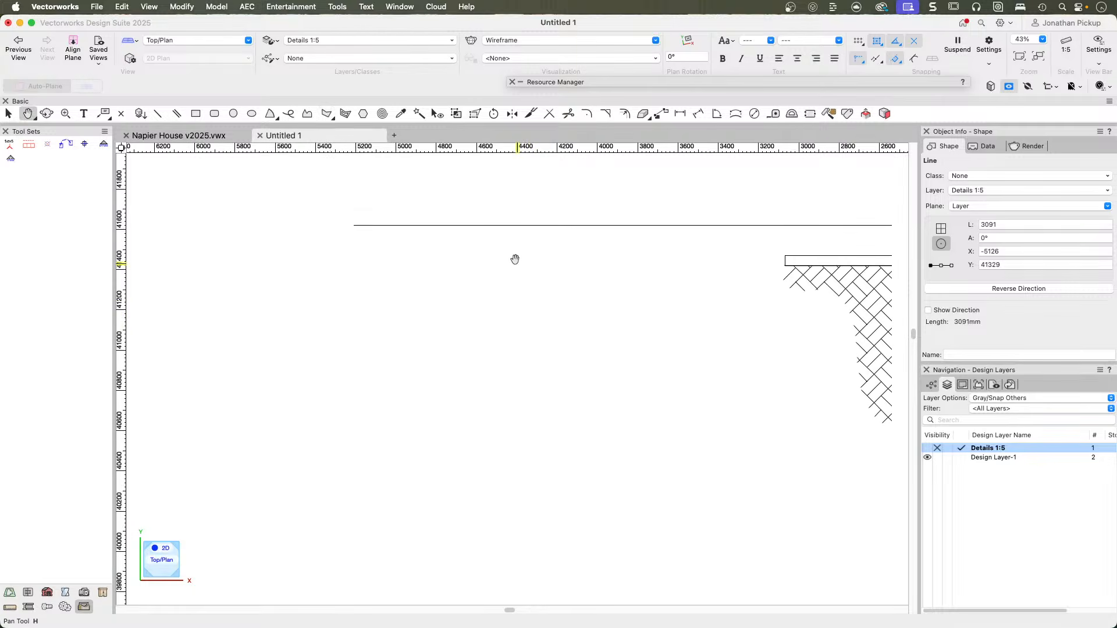
{"action": "scroll", "coordinate": [484, 243], "scroll_direction": "down", "scroll_amount": 2}
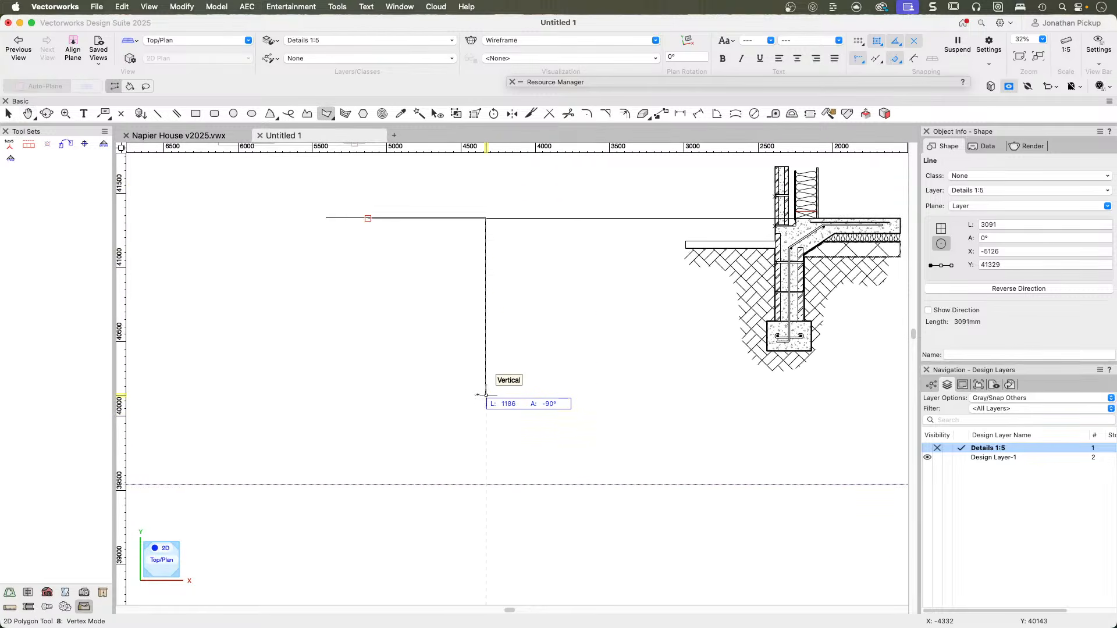
{"action": "key", "text": "Tab"}
{"action": "type", "text": "1200"}
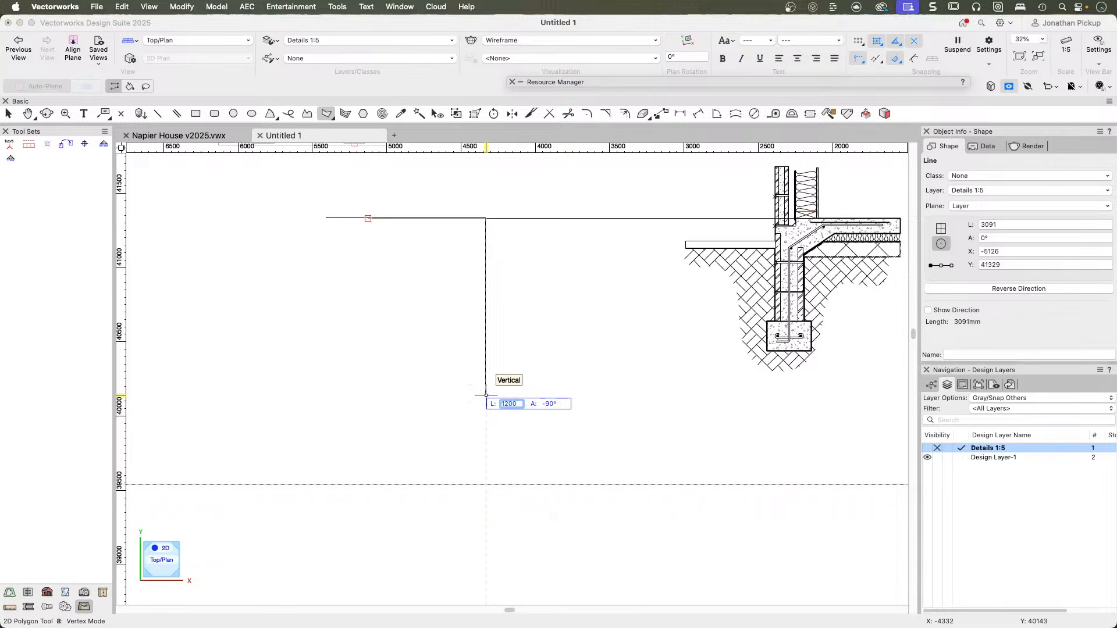
{"action": "key", "text": "Return"}
{"action": "left_click", "coordinate": [486, 397]}
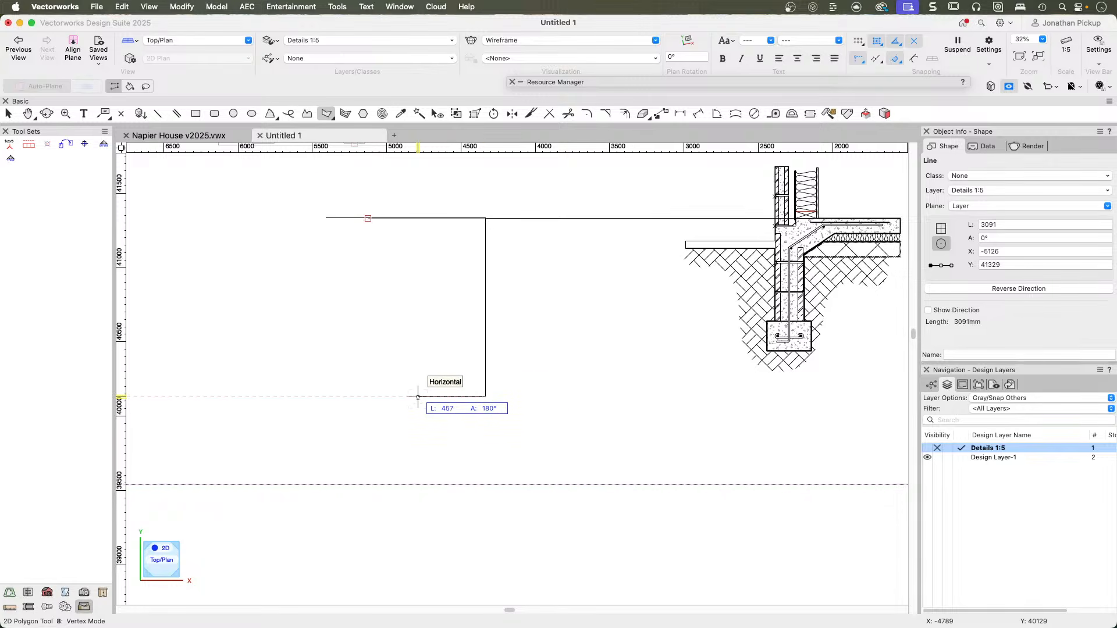
Add a 200 mm horizontal bottom edge to the polygon, heading away from the existing foundation detail.
{"action": "key", "text": "Tab"}
{"action": "type", "text": "200"}
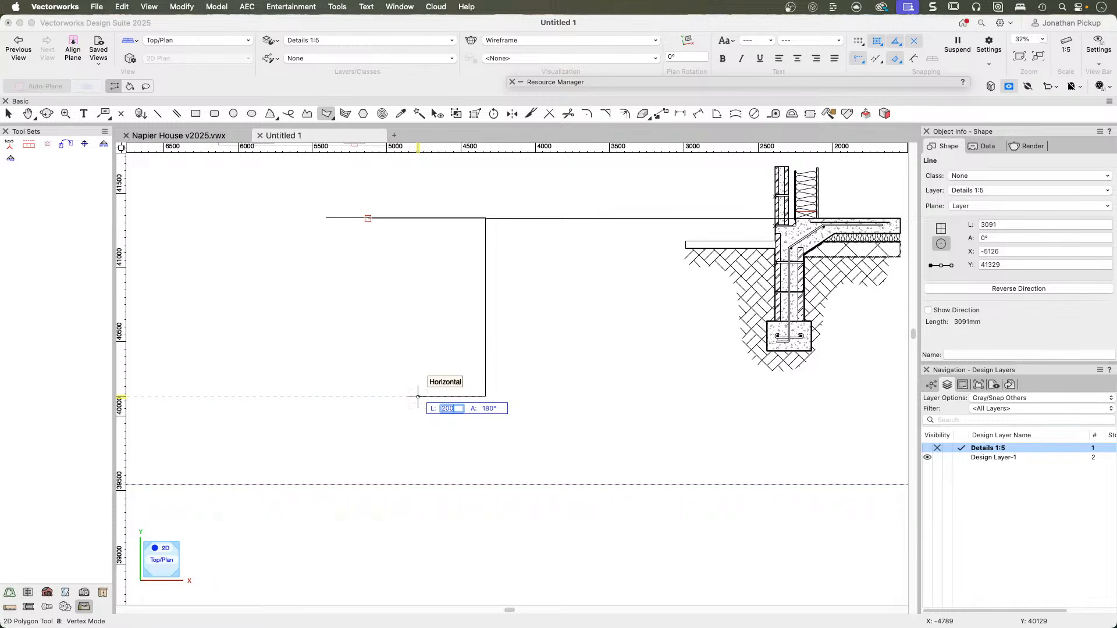
{"action": "key", "text": "Return"}
{"action": "left_click", "coordinate": [457, 396]}
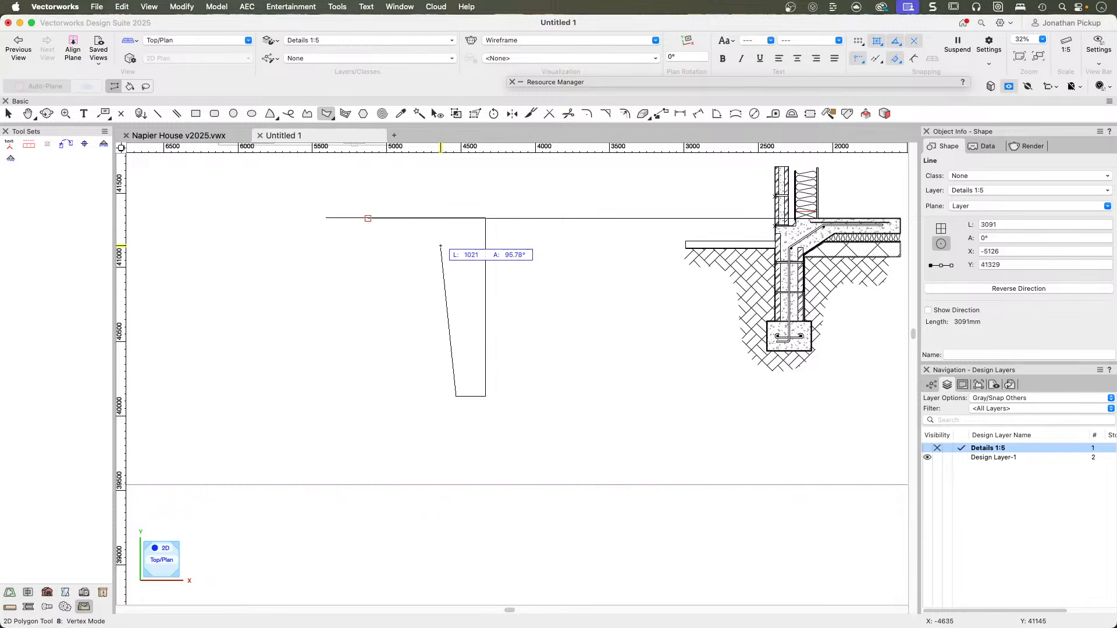
Bring the polygon's inner vertical edge up to 150 mm below the floor level line, using a datum on that line.
{"action": "left_click", "coordinate": [456, 218]}
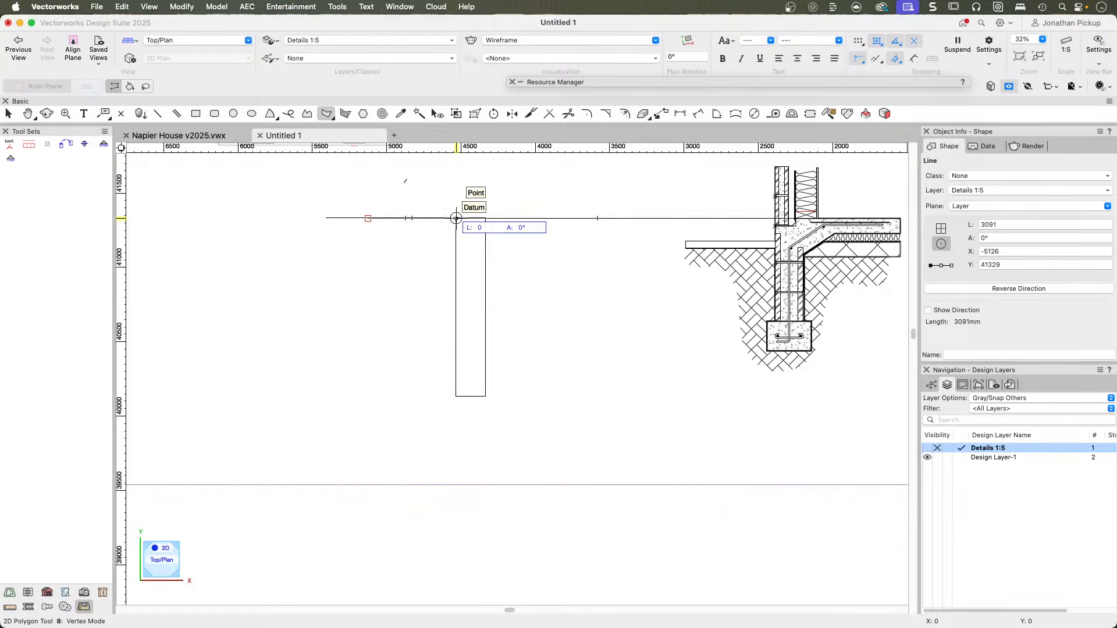
{"action": "key", "text": "Tab"}
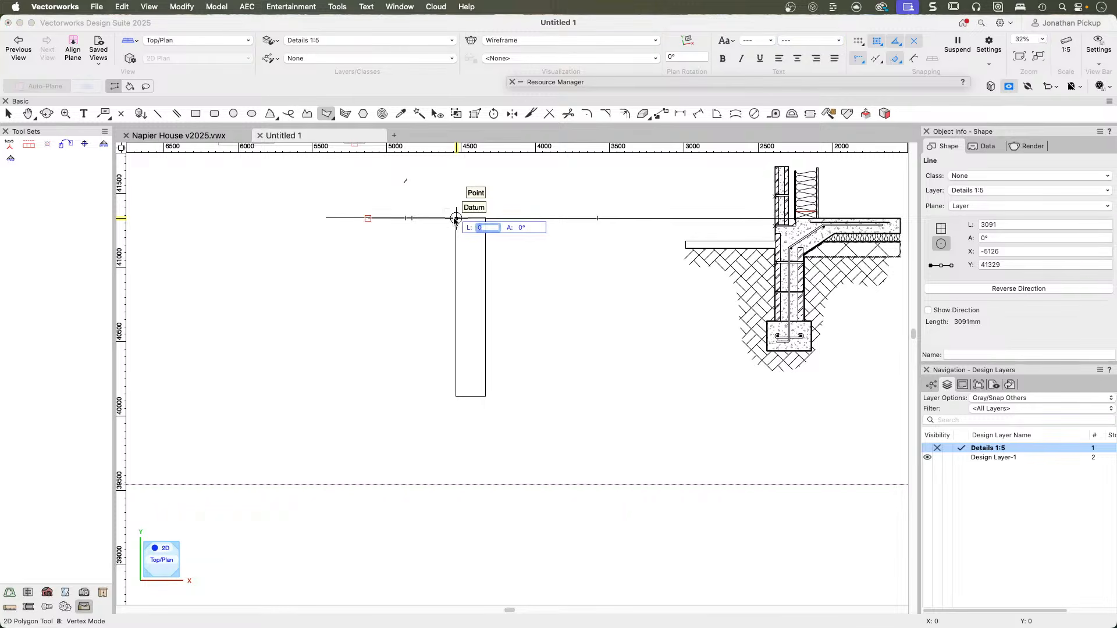
{"action": "key", "text": "Tab"}
{"action": "key", "text": "Tab"}
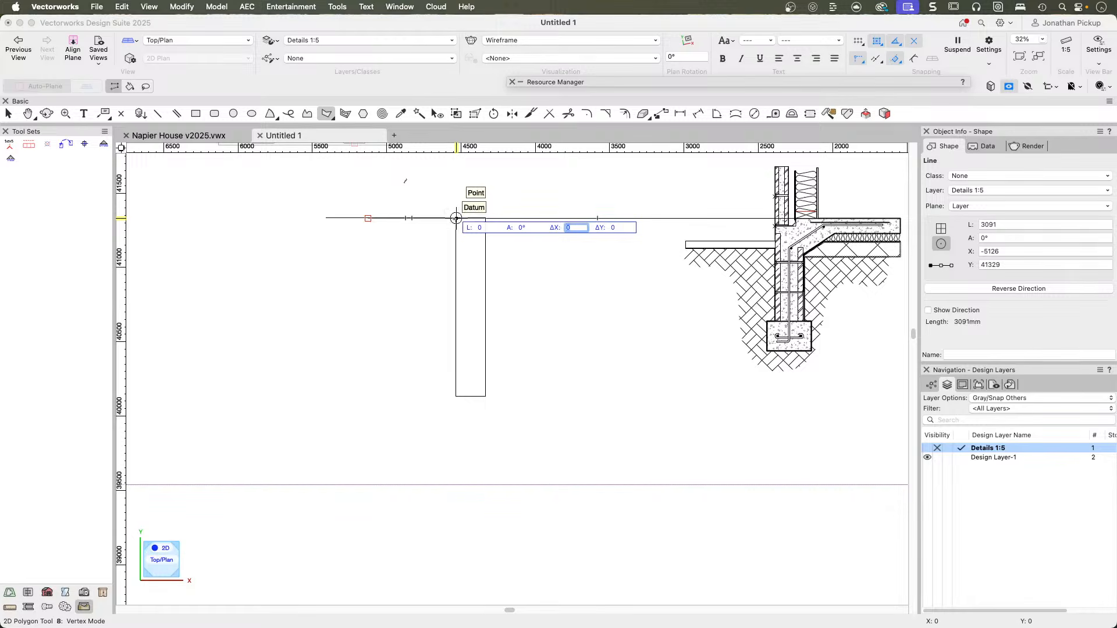
{"action": "key", "text": "Tab"}
{"action": "type", "text": "-150"}
{"action": "key", "text": "Tab"}
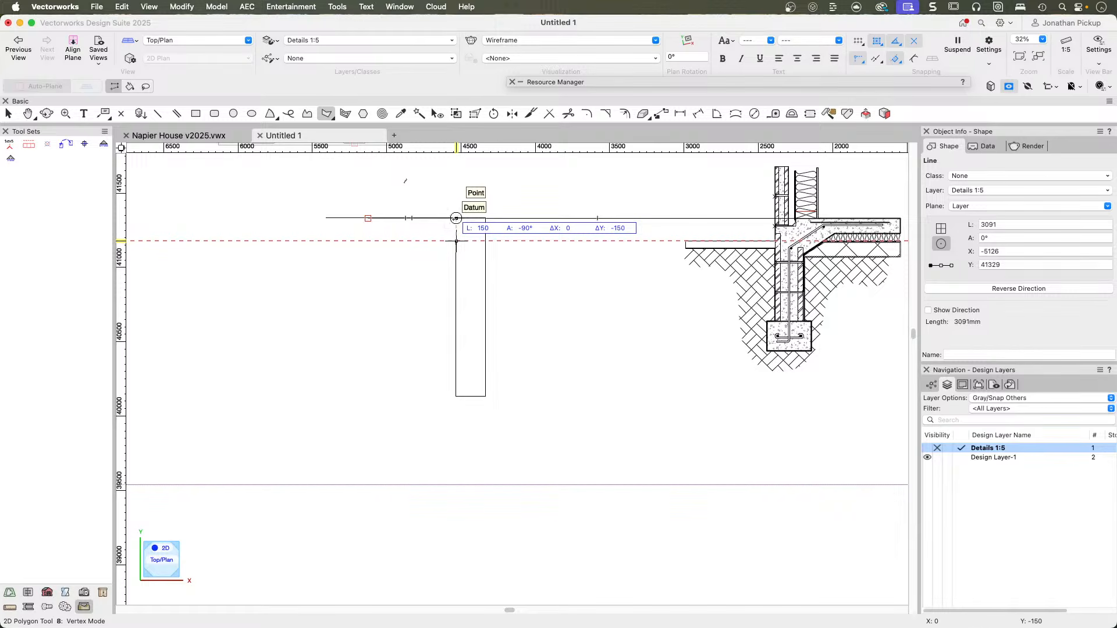
{"action": "key", "text": "Return"}
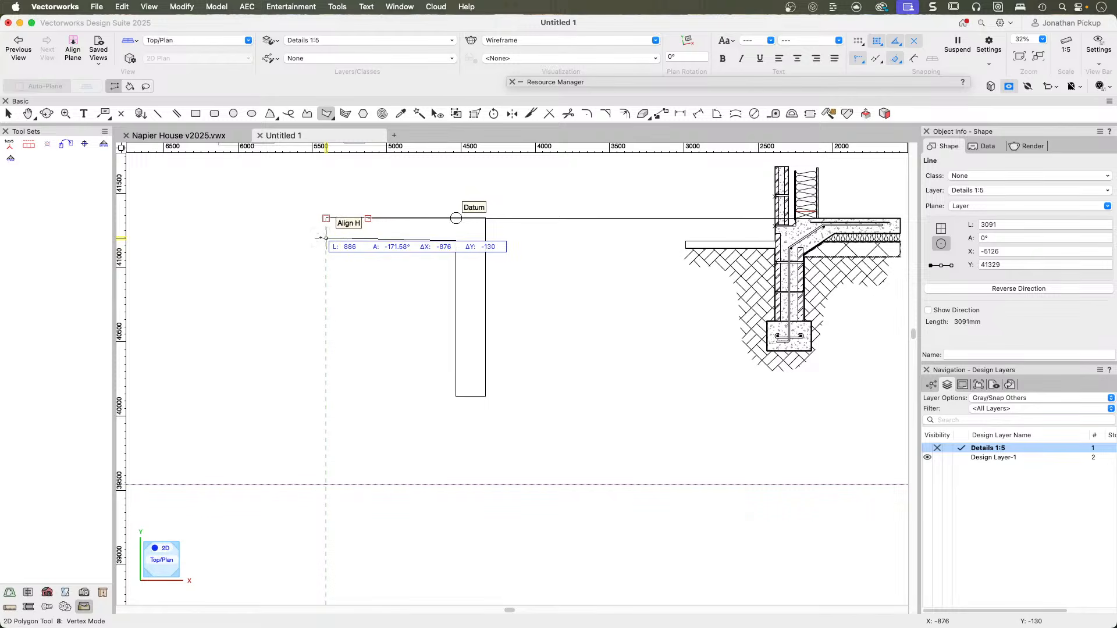
Draw the slab underside horizontally about 876 mm until it aligns with the top edge's outer end, and finish the polygon open.
{"action": "key", "text": "Tab"}
{"action": "key", "text": "Tab"}
{"action": "type", "text": "-180"}
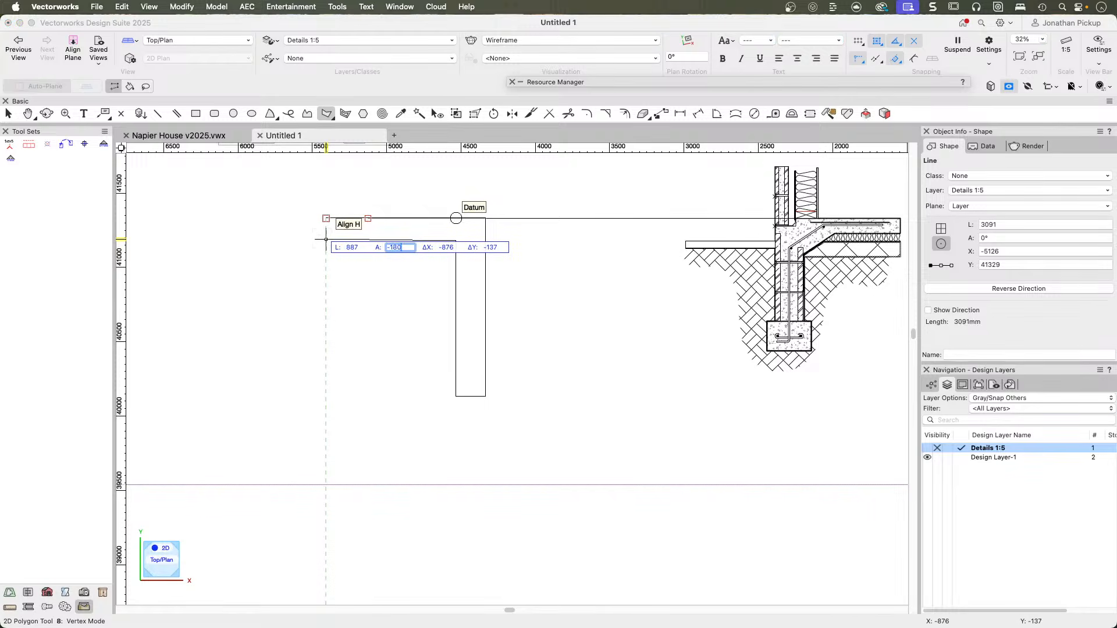
{"action": "key", "text": "Return"}
{"action": "left_click", "coordinate": [326, 218]}
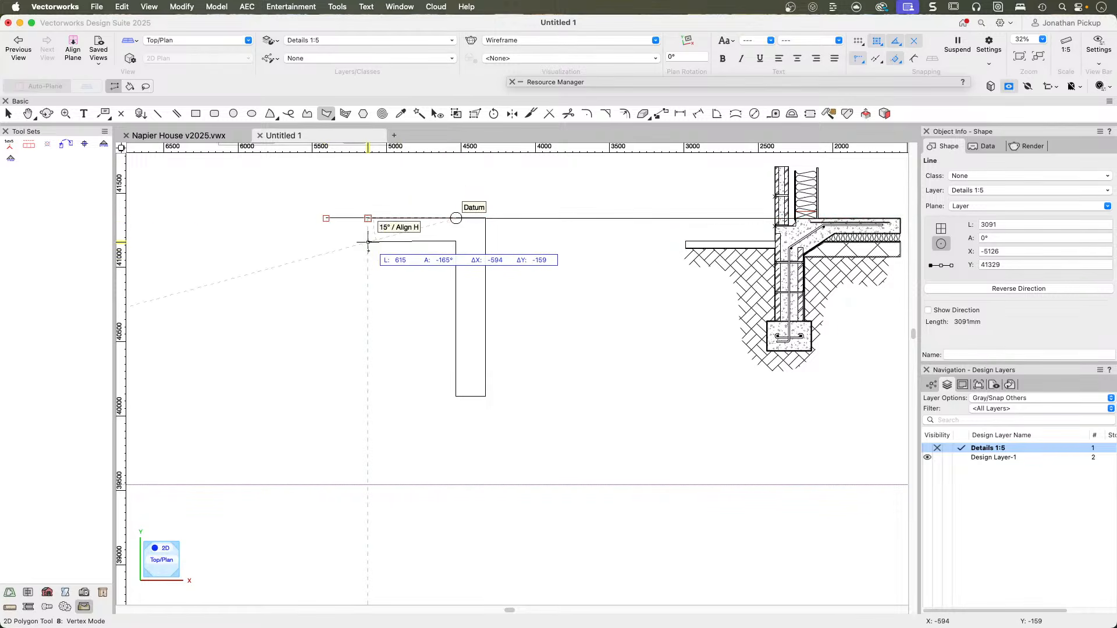
{"action": "left_click", "coordinate": [456, 240]}
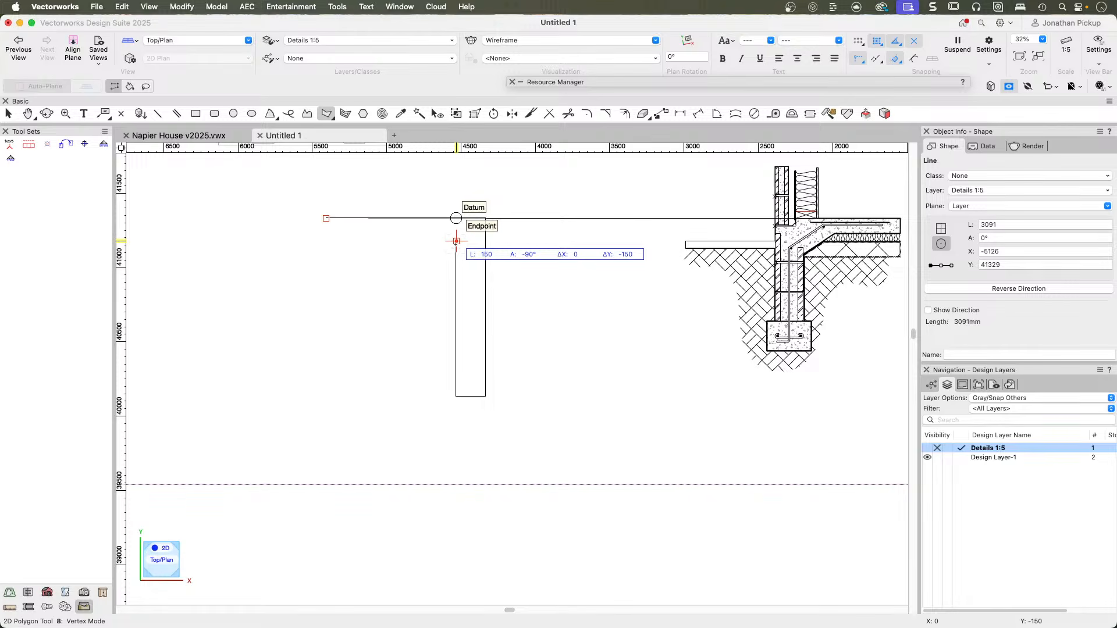
{"action": "double_click", "coordinate": [325, 240]}
{"action": "key", "text": "x"}
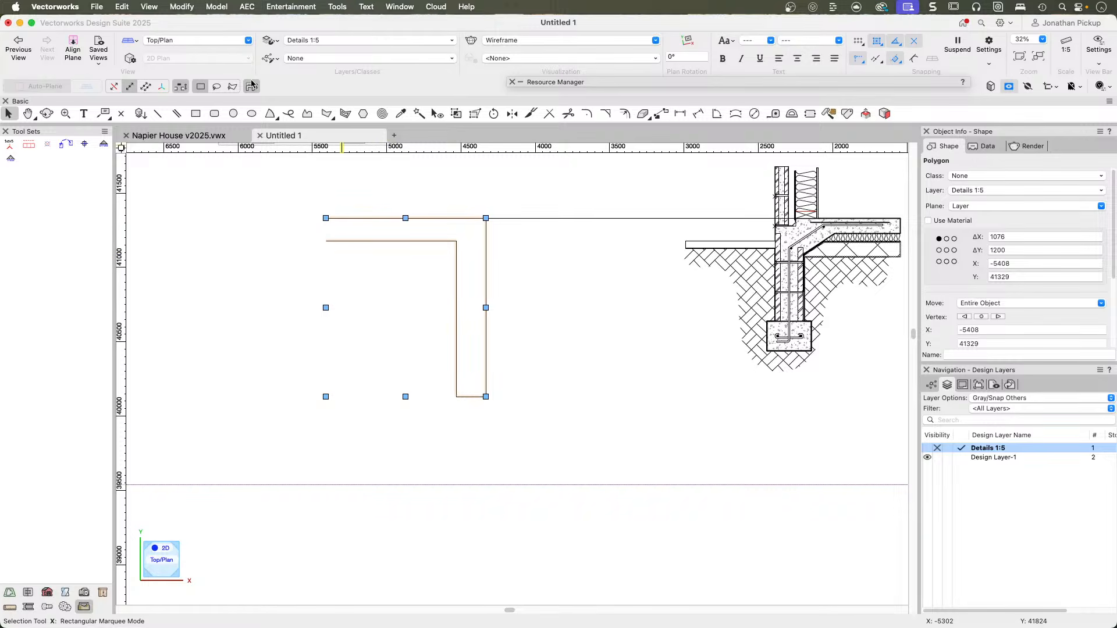
Change the polygon's fill style to Hatch and search the archoncad library hatches for "con".
{"action": "left_click_drag", "start_coordinate": [344, 1], "coordinate": [163, 161]}
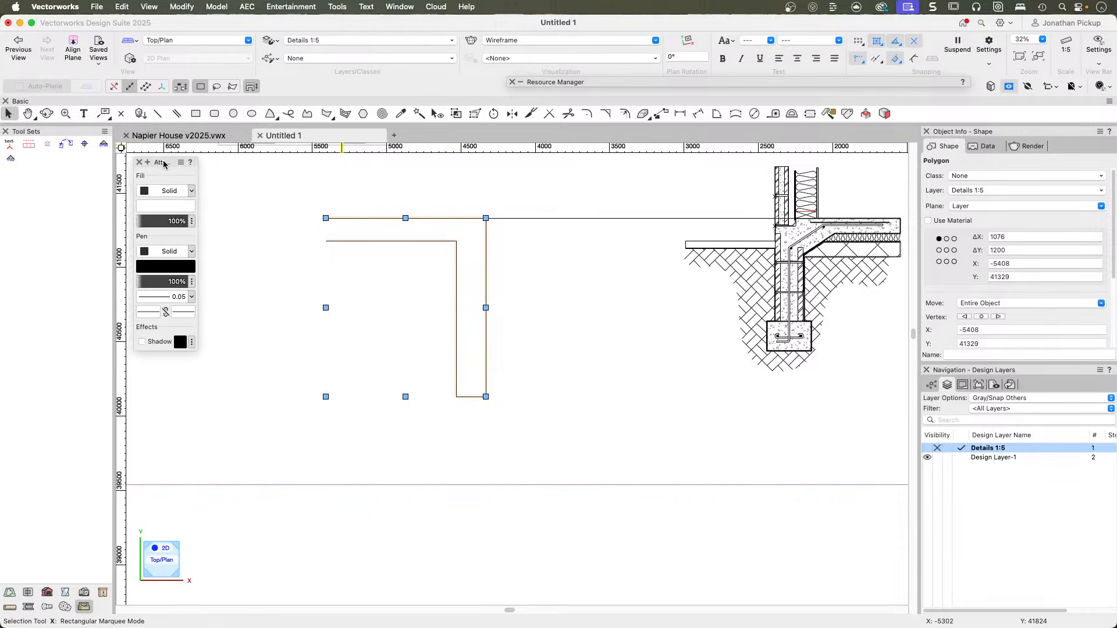
{"action": "left_click", "coordinate": [169, 191]}
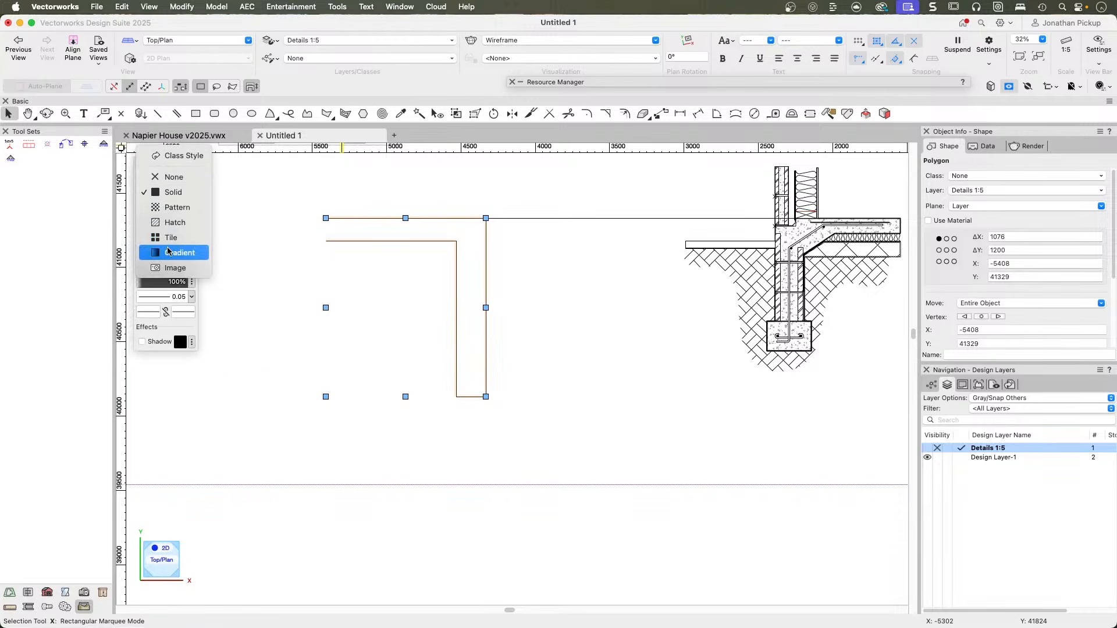
{"action": "left_click", "coordinate": [168, 222]}
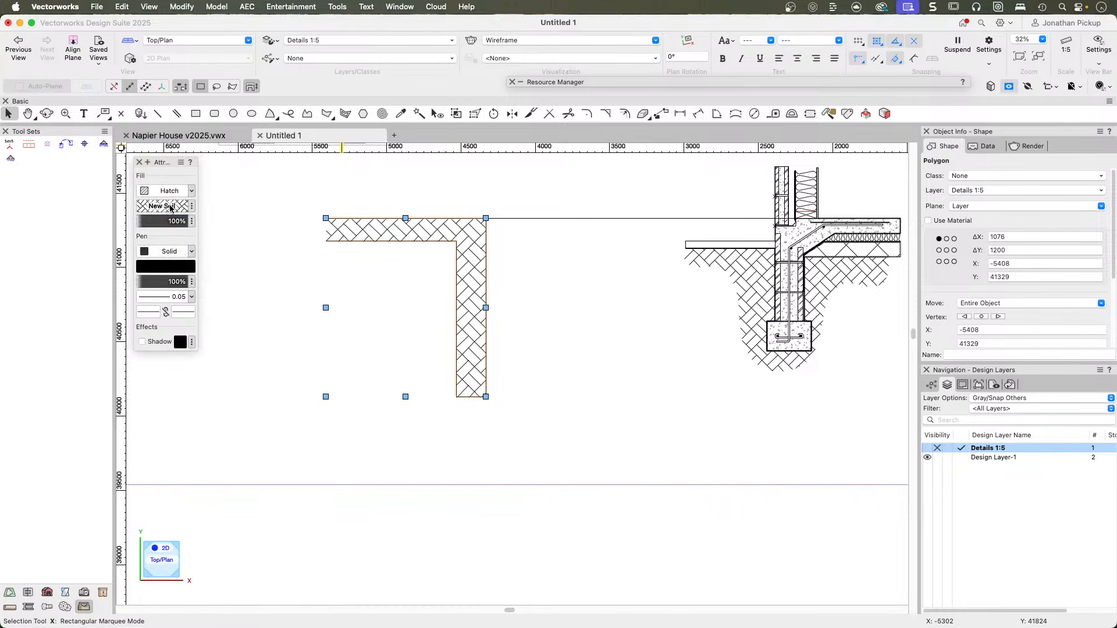
{"action": "left_click", "coordinate": [171, 207]}
{"action": "type", "text": "con"}
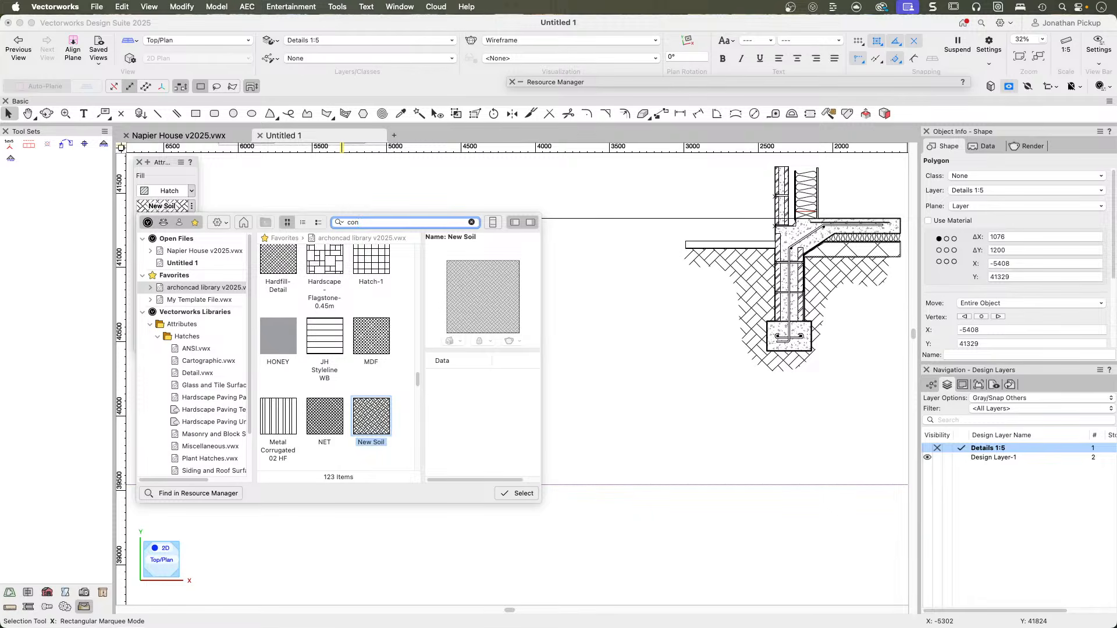
{"action": "key", "text": "Return"}
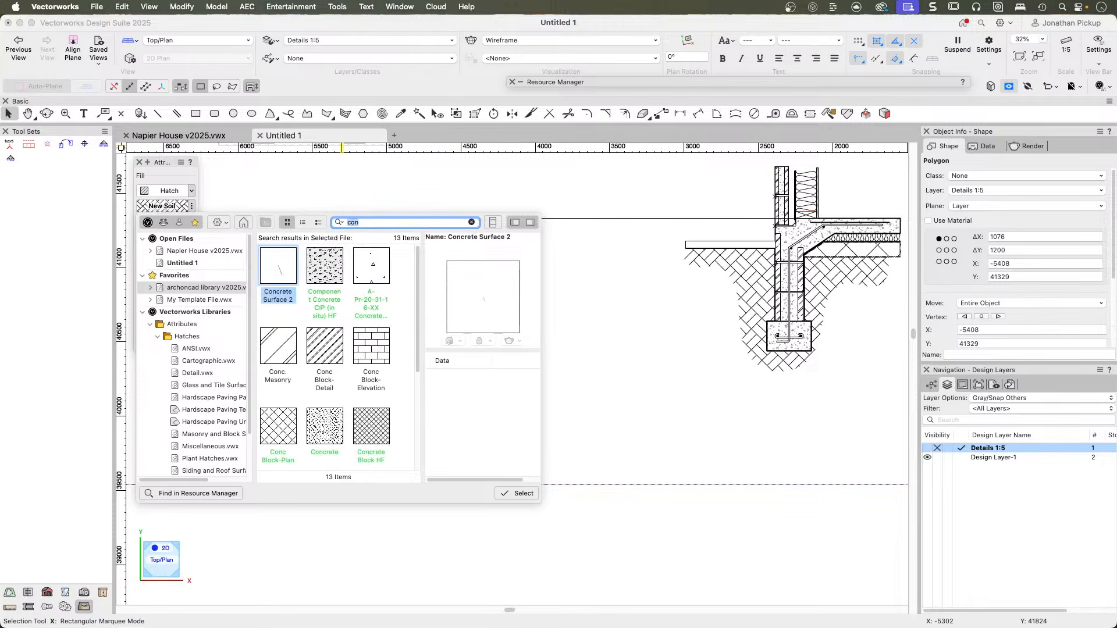
Search the Untitled 1 file's hatches for "conc" and fill the polygon with Concrete-1.
{"action": "left_click", "coordinate": [185, 263]}
{"action": "left_click", "coordinate": [377, 222]}
{"action": "type", "text": "conc"}
{"action": "key", "text": "Return"}
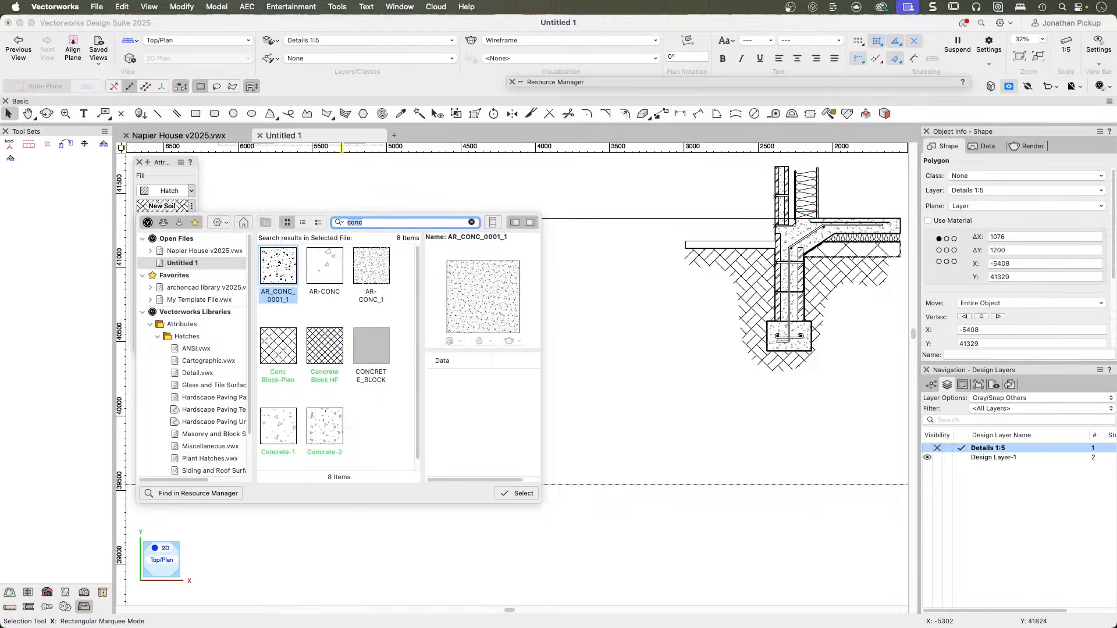
{"action": "left_click", "coordinate": [279, 431]}
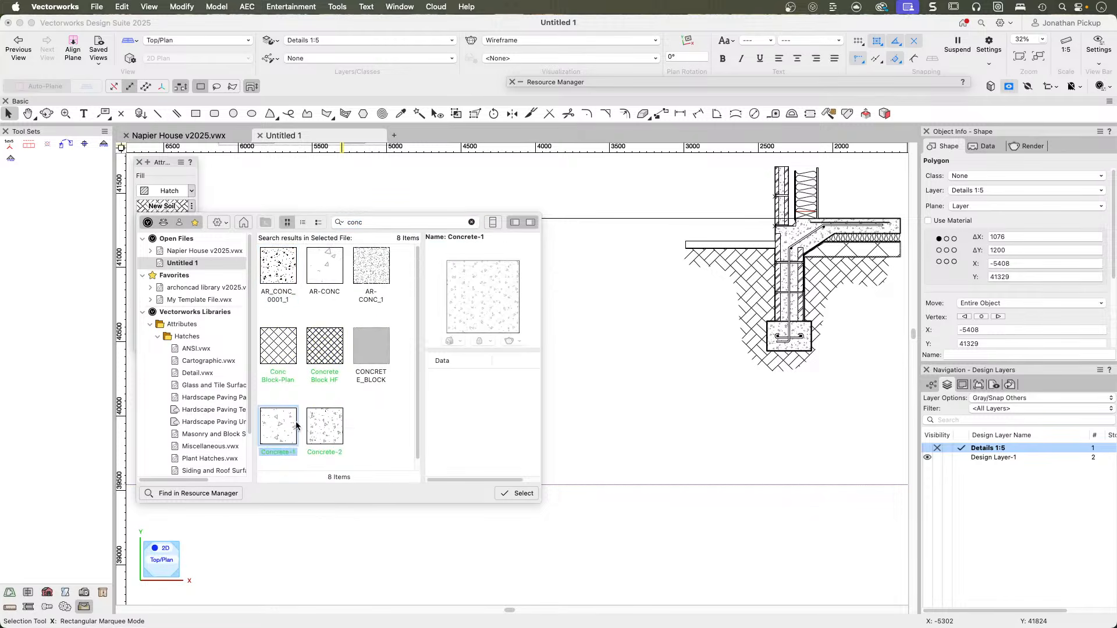
{"action": "left_click", "coordinate": [524, 495]}
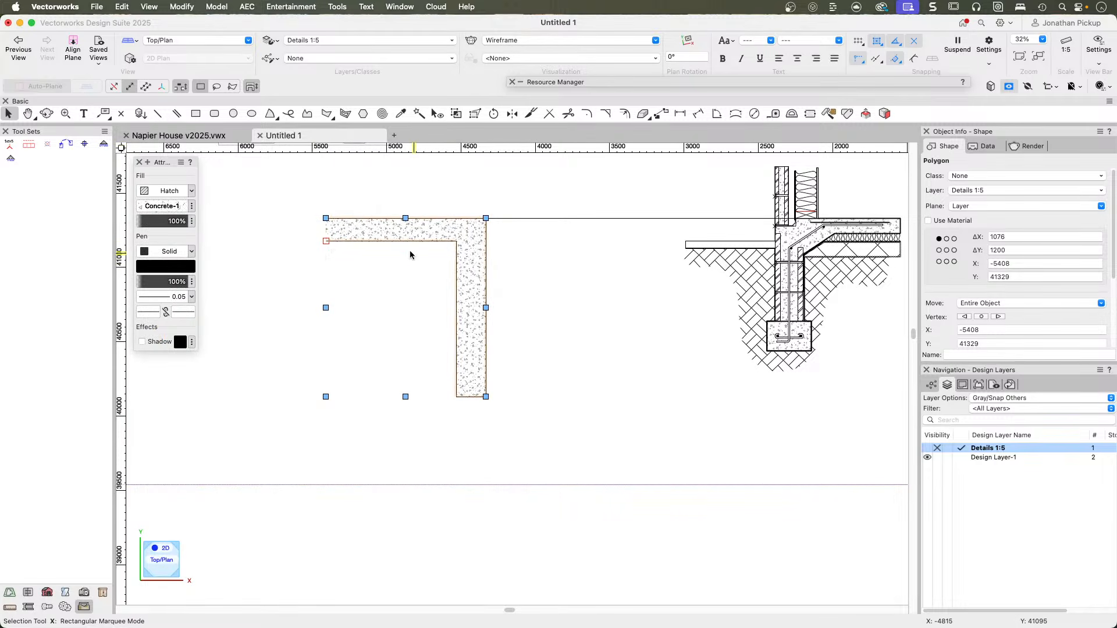
Try the Concrete-2 hatch on the polygon and undo the fill change.
{"action": "left_click", "coordinate": [163, 206]}
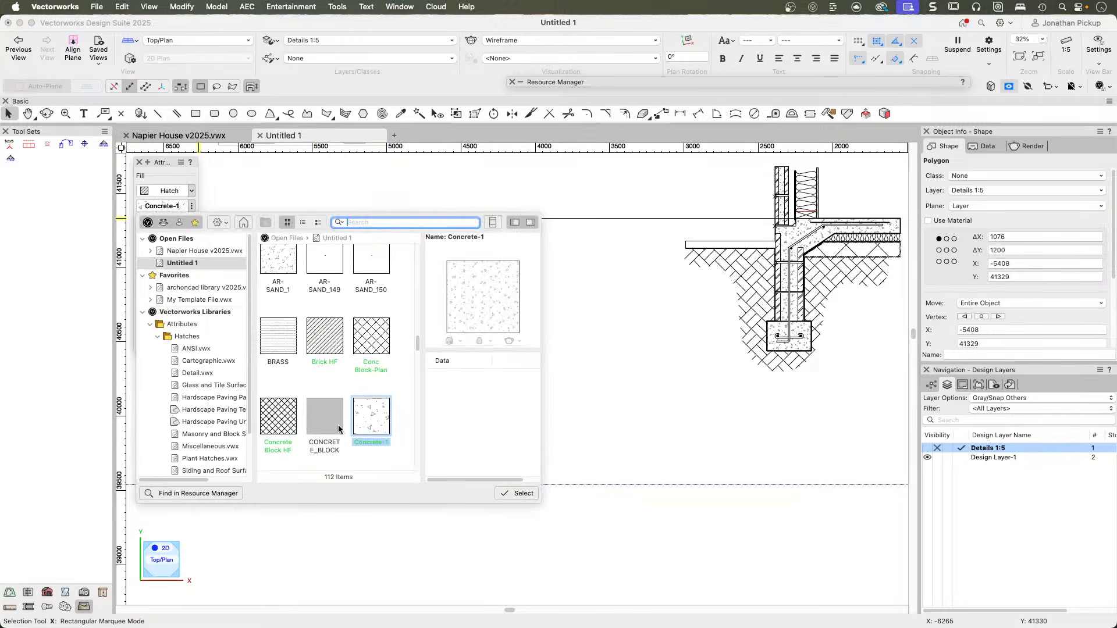
{"action": "scroll", "coordinate": [339, 431], "scroll_direction": "down", "scroll_amount": 2}
{"action": "left_click", "coordinate": [276, 449]}
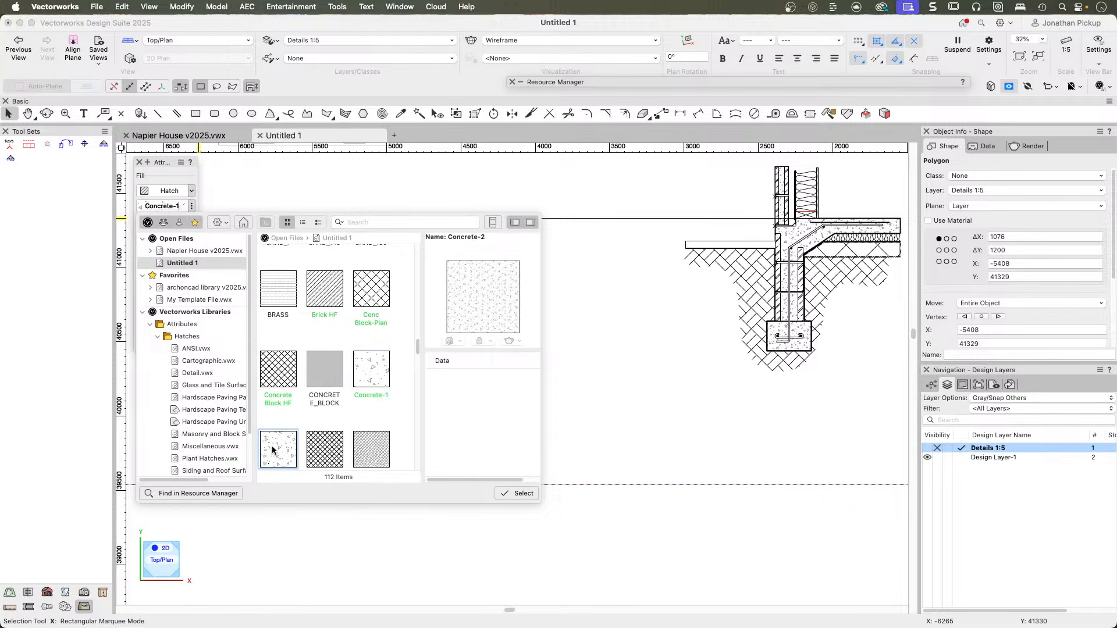
{"action": "double_click", "coordinate": [274, 449]}
{"action": "left_click", "coordinate": [167, 191]}
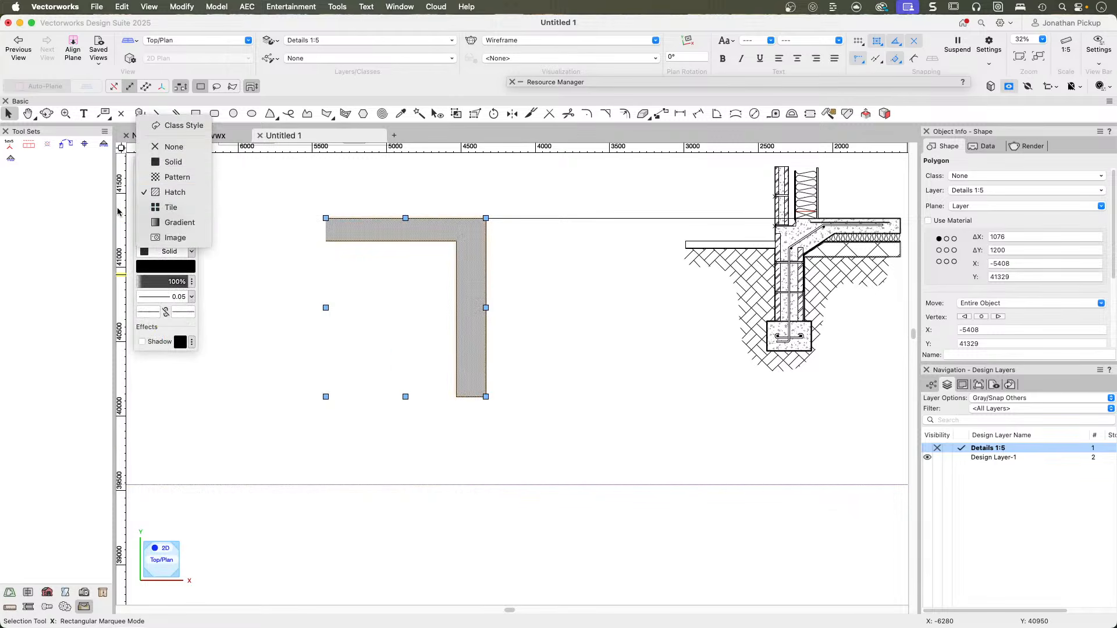
{"action": "left_click", "coordinate": [262, 195]}
{"action": "key", "text": "super+z"}
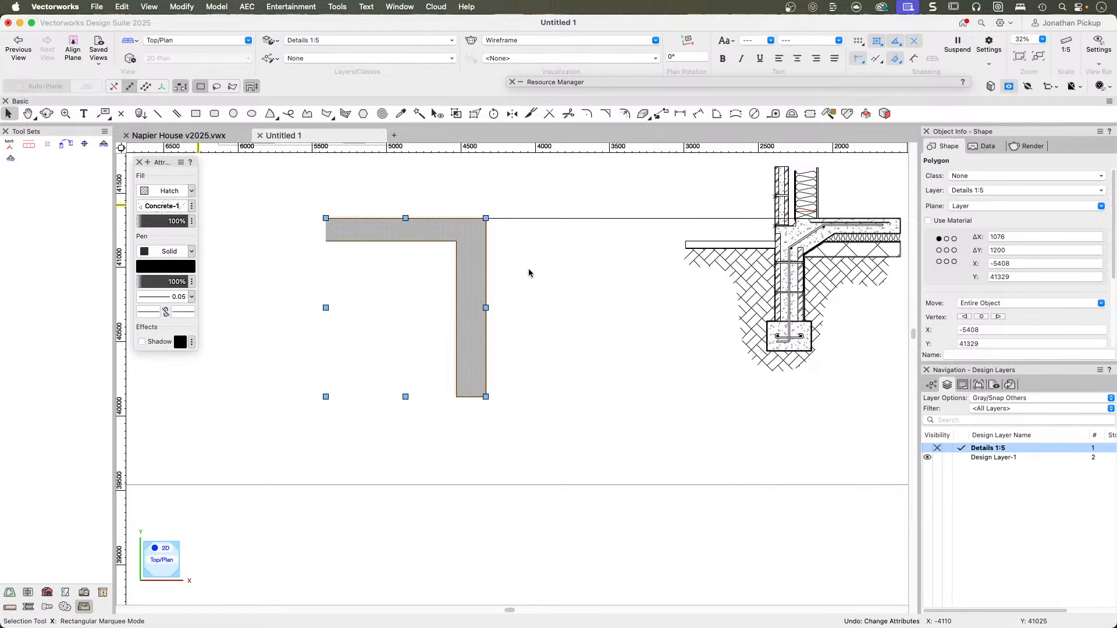
Set the concrete polygon's pen line thickness to 0.50.
{"action": "scroll", "coordinate": [462, 267], "scroll_direction": "up", "scroll_amount": 4}
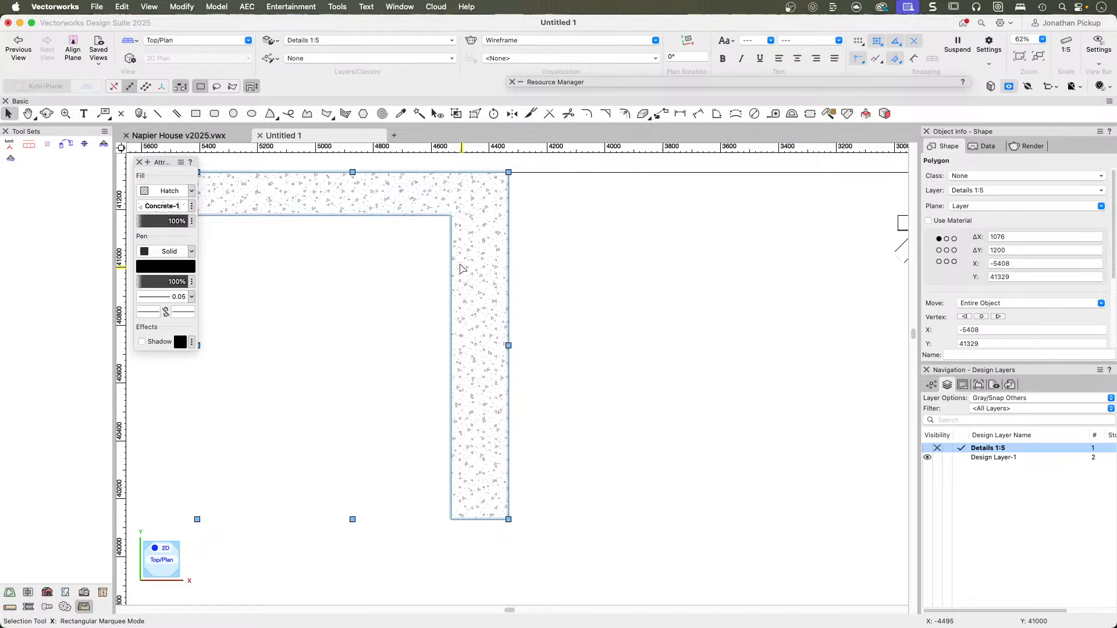
{"action": "scroll", "coordinate": [460, 268], "scroll_direction": "up", "scroll_amount": 5}
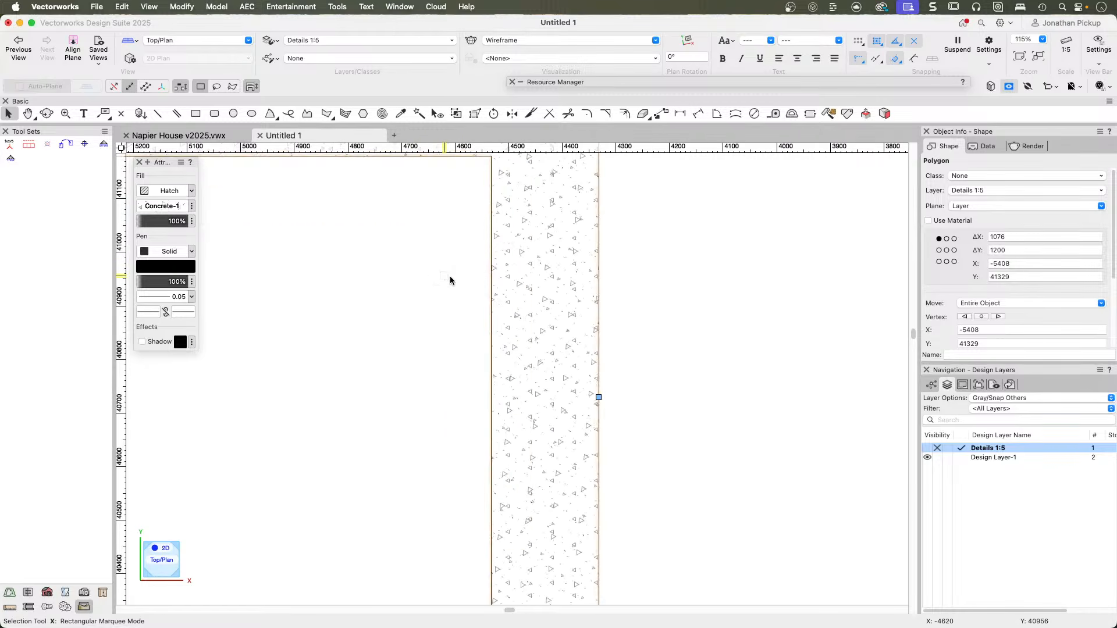
{"action": "left_click", "coordinate": [173, 299]}
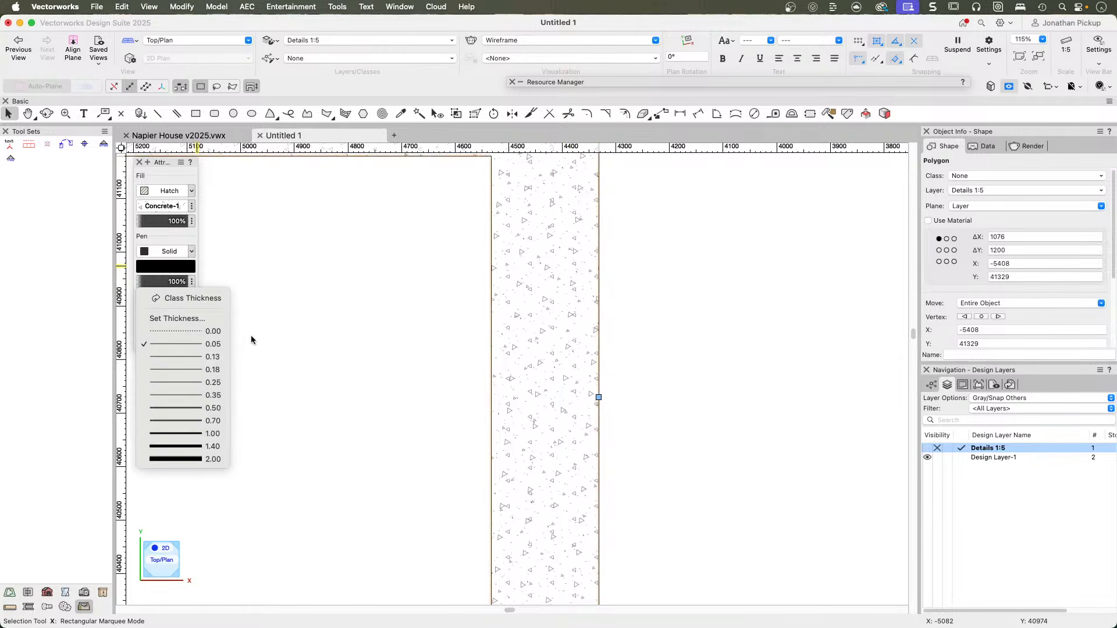
{"action": "left_click", "coordinate": [204, 406]}
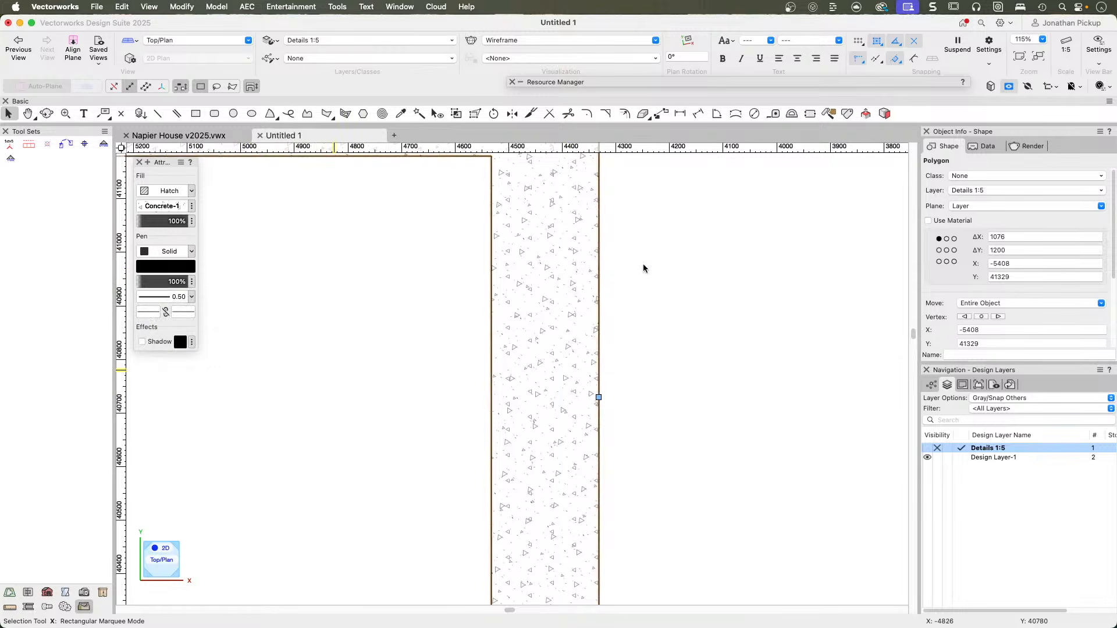
Examine the Concrete-1 hatch and outline of the polygon around the slab and foundation corner, close up and as a whole.
{"action": "scroll", "coordinate": [606, 291], "scroll_direction": "down", "scroll_amount": 1}
{"action": "middle_click_drag", "start_coordinate": [605, 292], "coordinate": [562, 373]}
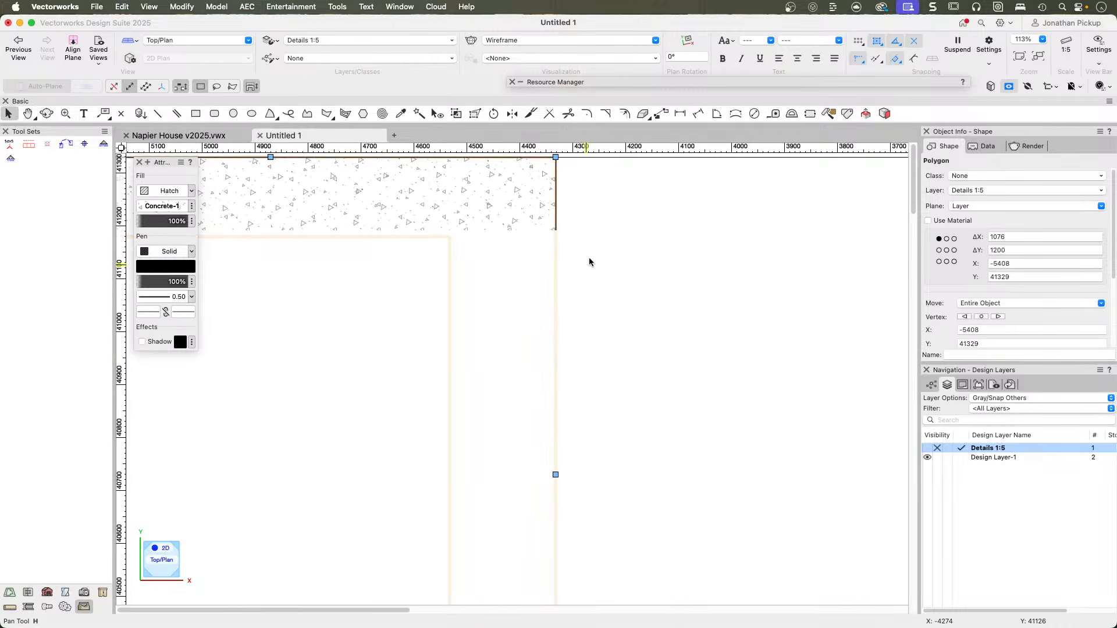
{"action": "middle_click_drag", "start_coordinate": [596, 242], "coordinate": [613, 260]}
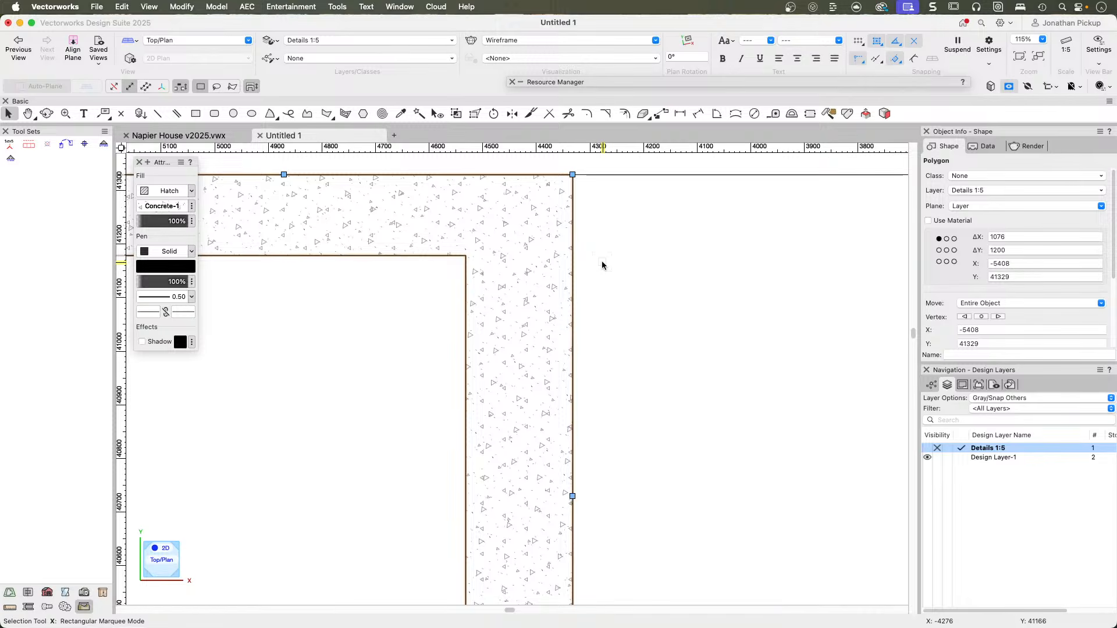
{"action": "key", "text": "grave"}
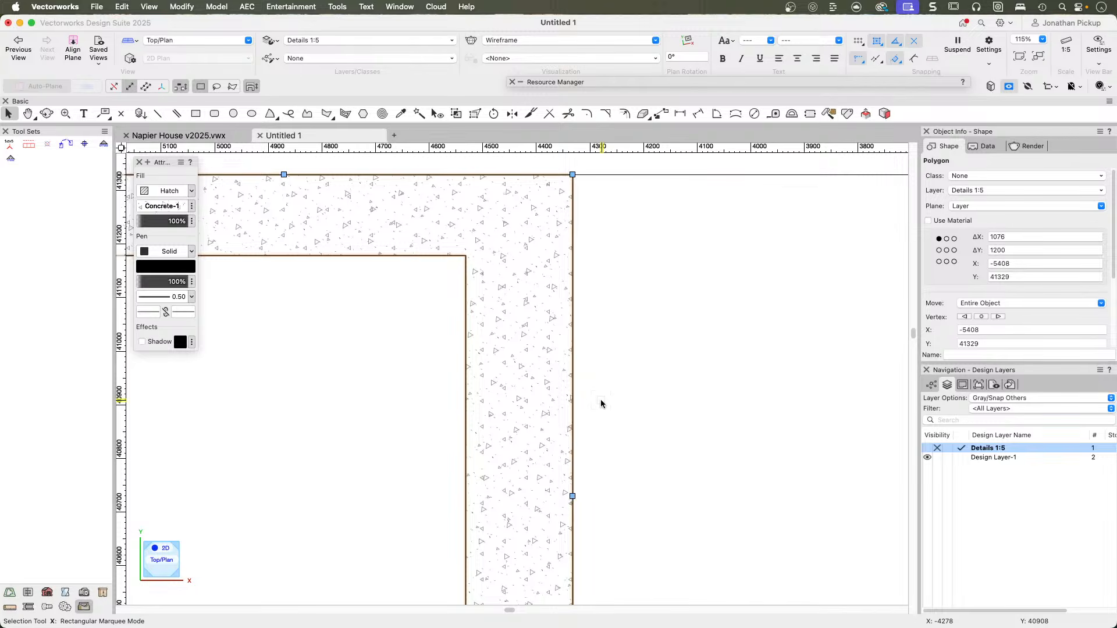
{"action": "scroll", "coordinate": [495, 236], "scroll_direction": "up", "scroll_amount": 5}
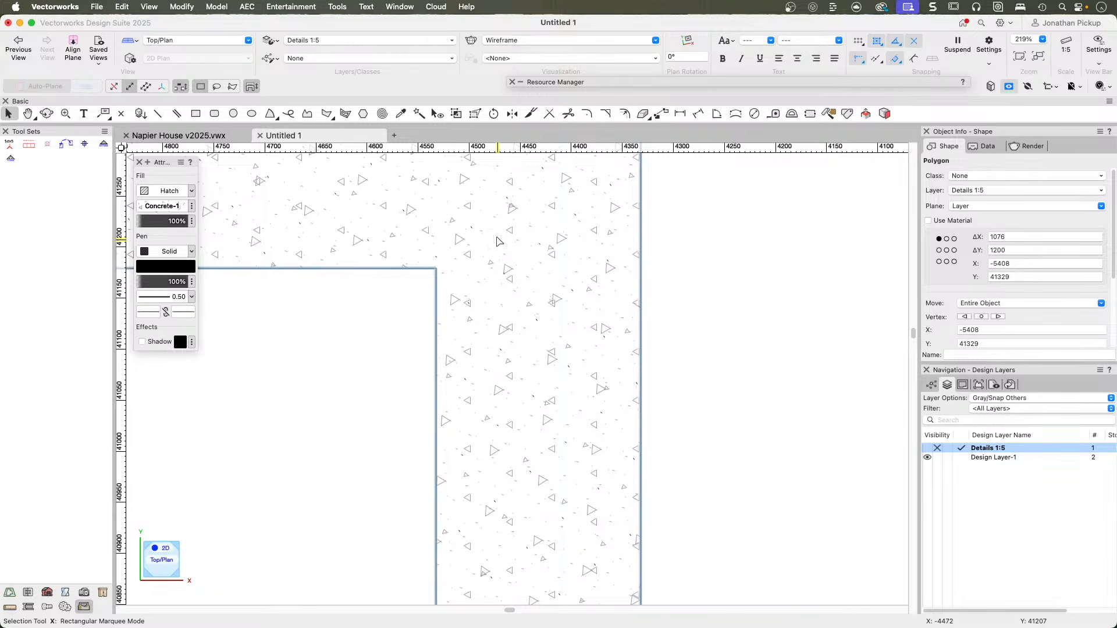
{"action": "scroll", "coordinate": [497, 240], "scroll_direction": "down", "scroll_amount": 8}
{"action": "key", "text": "h"}
{"action": "middle_click_drag", "start_coordinate": [518, 249], "coordinate": [531, 269]}
{"action": "scroll", "coordinate": [532, 268], "scroll_direction": "down", "scroll_amount": 1}
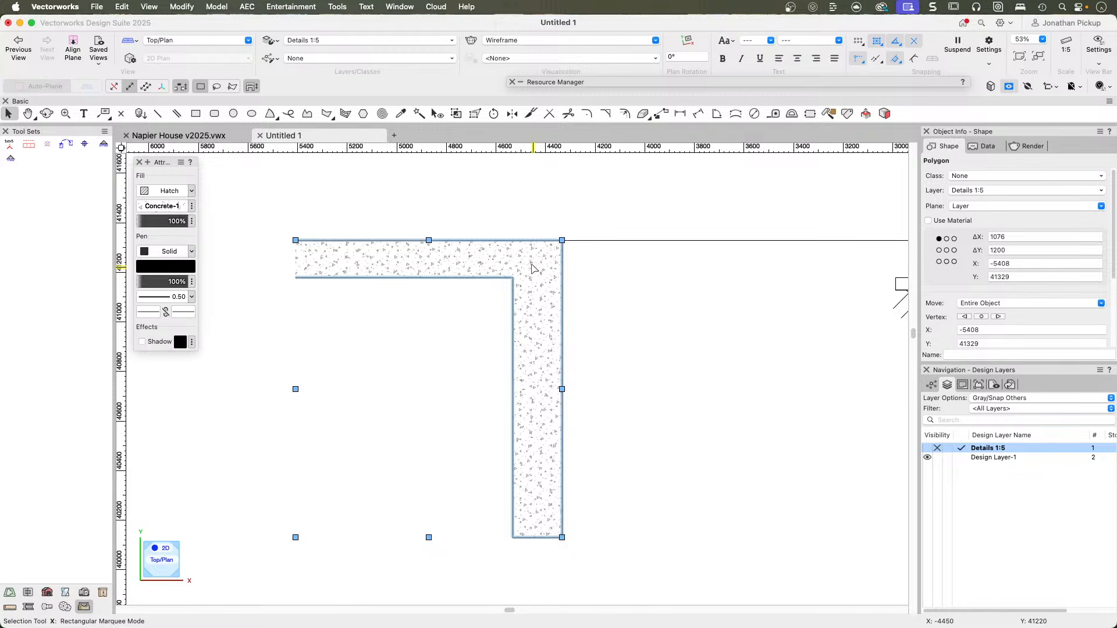
{"action": "key", "text": "grave"}
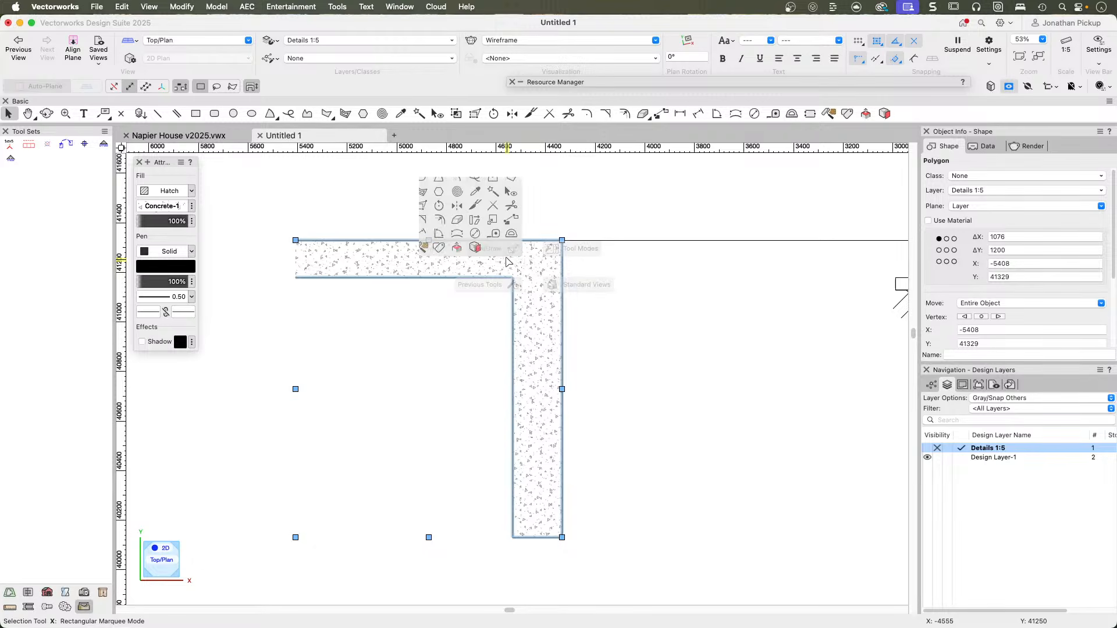
{"action": "left_click", "coordinate": [693, 283]}
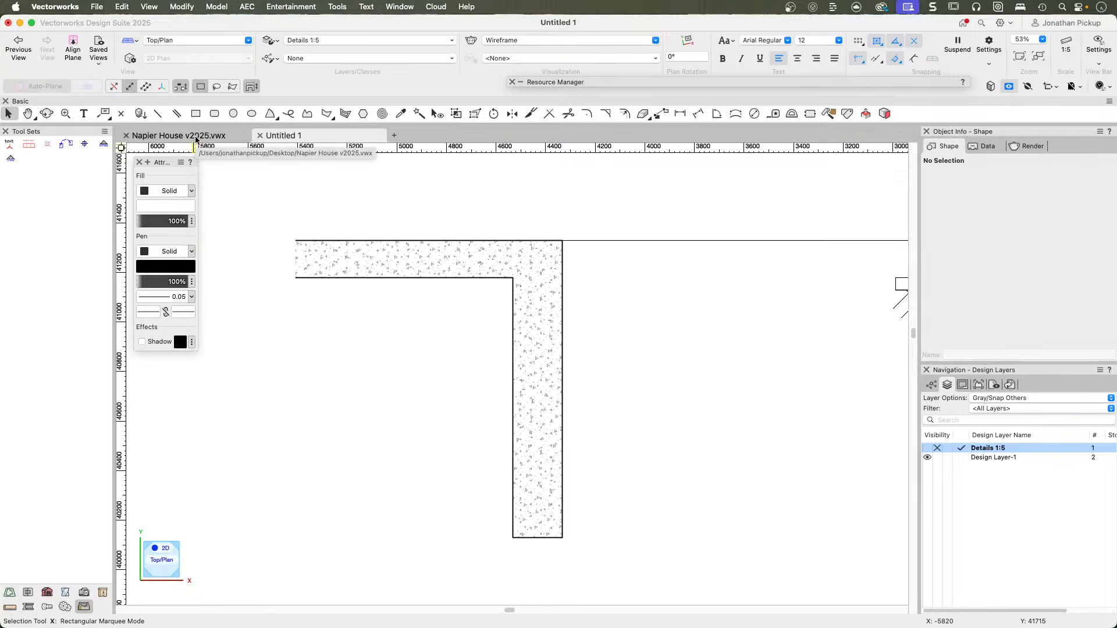
Filter the document's class list by "detail" and collapse the Cladding group under Detail.
{"action": "left_click", "coordinate": [627, 83]}
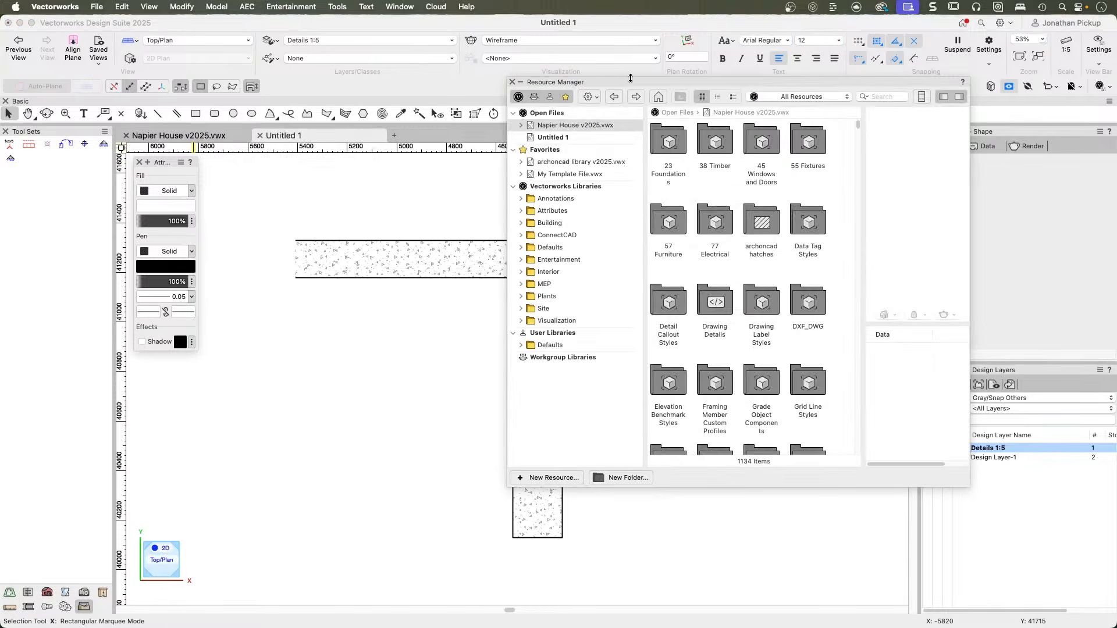
{"action": "left_click", "coordinate": [1018, 510]}
{"action": "left_click", "coordinate": [931, 385]}
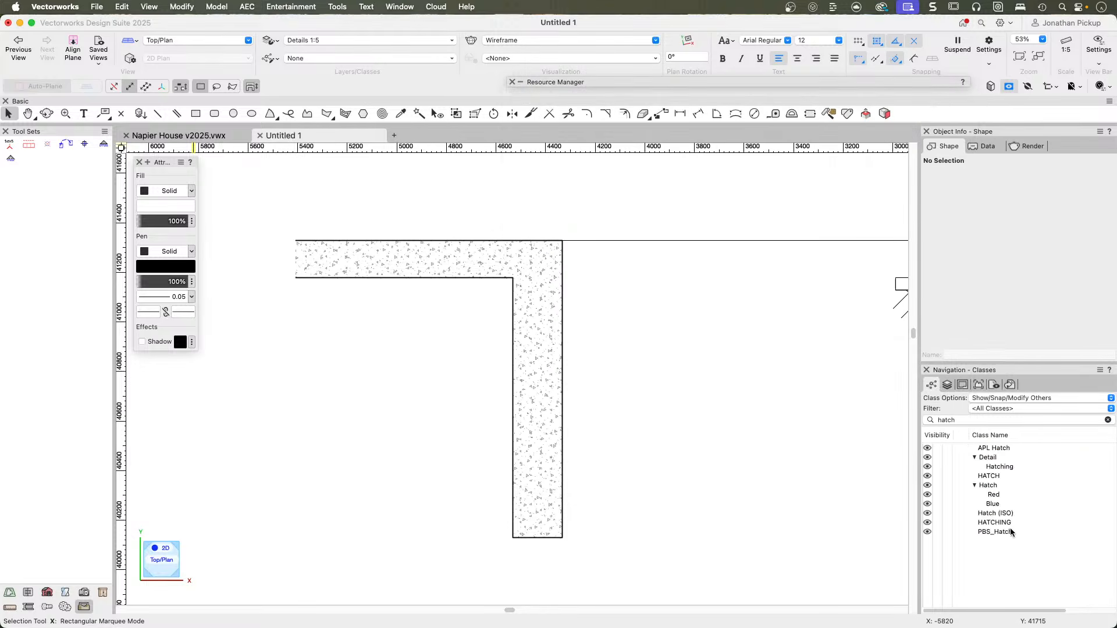
{"action": "left_click", "coordinate": [1107, 420]}
{"action": "type", "text": "deta"}
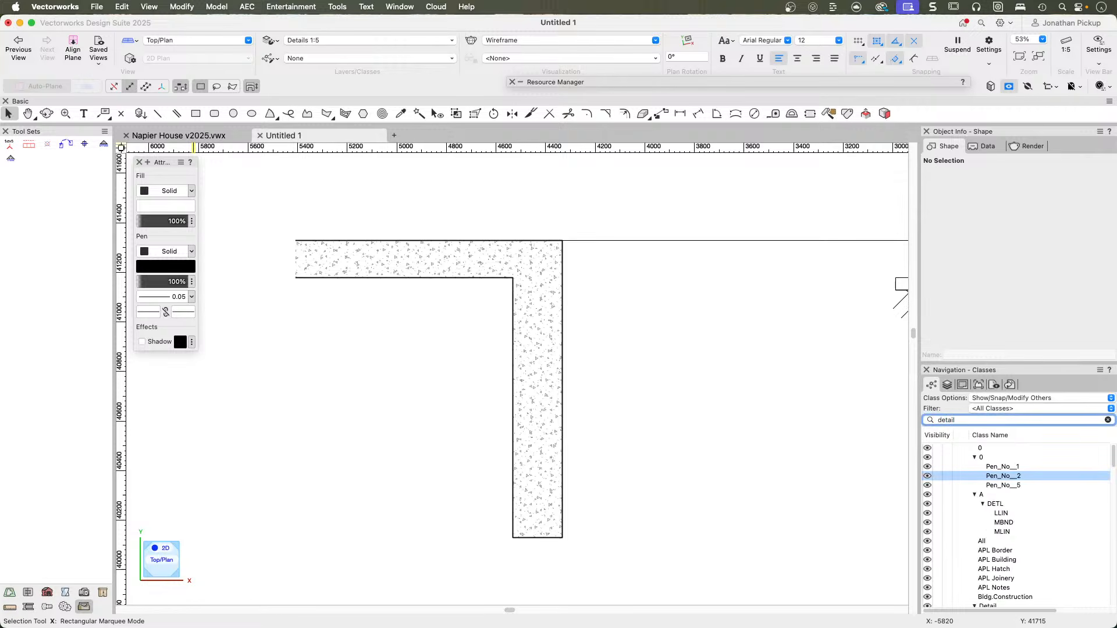
{"action": "type", "text": "il"}
{"action": "key", "text": "Return"}
{"action": "left_click", "coordinate": [982, 466]}
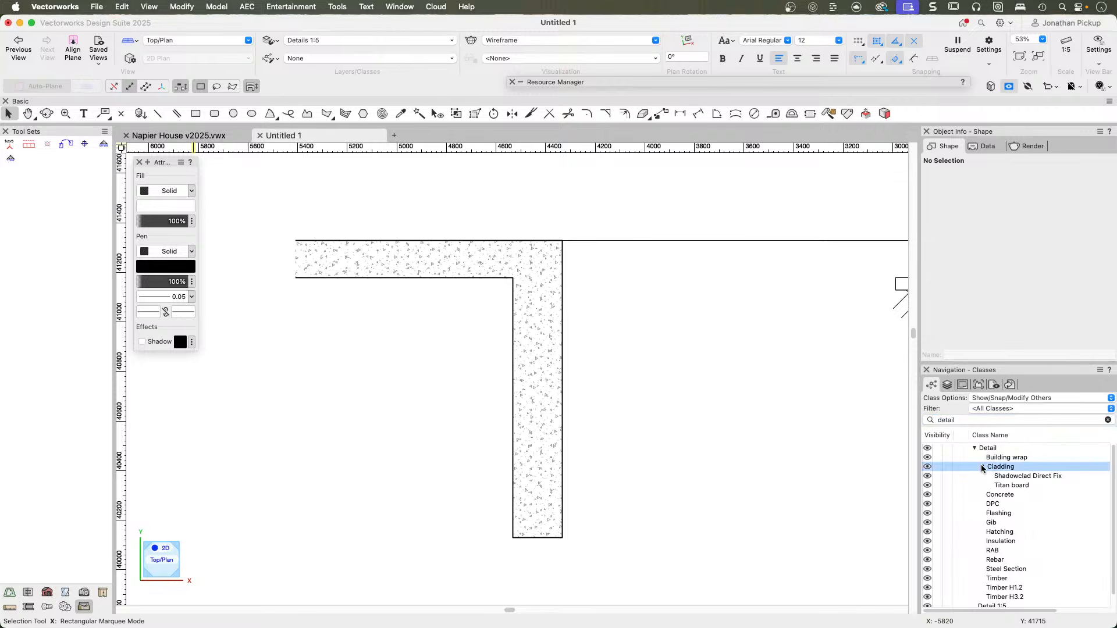
{"action": "left_click", "coordinate": [489, 234]}
{"action": "left_click", "coordinate": [705, 255]}
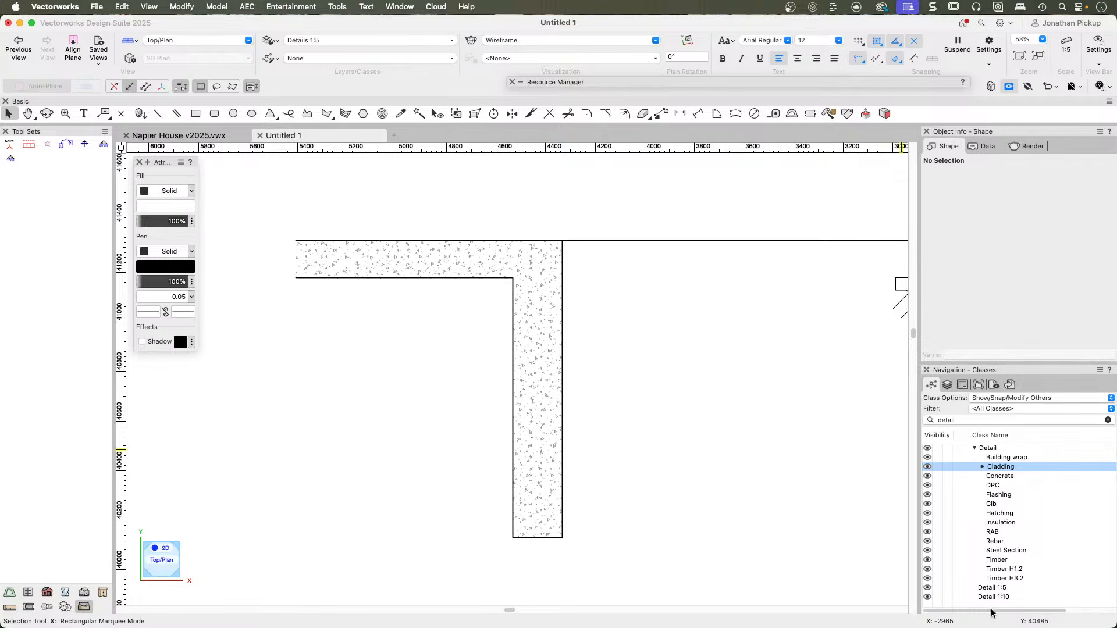
Set the slab and foundation polygon's fill style to Solid and its pen line thickness to 0.05.
{"action": "left_click", "coordinate": [546, 367]}
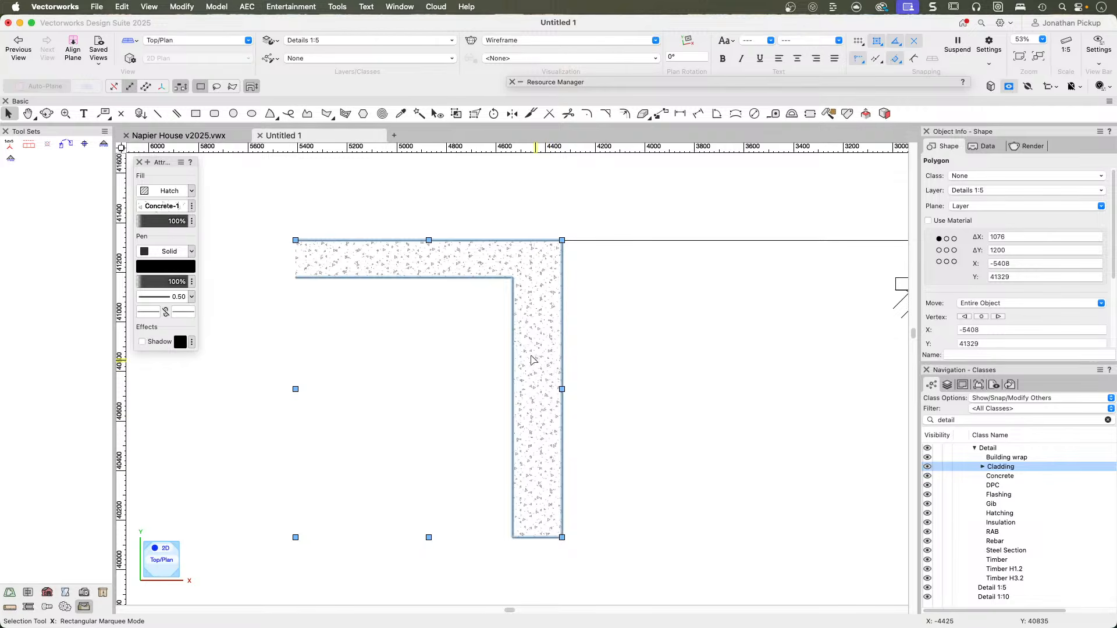
{"action": "left_click", "coordinate": [170, 191]}
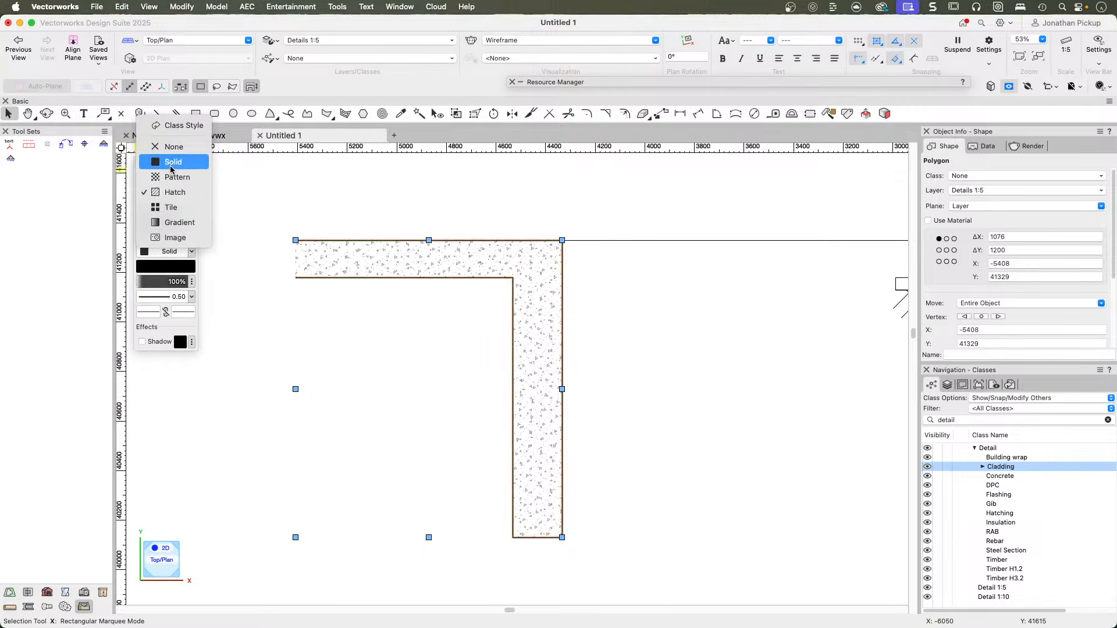
{"action": "left_click", "coordinate": [171, 169]}
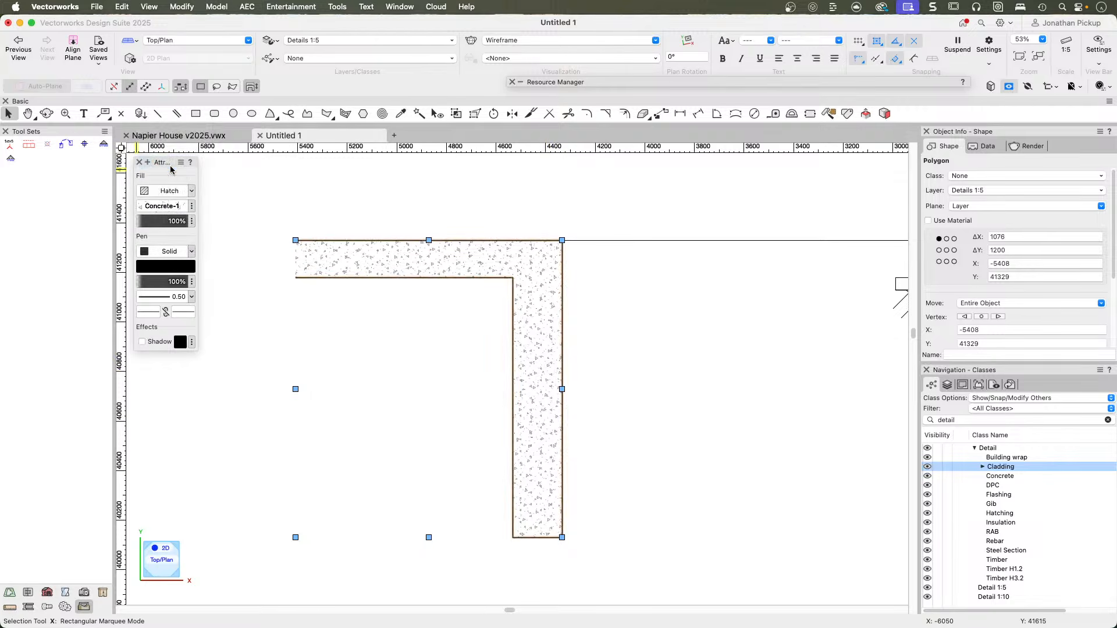
{"action": "left_click", "coordinate": [191, 297]}
{"action": "left_click", "coordinate": [174, 344]}
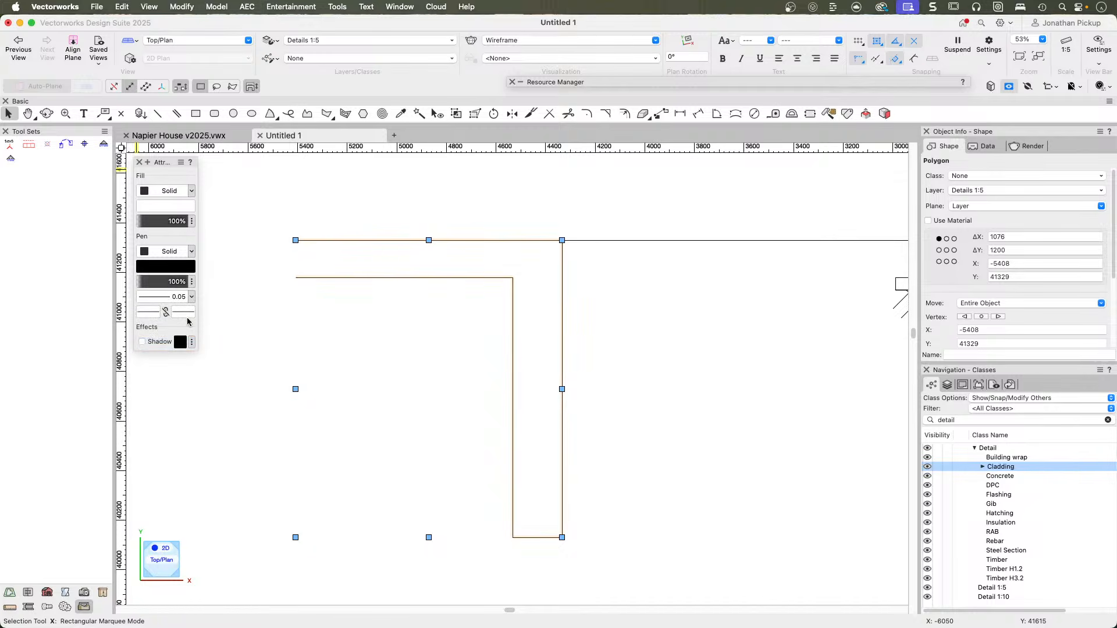
Assign the Detail-Concrete class to the slab and foundation polygon, choosing to always use the new class's graphic attributes.
{"action": "left_click", "coordinate": [983, 466]}
{"action": "left_click", "coordinate": [1002, 495]}
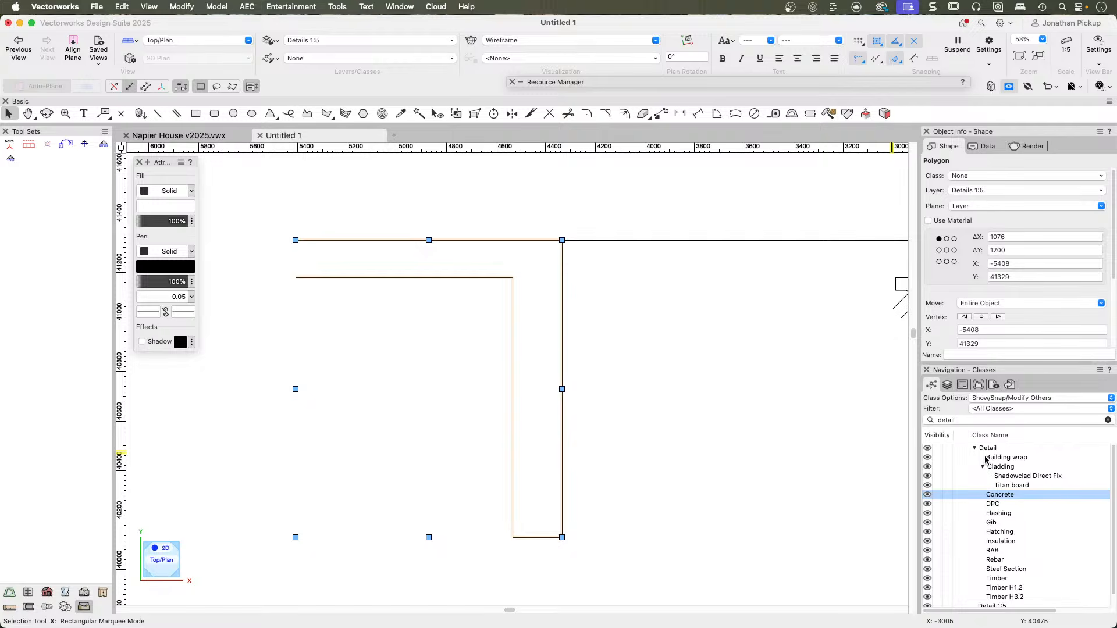
{"action": "right_click", "coordinate": [999, 499]}
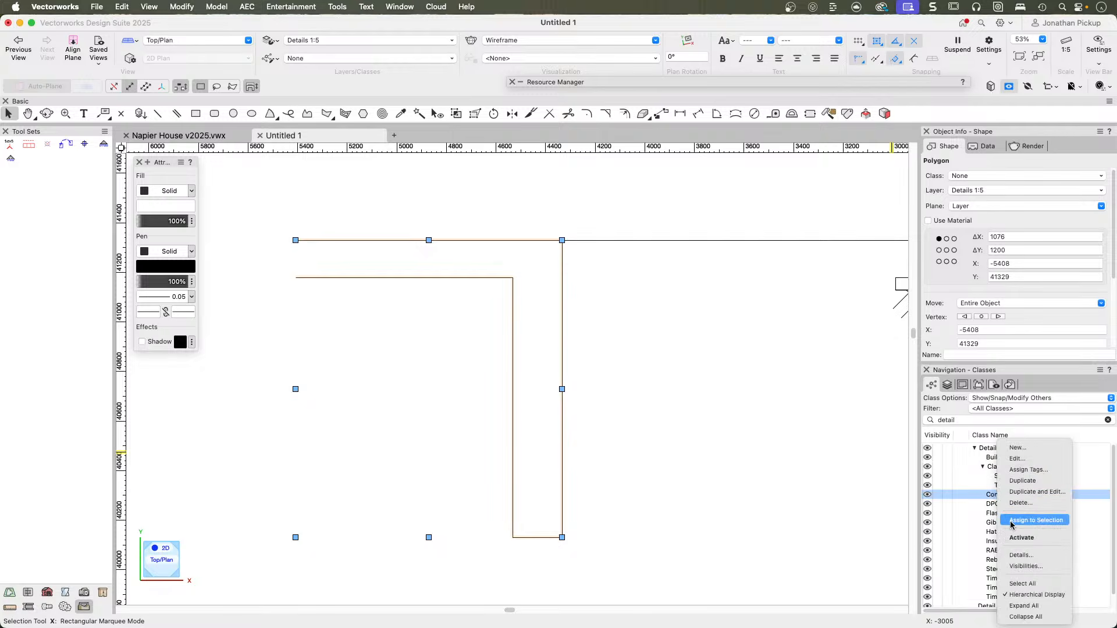
{"action": "left_click", "coordinate": [1035, 520]}
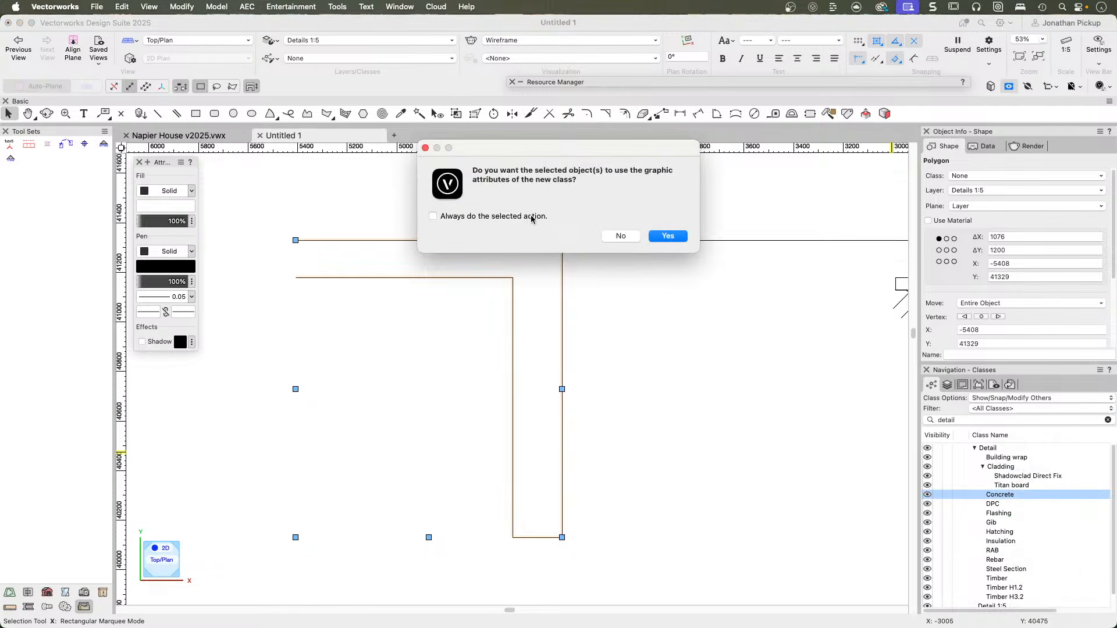
{"action": "left_click", "coordinate": [434, 216]}
{"action": "left_click", "coordinate": [668, 237]}
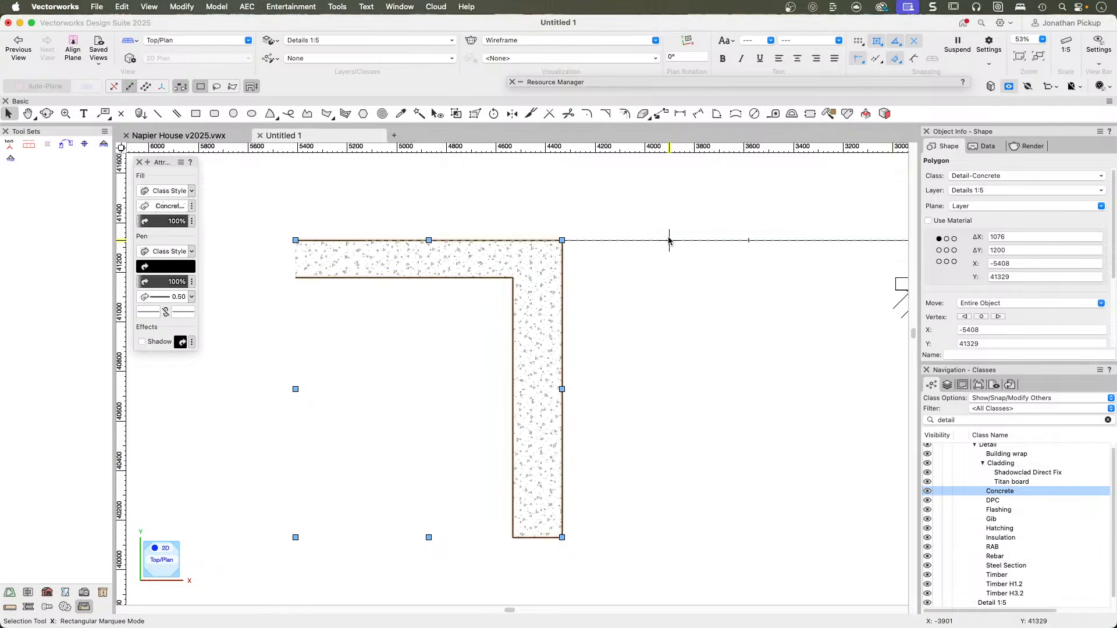
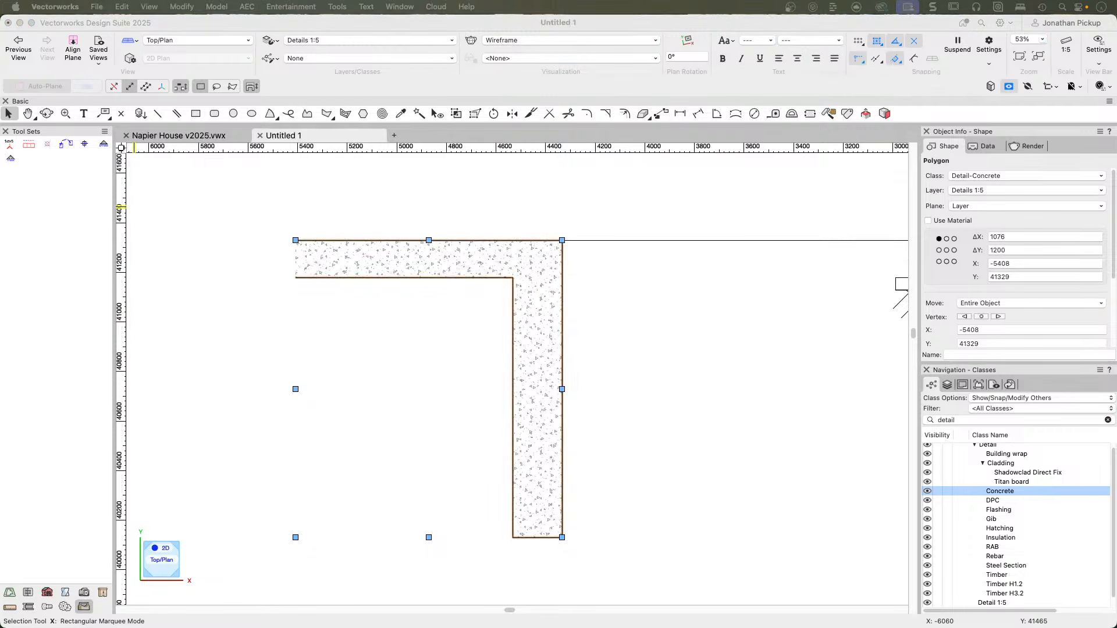
Start a line 2 mm directly above the slab's outer top corner, using that corner as the datum.
{"action": "left_click", "coordinate": [192, 242]}
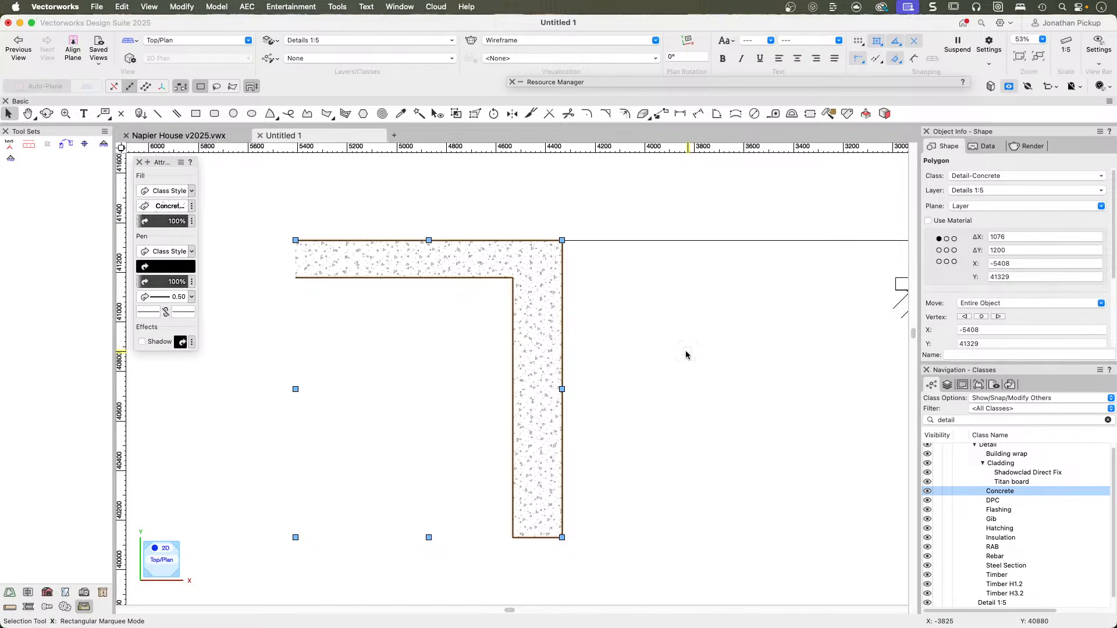
{"action": "scroll", "coordinate": [540, 240], "scroll_direction": "up", "scroll_amount": 1}
{"action": "scroll", "coordinate": [546, 235], "scroll_direction": "up", "scroll_amount": 5}
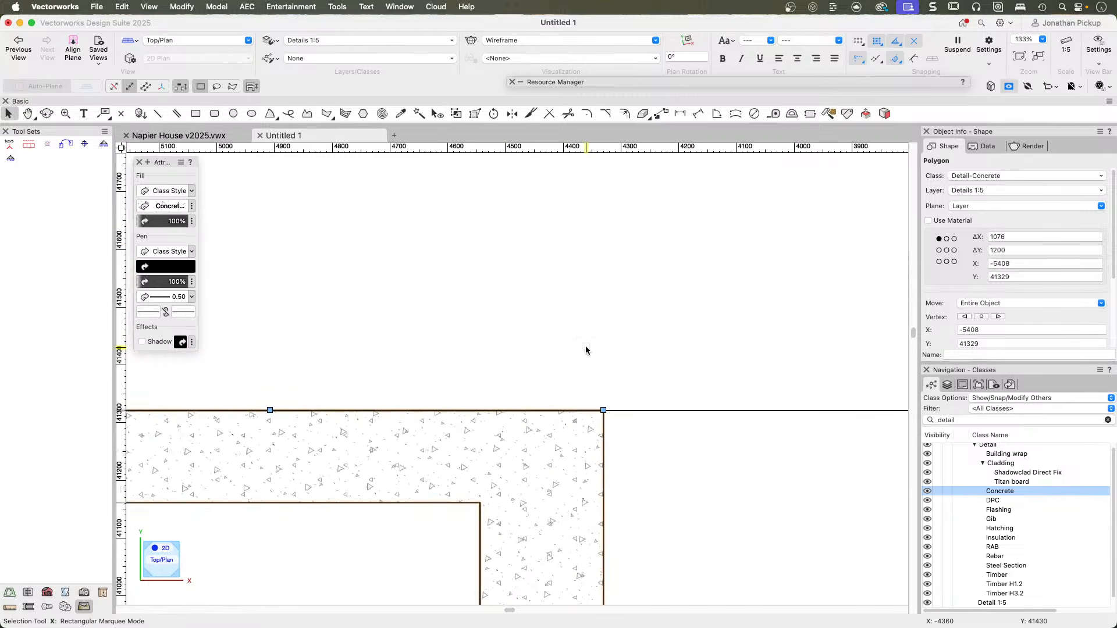
{"action": "scroll", "coordinate": [587, 349], "scroll_direction": "up", "scroll_amount": 3}
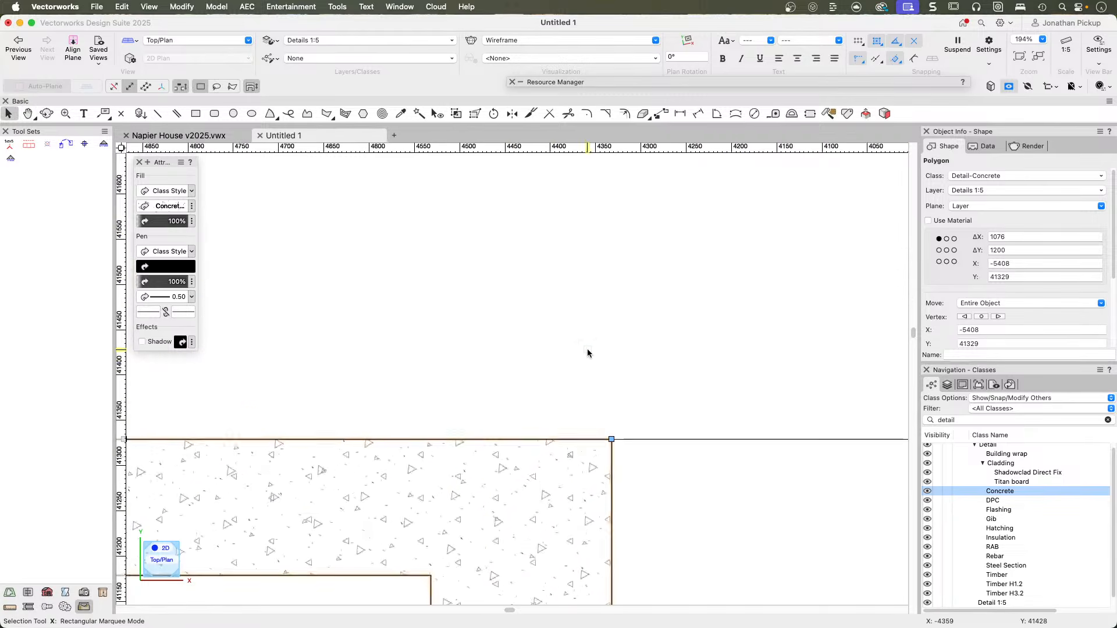
{"action": "left_click", "coordinate": [159, 114]}
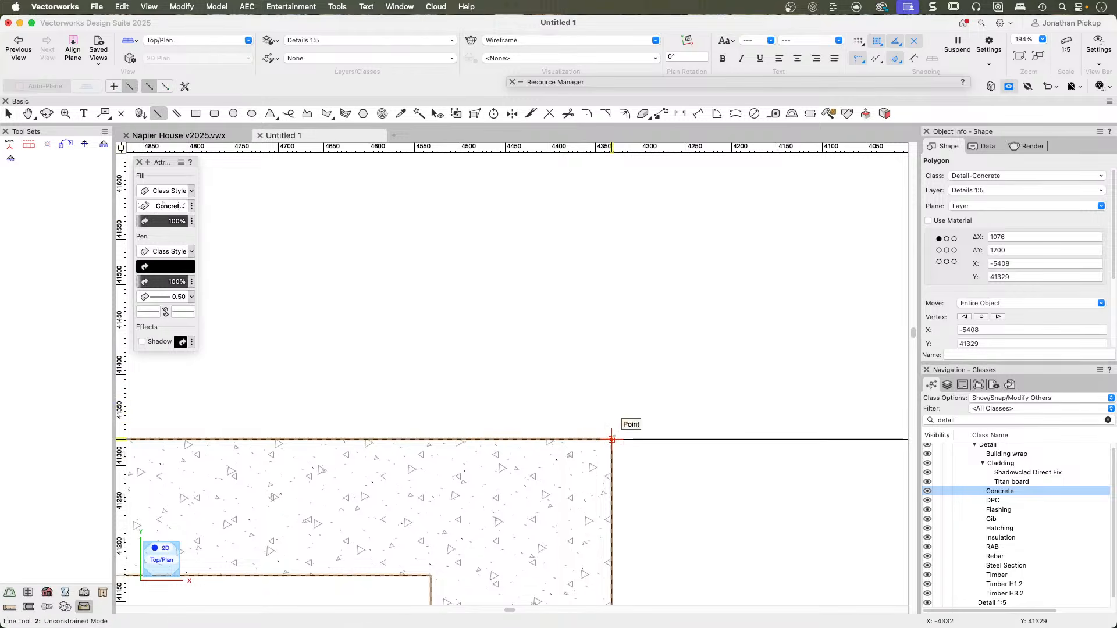
{"action": "key", "text": "Tab"}
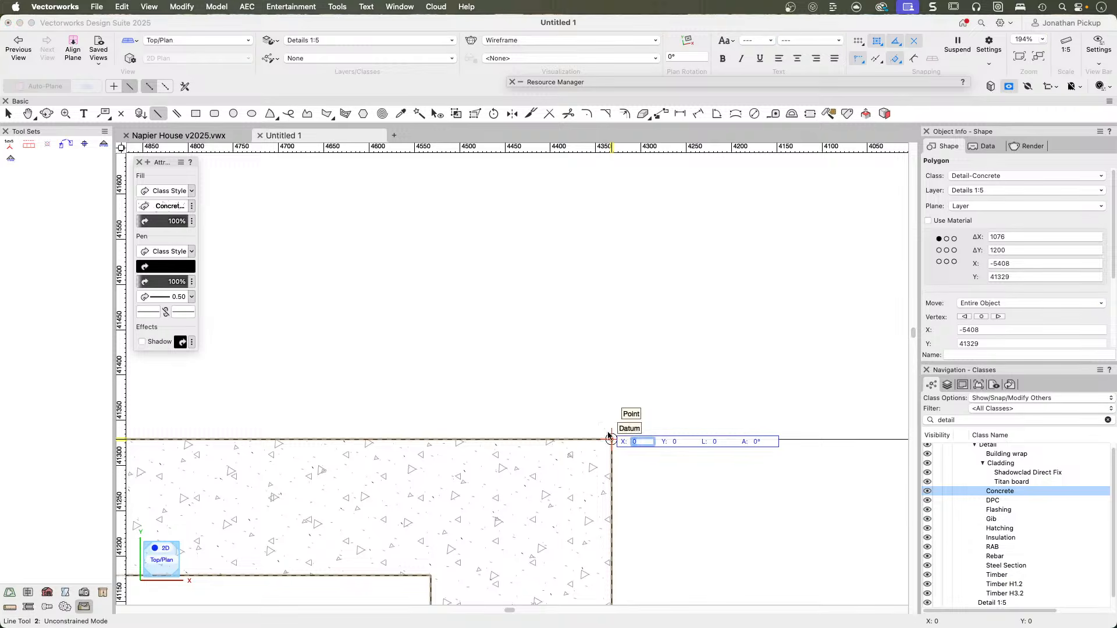
{"action": "key", "text": "Tab"}
{"action": "type", "text": "2"}
{"action": "key", "text": "Return"}
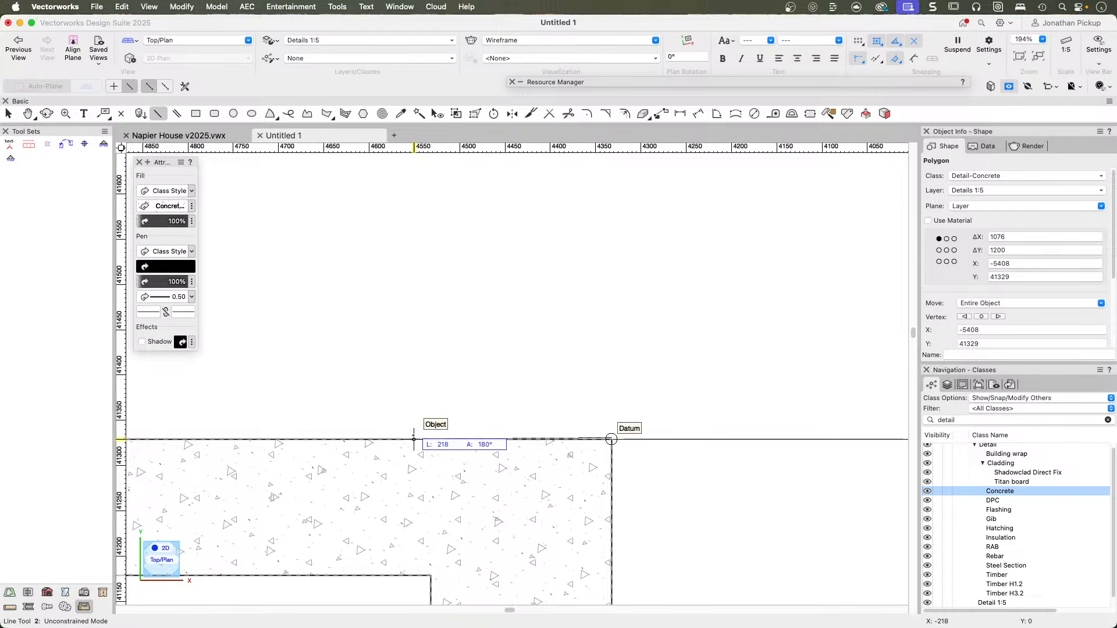
{"action": "scroll", "coordinate": [416, 437], "scroll_direction": "up", "scroll_amount": 4}
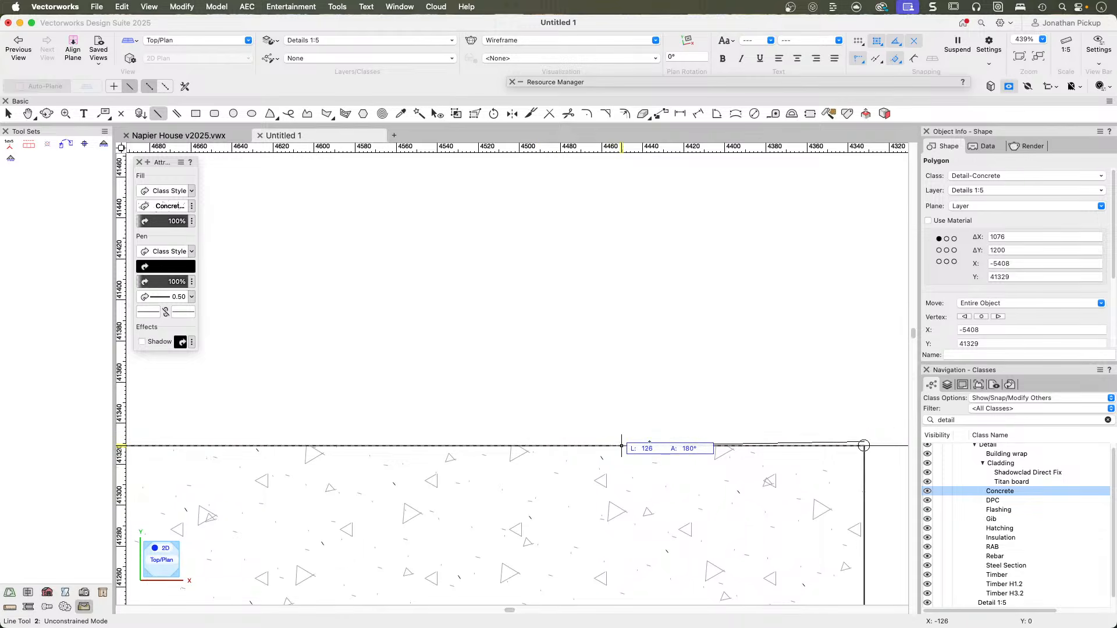
{"action": "scroll", "coordinate": [882, 442], "scroll_direction": "up", "scroll_amount": 6}
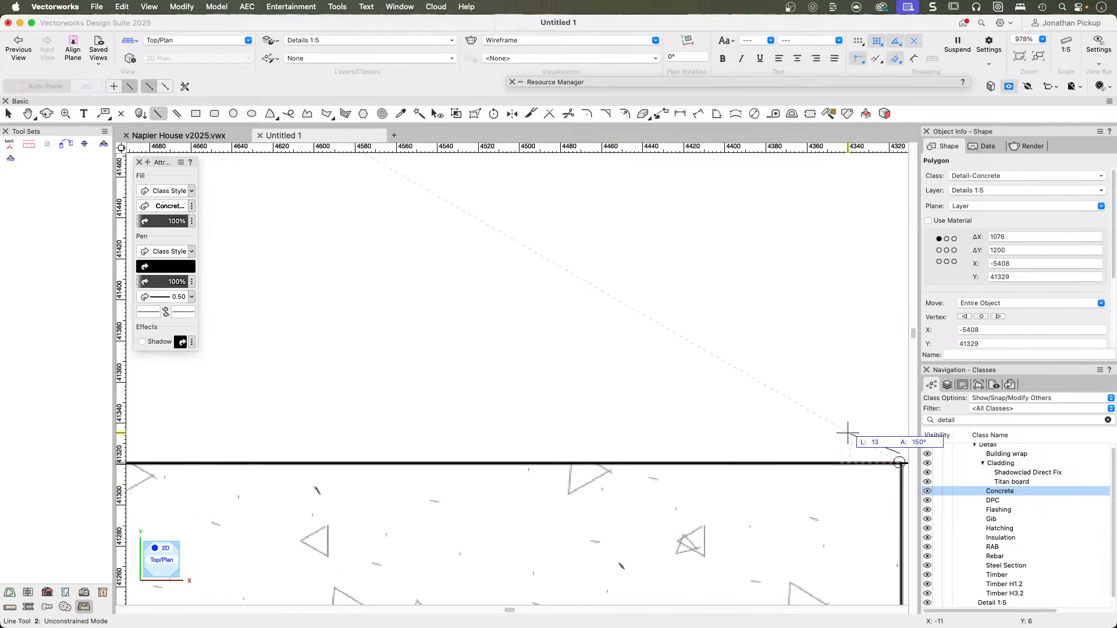
{"action": "left_click", "coordinate": [594, 402]}
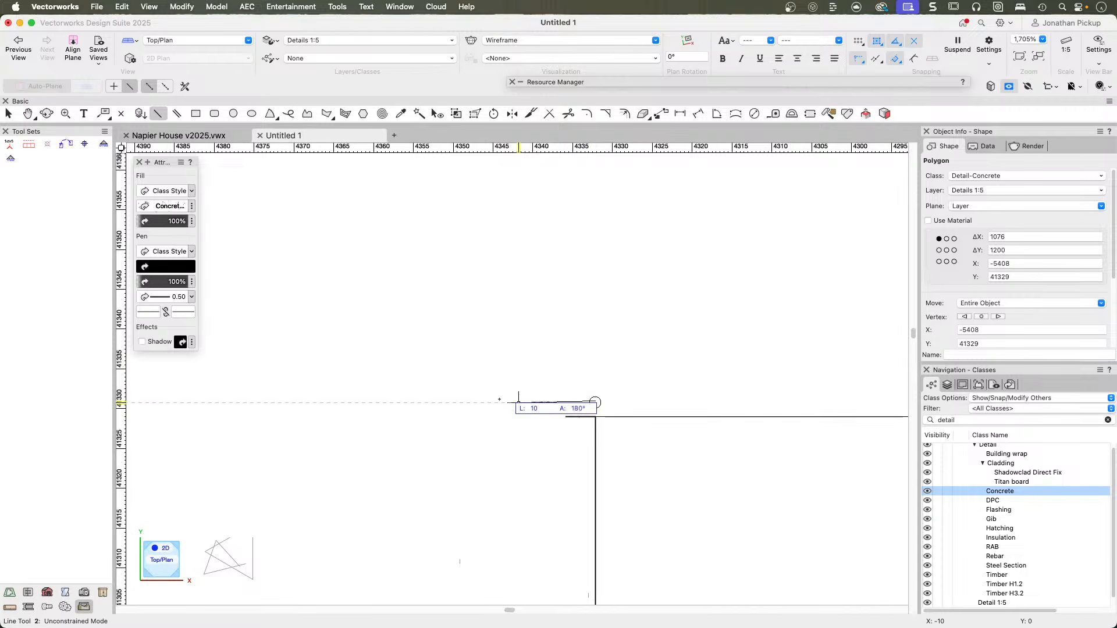
Finish the line horizontally back over the slab, about 242 mm long, and deselect everything.
{"action": "scroll", "coordinate": [560, 394], "scroll_direction": "down", "scroll_amount": 4}
{"action": "key", "text": "h"}
{"action": "left_click_drag", "start_coordinate": [392, 393], "coordinate": [664, 402]}
{"action": "key", "text": "2"}
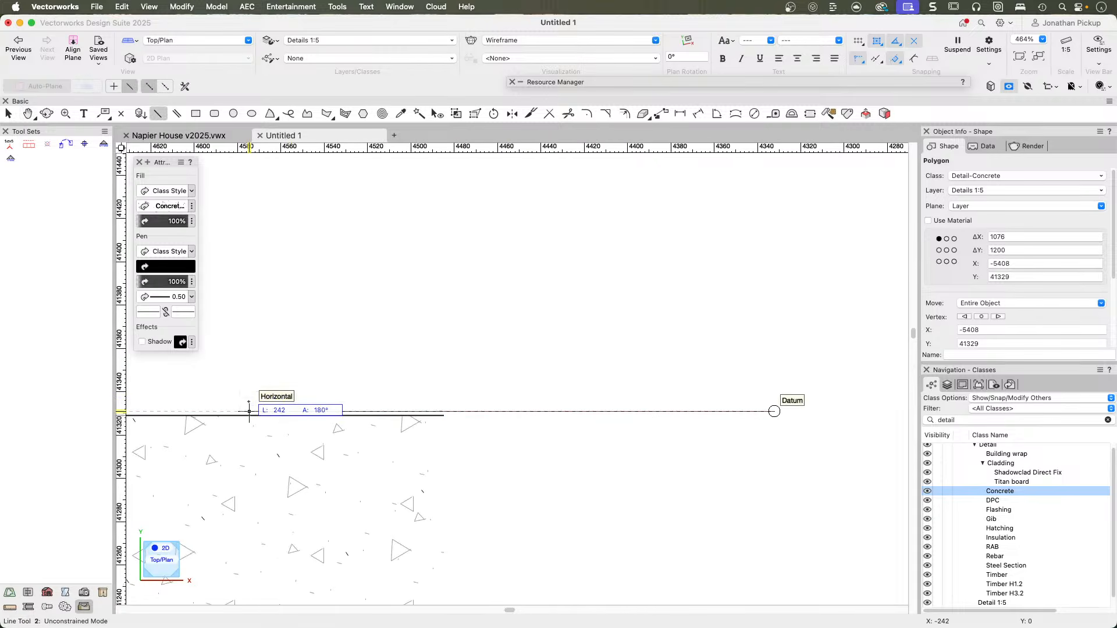
{"action": "left_click", "coordinate": [248, 412]}
{"action": "left_click", "coordinate": [249, 412]}
{"action": "key", "text": "x"}
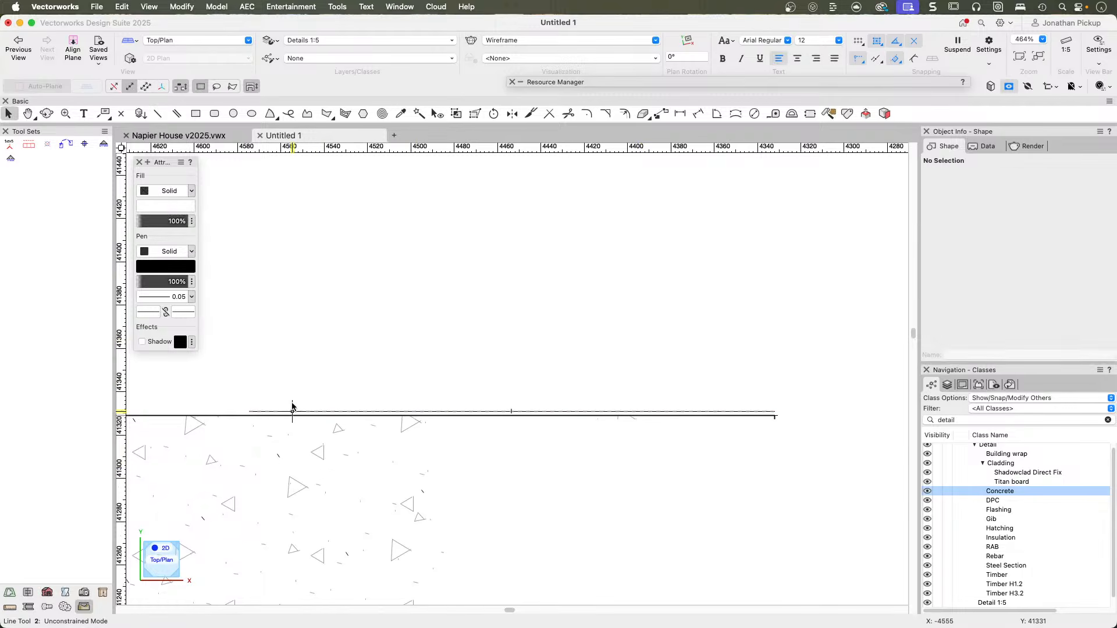
Assign the Detail-DPC class to the new line above the slab and make all its attributes by class.
{"action": "left_click", "coordinate": [290, 411]}
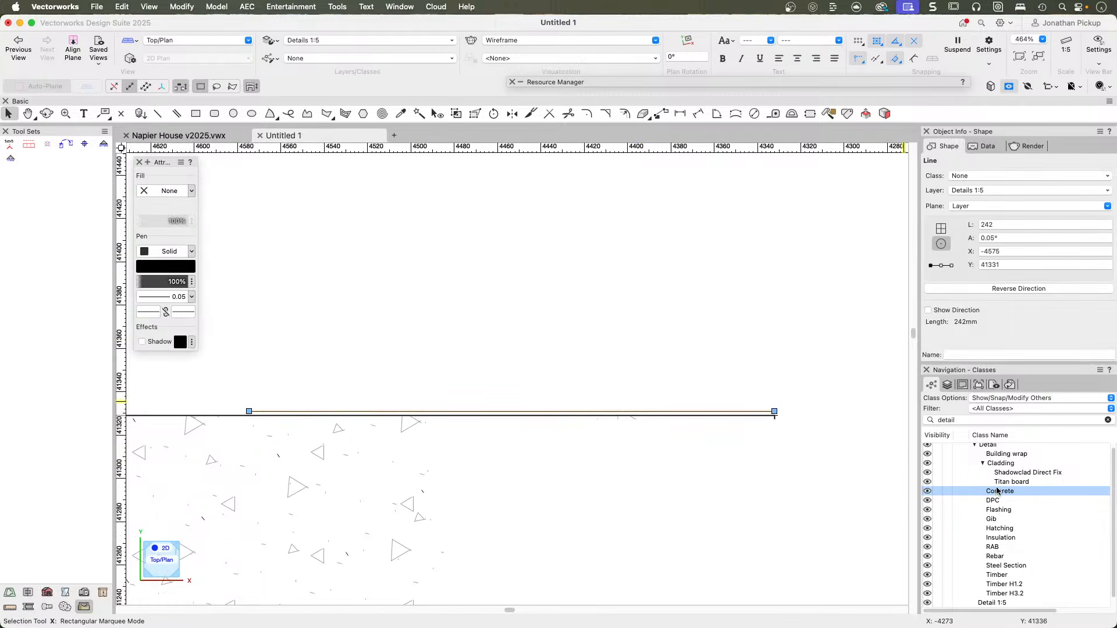
{"action": "right_click", "coordinate": [988, 504]}
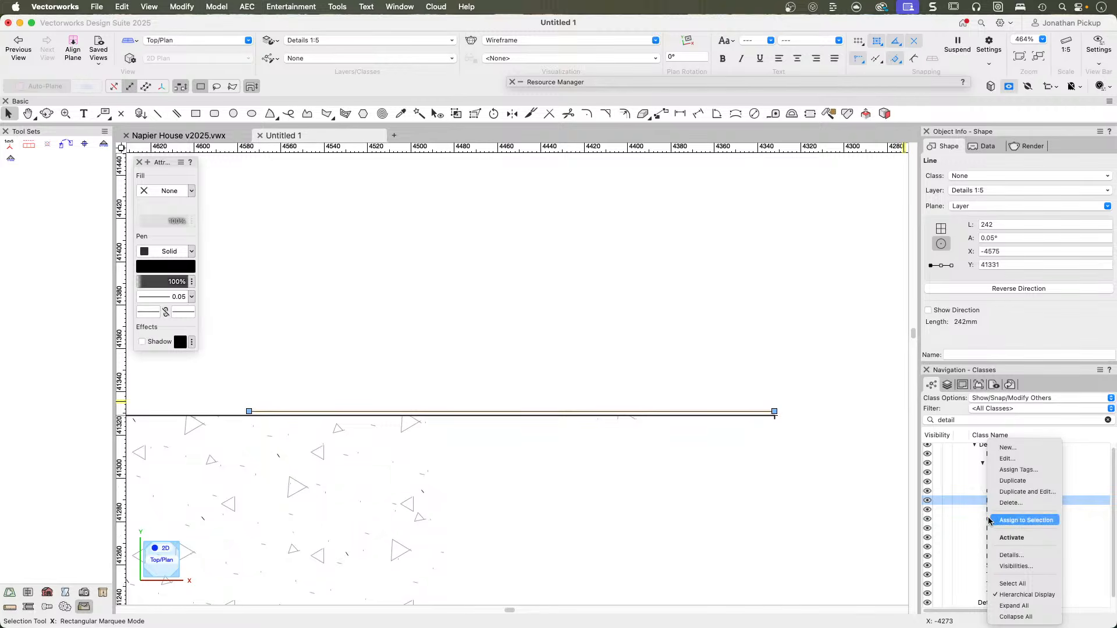
{"action": "left_click", "coordinate": [996, 520]}
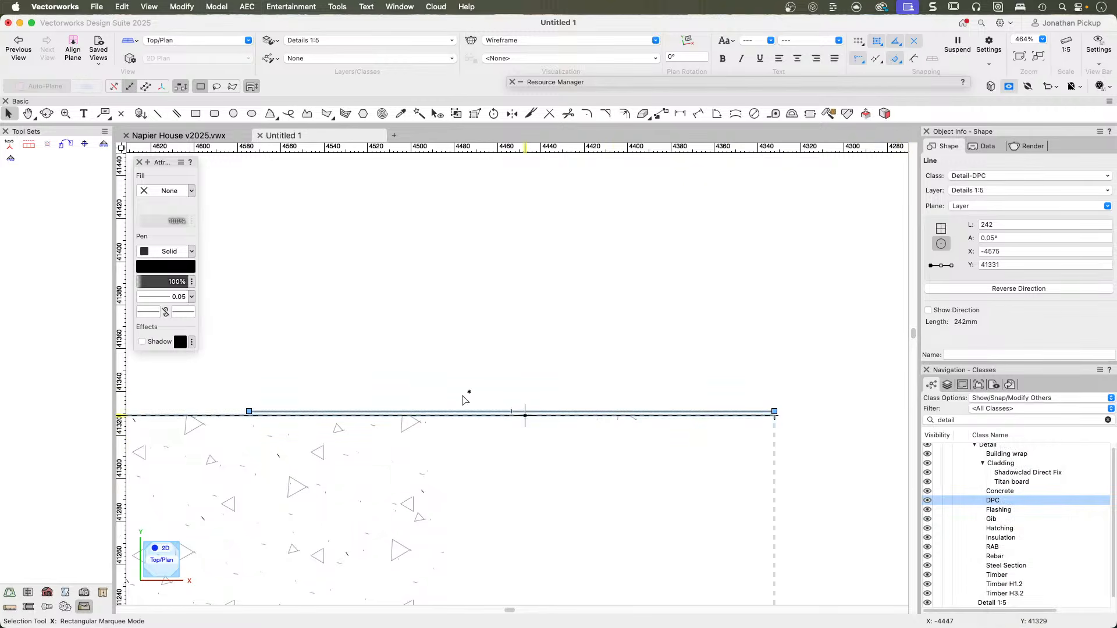
{"action": "right_click", "coordinate": [954, 500]}
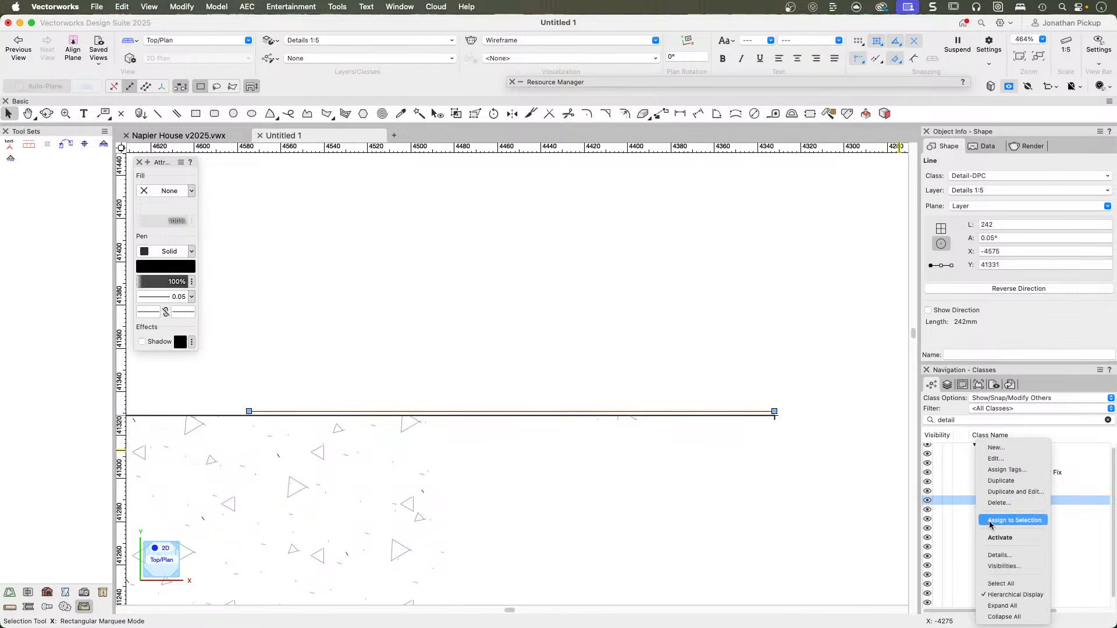
{"action": "left_click", "coordinate": [991, 522]}
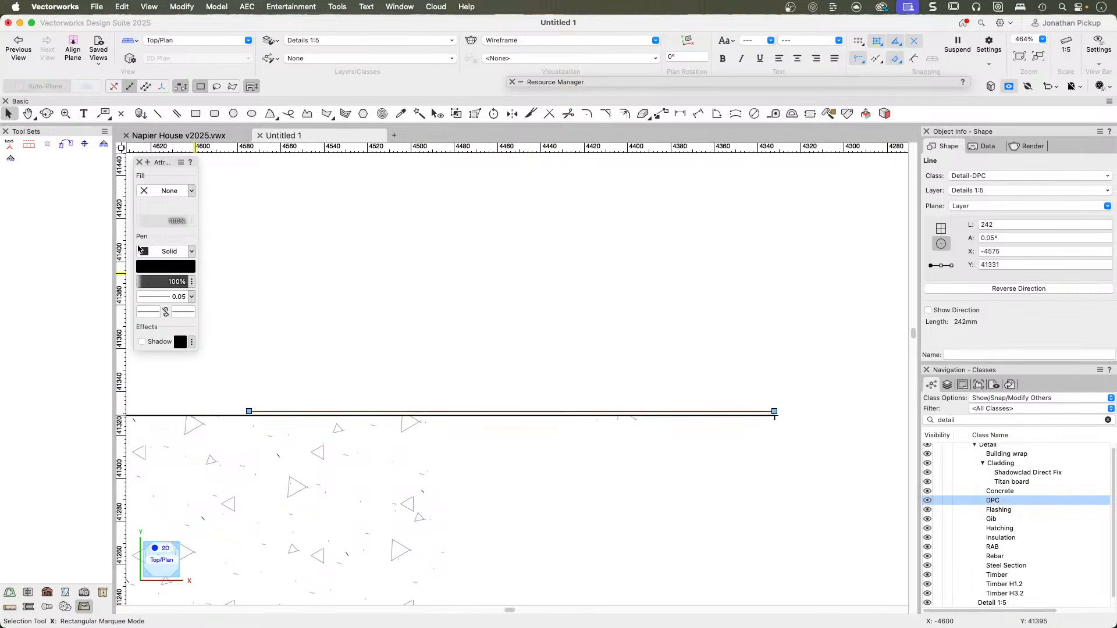
{"action": "left_click", "coordinate": [181, 163]}
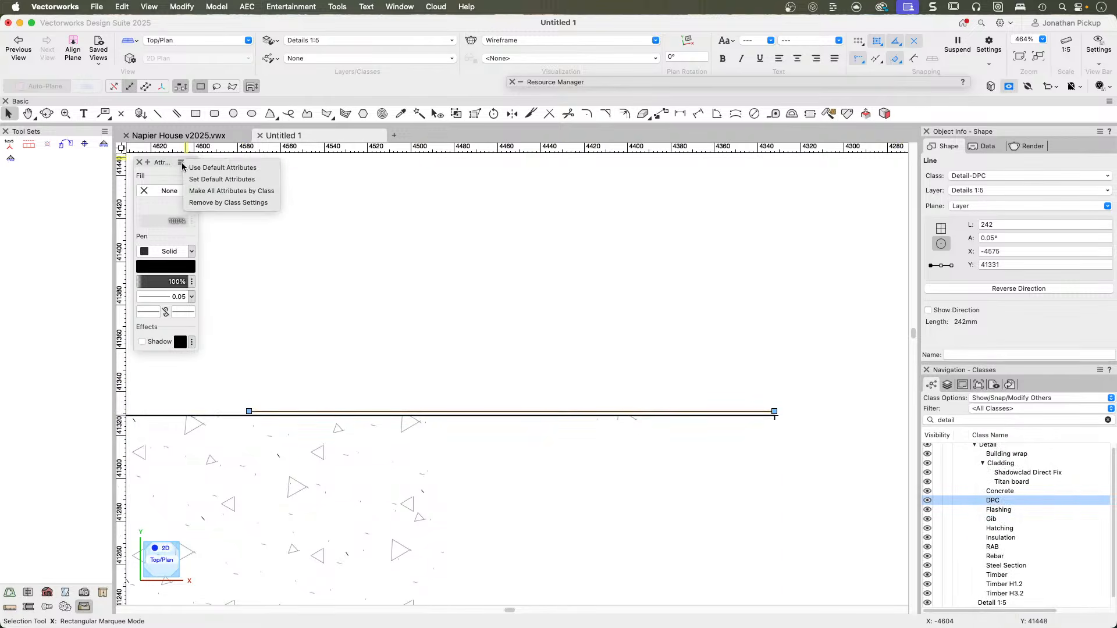
{"action": "left_click", "coordinate": [188, 193]}
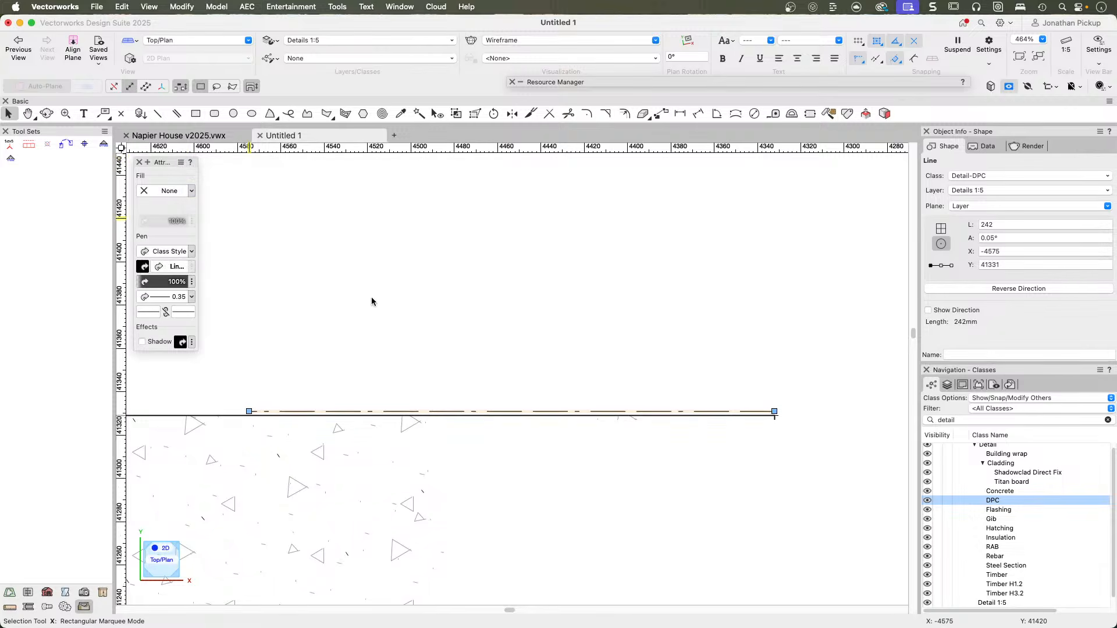
Turn on the zoomed line thickness display and check the DPC line against the slab outline, leaving nothing selected.
{"action": "scroll", "coordinate": [372, 301], "scroll_direction": "down", "scroll_amount": 1}
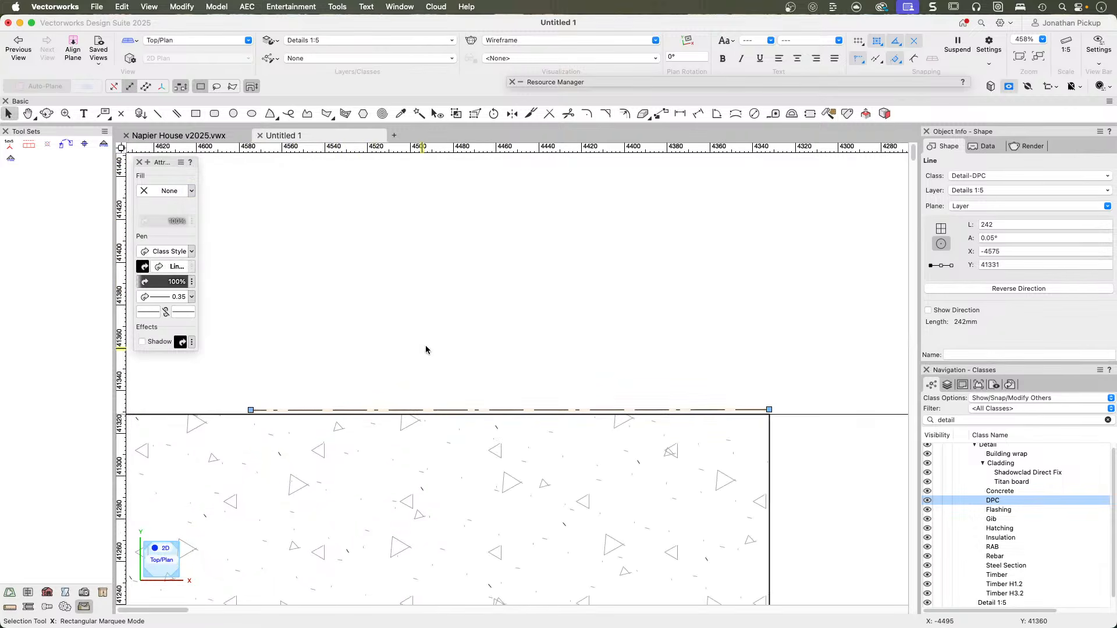
{"action": "left_click", "coordinate": [1028, 86]}
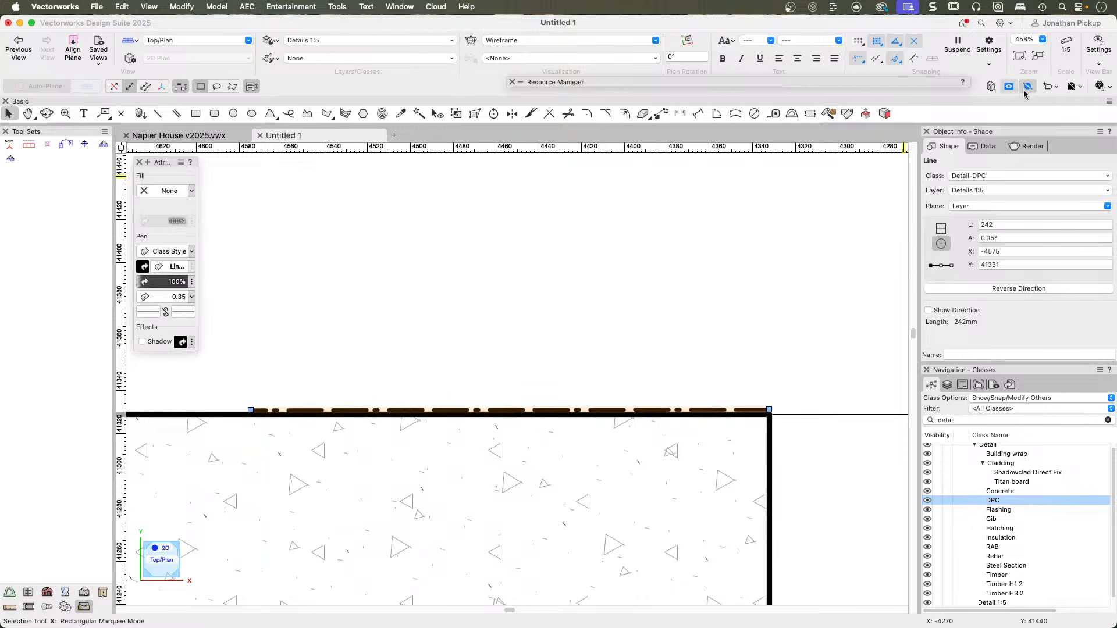
{"action": "scroll", "coordinate": [610, 381], "scroll_direction": "up", "scroll_amount": 3}
{"action": "scroll", "coordinate": [611, 408], "scroll_direction": "down", "scroll_amount": 5}
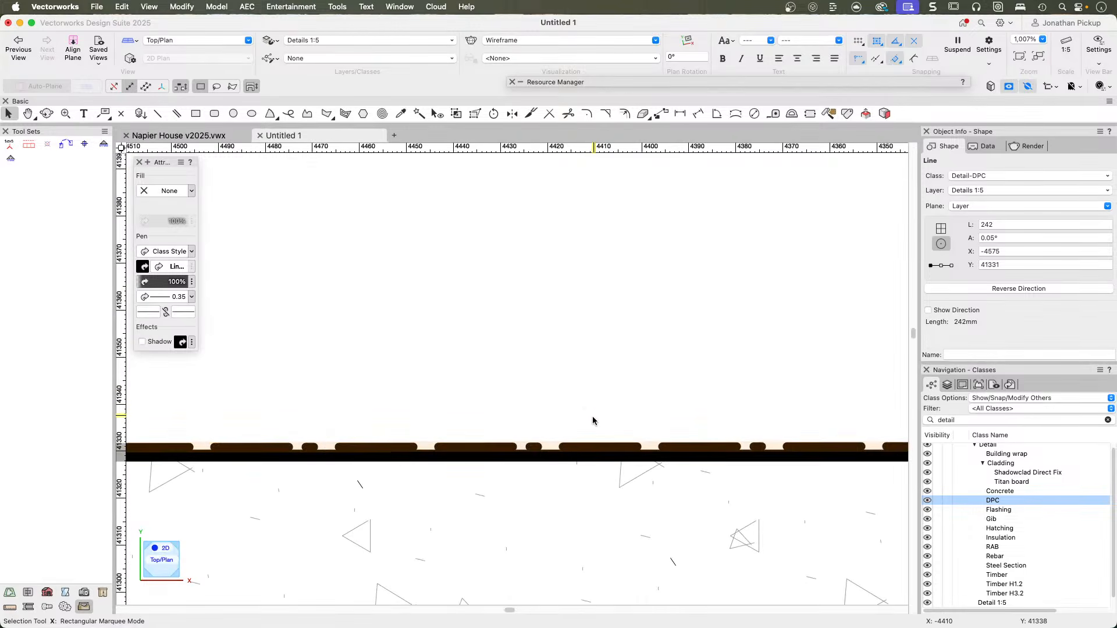
{"action": "scroll", "coordinate": [634, 408], "scroll_direction": "down", "scroll_amount": 1}
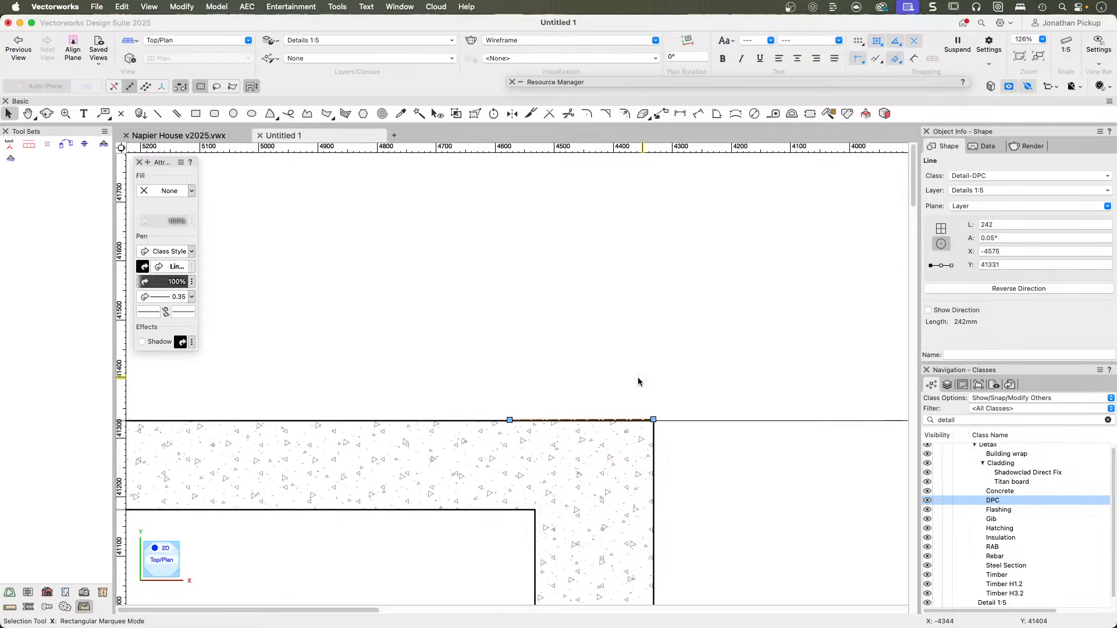
{"action": "left_click", "coordinate": [634, 381]}
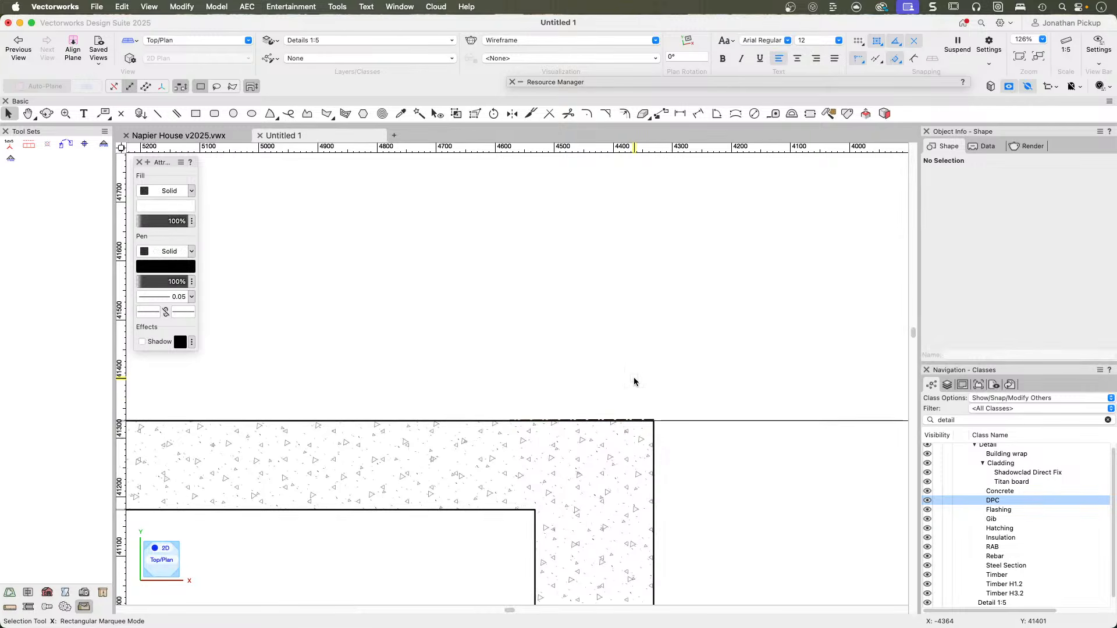
Find the 140x45 3.2 timber symbol among the Untitled 1 resources and activate it for insertion.
{"action": "left_click", "coordinate": [593, 82]}
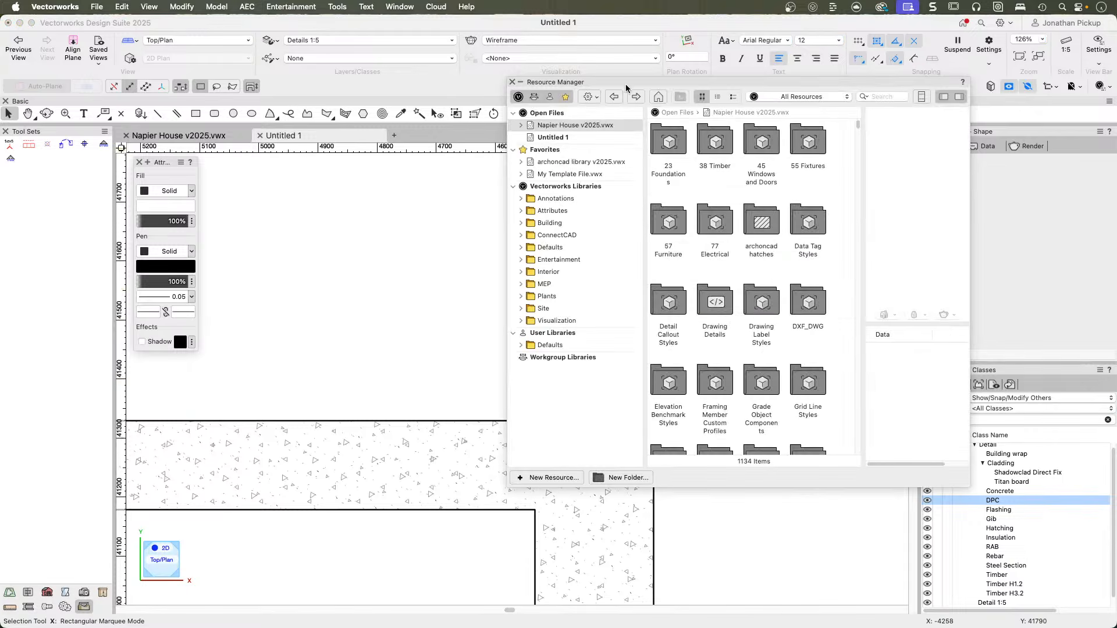
{"action": "left_click", "coordinate": [549, 127]}
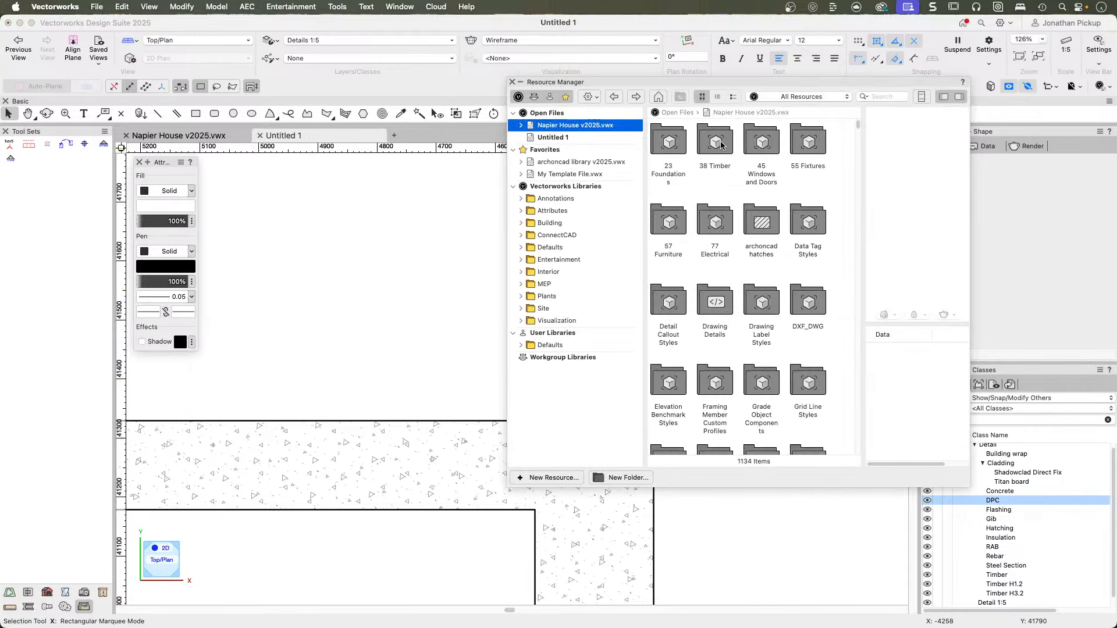
{"action": "left_click", "coordinate": [560, 138]}
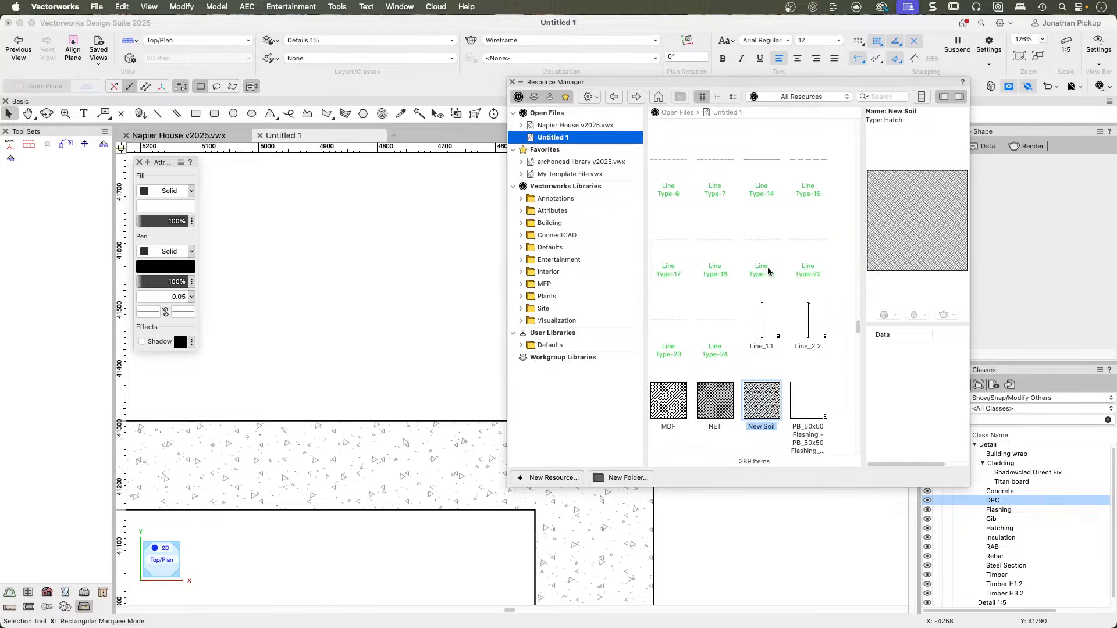
{"action": "left_click_drag", "start_coordinate": [858, 327], "coordinate": [866, 112]}
{"action": "scroll", "coordinate": [754, 259], "scroll_direction": "down", "scroll_amount": 3}
{"action": "scroll", "coordinate": [756, 262], "scroll_direction": "down", "scroll_amount": 5}
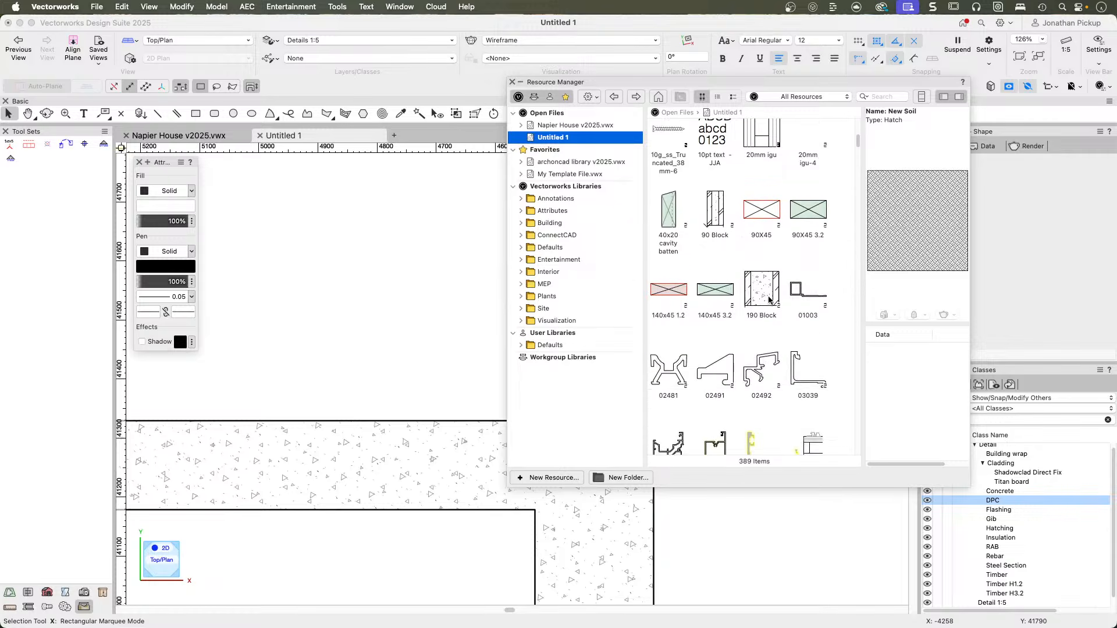
{"action": "left_click", "coordinate": [715, 290]}
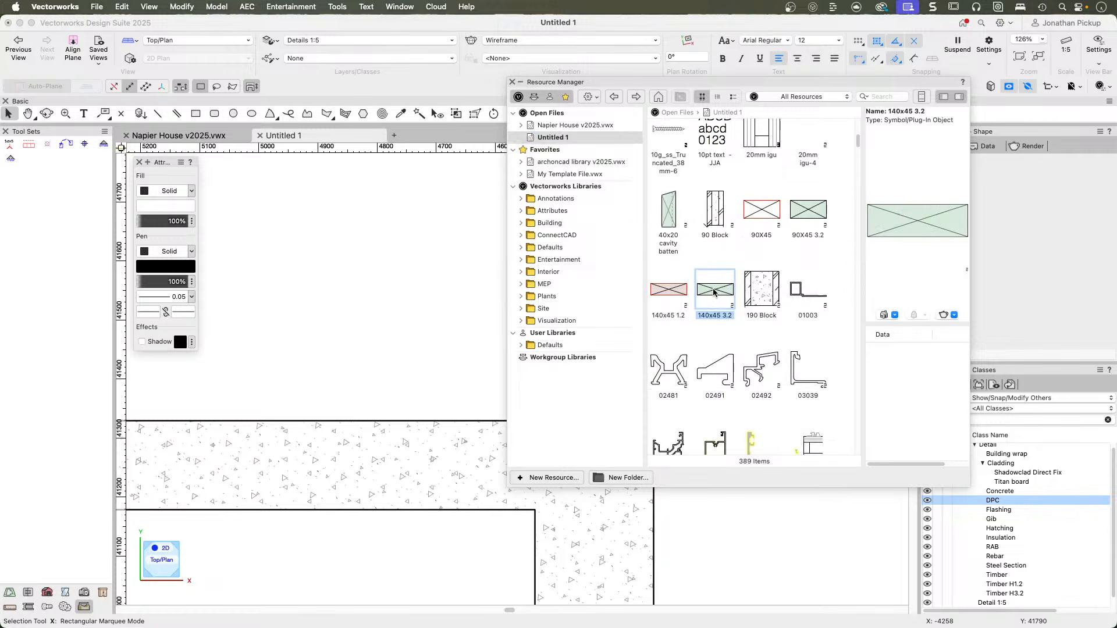
{"action": "double_click", "coordinate": [714, 291]}
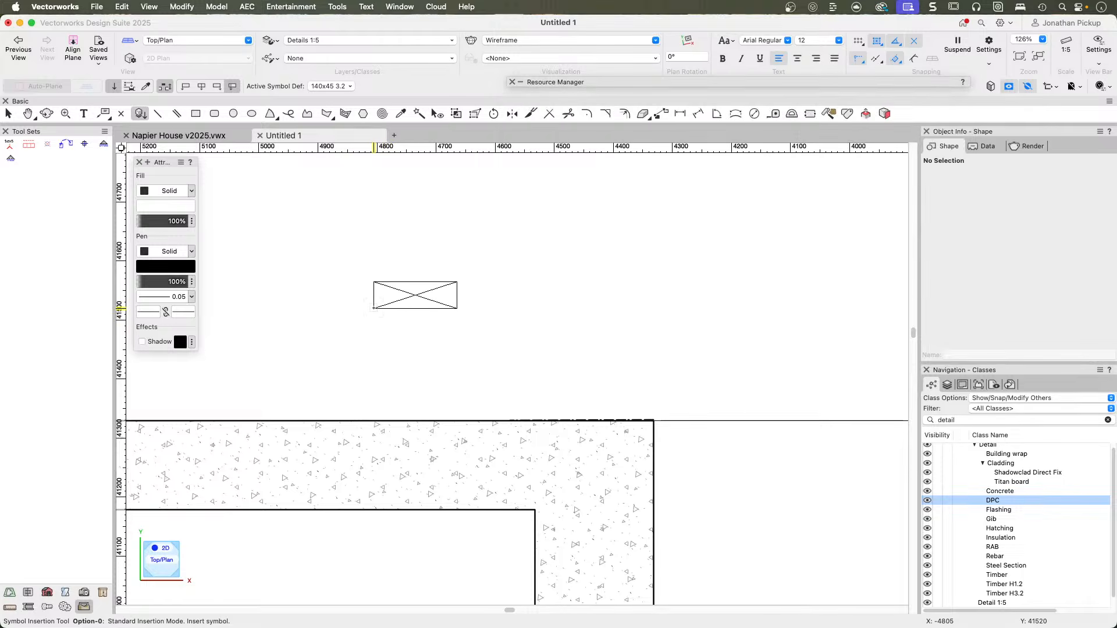
Move the view in on the slab's outer corner and set the timber symbol's insertion alignment to right.
{"action": "scroll", "coordinate": [576, 361], "scroll_direction": "up", "scroll_amount": 6}
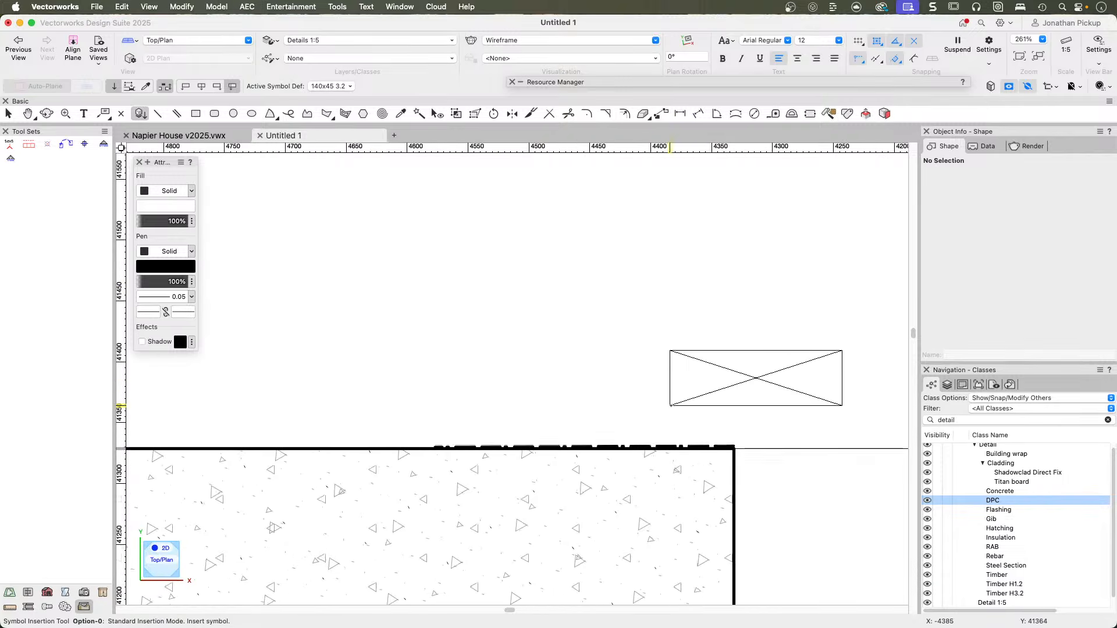
{"action": "scroll", "coordinate": [716, 399], "scroll_direction": "up", "scroll_amount": 2}
{"action": "middle_click_drag", "start_coordinate": [716, 398], "coordinate": [359, 341]}
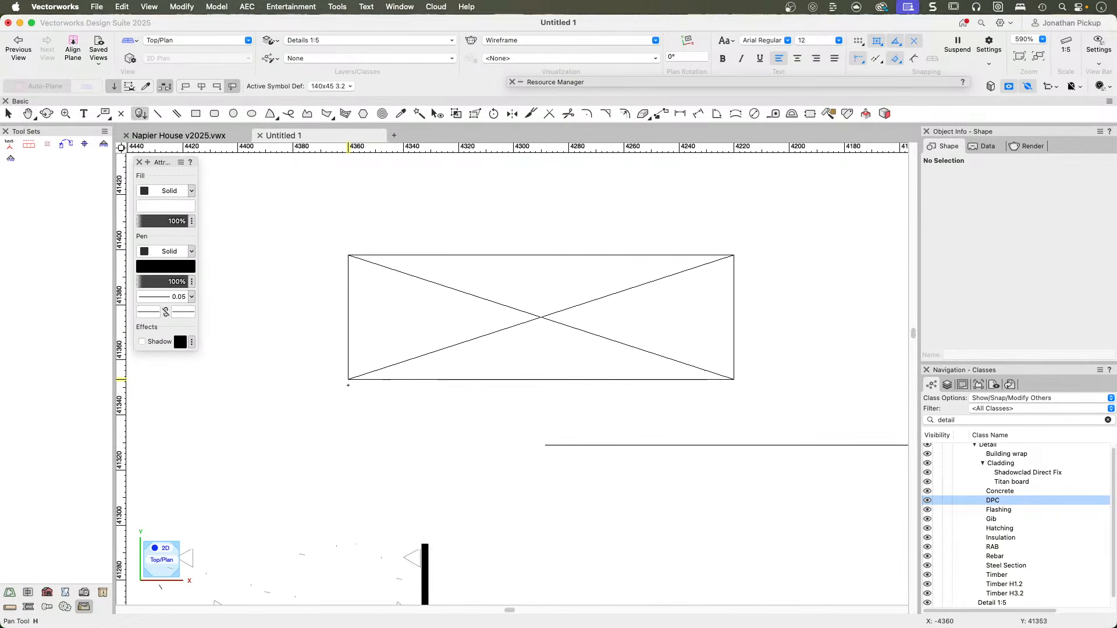
{"action": "left_click", "coordinate": [185, 86]}
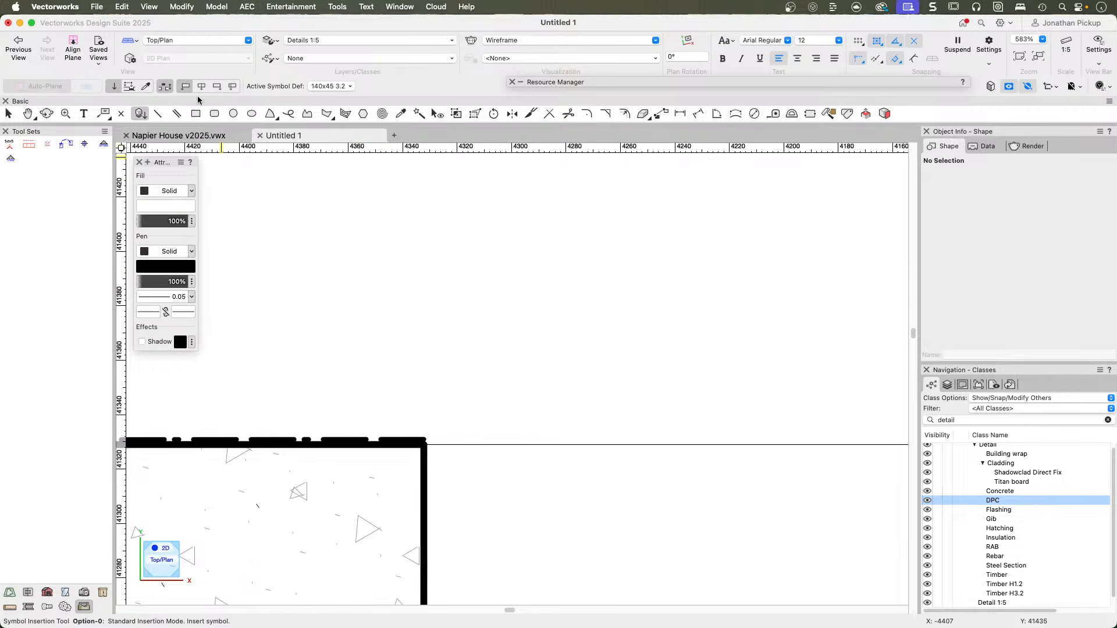
{"action": "left_click", "coordinate": [202, 86]}
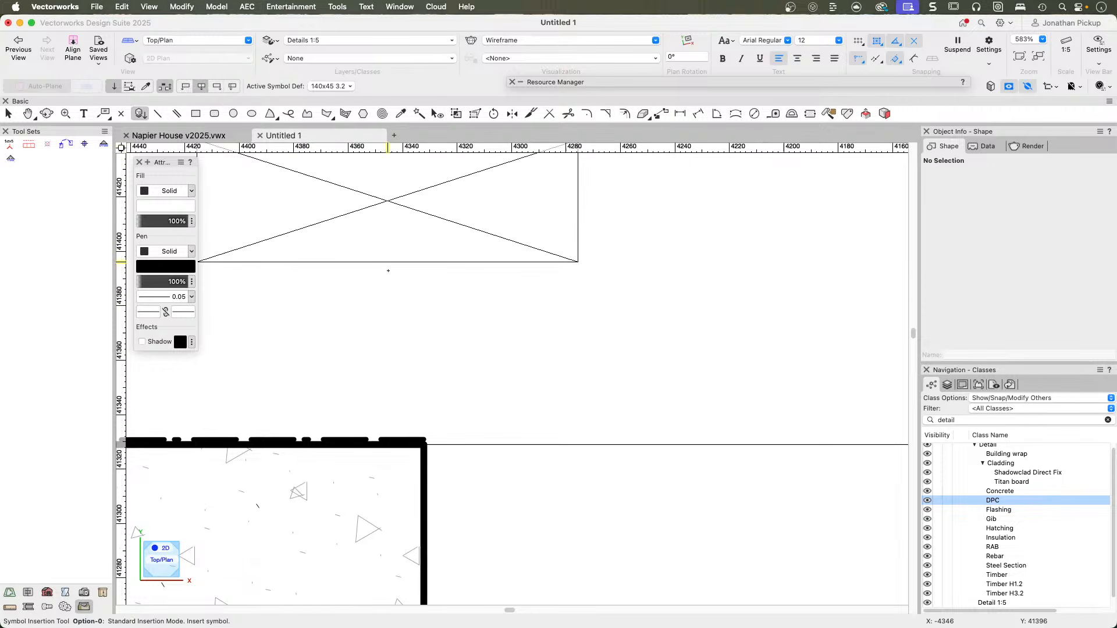
{"action": "left_click", "coordinate": [216, 86]}
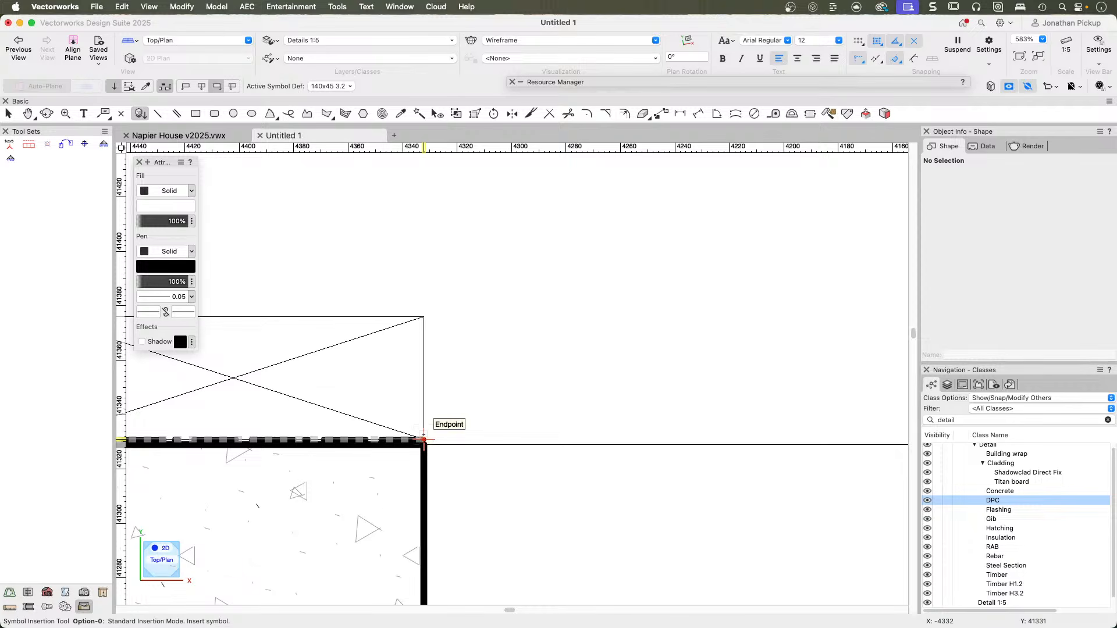
Place the 140x45 3.2 symbol with its lower outer corner 10 mm outside and 2 mm above the DPC line's outer endpoint.
{"action": "key", "text": "Tab"}
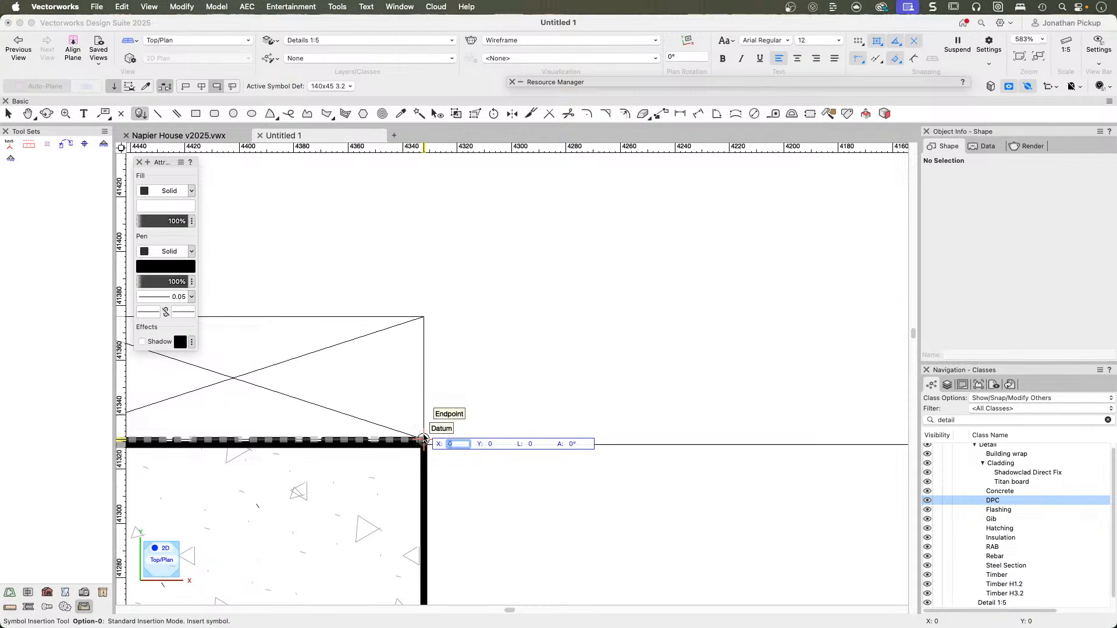
{"action": "type", "text": "10"}
{"action": "key", "text": "Tab"}
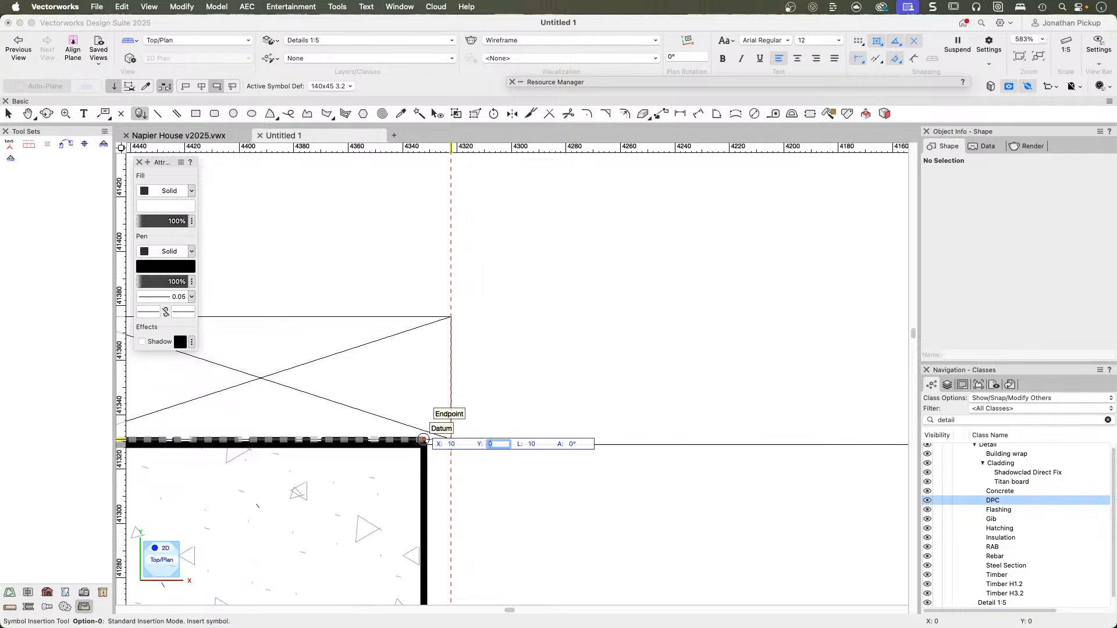
{"action": "key", "text": "Return"}
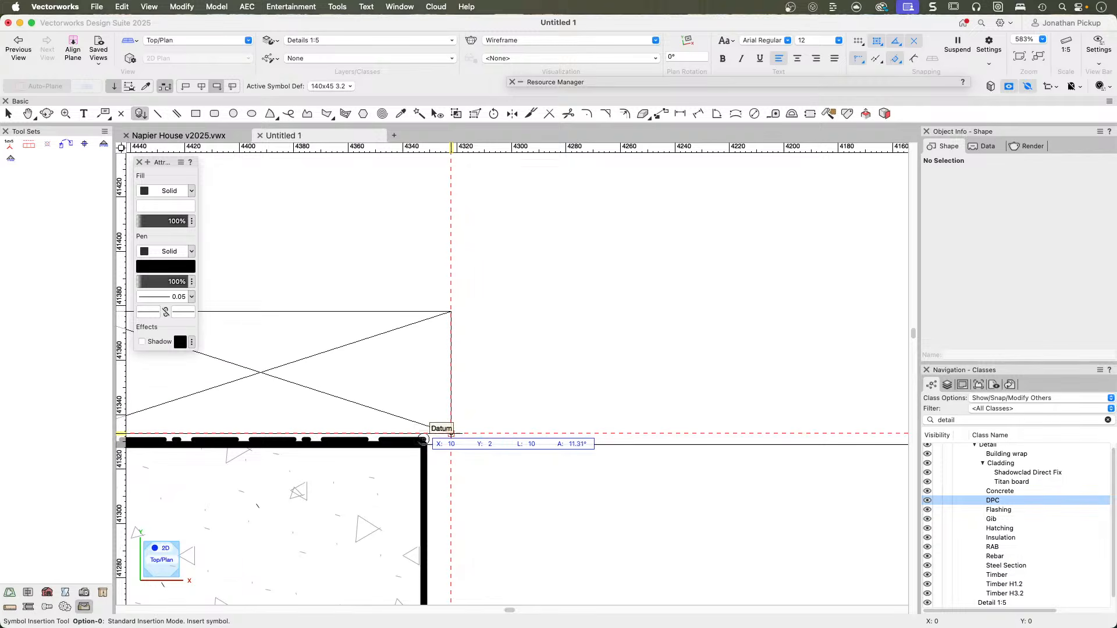
{"action": "left_click", "coordinate": [460, 430]}
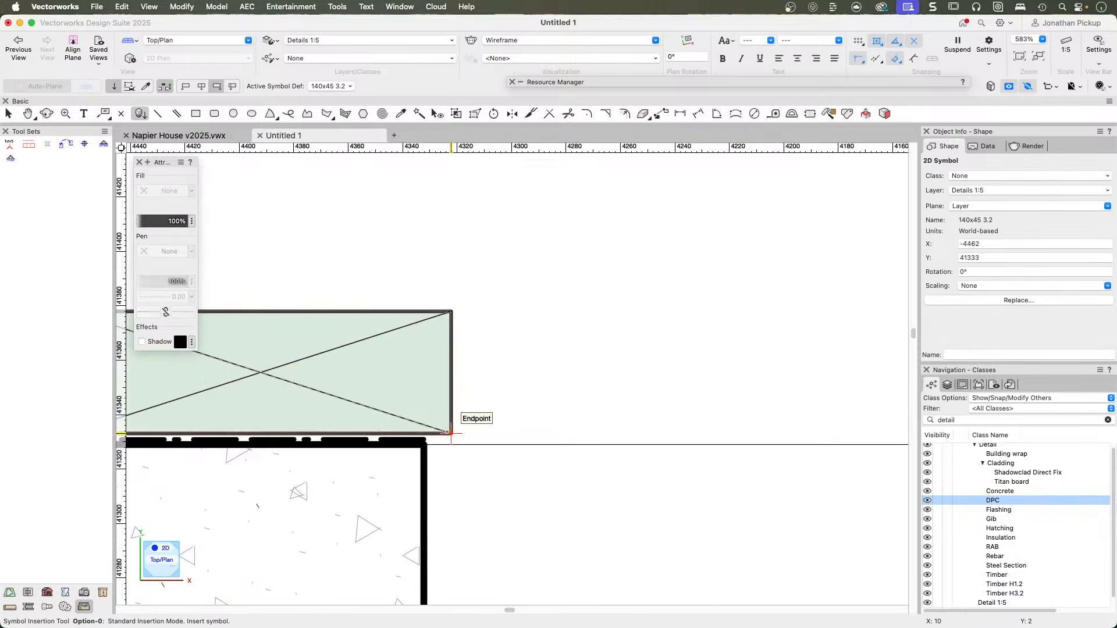
Deselect the placed timber plate, inspect it against the DPC line, and turn off the zoomed line thickness display.
{"action": "scroll", "coordinate": [526, 412], "scroll_direction": "down", "scroll_amount": 1}
{"action": "scroll", "coordinate": [526, 413], "scroll_direction": "down", "scroll_amount": 3}
{"action": "key", "text": "x"}
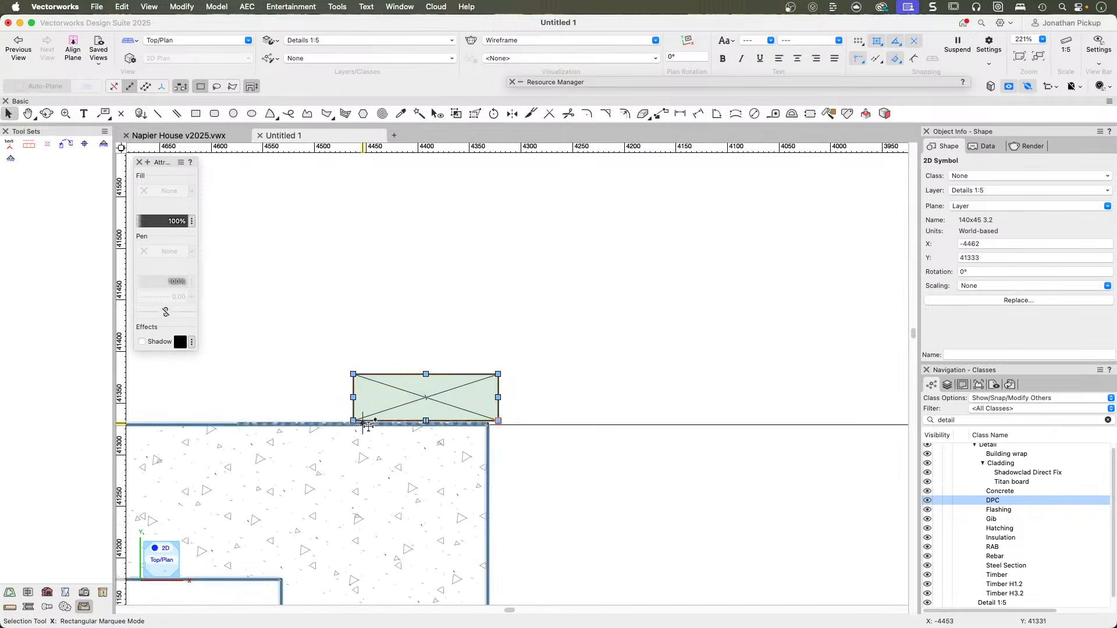
{"action": "scroll", "coordinate": [429, 435], "scroll_direction": "up", "scroll_amount": 3}
{"action": "left_click", "coordinate": [658, 389]}
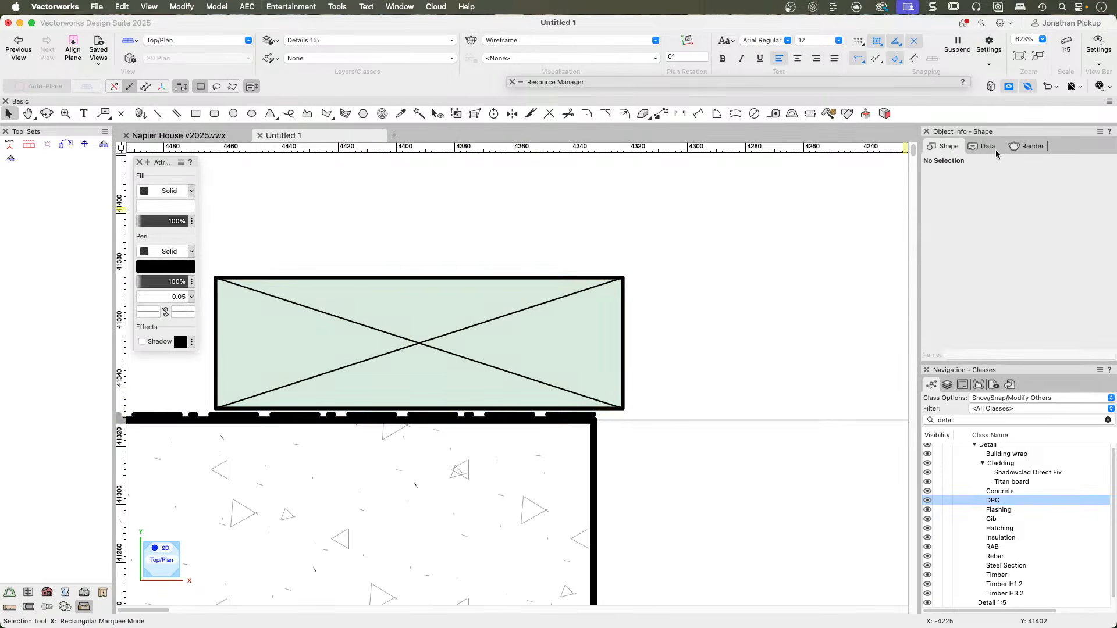
{"action": "left_click", "coordinate": [1028, 86]}
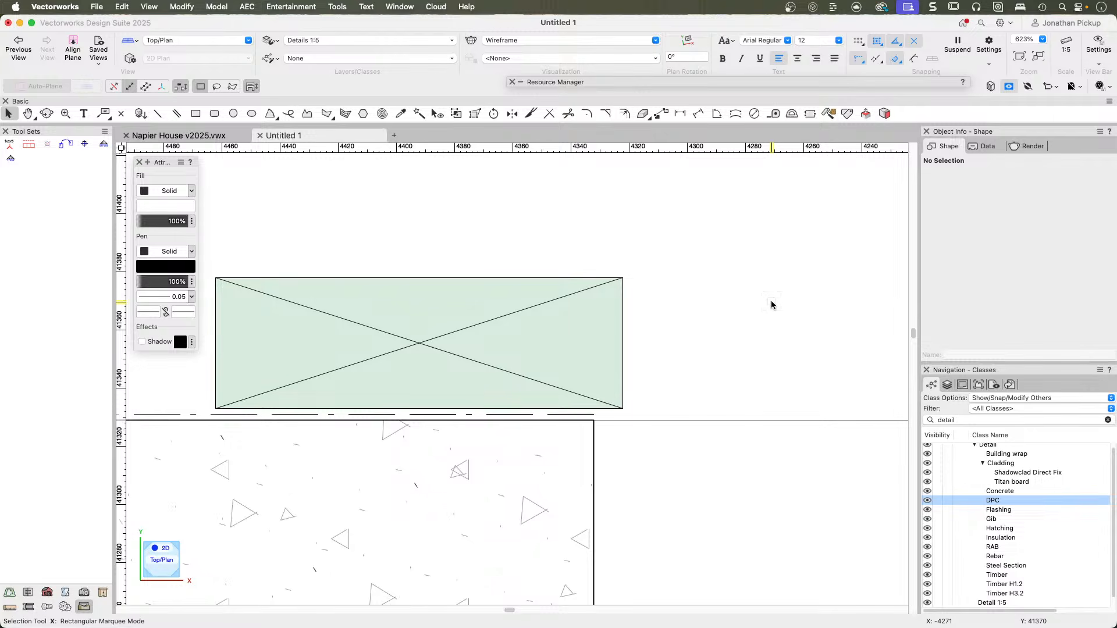
Draw a rectangle for the wall framing on top of the timber plate, 140 mm wide and about 370 mm high.
{"action": "key", "text": "t"}
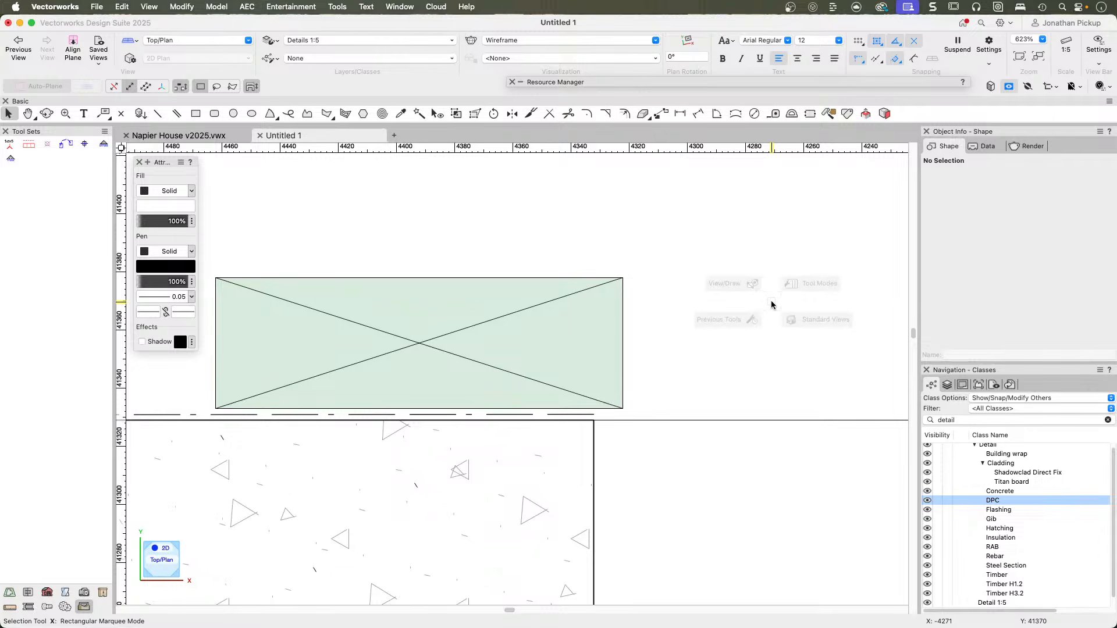
{"action": "scroll", "coordinate": [760, 264], "scroll_direction": "down", "scroll_amount": 1}
{"action": "scroll", "coordinate": [683, 292], "scroll_direction": "down", "scroll_amount": 4}
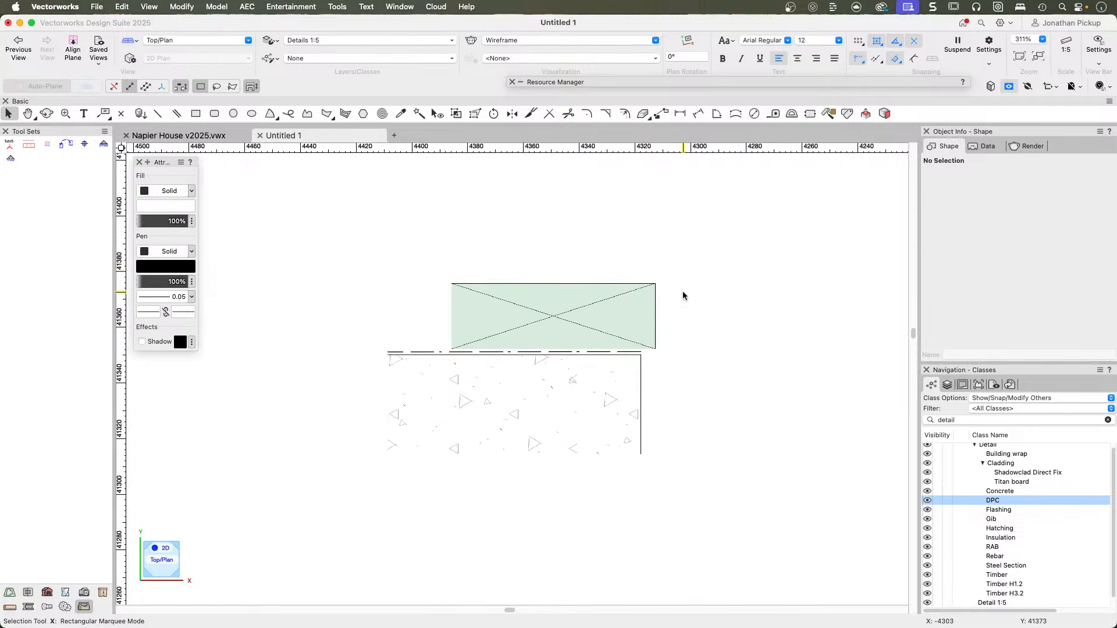
{"action": "scroll", "coordinate": [682, 291], "scroll_direction": "down", "scroll_amount": 5}
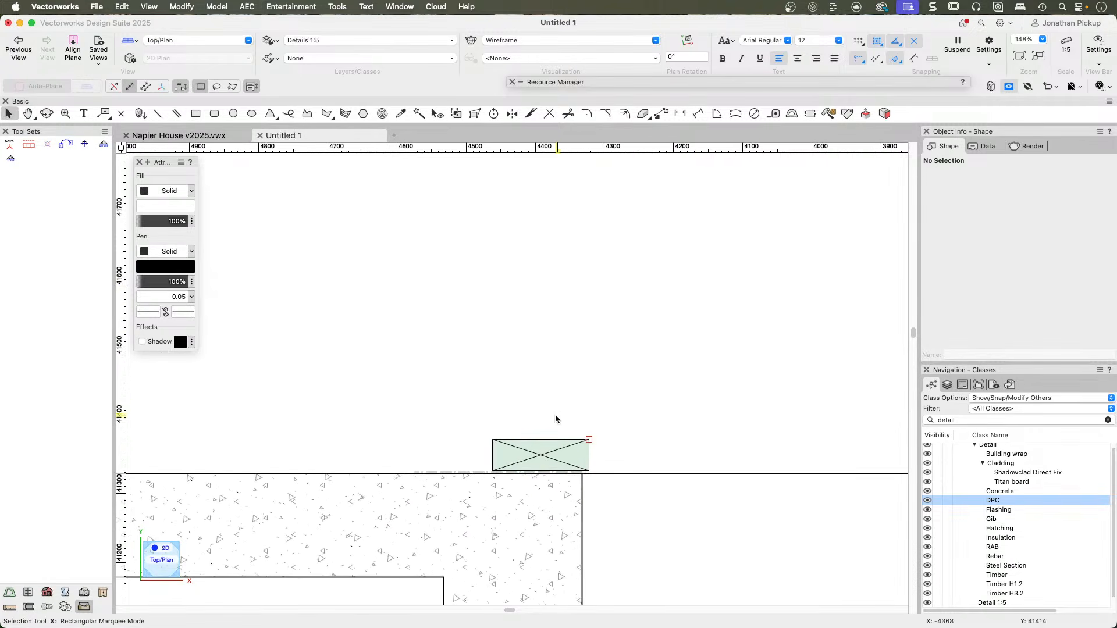
{"action": "key", "text": "4"}
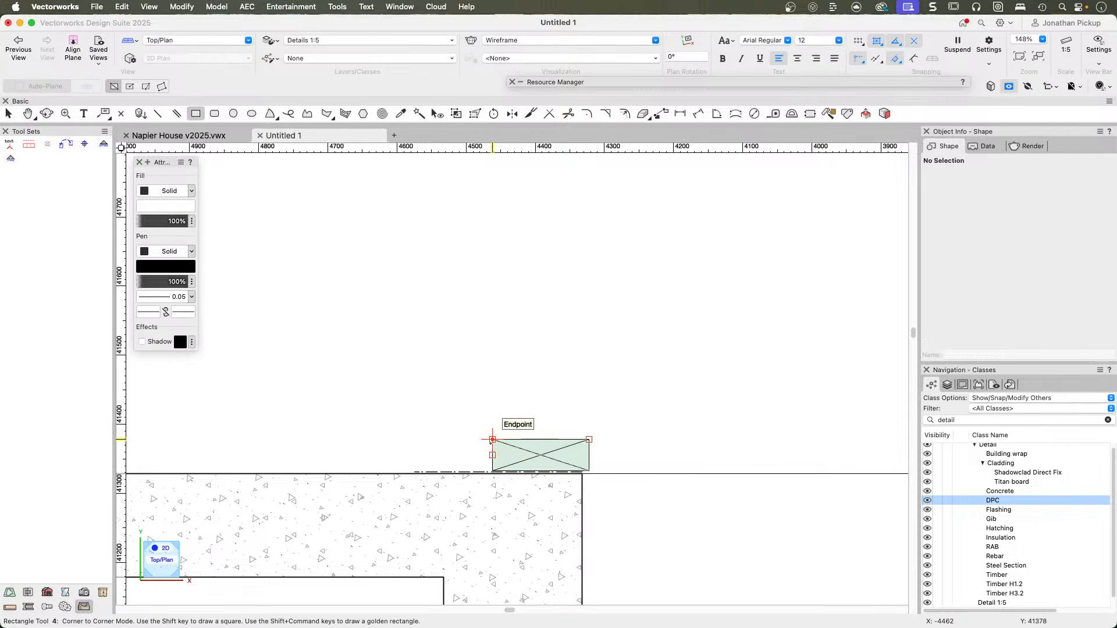
{"action": "left_click", "coordinate": [492, 439]}
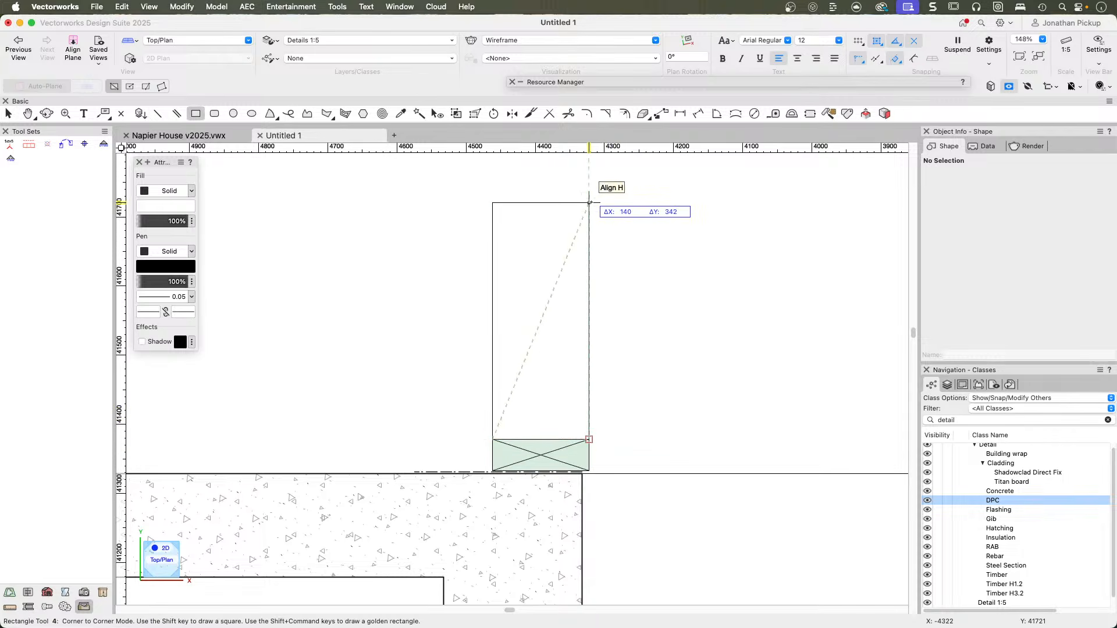
{"action": "left_click", "coordinate": [588, 185]}
{"action": "key", "text": "x"}
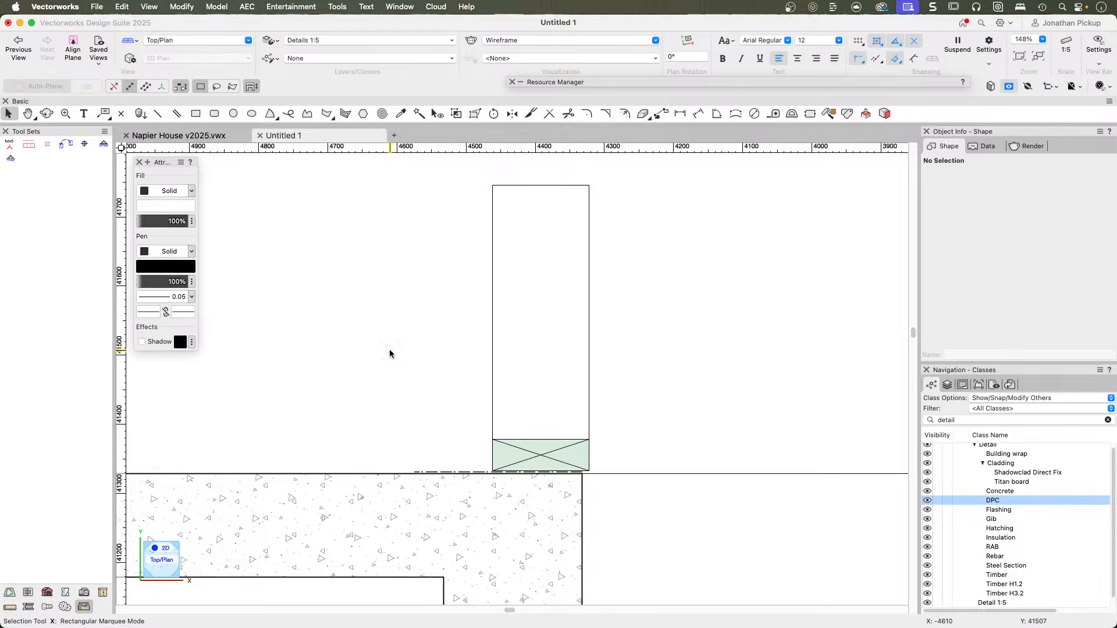
Shorten the DPC line to 130 mm, bringing its inner end in line with the timber plate's inner edge.
{"action": "mouse_move", "coordinate": [414, 381]}
{"action": "middle_mouse_down"}
{"action": "mouse_move", "coordinate": [394, 303]}
{"action": "mouse_move", "coordinate": [361, 309]}
{"action": "middle_mouse_up"}
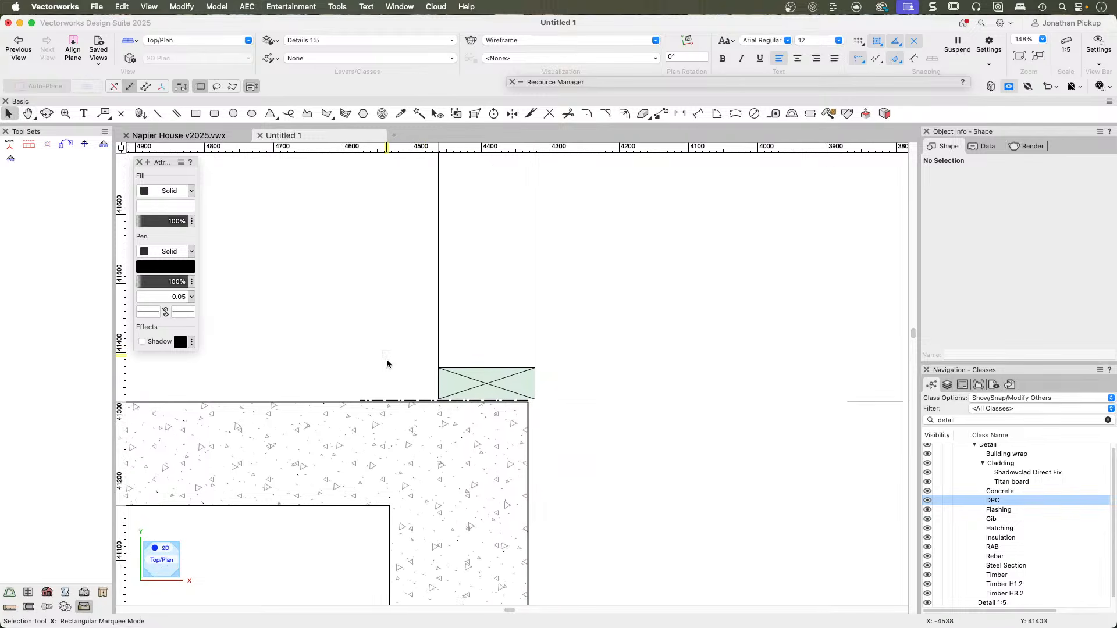
{"action": "left_click", "coordinate": [361, 400]}
{"action": "left_click_drag", "start_coordinate": [361, 400], "coordinate": [438, 368]}
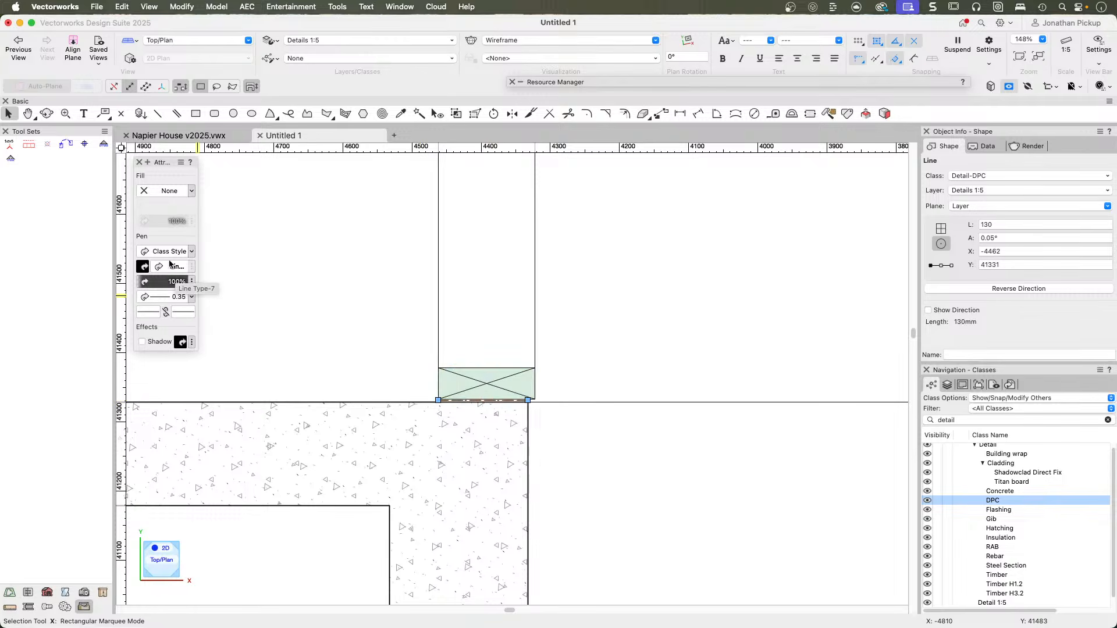
Begin a Linear Material path 2 mm inside the timber plate's lower inner corner.
{"action": "left_click", "coordinate": [29, 608]}
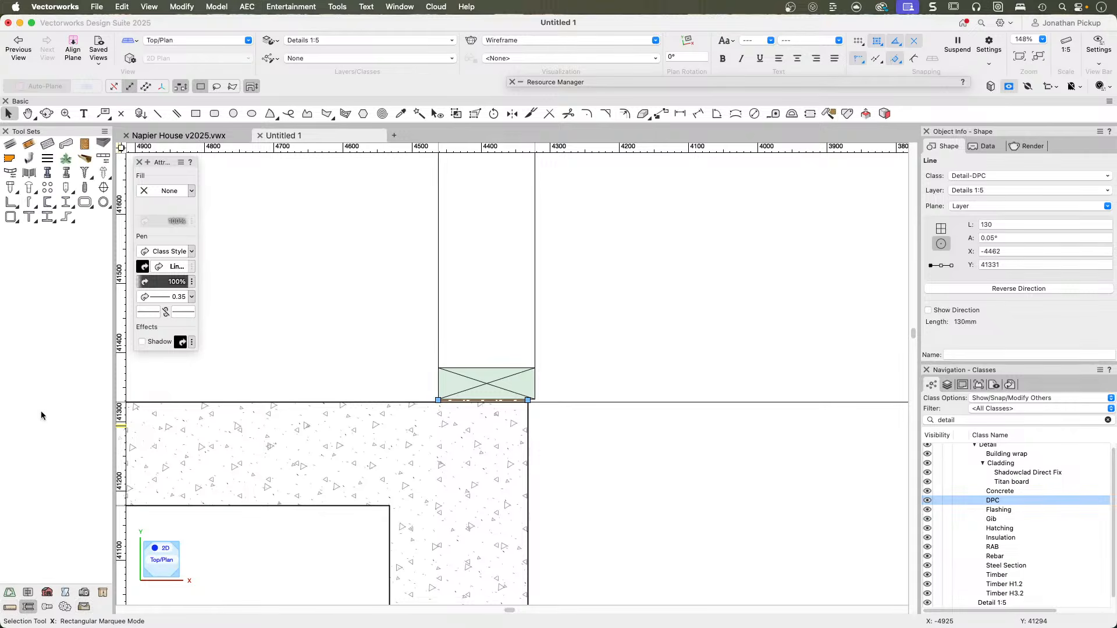
{"action": "left_click", "coordinate": [9, 148]}
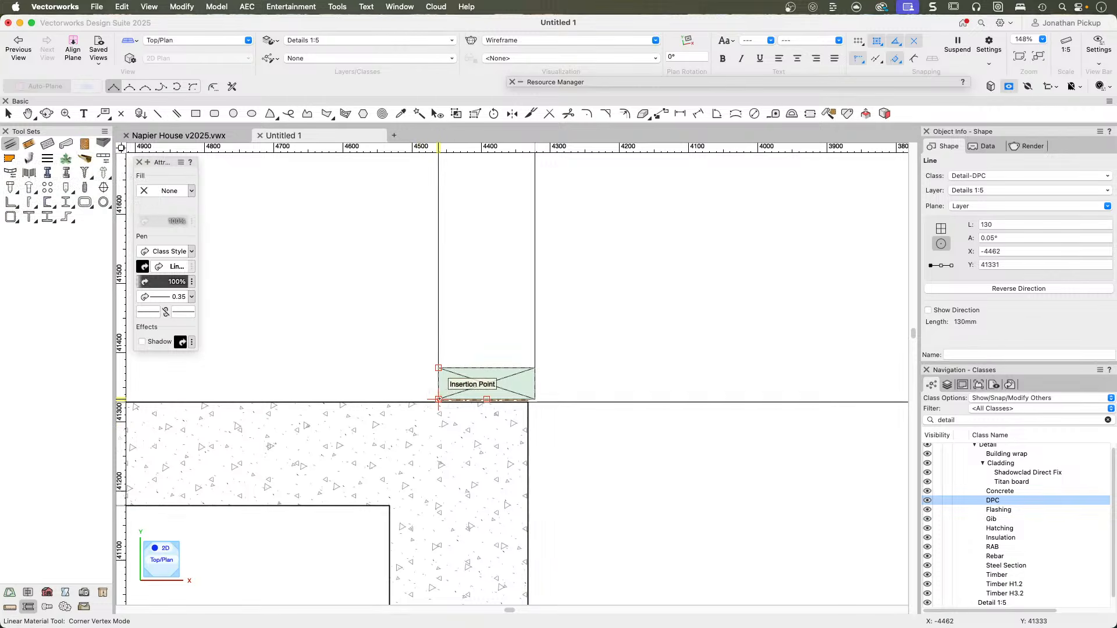
{"action": "left_click", "coordinate": [438, 400]}
{"action": "key", "text": "Tab"}
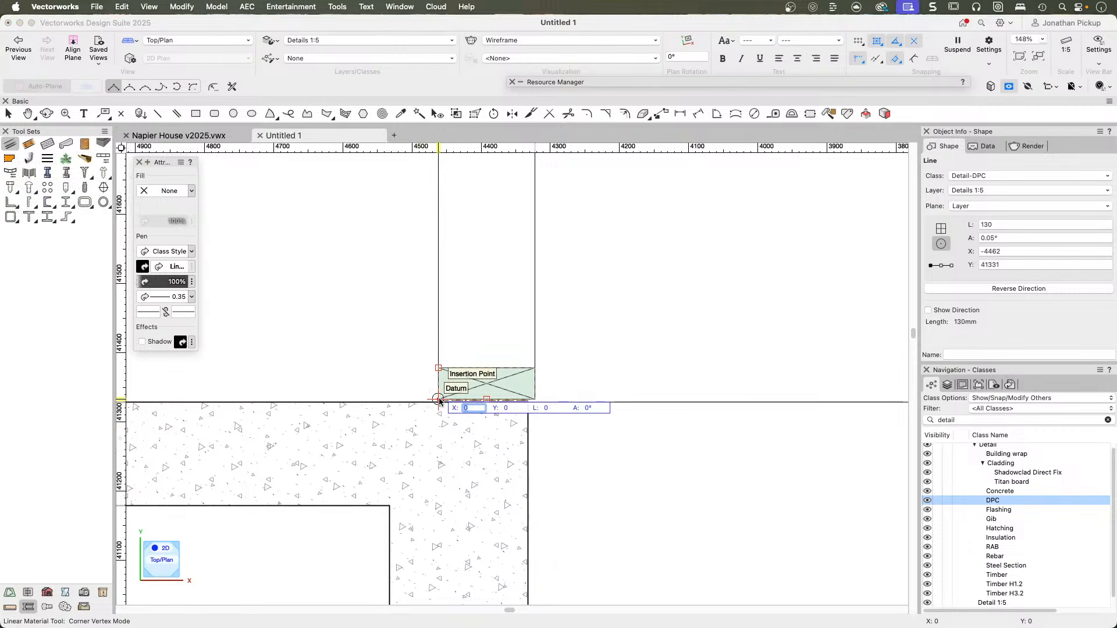
{"action": "key", "text": "Return"}
{"action": "left_click", "coordinate": [438, 400]}
Finish the Linear Material path vertically, 2 mm inside the framing rectangle's upper inner corner, 413 mm long.
{"action": "scroll", "coordinate": [430, 214], "scroll_direction": "up", "scroll_amount": 5}
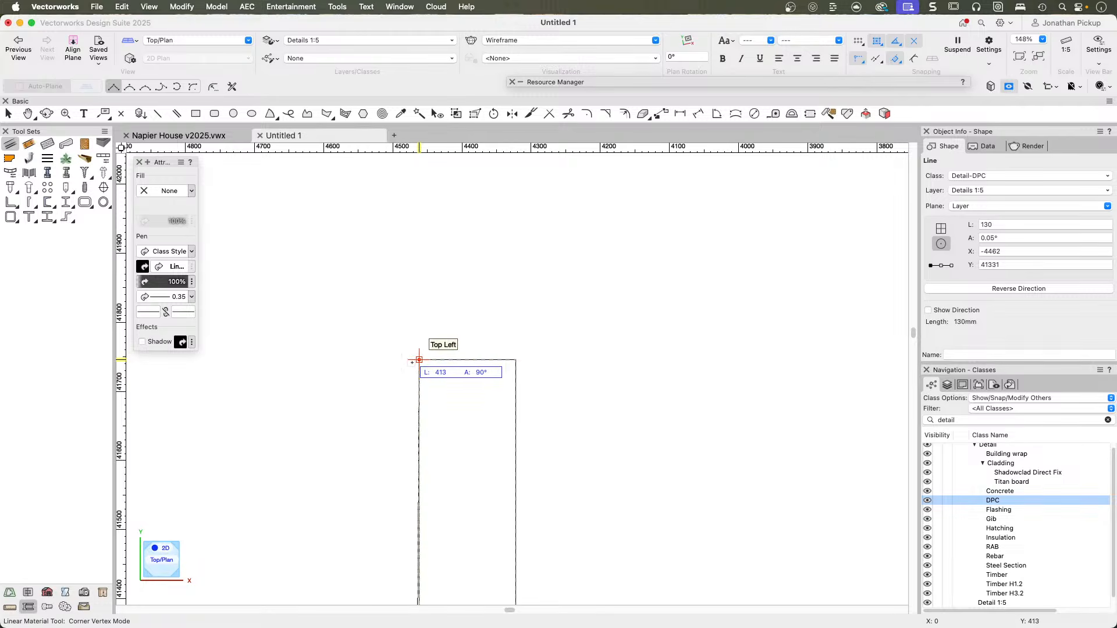
{"action": "left_click", "coordinate": [418, 360]}
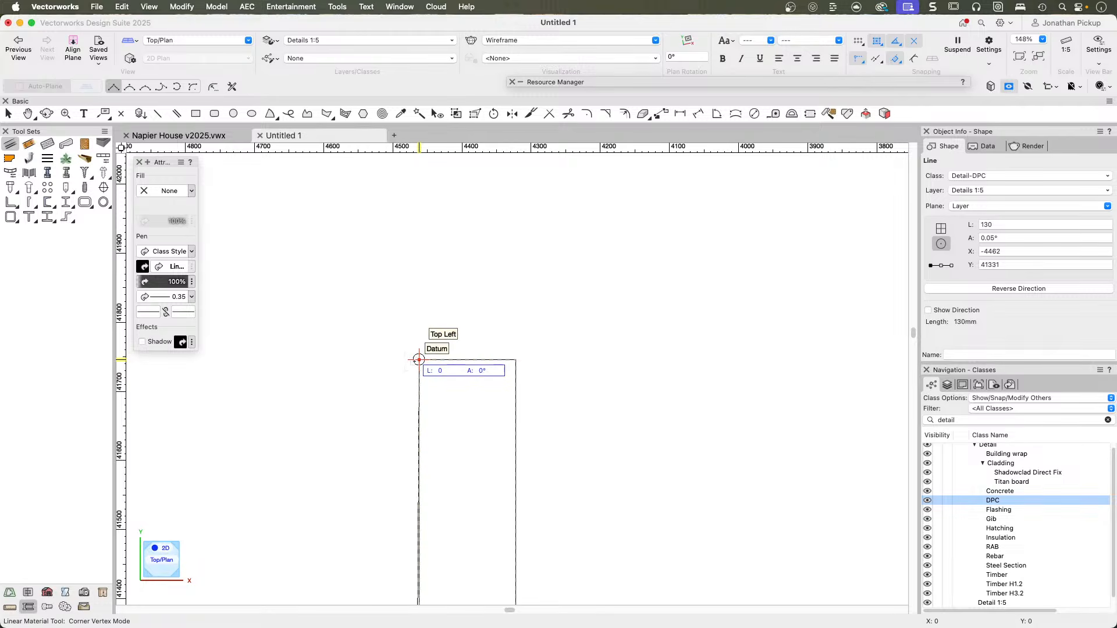
{"action": "key", "text": "Tab"}
{"action": "key", "text": "Tab"}
{"action": "key", "text": "Tab"}
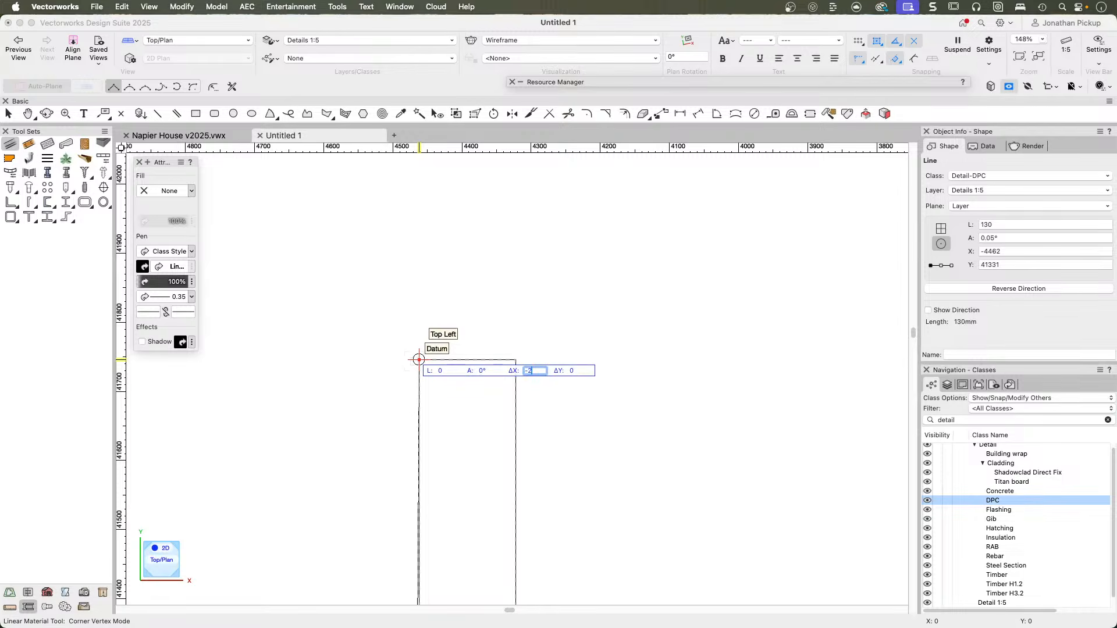
{"action": "key", "text": "Return"}
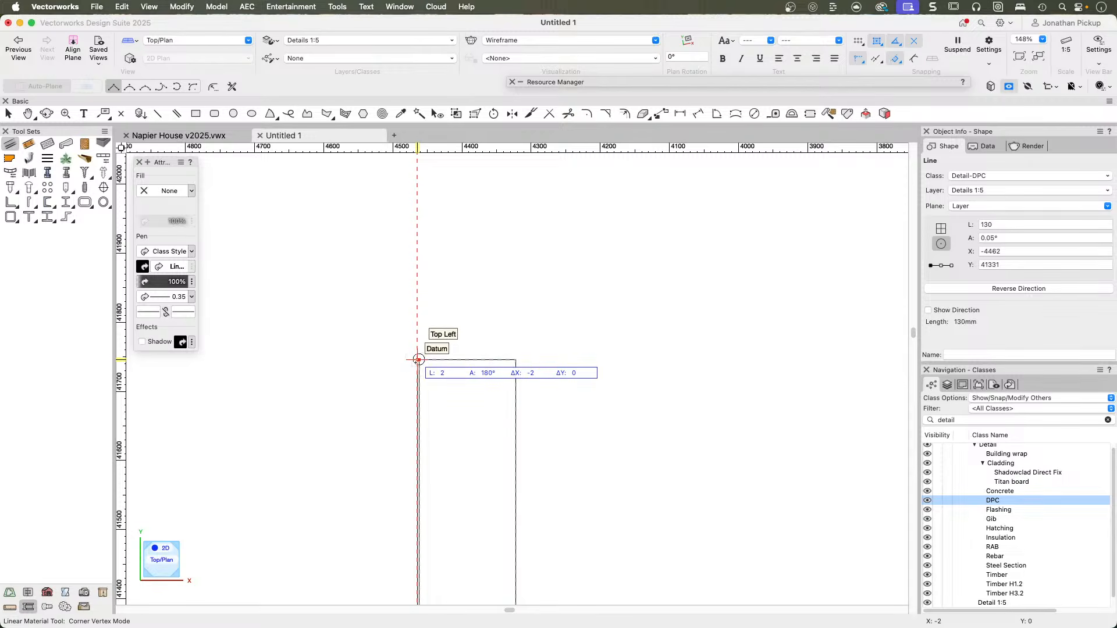
{"action": "double_click", "coordinate": [417, 360]}
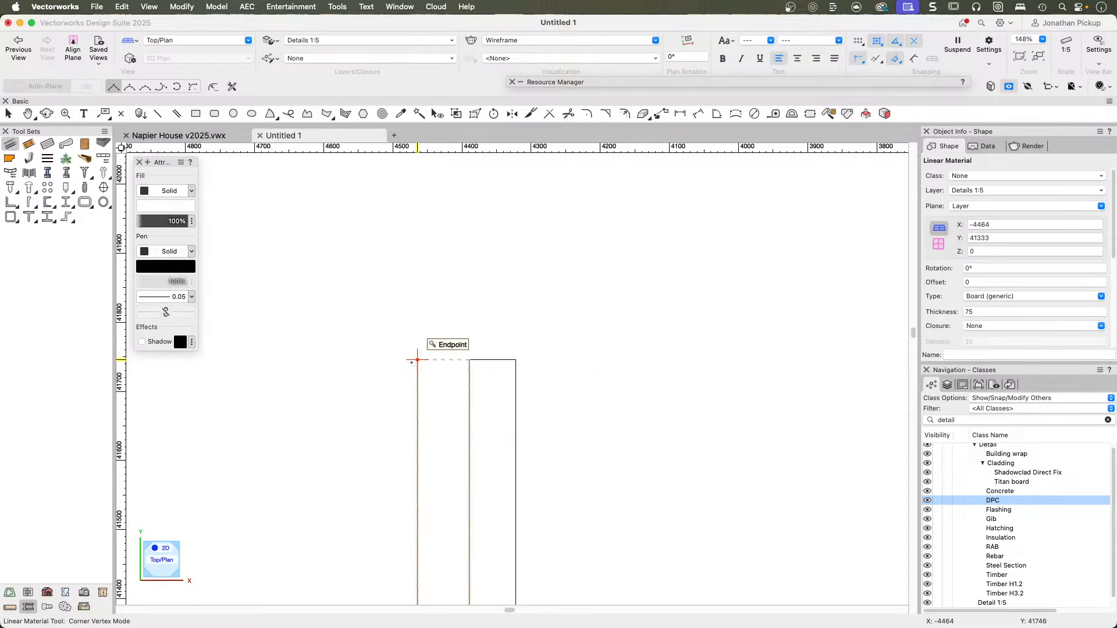
{"action": "key", "text": "x"}
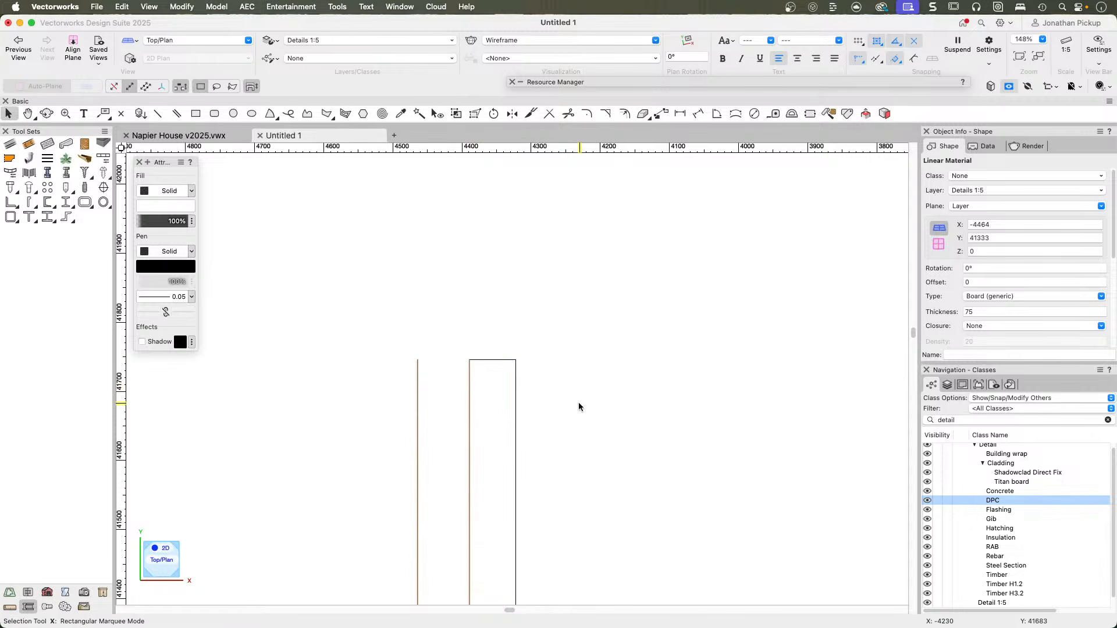
Set the thickness of the new linear material board to 10.
{"action": "scroll", "coordinate": [506, 295], "scroll_direction": "down", "scroll_amount": 5}
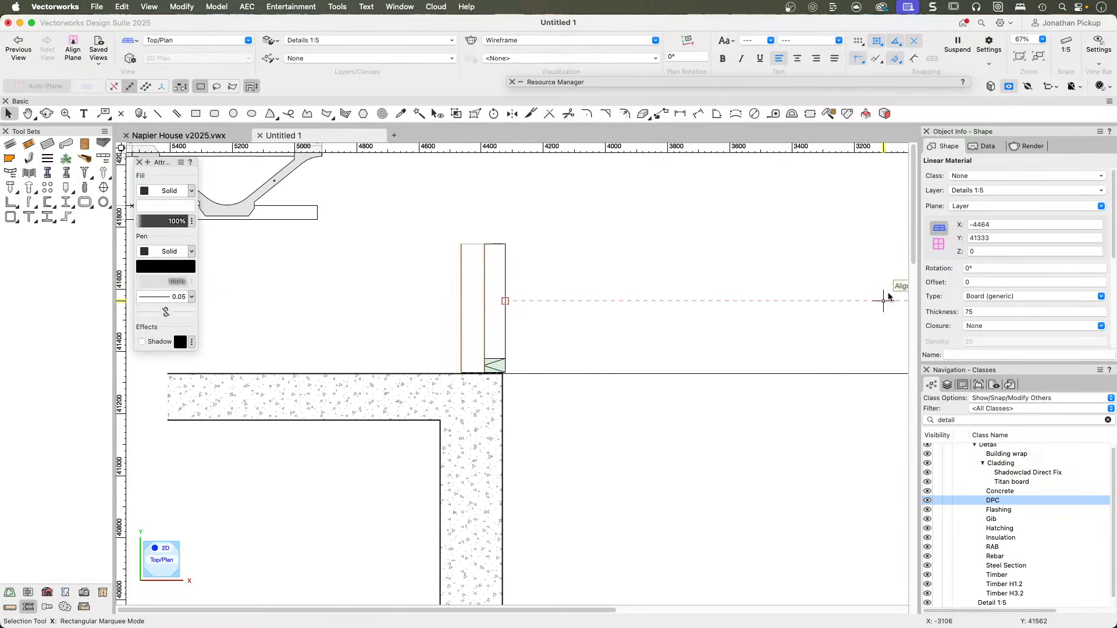
{"action": "left_click", "coordinate": [974, 282]}
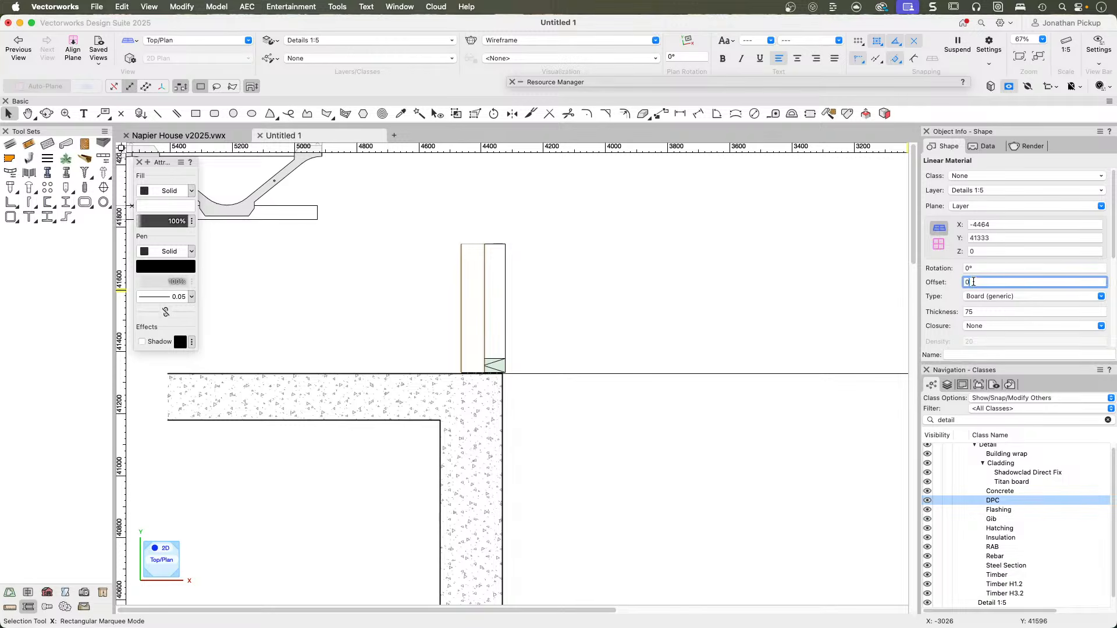
{"action": "key", "text": "Tab"}
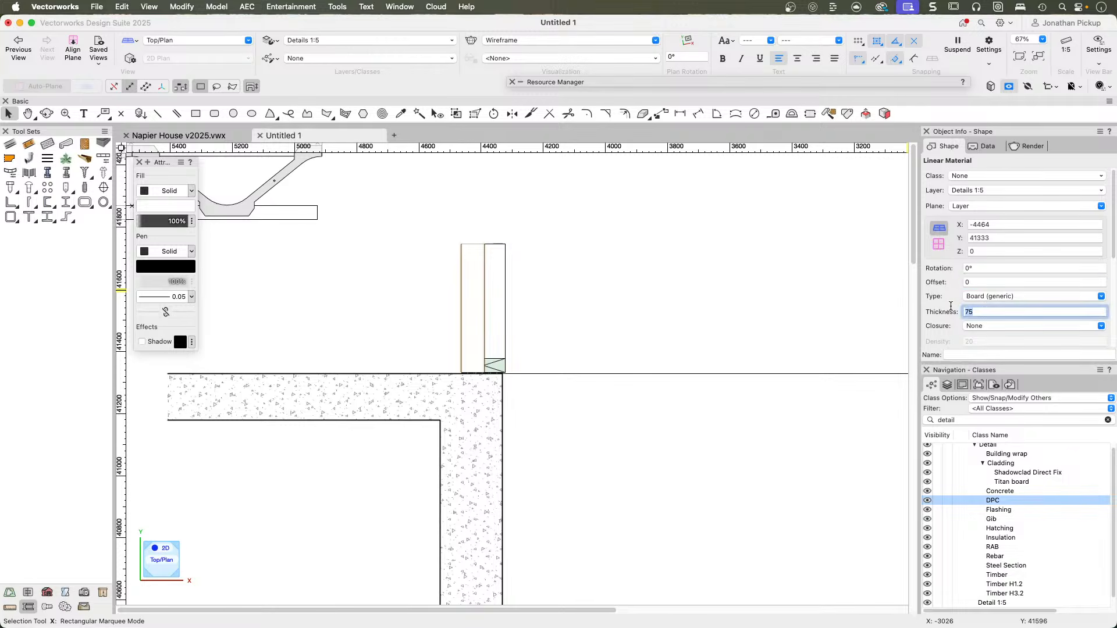
{"action": "key", "text": "Tab"}
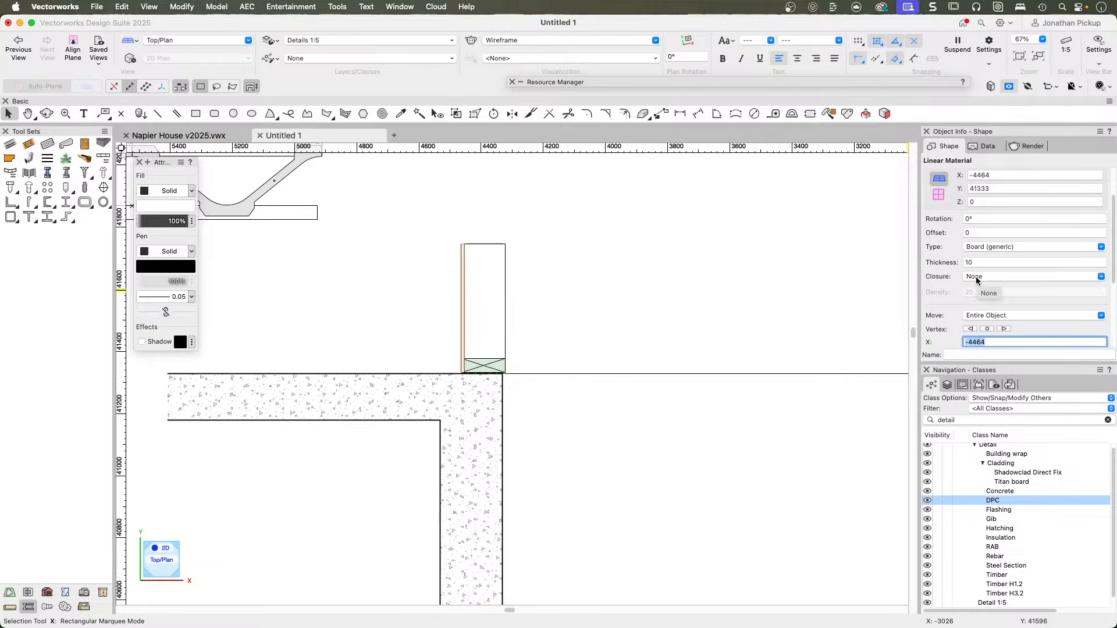
Move the linear material board 10 mm away from the timber plate and framing with an X offset of -10.
{"action": "scroll", "coordinate": [481, 344], "scroll_direction": "up", "scroll_amount": 8}
{"action": "scroll", "coordinate": [486, 393], "scroll_direction": "up", "scroll_amount": 1}
{"action": "scroll", "coordinate": [1010, 309], "scroll_direction": "down", "scroll_amount": 1}
{"action": "scroll", "coordinate": [1009, 308], "scroll_direction": "down", "scroll_amount": 1}
{"action": "left_click", "coordinate": [969, 229]}
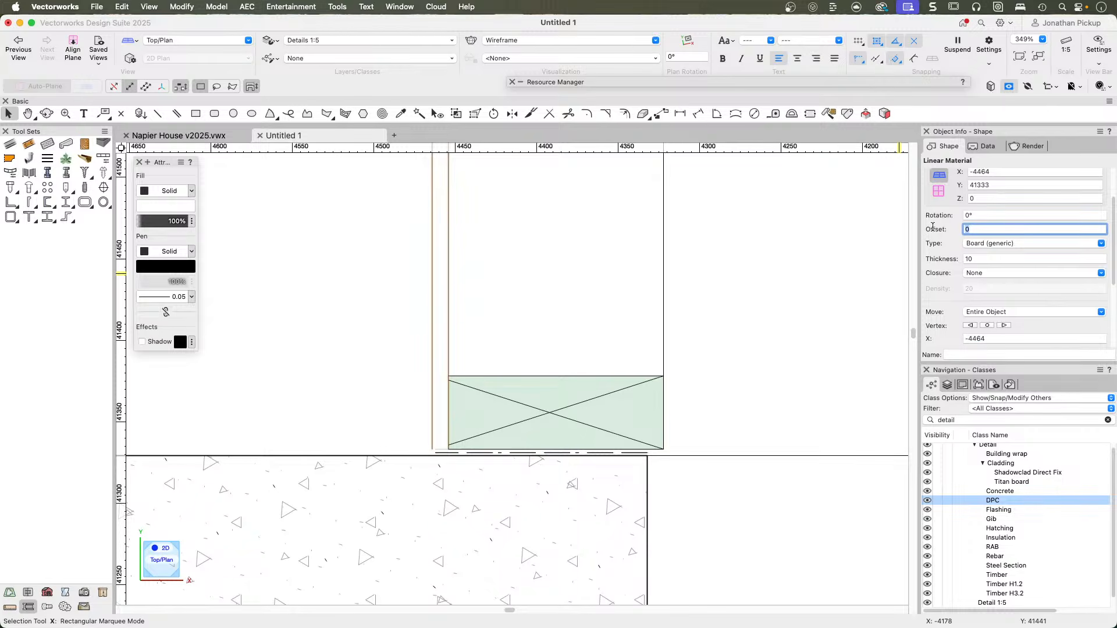
{"action": "key", "text": "Return"}
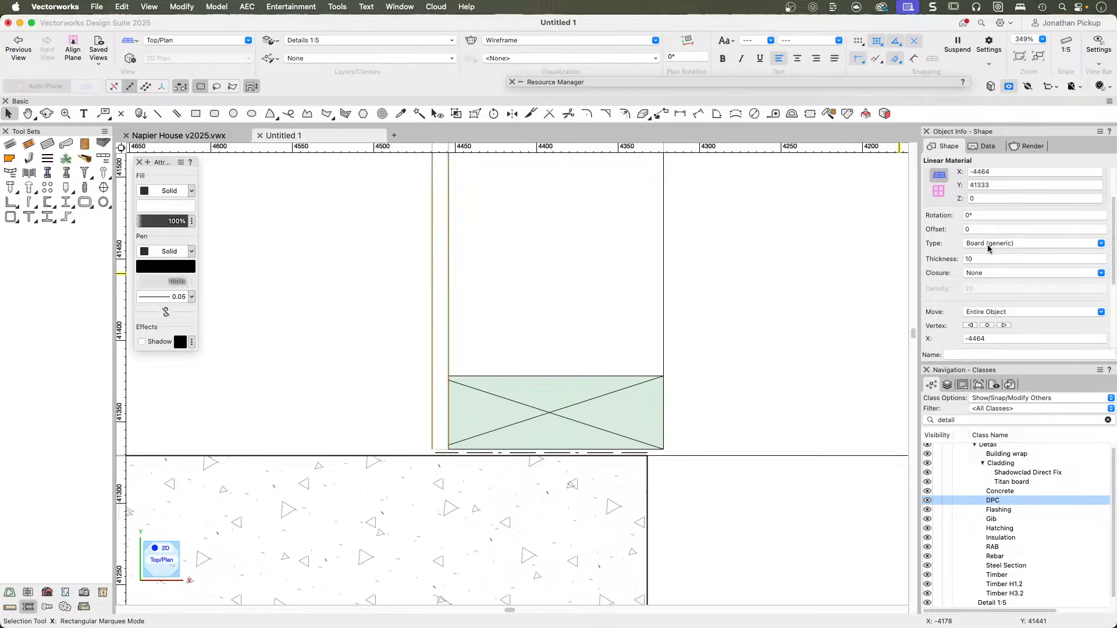
{"action": "scroll", "coordinate": [987, 244], "scroll_direction": "down", "scroll_amount": 5}
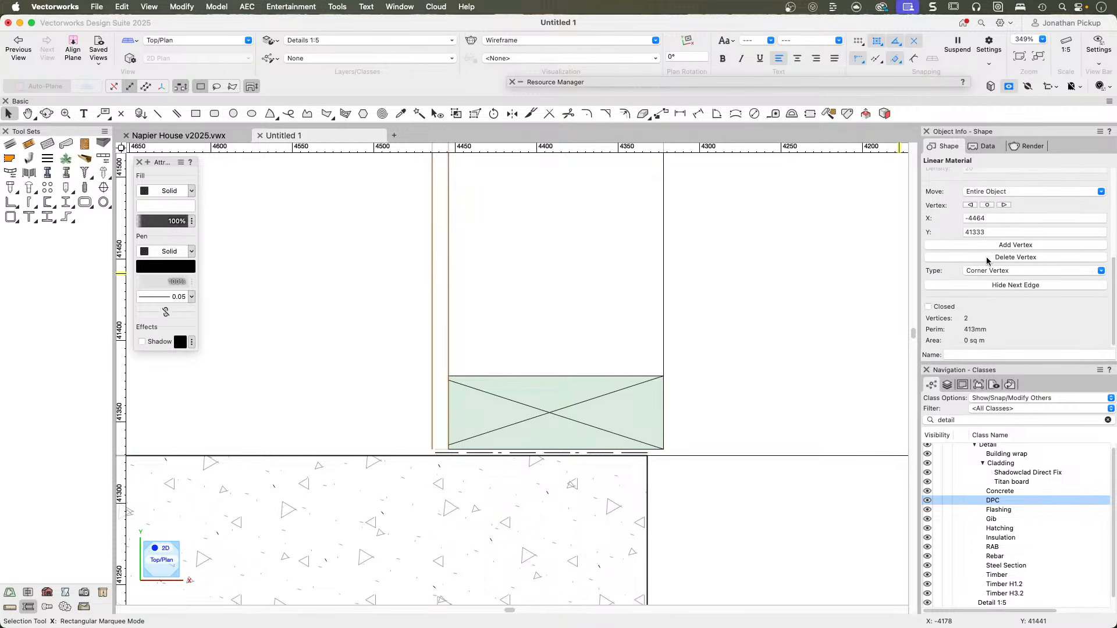
{"action": "scroll", "coordinate": [996, 270], "scroll_direction": "up", "scroll_amount": 1}
{"action": "scroll", "coordinate": [995, 270], "scroll_direction": "up", "scroll_amount": 4}
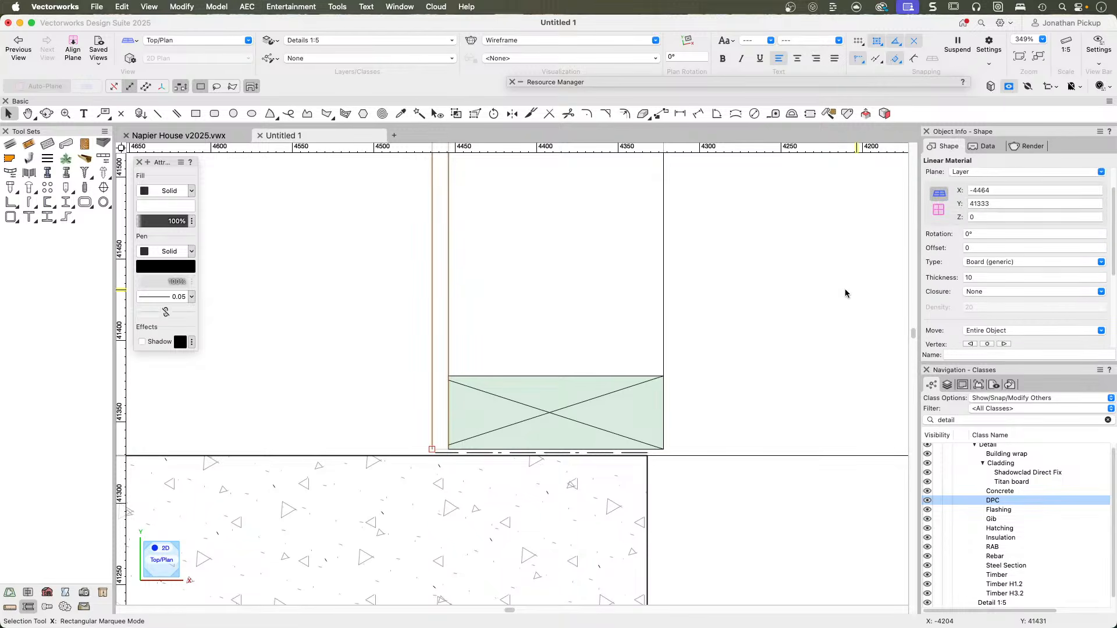
{"action": "key", "text": "super+m"}
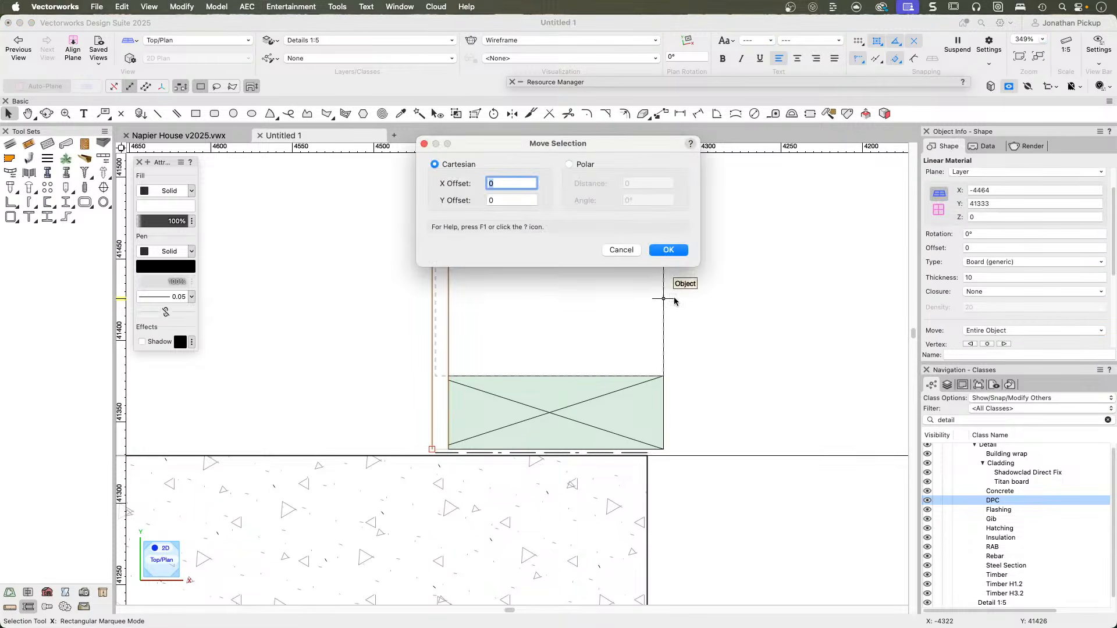
{"action": "type", "text": "-10"}
{"action": "key", "text": "Return"}
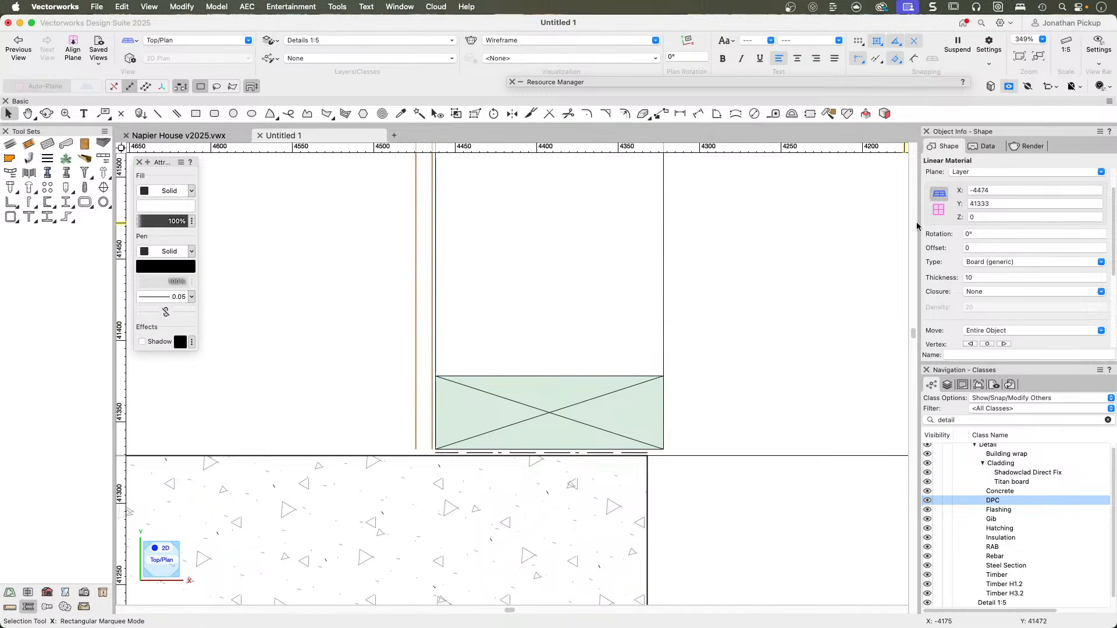
Set the lining board's closure to Start so its lower end is capped.
{"action": "left_click", "coordinate": [983, 291]}
{"action": "left_click", "coordinate": [988, 320]}
{"action": "scroll", "coordinate": [966, 278], "scroll_direction": "down", "scroll_amount": 2}
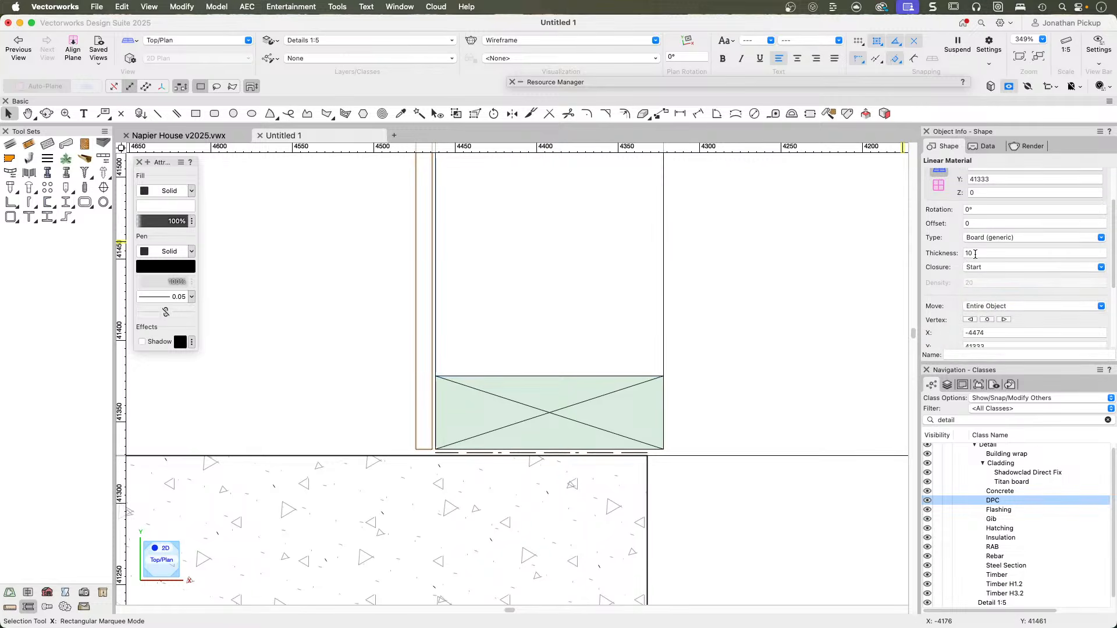
Try the Plaster/Stucco and Gyp. Bd. (detail) types on the lining board and restore Board (generic).
{"action": "left_click", "coordinate": [976, 240]}
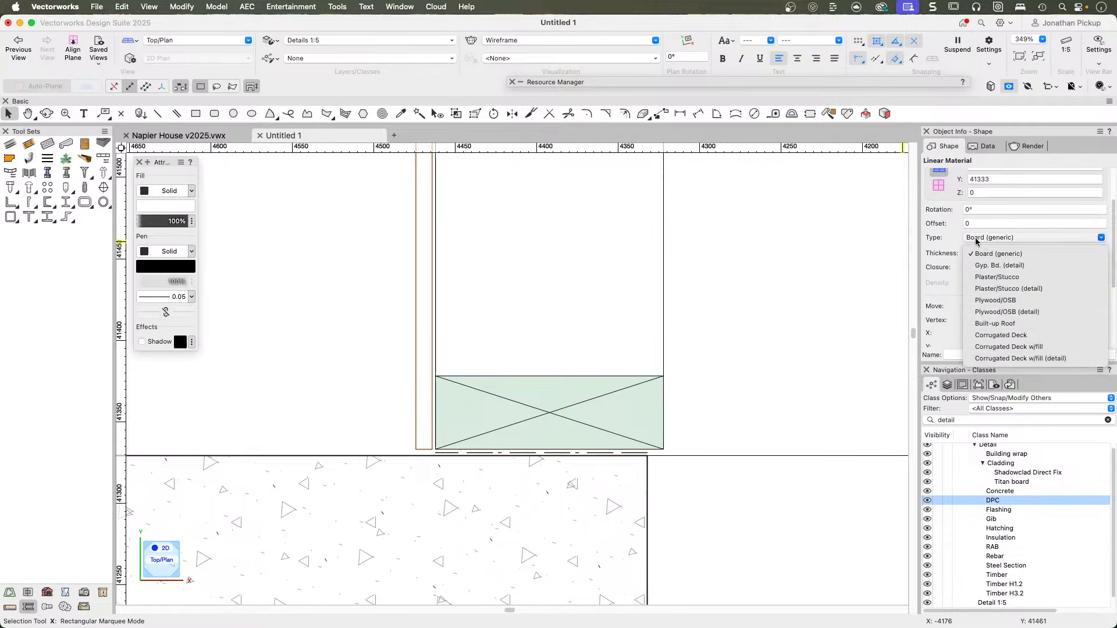
{"action": "left_click", "coordinate": [997, 277]}
{"action": "left_click", "coordinate": [980, 240]}
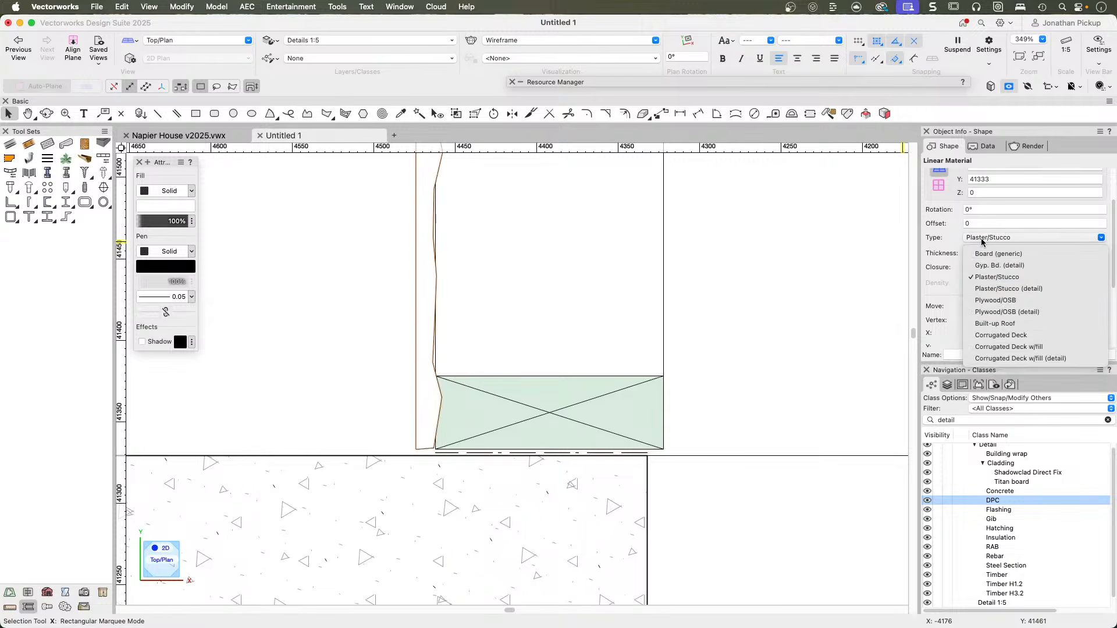
{"action": "left_click", "coordinate": [980, 269]}
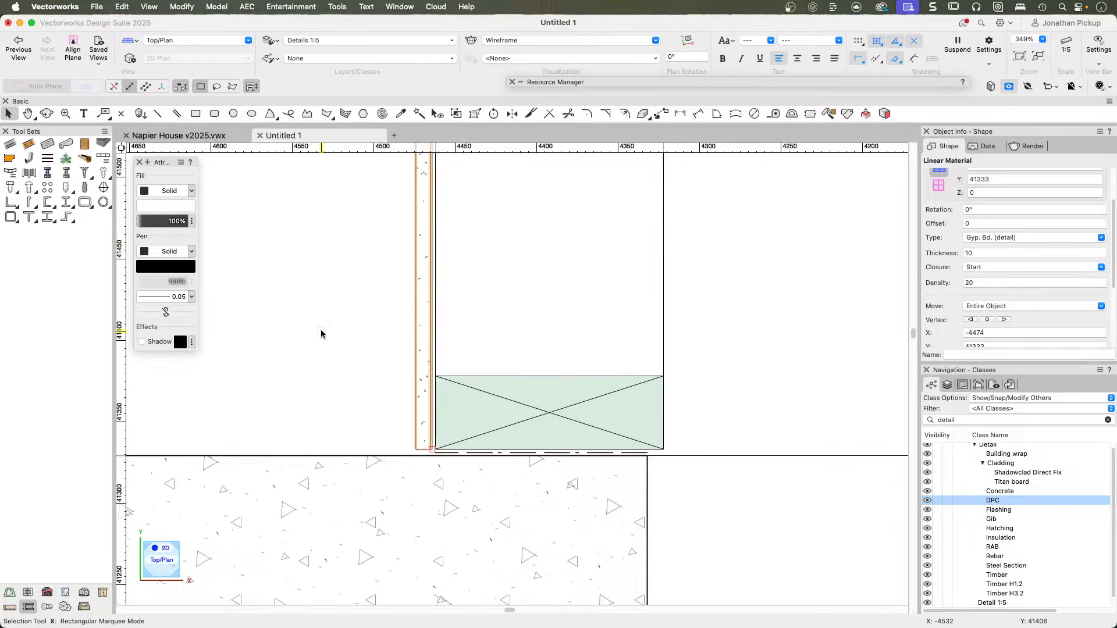
{"action": "left_click", "coordinate": [336, 319]}
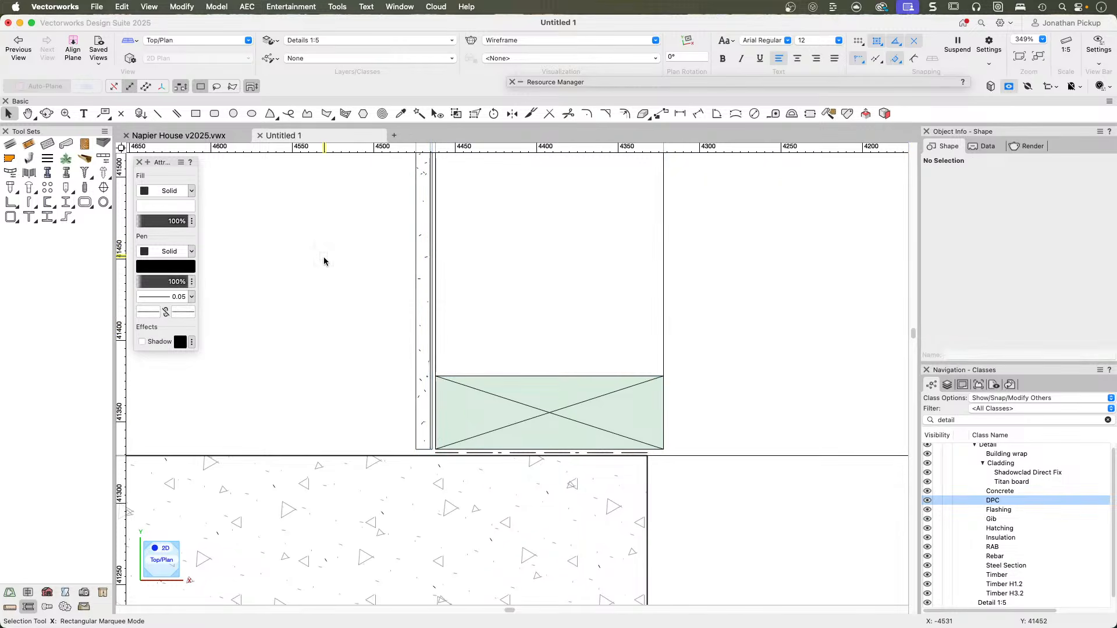
{"action": "scroll", "coordinate": [413, 456], "scroll_direction": "up", "scroll_amount": 6}
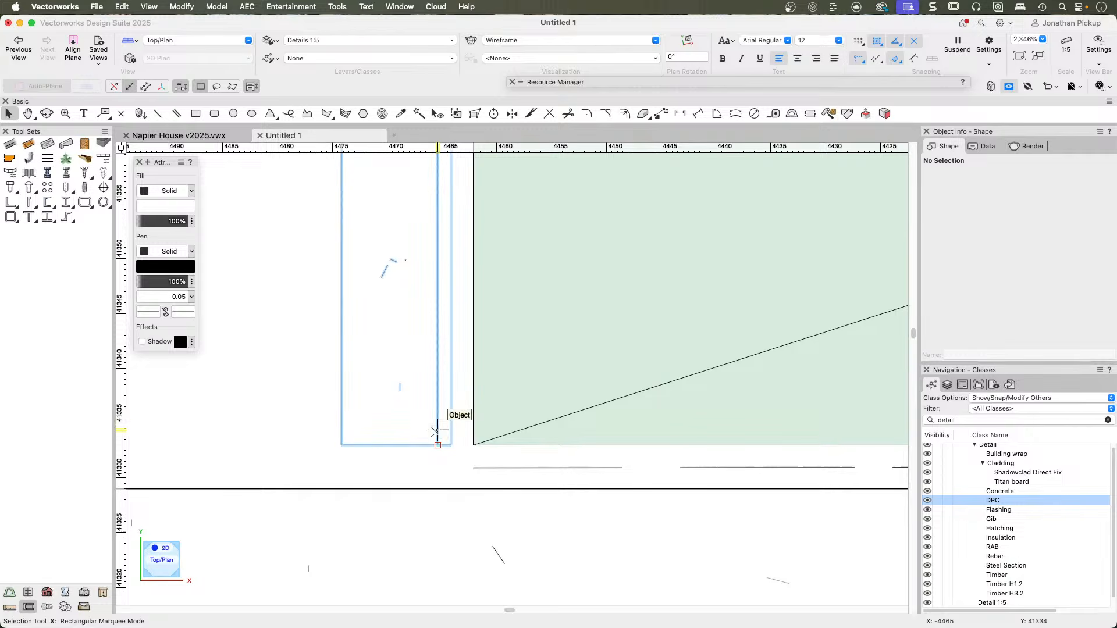
{"action": "scroll", "coordinate": [442, 425], "scroll_direction": "down", "scroll_amount": 6}
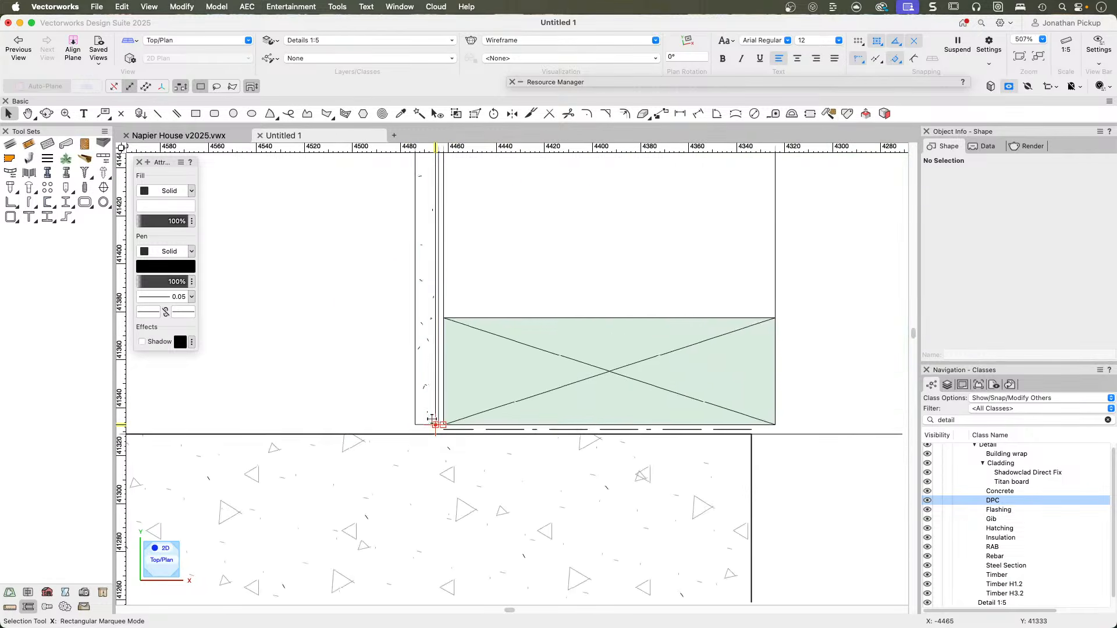
{"action": "left_click", "coordinate": [424, 375]}
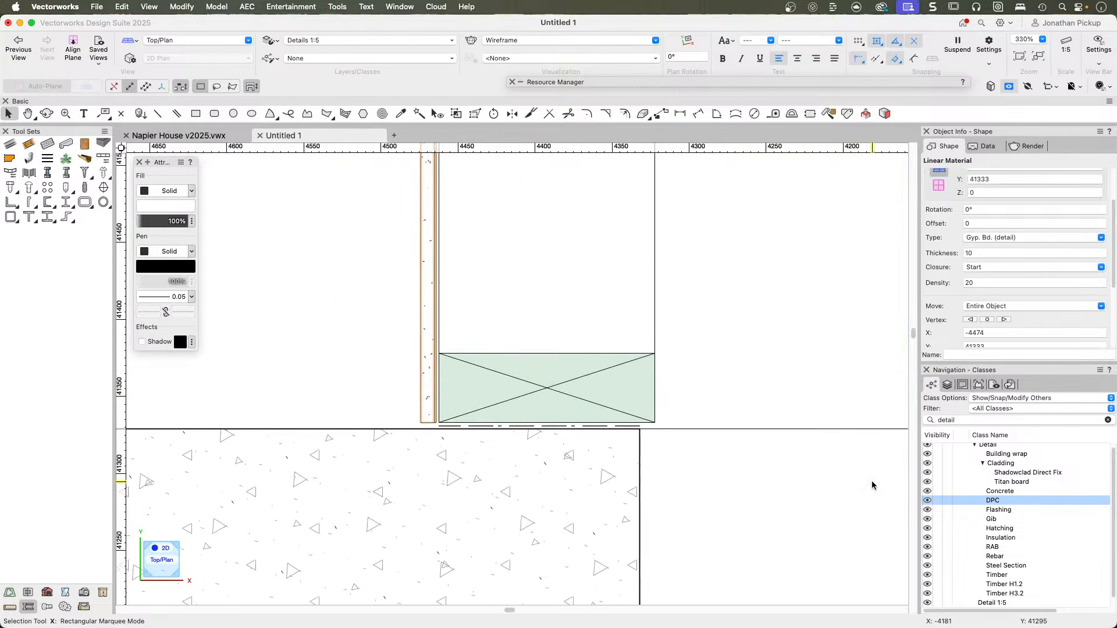
{"action": "left_click", "coordinate": [978, 238]}
{"action": "left_click", "coordinate": [981, 257]}
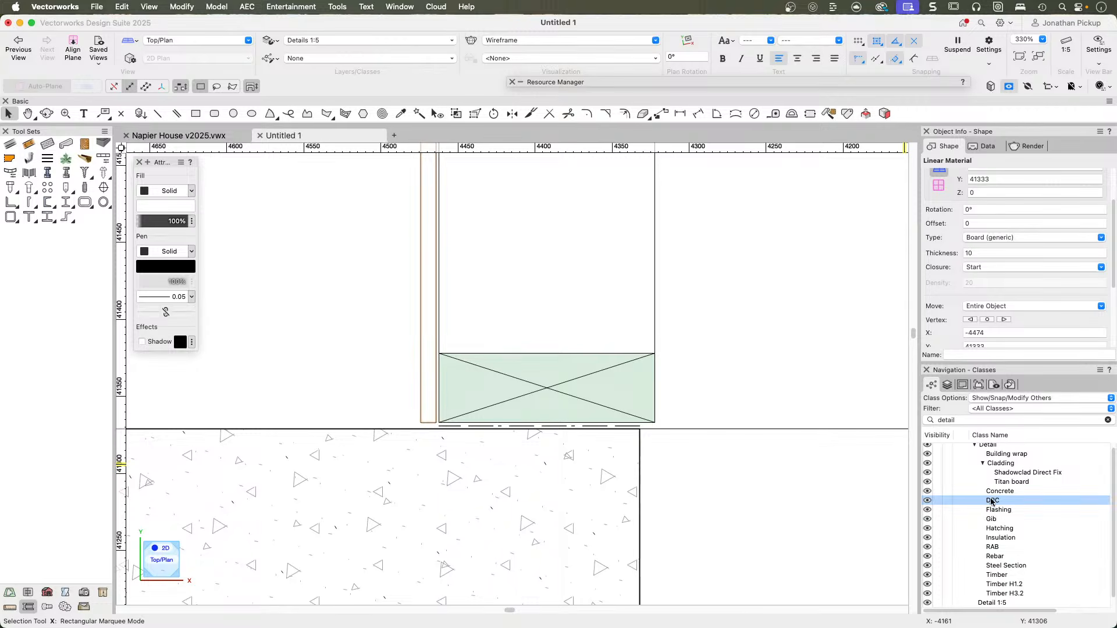
Assign the Gib class from the Detail classes to the selected lining board.
{"action": "right_click", "coordinate": [993, 519]}
{"action": "left_click", "coordinate": [996, 521]}
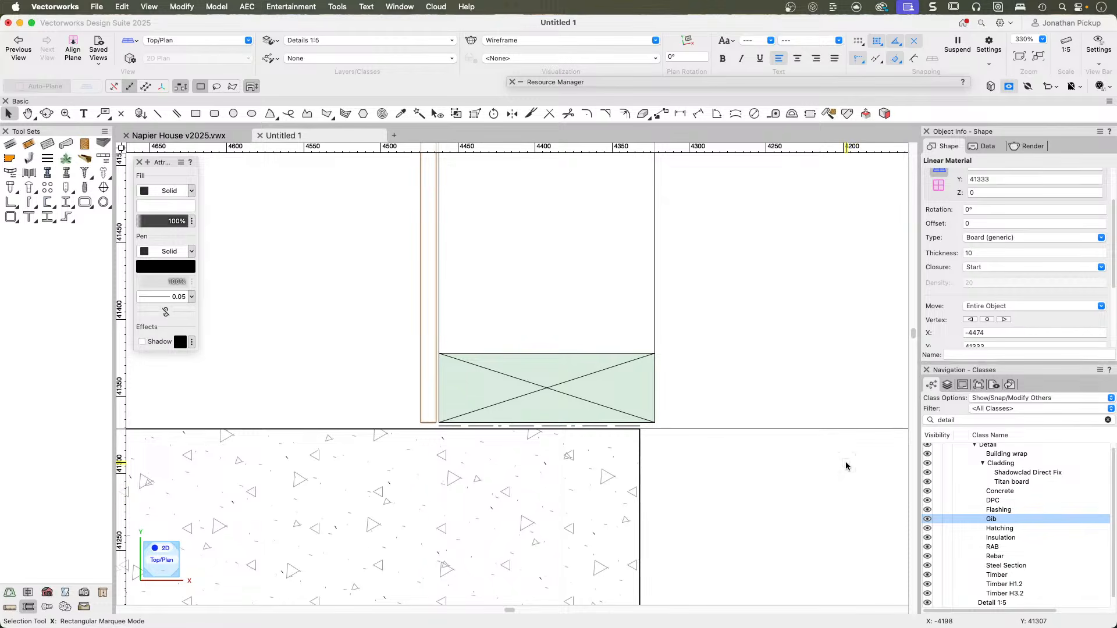
{"action": "scroll", "coordinate": [1028, 246], "scroll_direction": "up", "scroll_amount": 3}
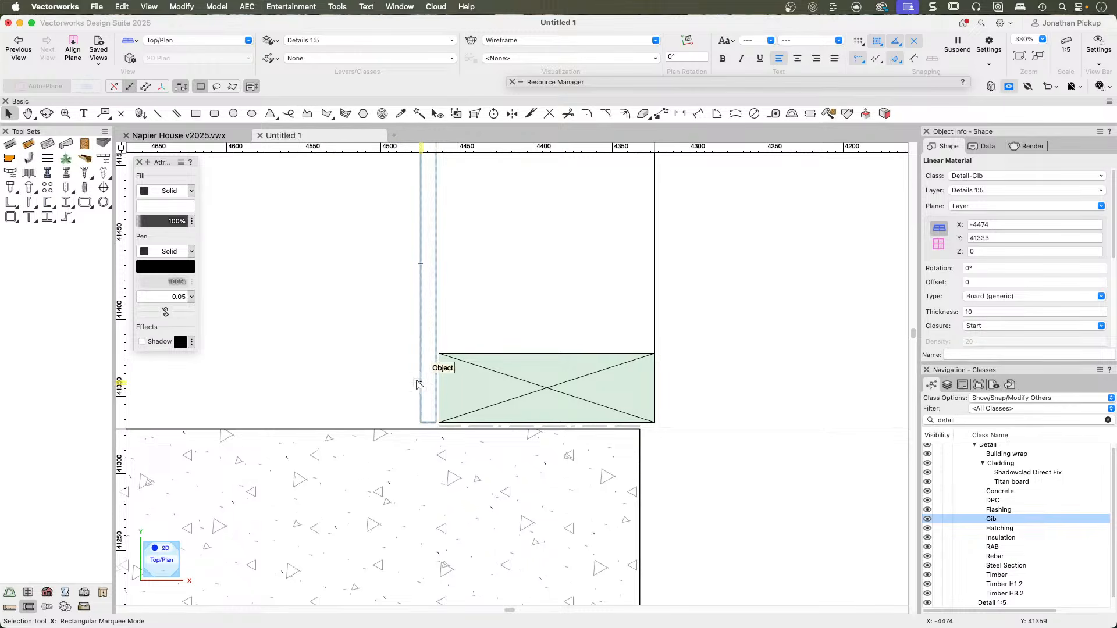
Start a rectangle at the framing's upper outer corner and constrain its horizontal extent to 4 mm.
{"action": "scroll", "coordinate": [424, 335], "scroll_direction": "down", "scroll_amount": 5}
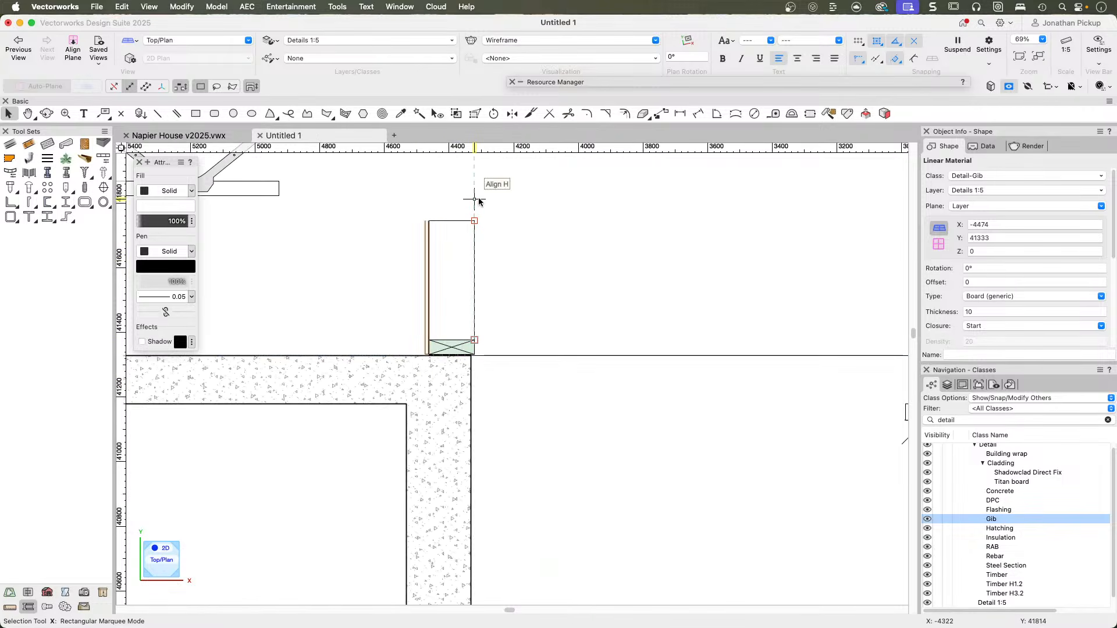
{"action": "key", "text": "4"}
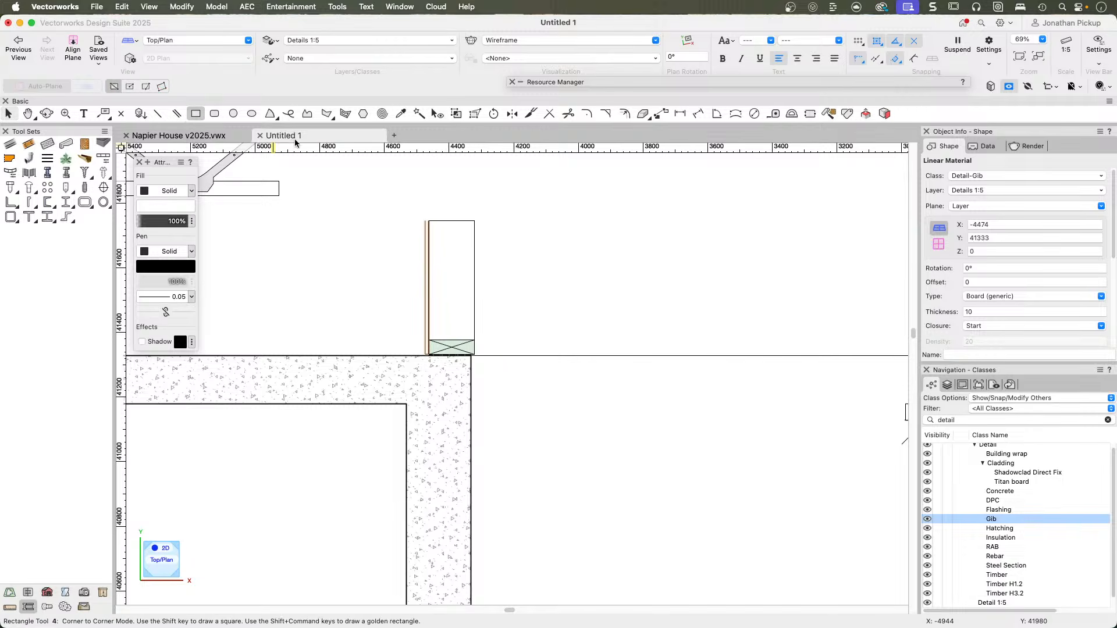
{"action": "left_click", "coordinate": [474, 221]}
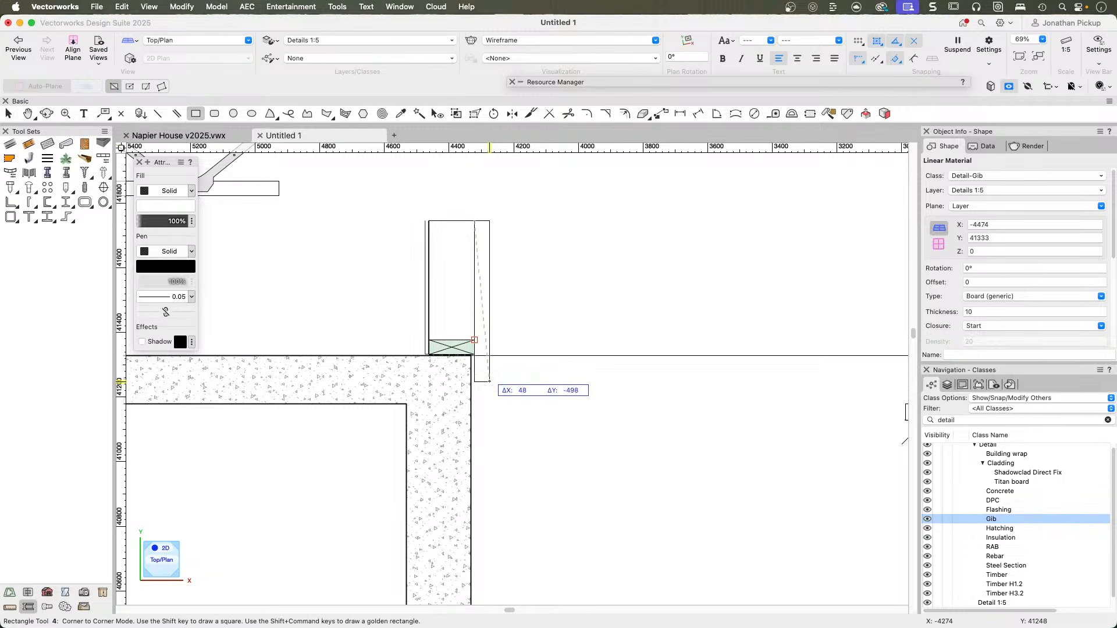
{"action": "key", "text": "Tab"}
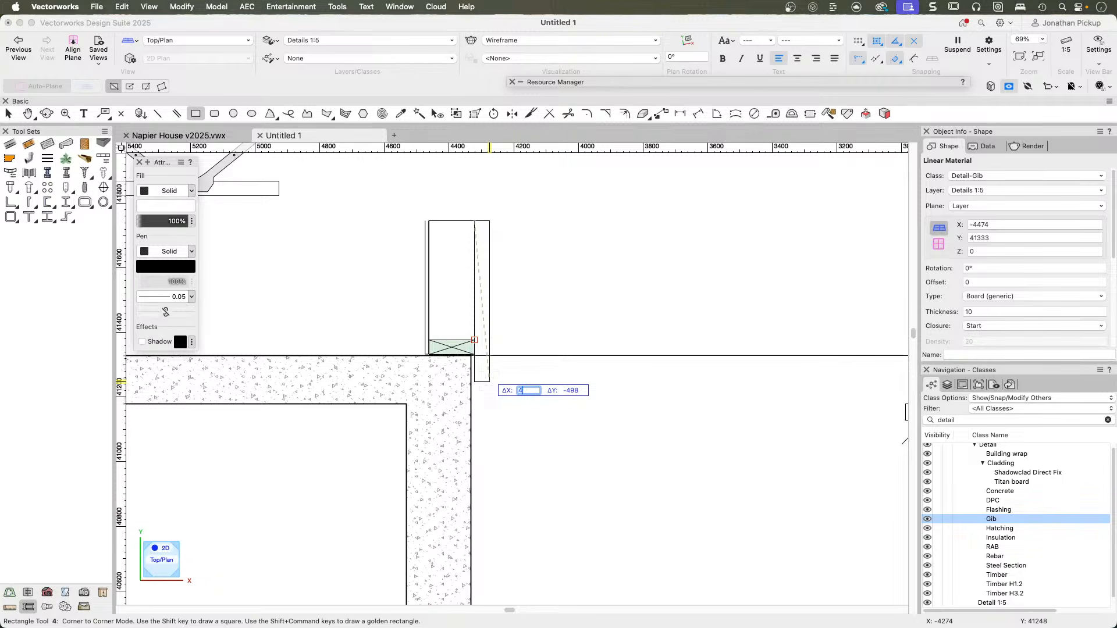
{"action": "type", "text": "4"}
{"action": "key", "text": "Return"}
{"action": "scroll", "coordinate": [475, 382], "scroll_direction": "up", "scroll_amount": 5}
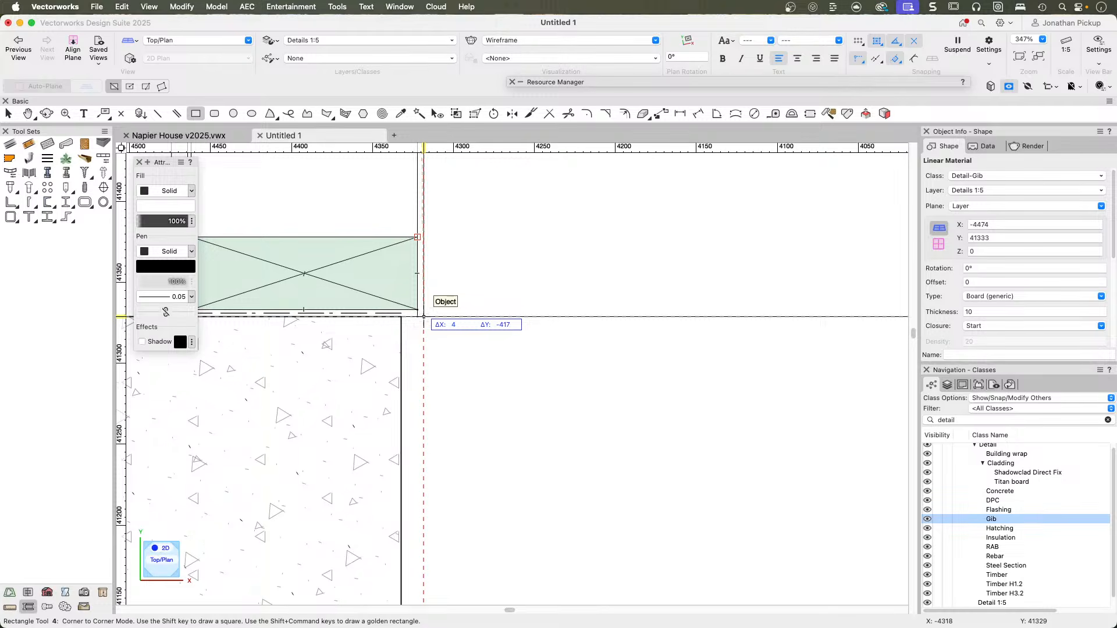
Finish the rectangle 8 mm wide and 467 mm high, ending 50 mm below a datum set at the slab's top level.
{"action": "key", "text": "g"}
{"action": "key", "text": "Tab"}
{"action": "key", "text": "Tab"}
{"action": "key", "text": "Tab"}
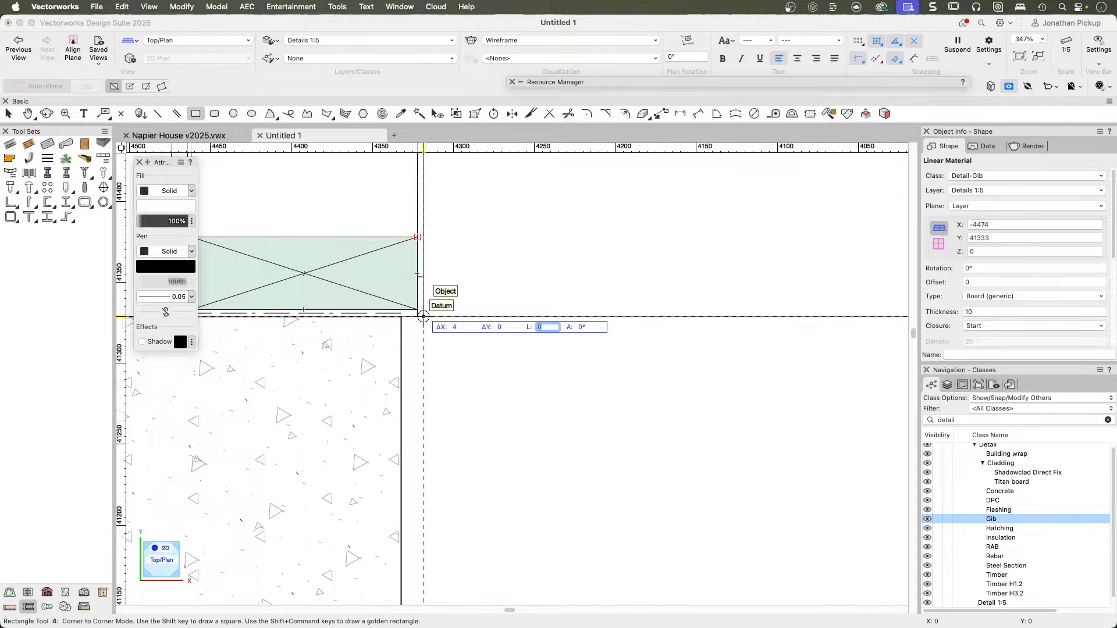
{"action": "key", "text": "Tab"}
{"action": "key", "text": "Tab"}
{"action": "key", "text": "Tab"}
{"action": "key", "text": "Tab"}
{"action": "key", "text": "Tab"}
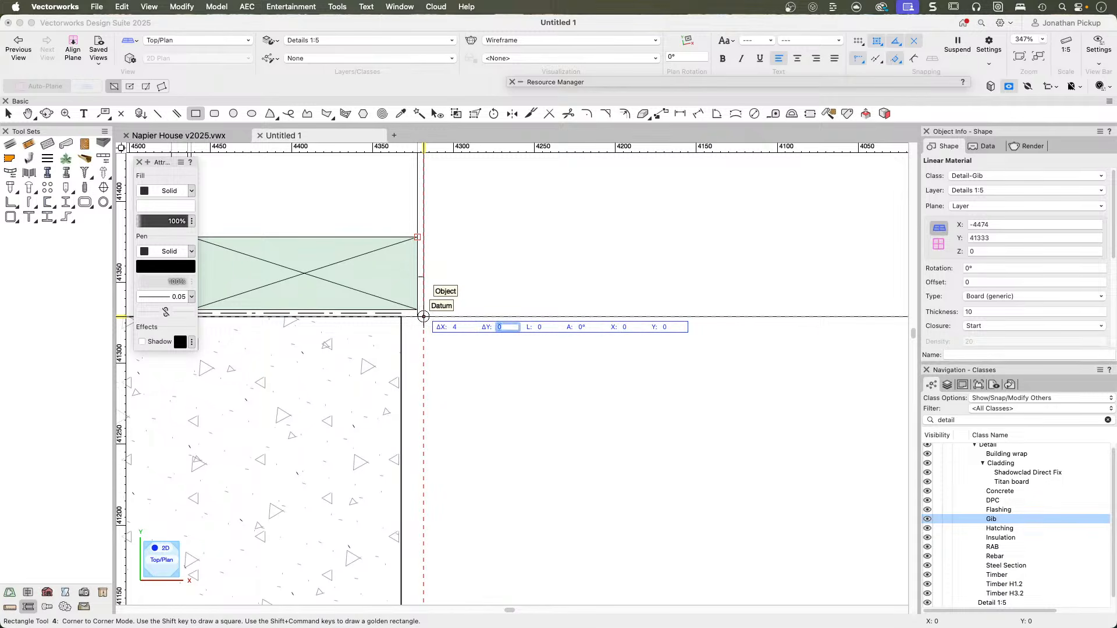
{"action": "type", "text": "-50"}
{"action": "key", "text": "Return"}
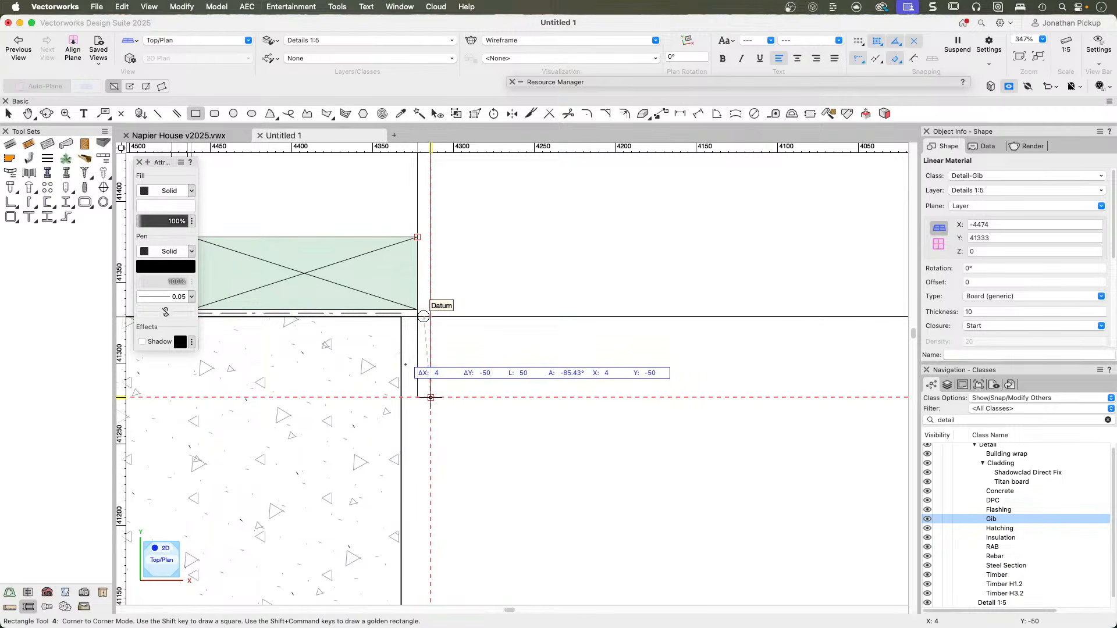
{"action": "left_click", "coordinate": [424, 316]}
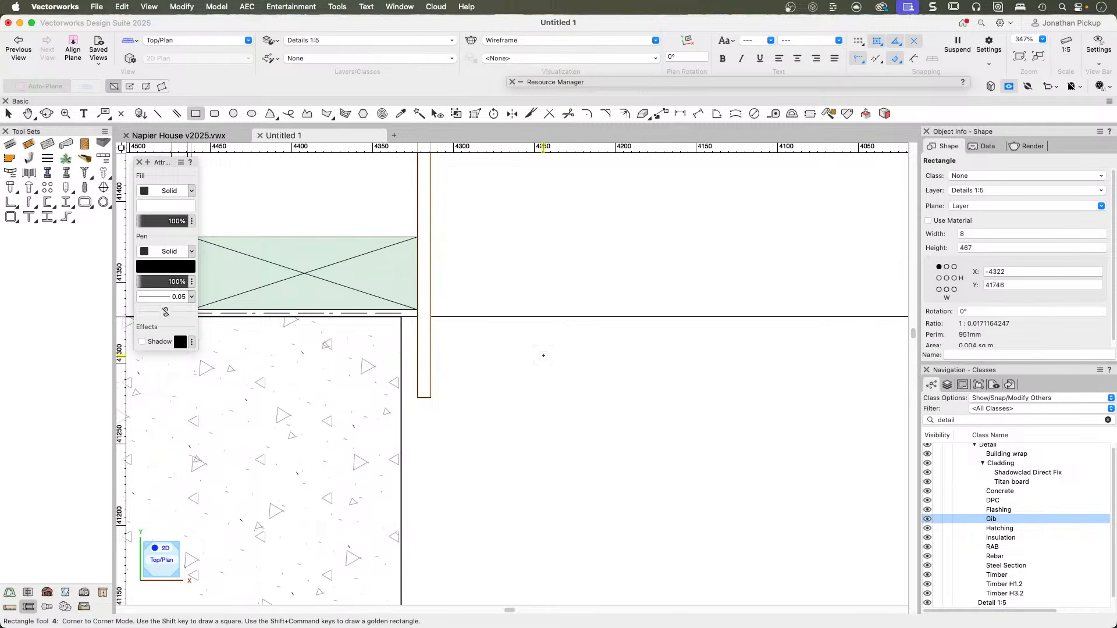
Set the outer rectangle's width to 4 mm and assign it the RAB class from the Detail classes.
{"action": "left_click", "coordinate": [954, 233]}
{"action": "type", "text": "4"}
{"action": "key", "text": "Tab"}
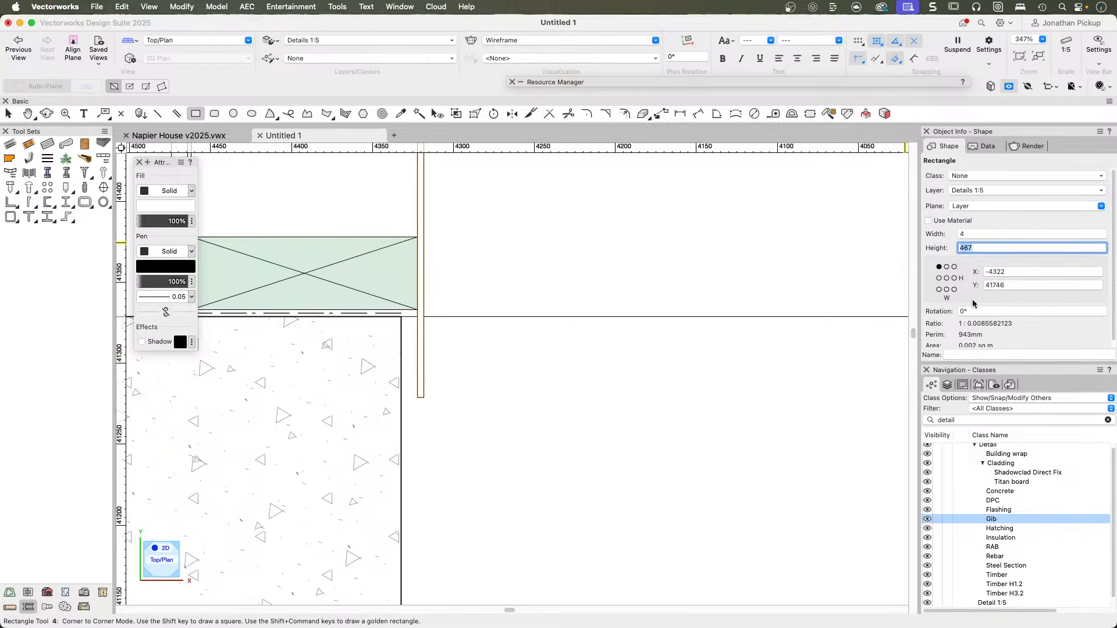
{"action": "left_click", "coordinate": [993, 549]}
{"action": "right_click", "coordinate": [992, 549]}
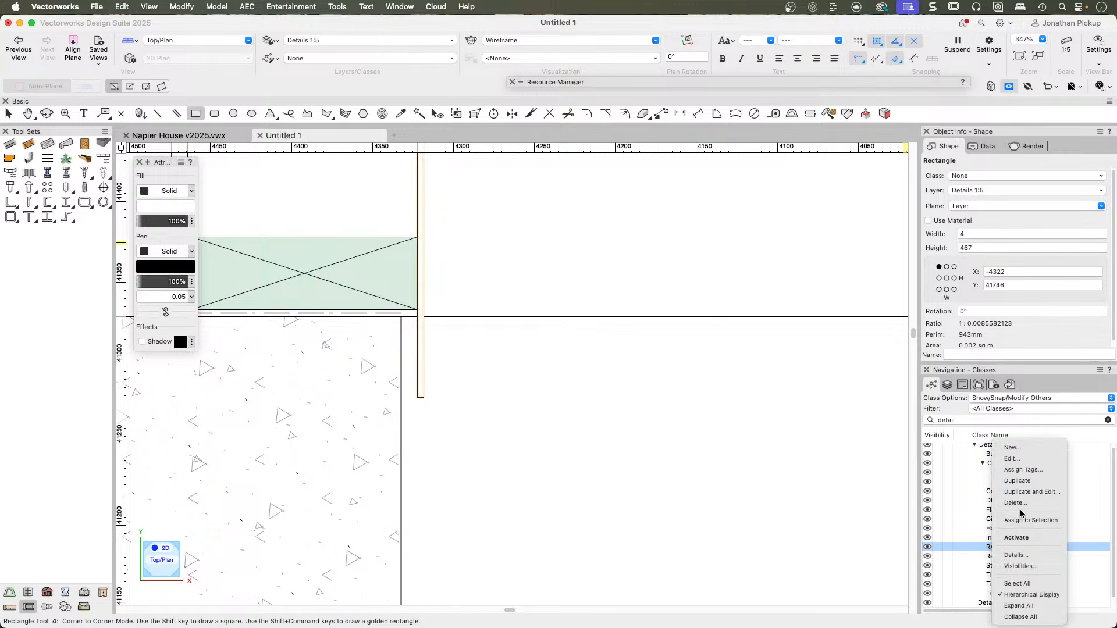
{"action": "left_click", "coordinate": [1024, 521]}
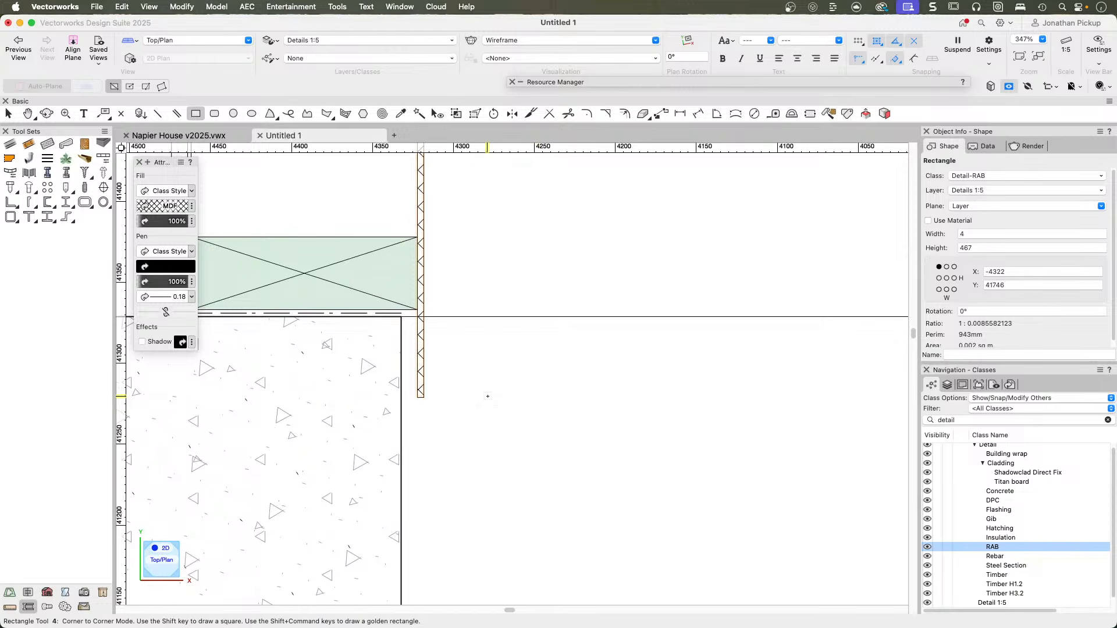
Review the available Detail material classes, including Building wrap, the Cladding group, Concrete, DPC and Gib, against the drawn detail.
{"action": "scroll", "coordinate": [523, 401], "scroll_direction": "down", "scroll_amount": 5}
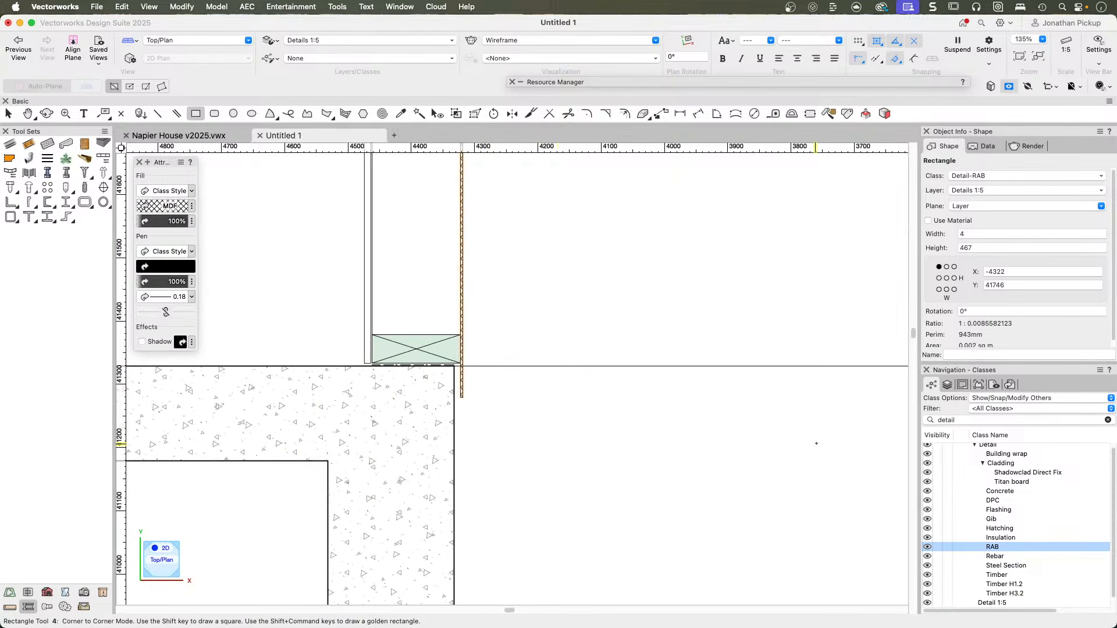
{"action": "left_click", "coordinate": [988, 455]}
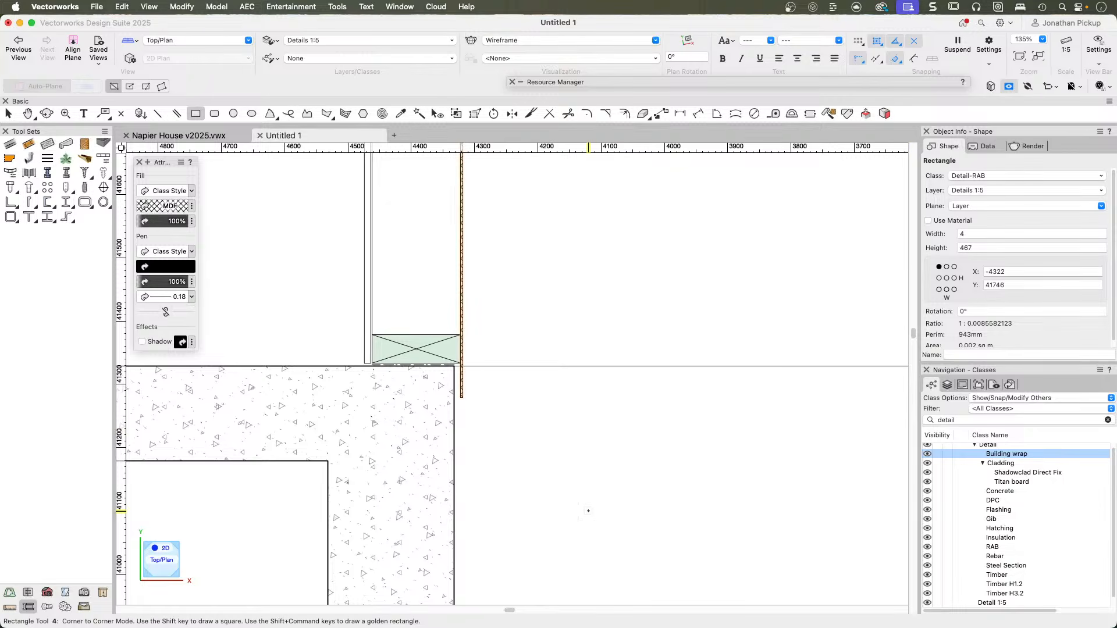
{"action": "scroll", "coordinate": [588, 513], "scroll_direction": "down", "scroll_amount": 3}
{"action": "scroll", "coordinate": [601, 528], "scroll_direction": "right", "scroll_amount": 5}
{"action": "scroll", "coordinate": [600, 529], "scroll_direction": "down", "scroll_amount": 3}
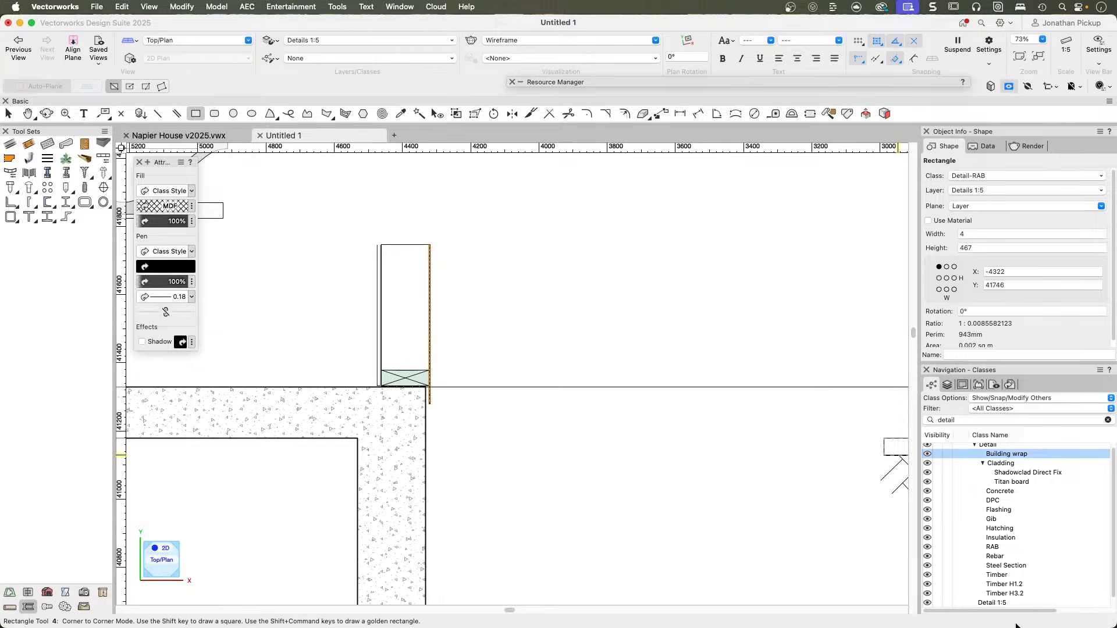
{"action": "left_click", "coordinate": [983, 464]}
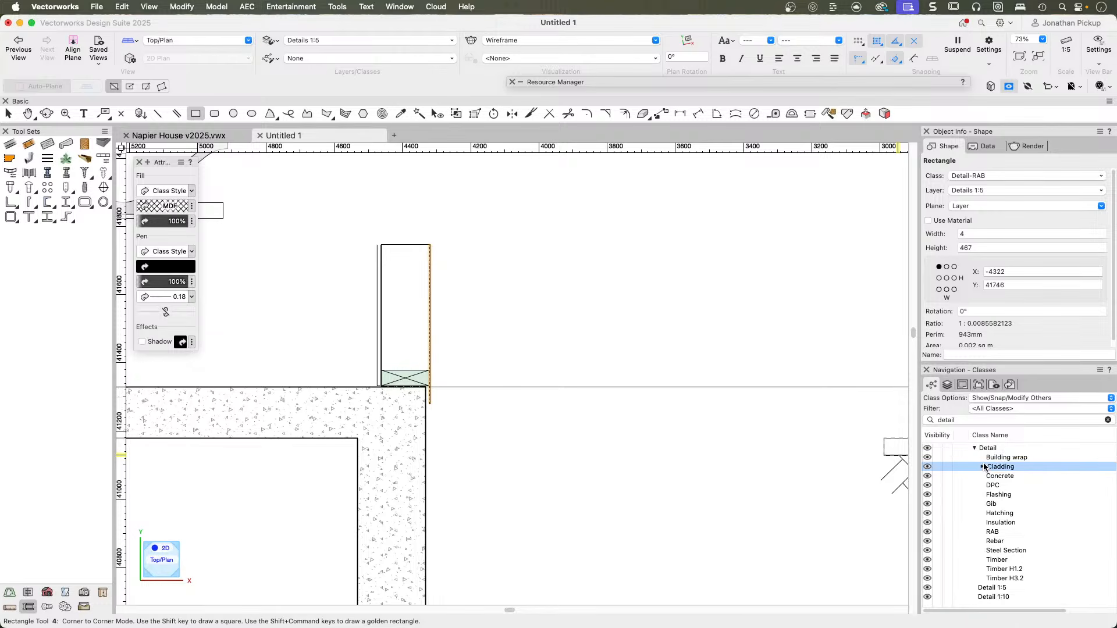
{"action": "left_click", "coordinate": [982, 466]}
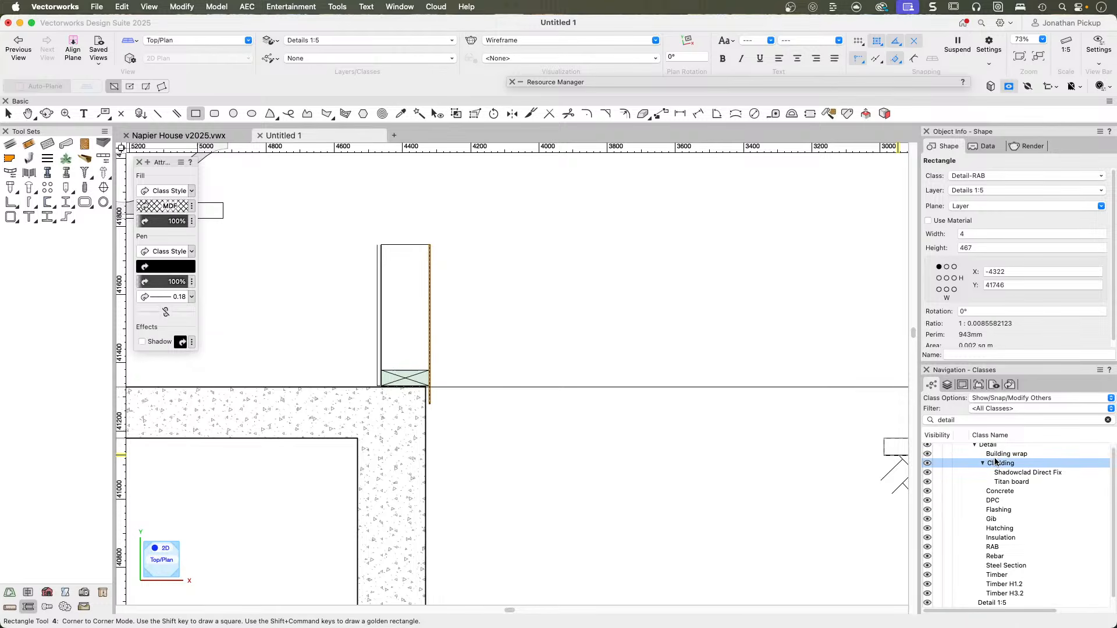
{"action": "left_click", "coordinate": [997, 455]}
{"action": "left_click", "coordinate": [997, 493]}
{"action": "left_click", "coordinate": [997, 502]}
{"action": "left_click", "coordinate": [996, 519]}
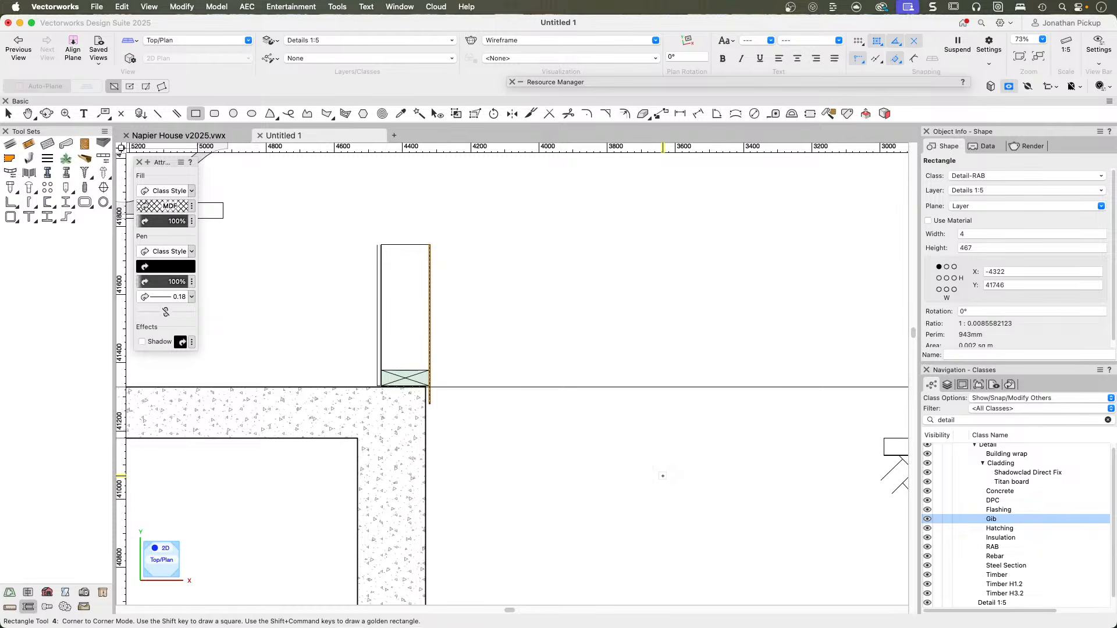
Insert the 40x20 cavity batten symbol beside the RAB board's outer face, just above the slab level, without rotation.
{"action": "key", "text": "x"}
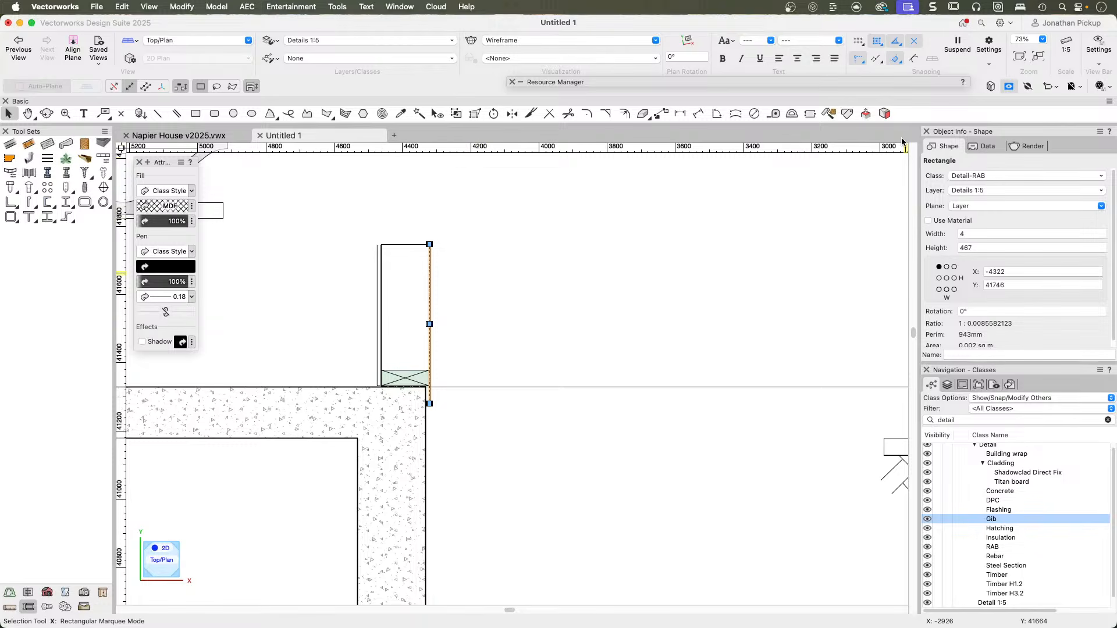
{"action": "left_click", "coordinate": [701, 85]}
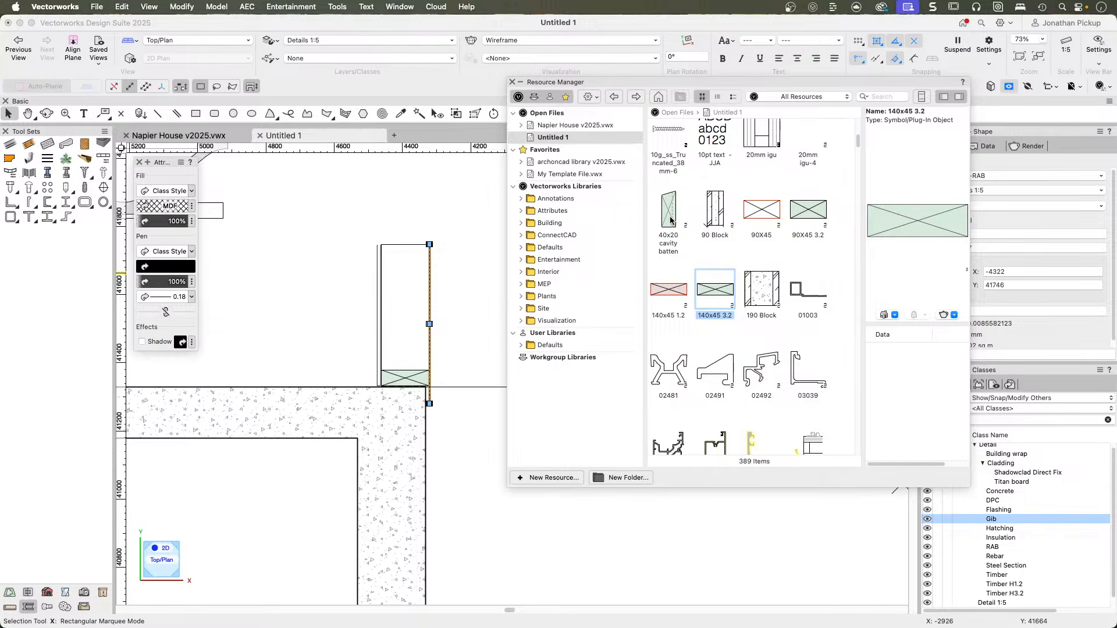
{"action": "left_click", "coordinate": [671, 220]}
{"action": "double_click", "coordinate": [669, 220]}
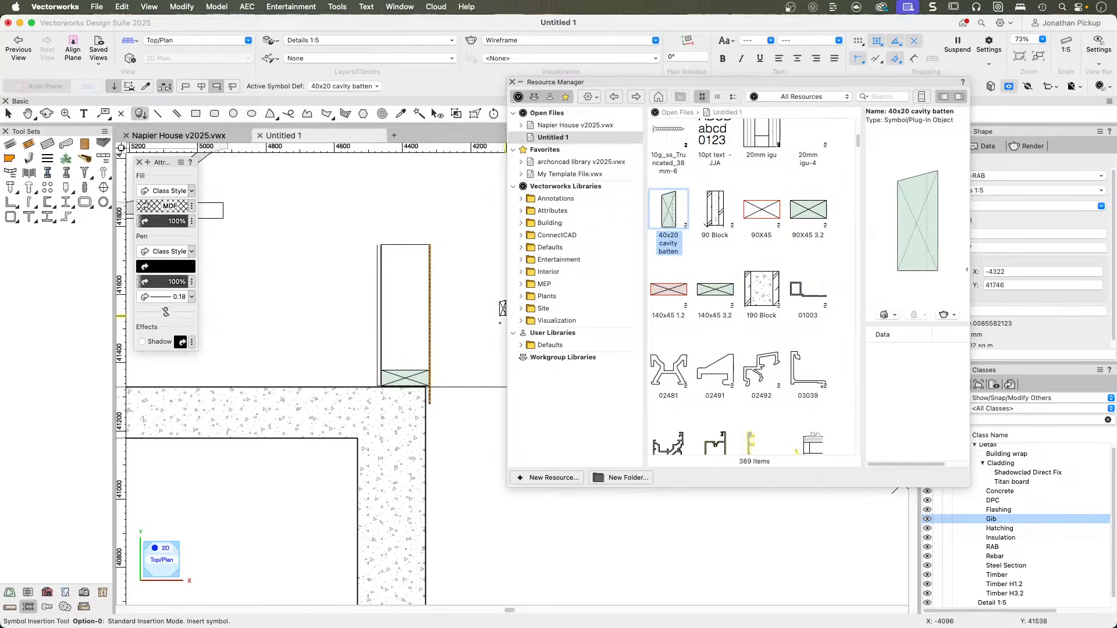
{"action": "scroll", "coordinate": [441, 366], "scroll_direction": "up", "scroll_amount": 3}
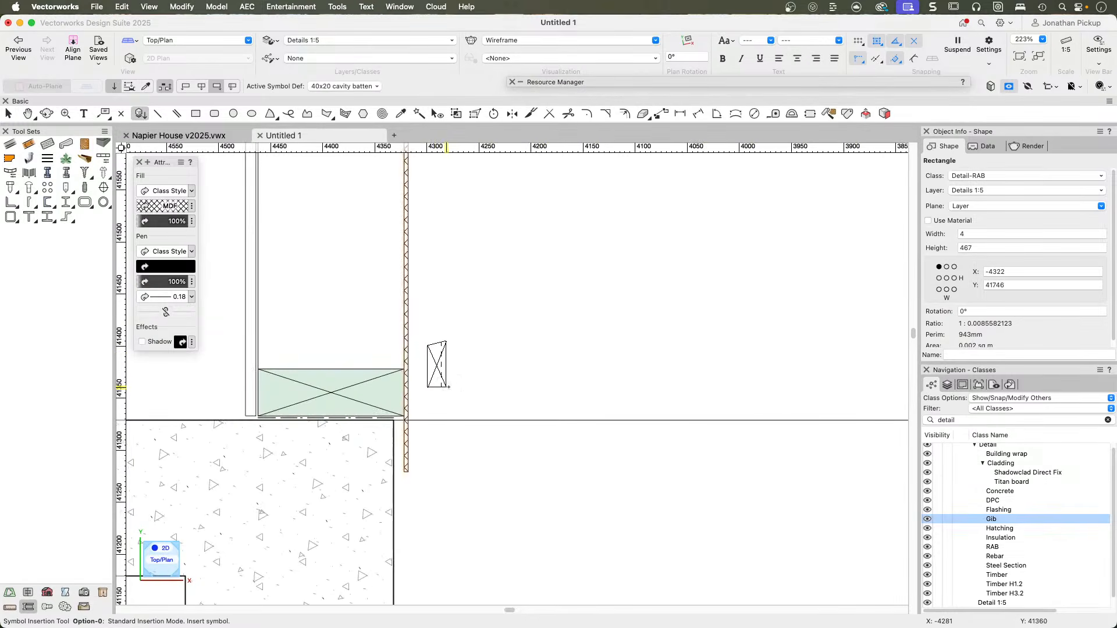
{"action": "left_click", "coordinate": [461, 389]}
{"action": "left_click", "coordinate": [462, 388]}
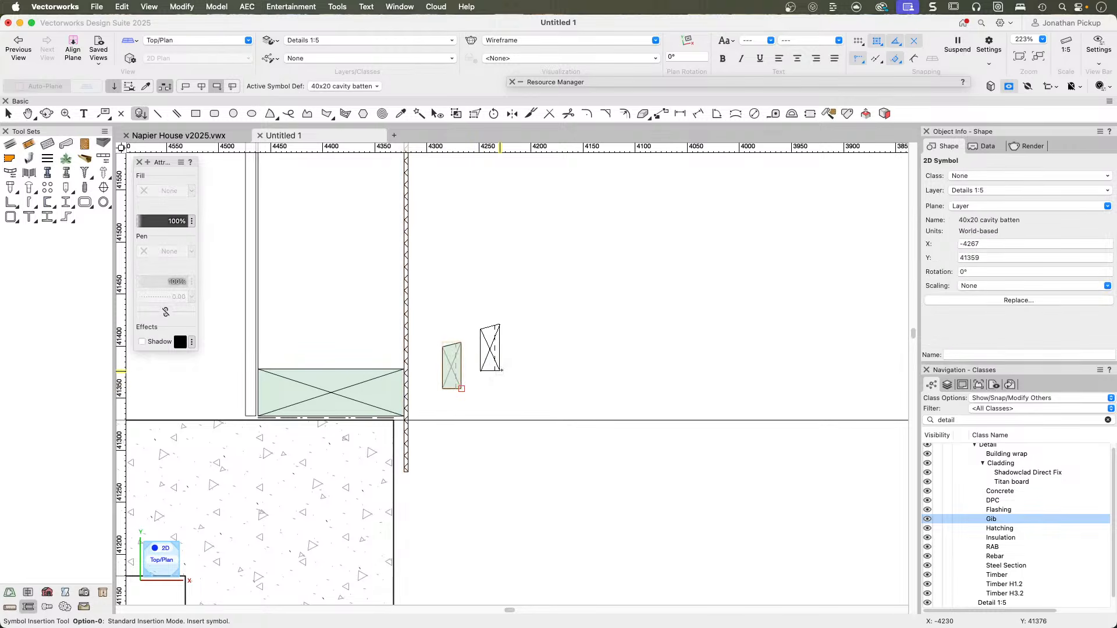
Flip the inserted cavity batten horizontally.
{"action": "right_click", "coordinate": [462, 366]}
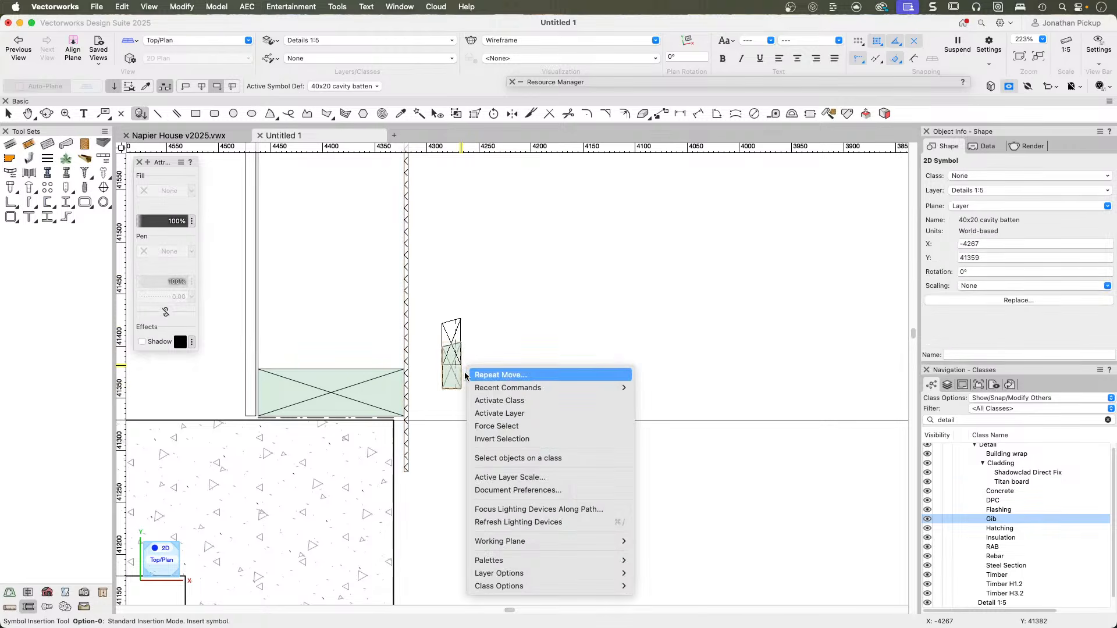
{"action": "key", "text": "Escape"}
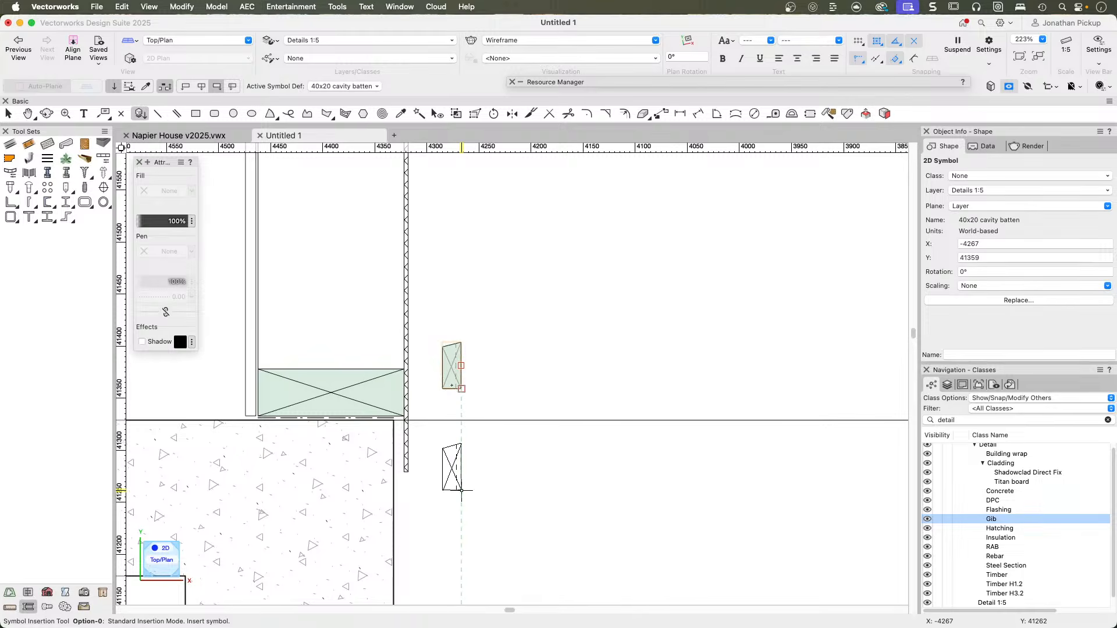
{"action": "right_click", "coordinate": [449, 373]}
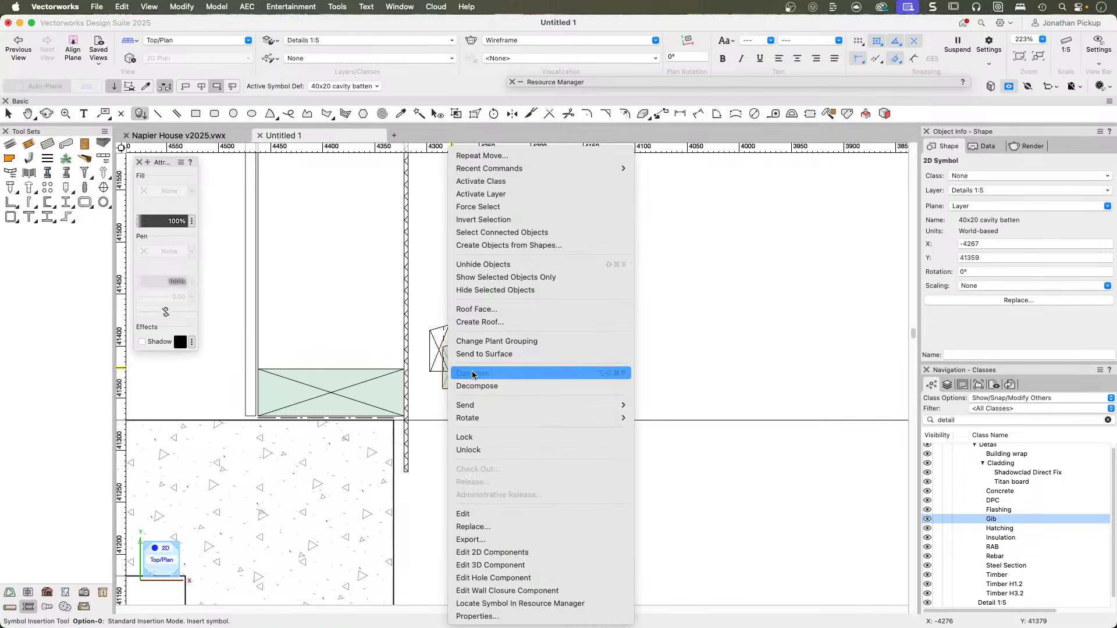
{"action": "mouse_move", "coordinate": [504, 418]}
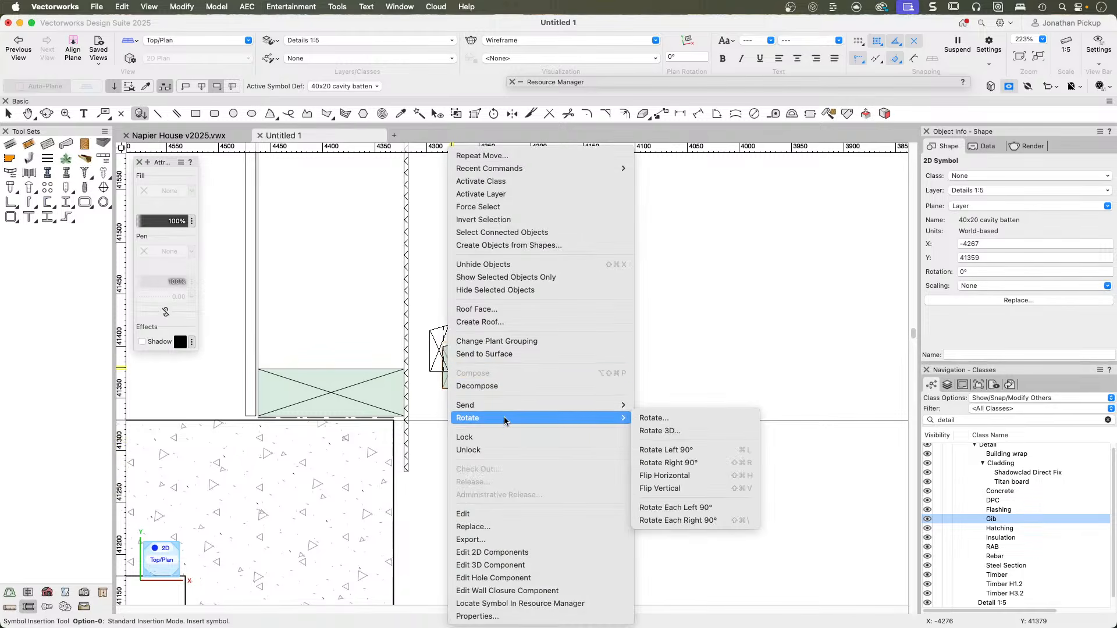
{"action": "left_click", "coordinate": [691, 477]}
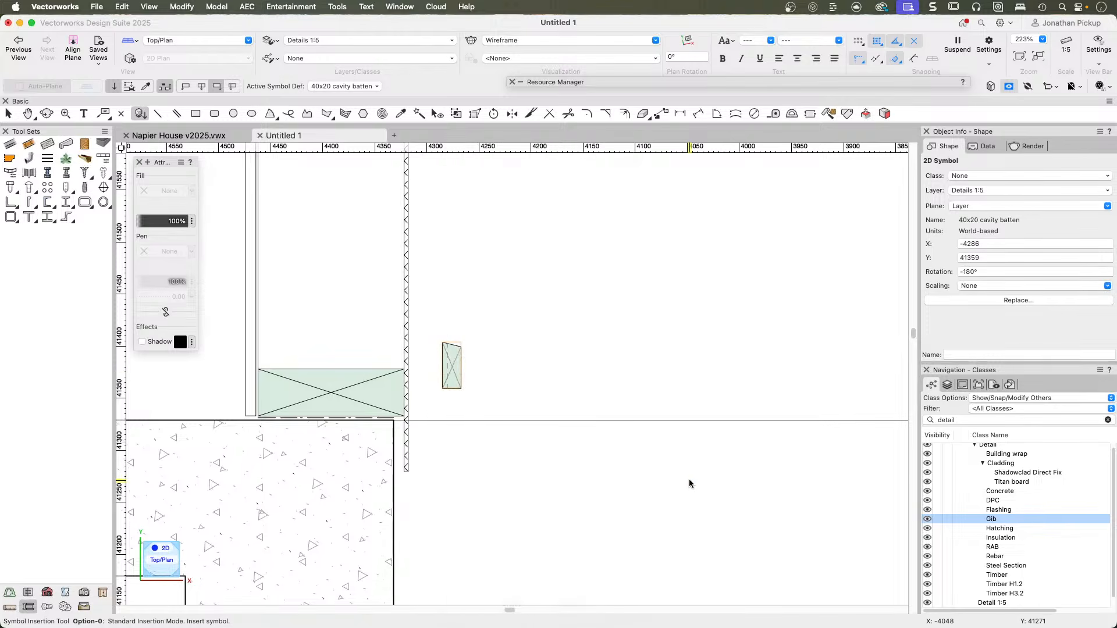
Open the flipped cavity batten symbol's 2D components for editing.
{"action": "key", "text": "x"}
{"action": "scroll", "coordinate": [450, 402], "scroll_direction": "up", "scroll_amount": 5}
{"action": "middle_click_drag", "start_coordinate": [386, 340], "coordinate": [589, 443]}
{"action": "right_click", "coordinate": [607, 354]}
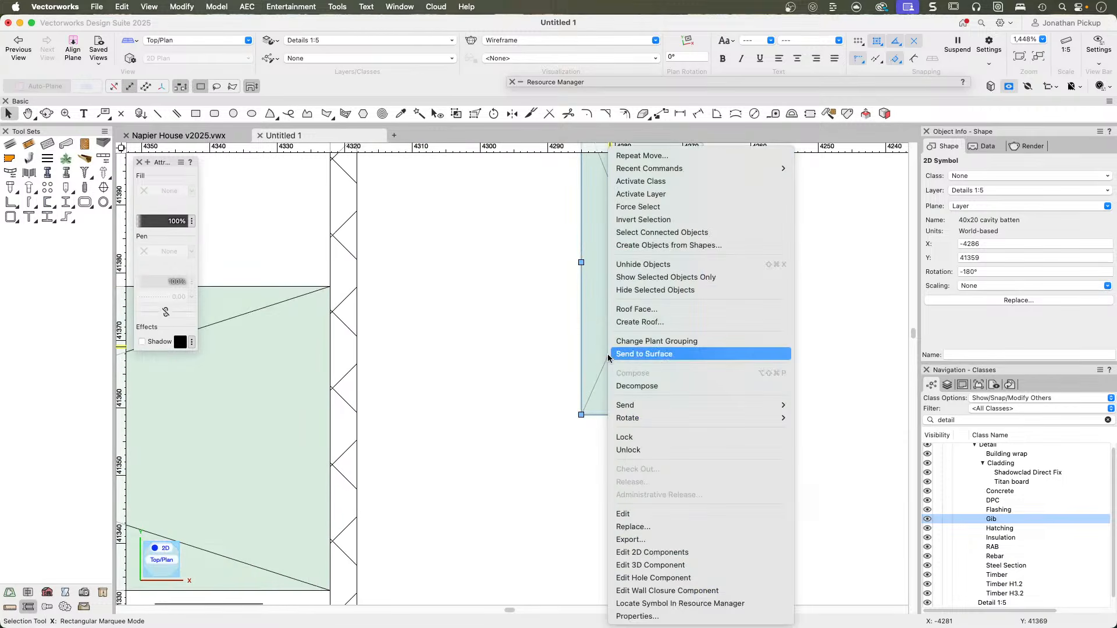
{"action": "left_click", "coordinate": [638, 551]}
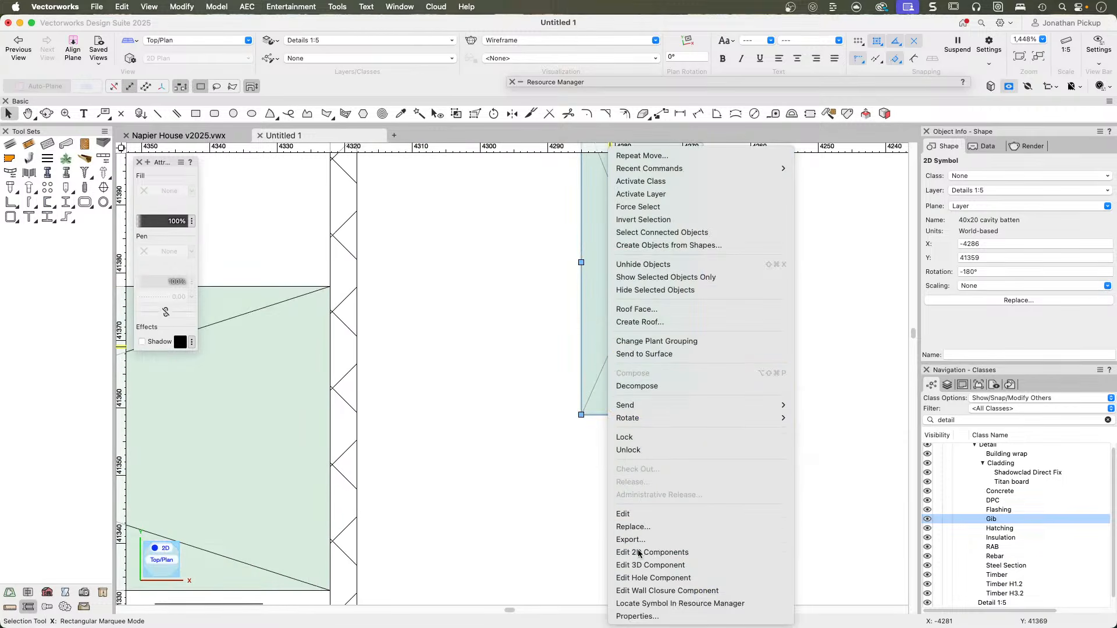
{"action": "left_click", "coordinate": [670, 257]}
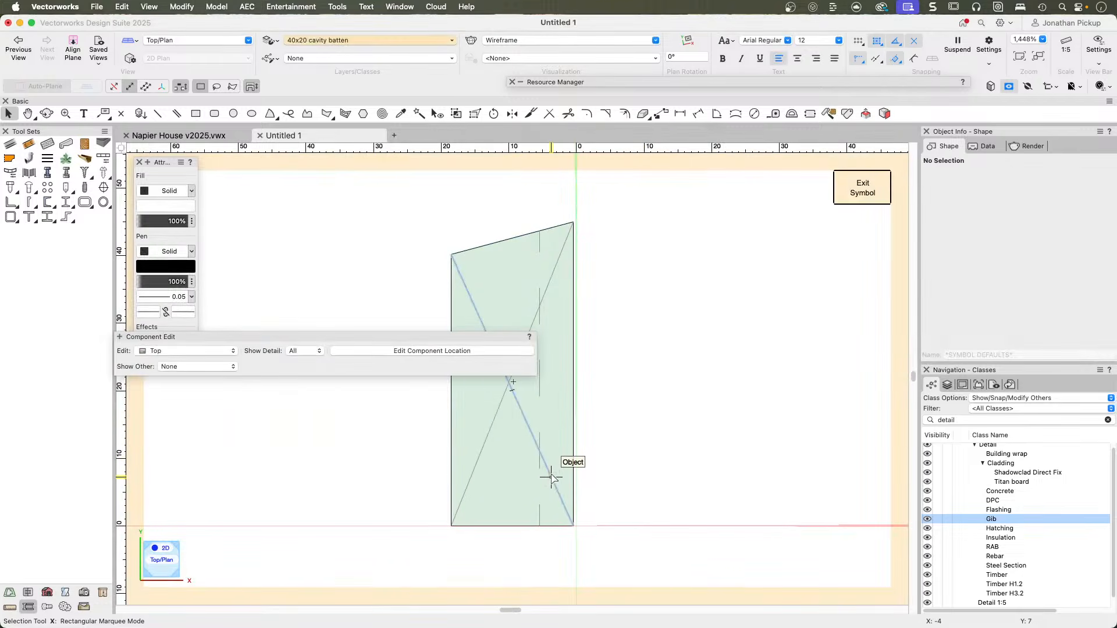
Examine the gap between the batten geometry's lower corner and the symbol's insertion point, and exit the symbol.
{"action": "left_click", "coordinate": [552, 478]}
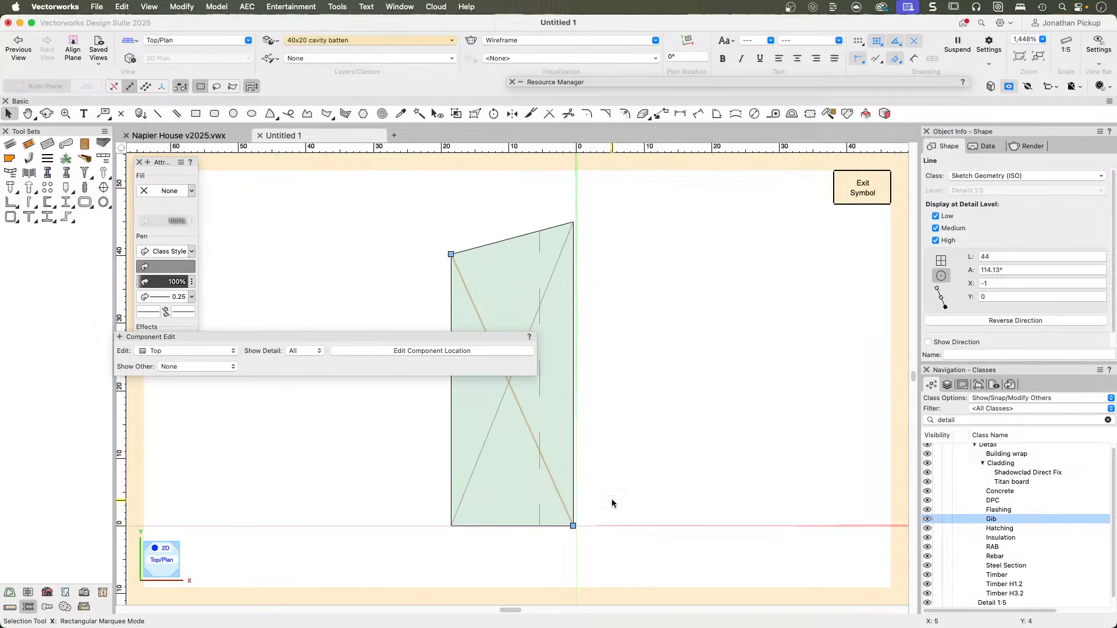
{"action": "key", "text": "super+a"}
{"action": "scroll", "coordinate": [594, 497], "scroll_direction": "up", "scroll_amount": 5}
{"action": "key", "text": "h"}
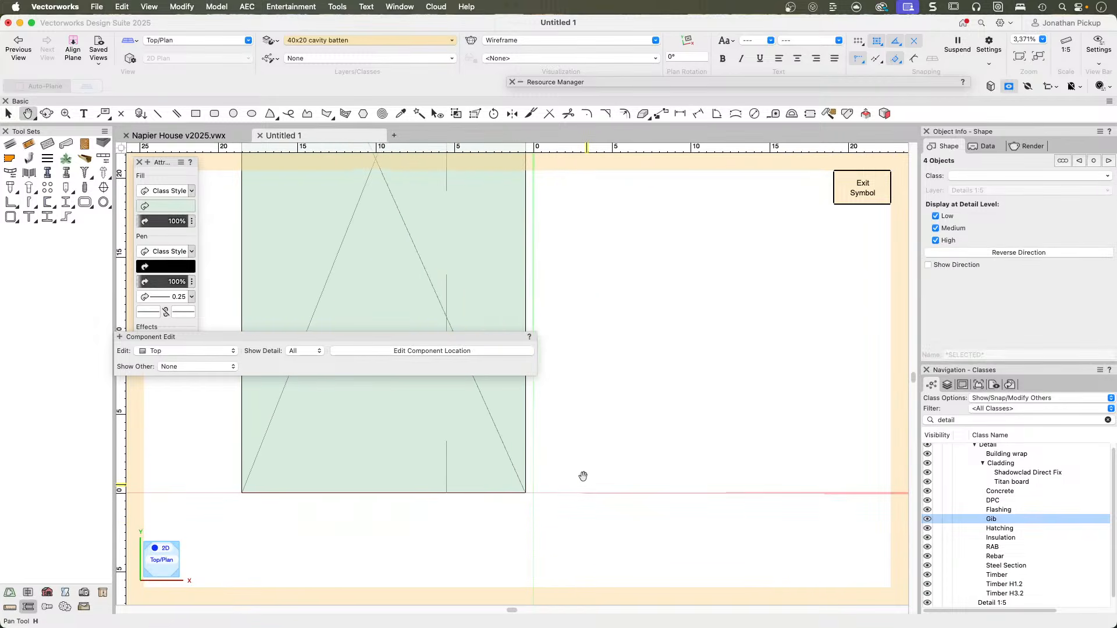
{"action": "left_click_drag", "start_coordinate": [586, 484], "coordinate": [523, 429]}
{"action": "key", "text": "x"}
{"action": "scroll", "coordinate": [466, 427], "scroll_direction": "up", "scroll_amount": 6}
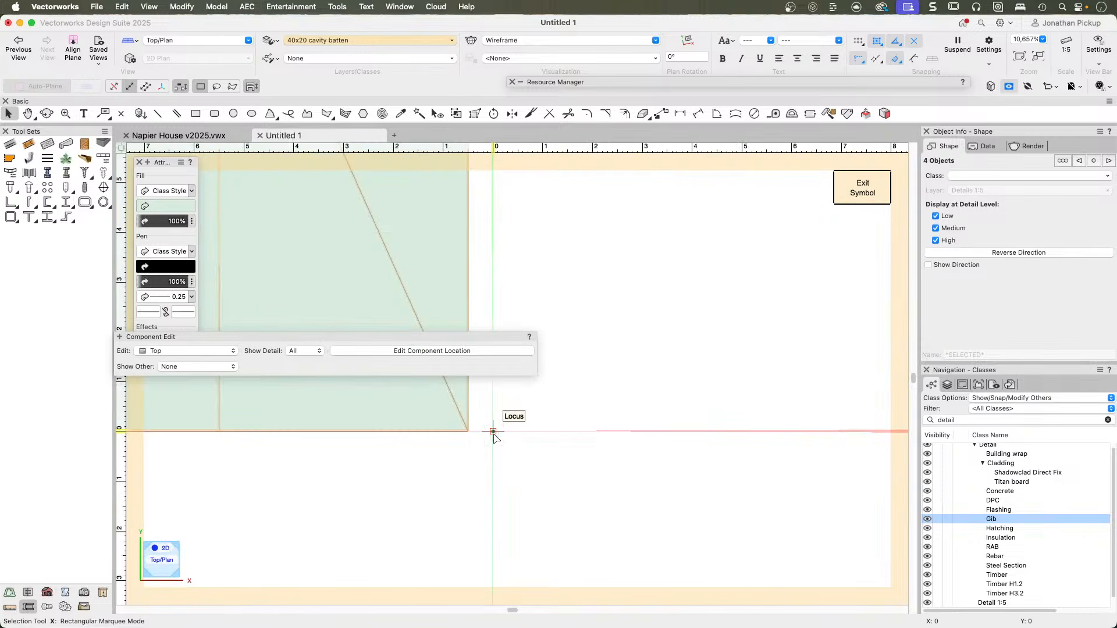
{"action": "left_click_drag", "start_coordinate": [492, 431], "coordinate": [469, 433]}
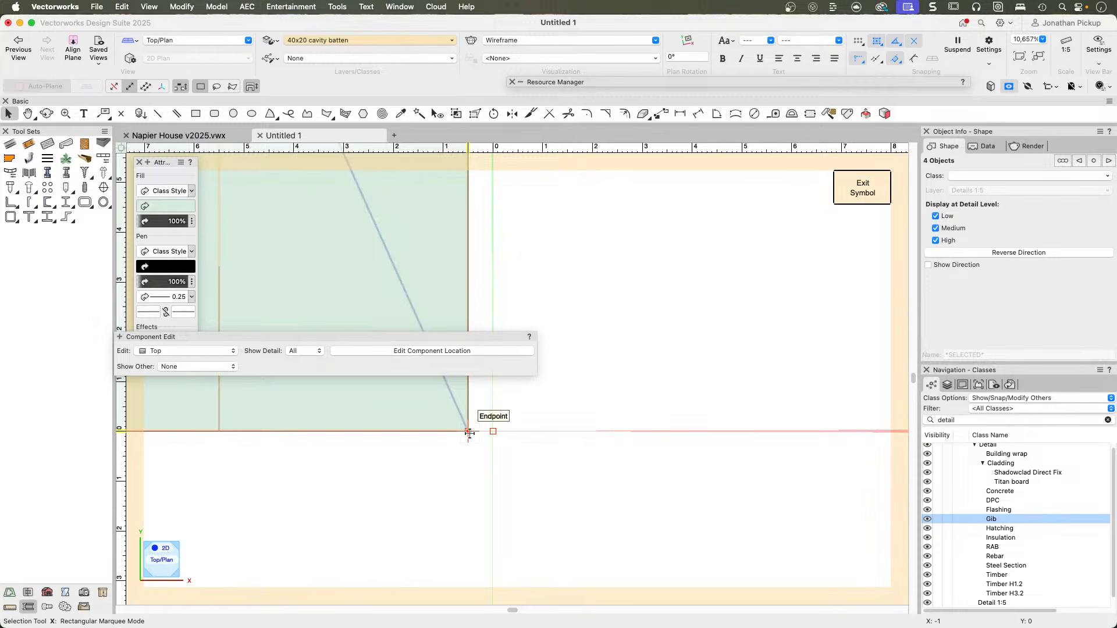
{"action": "left_click", "coordinate": [468, 432]}
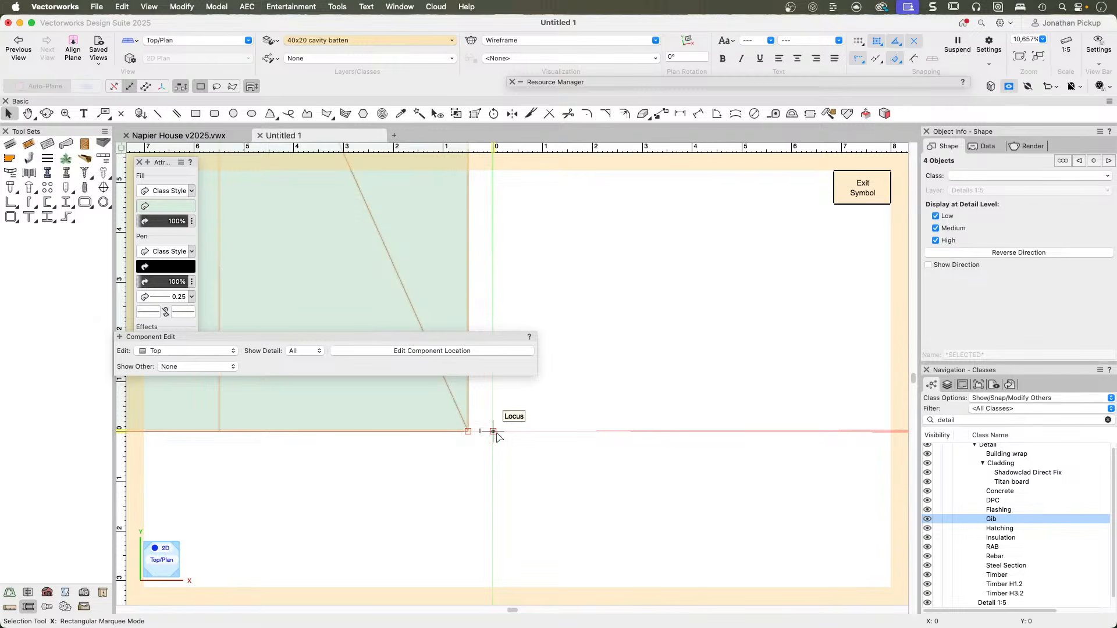
{"action": "left_click", "coordinate": [870, 184]}
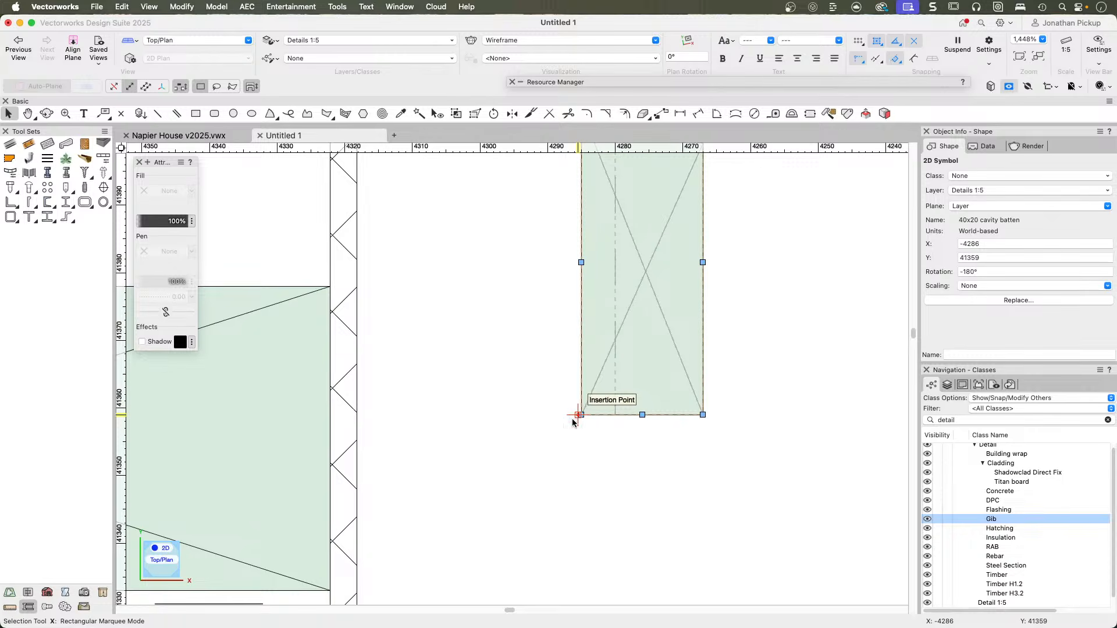
Reopen the cavity batten symbol's 2D components and place a 2D locus at the symbol's origin, X 0 and Y 0.
{"action": "scroll", "coordinate": [574, 420], "scroll_direction": "up", "scroll_amount": 3}
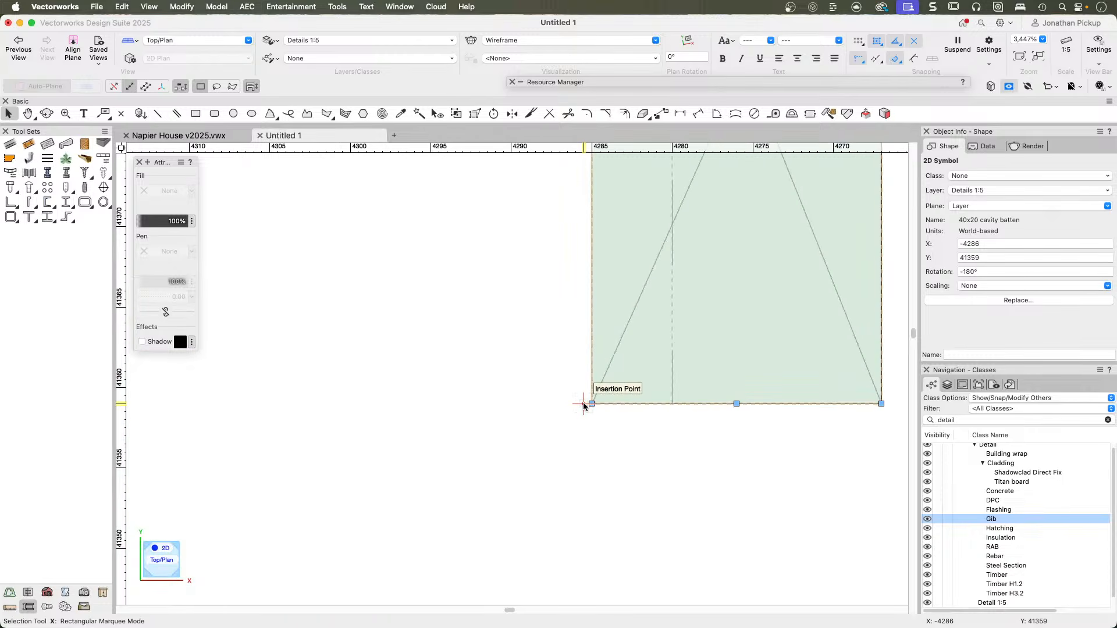
{"action": "right_click", "coordinate": [684, 330]}
{"action": "left_click", "coordinate": [716, 551]}
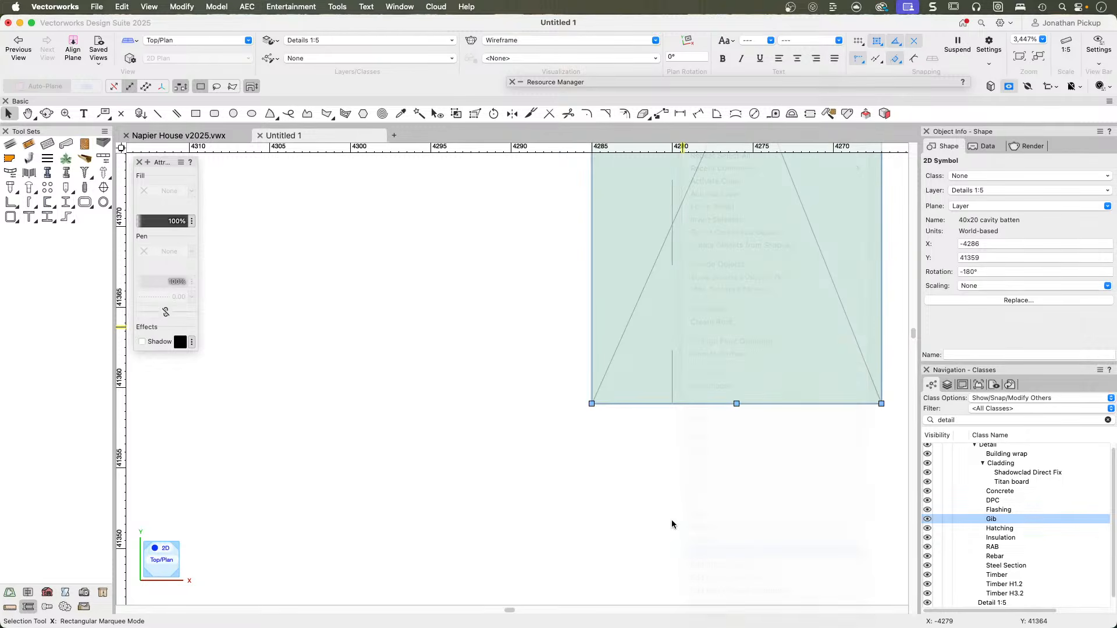
{"action": "left_click", "coordinate": [677, 257]}
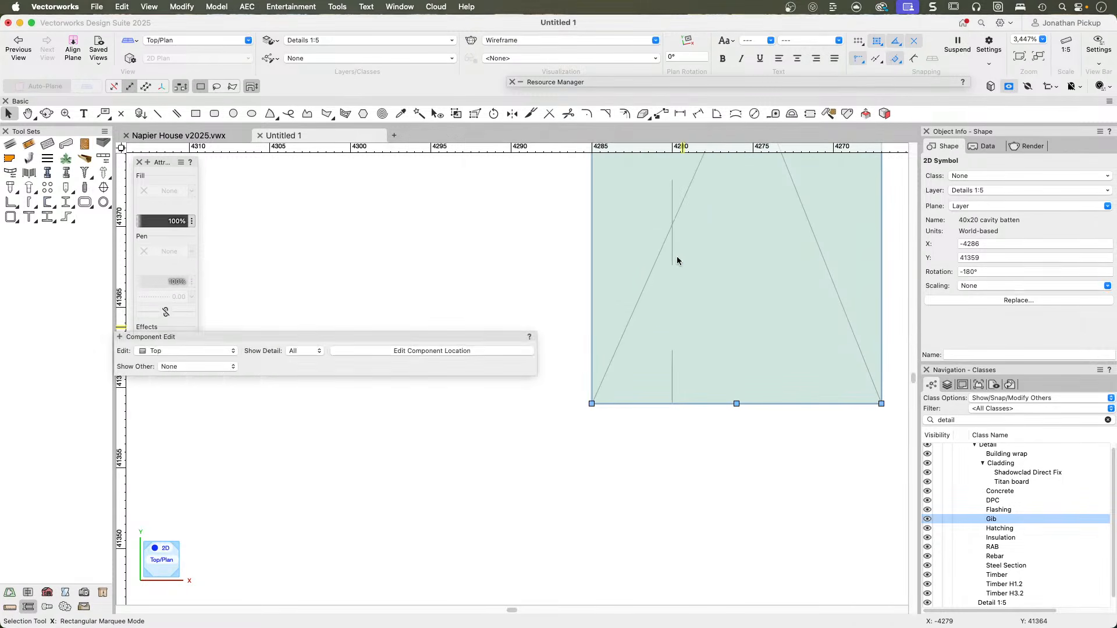
{"action": "key", "text": "h"}
{"action": "left_click_drag", "start_coordinate": [575, 452], "coordinate": [394, 159]}
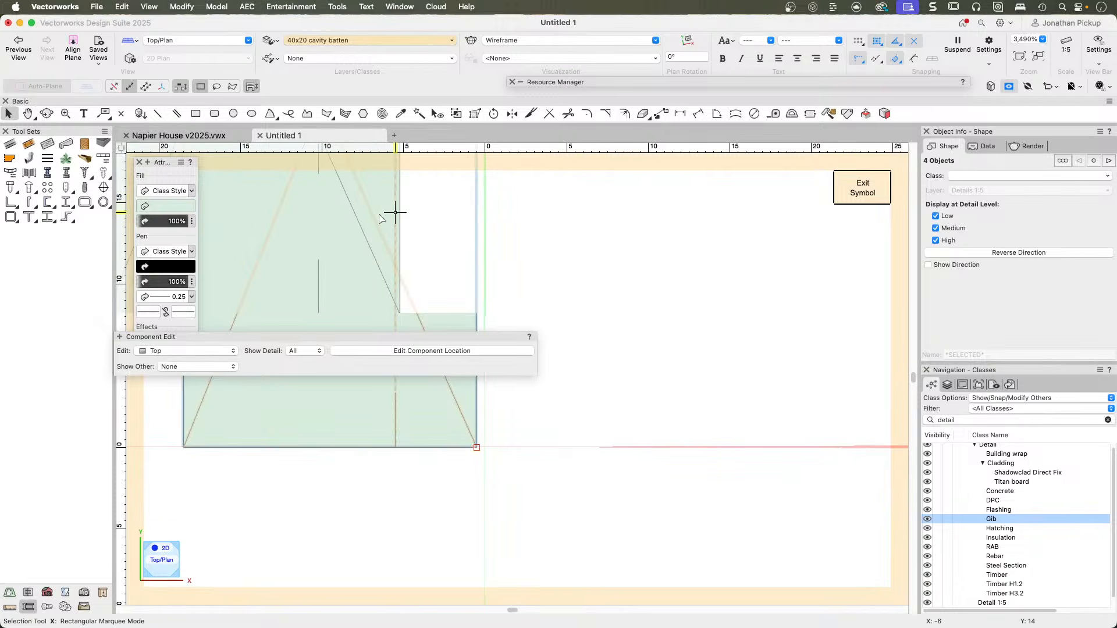
{"action": "key", "text": "x"}
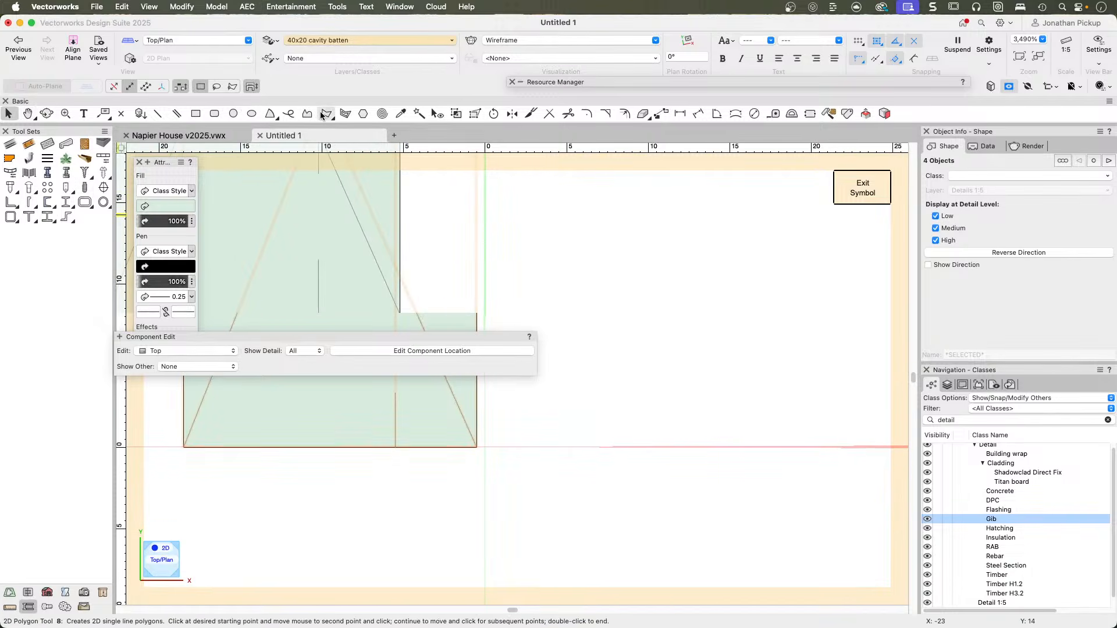
{"action": "left_click", "coordinate": [122, 114]}
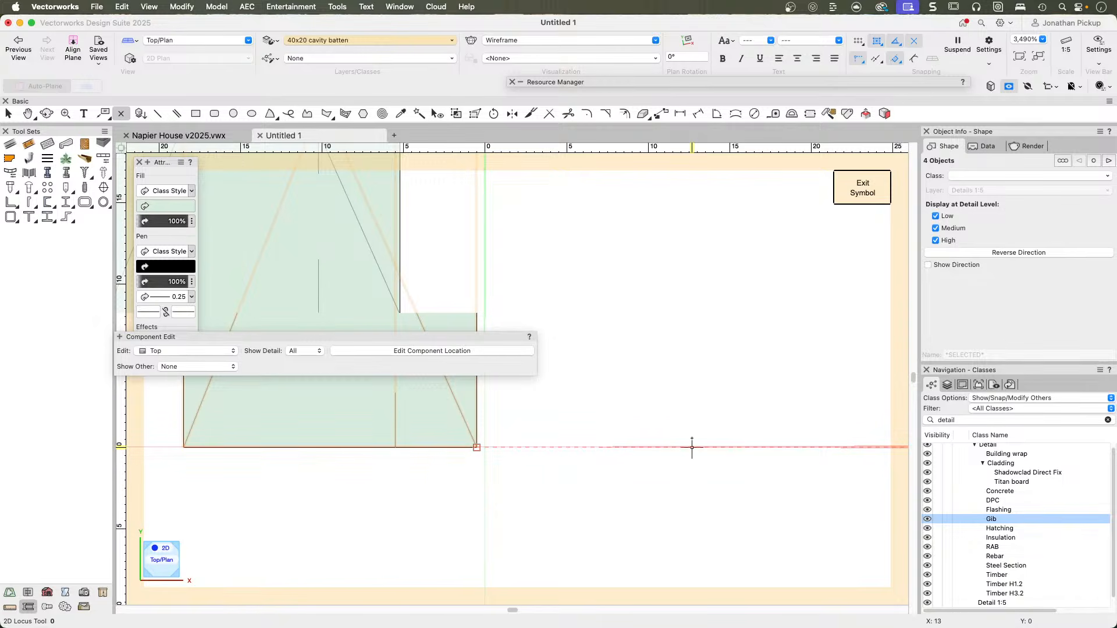
{"action": "left_click", "coordinate": [485, 448]}
{"action": "key", "text": "x"}
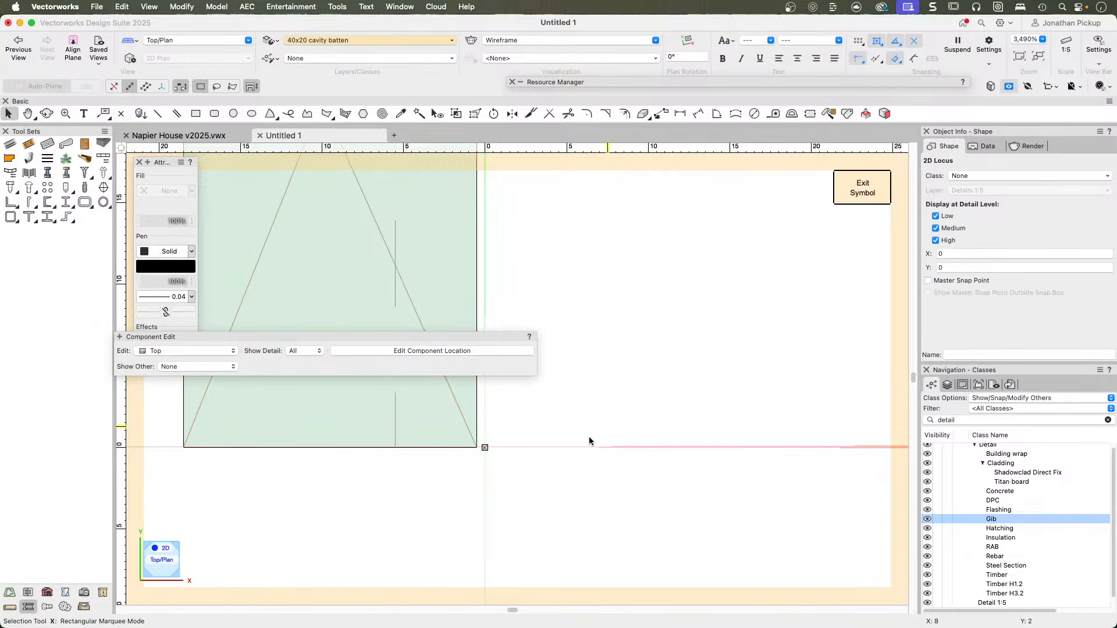
Make the new locus the symbol's master snap point and exit the symbol.
{"action": "scroll", "coordinate": [529, 459], "scroll_direction": "up", "scroll_amount": 5}
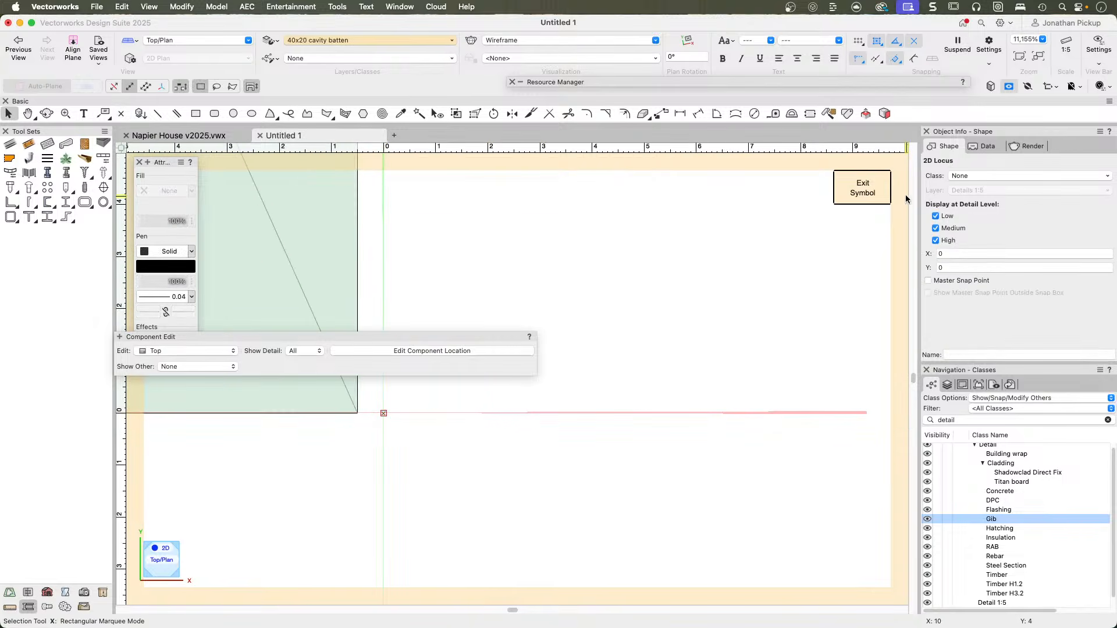
{"action": "left_click", "coordinate": [929, 281]}
{"action": "left_click", "coordinate": [858, 198]}
{"action": "left_click", "coordinate": [582, 503]}
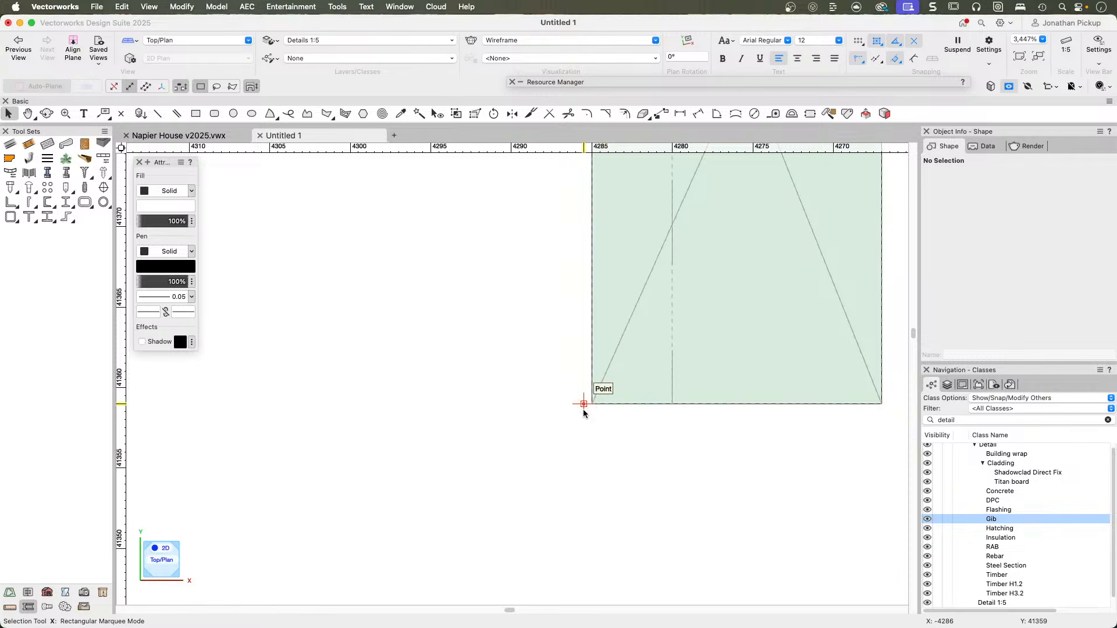
Move the cavity batten by its locus point onto the RAB board's outer face, just above the slab level, and deselect it.
{"action": "left_click_drag", "start_coordinate": [583, 411], "coordinate": [592, 404]}
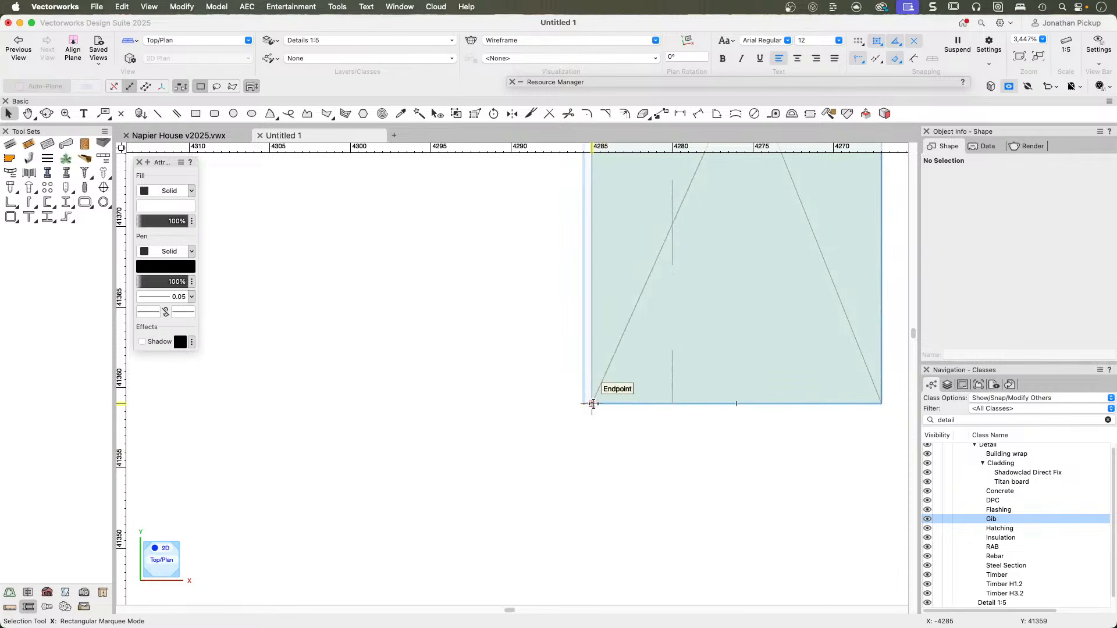
{"action": "scroll", "coordinate": [588, 453], "scroll_direction": "down", "scroll_amount": 9}
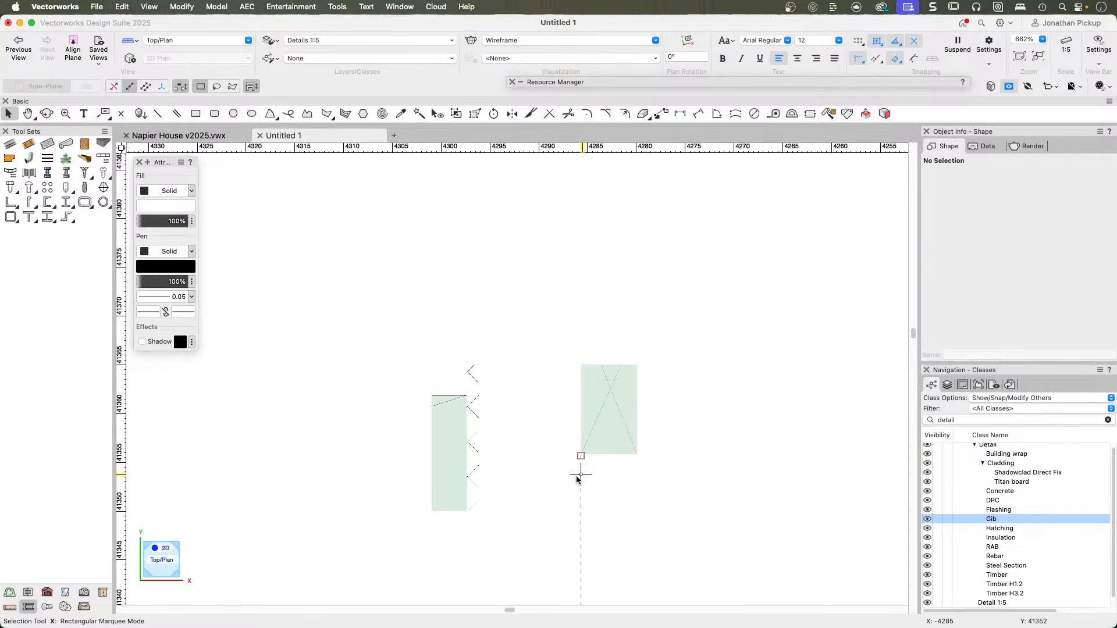
{"action": "middle_click_drag", "start_coordinate": [578, 467], "coordinate": [620, 317]}
{"action": "left_click_drag", "start_coordinate": [621, 308], "coordinate": [522, 361]}
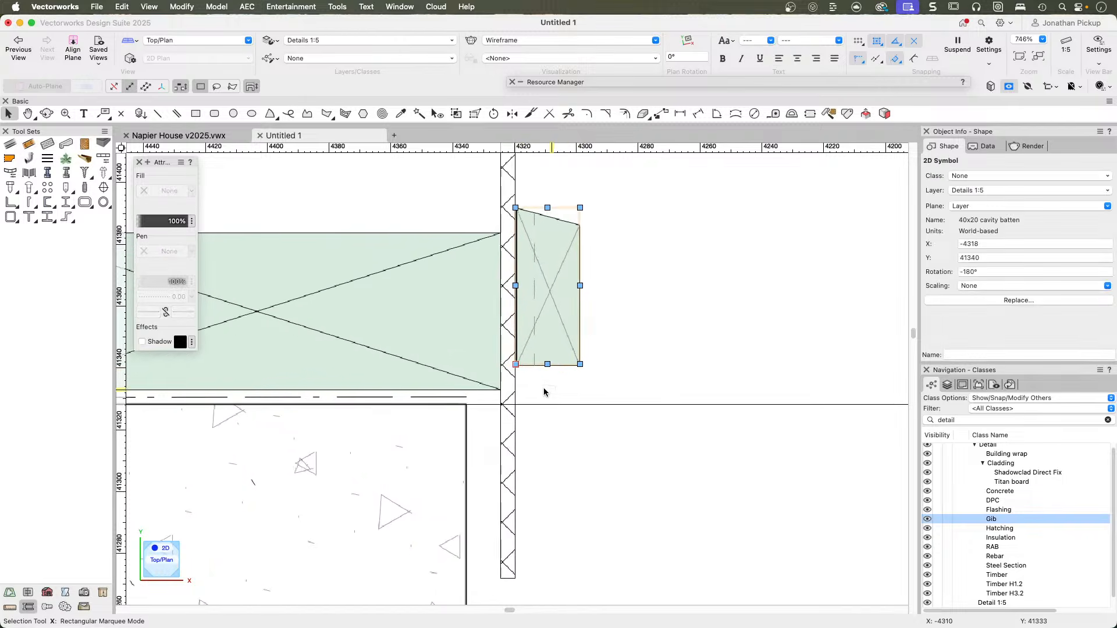
{"action": "scroll", "coordinate": [541, 390], "scroll_direction": "up", "scroll_amount": 4}
{"action": "scroll", "coordinate": [474, 327], "scroll_direction": "up", "scroll_amount": 2}
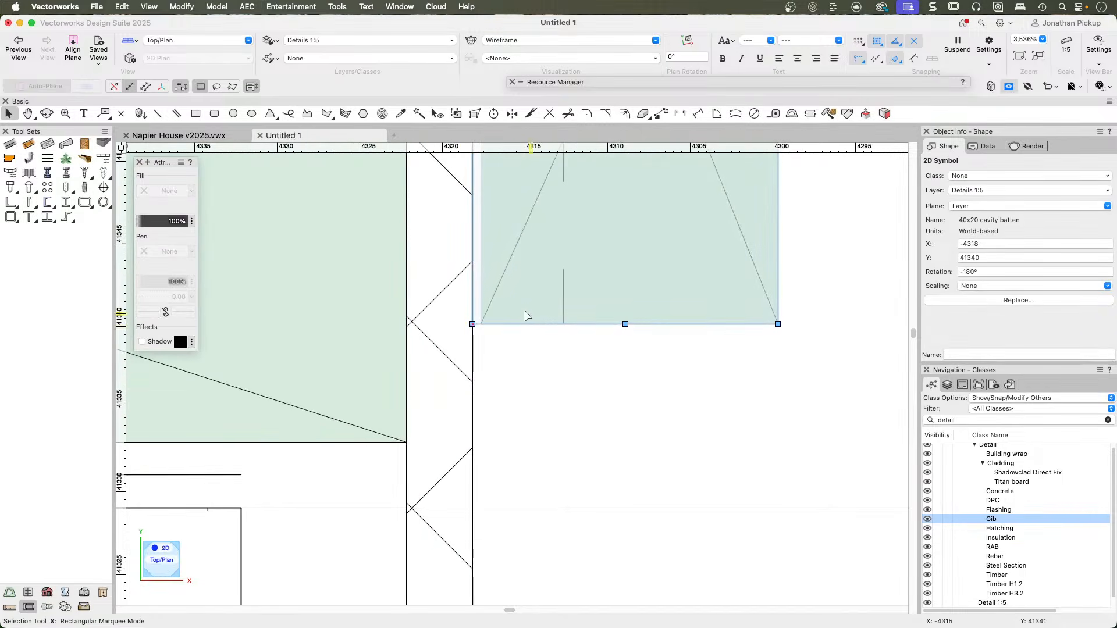
{"action": "scroll", "coordinate": [528, 375], "scroll_direction": "down", "scroll_amount": 6}
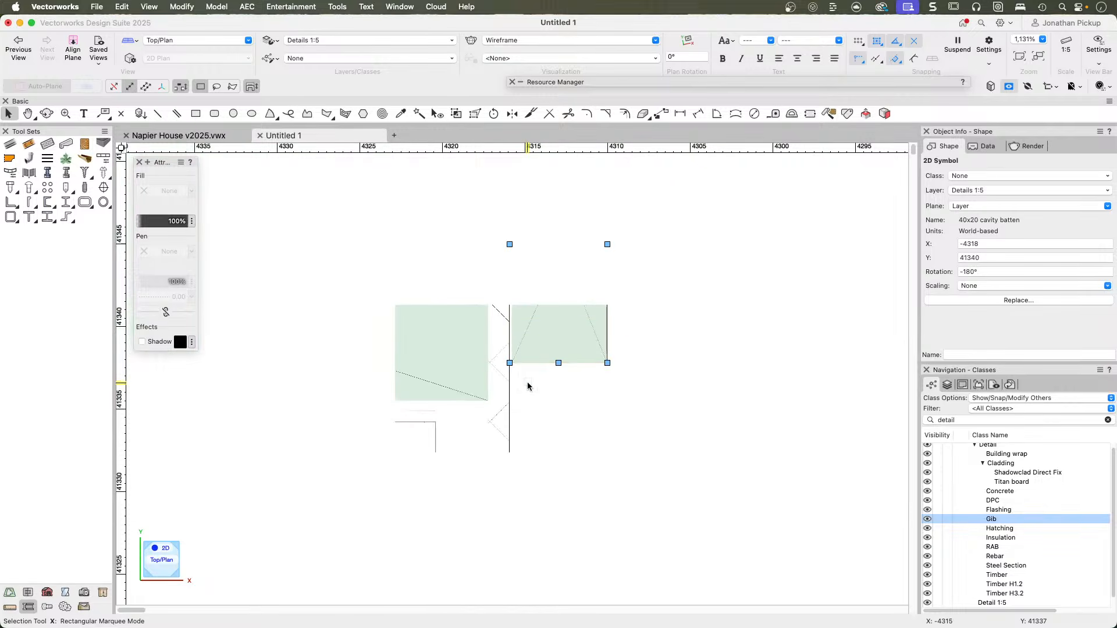
{"action": "scroll", "coordinate": [528, 386], "scroll_direction": "down", "scroll_amount": 6}
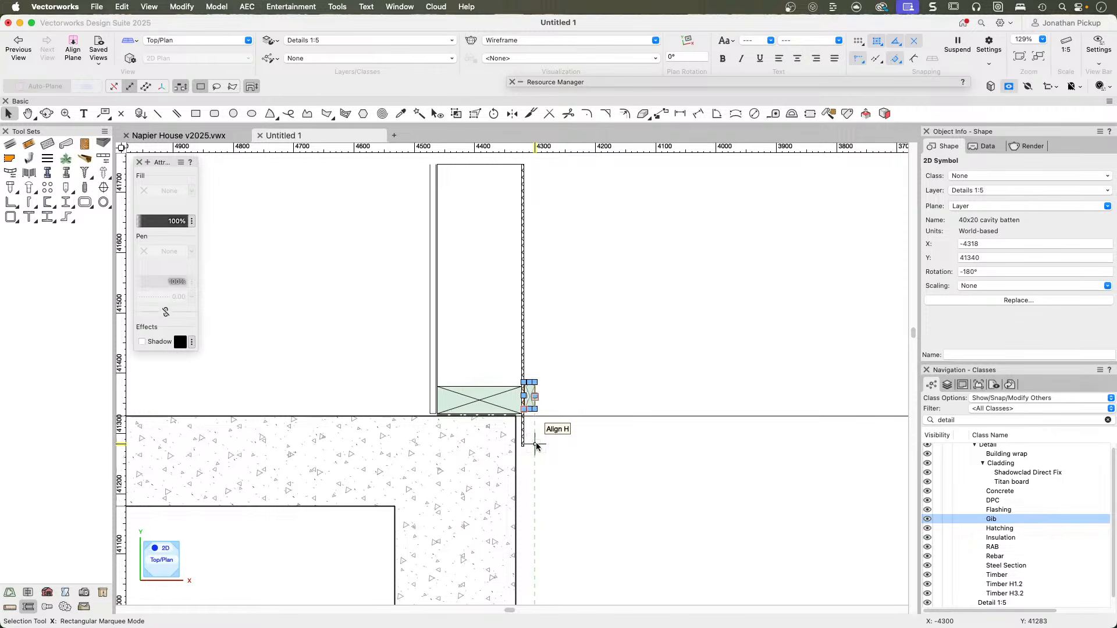
{"action": "scroll", "coordinate": [763, 278], "scroll_direction": "down", "scroll_amount": 3}
{"action": "middle_click_drag", "start_coordinate": [708, 263], "coordinate": [620, 291]}
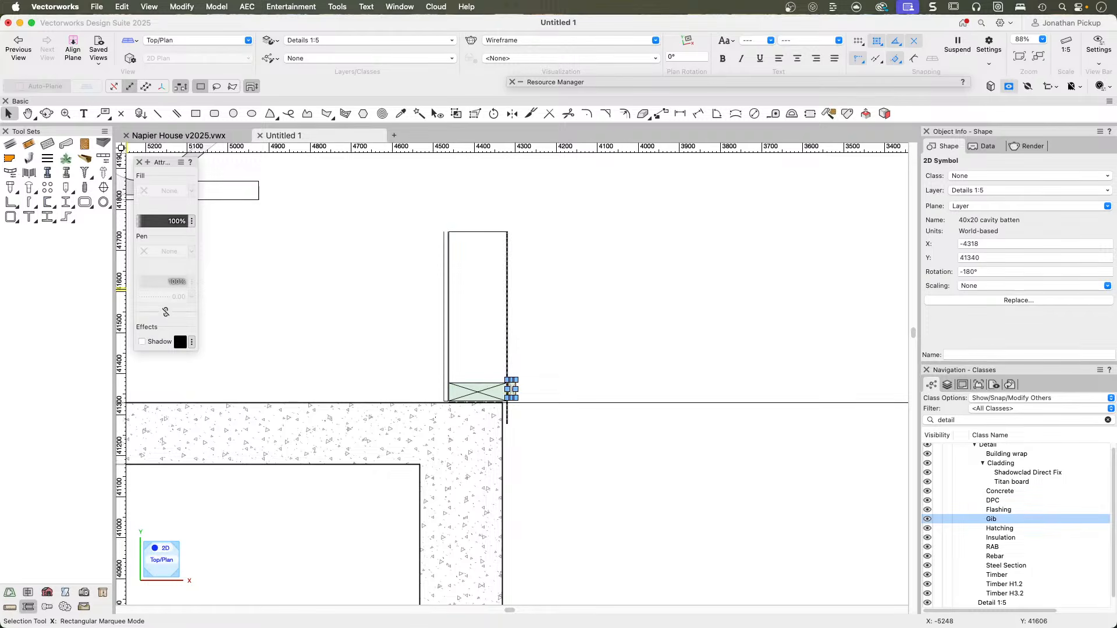
{"action": "left_click", "coordinate": [534, 327]}
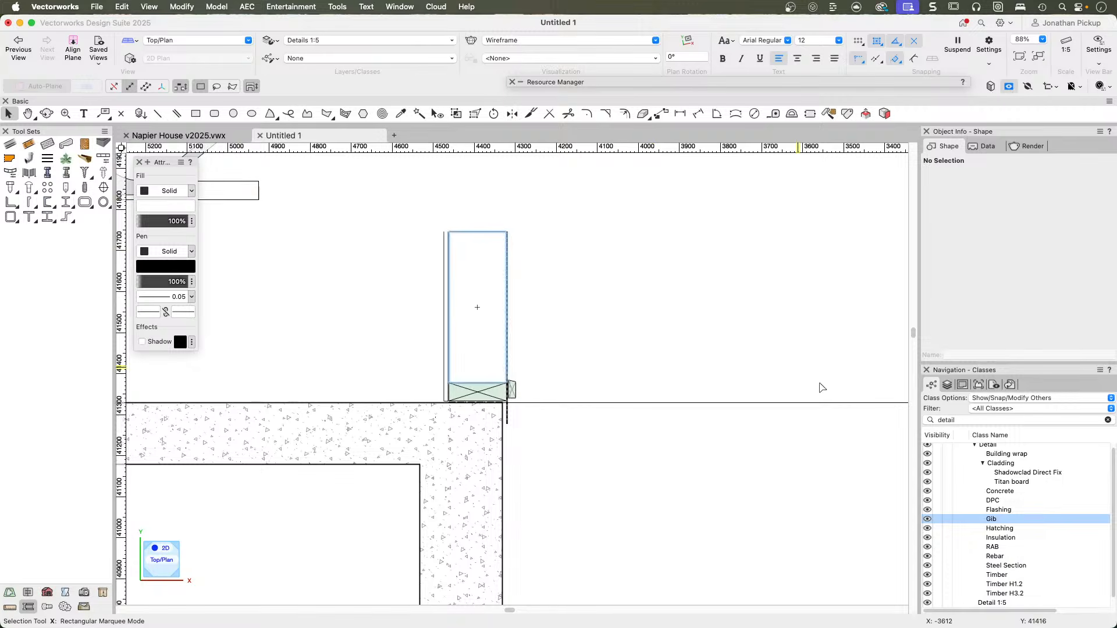
Make Detail-DPC the active class.
{"action": "left_click", "coordinate": [993, 502]}
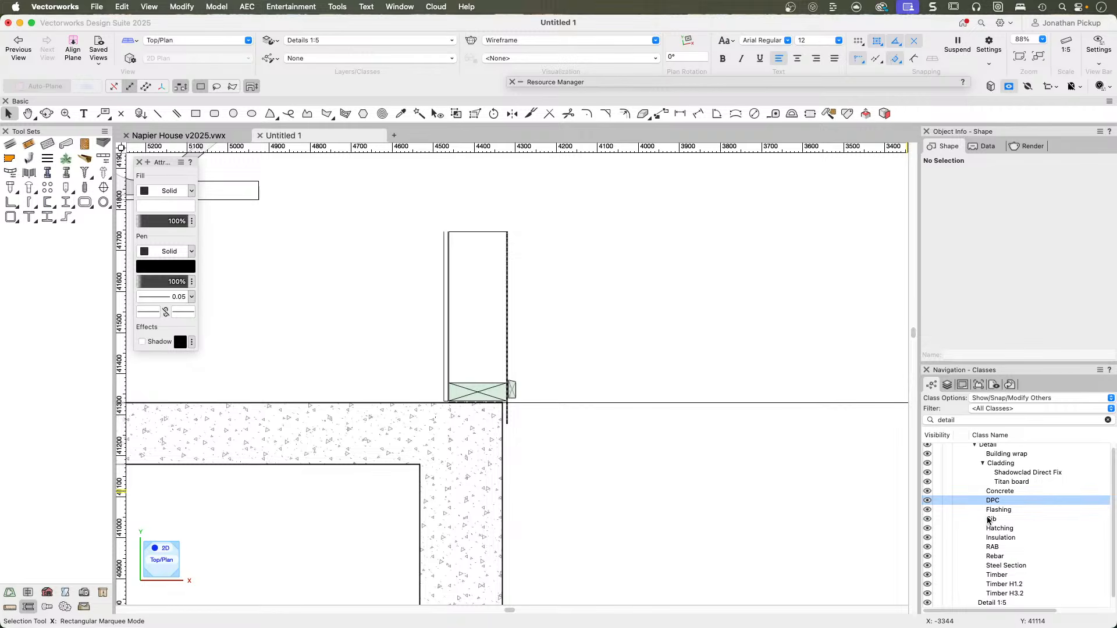
{"action": "left_click", "coordinate": [995, 503]}
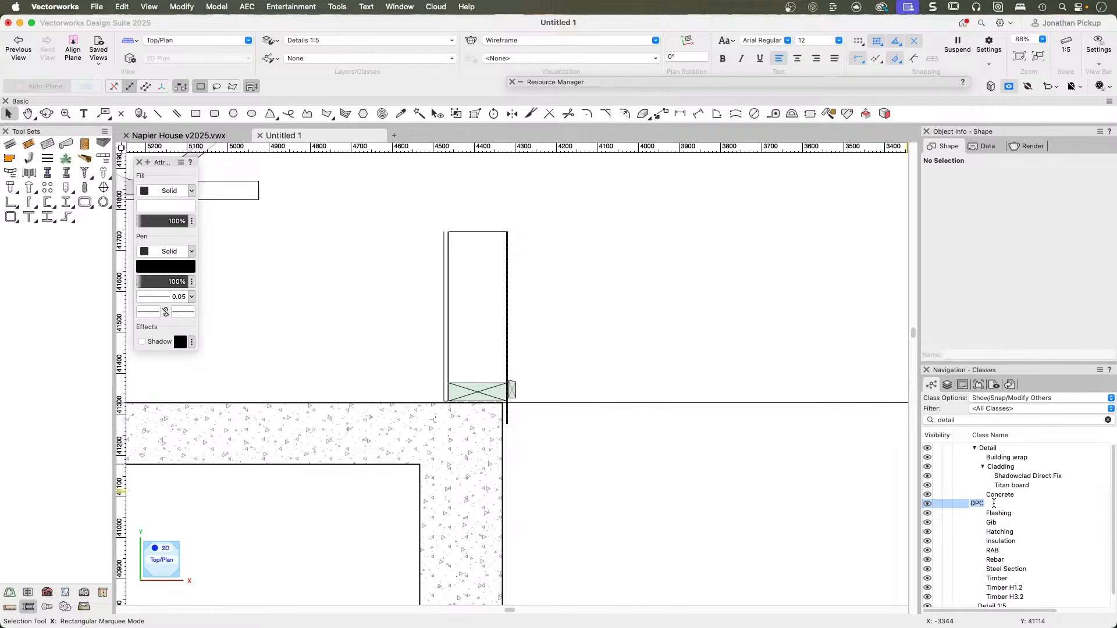
{"action": "left_click", "coordinate": [957, 507]}
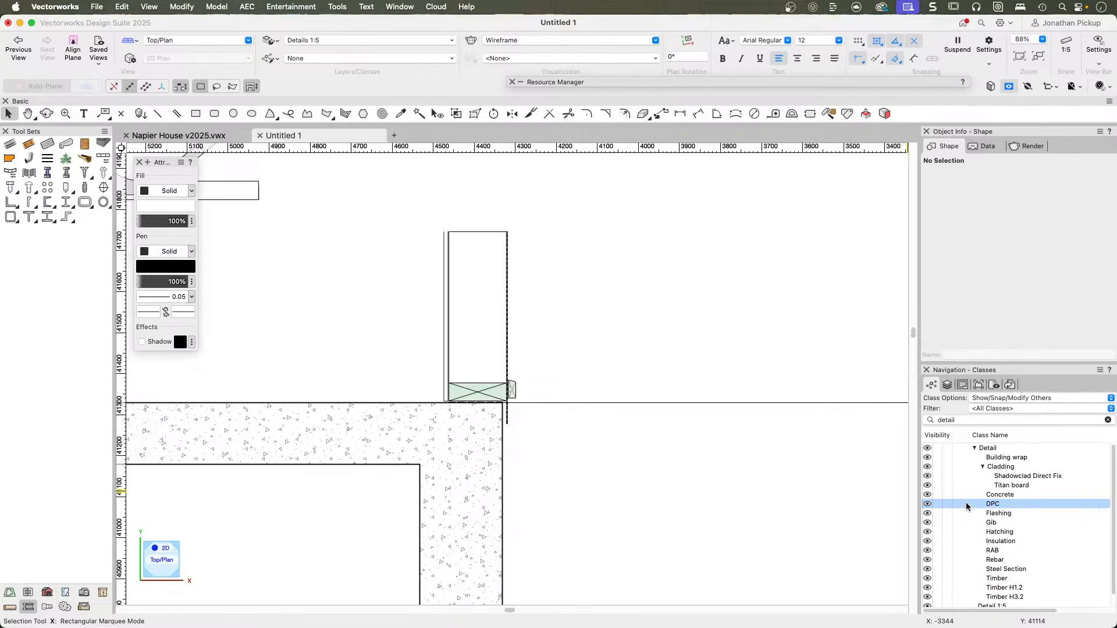
{"action": "left_click", "coordinate": [958, 506]}
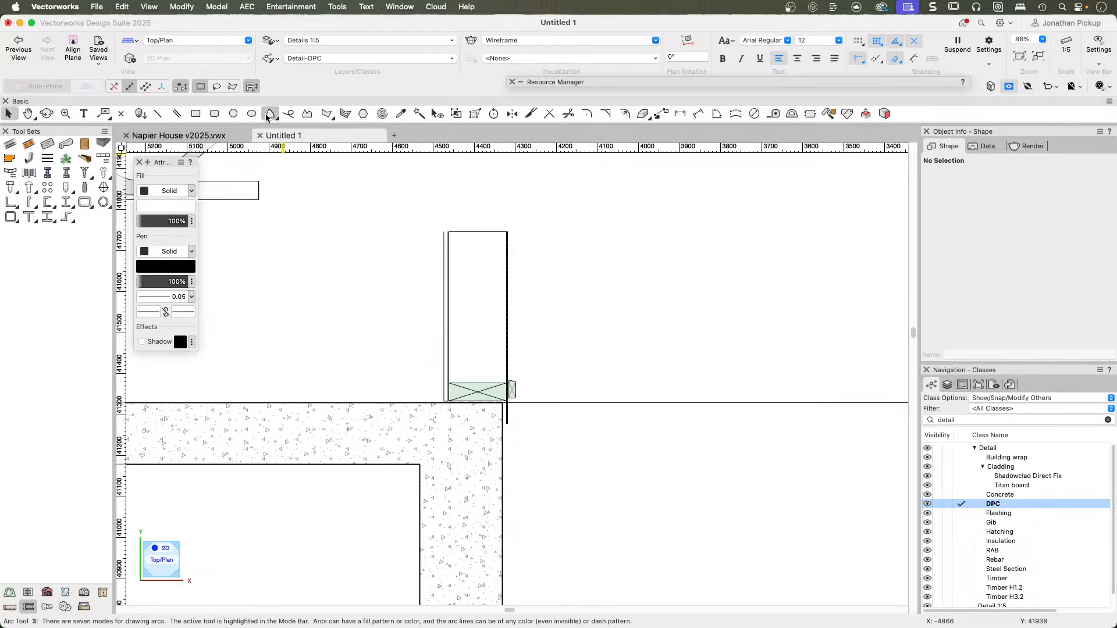
Draw an open L-shaped test polygon about 206 mm wide and 122 mm high in the empty area above and beside the wall.
{"action": "left_click", "coordinate": [326, 113]}
{"action": "left_click", "coordinate": [526, 196]}
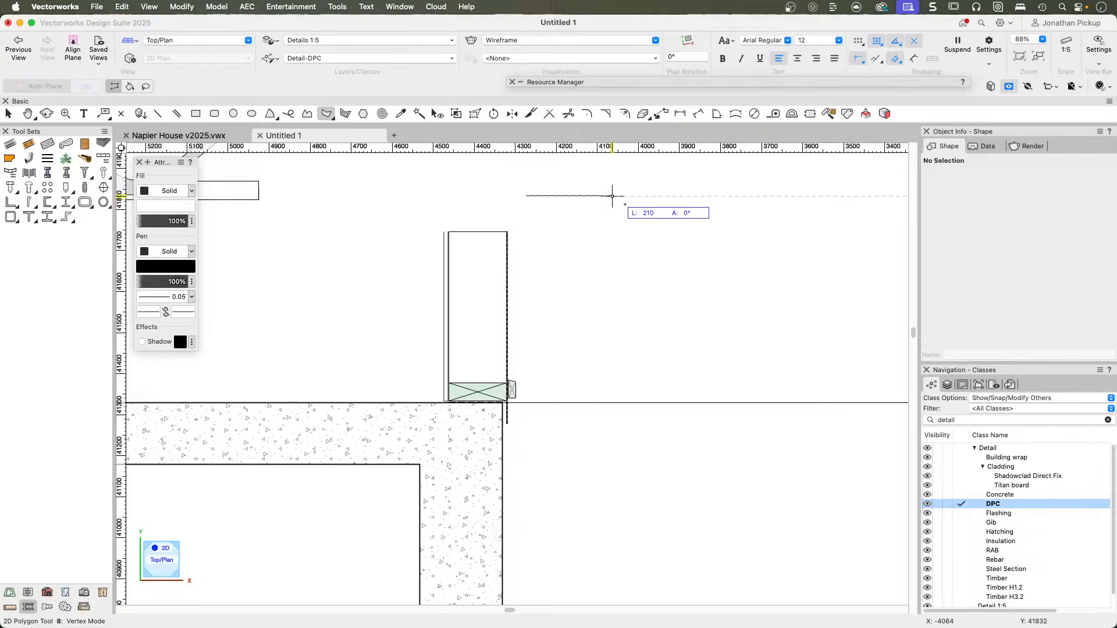
{"action": "left_click", "coordinate": [611, 195]}
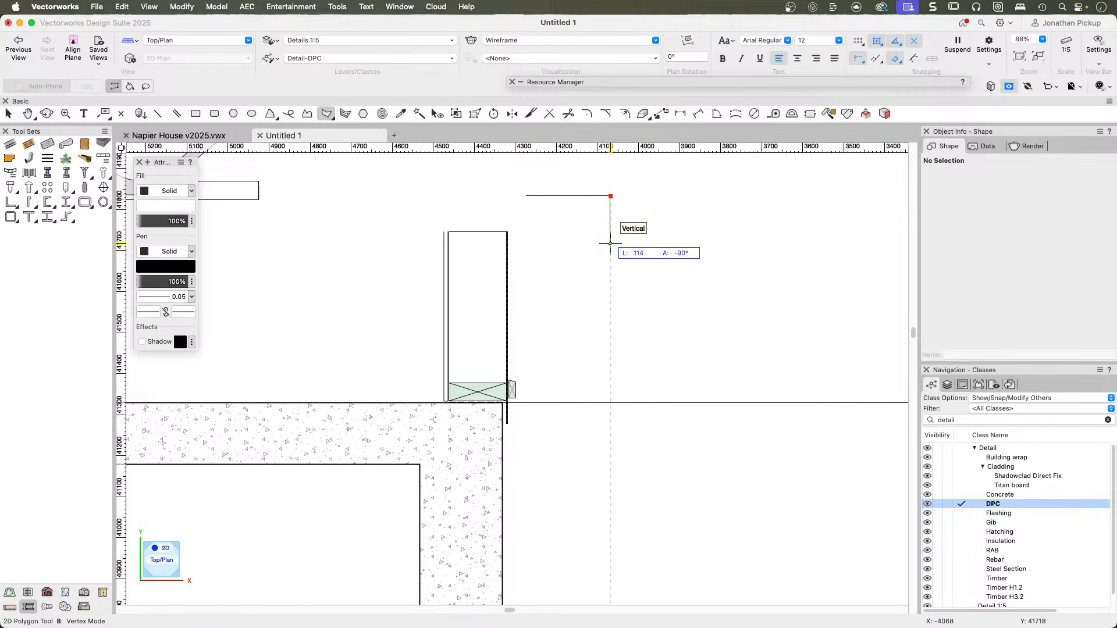
{"action": "double_click", "coordinate": [610, 246]}
{"action": "scroll", "coordinate": [598, 215], "scroll_direction": "up", "scroll_amount": 5}
{"action": "scroll", "coordinate": [579, 290], "scroll_direction": "up", "scroll_amount": 4}
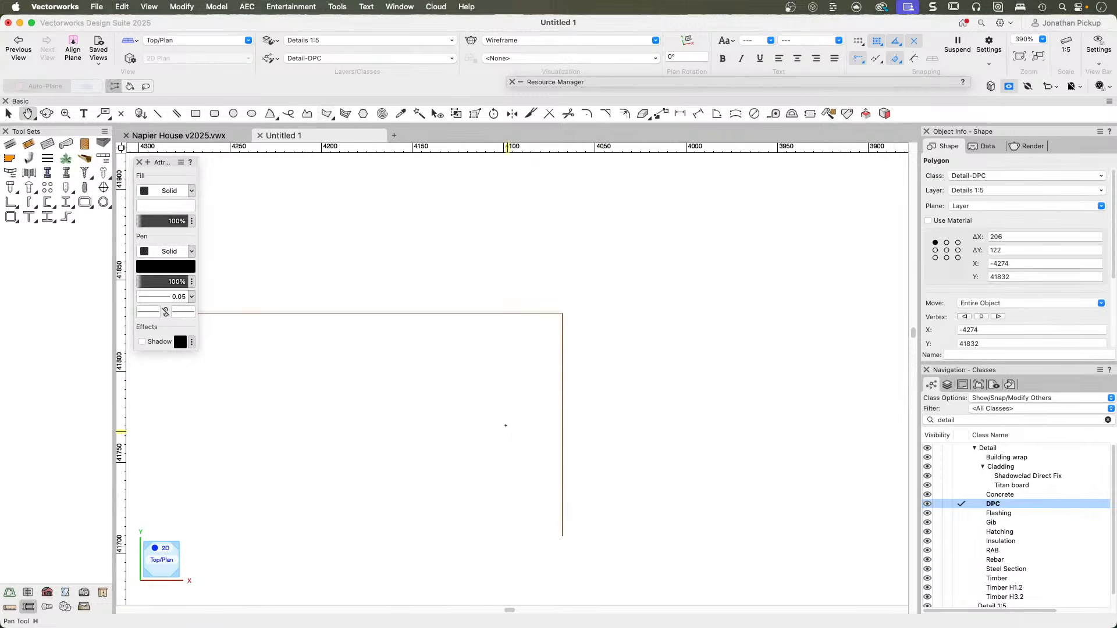
Set the Detail-DPC class to use its graphic attributes at creation, apply this to all existing objects, and delete the test polygon.
{"action": "right_click", "coordinate": [981, 510]}
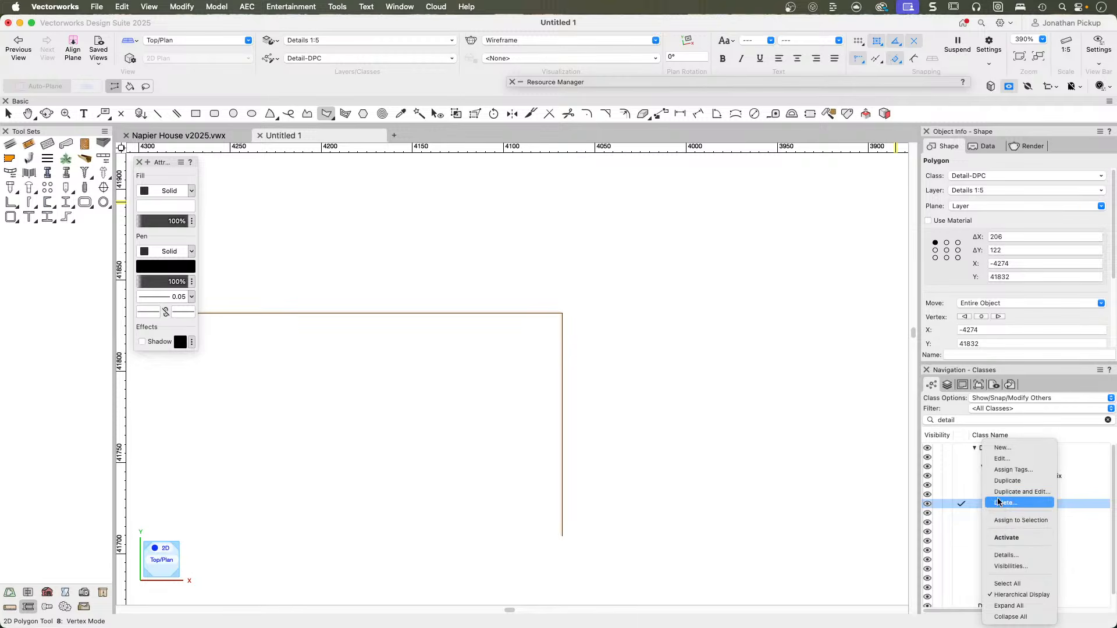
{"action": "left_click", "coordinate": [993, 461]}
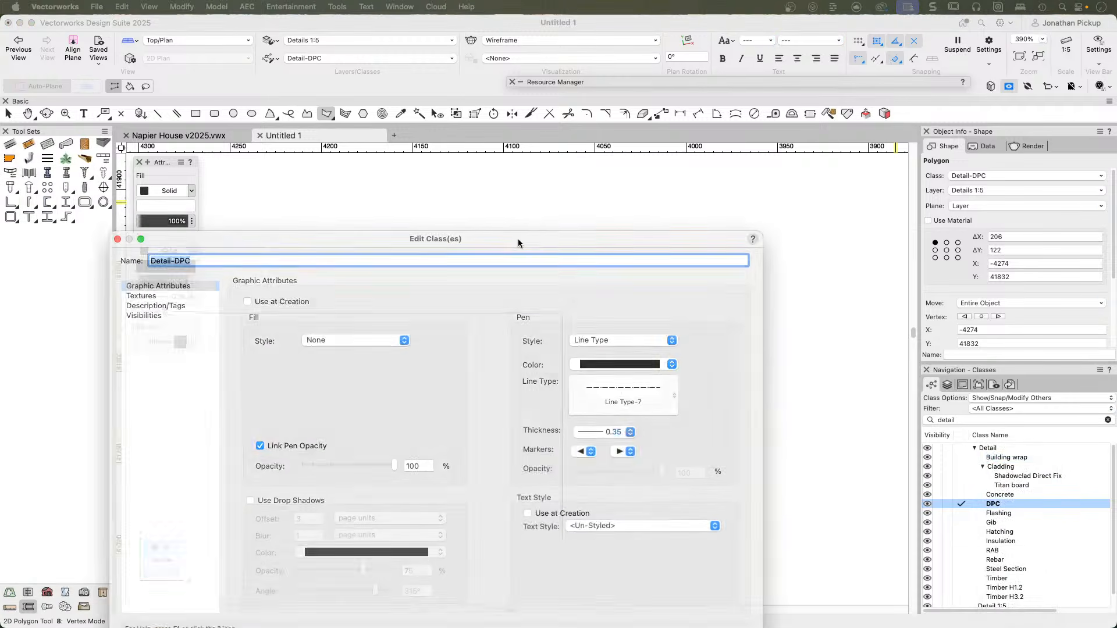
{"action": "left_click", "coordinate": [413, 164]}
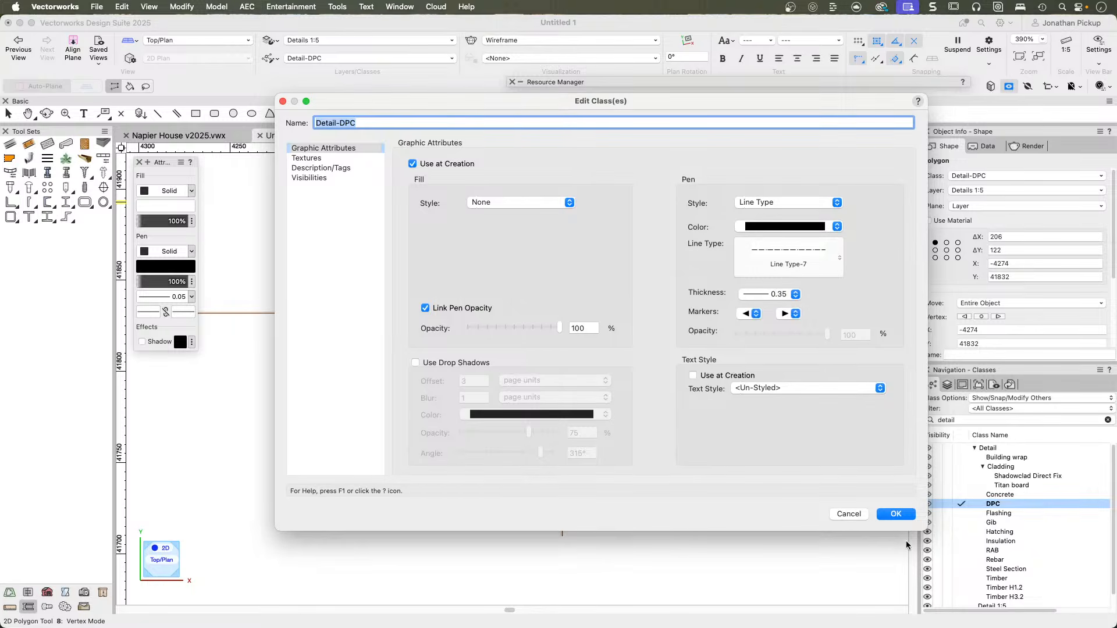
{"action": "left_click", "coordinate": [893, 514]}
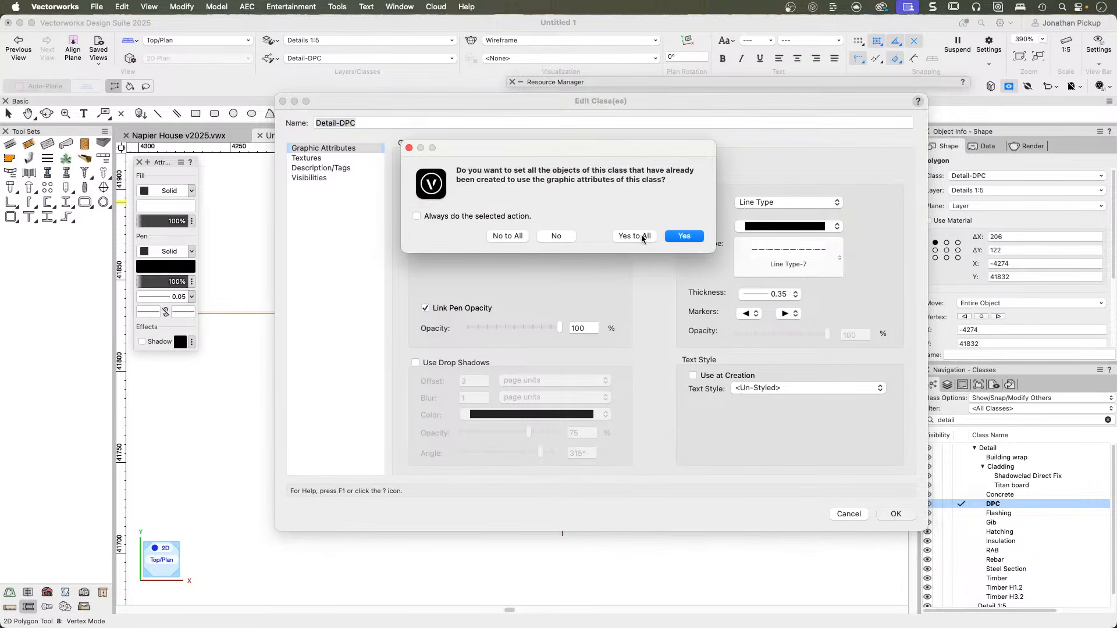
{"action": "left_click", "coordinate": [640, 234]}
{"action": "key", "text": "x"}
{"action": "key", "text": "Delete"}
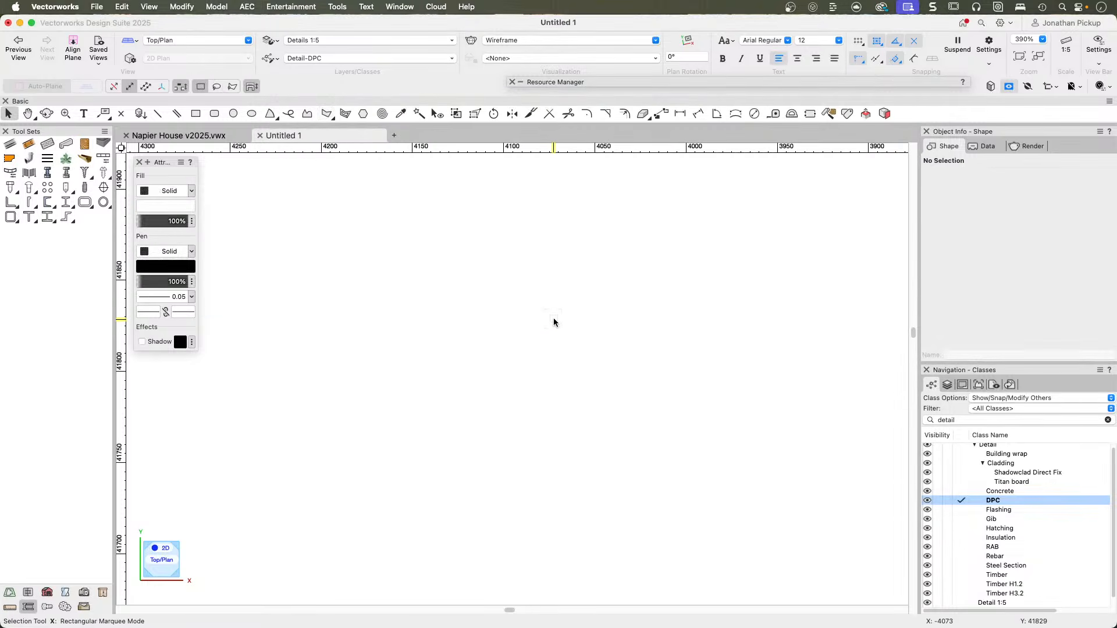
Draw a stepped three-segment test polygon about 153 by 101 mm in the Detail-DPC class, and delete it.
{"action": "left_click", "coordinate": [324, 114]}
{"action": "left_click", "coordinate": [352, 242]}
{"action": "left_click", "coordinate": [474, 243]}
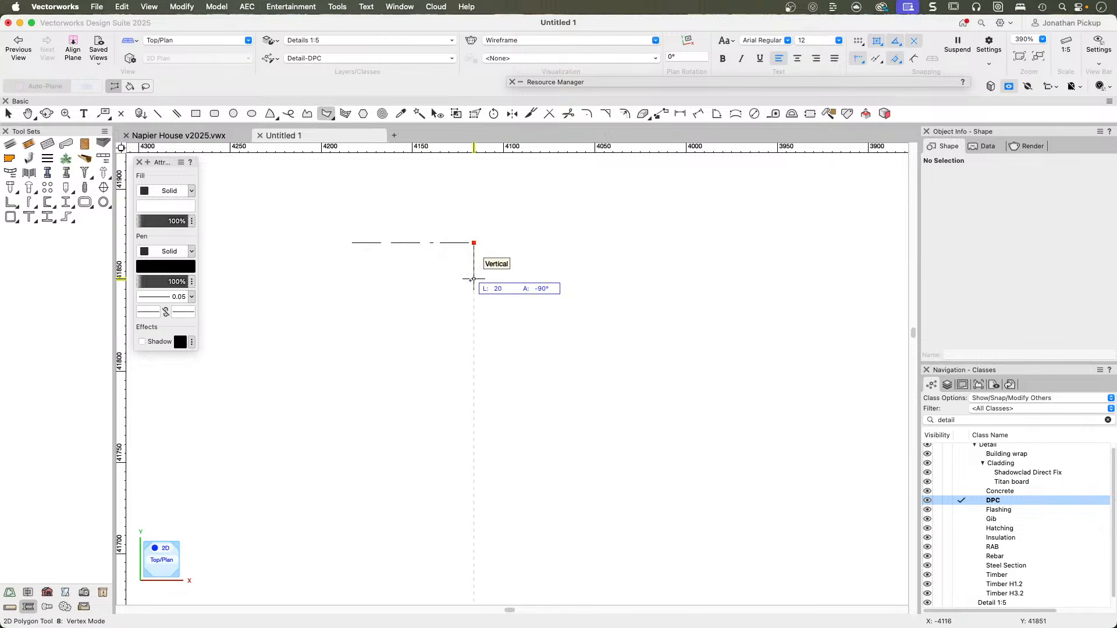
{"action": "left_click", "coordinate": [474, 427]}
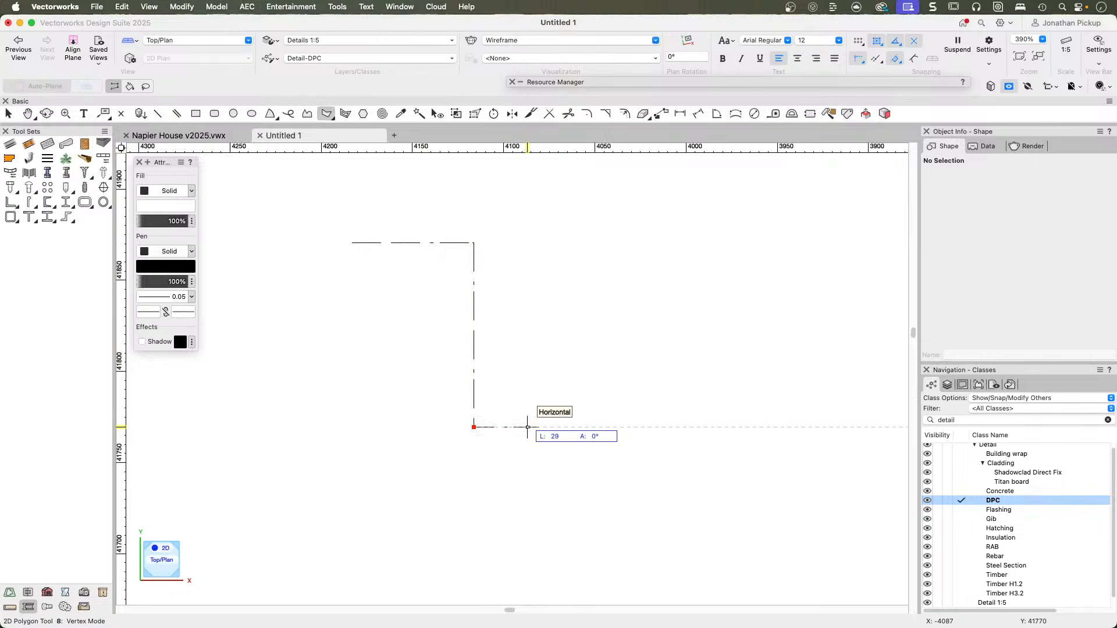
{"action": "double_click", "coordinate": [632, 427]}
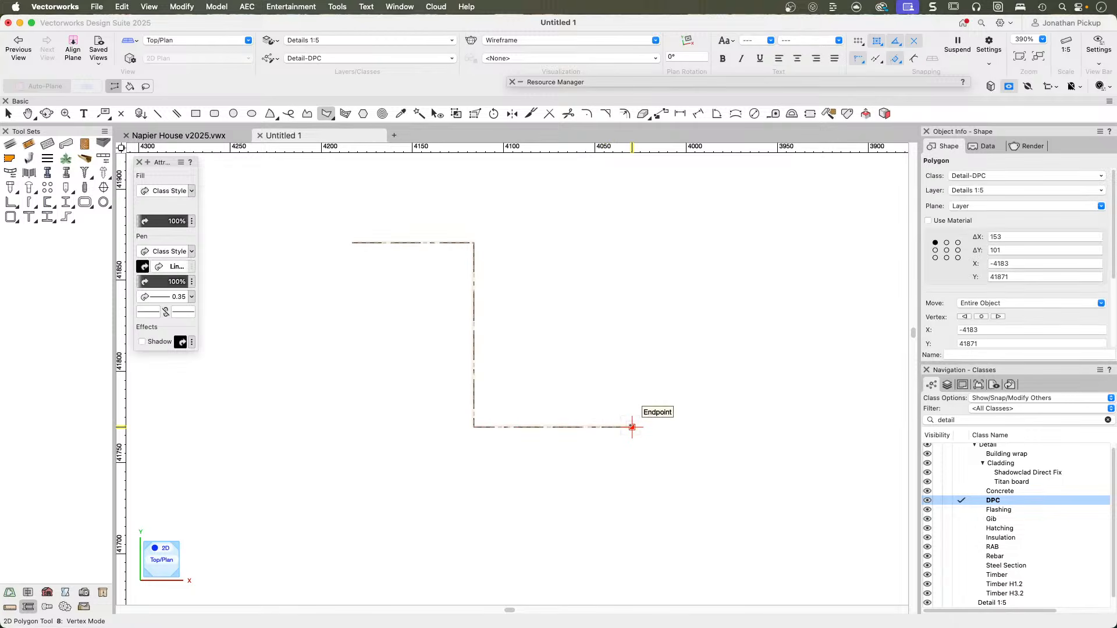
{"action": "key", "text": "Delete"}
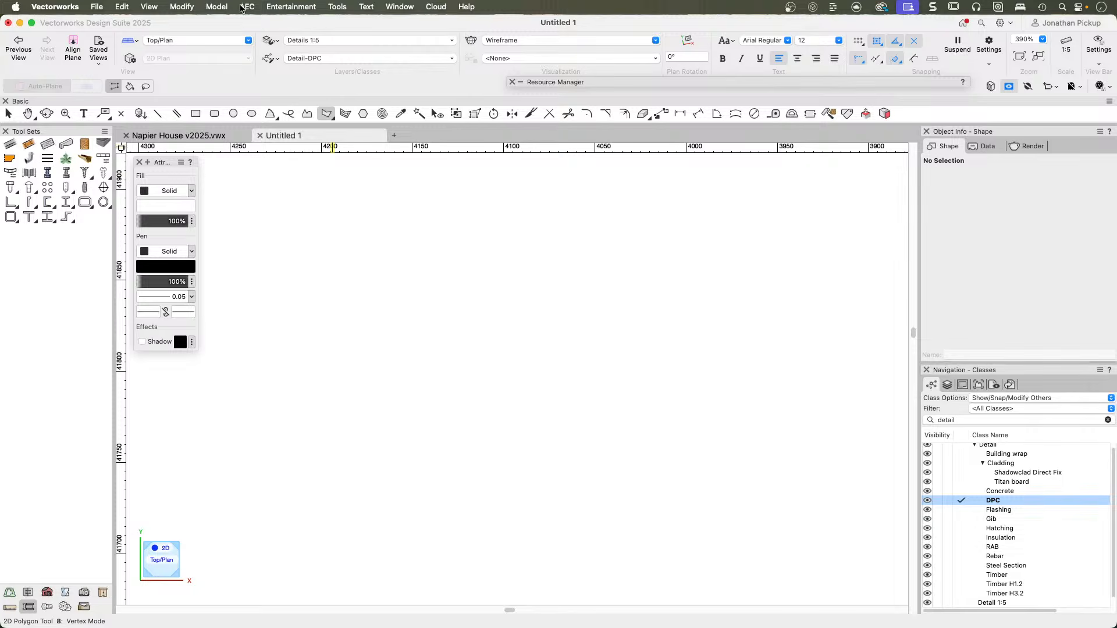
Create a custom tool script storing all fill and pen attributes, markers, class, tool and SmartCursor settings.
{"action": "left_click", "coordinate": [335, 8]}
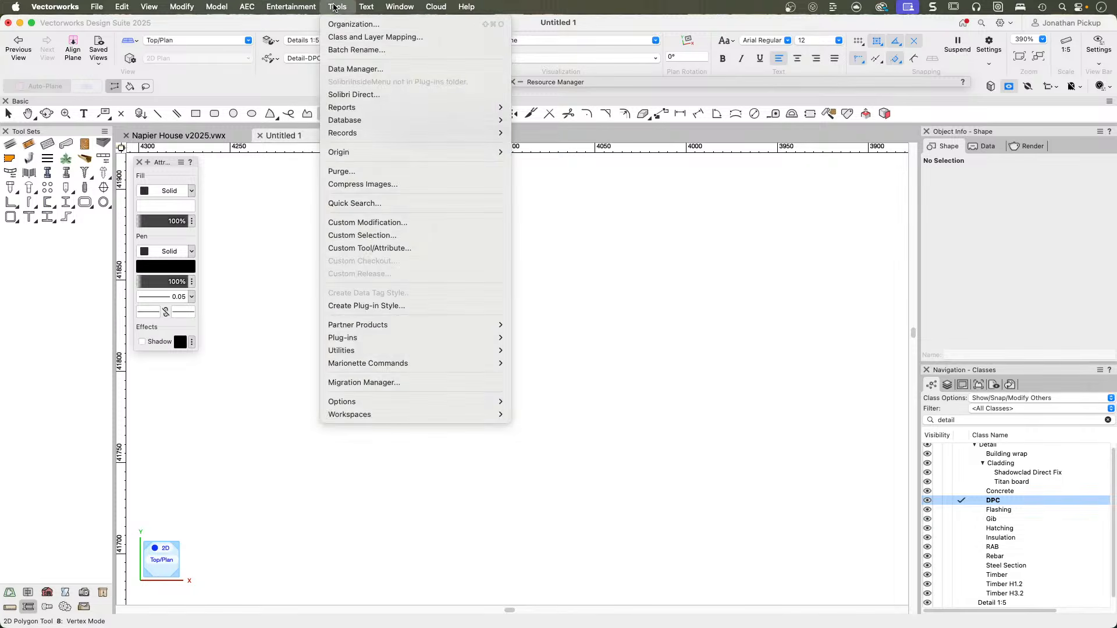
{"action": "left_click", "coordinate": [362, 249]}
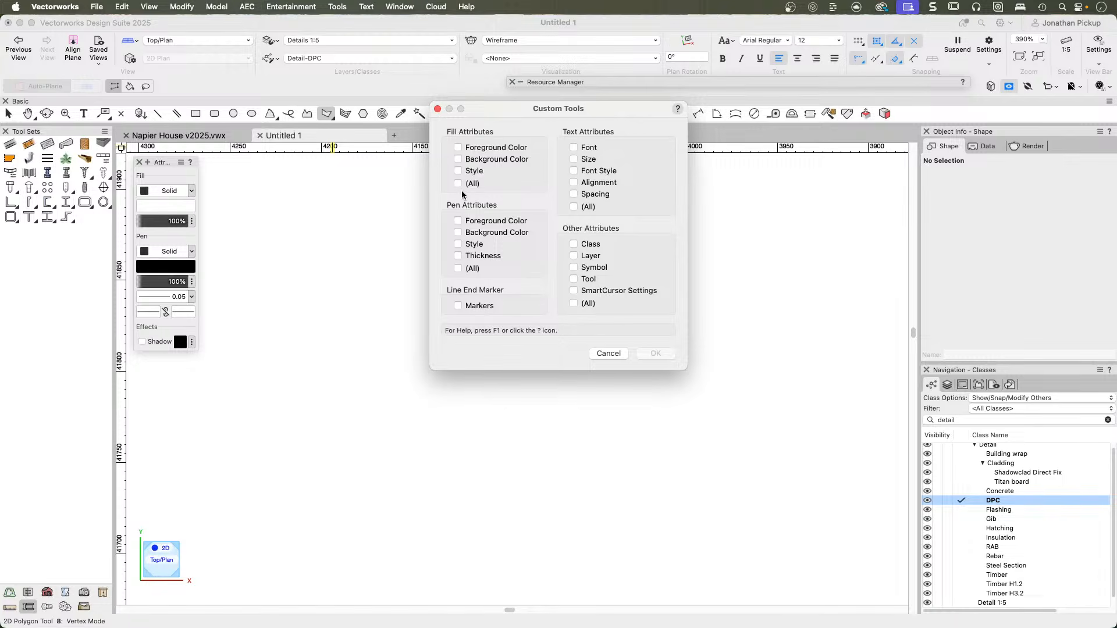
{"action": "left_click", "coordinate": [465, 184]}
{"action": "left_click", "coordinate": [479, 269]}
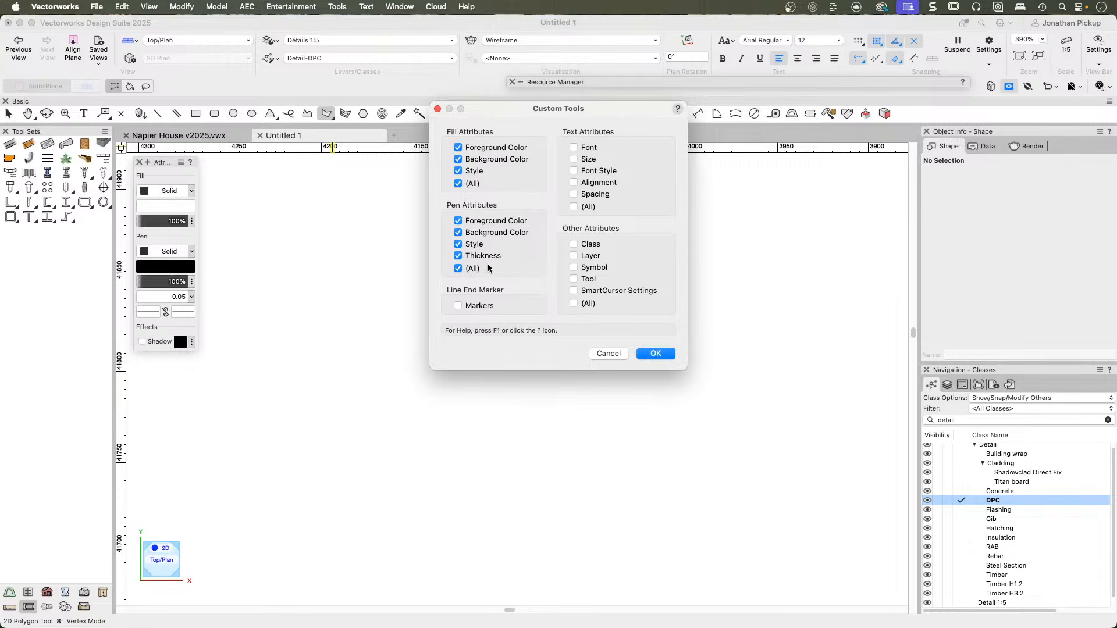
{"action": "left_click", "coordinate": [471, 303]}
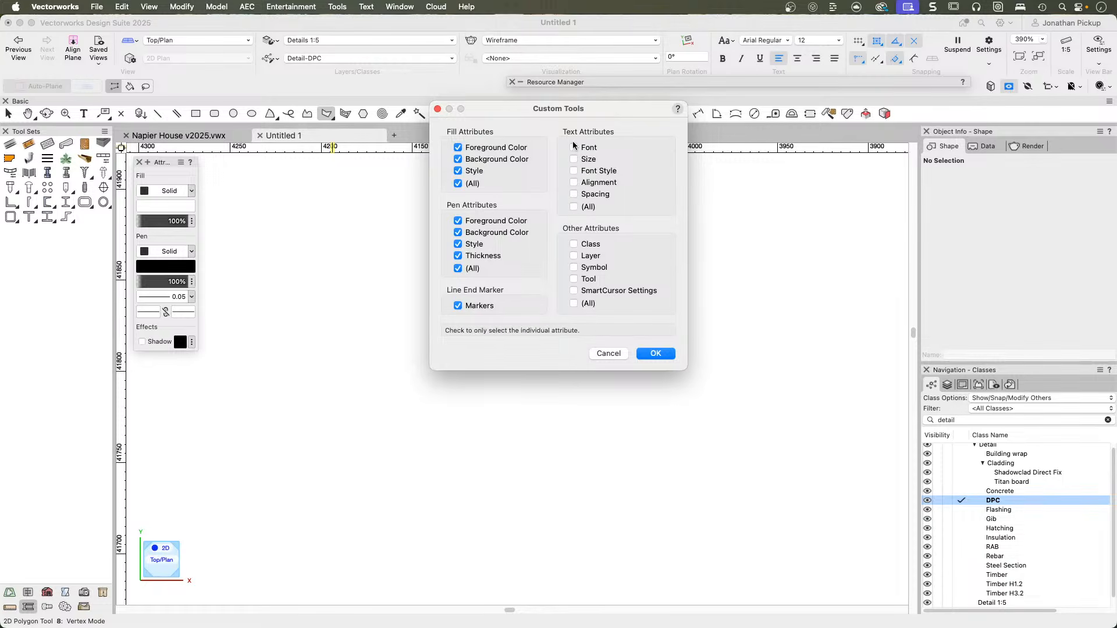
{"action": "left_click", "coordinate": [574, 279]}
{"action": "left_click", "coordinate": [574, 290]}
{"action": "left_click", "coordinate": [657, 355]}
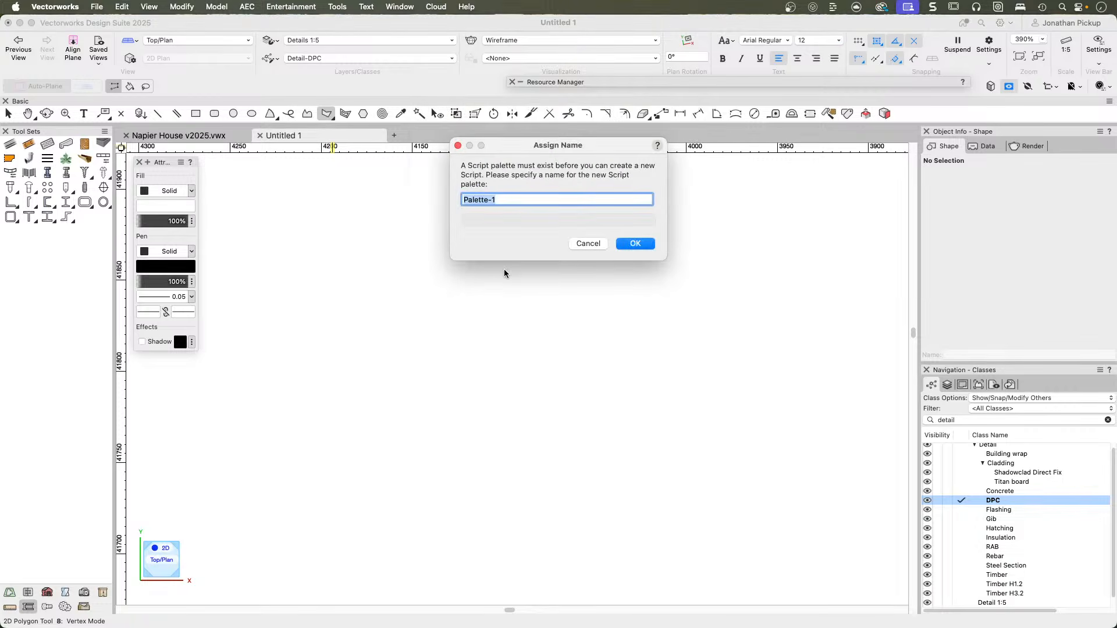
Name the script palette Detail Drawing and the script Draw DPC, and place the palette beside the Attributes palette.
{"action": "type", "text": "Detail Drawing"}
{"action": "key", "text": "Return"}
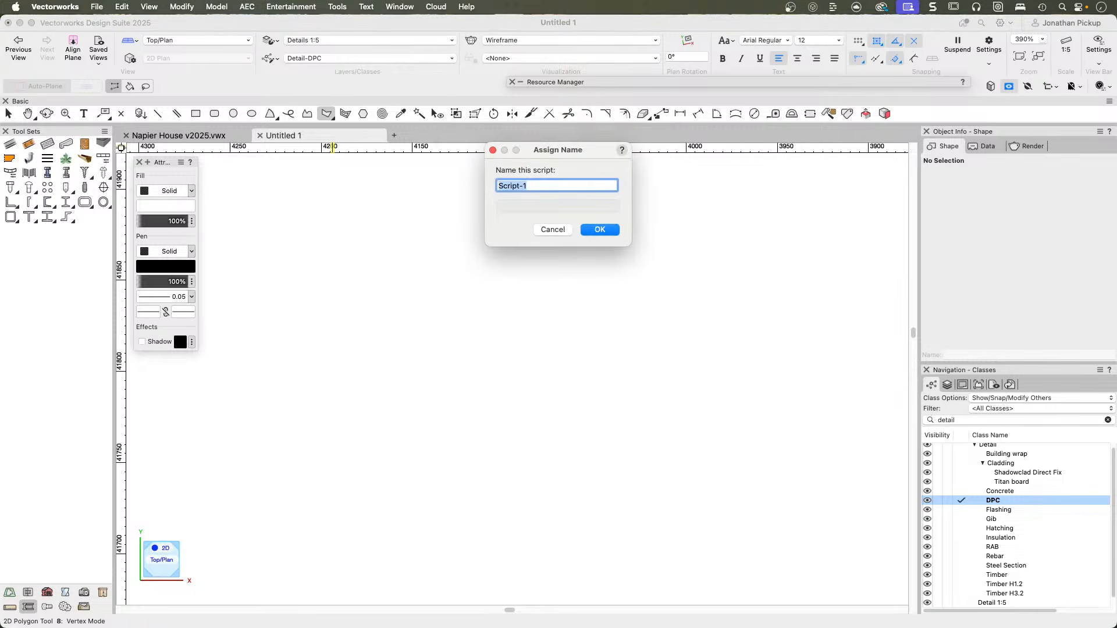
{"action": "type", "text": "Draw DPC"}
{"action": "key", "text": "Return"}
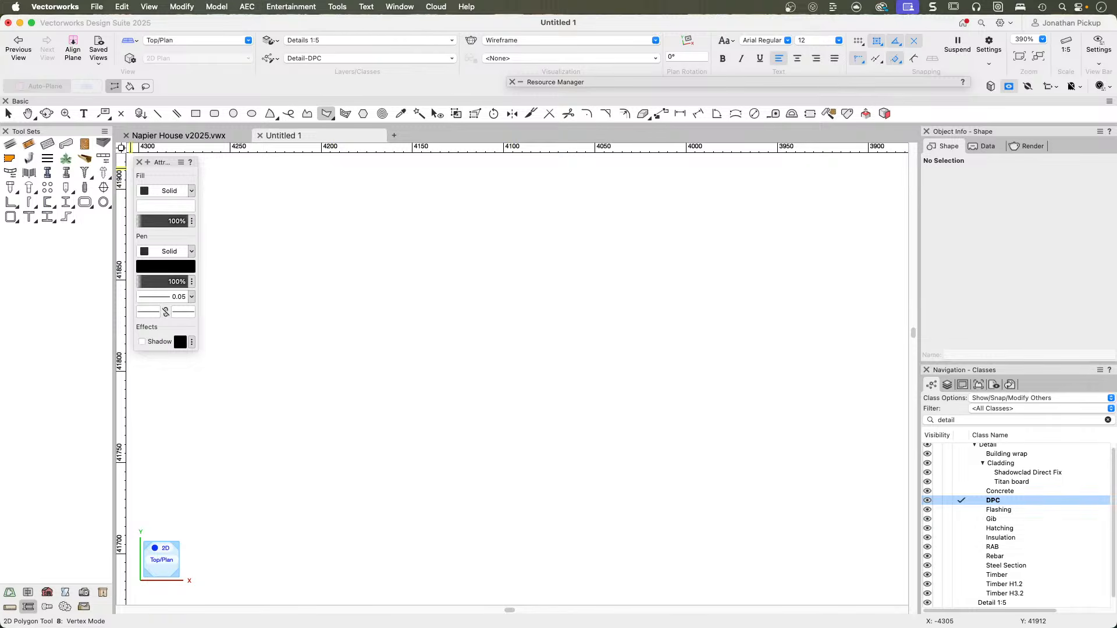
{"action": "left_click_drag", "start_coordinate": [455, 208], "coordinate": [242, 163]}
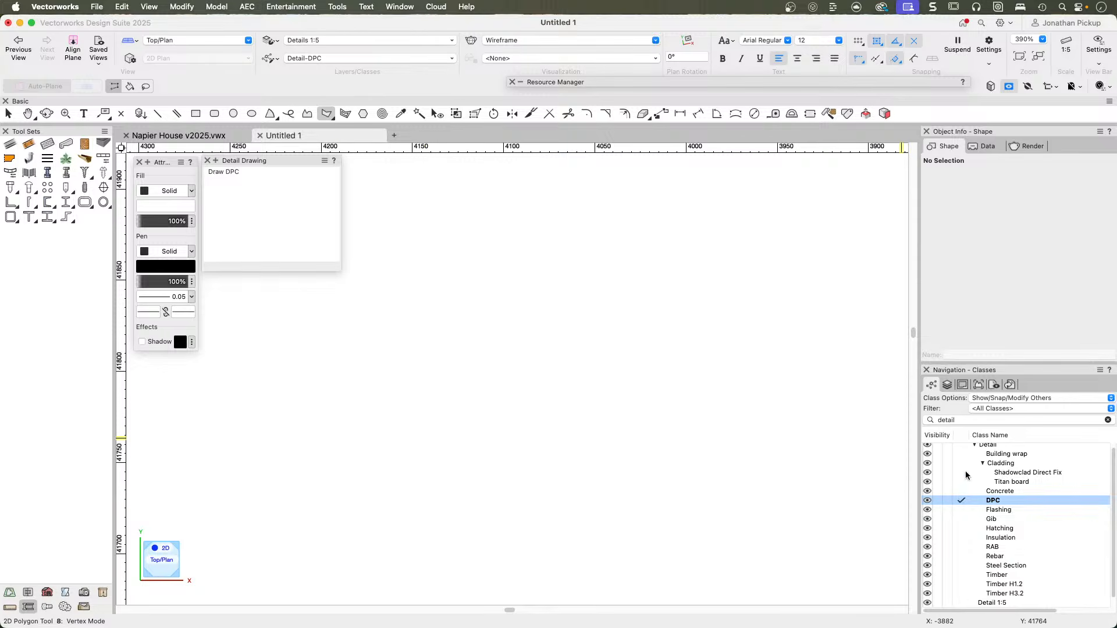
Find the None class, make it the active class, and return to the Selection tool.
{"action": "scroll", "coordinate": [960, 457], "scroll_direction": "up", "scroll_amount": 1}
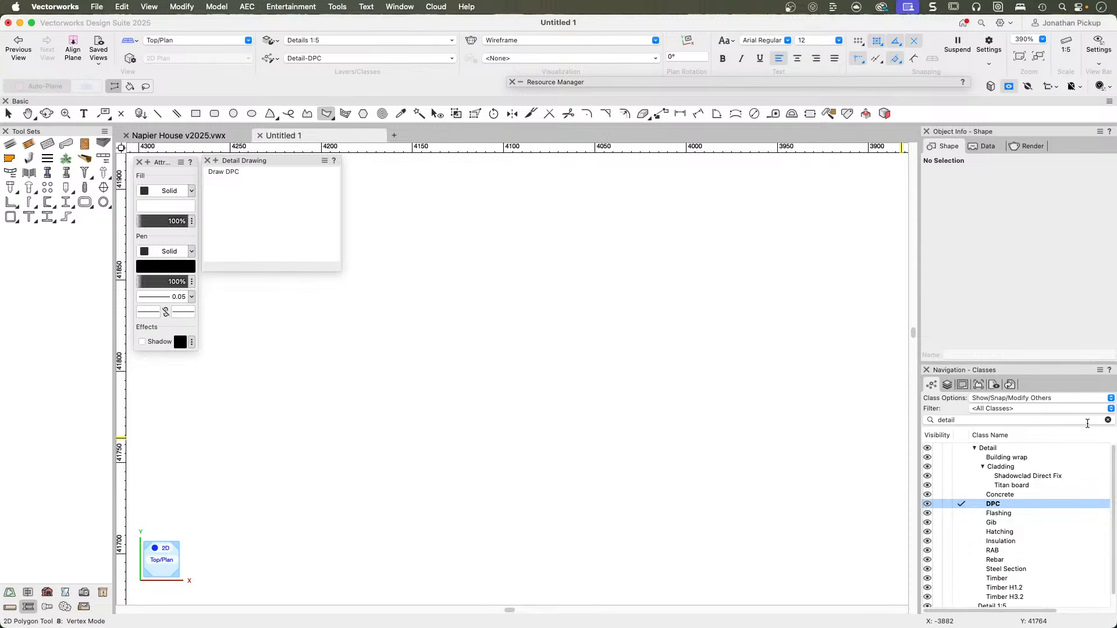
{"action": "left_click", "coordinate": [1107, 420]}
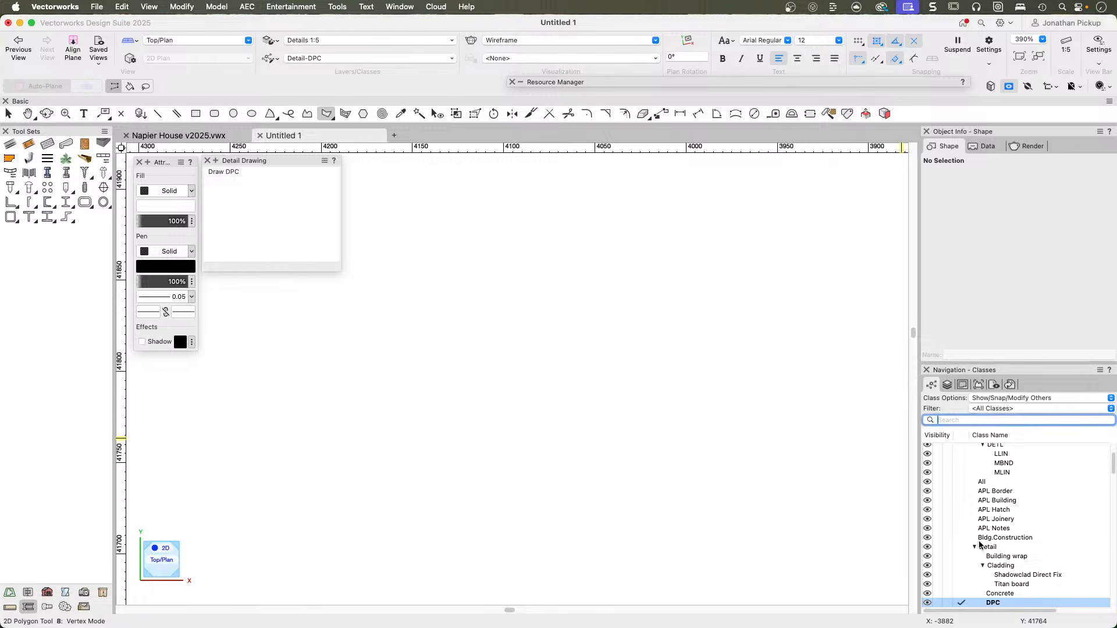
{"action": "scroll", "coordinate": [959, 449], "scroll_direction": "up", "scroll_amount": 1}
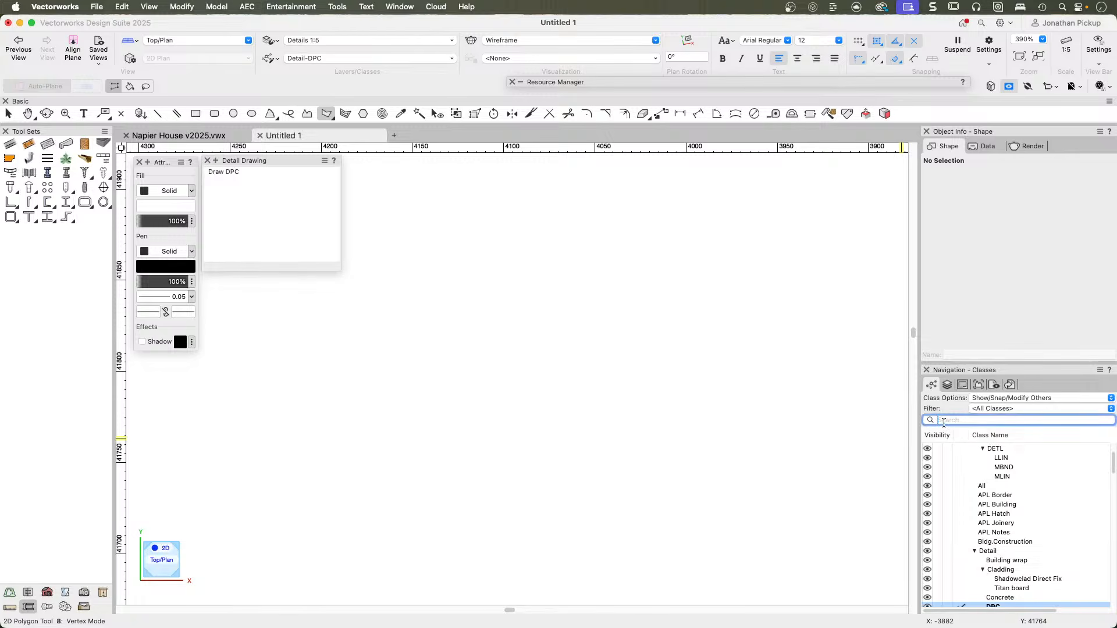
{"action": "type", "text": "none"}
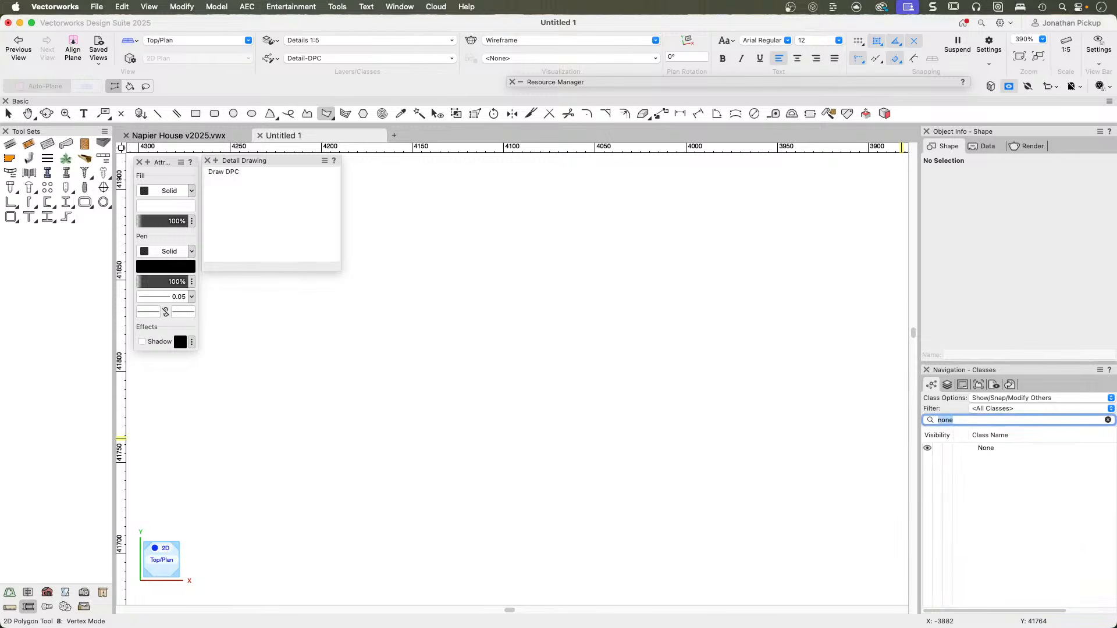
{"action": "left_click", "coordinate": [967, 448]}
{"action": "left_click", "coordinate": [575, 315]}
{"action": "left_click", "coordinate": [339, 61]}
{"action": "scroll", "coordinate": [339, 61], "scroll_direction": "down", "scroll_amount": 10}
{"action": "scroll", "coordinate": [339, 60], "scroll_direction": "up", "scroll_amount": 15}
{"action": "left_click", "coordinate": [339, 60]}
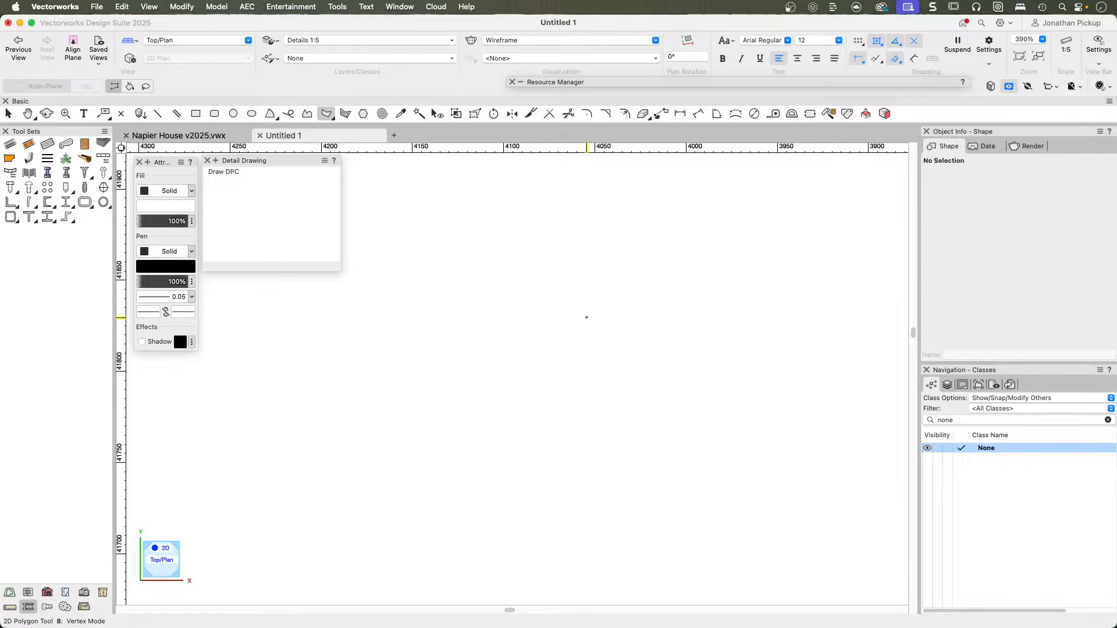
{"action": "key", "text": "x"}
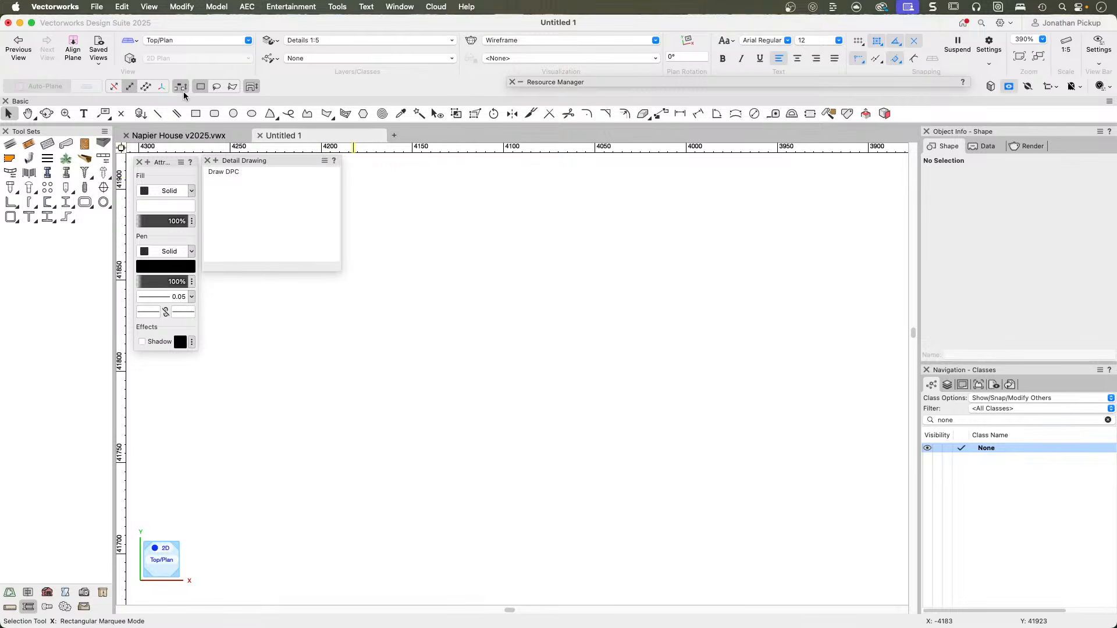
Run the Draw DPC script, draw a stepped three-segment polygon about 79 by 32 mm, and close the script palette.
{"action": "double_click", "coordinate": [223, 172]}
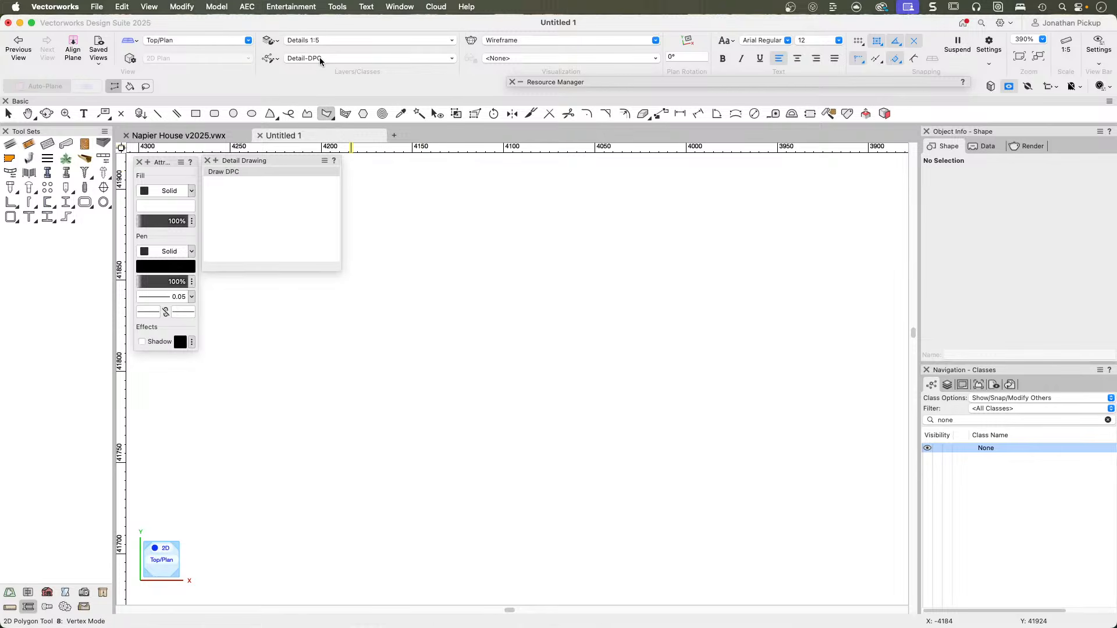
{"action": "left_click", "coordinate": [427, 230]}
{"action": "left_click", "coordinate": [499, 230]}
{"action": "left_click", "coordinate": [499, 288]}
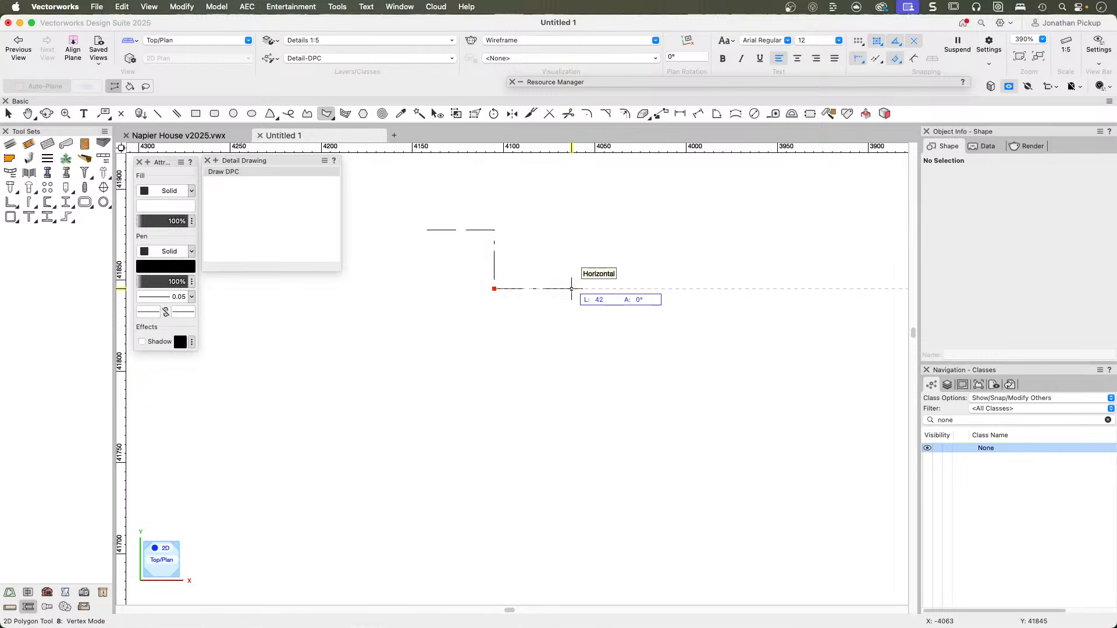
{"action": "double_click", "coordinate": [571, 288]}
{"action": "key", "text": "x"}
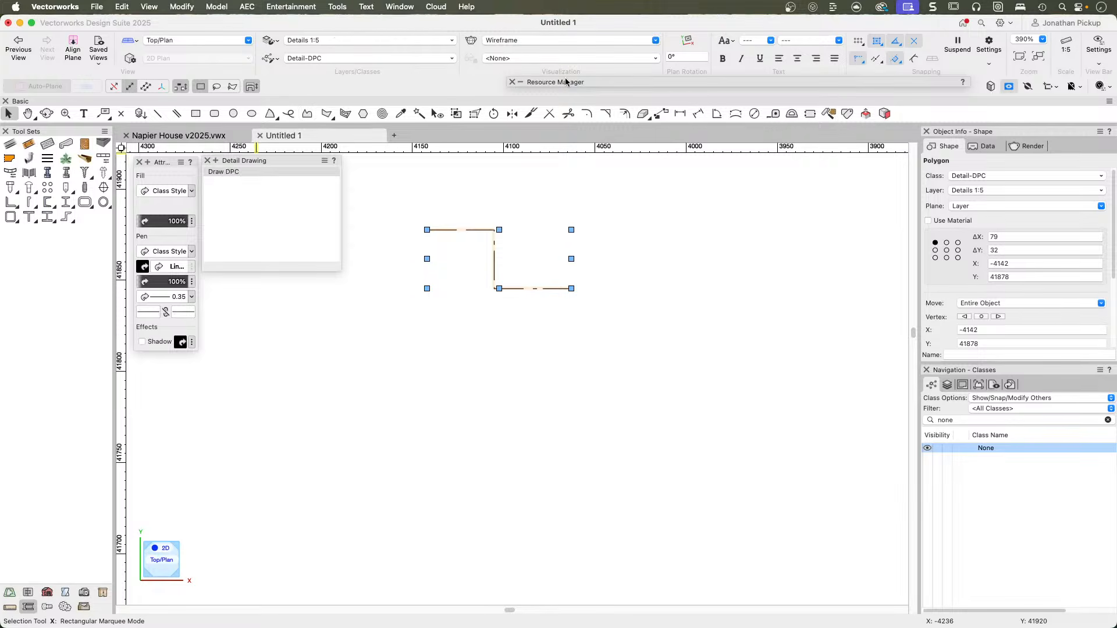
{"action": "left_click", "coordinate": [207, 161]}
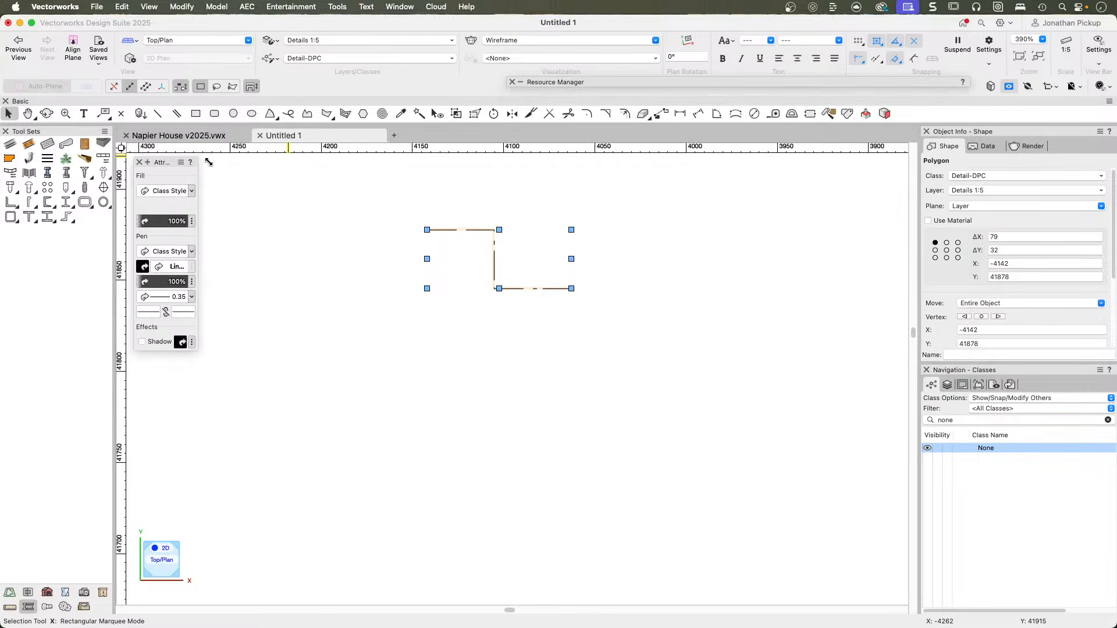
Show only the scripts of Napier House v2025.vwx in the Resource Manager.
{"action": "mouse_move", "coordinate": [573, 82]}
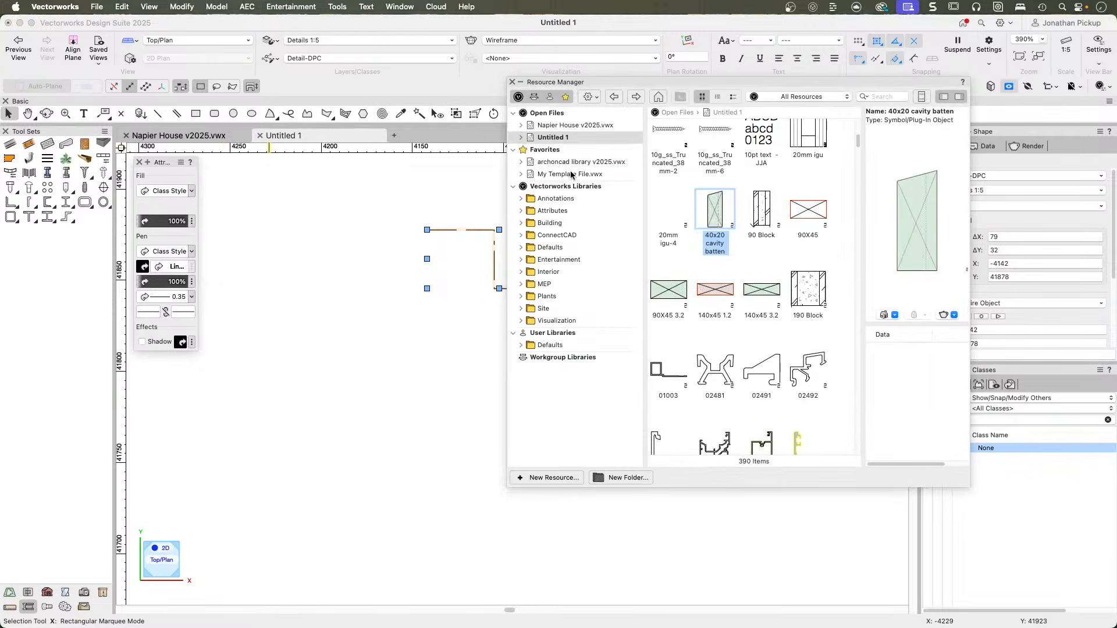
{"action": "left_click", "coordinate": [557, 126]}
{"action": "left_click", "coordinate": [769, 97]}
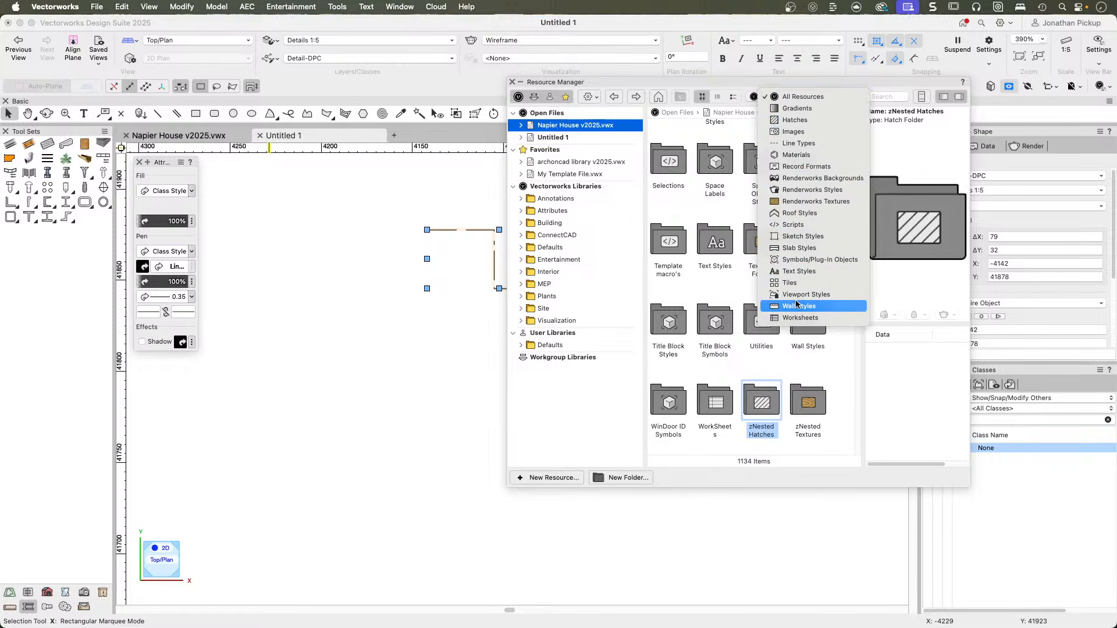
{"action": "left_click", "coordinate": [789, 228]}
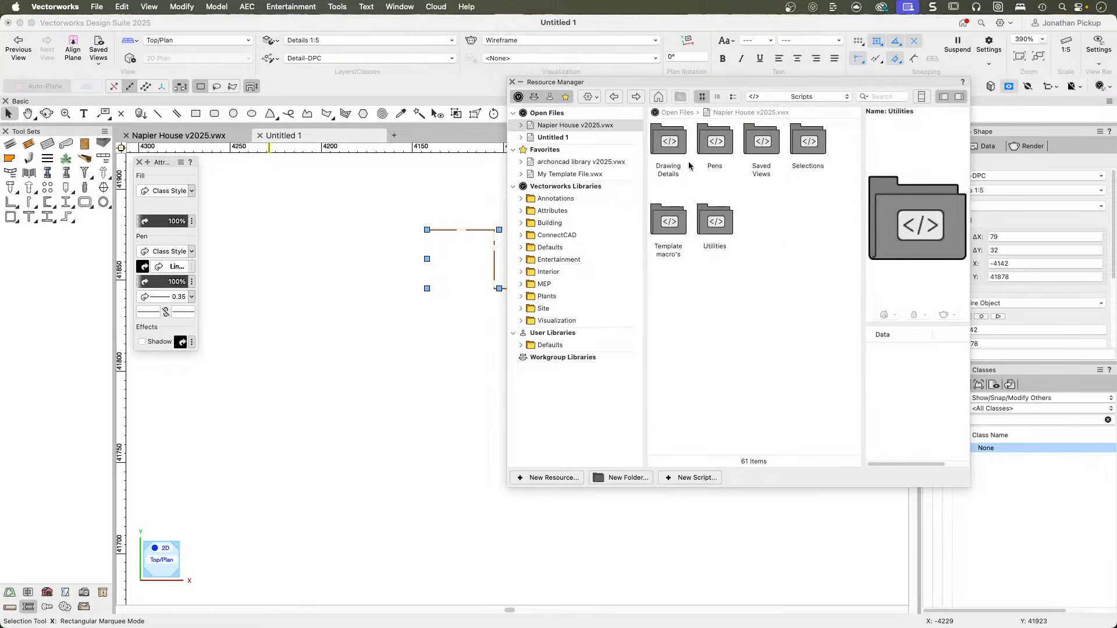
Import the Drawing Details script folder into the current document, replacing the existing Draw DPC command and applying that choice to all name conflicts.
{"action": "left_click", "coordinate": [672, 145]}
{"action": "right_click", "coordinate": [669, 145]}
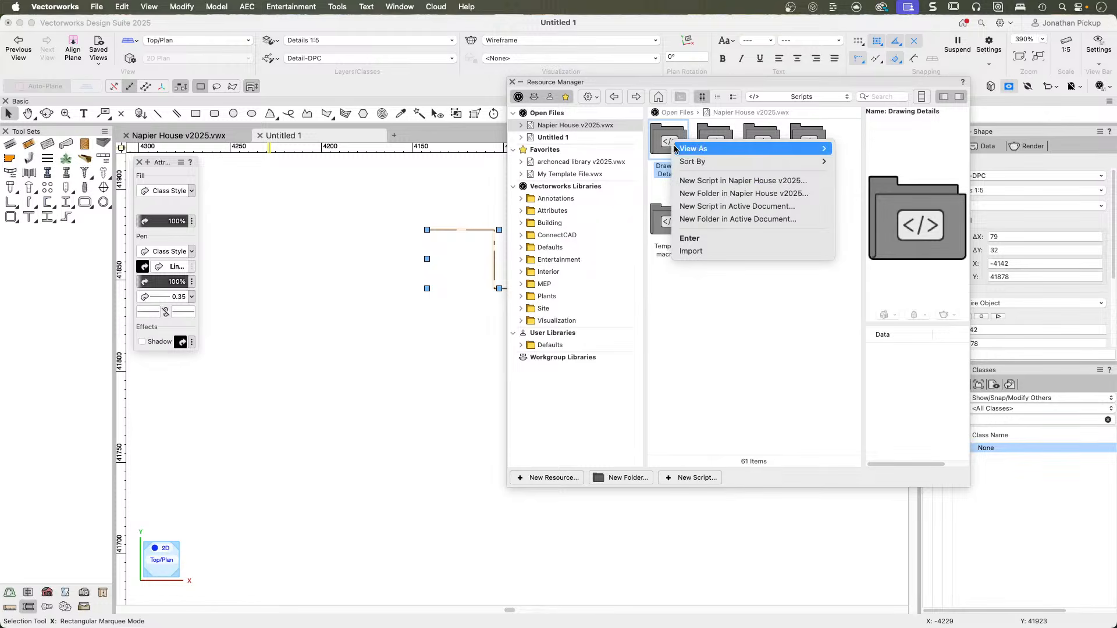
{"action": "left_click", "coordinate": [703, 251]}
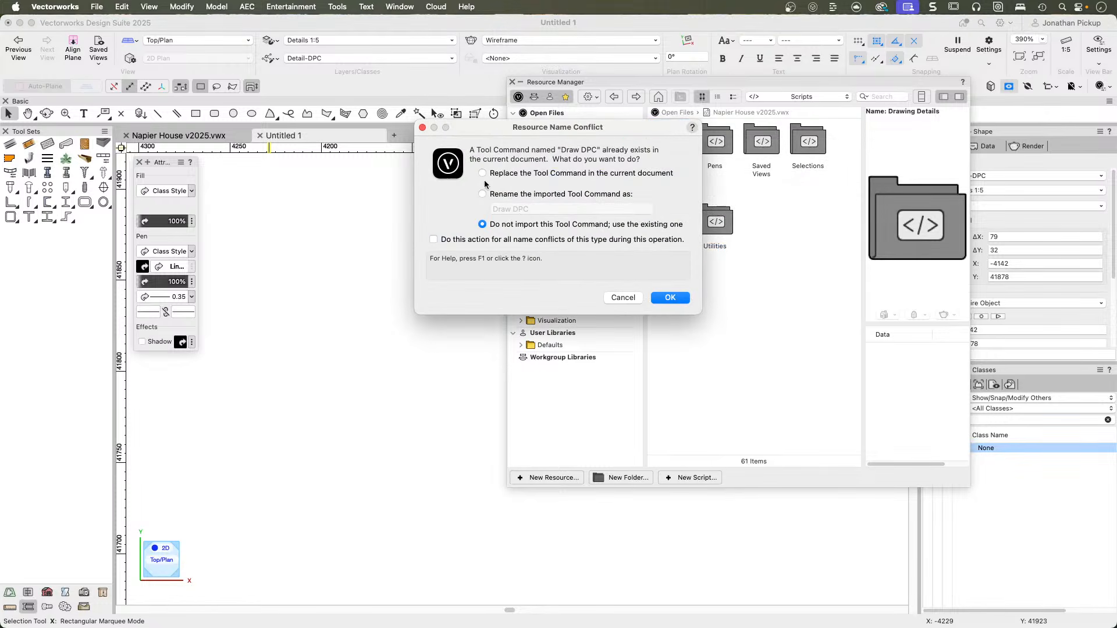
{"action": "left_click", "coordinate": [482, 173]}
{"action": "left_click", "coordinate": [433, 239]}
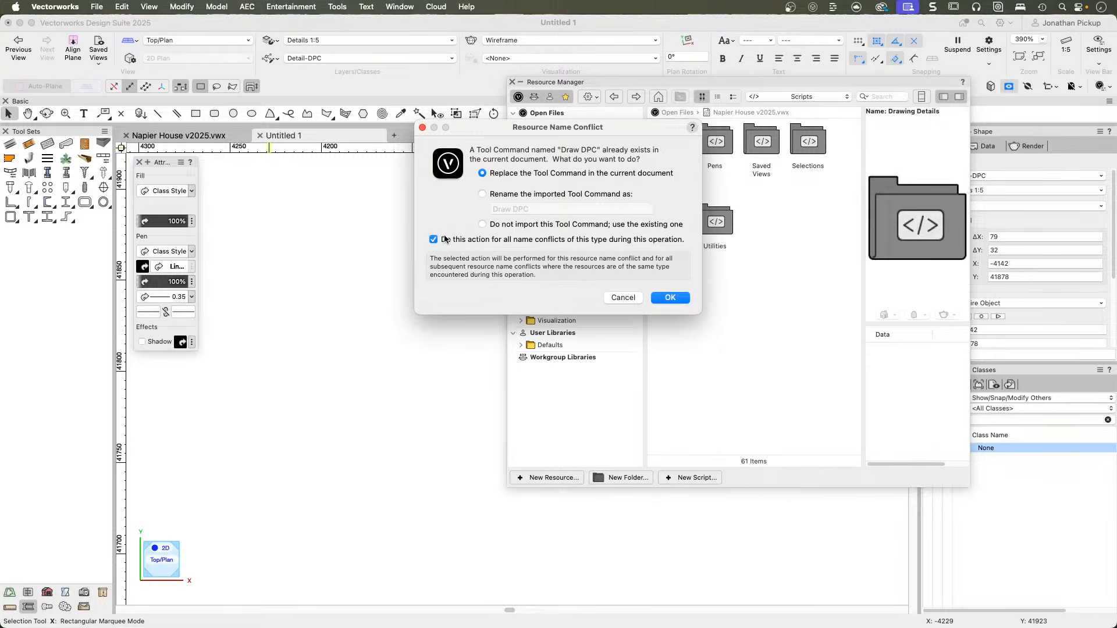
{"action": "left_click", "coordinate": [666, 298]}
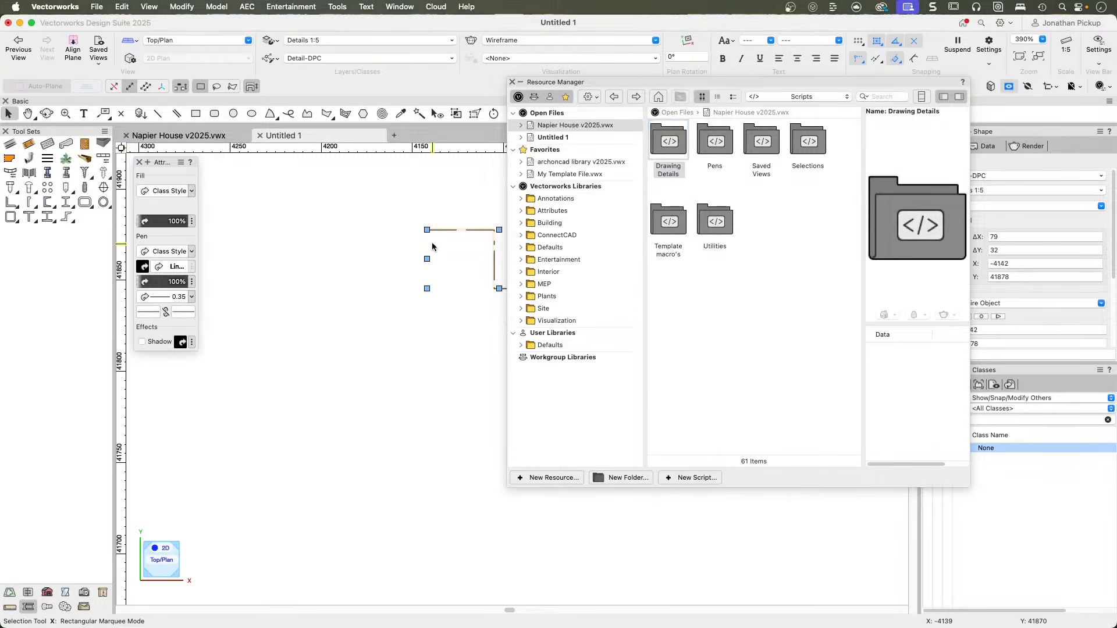
Open the Drawing Details script palette of Napier House v2025.vwx, switch to that file, and place the palette beside the Attributes palette.
{"action": "left_click", "coordinate": [400, 7]}
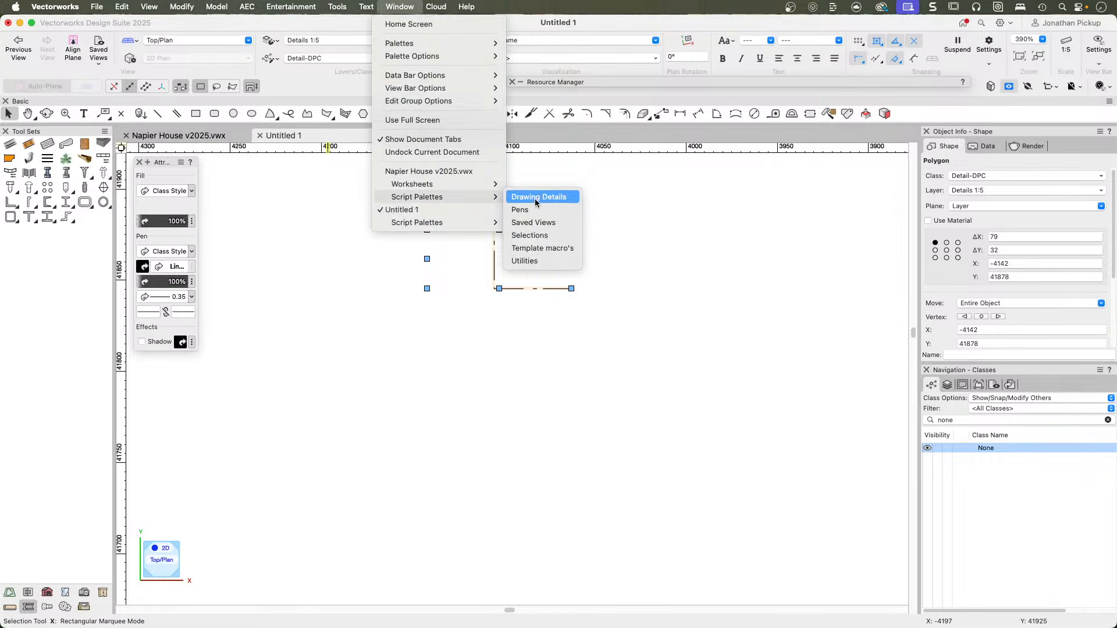
{"action": "left_click", "coordinate": [535, 201]}
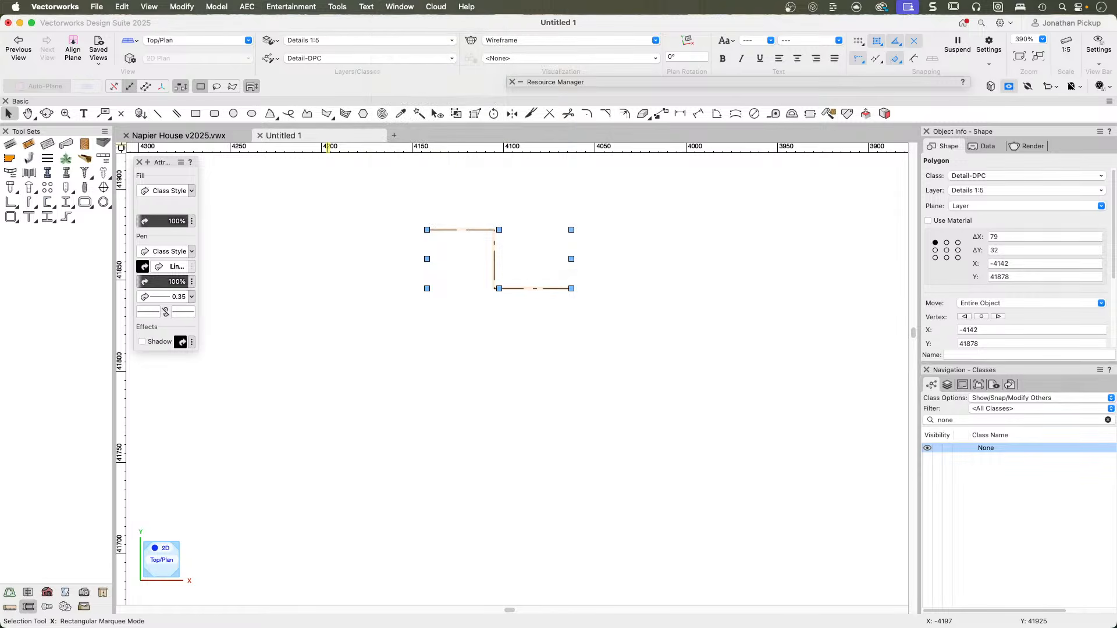
{"action": "left_click", "coordinate": [179, 135]}
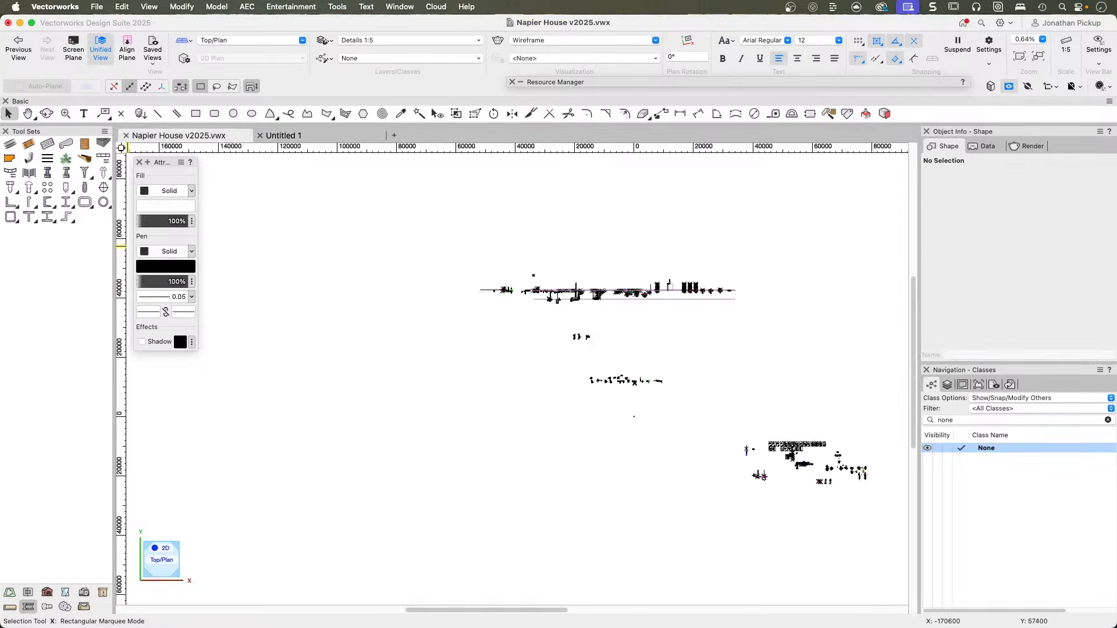
{"action": "mouse_move", "coordinate": [32, 252]}
{"action": "left_mouse_down"}
{"action": "mouse_move", "coordinate": [314, 194]}
{"action": "mouse_move", "coordinate": [230, 166]}
{"action": "left_mouse_up"}
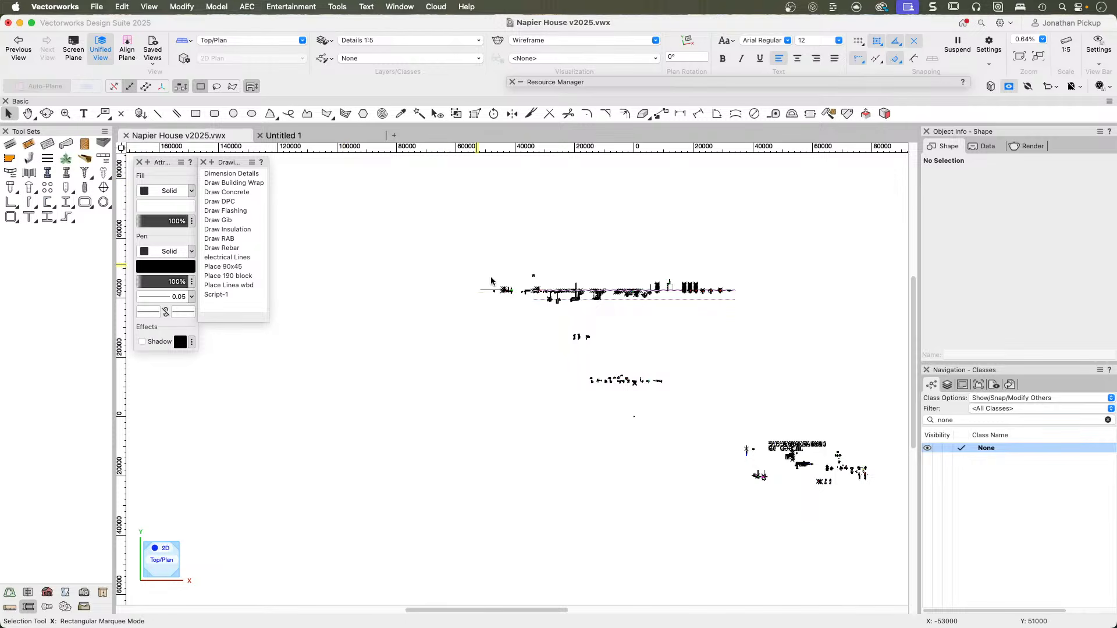
{"action": "key", "text": "c"}
{"action": "key", "text": "x"}
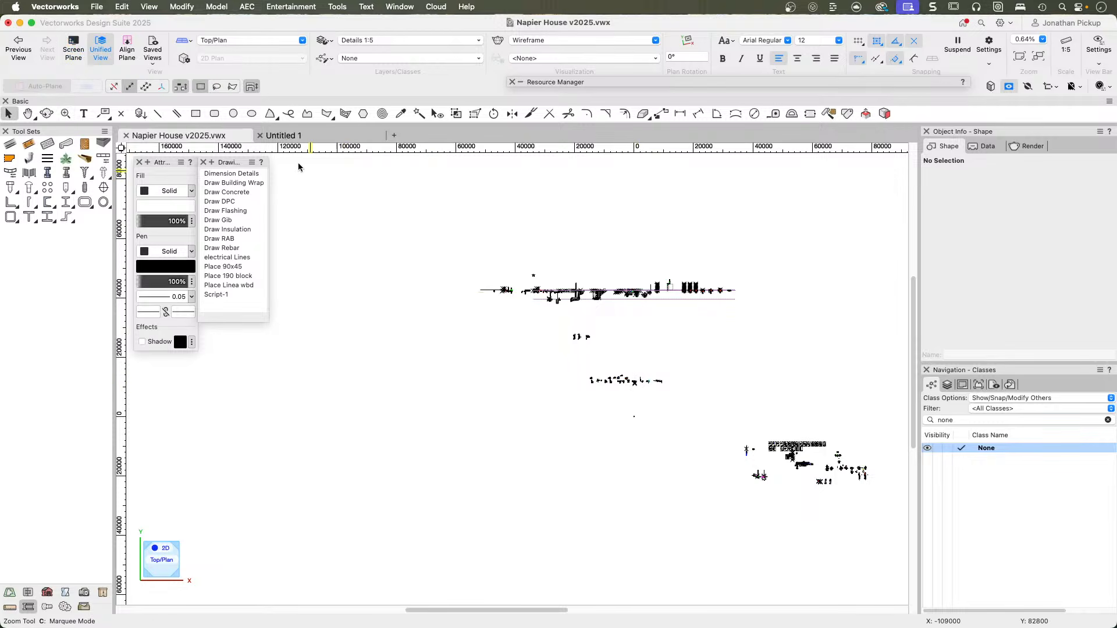
{"action": "left_click", "coordinate": [18, 47]}
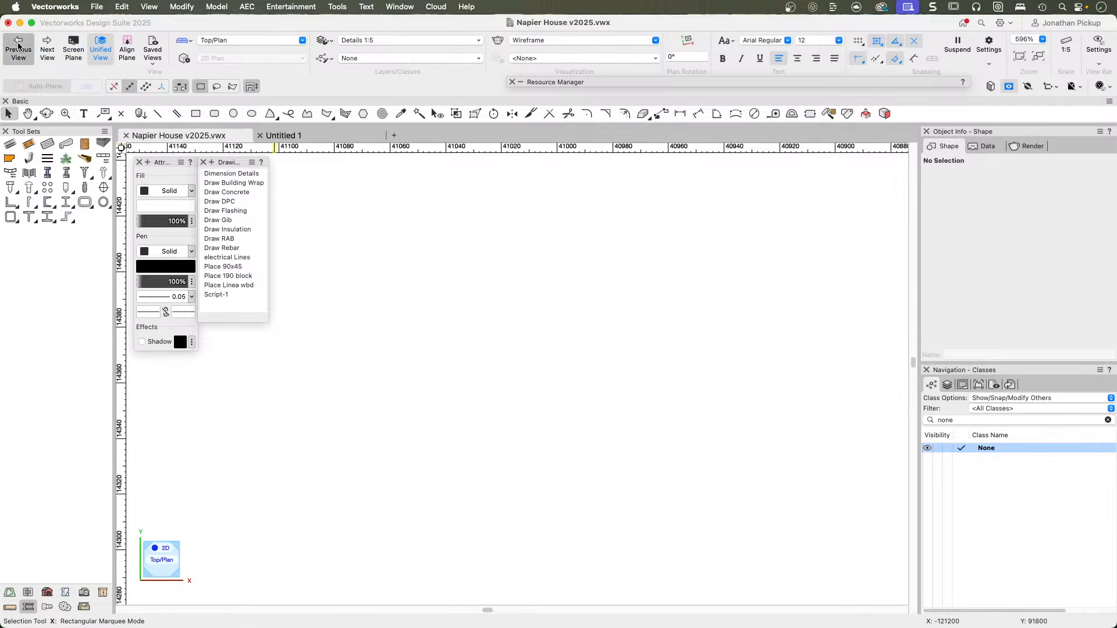
{"action": "left_click", "coordinate": [47, 50]}
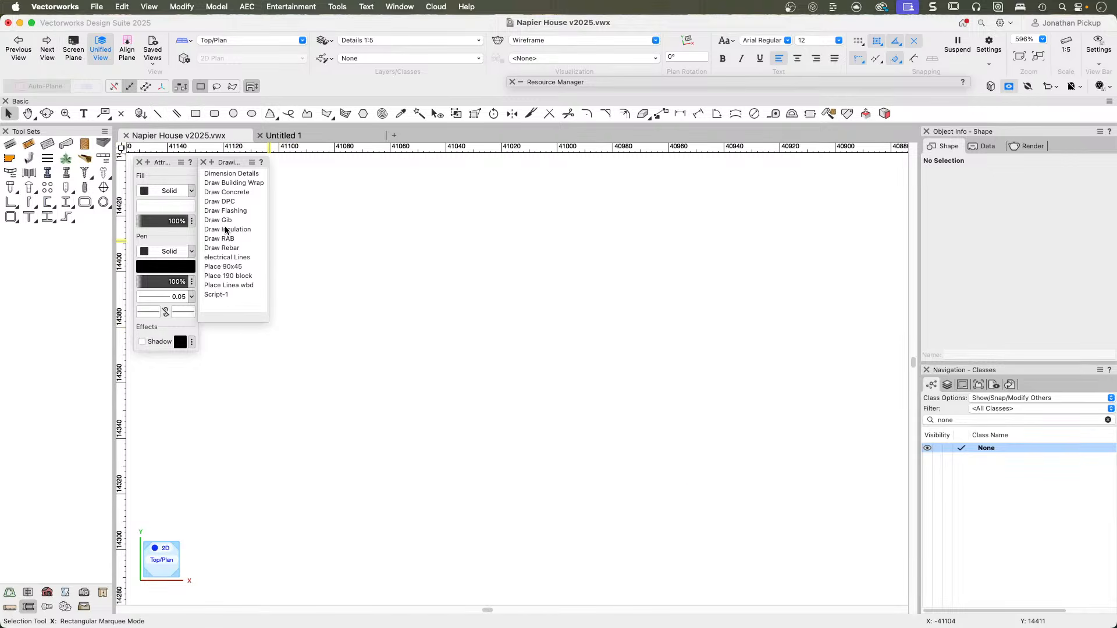
{"action": "double_click", "coordinate": [221, 193]}
{"action": "left_click", "coordinate": [361, 296]}
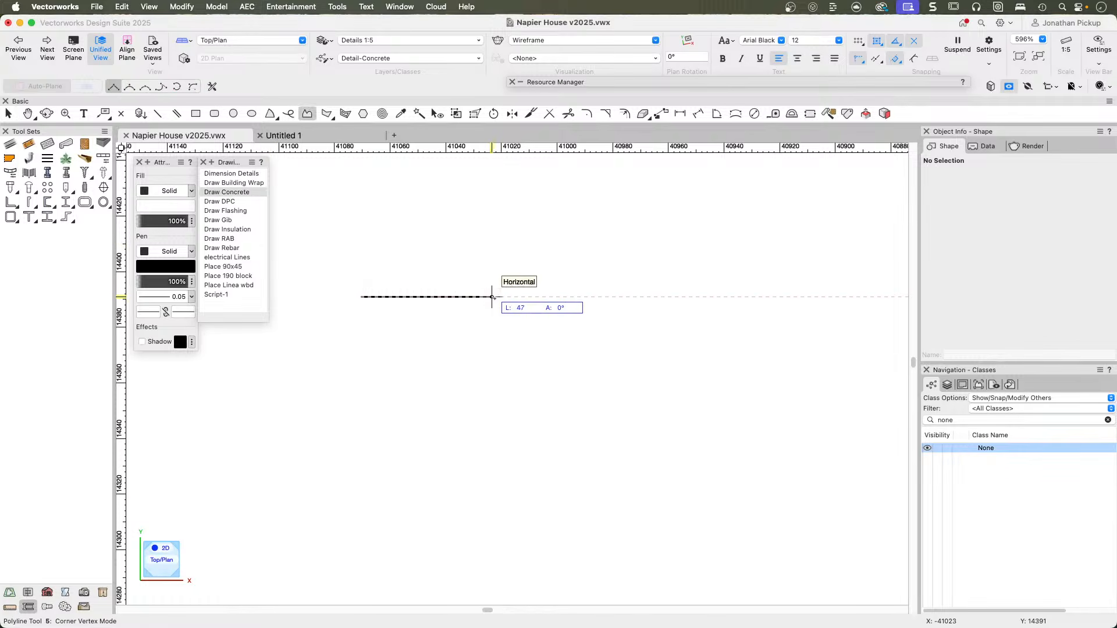
{"action": "left_click", "coordinate": [586, 296]}
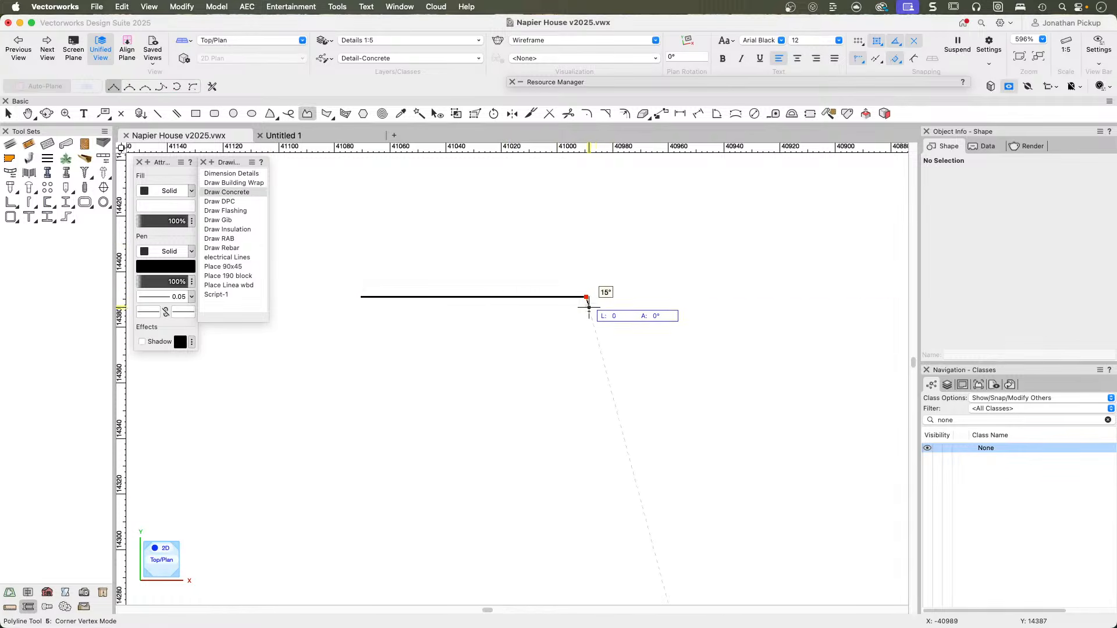
{"action": "left_click", "coordinate": [586, 456]}
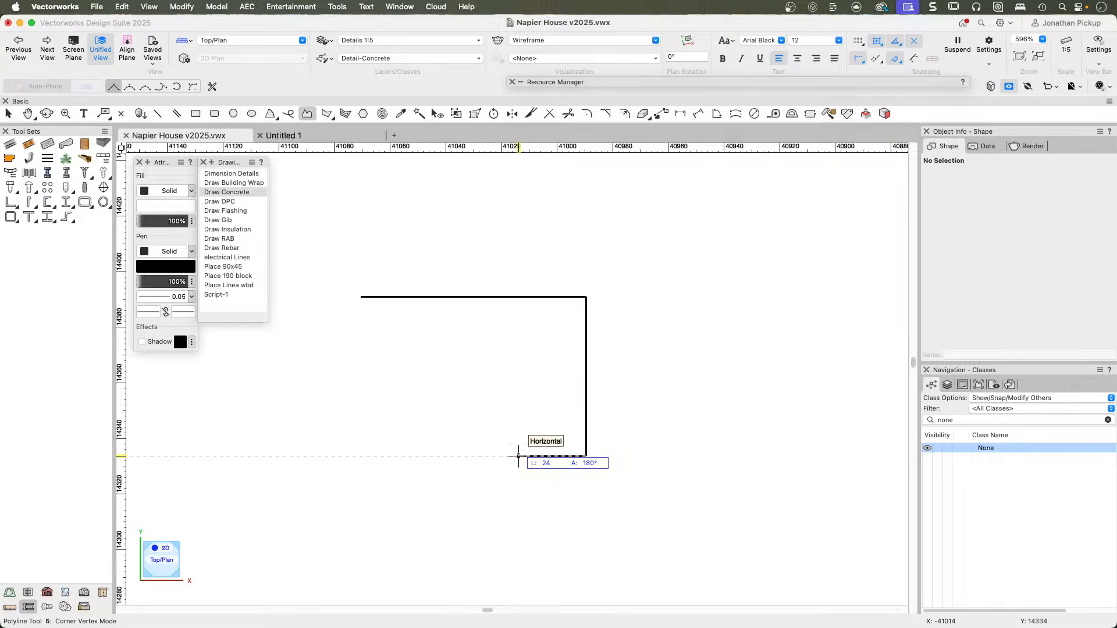
{"action": "key", "text": "BackSpace"}
{"action": "key", "text": "BackSpace"}
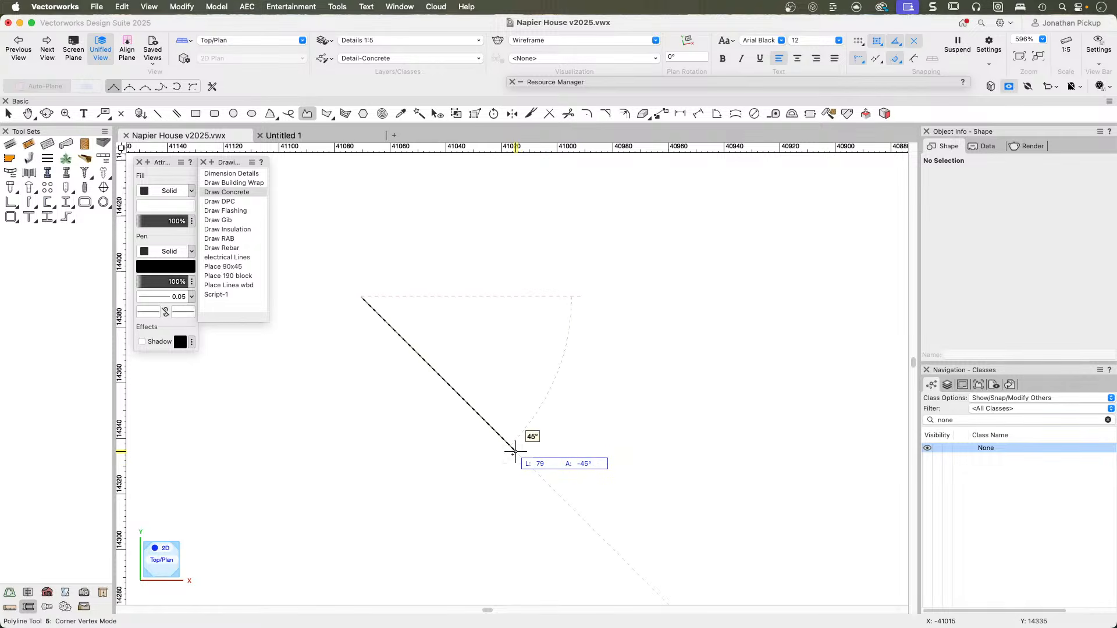
{"action": "key", "text": "x"}
{"action": "scroll", "coordinate": [514, 452], "scroll_direction": "down", "scroll_amount": 1}
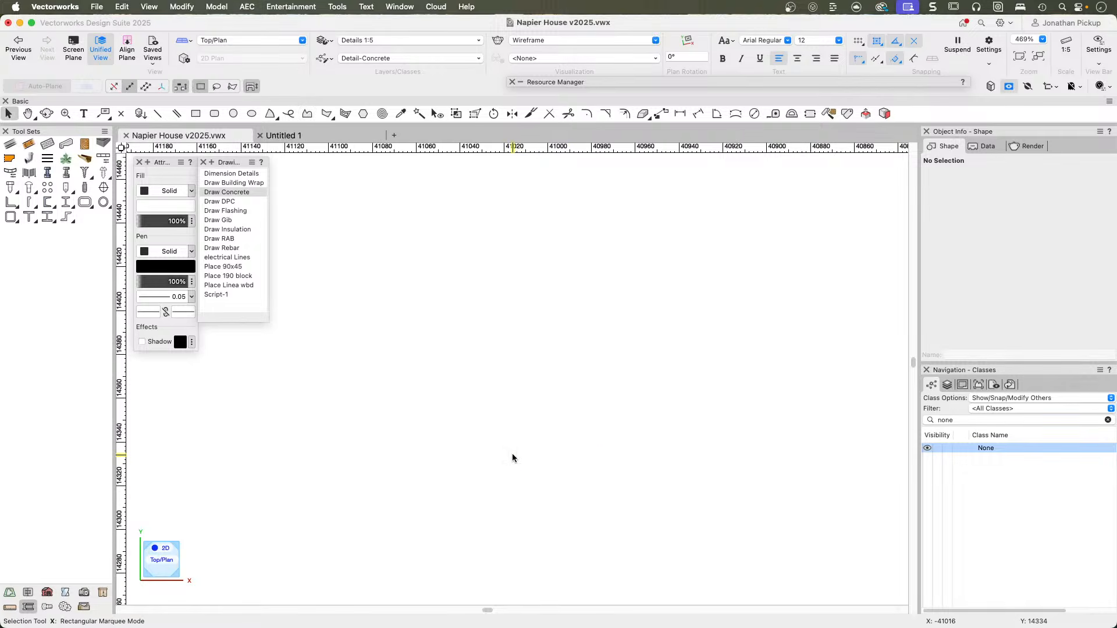
Run the Draw Concrete script and draw an open L-shaped slab-and-footing polyline about 140 by 115 mm.
{"action": "double_click", "coordinate": [218, 193]}
{"action": "left_click", "coordinate": [399, 306]}
{"action": "left_click", "coordinate": [690, 306]}
{"action": "left_click", "coordinate": [689, 557]}
{"action": "left_click", "coordinate": [595, 558]}
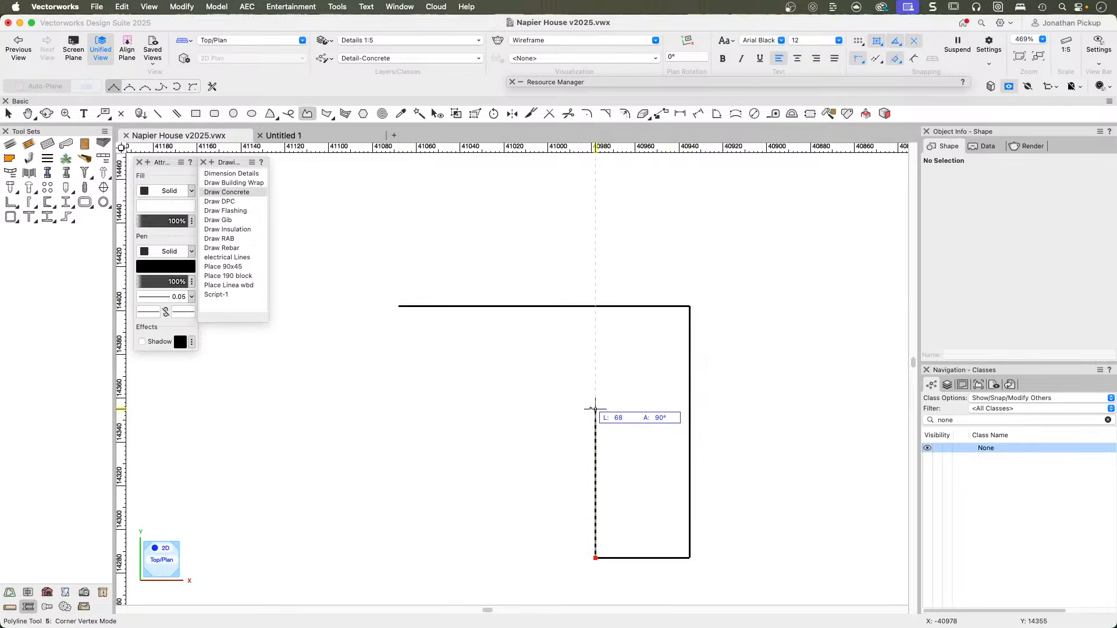
{"action": "left_click", "coordinate": [595, 399]}
{"action": "double_click", "coordinate": [382, 399]}
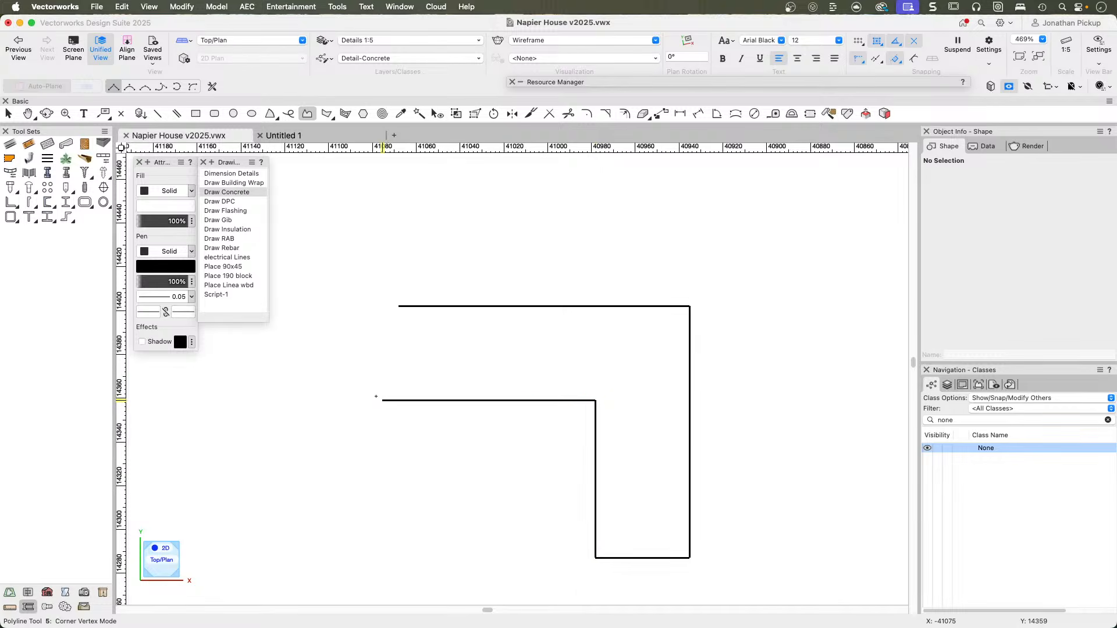
Delete the small L-shaped concrete polyline.
{"action": "scroll", "coordinate": [503, 332], "scroll_direction": "down", "scroll_amount": 6}
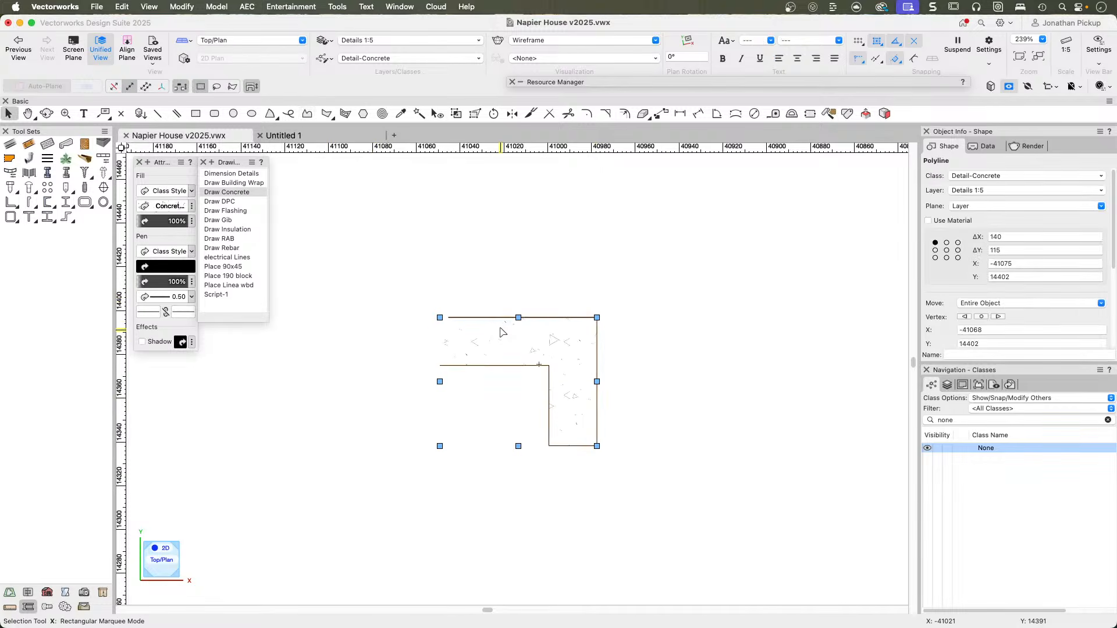
{"action": "scroll", "coordinate": [504, 333], "scroll_direction": "down", "scroll_amount": 2}
{"action": "scroll", "coordinate": [498, 341], "scroll_direction": "down", "scroll_amount": 1}
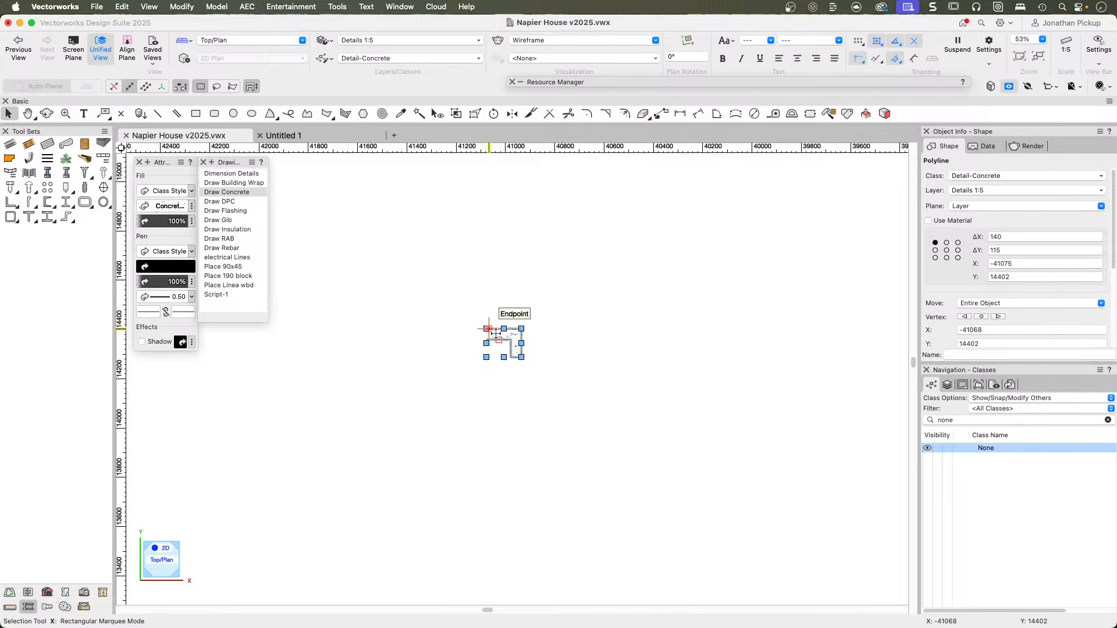
{"action": "key", "text": "Delete"}
{"action": "scroll", "coordinate": [481, 354], "scroll_direction": "down", "scroll_amount": 1}
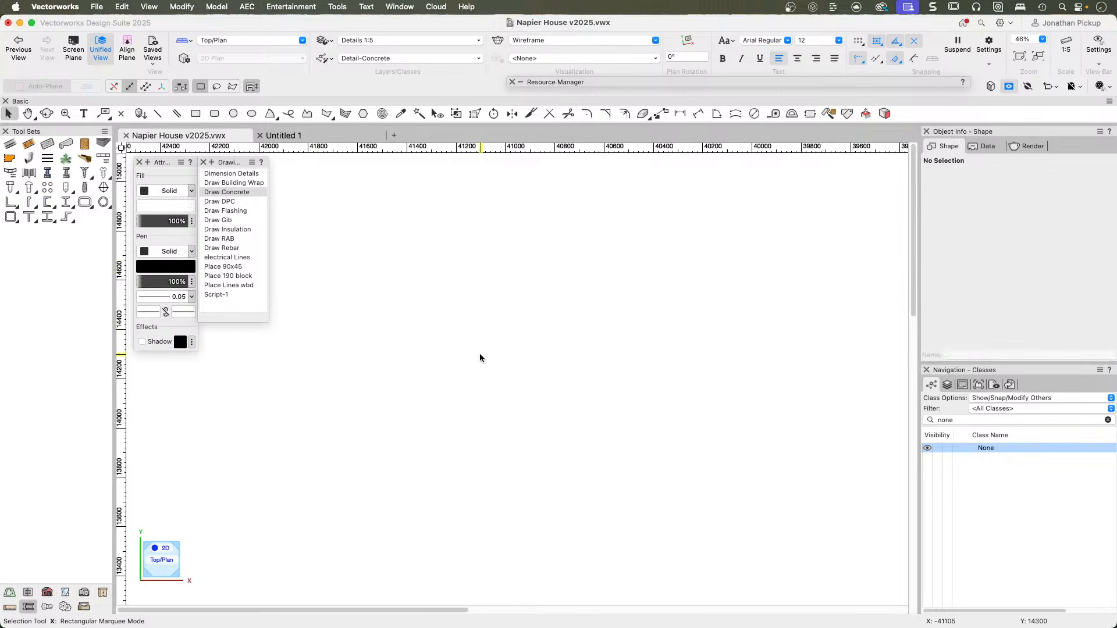
{"action": "double_click", "coordinate": [225, 193]}
{"action": "left_click", "coordinate": [403, 328]}
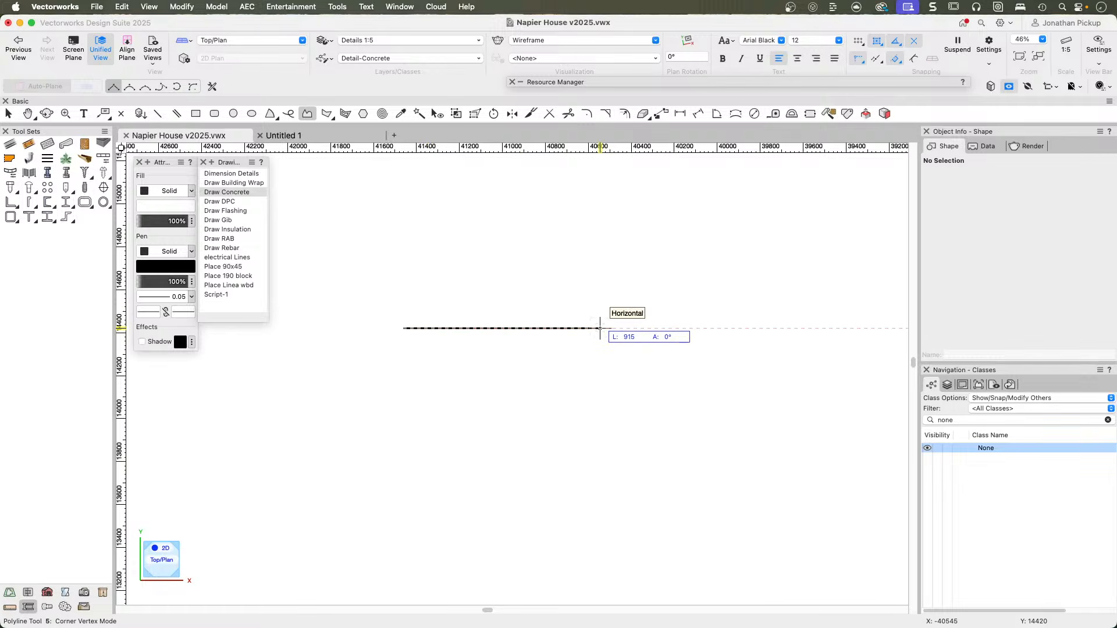
{"action": "left_click", "coordinate": [618, 328]}
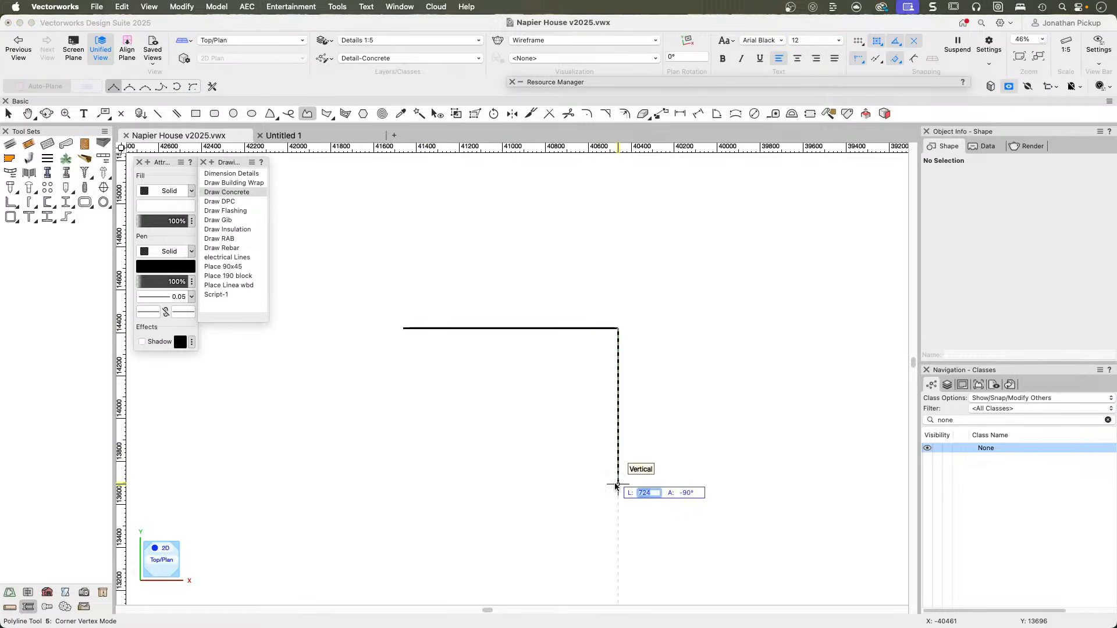
{"action": "type", "text": "900"}
{"action": "key", "text": "Tab"}
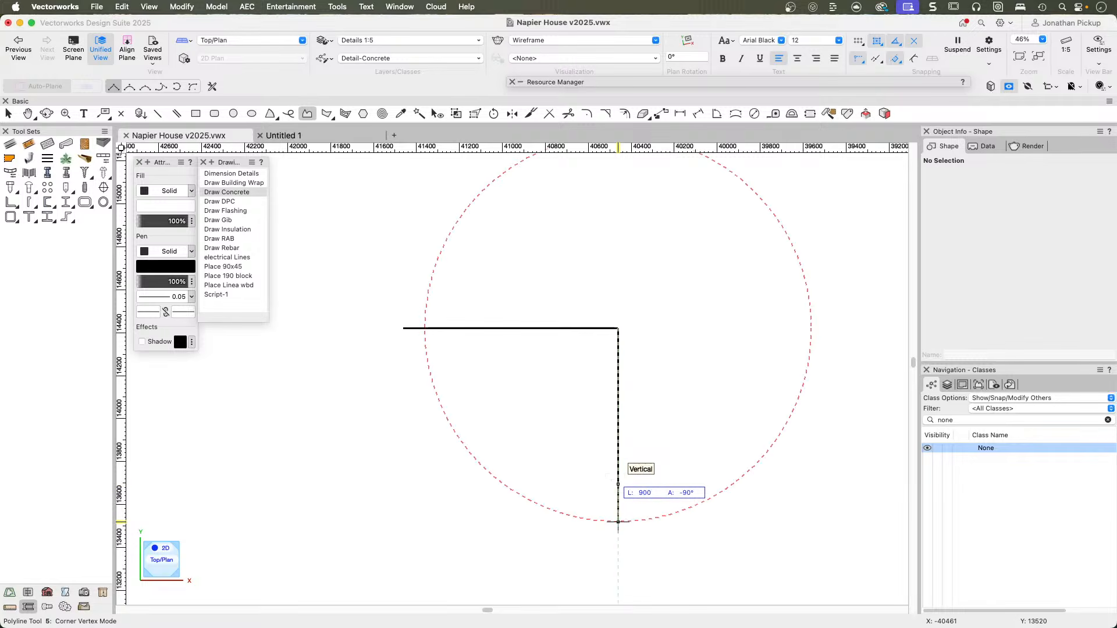
{"action": "left_click", "coordinate": [618, 519]}
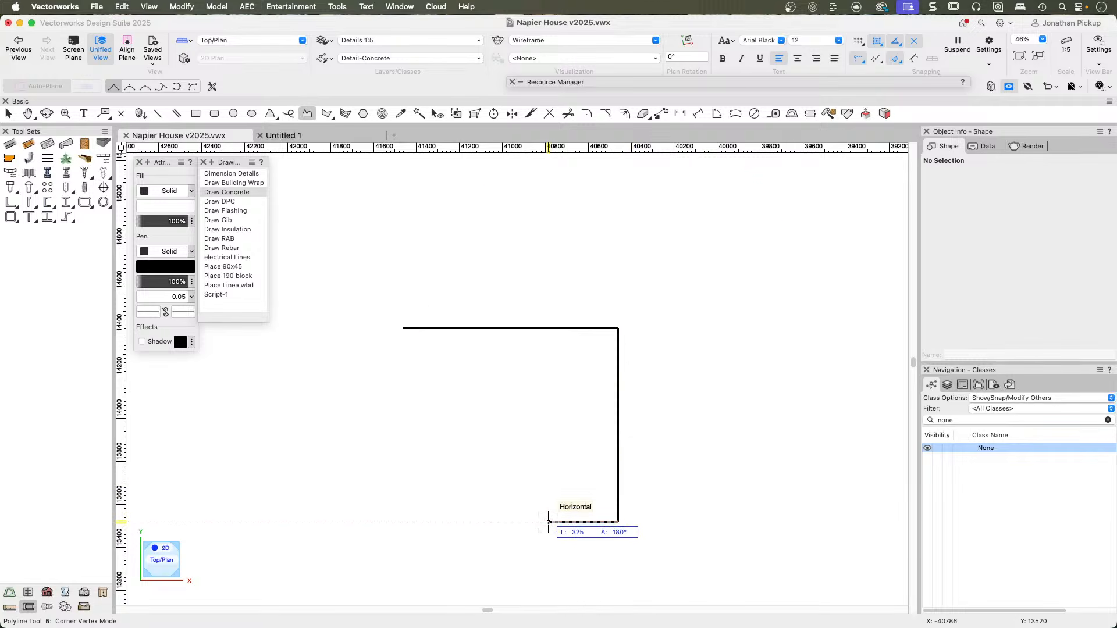
{"action": "type", "text": "200"}
{"action": "key", "text": "Tab"}
{"action": "left_click", "coordinate": [548, 521]}
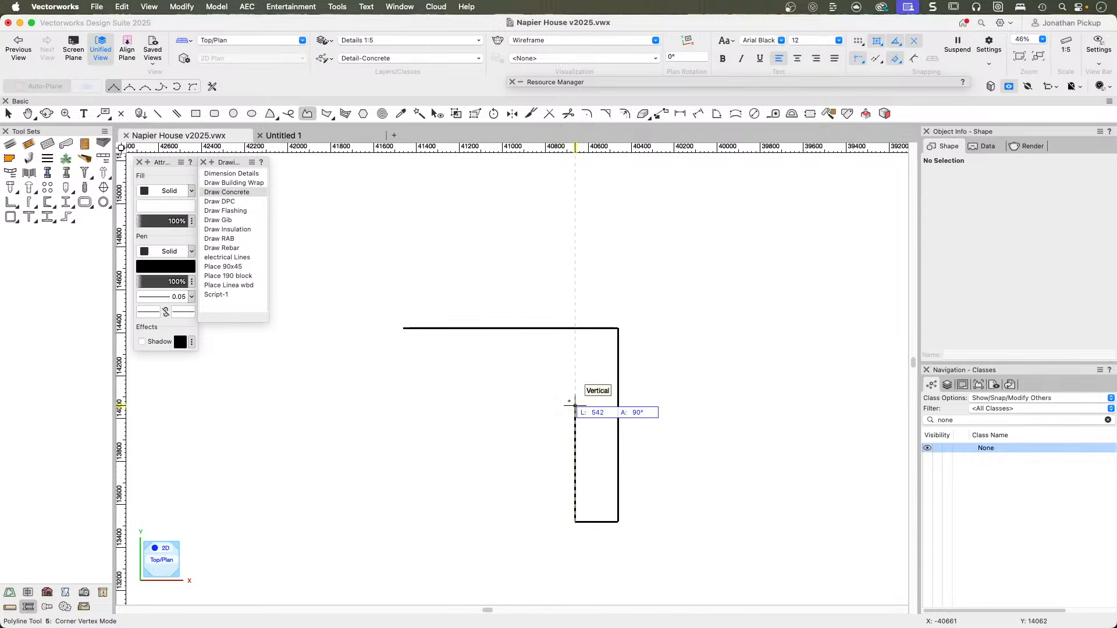
{"action": "key", "text": "BackSpace"}
{"action": "key", "text": "BackSpace"}
{"action": "key", "text": "BackSpace"}
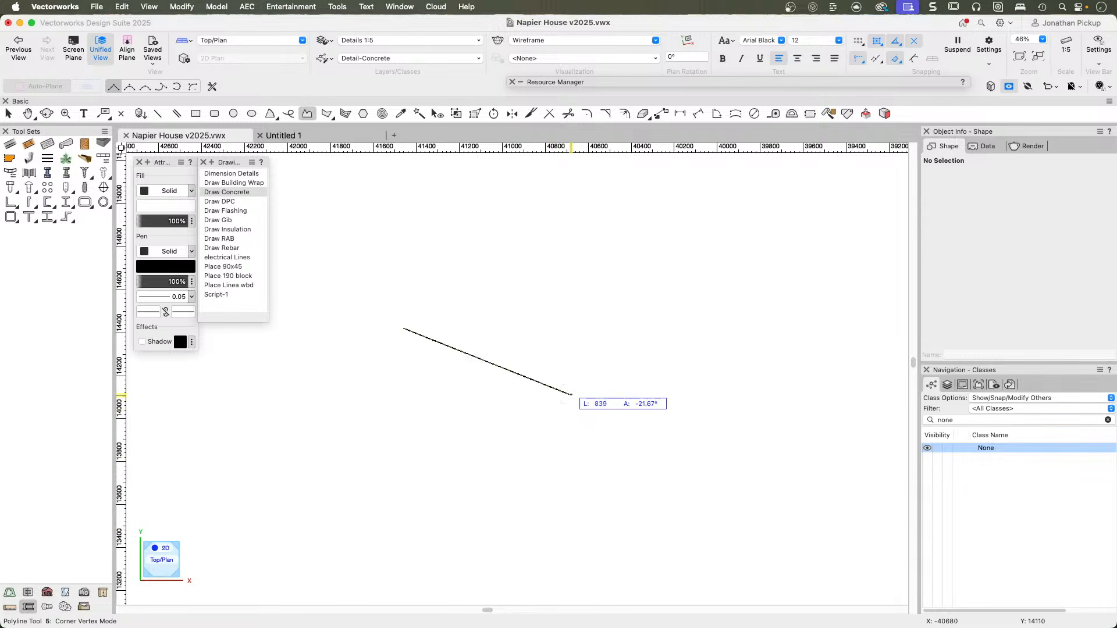
{"action": "key", "text": "x"}
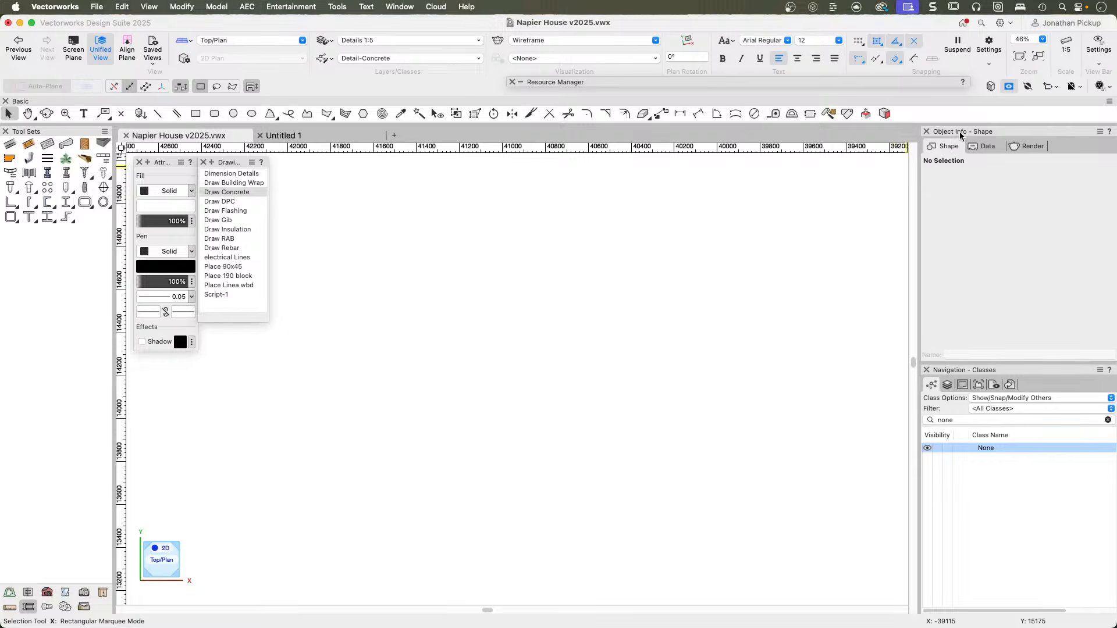
Set the data bar to Do Not Allow Numeric Keypad Entry for Instant Data Bar Activation.
{"action": "left_click", "coordinate": [1059, 90]}
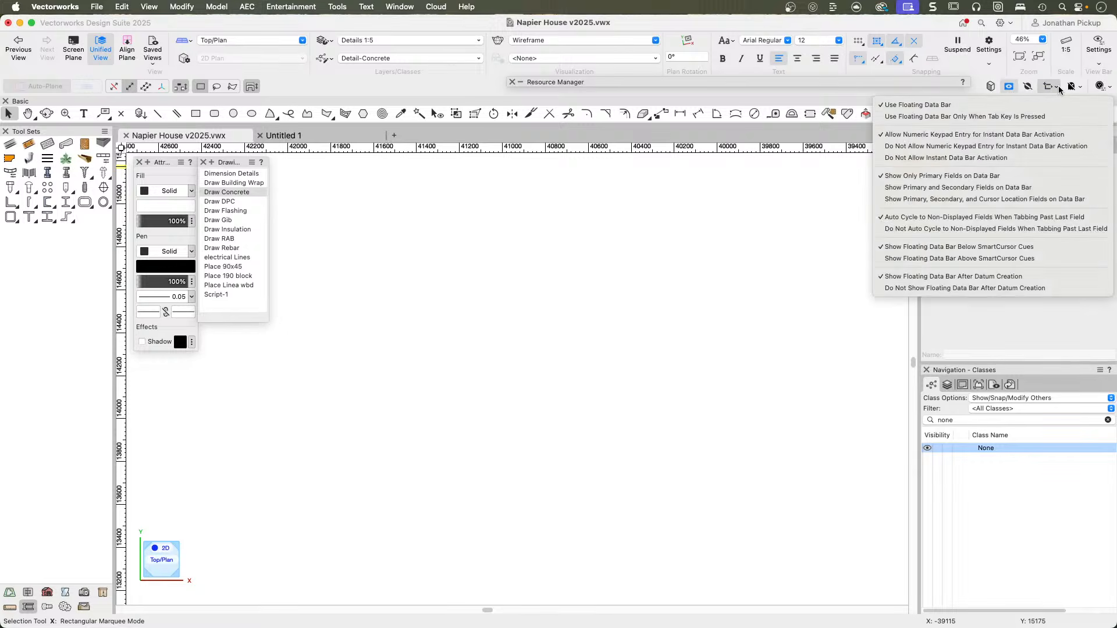
{"action": "left_click", "coordinate": [949, 146]}
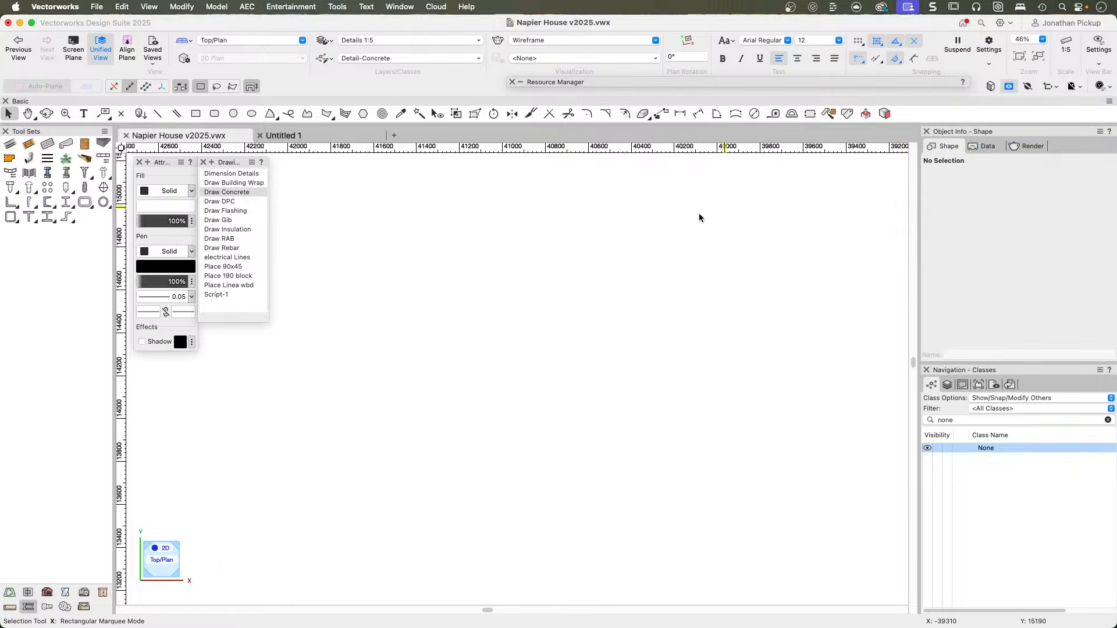
Run the Draw Concrete script and start the slab-and-footing polyline: about 1250 mm slab top, 900 mm outer face and 200 mm footing base.
{"action": "left_click", "coordinate": [220, 198]}
{"action": "left_click", "coordinate": [364, 314]}
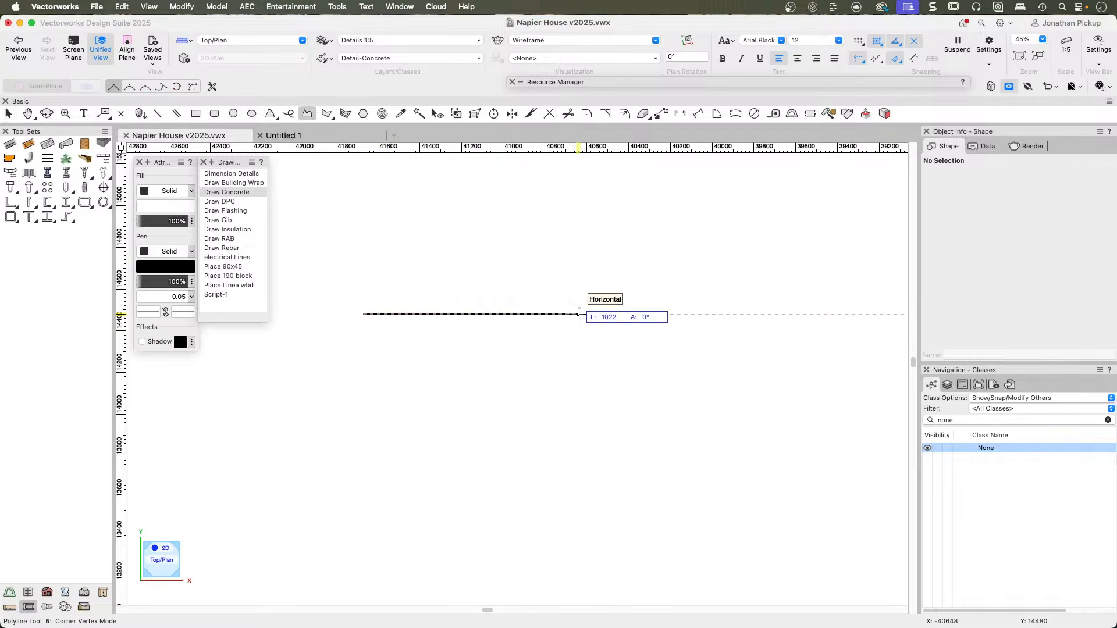
{"action": "left_click", "coordinate": [626, 314]}
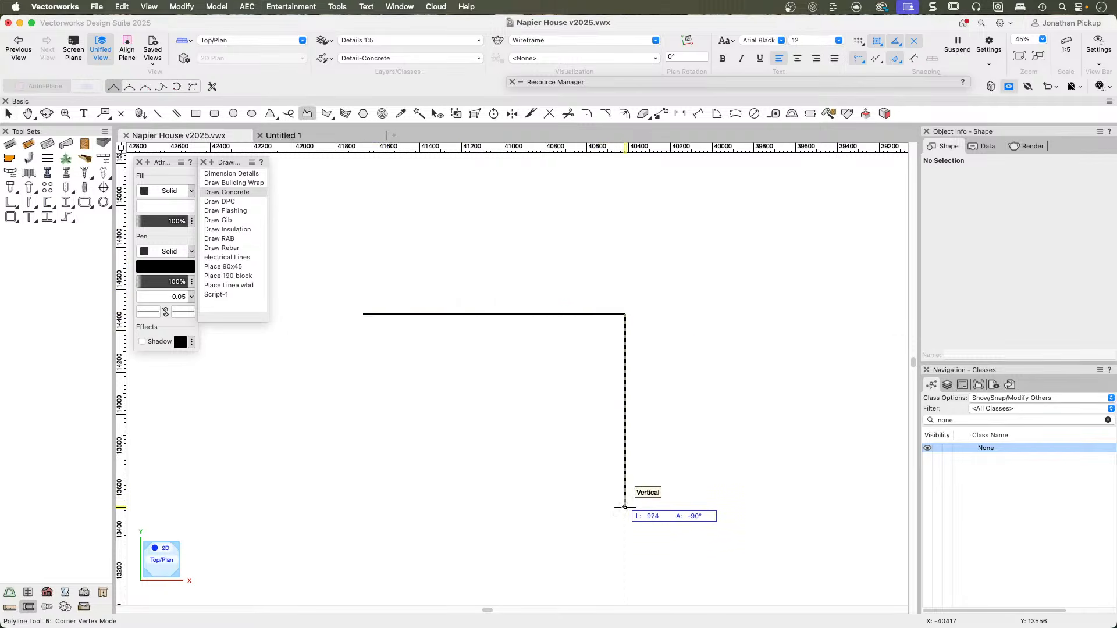
{"action": "type", "text": "6"}
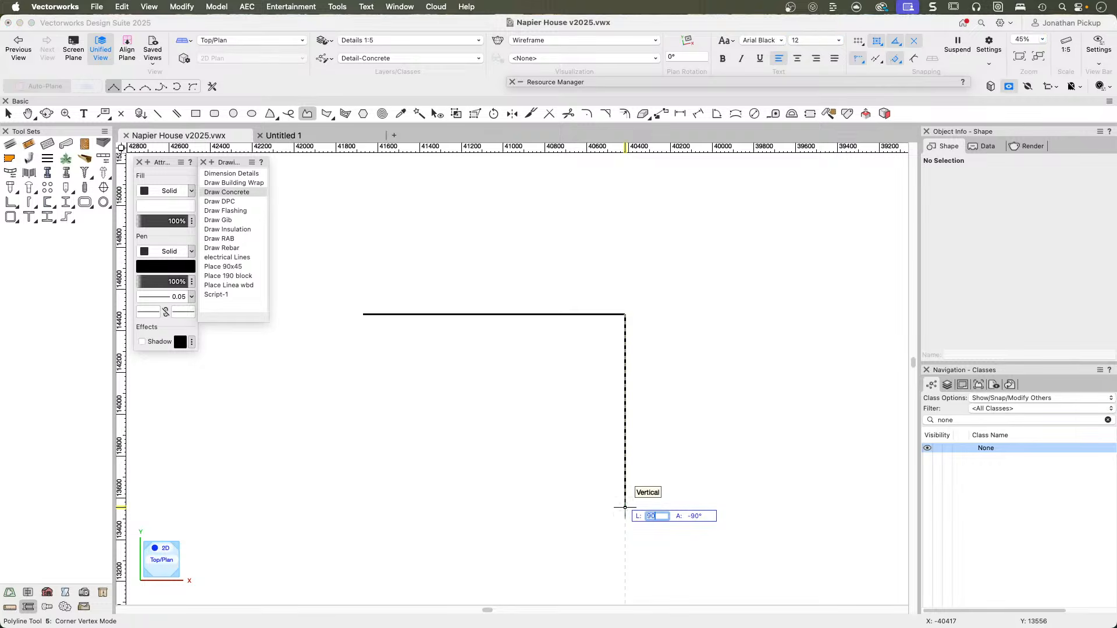
{"action": "key", "text": "Tab"}
{"action": "key", "text": "Return"}
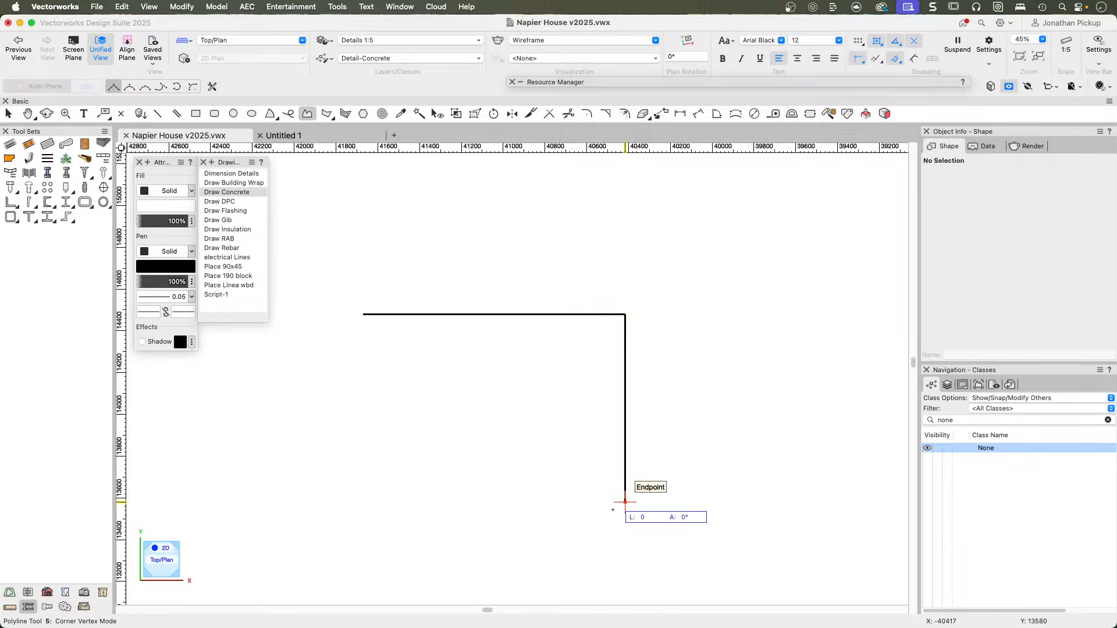
{"action": "type", "text": "2"}
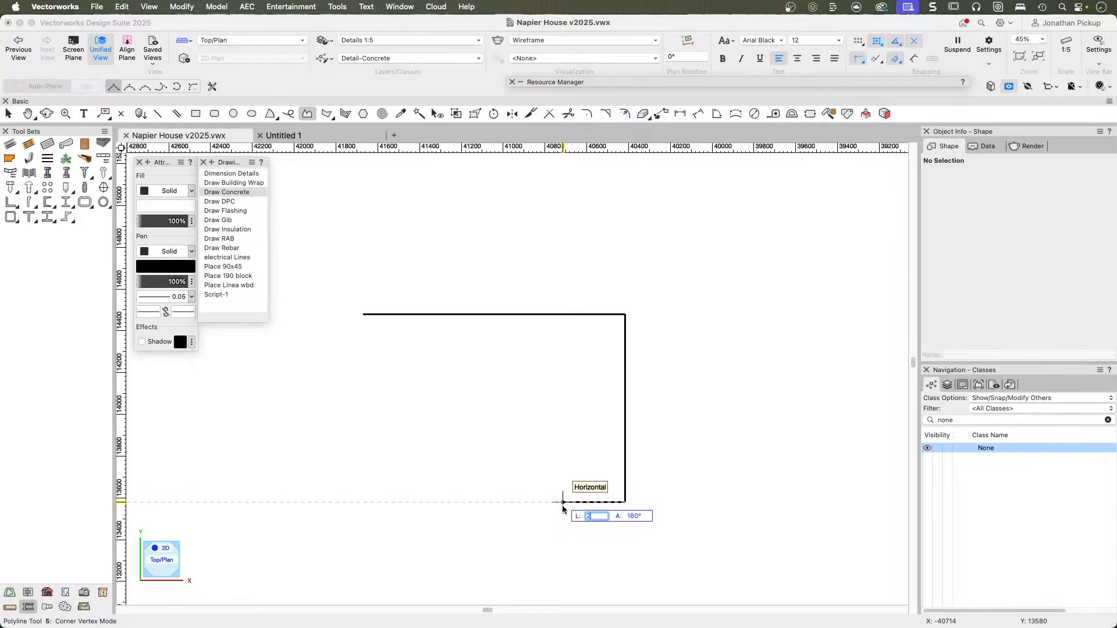
{"action": "type", "text": "00"}
{"action": "key", "text": "Return"}
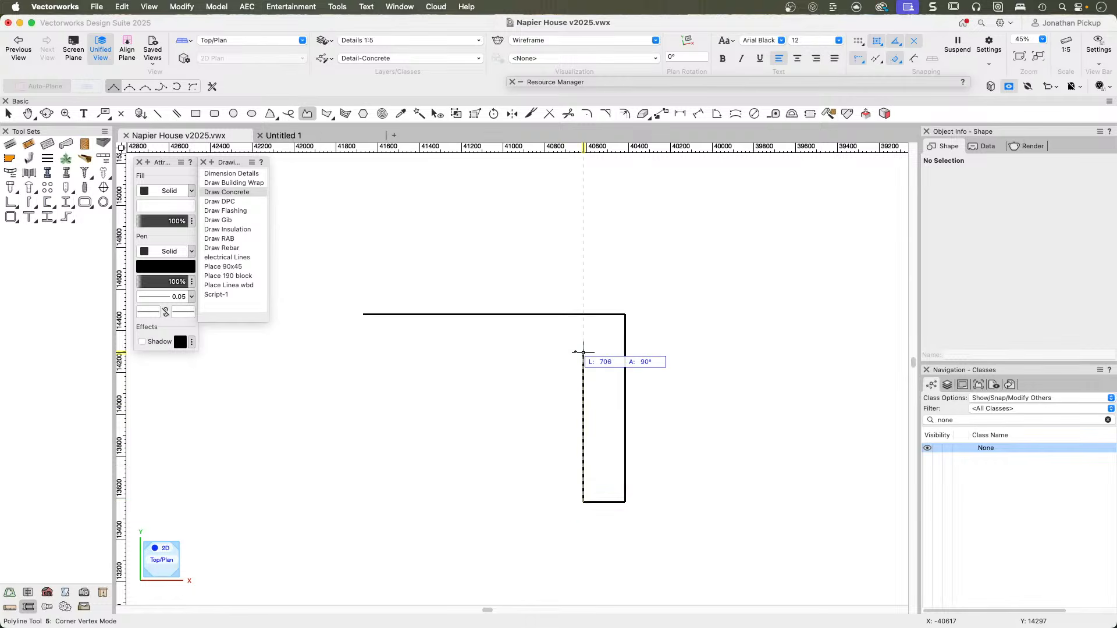
Complete the concrete outline with the footing's inner face ending 150 mm below the slab top and the slab underside running back beneath the start point.
{"action": "left_click", "coordinate": [583, 314]}
{"action": "key", "text": "Tab"}
{"action": "key", "text": "Tab"}
{"action": "key", "text": "Tab"}
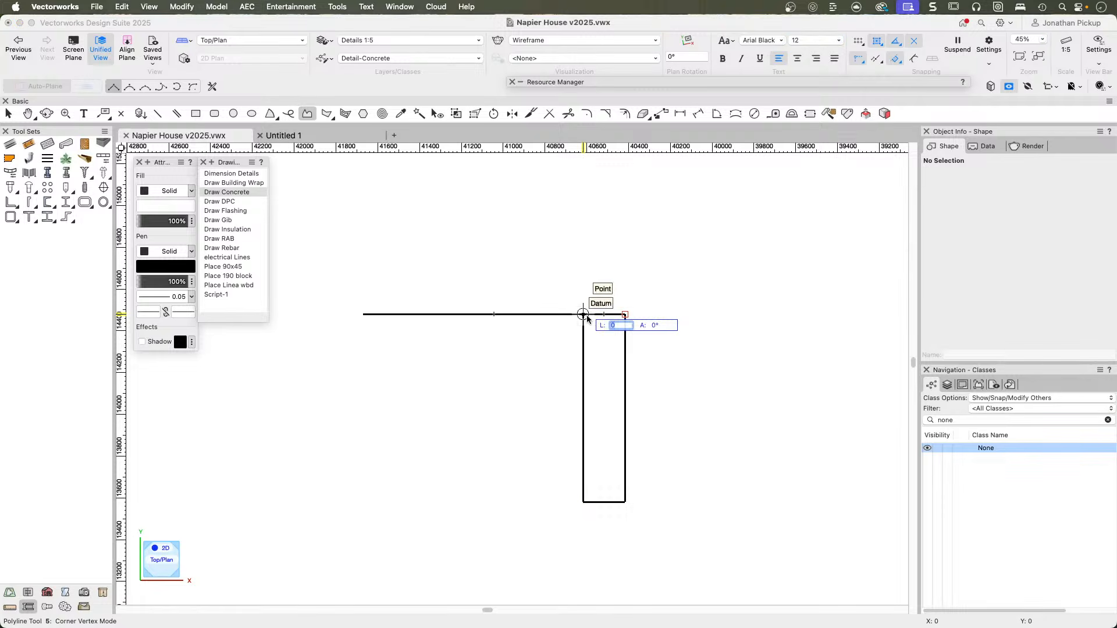
{"action": "key", "text": "Tab"}
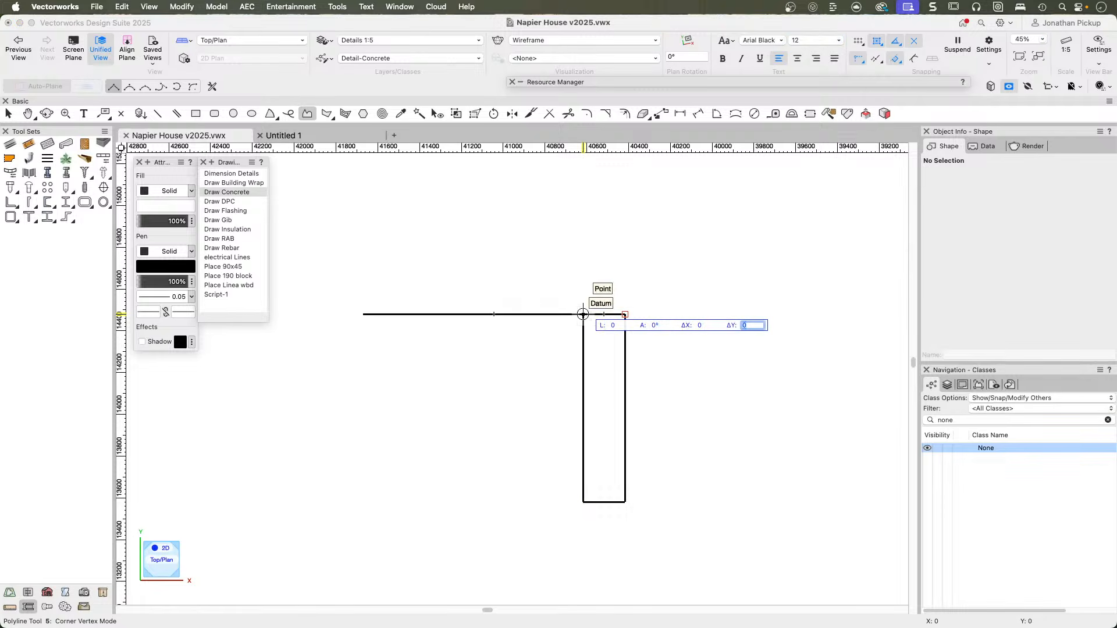
{"action": "key", "text": "Return"}
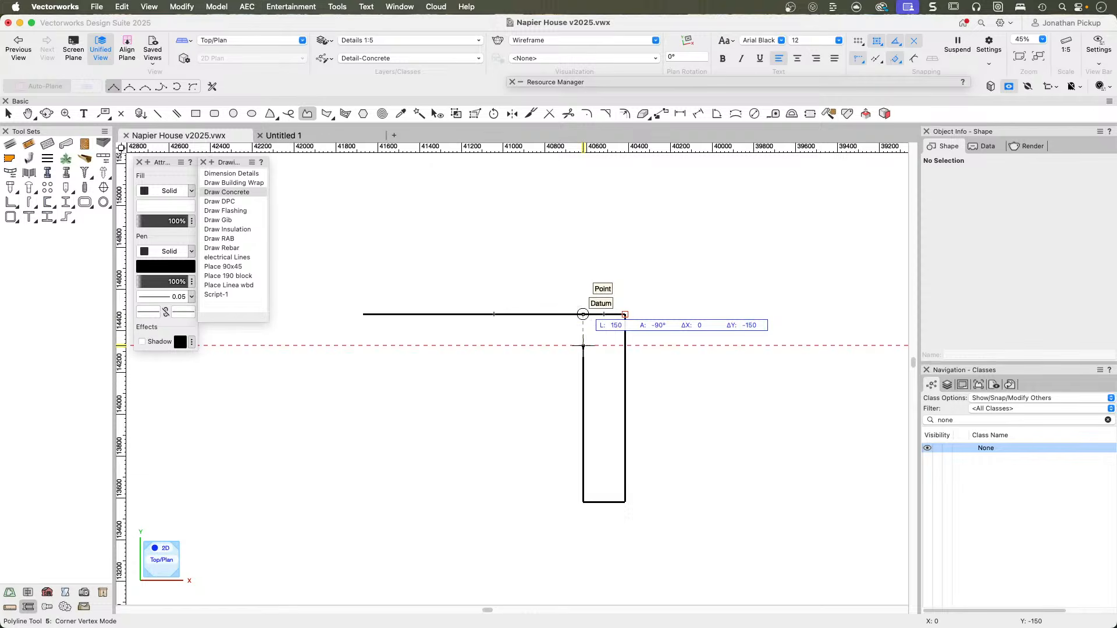
{"action": "left_click", "coordinate": [583, 345]}
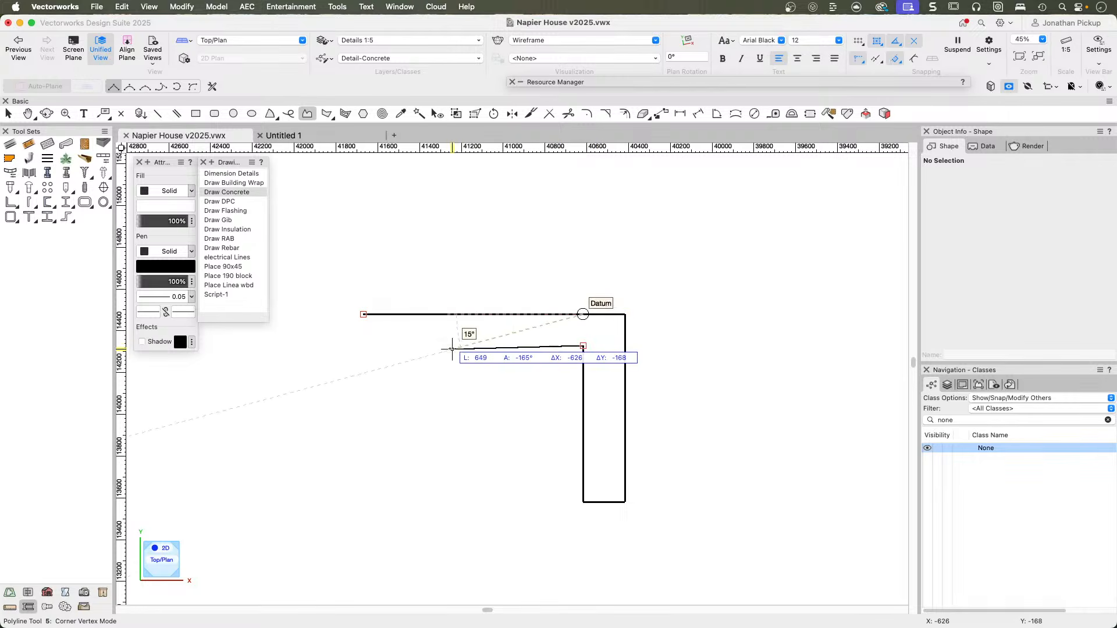
{"action": "double_click", "coordinate": [363, 346]}
{"action": "key", "text": "x"}
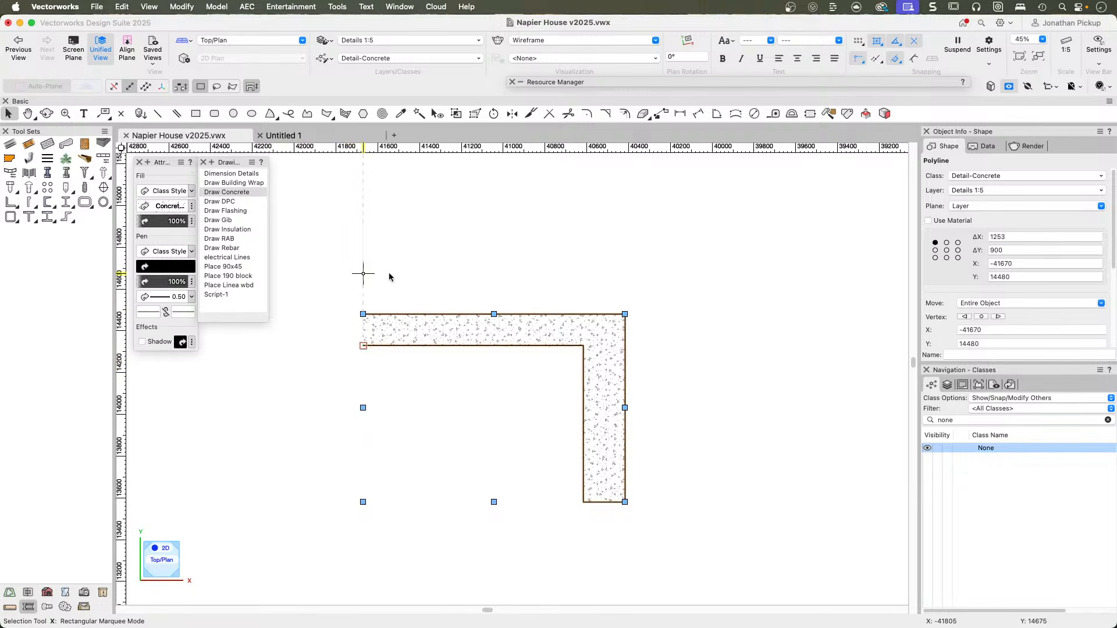
Run the Draw DPC script and draw a line about 144 mm long along the slab top, starting at its outer corner.
{"action": "scroll", "coordinate": [633, 290], "scroll_direction": "up", "scroll_amount": 5}
{"action": "scroll", "coordinate": [627, 292], "scroll_direction": "up", "scroll_amount": 2}
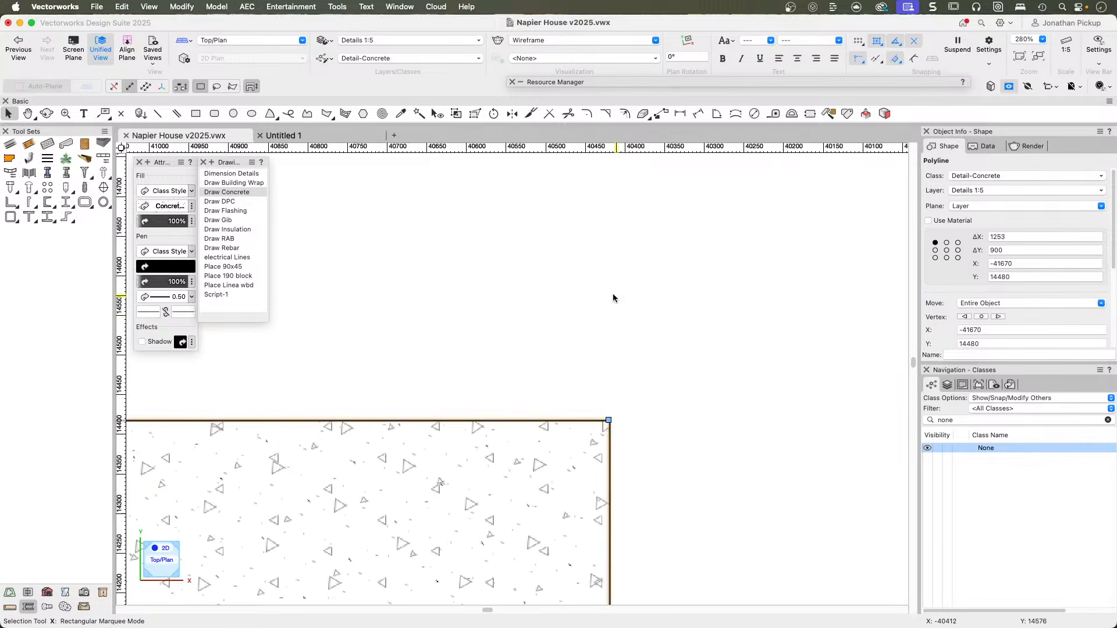
{"action": "double_click", "coordinate": [218, 203]}
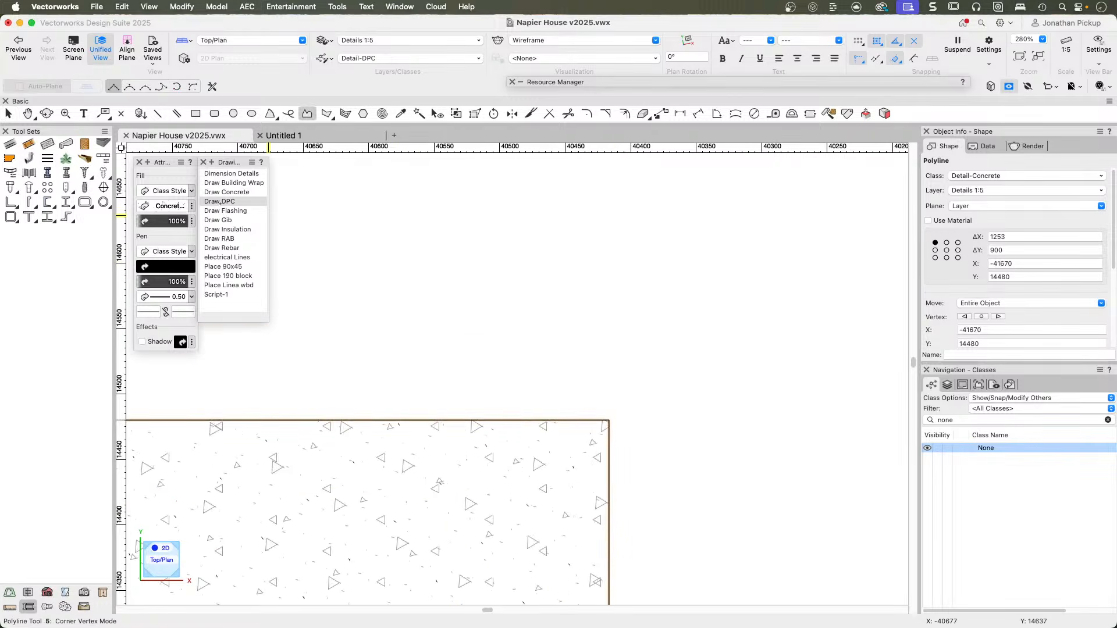
{"action": "left_click", "coordinate": [610, 420]}
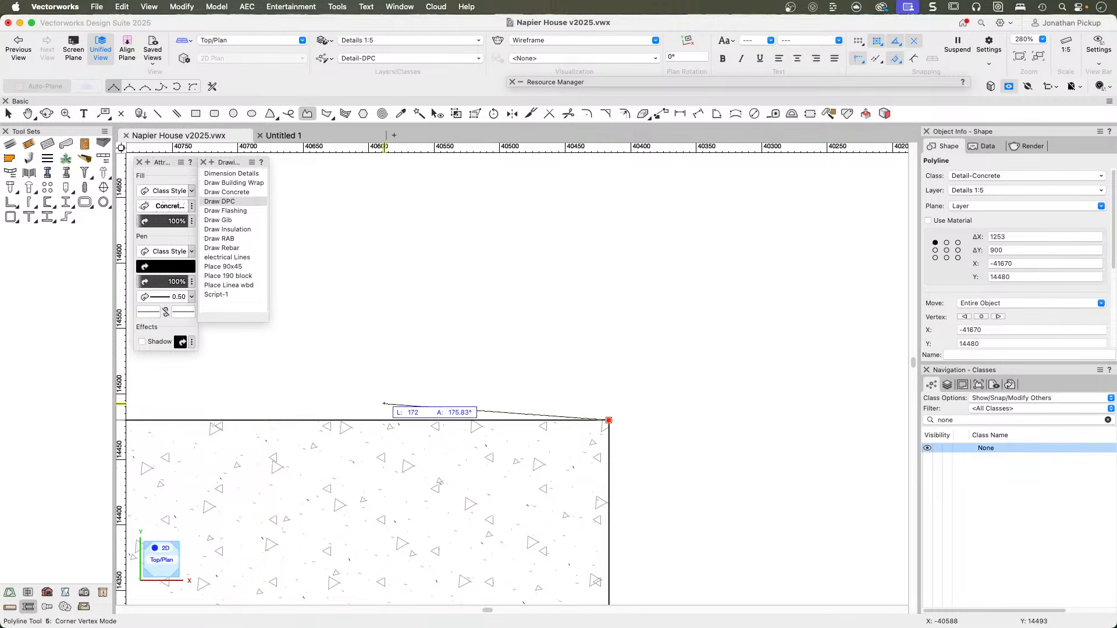
{"action": "double_click", "coordinate": [421, 419]}
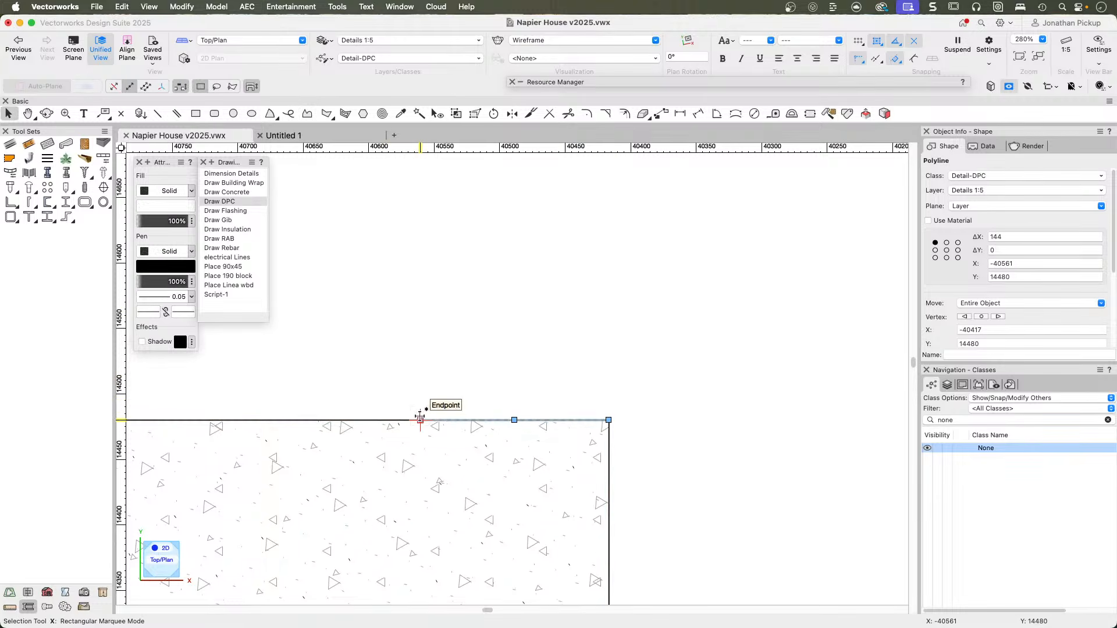
Move the DPC line up with an X offset of 0 and a Y offset of 2 mm, and select it again.
{"action": "key", "text": "super+m"}
{"action": "key", "text": "Tab"}
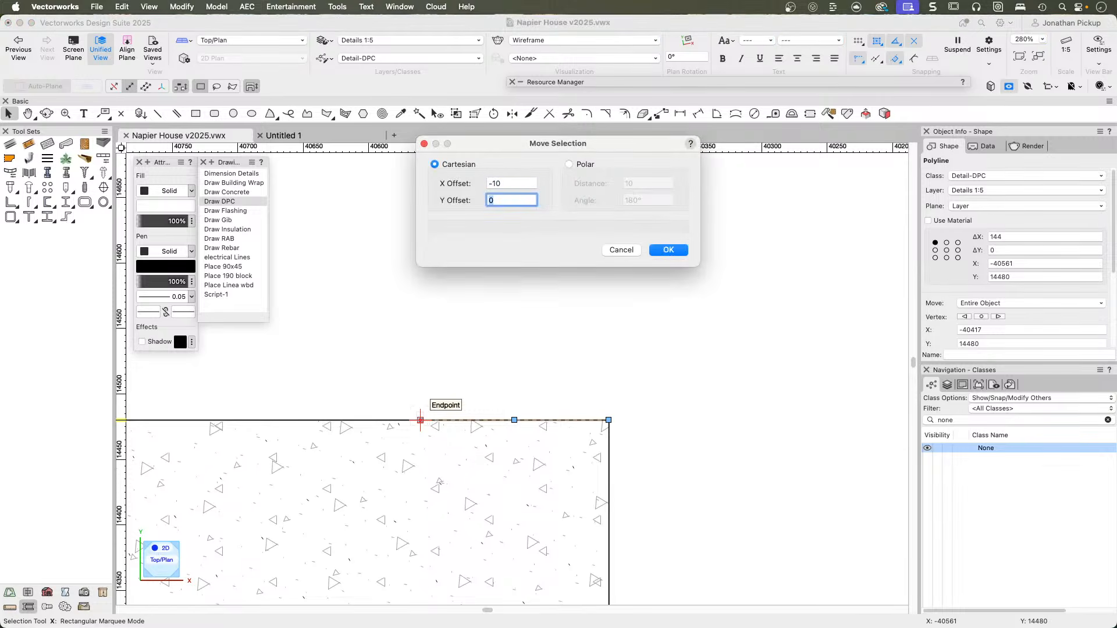
{"action": "type", "text": "2"}
{"action": "key", "text": "Tab"}
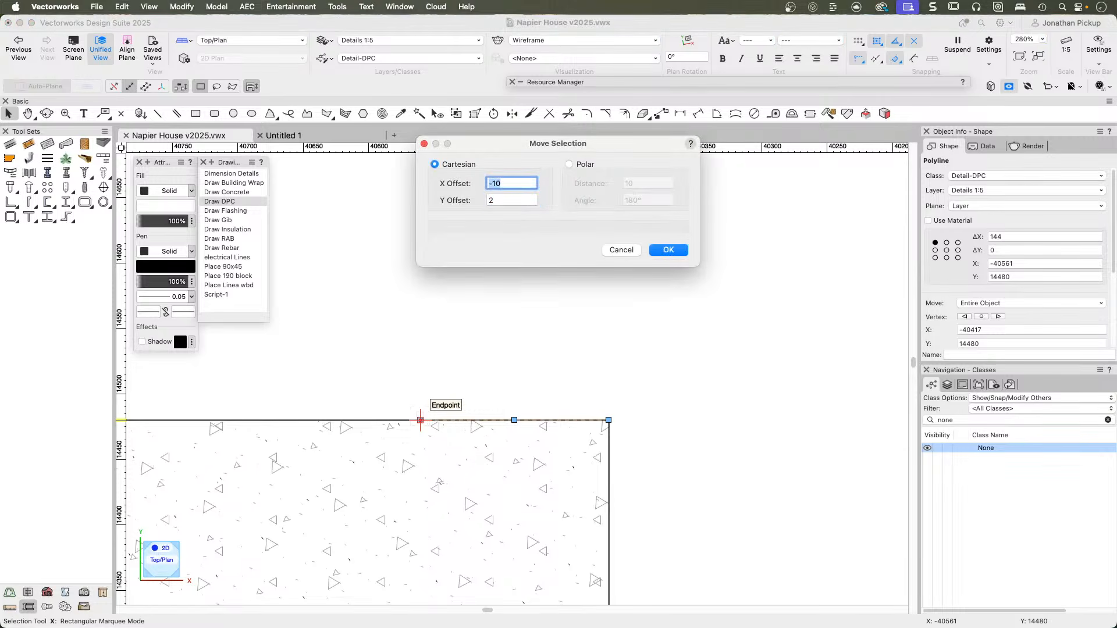
{"action": "type", "text": "0"}
{"action": "key", "text": "Return"}
{"action": "scroll", "coordinate": [574, 450], "scroll_direction": "up", "scroll_amount": 5}
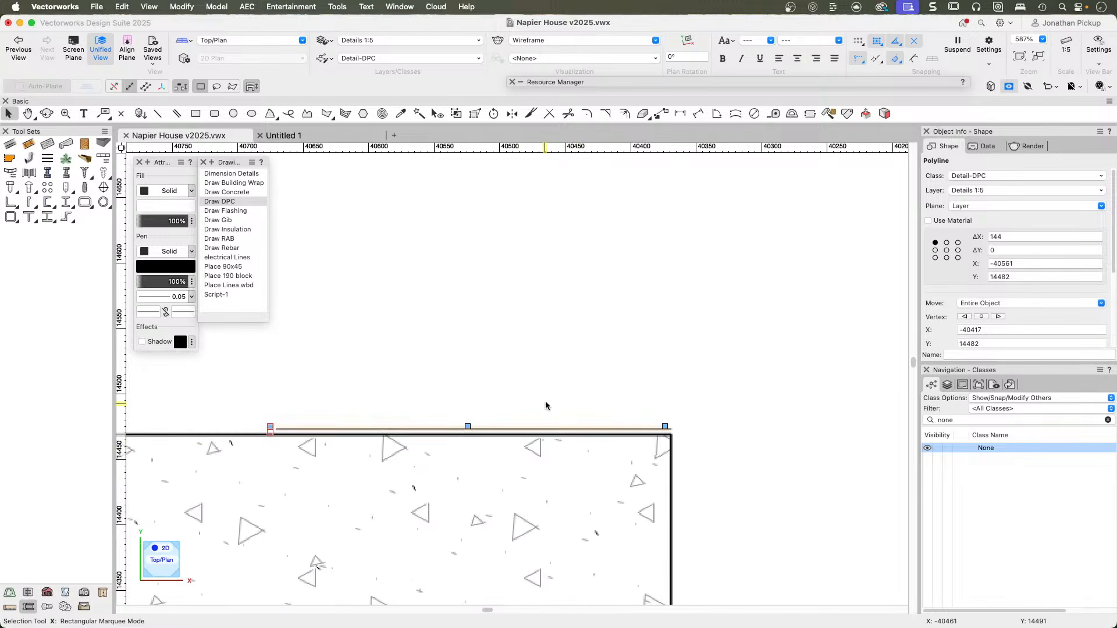
{"action": "left_click", "coordinate": [588, 392]}
{"action": "left_click", "coordinate": [639, 428]}
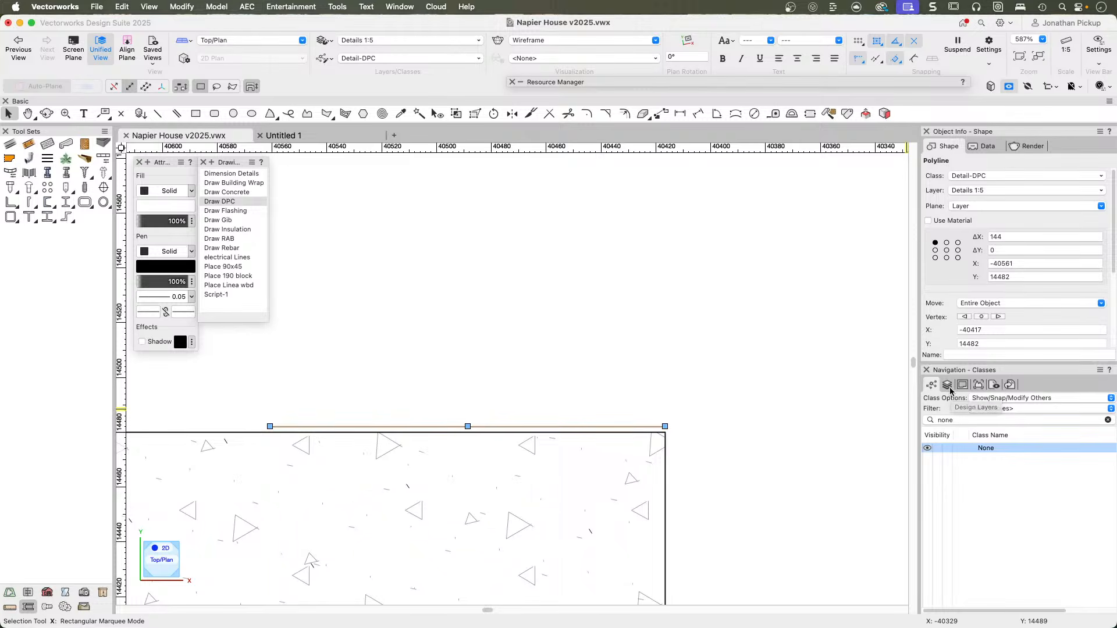
Filter the class list by "detail" instead of "none".
{"action": "left_click", "coordinate": [1106, 420]}
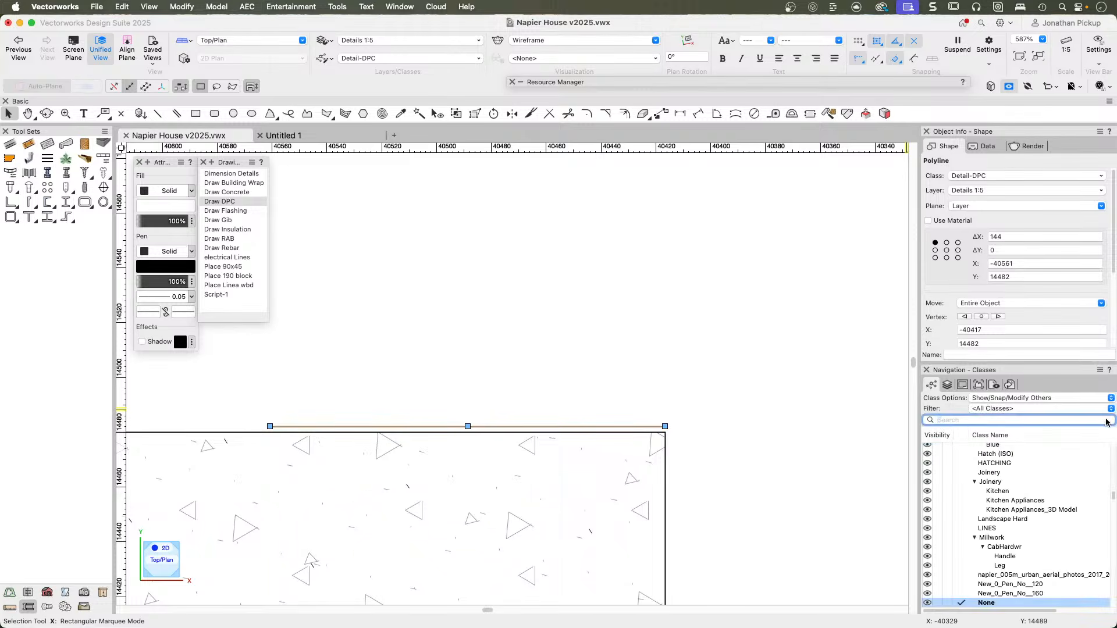
{"action": "scroll", "coordinate": [974, 449], "scroll_direction": "down", "scroll_amount": 3}
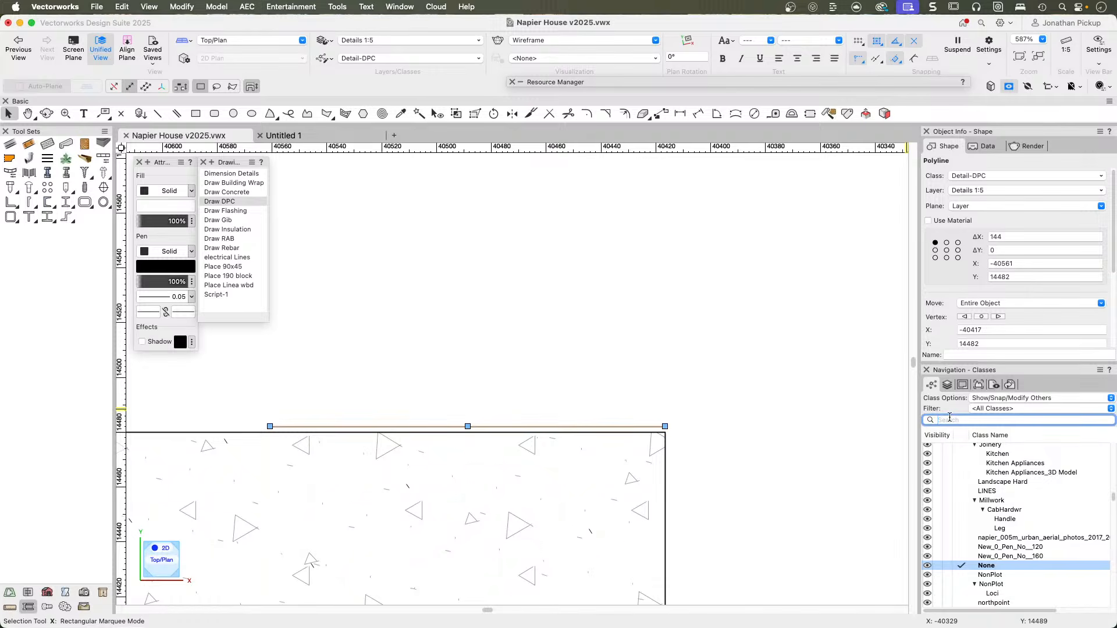
{"action": "type", "text": "detail"}
{"action": "key", "text": "Return"}
{"action": "scroll", "coordinate": [1012, 501], "scroll_direction": "down", "scroll_amount": 3}
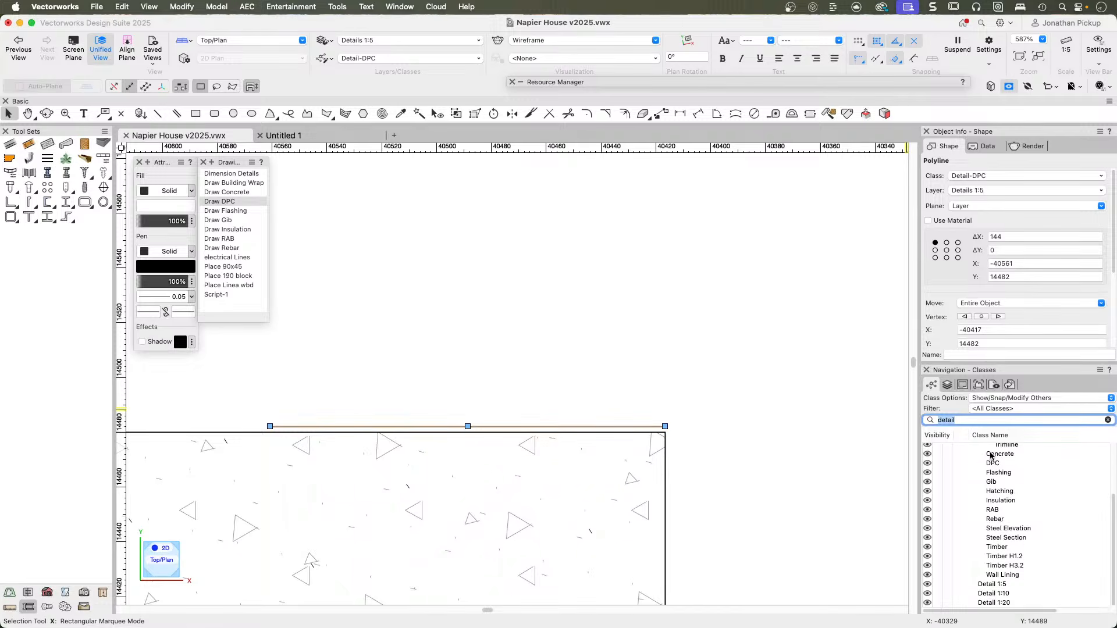
Check the graphic attributes of the Detail-Flashing class, including its Use at Creation setting.
{"action": "right_click", "coordinate": [989, 477]}
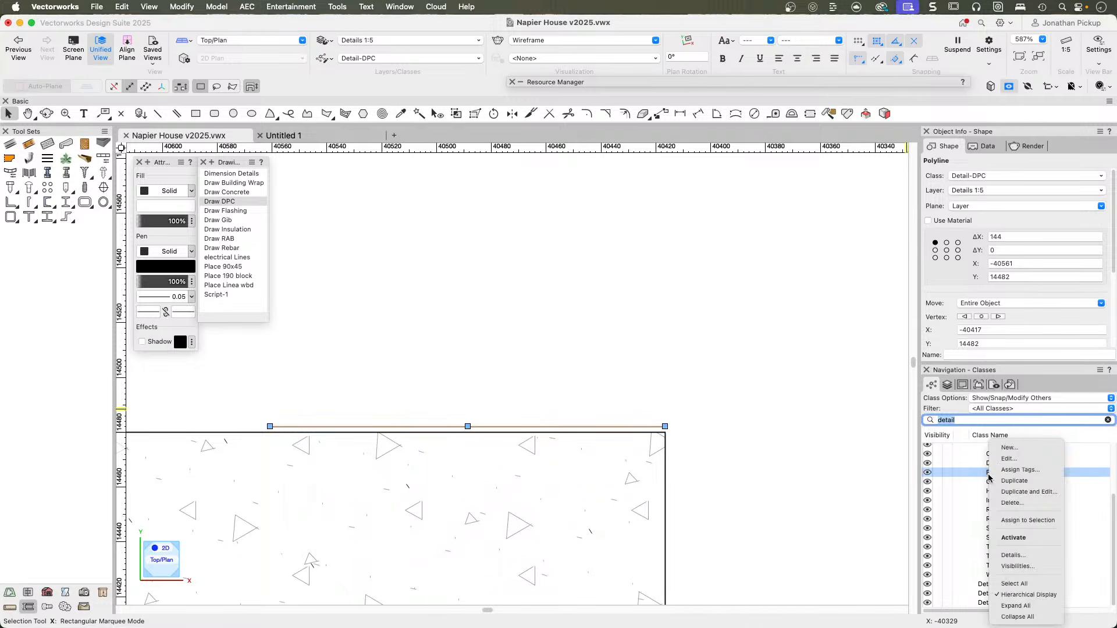
{"action": "left_click", "coordinate": [1008, 459]}
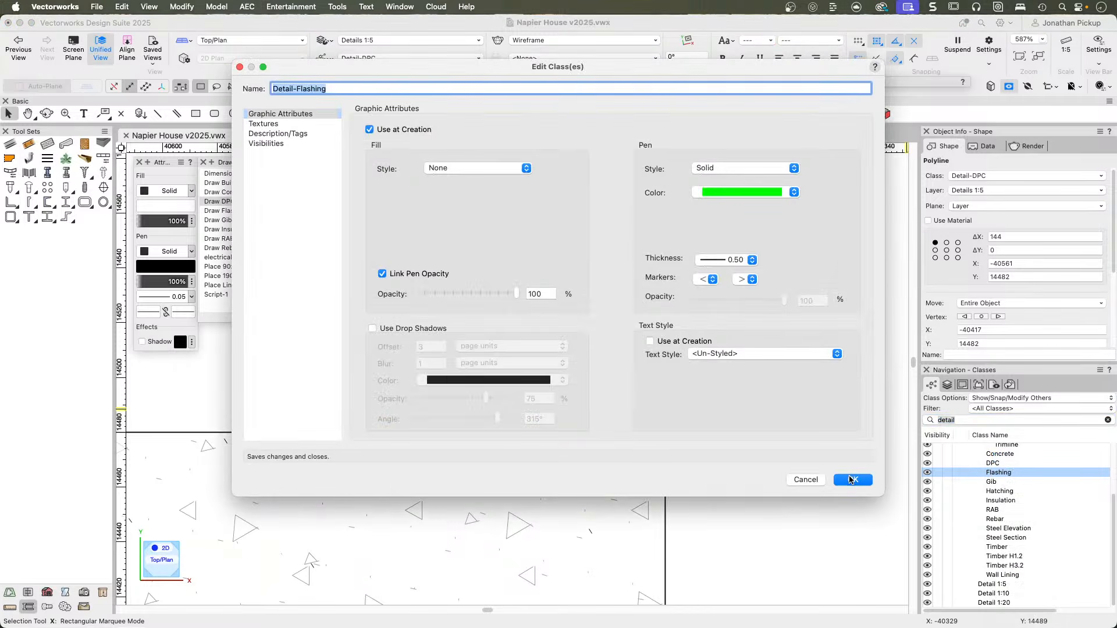
{"action": "left_click", "coordinate": [850, 481]}
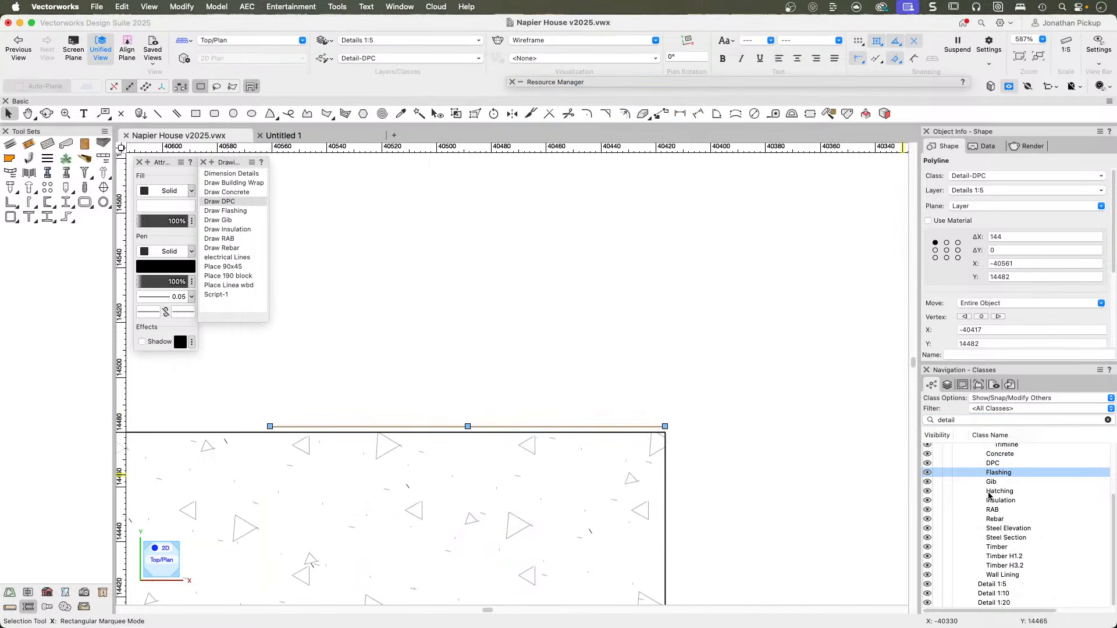
Enable Use at Creation for the Detail-DPC class's graphic attributes and apply them to all existing objects of the class.
{"action": "right_click", "coordinate": [989, 463]}
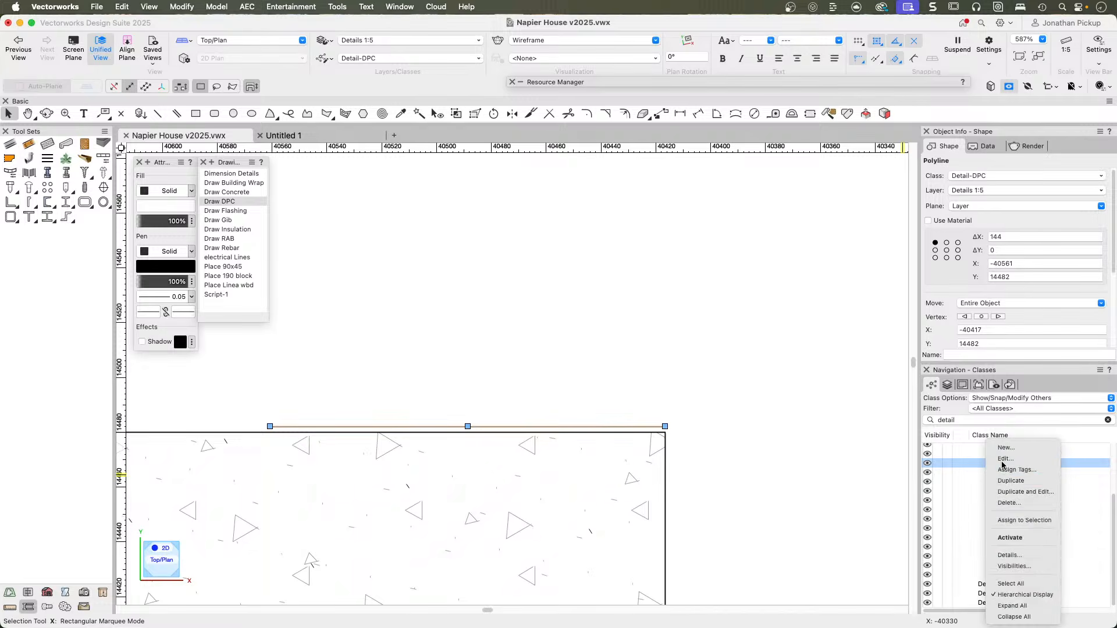
{"action": "left_click", "coordinate": [1013, 460]}
{"action": "left_click", "coordinate": [371, 130]}
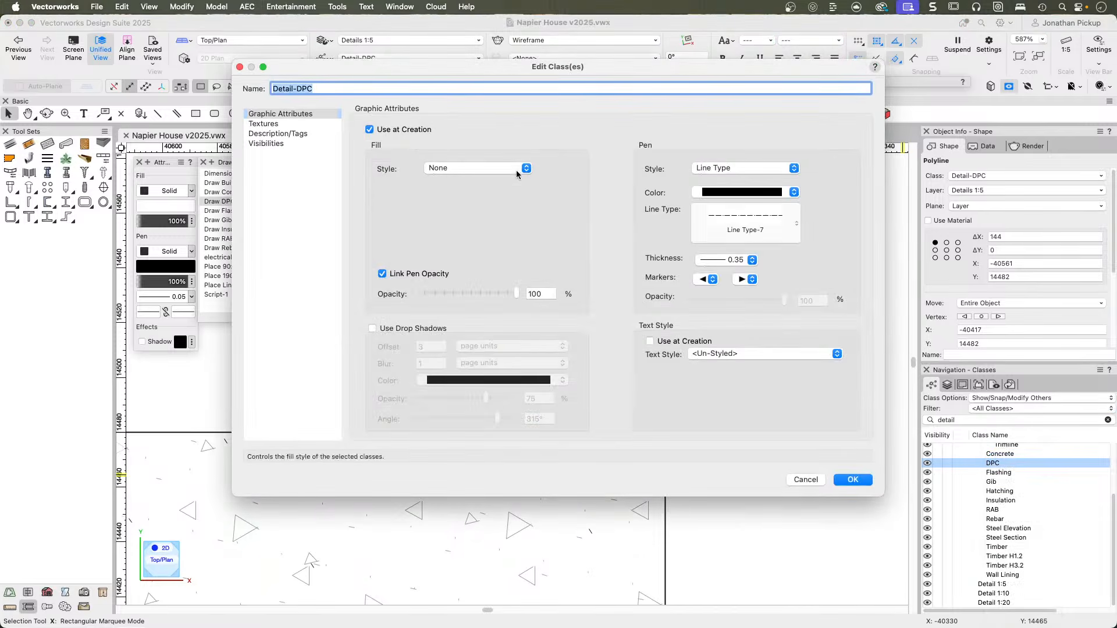
{"action": "left_click", "coordinate": [854, 481]}
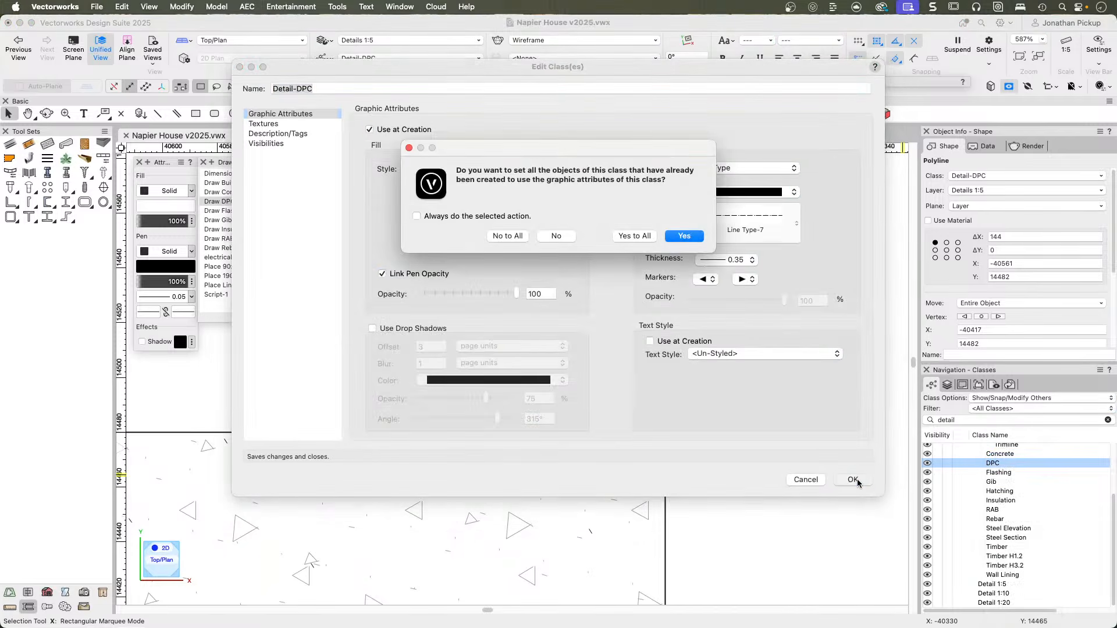
{"action": "left_click", "coordinate": [624, 238]}
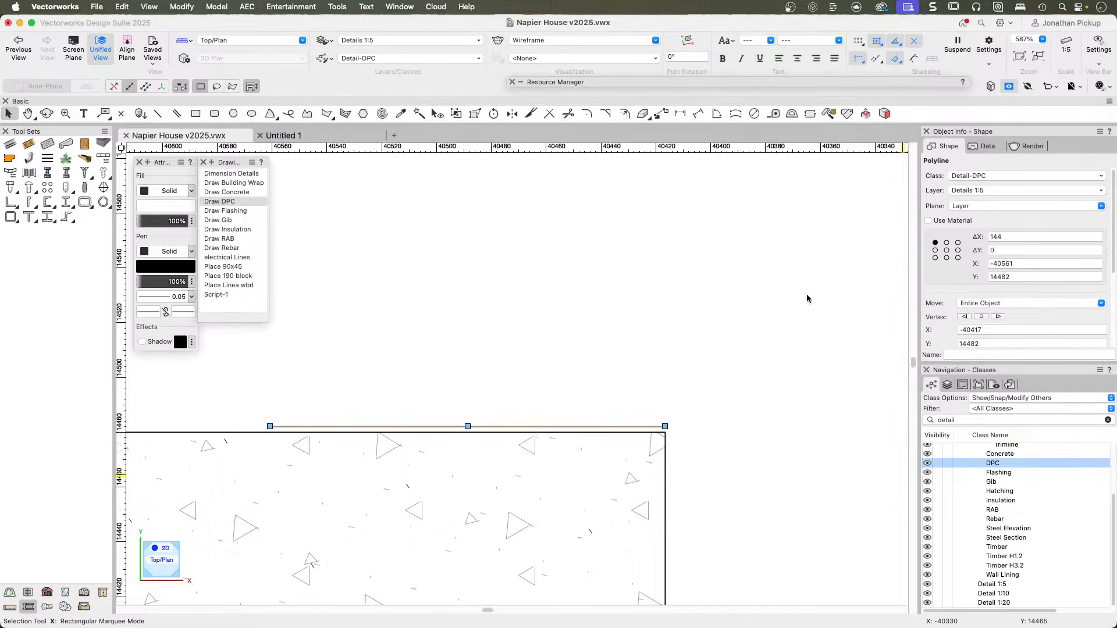
Enable Use at Creation for the Detail-Gib class's graphic attributes and apply them to all existing objects of the class.
{"action": "left_click", "coordinate": [992, 474]}
{"action": "left_click", "coordinate": [992, 490]}
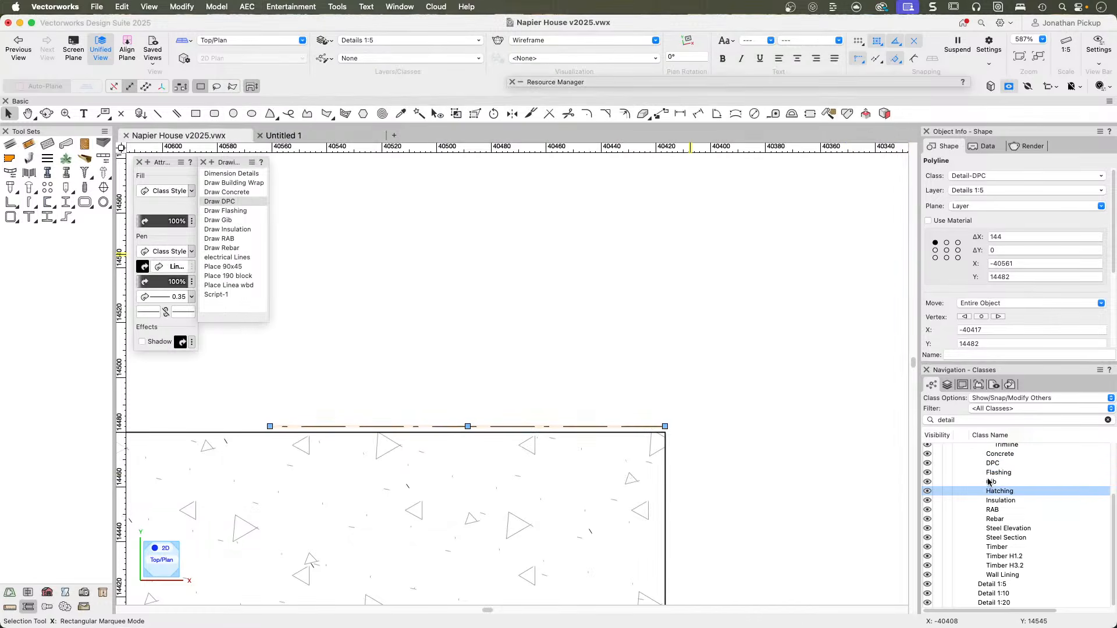
{"action": "left_click", "coordinate": [989, 482]}
{"action": "right_click", "coordinate": [989, 482]}
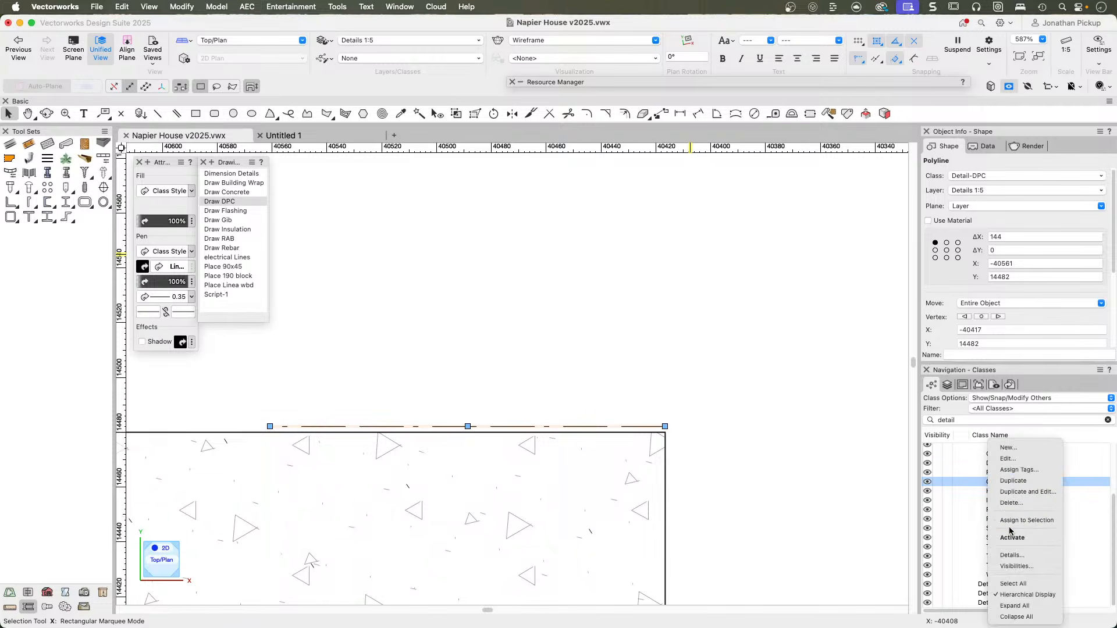
{"action": "left_click", "coordinate": [1009, 458]}
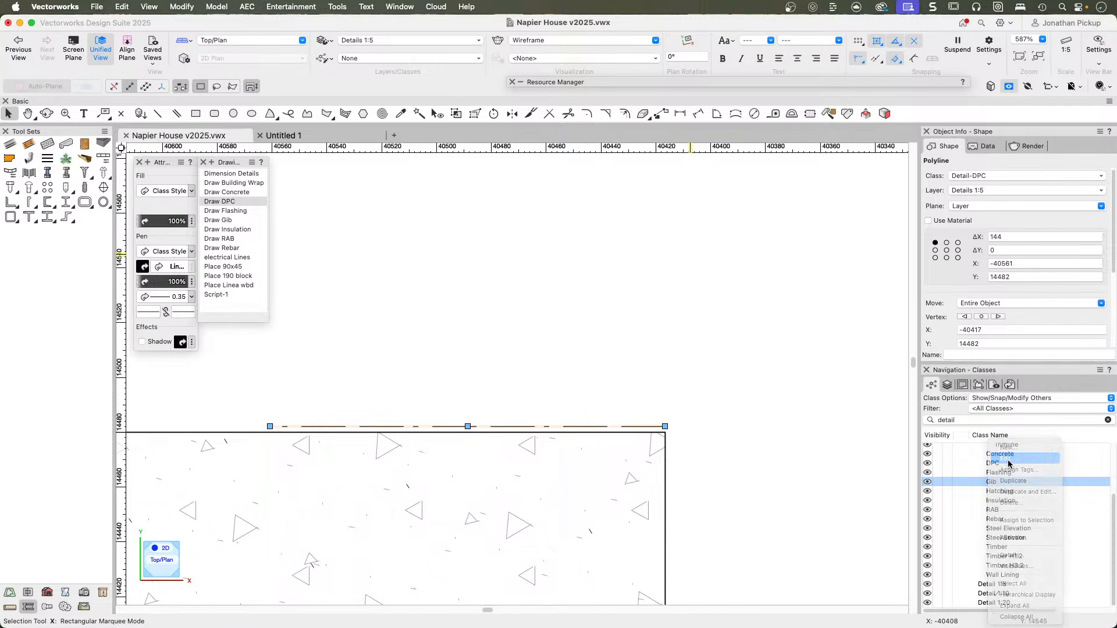
{"action": "left_click", "coordinate": [386, 130]}
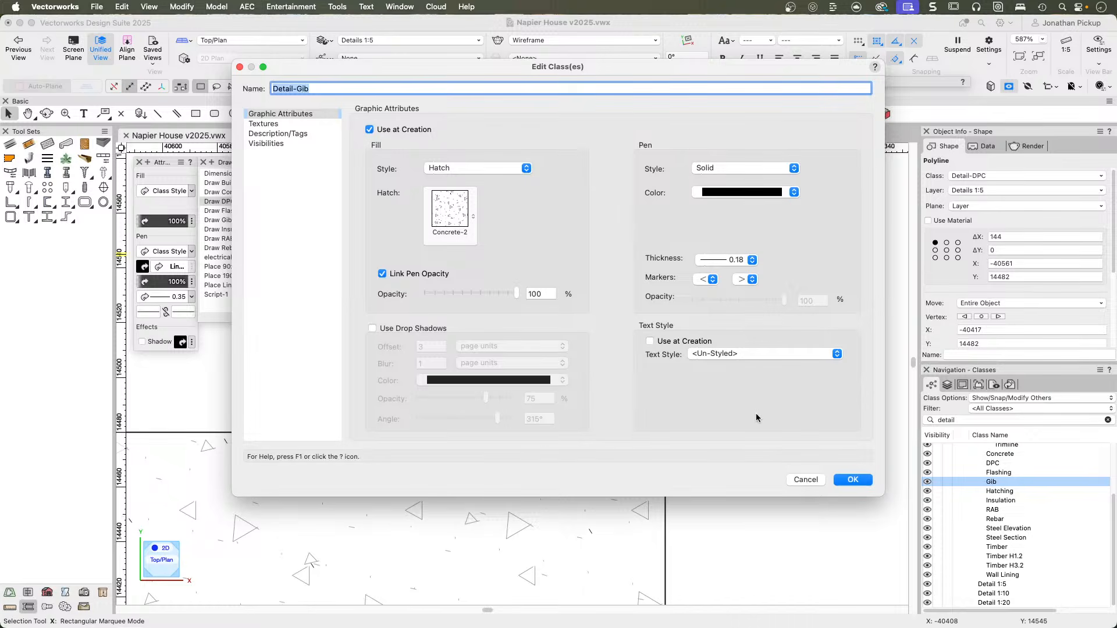
{"action": "left_click", "coordinate": [841, 477]}
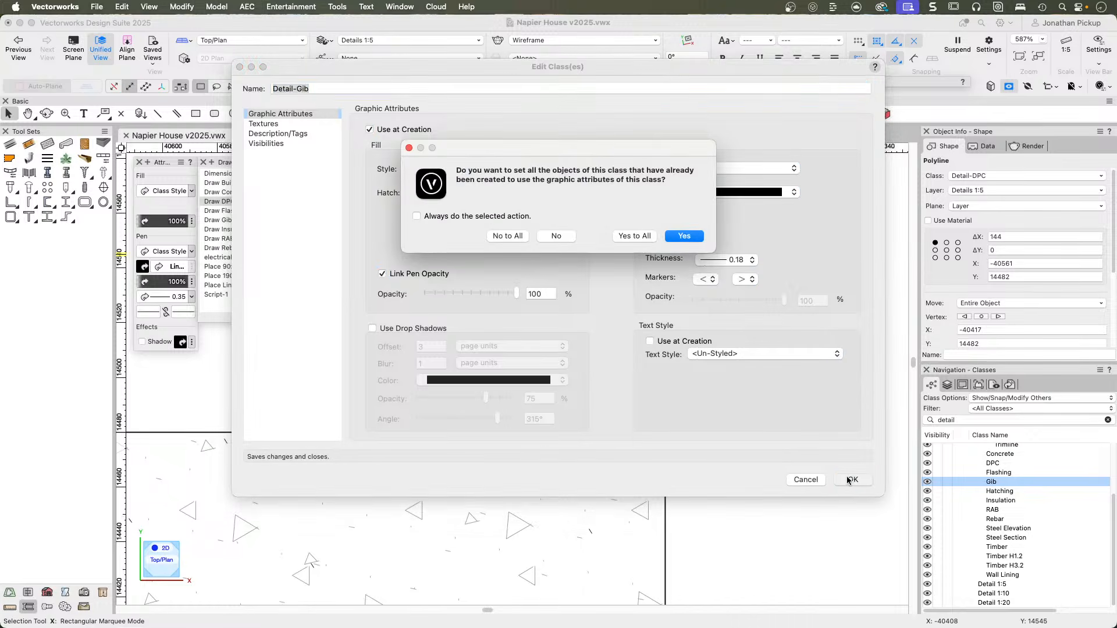
{"action": "left_click", "coordinate": [635, 236]}
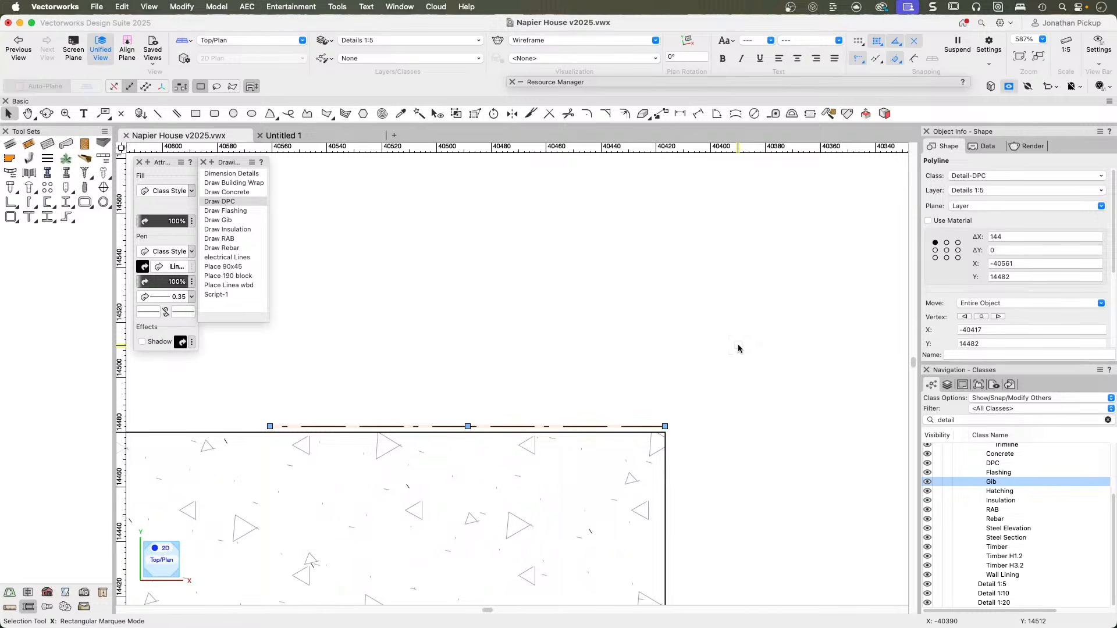
Enable Use at Creation for the Detail classes Hatching, Insulation, RAB and Rebar, and apply the attributes to their existing objects.
{"action": "key", "text": "u"}
{"action": "left_click", "coordinate": [994, 493]}
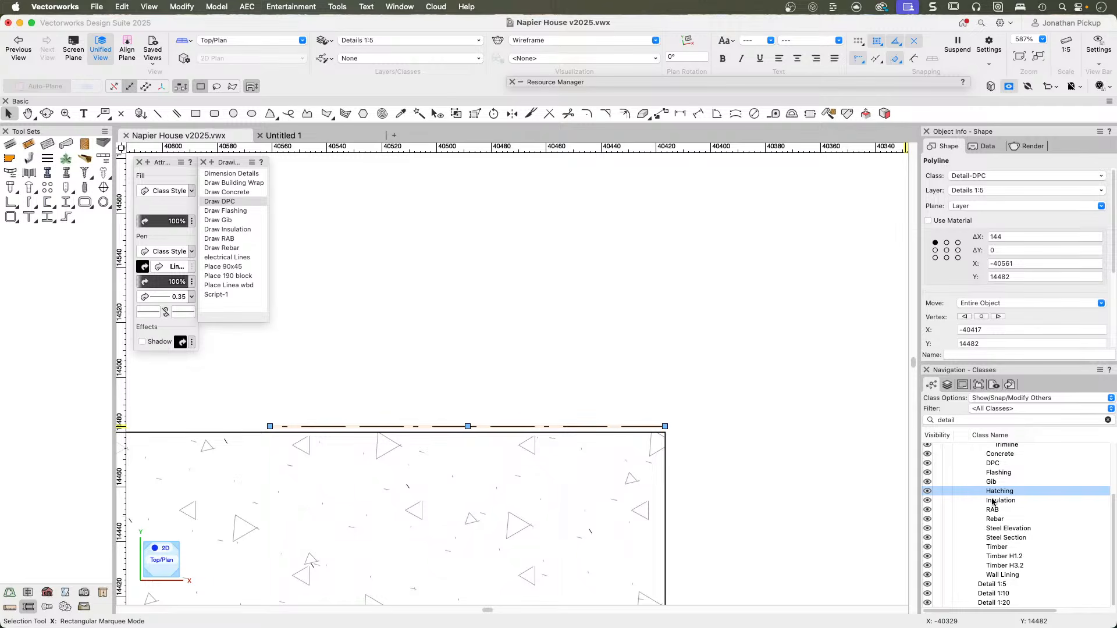
{"action": "left_click", "coordinate": [992, 501], "text": "shift"}
{"action": "left_click", "coordinate": [992, 511], "text": "shift"}
{"action": "left_click", "coordinate": [994, 519], "text": "shift"}
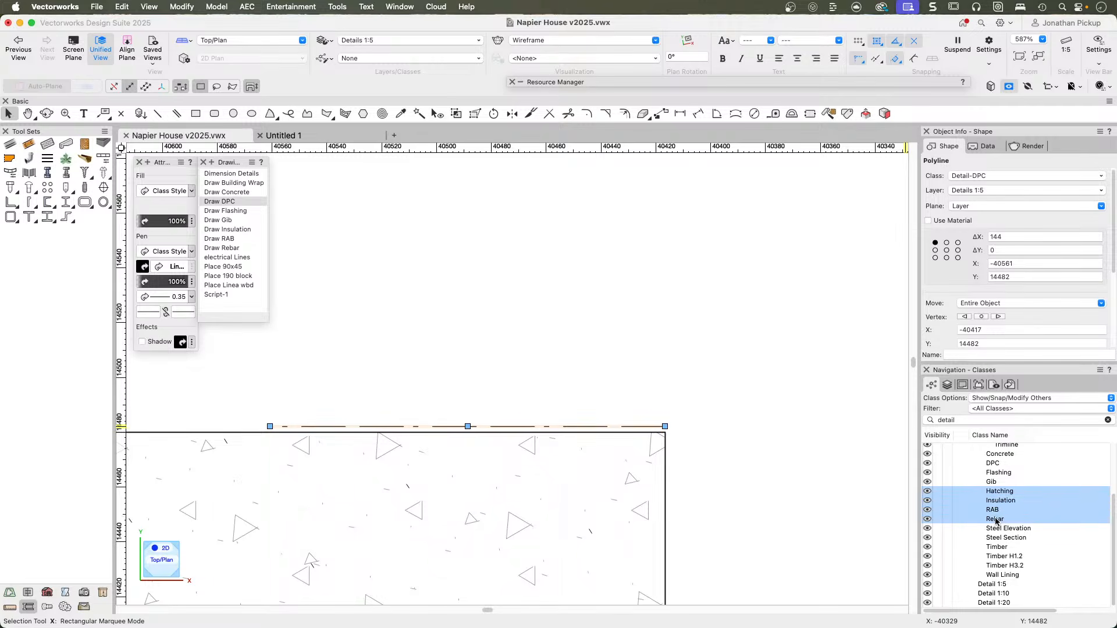
{"action": "right_click", "coordinate": [993, 514]}
{"action": "left_click", "coordinate": [1015, 458]}
{"action": "left_click", "coordinate": [378, 130]}
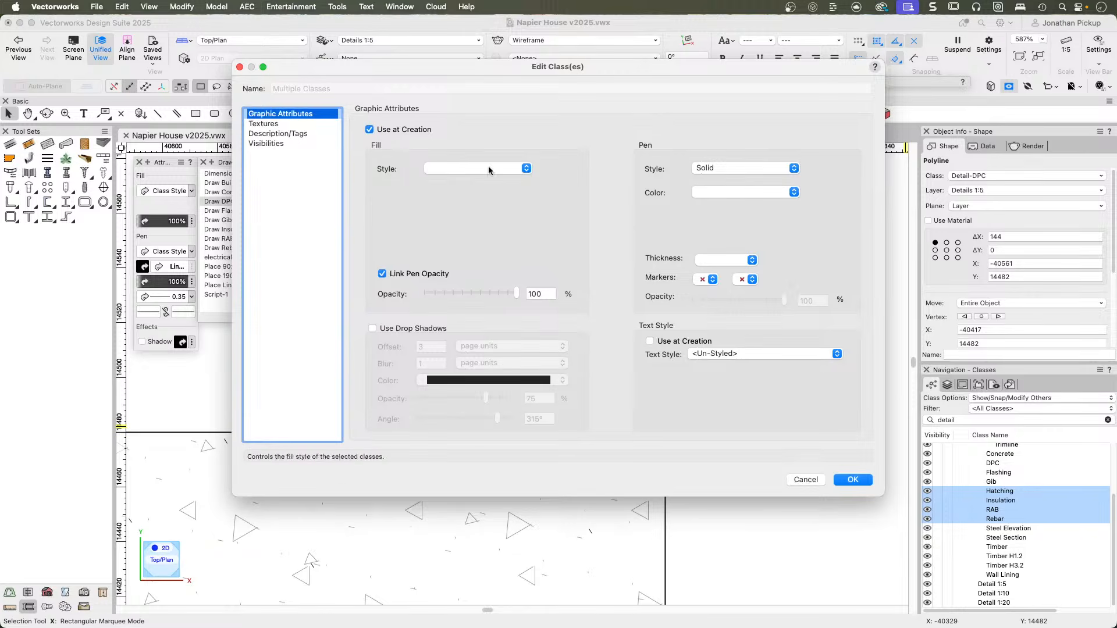
{"action": "left_click", "coordinate": [853, 480]}
{"action": "left_click", "coordinate": [634, 236]}
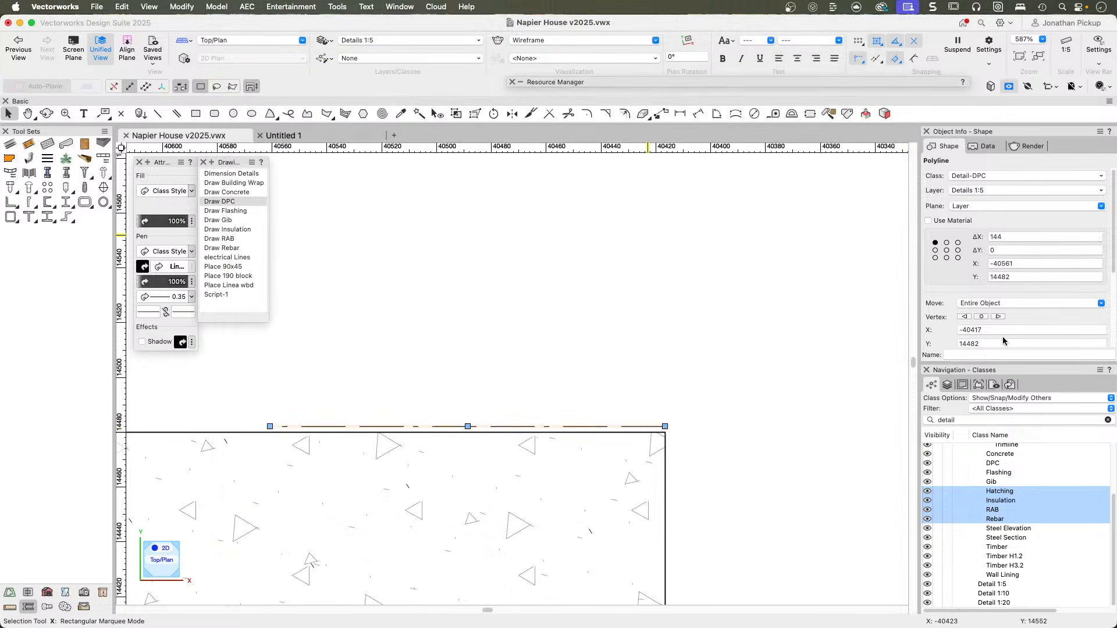
Enable Use at Creation for the Detail classes from Steel Elevation through Wall Lining, and apply the attributes to their existing objects.
{"action": "left_click", "coordinate": [1005, 528]}
{"action": "left_click", "coordinate": [995, 574], "text": "shift"}
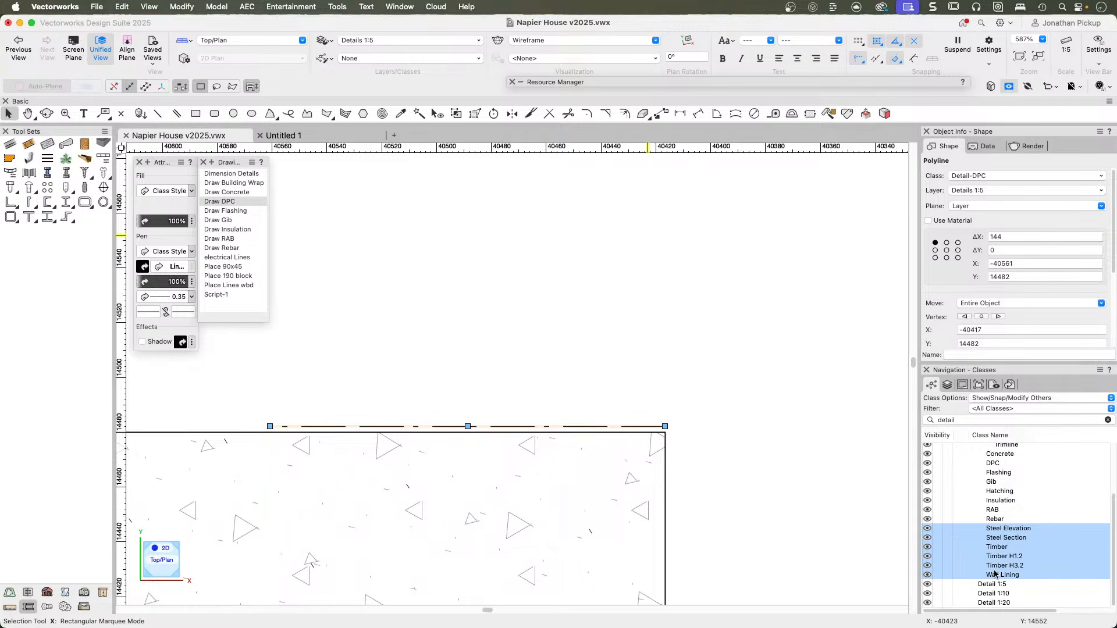
{"action": "right_click", "coordinate": [995, 564]}
{"action": "left_click", "coordinate": [1015, 459]}
{"action": "left_click", "coordinate": [369, 129]}
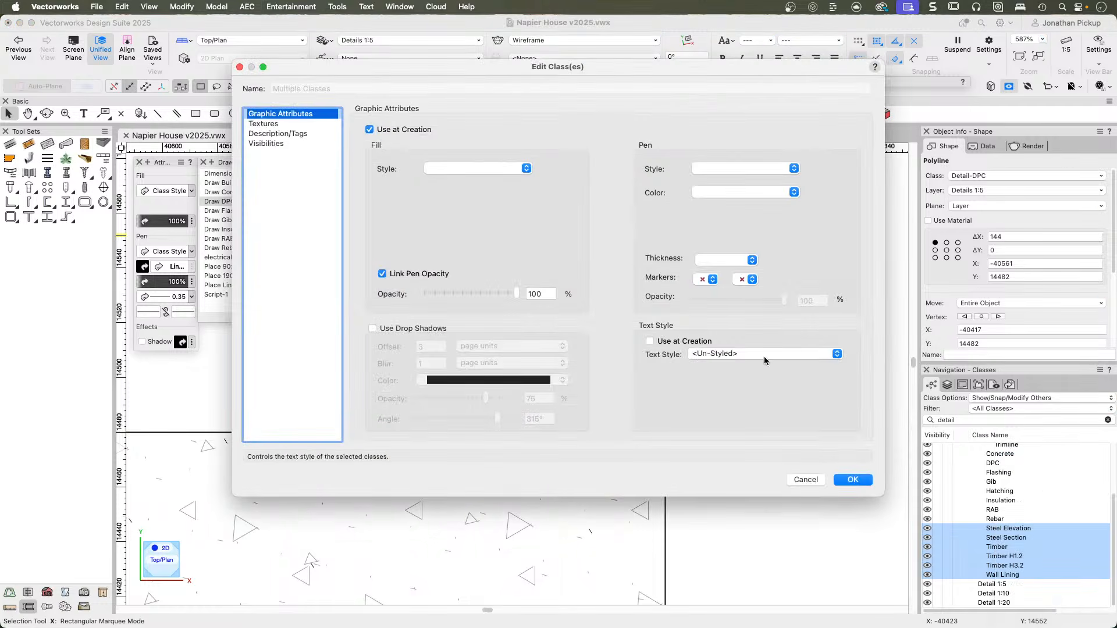
{"action": "left_click", "coordinate": [853, 480]}
{"action": "left_click", "coordinate": [634, 235]}
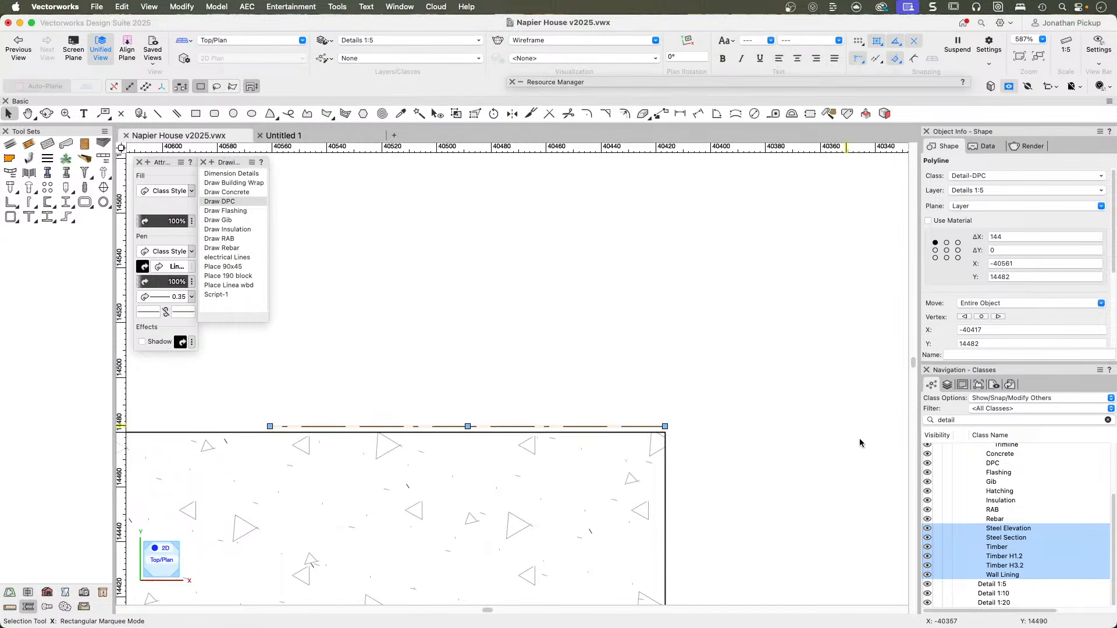
Enable Use at Creation for the five Detail-Cladding classes from Linea to Trimline, and apply the attributes to their existing objects.
{"action": "scroll", "coordinate": [990, 533], "scroll_direction": "up", "scroll_amount": 2}
{"action": "scroll", "coordinate": [990, 532], "scroll_direction": "up", "scroll_amount": 2}
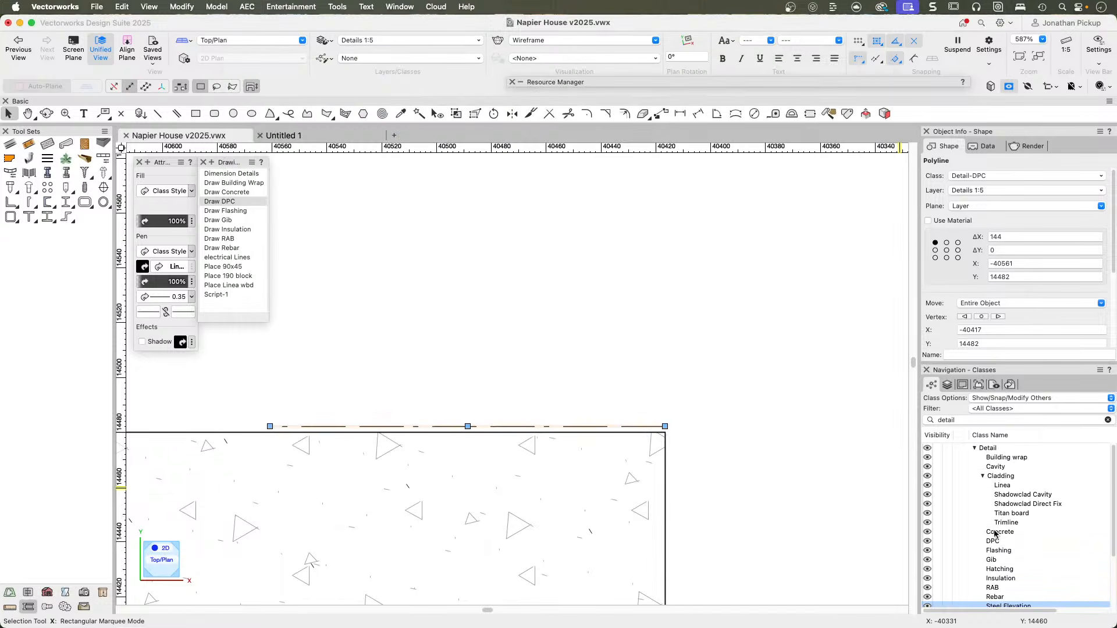
{"action": "left_click", "coordinate": [1002, 523]}
{"action": "left_click", "coordinate": [997, 484], "text": "shift"}
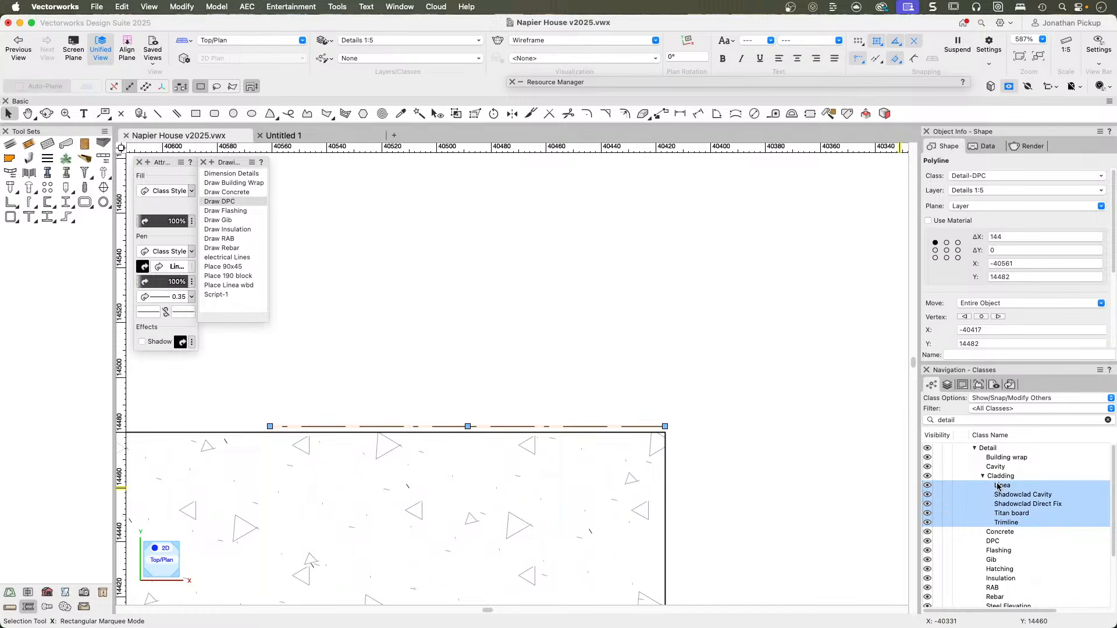
{"action": "right_click", "coordinate": [997, 485]}
{"action": "left_click", "coordinate": [1013, 460]}
{"action": "key", "text": "Return"}
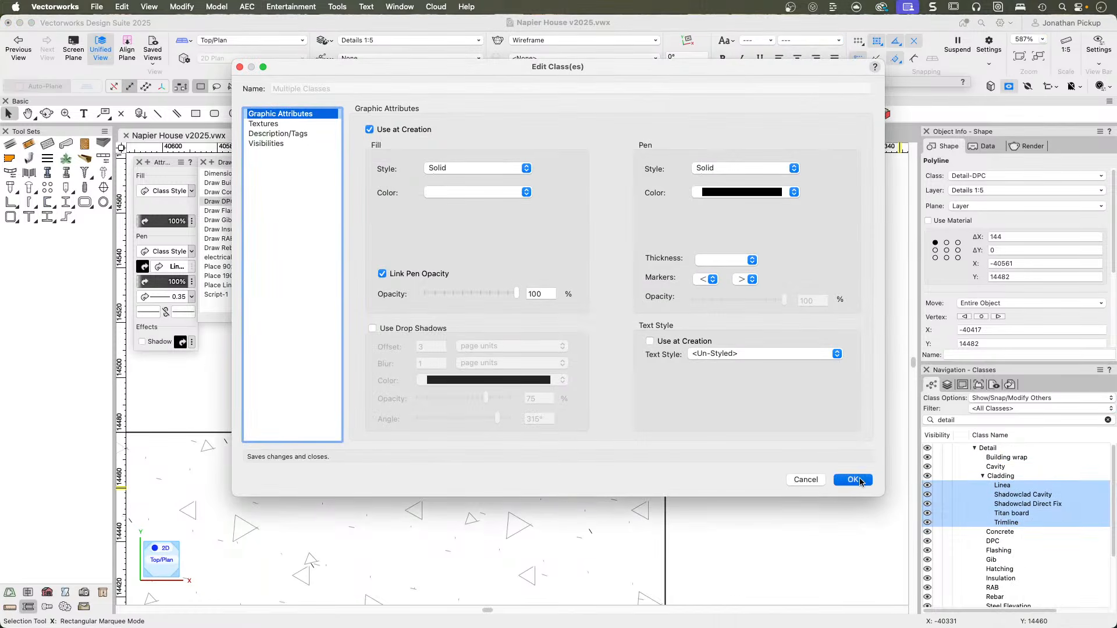
{"action": "left_click", "coordinate": [630, 237]}
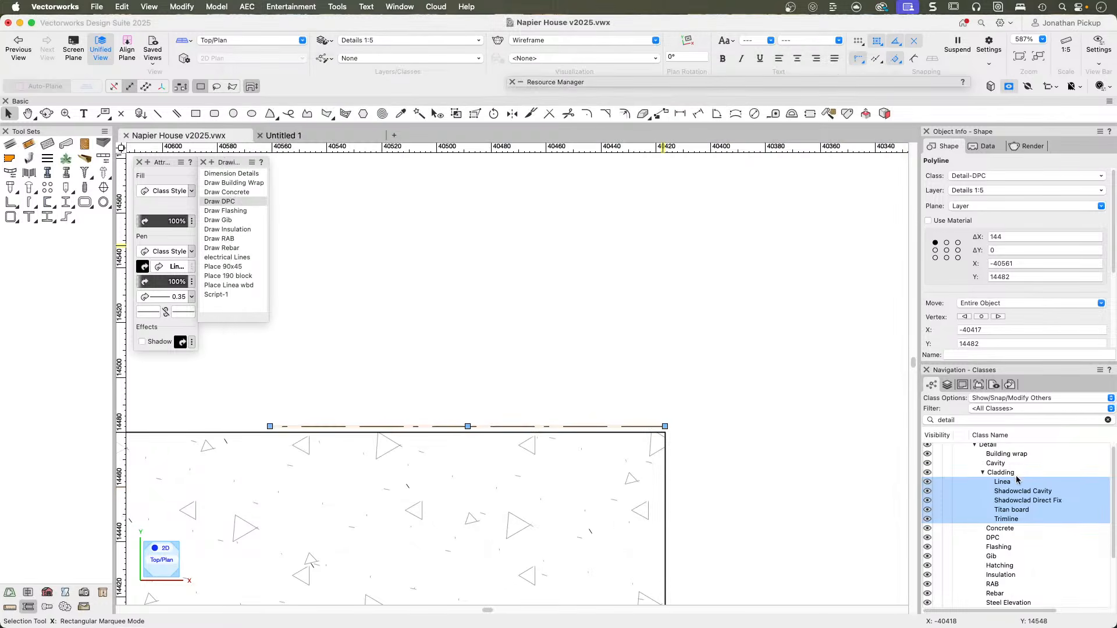
Enable Use at Creation for the graphic attributes of the Detail classes Building wrap and Cavity.
{"action": "left_click", "coordinate": [1001, 464]}
{"action": "left_click", "coordinate": [997, 457], "text": "shift"}
{"action": "right_click", "coordinate": [998, 461]}
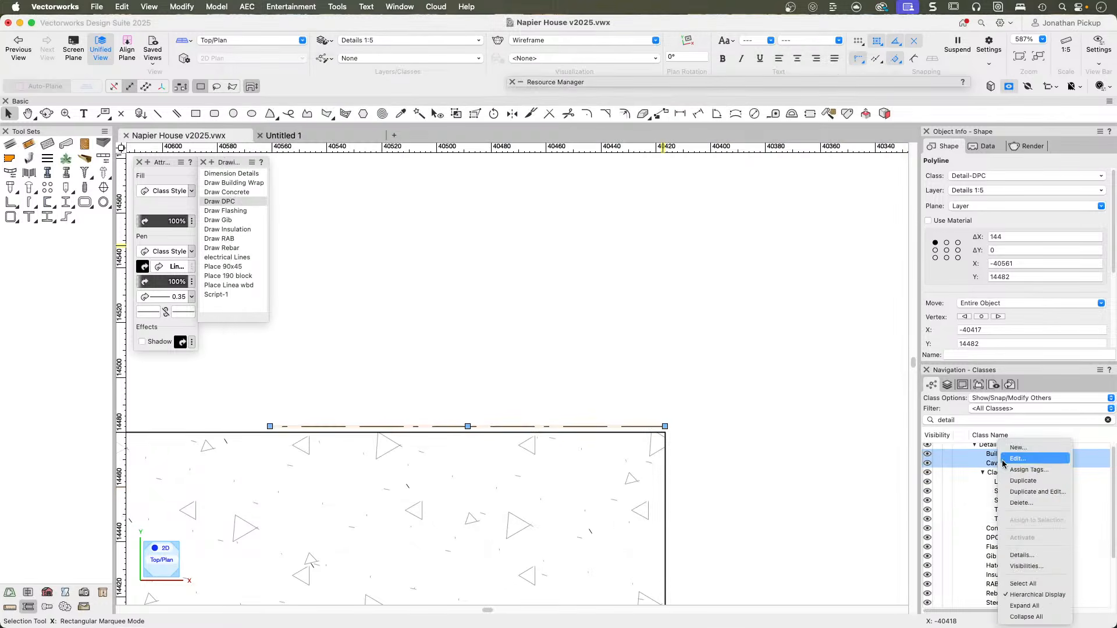
{"action": "left_click", "coordinate": [1006, 457]}
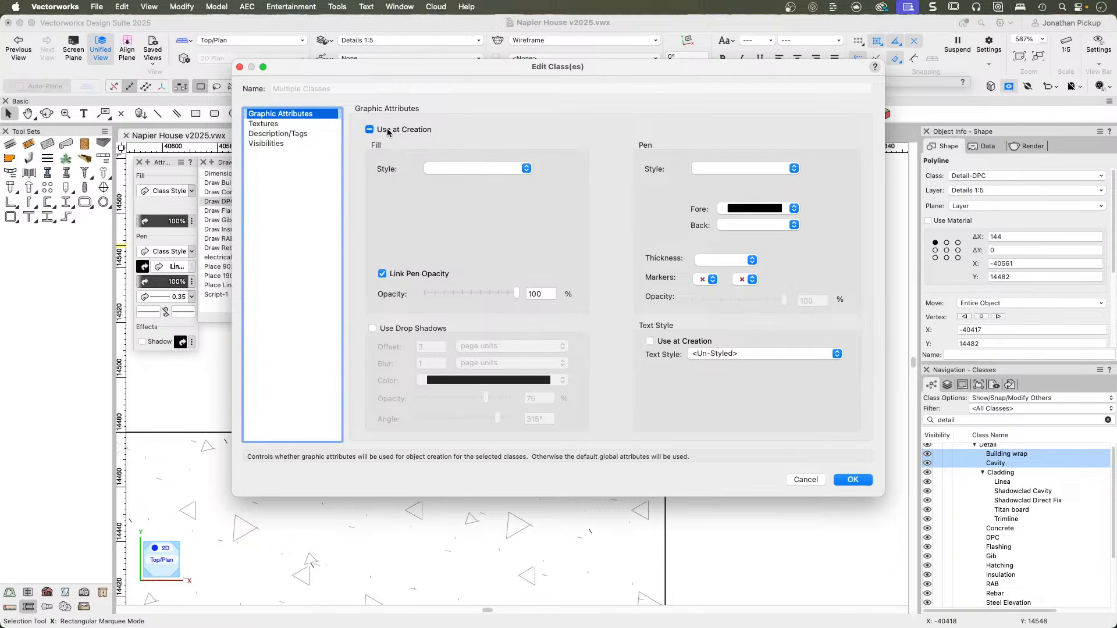
{"action": "left_click", "coordinate": [841, 481]}
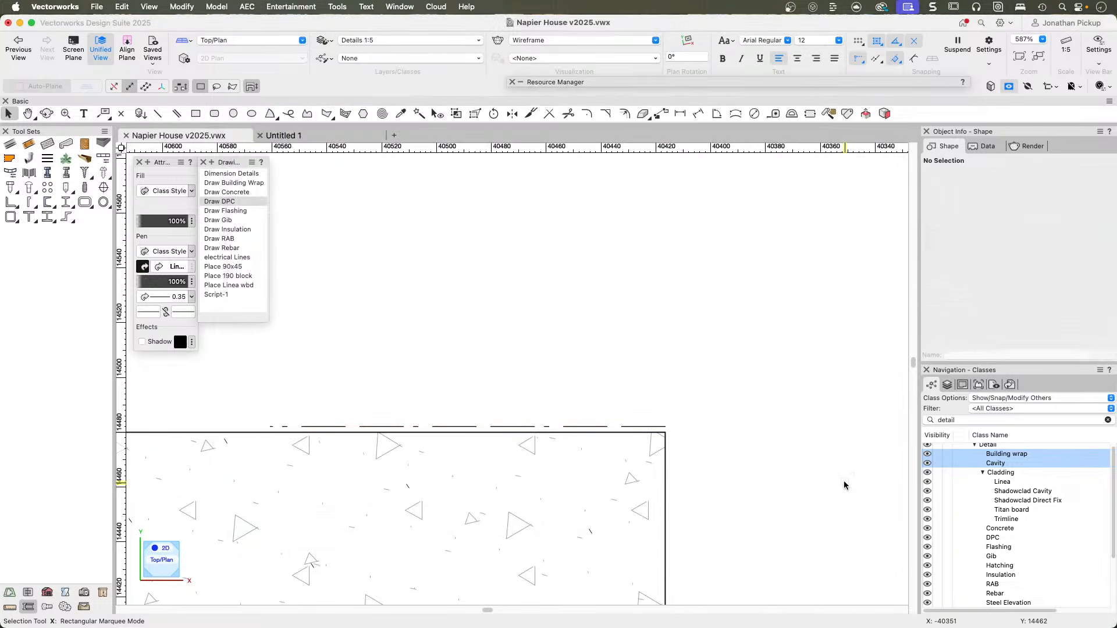
{"action": "scroll", "coordinate": [829, 485], "scroll_direction": "down", "scroll_amount": 4}
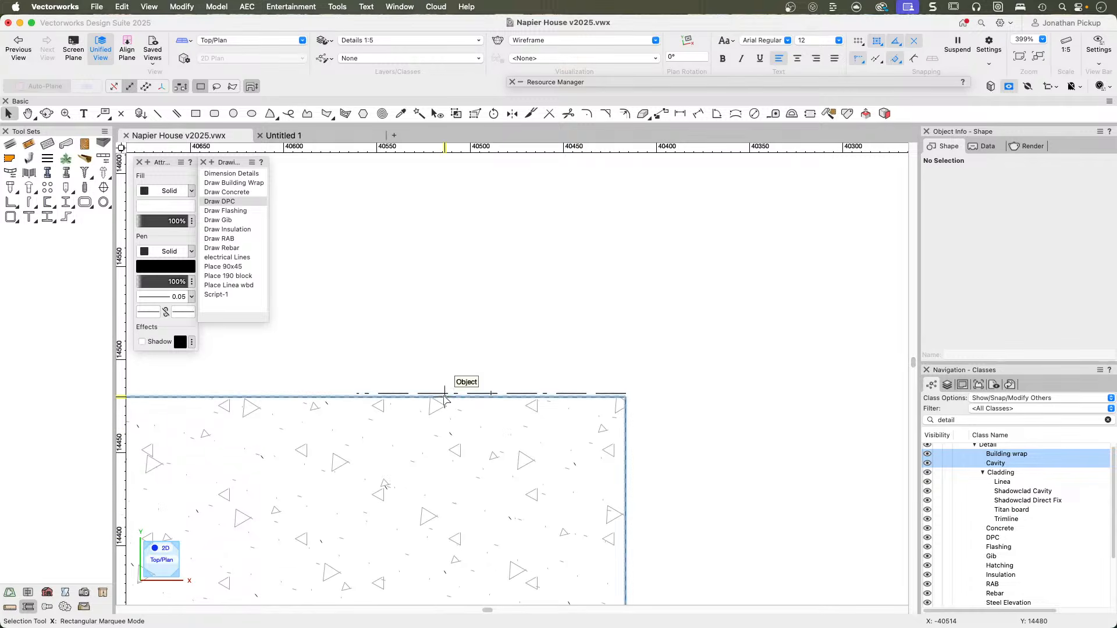
{"action": "left_click", "coordinate": [225, 267]}
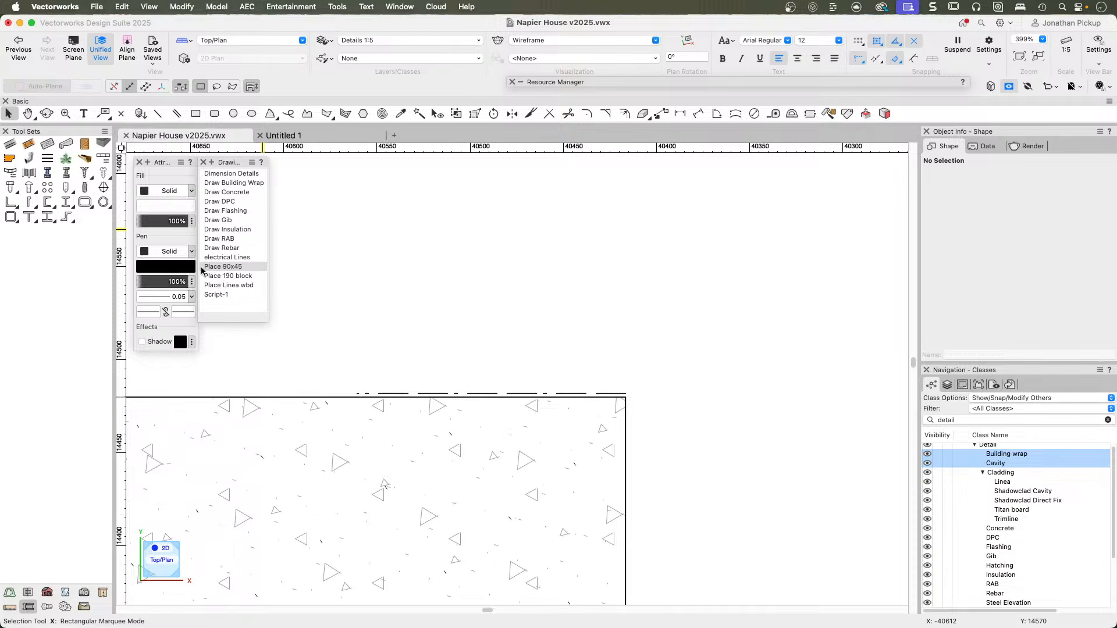
{"action": "left_click", "coordinate": [337, 6]}
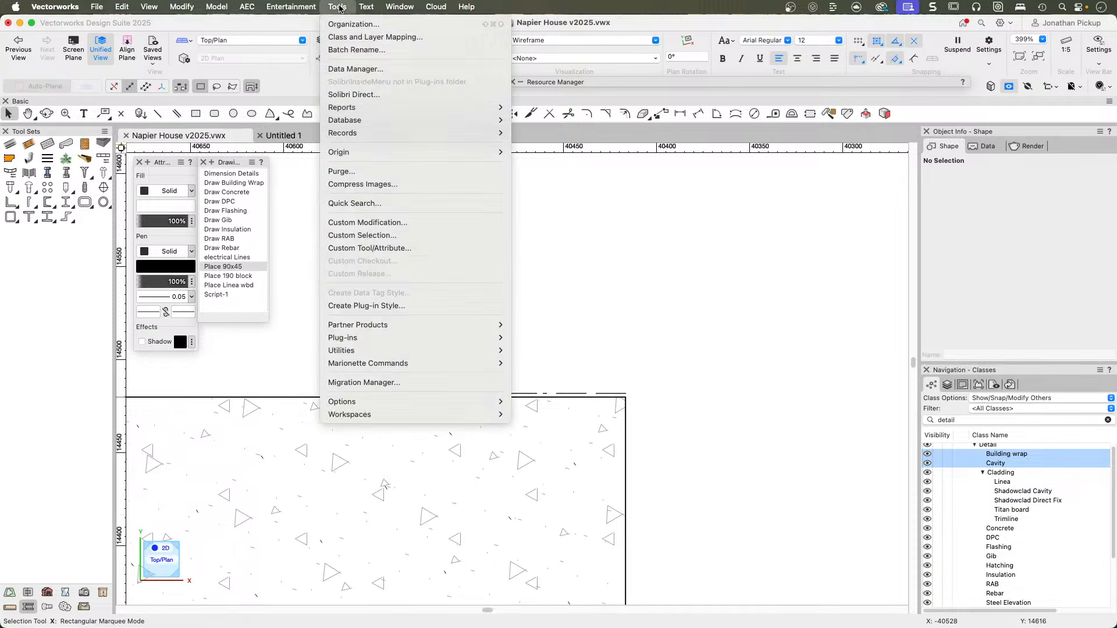
{"action": "left_click", "coordinate": [370, 250]}
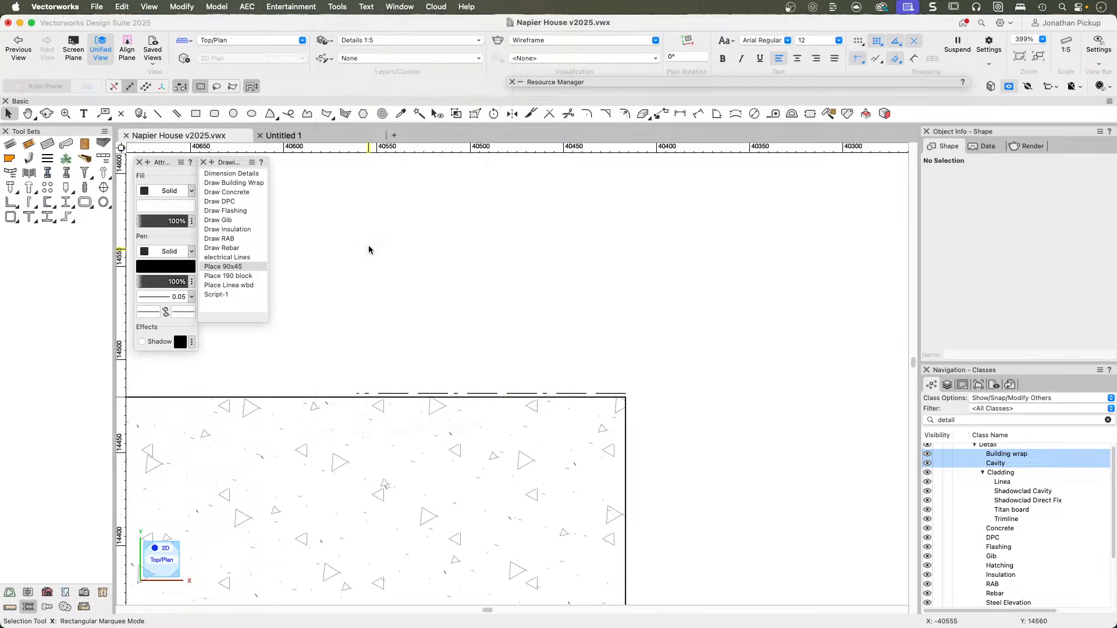
Expand the Resource Manager and switch it from Scripts to All Resources.
{"action": "left_click", "coordinate": [622, 81]}
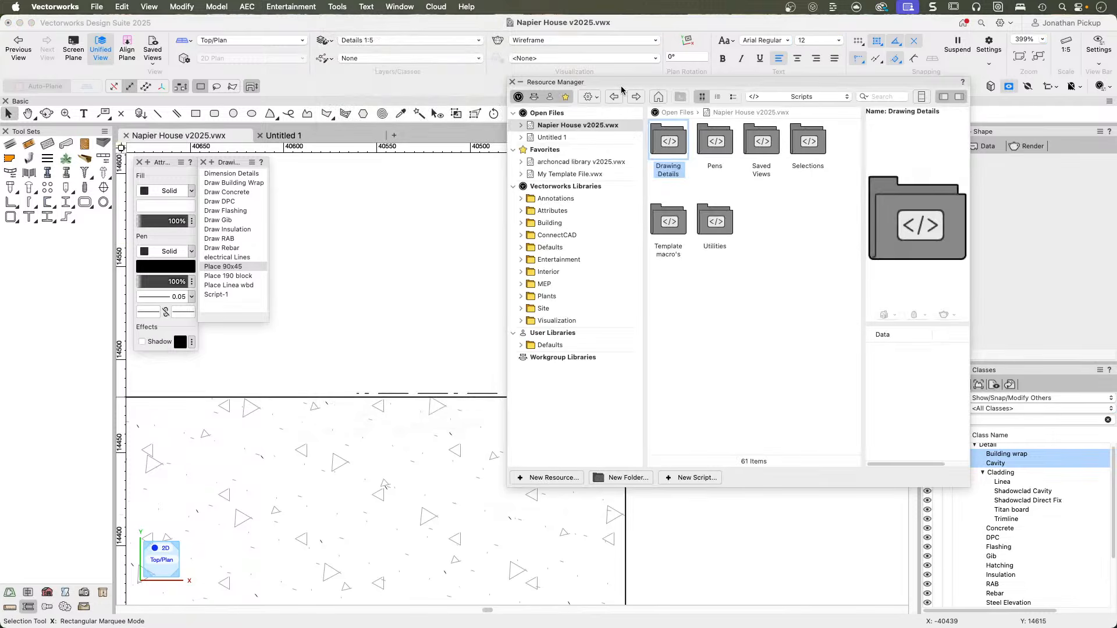
{"action": "left_click", "coordinate": [821, 99]}
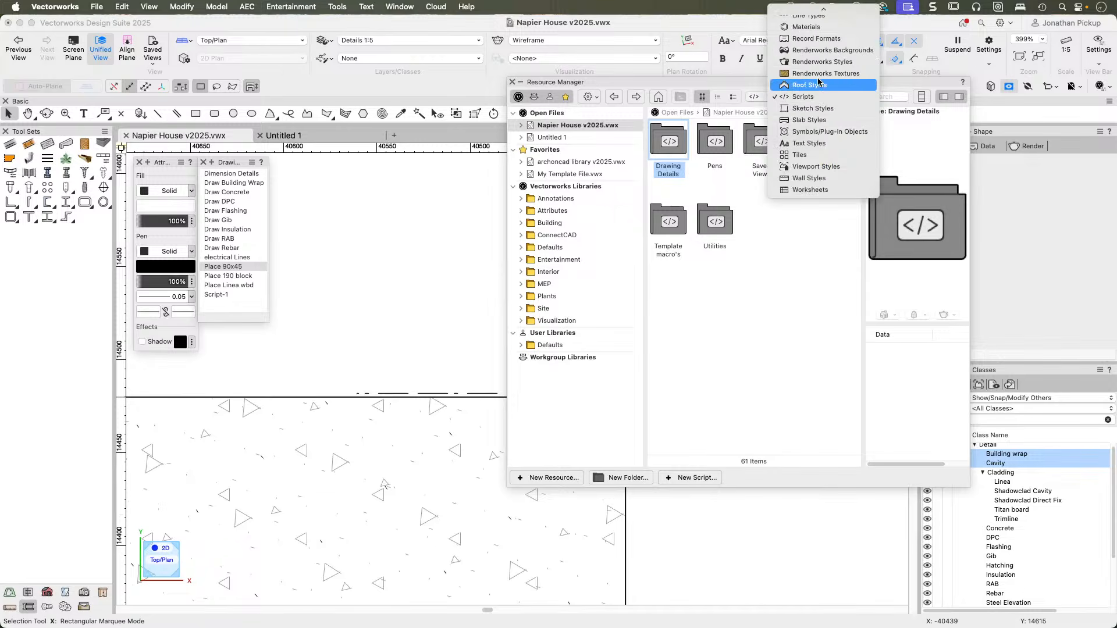
{"action": "left_click", "coordinate": [806, 11]}
{"action": "scroll", "coordinate": [799, 303], "scroll_direction": "down", "scroll_amount": 8}
{"action": "scroll", "coordinate": [791, 324], "scroll_direction": "down", "scroll_amount": 6}
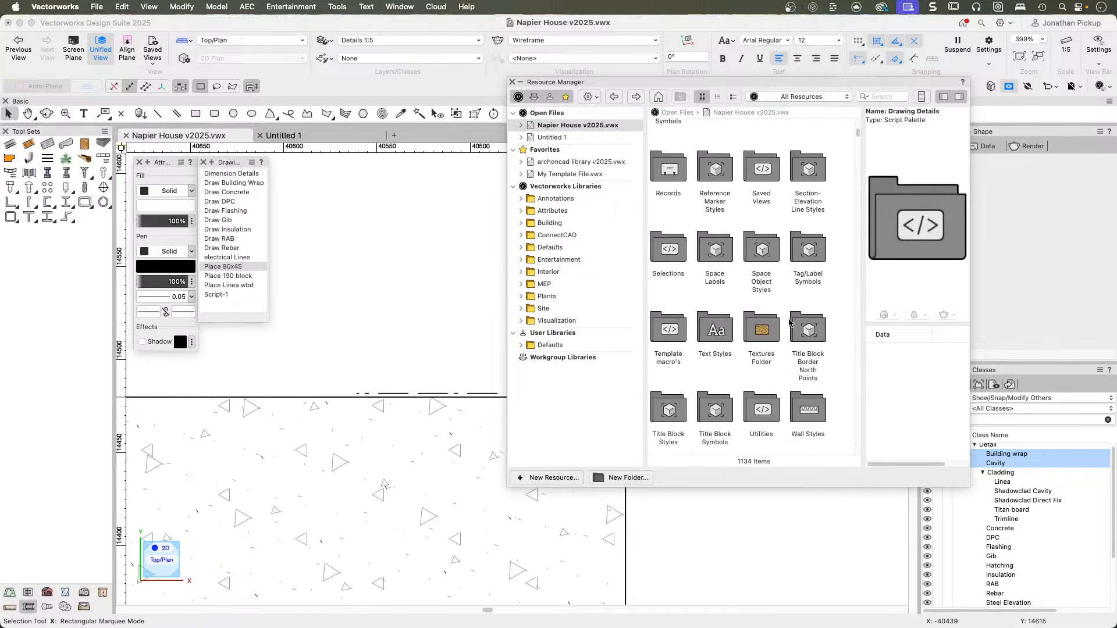
Find the 140x45 3.2 timber symbol in the Untitled 1 file and make it the active symbol for insertion.
{"action": "left_click", "coordinate": [552, 138]}
{"action": "scroll", "coordinate": [768, 244], "scroll_direction": "down", "scroll_amount": 5}
{"action": "scroll", "coordinate": [773, 287], "scroll_direction": "down", "scroll_amount": 3}
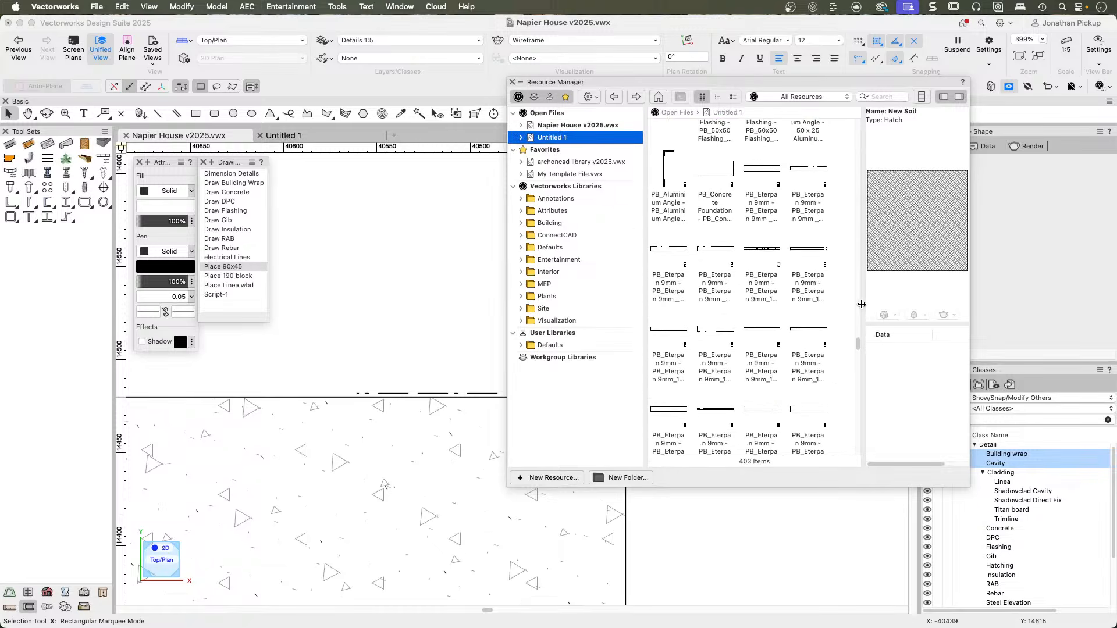
{"action": "left_click_drag", "start_coordinate": [859, 345], "coordinate": [859, 356]}
{"action": "left_click_drag", "start_coordinate": [858, 347], "coordinate": [856, 264]}
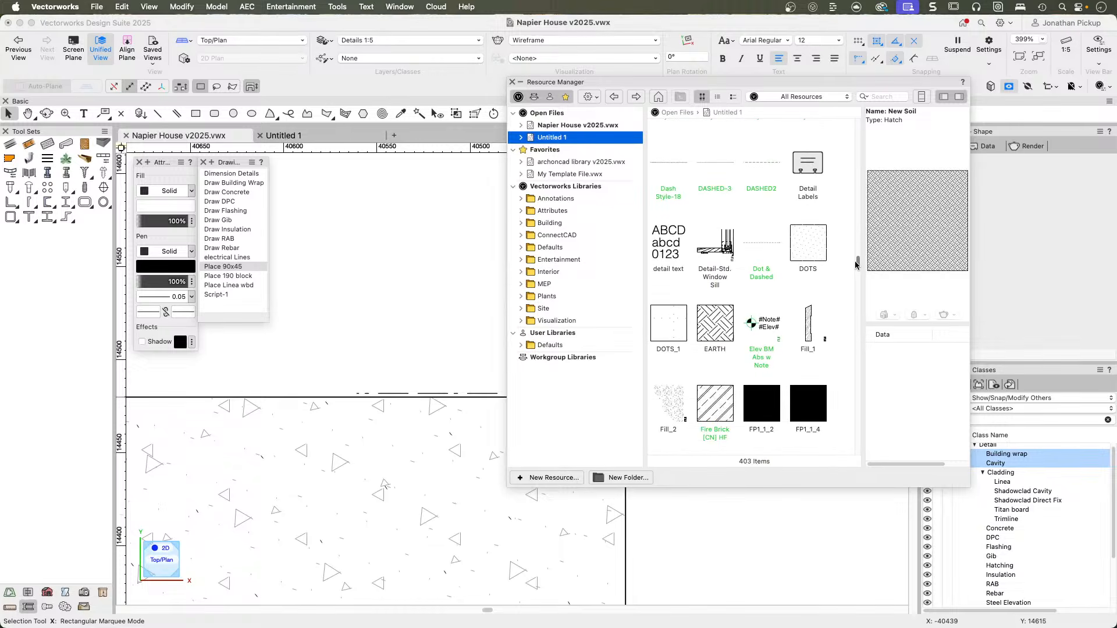
{"action": "left_click", "coordinate": [813, 314]}
{"action": "left_click_drag", "start_coordinate": [859, 266], "coordinate": [863, 152]}
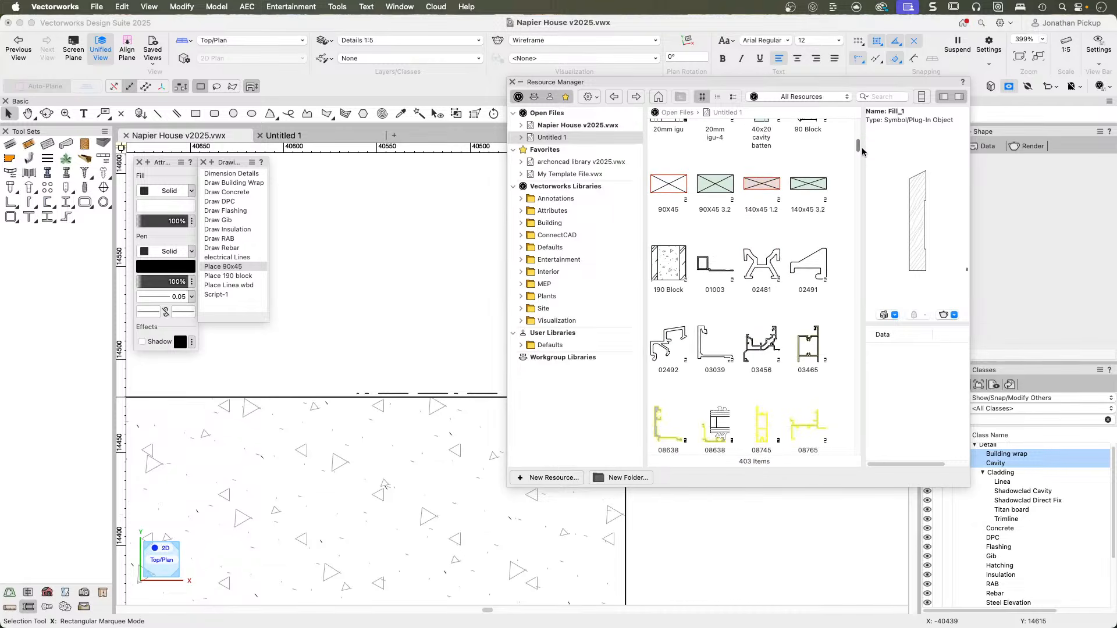
{"action": "left_click", "coordinate": [814, 183]}
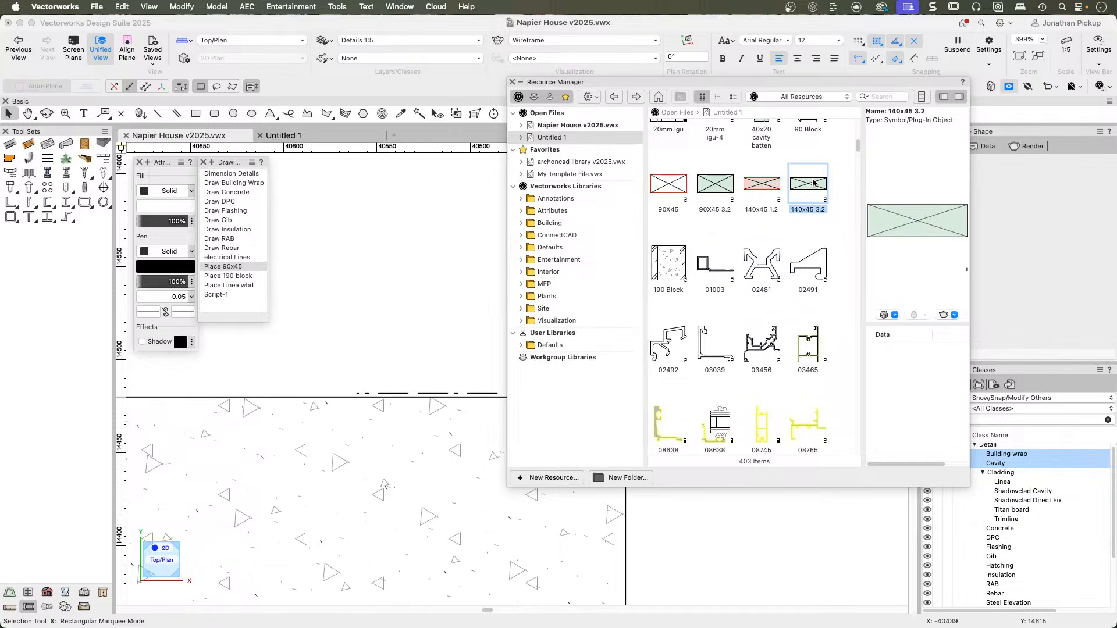
{"action": "double_click", "coordinate": [814, 183]}
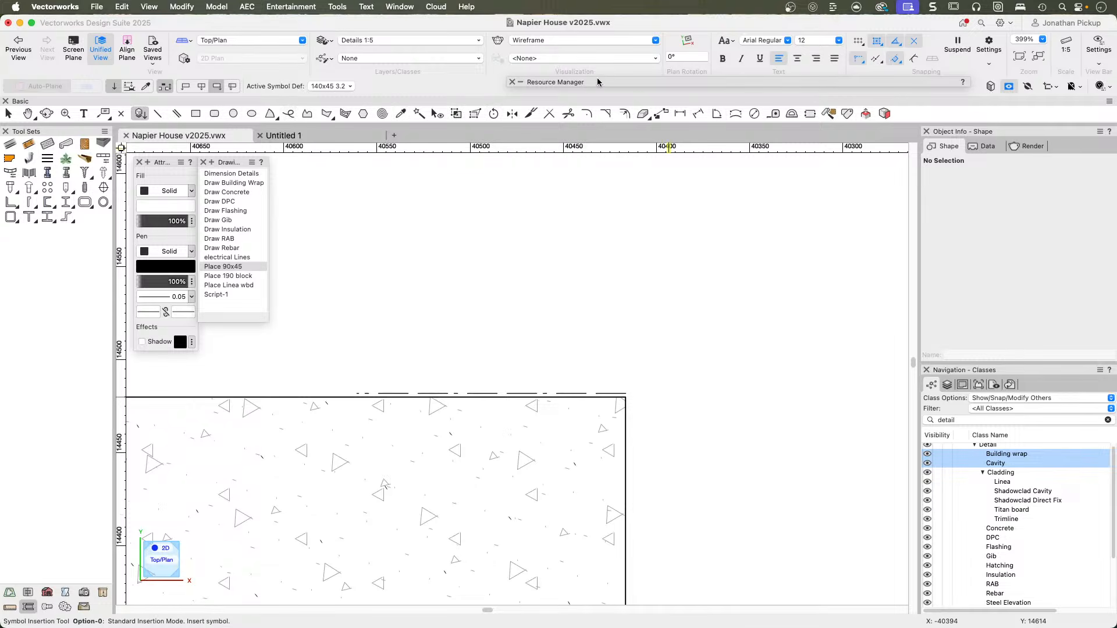
Create a Custom Tool/Attribute script that also stores the active Symbol alongside the class, tool, and fill and pen attributes.
{"action": "mouse_move", "coordinate": [580, 85]}
{"action": "left_click", "coordinate": [185, 6]}
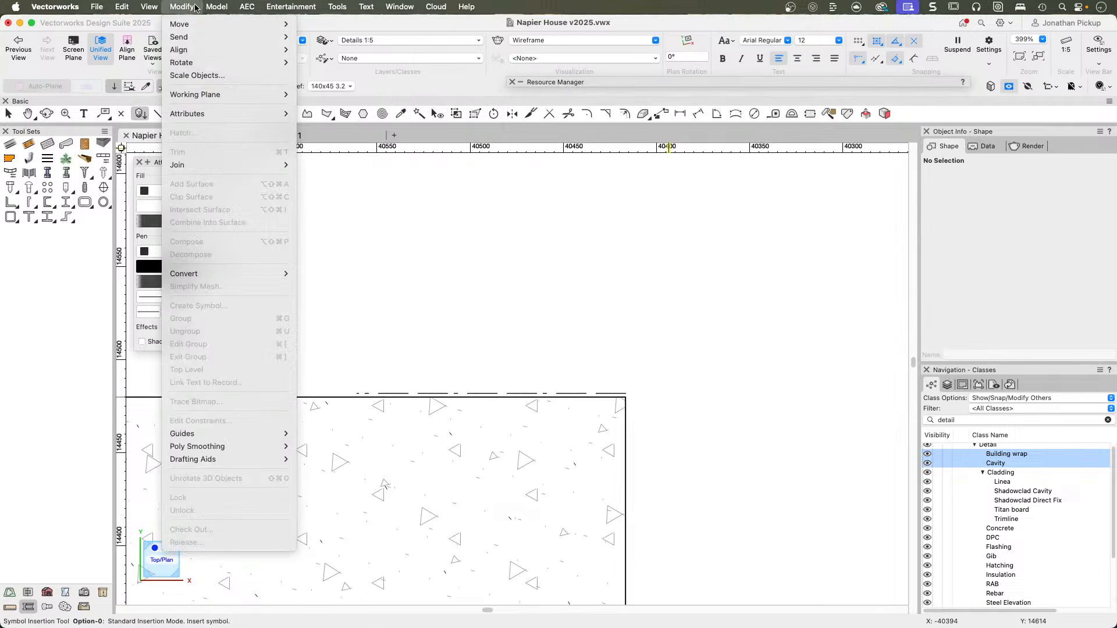
{"action": "mouse_move", "coordinate": [203, 7]}
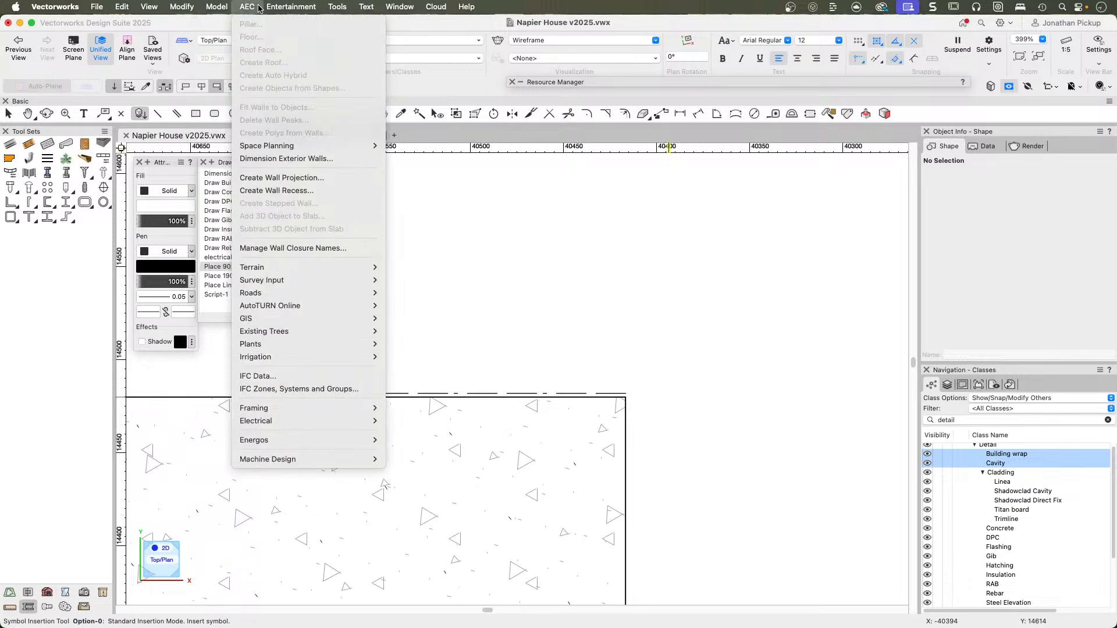
{"action": "mouse_move", "coordinate": [333, 6]}
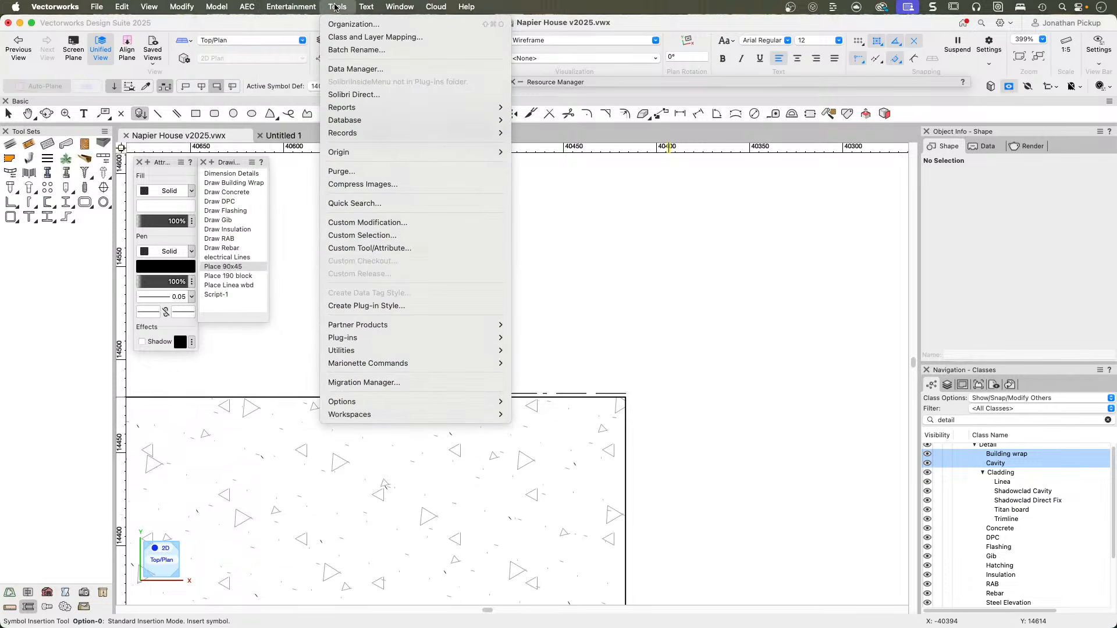
{"action": "left_click", "coordinate": [362, 249]}
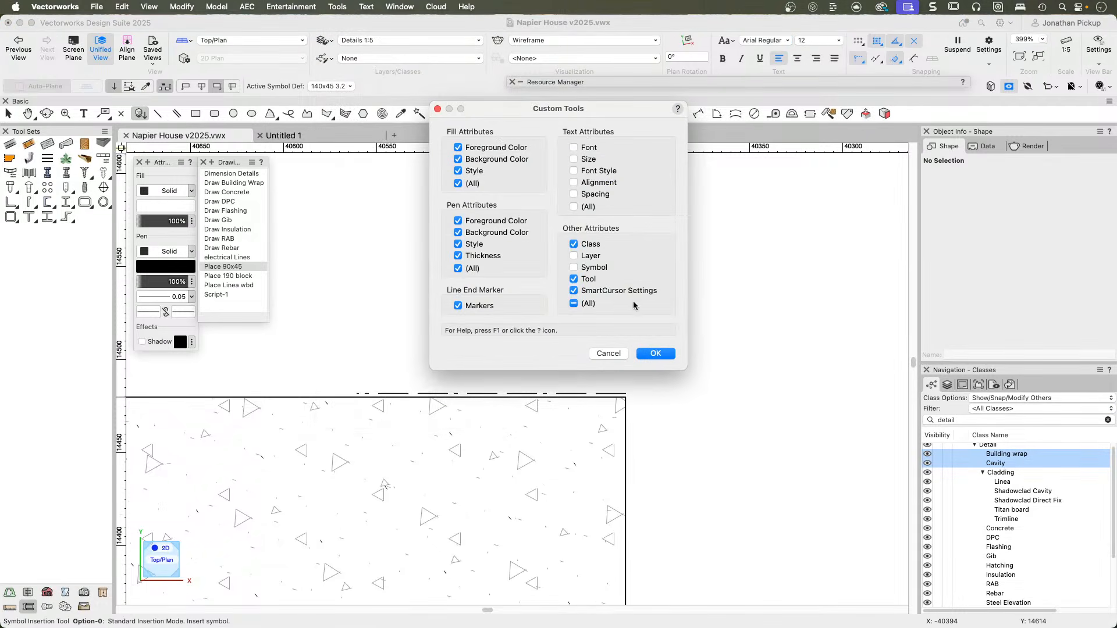
{"action": "left_click", "coordinate": [583, 270]}
{"action": "left_click", "coordinate": [658, 354]}
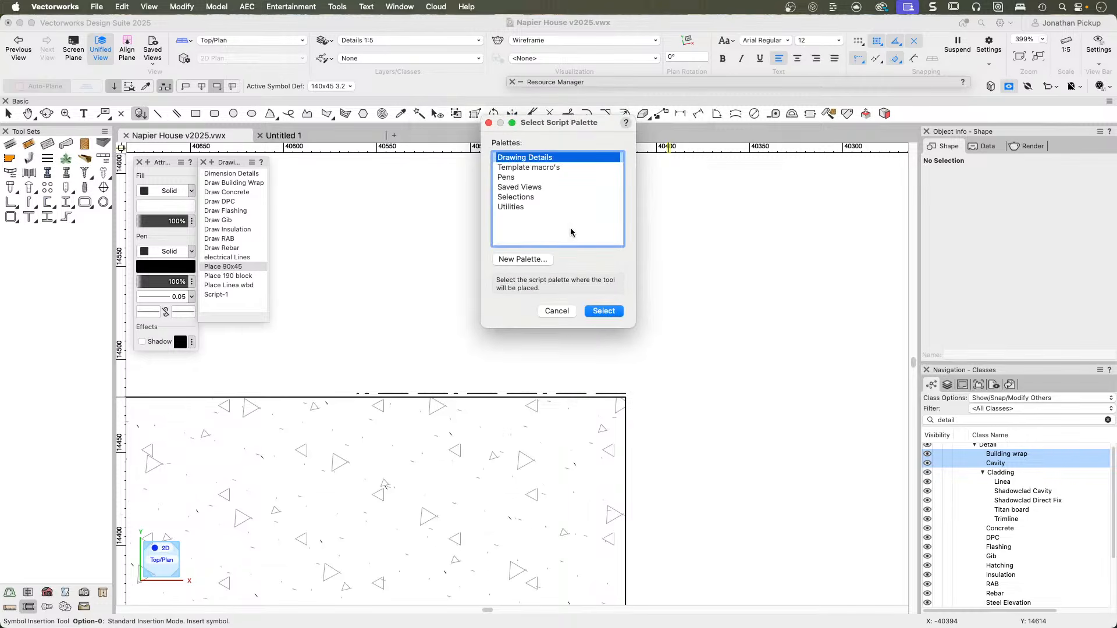
Save the script in the Drawing Details palette with the name Place 140x45 bottom.
{"action": "left_click", "coordinate": [605, 311]}
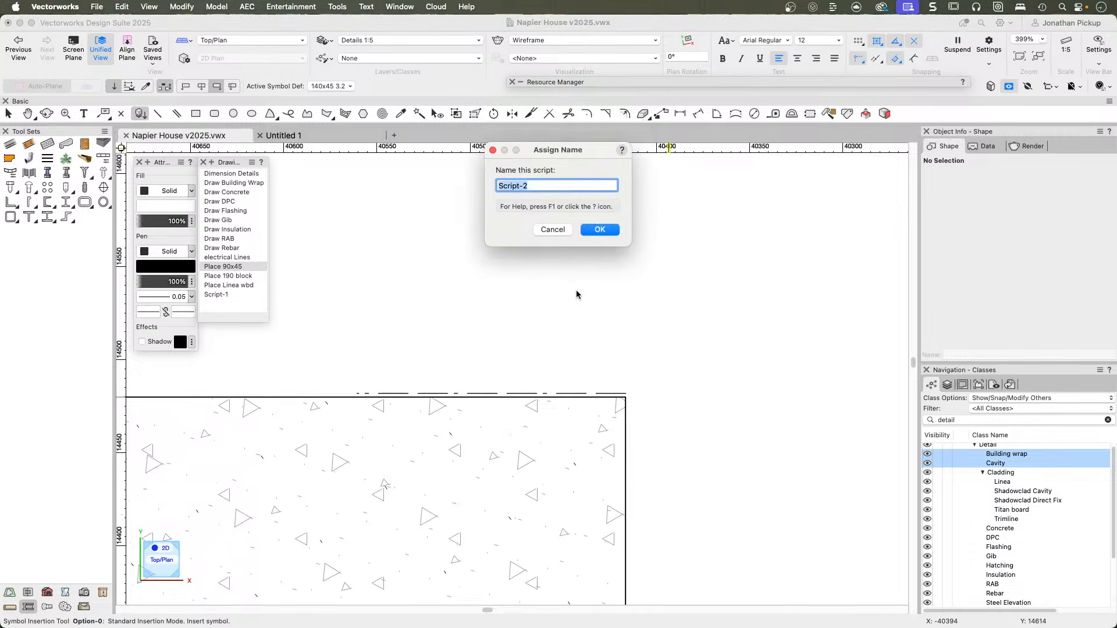
{"action": "type", "text": "Place 140x45 bottom"}
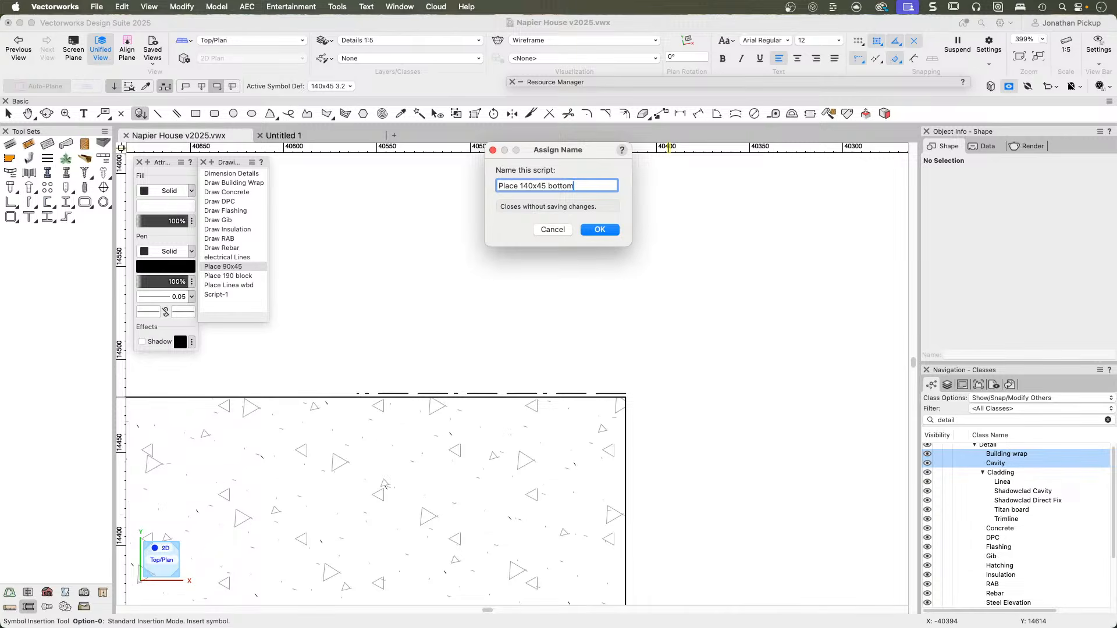
{"action": "key", "text": "Return"}
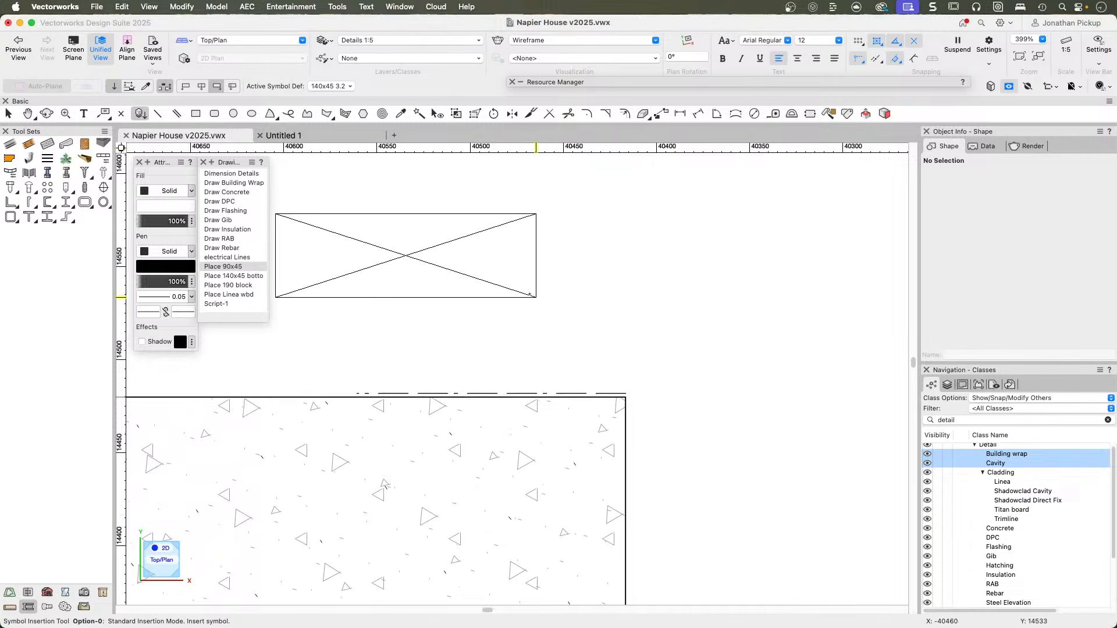
Try out the Place 140x45 bottom and Place 90x45 scripts to check which symbol each one activates.
{"action": "key", "text": "x"}
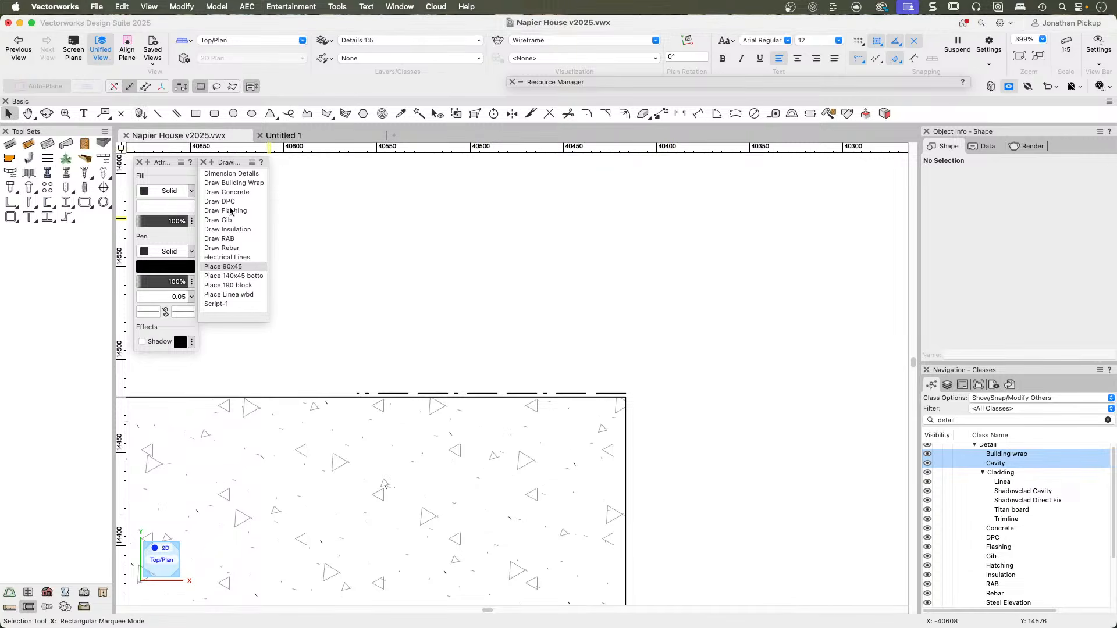
{"action": "double_click", "coordinate": [221, 276]}
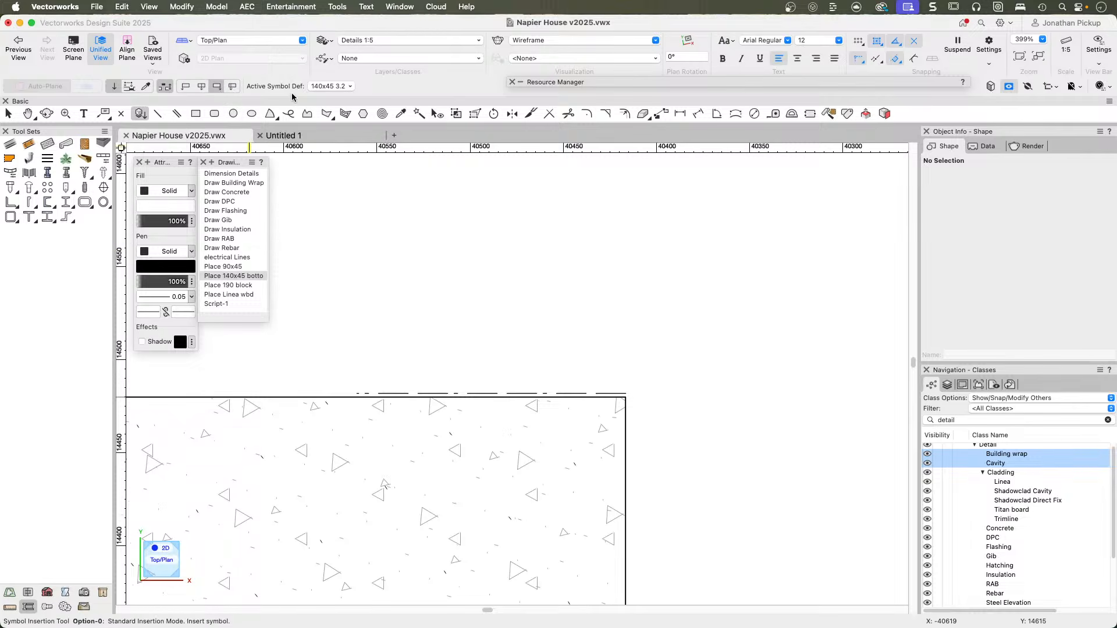
{"action": "key", "text": "x"}
{"action": "double_click", "coordinate": [229, 267]}
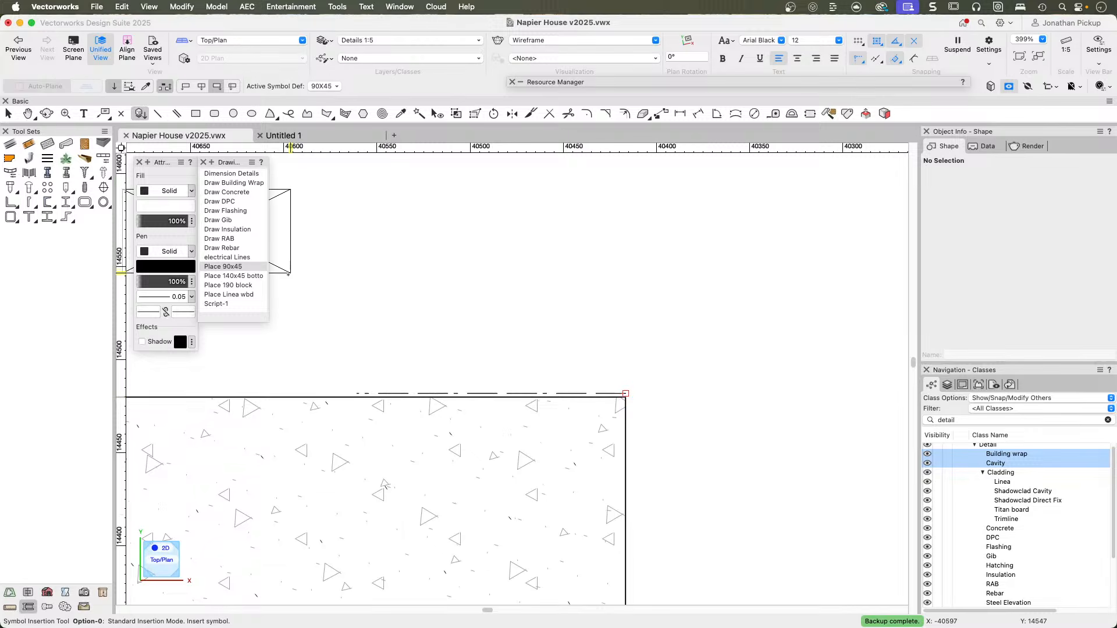
{"action": "left_click", "coordinate": [233, 276]}
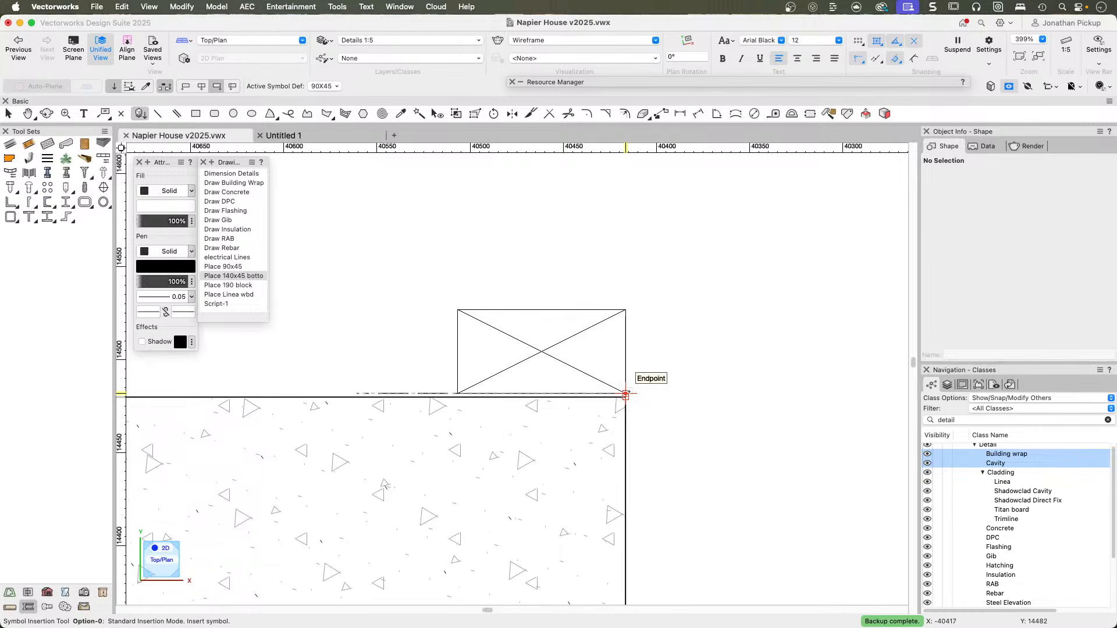
Place the 90X45 symbol at the slab's top outer corner, and place the 140x45 3.2 bottom plate symbol at the same corner.
{"action": "left_click", "coordinate": [626, 393]}
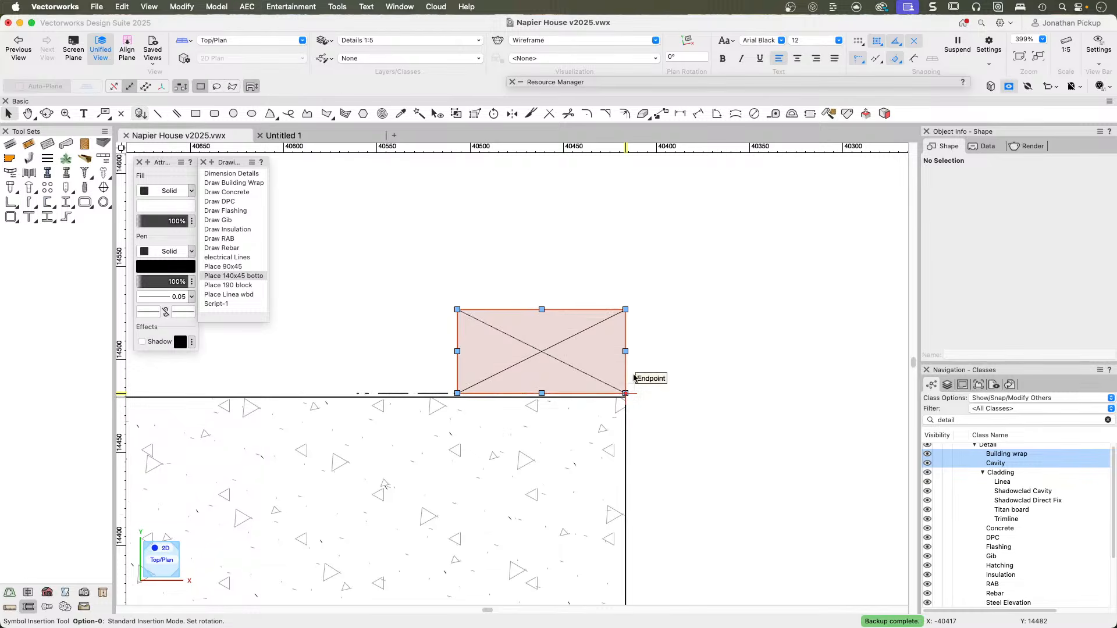
{"action": "scroll", "coordinate": [661, 279], "scroll_direction": "down", "scroll_amount": 2}
{"action": "middle_click_drag", "start_coordinate": [661, 280], "coordinate": [506, 361]}
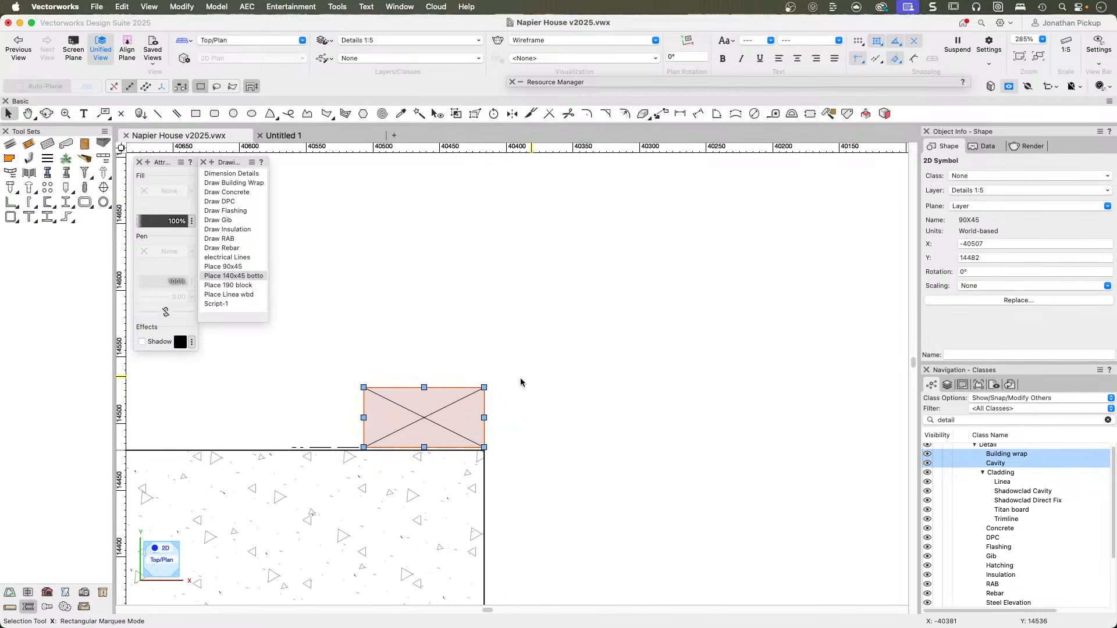
{"action": "double_click", "coordinate": [210, 278]}
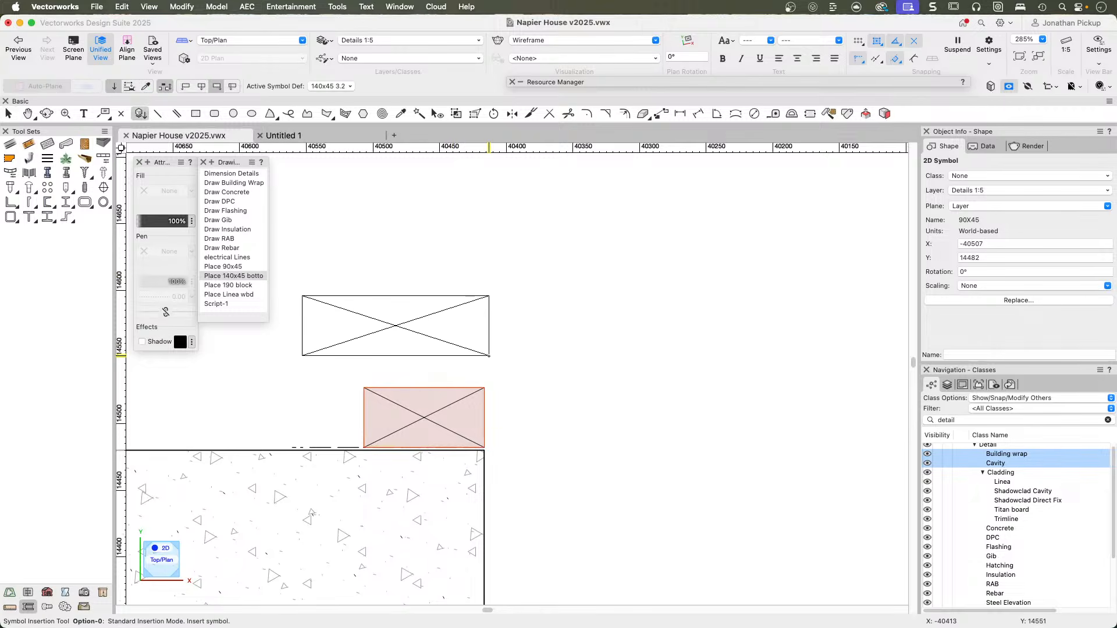
{"action": "left_click", "coordinate": [484, 448]}
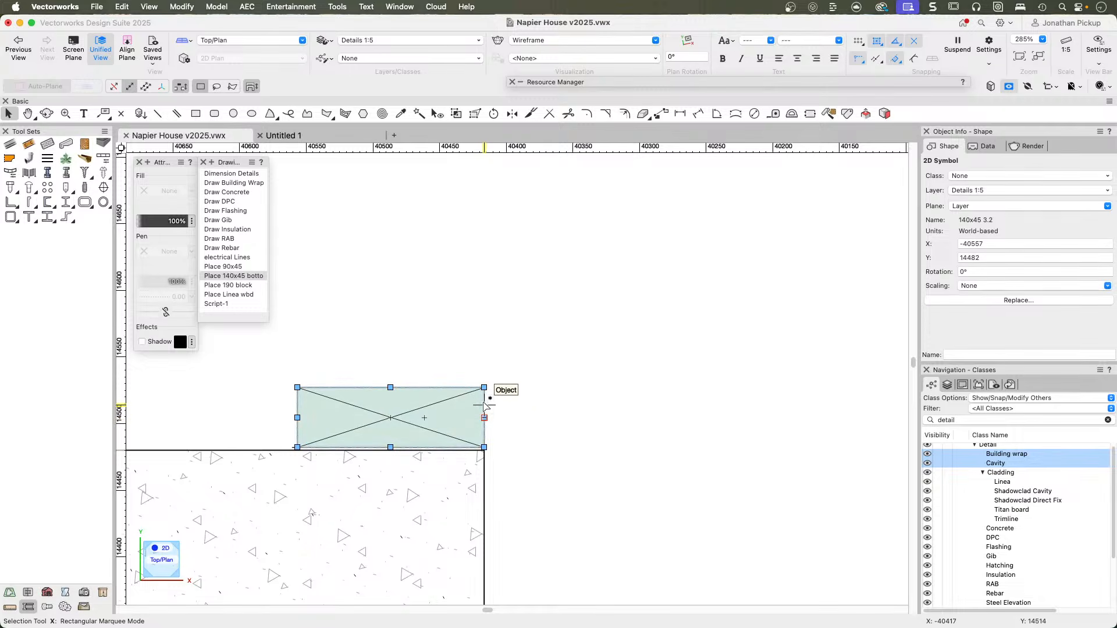
Pick the 90X45 symbol overlapped by the 140x45 bottom plate and delete it, keeping only the plate.
{"action": "left_click", "coordinate": [484, 406]}
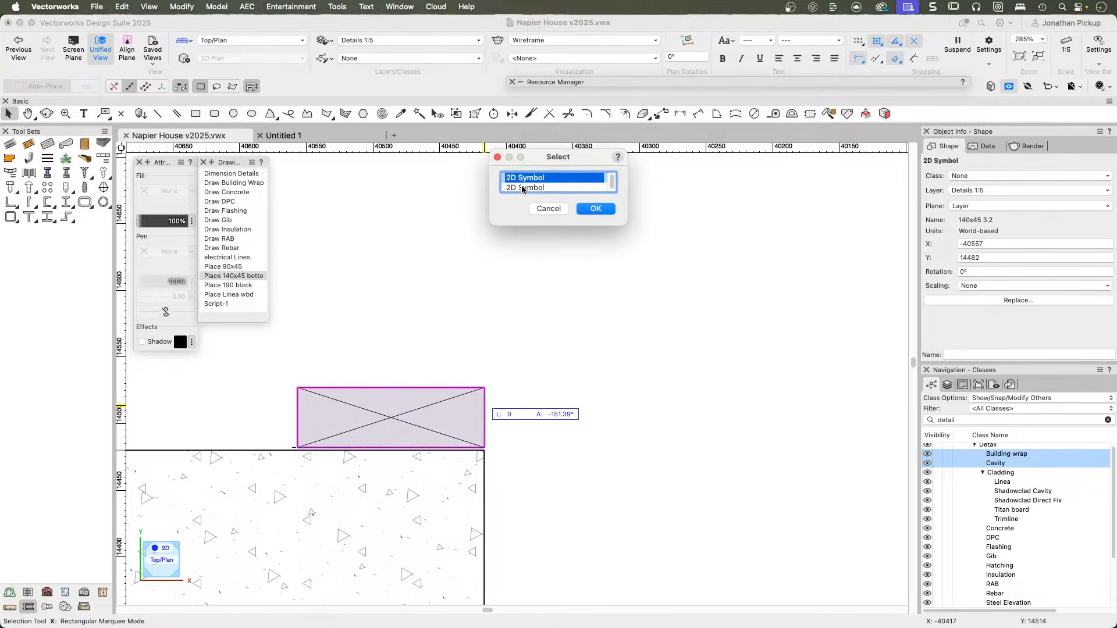
{"action": "left_click", "coordinate": [522, 187]}
{"action": "left_click", "coordinate": [597, 209]}
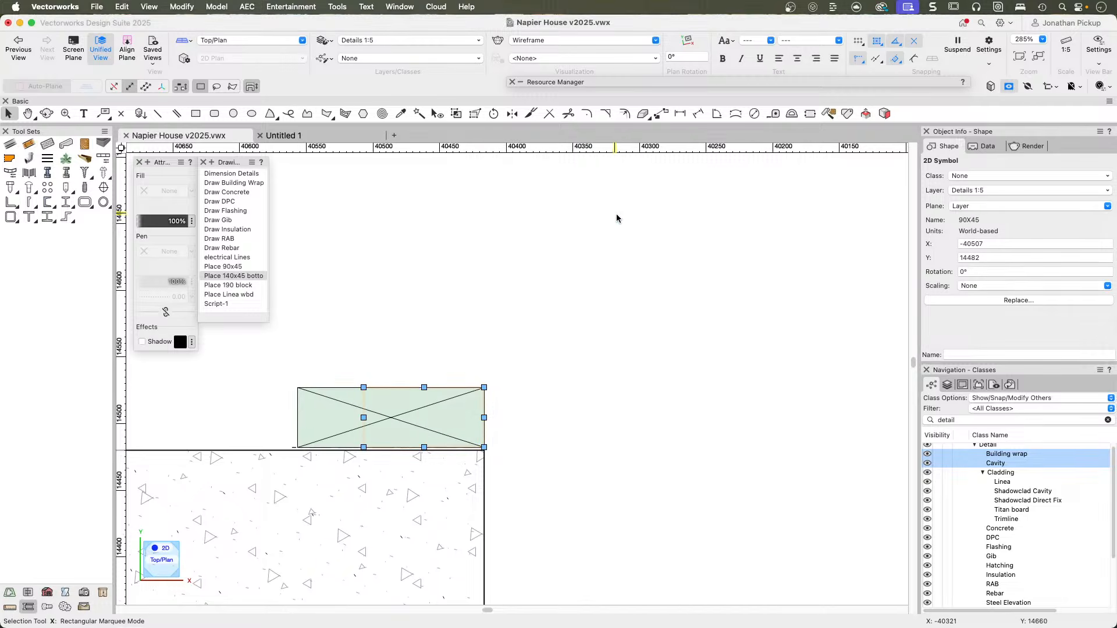
{"action": "left_click", "coordinate": [523, 365]}
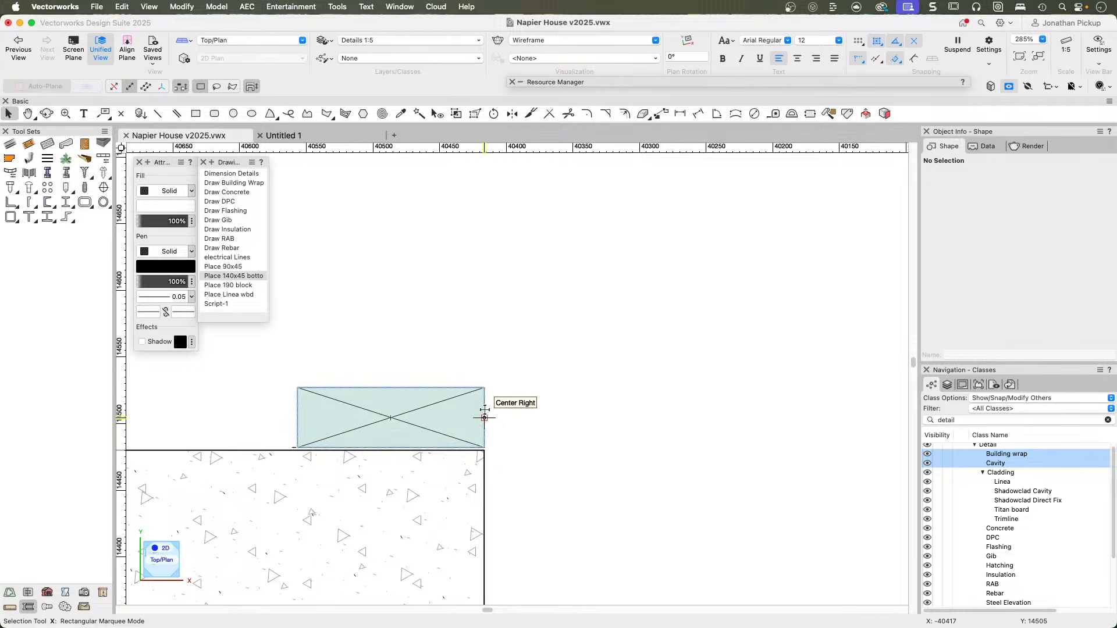
Use the Draw Insulation script to draw one vertical batt up from each top corner of the bottom plate, the outer one about 382 mm long.
{"action": "scroll", "coordinate": [483, 410], "scroll_direction": "down", "scroll_amount": 5}
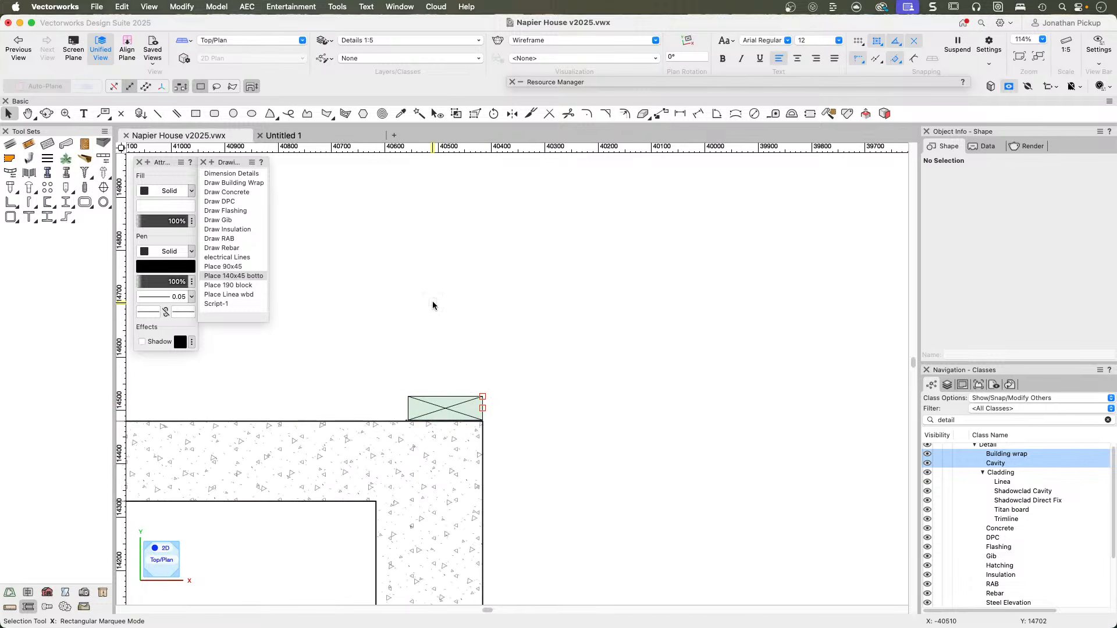
{"action": "double_click", "coordinate": [227, 229]}
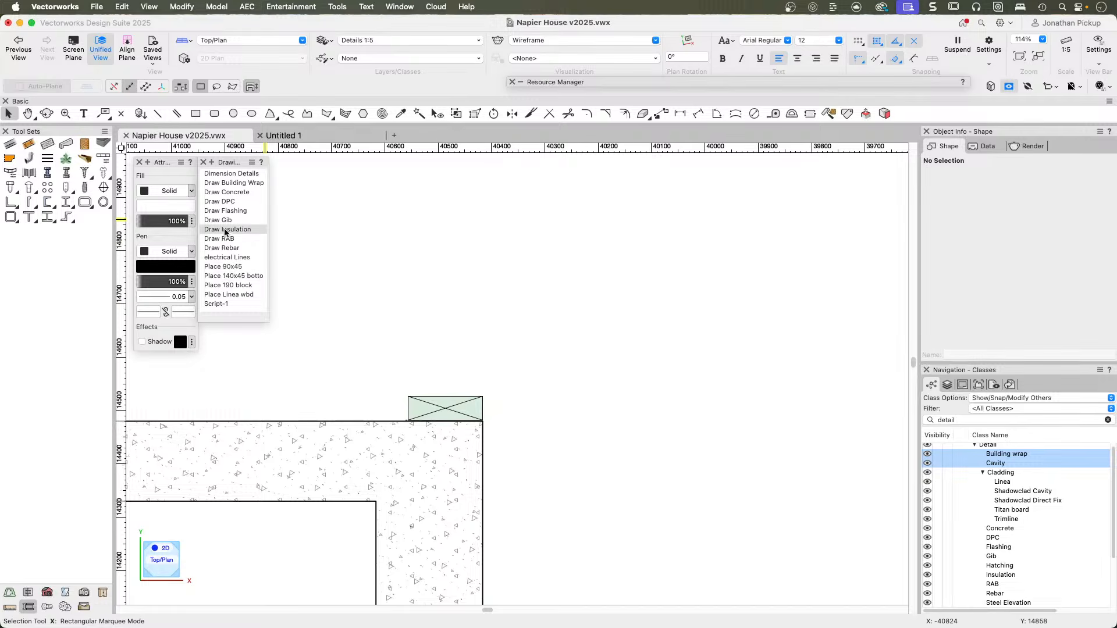
{"action": "left_click", "coordinate": [407, 397]}
{"action": "left_click", "coordinate": [408, 175]}
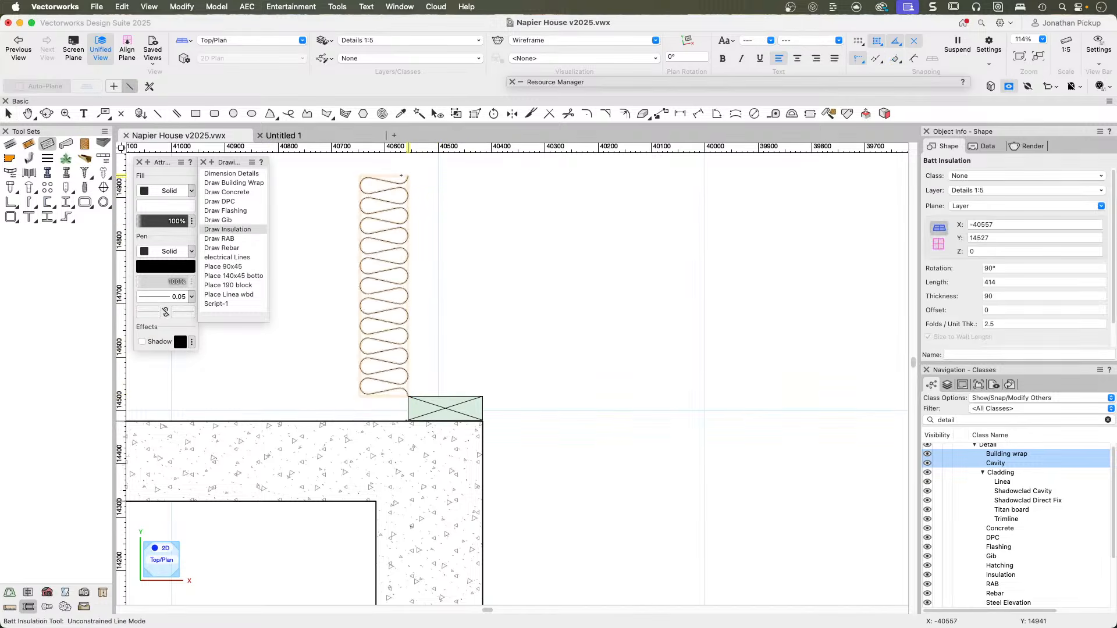
{"action": "left_click", "coordinate": [482, 396]}
{"action": "left_click", "coordinate": [482, 192]}
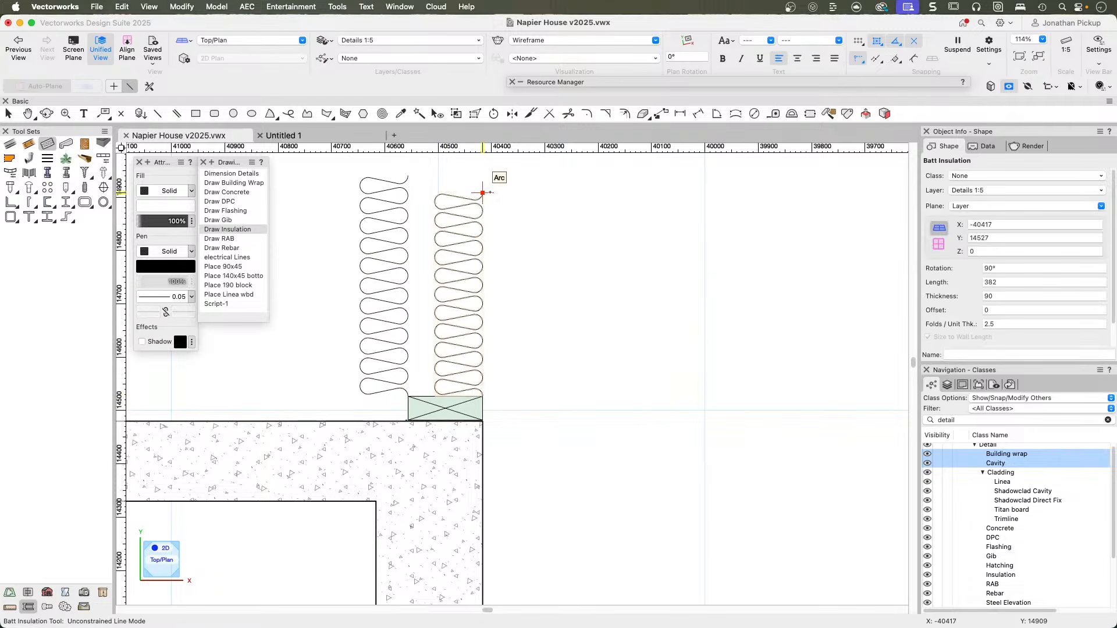
Delete the insulation batt drawn from the bottom plate's inner corner, outside the wall framing.
{"action": "key", "text": "x"}
{"action": "left_click", "coordinate": [405, 250]}
{"action": "key", "text": "Delete"}
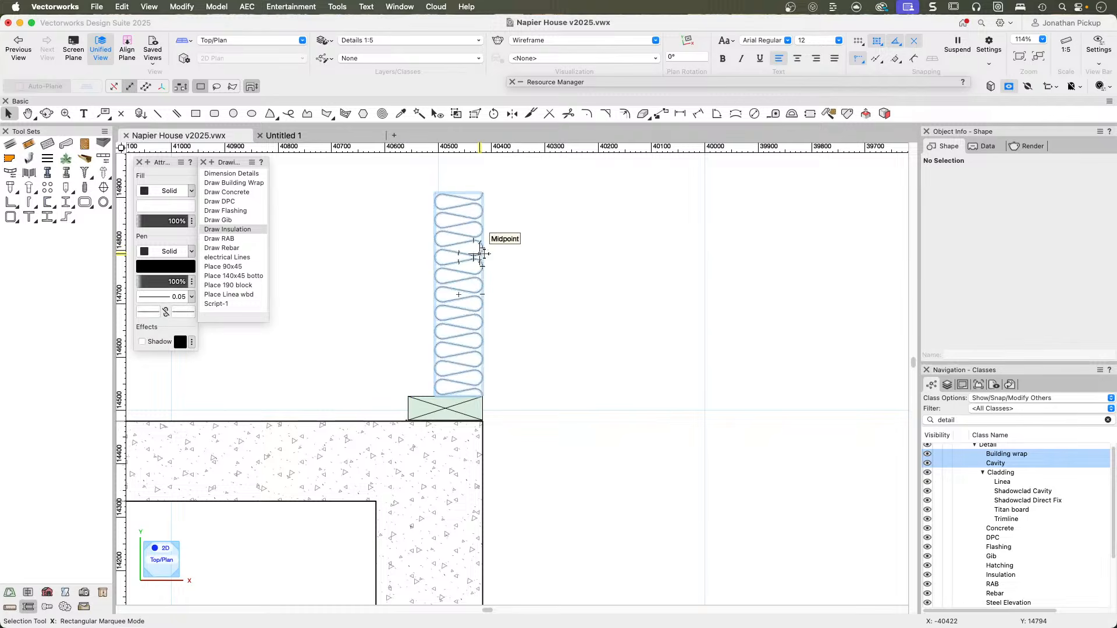
Assign the Detail-Insulation class to the remaining insulation batt above the bottom plate.
{"action": "left_click", "coordinate": [483, 250]}
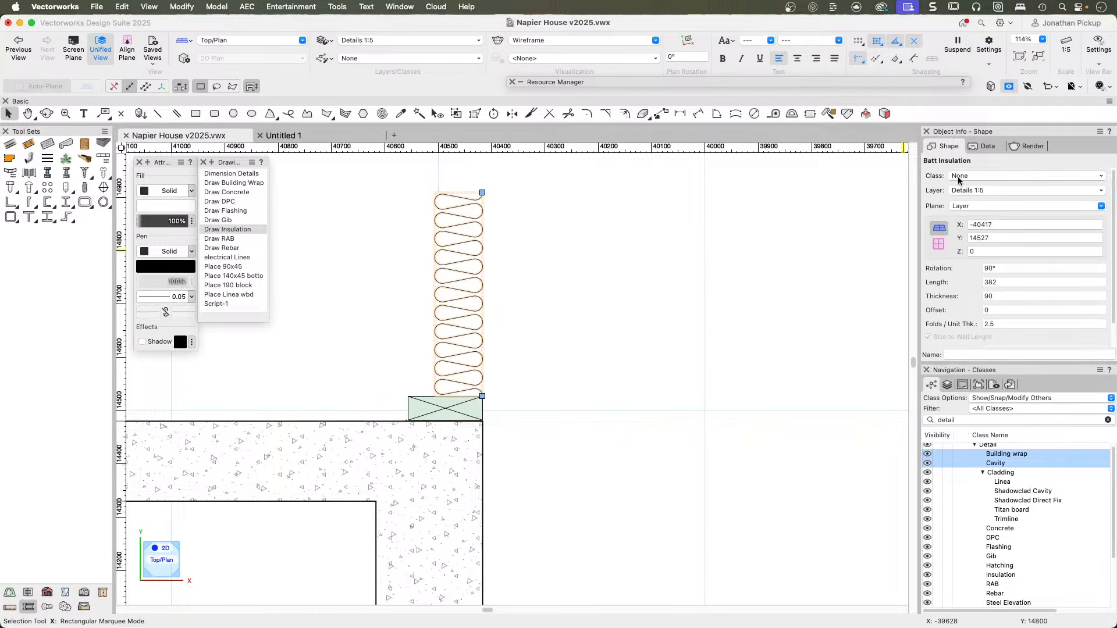
{"action": "key", "text": "Delete"}
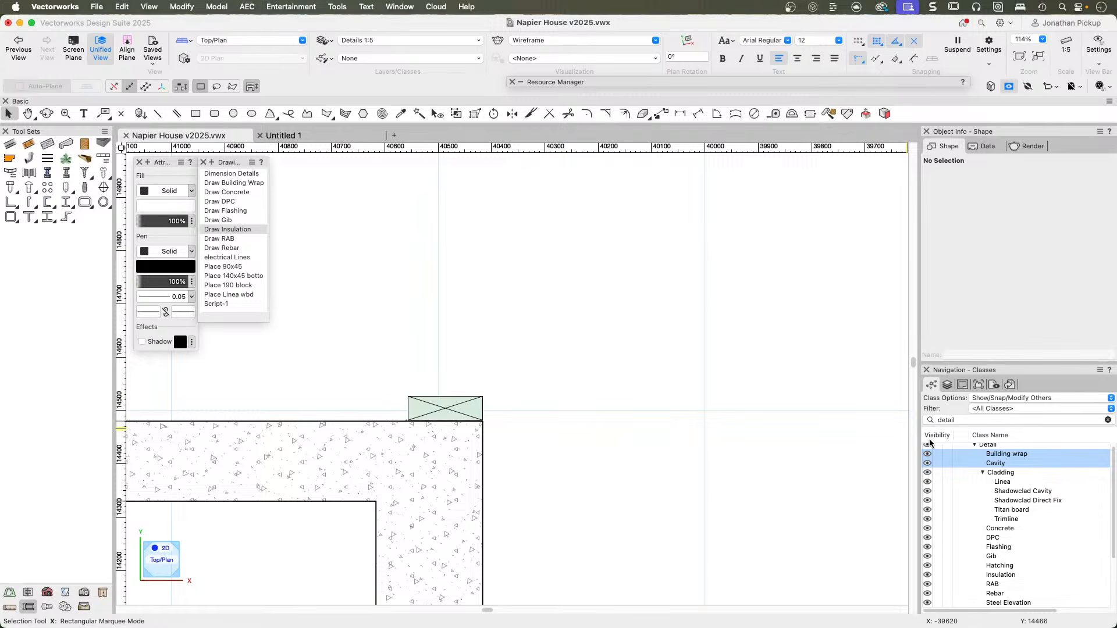
{"action": "key", "text": "super+z"}
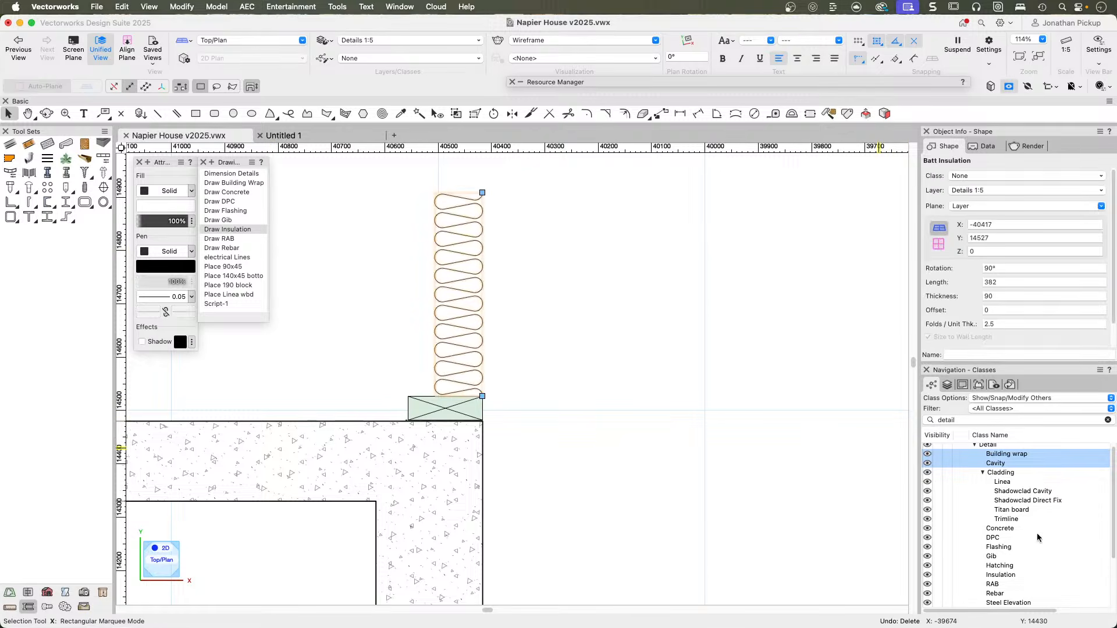
{"action": "right_click", "coordinate": [989, 576]}
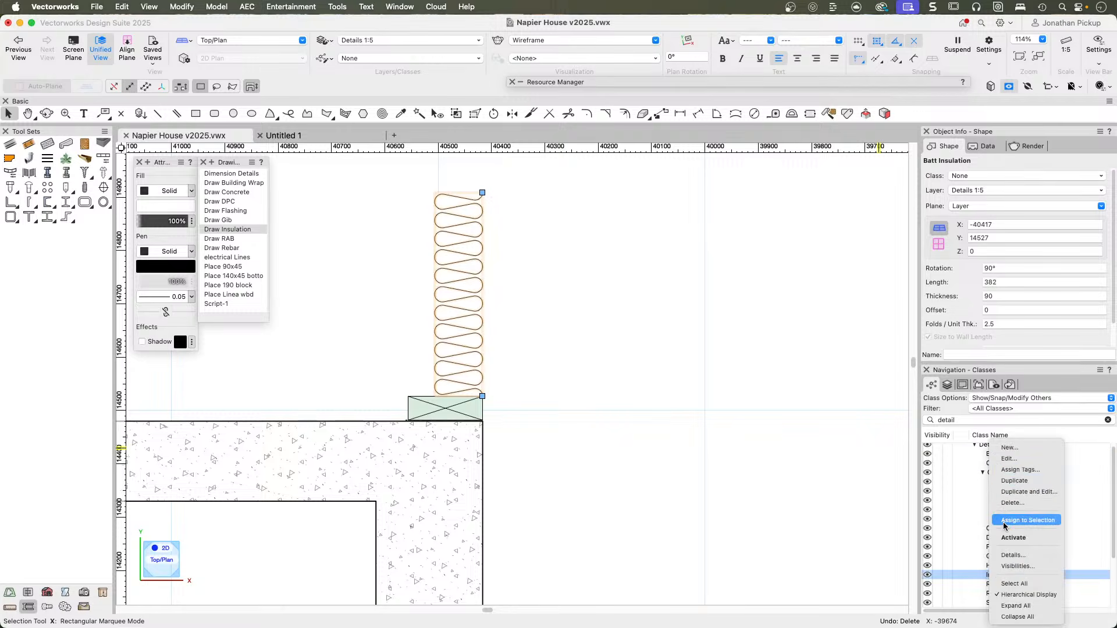
{"action": "left_click", "coordinate": [1004, 521]}
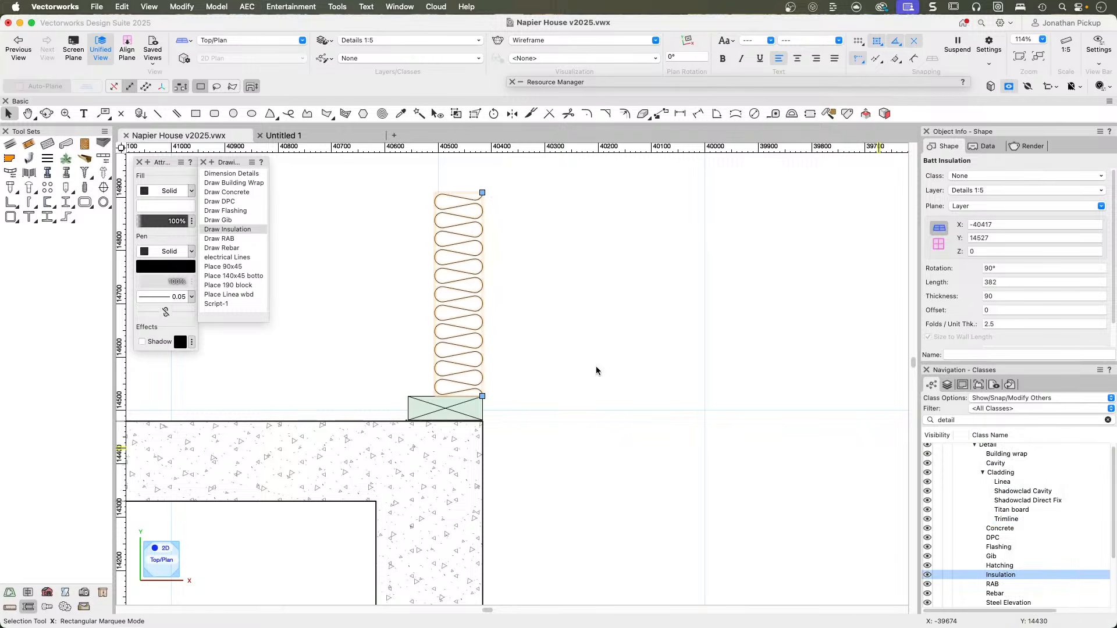
Draw a vertical line about 382 mm long from the bottom plate's inner top corner up to the insulation's top level.
{"action": "left_click", "coordinate": [487, 386]}
{"action": "key", "text": "2"}
{"action": "left_click", "coordinate": [408, 397]}
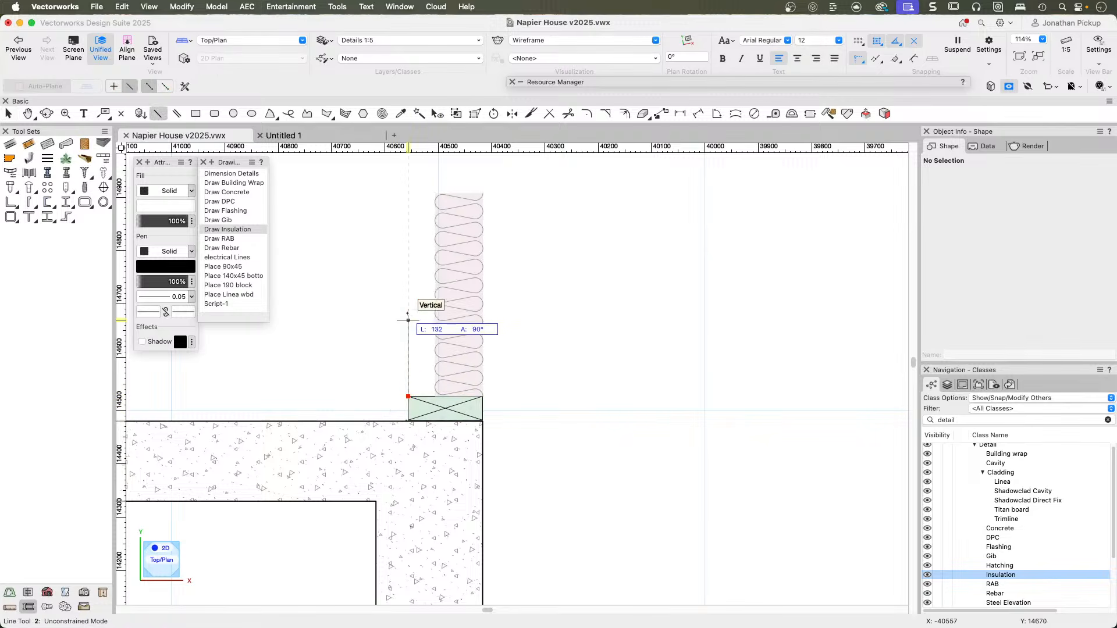
{"action": "left_click", "coordinate": [408, 192]}
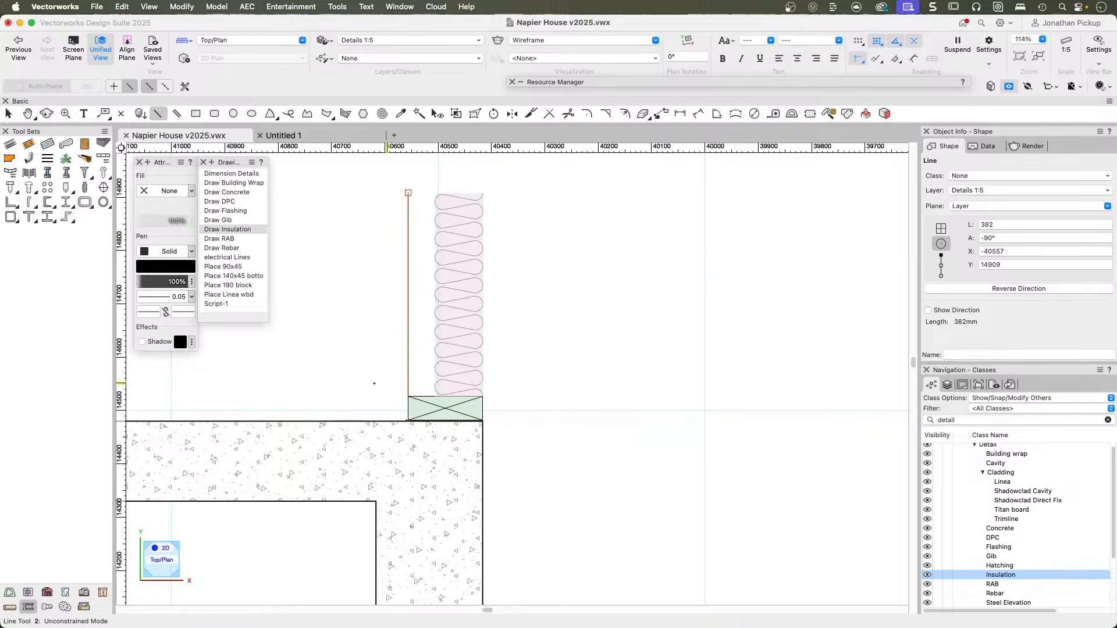
Run the Draw Gib script and draw a 12 mm thick lining along the framing's inner face, from the slab to the line's top.
{"action": "double_click", "coordinate": [215, 221]}
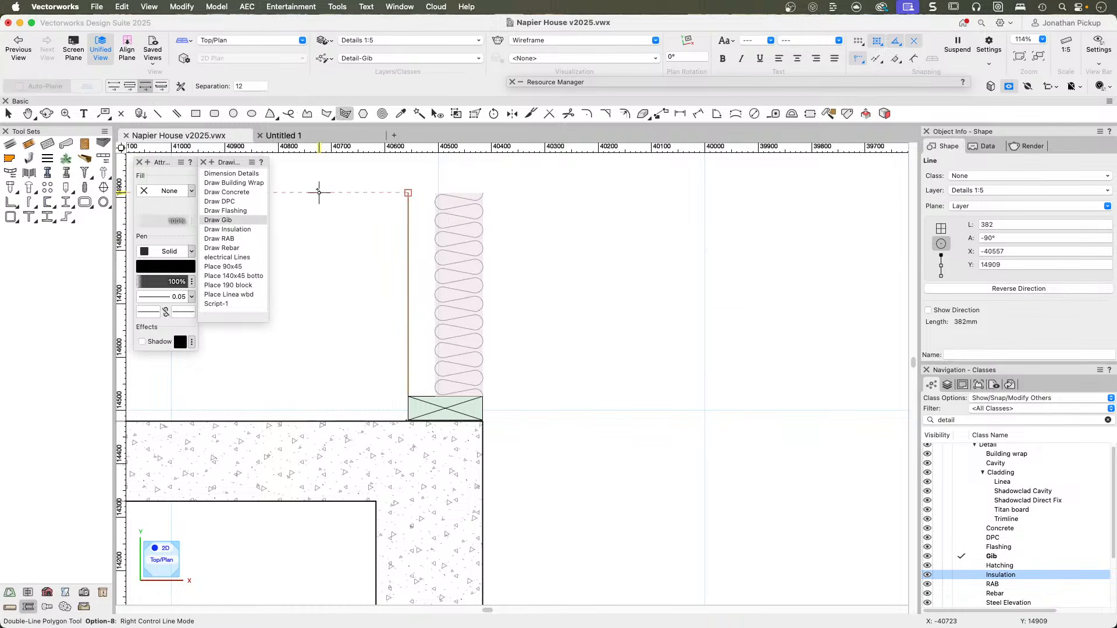
{"action": "left_click", "coordinate": [408, 420]}
{"action": "double_click", "coordinate": [408, 192]}
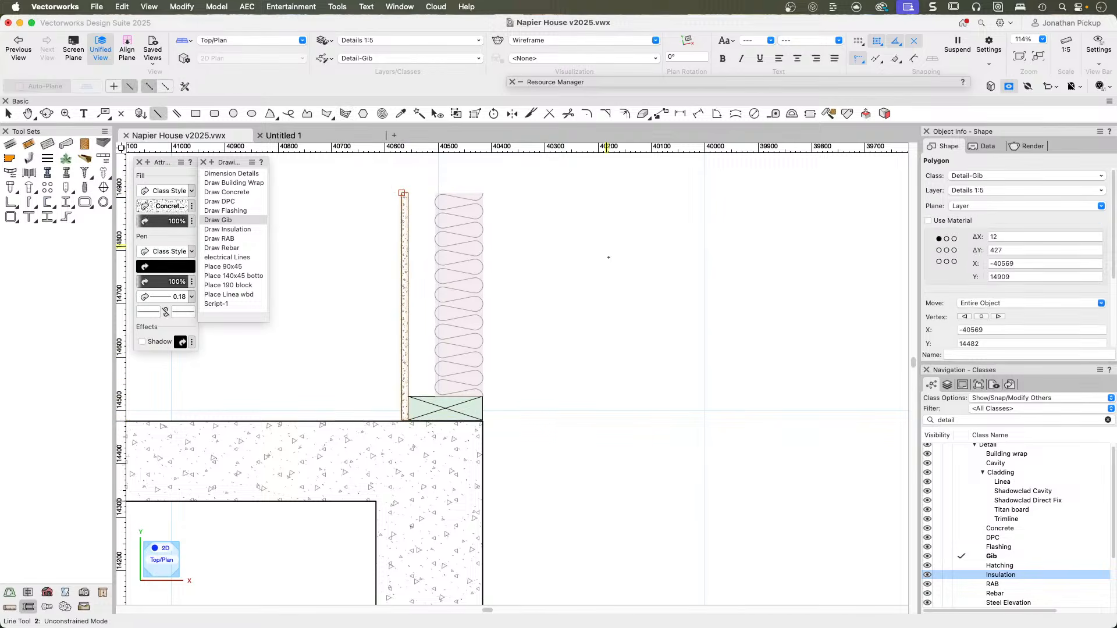
Run the Draw RAB script and draw a 5 mm thick board about 497 mm long down the framing's outer face, past the slab top.
{"action": "left_click", "coordinate": [216, 239]}
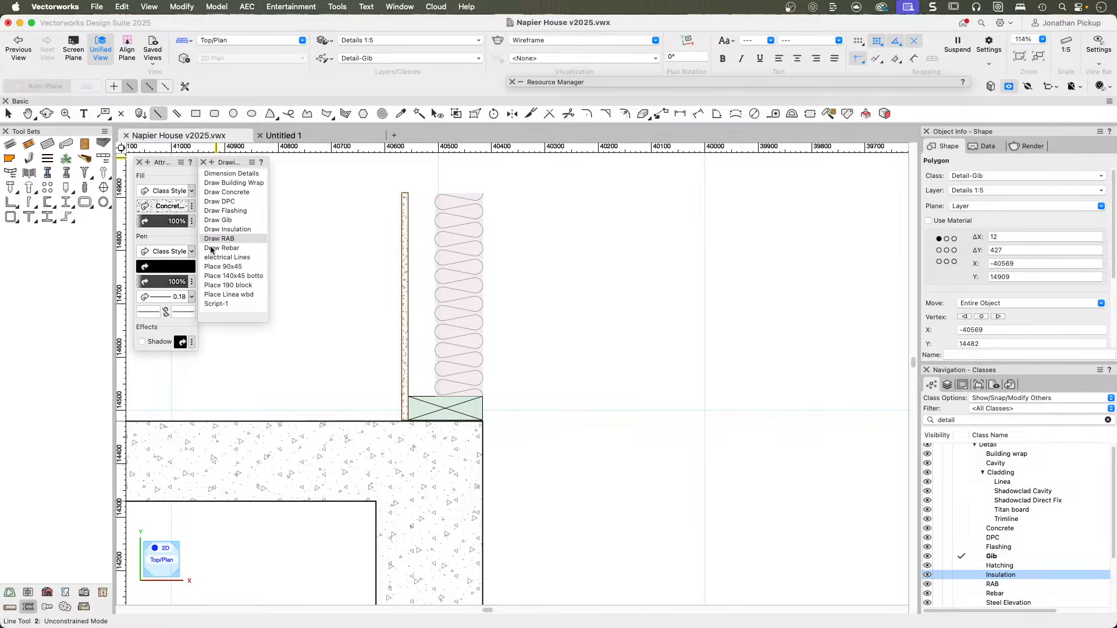
{"action": "double_click", "coordinate": [213, 240]}
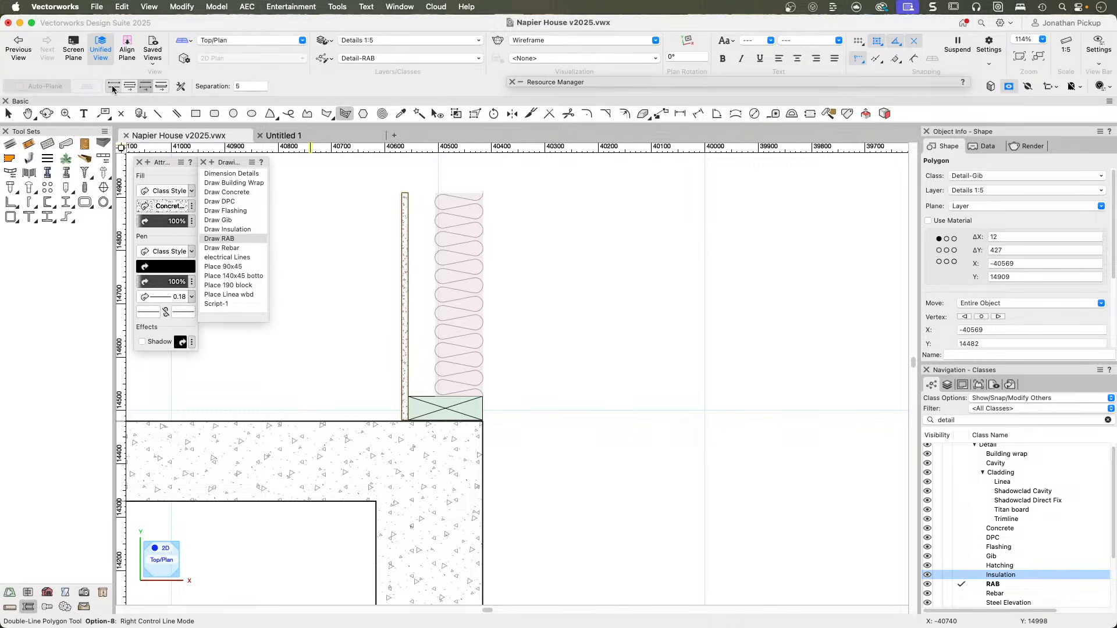
{"action": "left_click", "coordinate": [482, 193]}
{"action": "double_click", "coordinate": [487, 458]}
{"action": "key", "text": "2"}
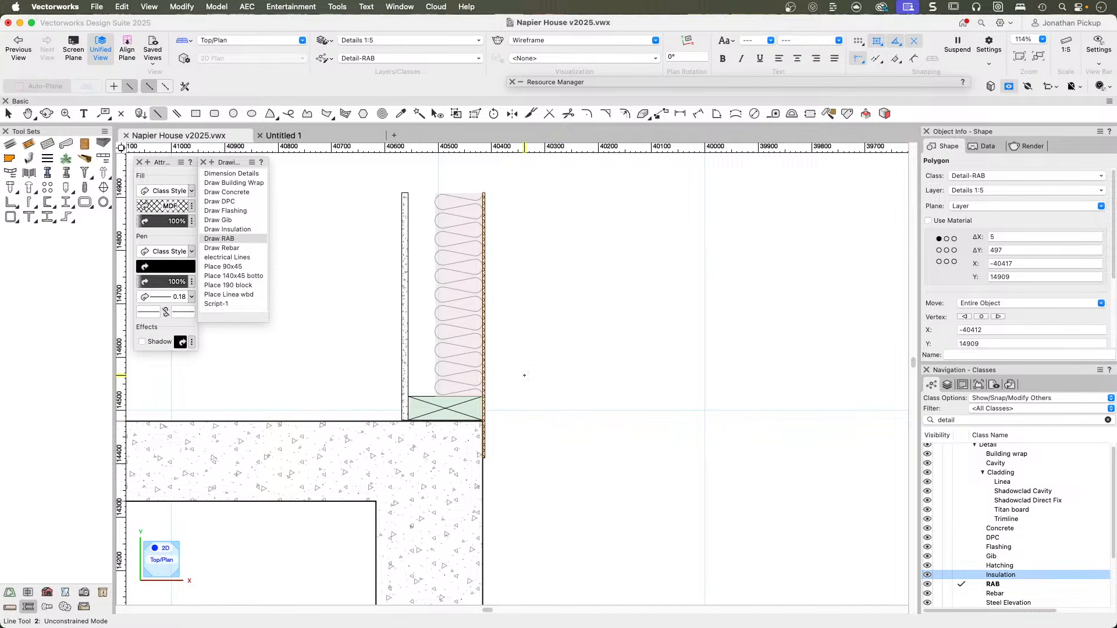
{"action": "key", "text": "x"}
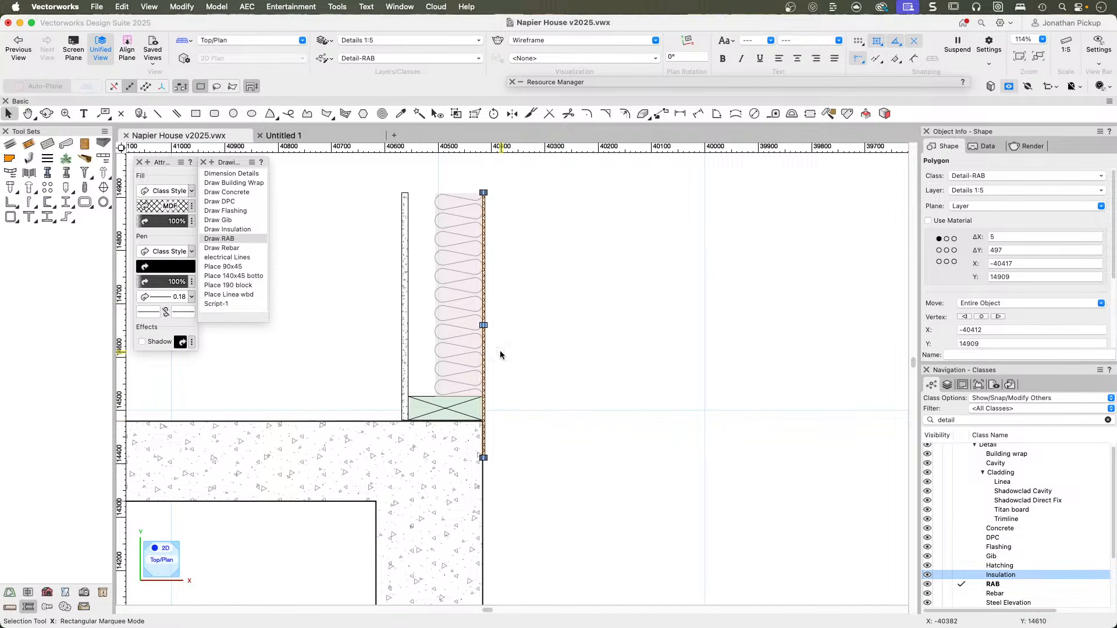
{"action": "left_click", "coordinate": [473, 241]}
{"action": "left_click", "coordinate": [664, 308]}
Run the Draw Concrete script and start an outline with a 350 mm horizontal top edge in the empty area beside the foundation.
{"action": "scroll", "coordinate": [639, 331], "scroll_direction": "down", "scroll_amount": 3}
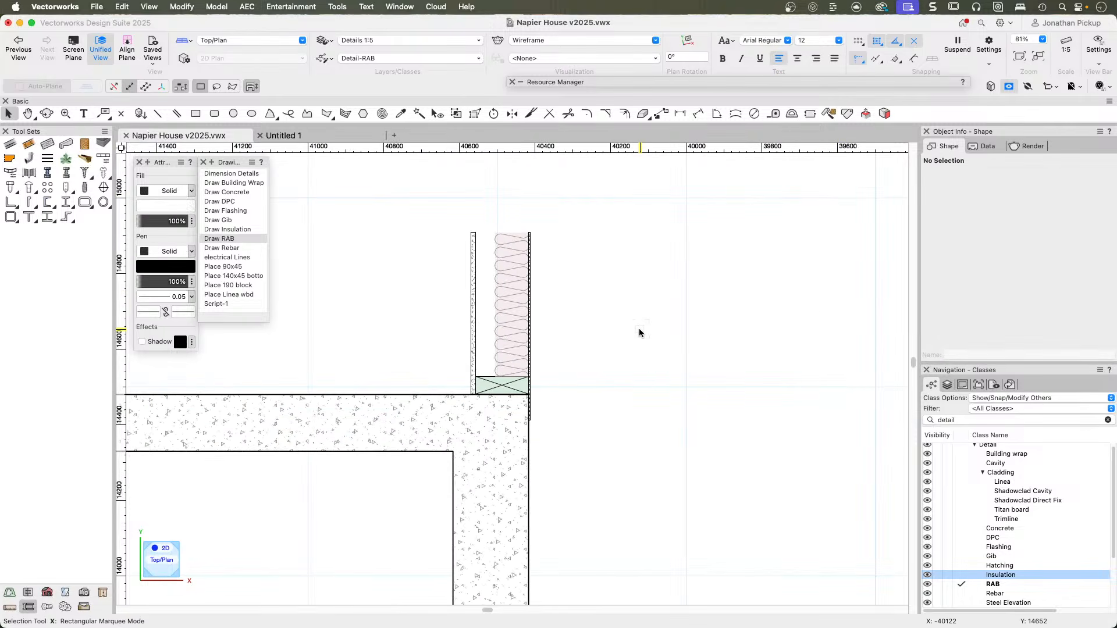
{"action": "scroll", "coordinate": [634, 330], "scroll_direction": "down", "scroll_amount": 3}
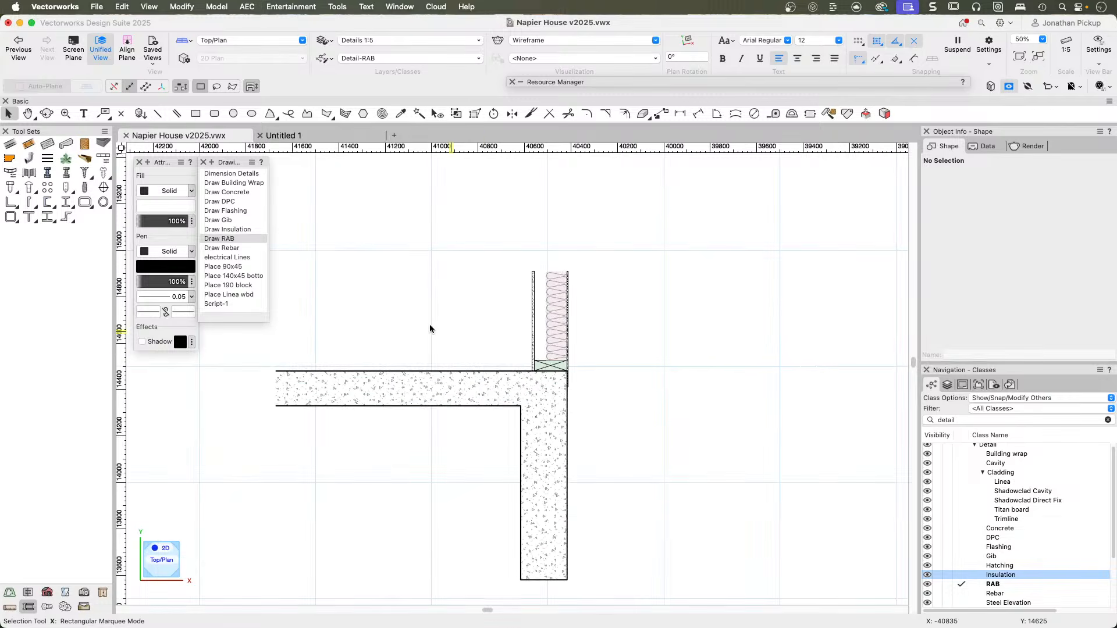
{"action": "left_click", "coordinate": [234, 284]}
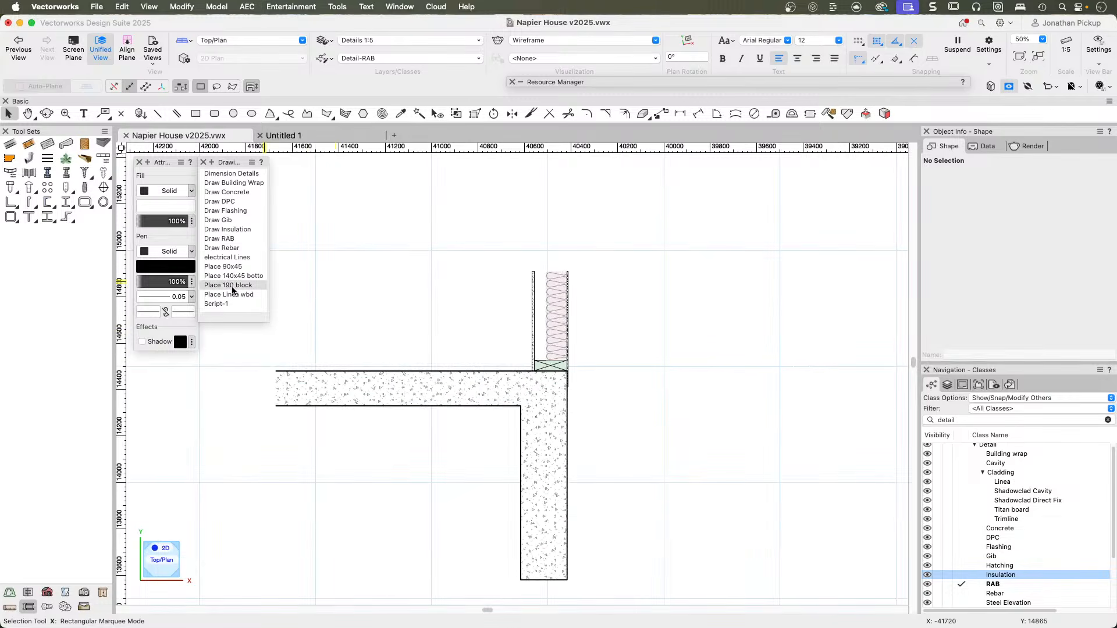
{"action": "key", "text": "h"}
{"action": "left_click_drag", "start_coordinate": [424, 435], "coordinate": [120, 272]}
{"action": "key", "text": "x"}
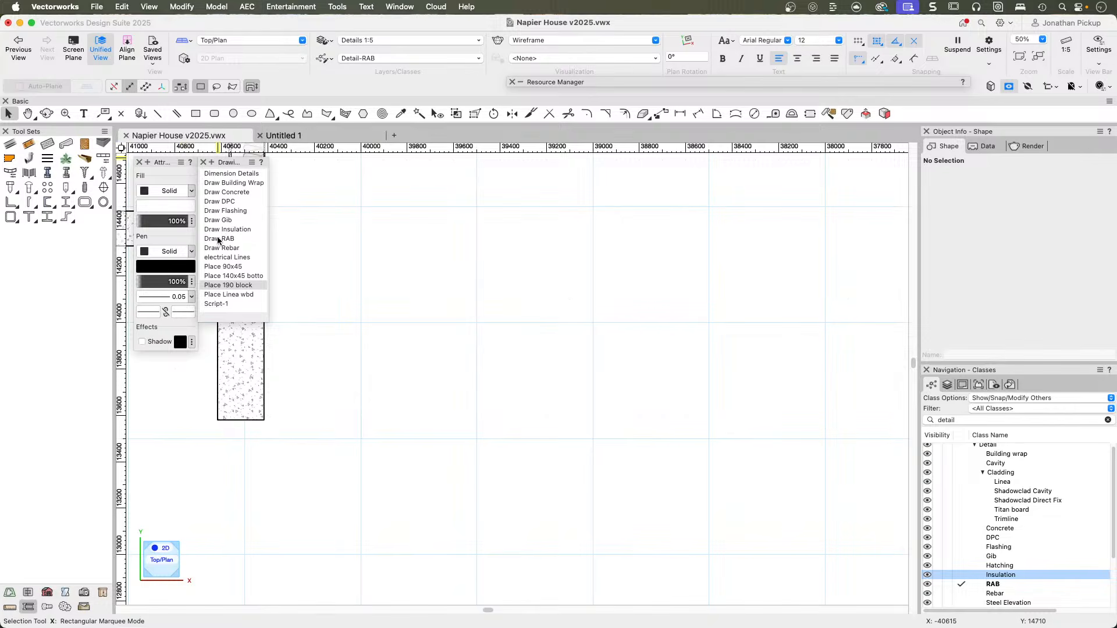
{"action": "left_click", "coordinate": [225, 194]}
{"action": "double_click", "coordinate": [227, 193]}
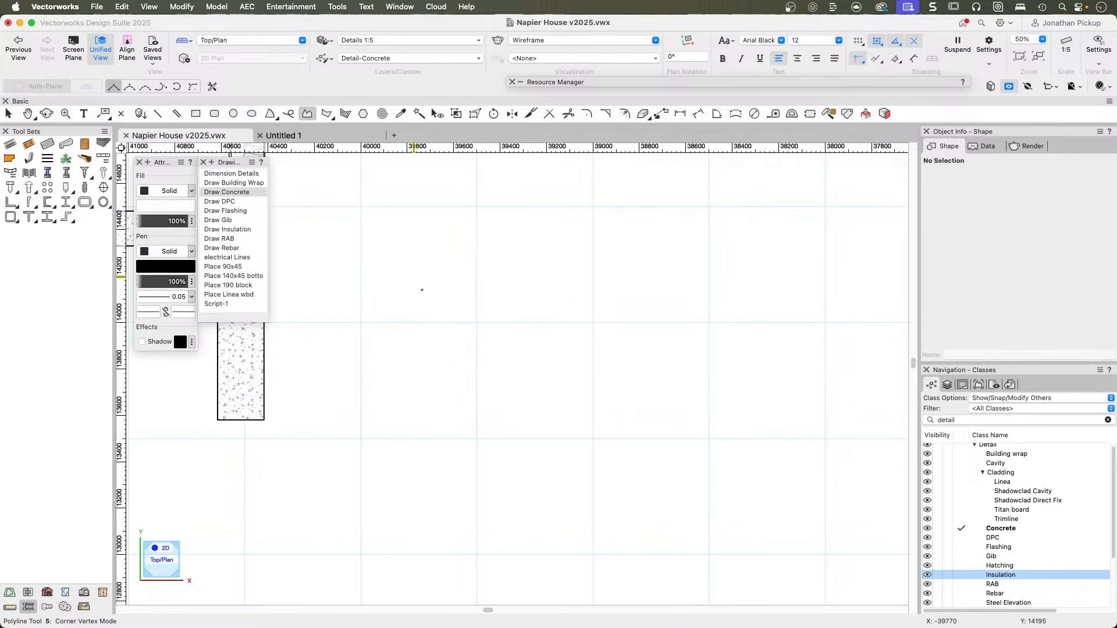
{"action": "left_click", "coordinate": [467, 398]}
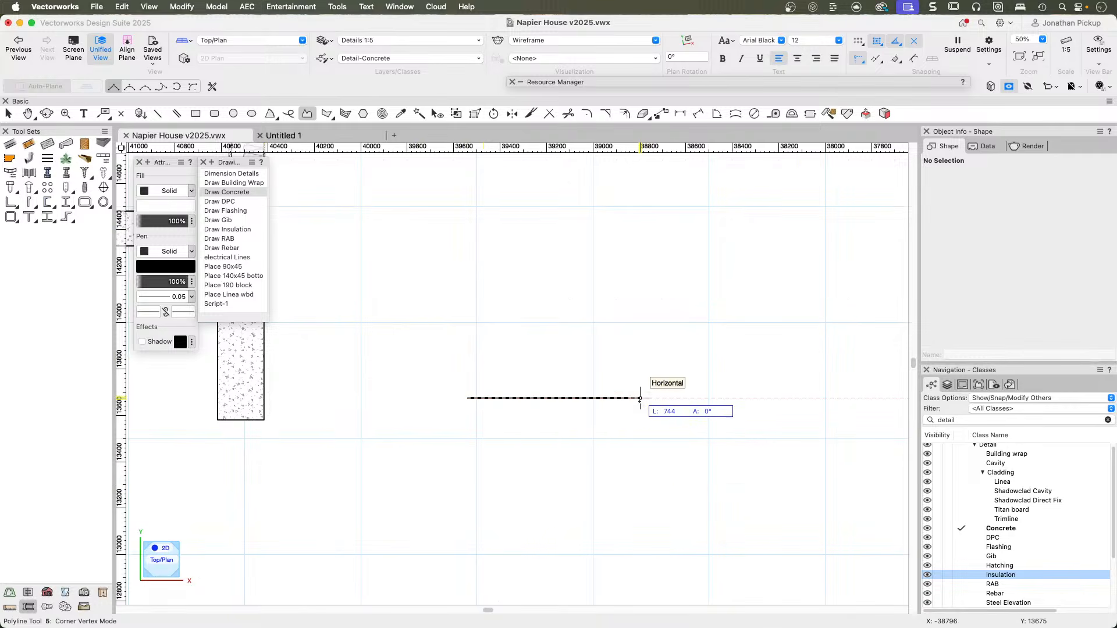
{"action": "key", "text": "Tab"}
{"action": "type", "text": "350"}
{"action": "key", "text": "Tab"}
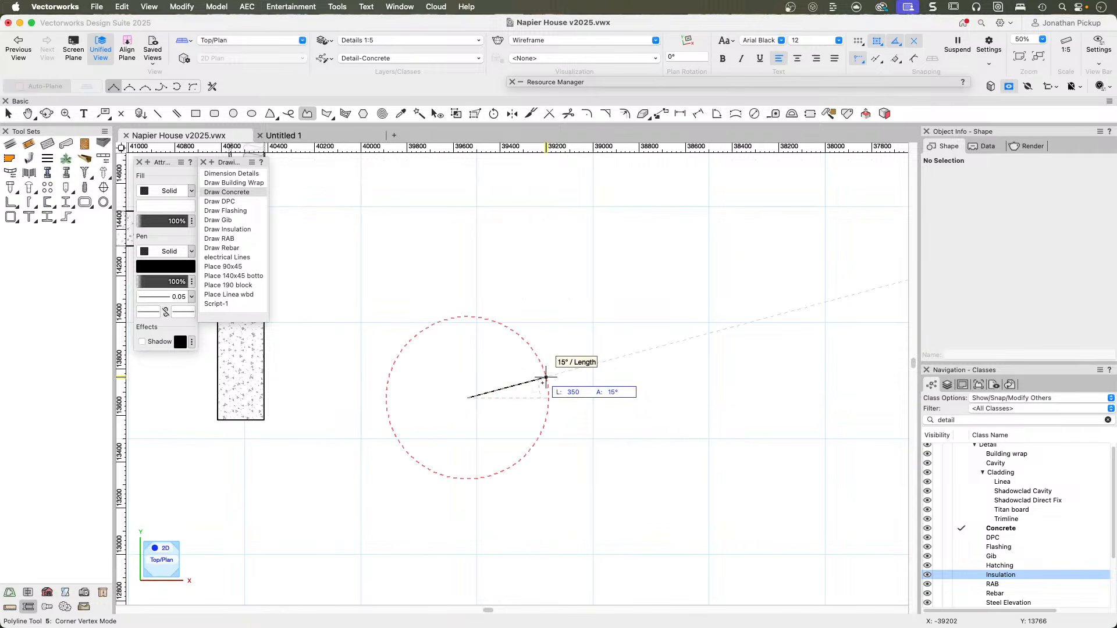
{"action": "left_click", "coordinate": [549, 398]}
Complete the concrete outline as a rectangle with a 250 mm vertical side and a 350 mm bottom edge.
{"action": "key", "text": "Tab"}
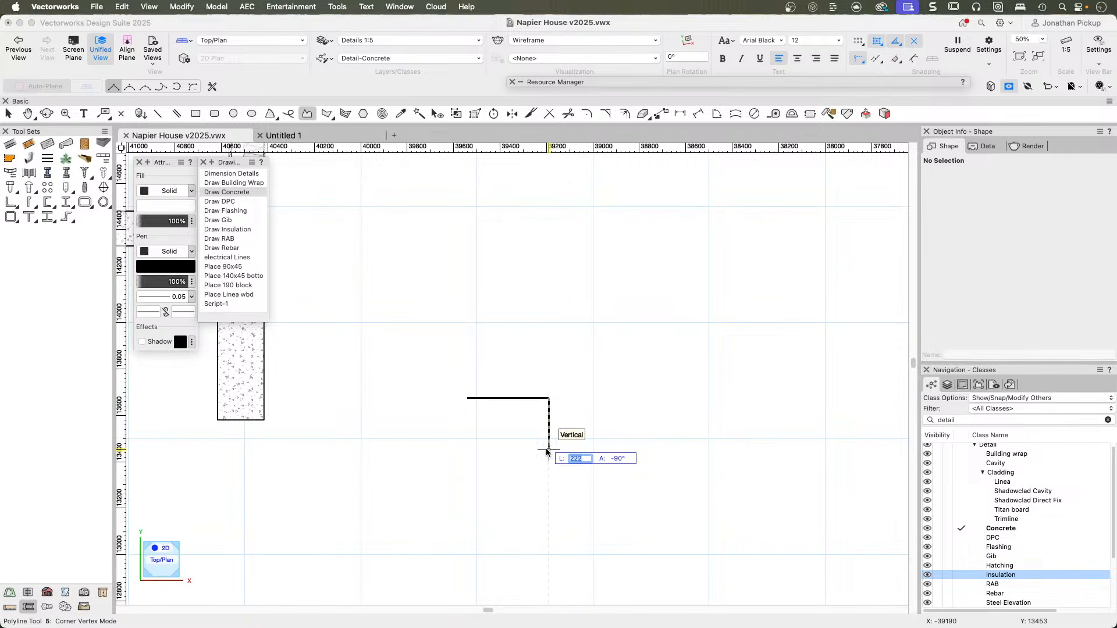
{"action": "type", "text": "250"}
{"action": "key", "text": "Tab"}
{"action": "left_click", "coordinate": [549, 455]}
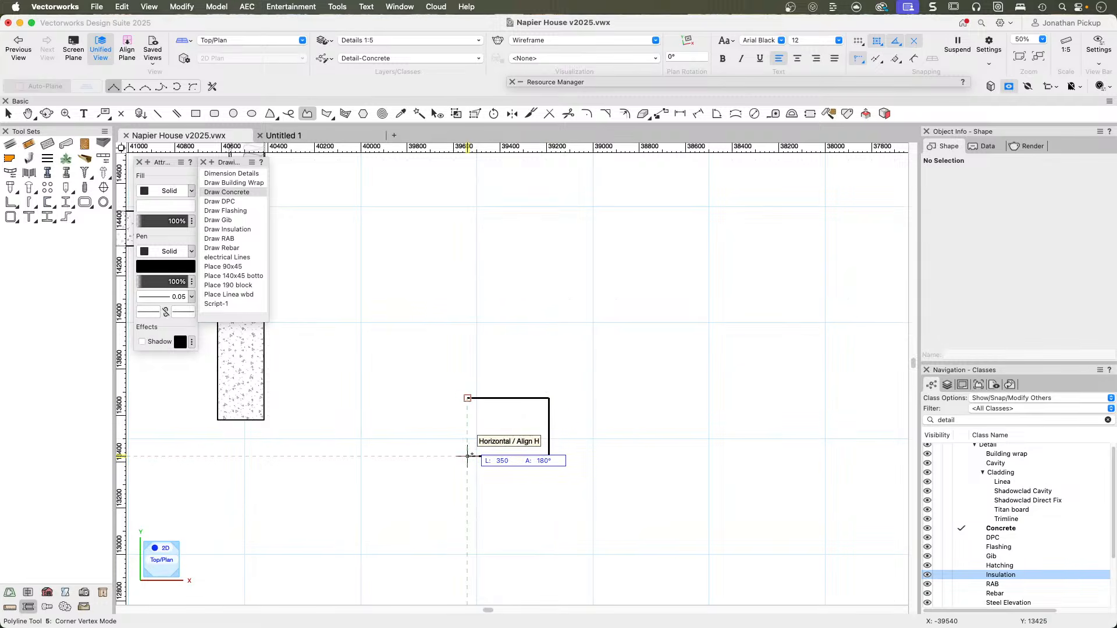
{"action": "double_click", "coordinate": [468, 455]}
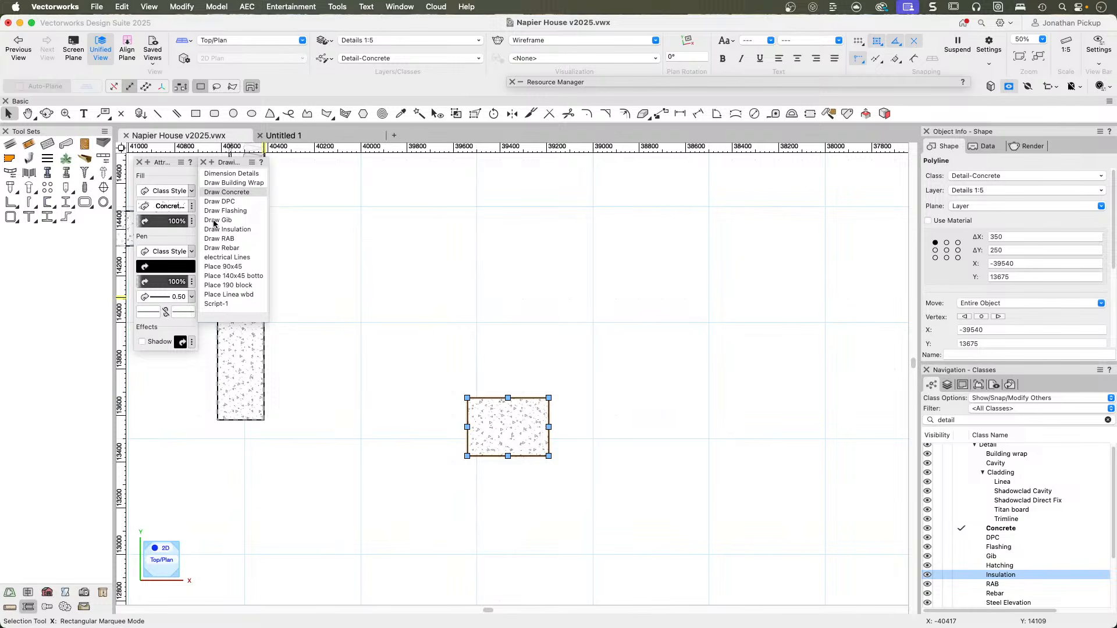
Run the Place 190 block script and place a block centred on the midpoint of the concrete footing's top edge.
{"action": "double_click", "coordinate": [228, 285]}
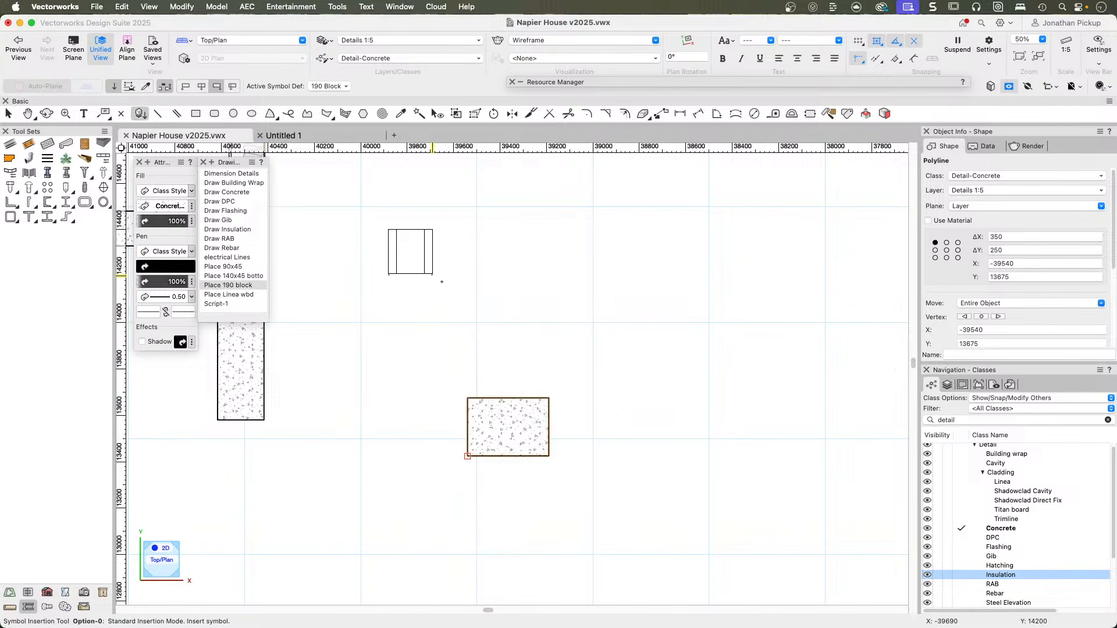
{"action": "scroll", "coordinate": [529, 387], "scroll_direction": "up", "scroll_amount": 3}
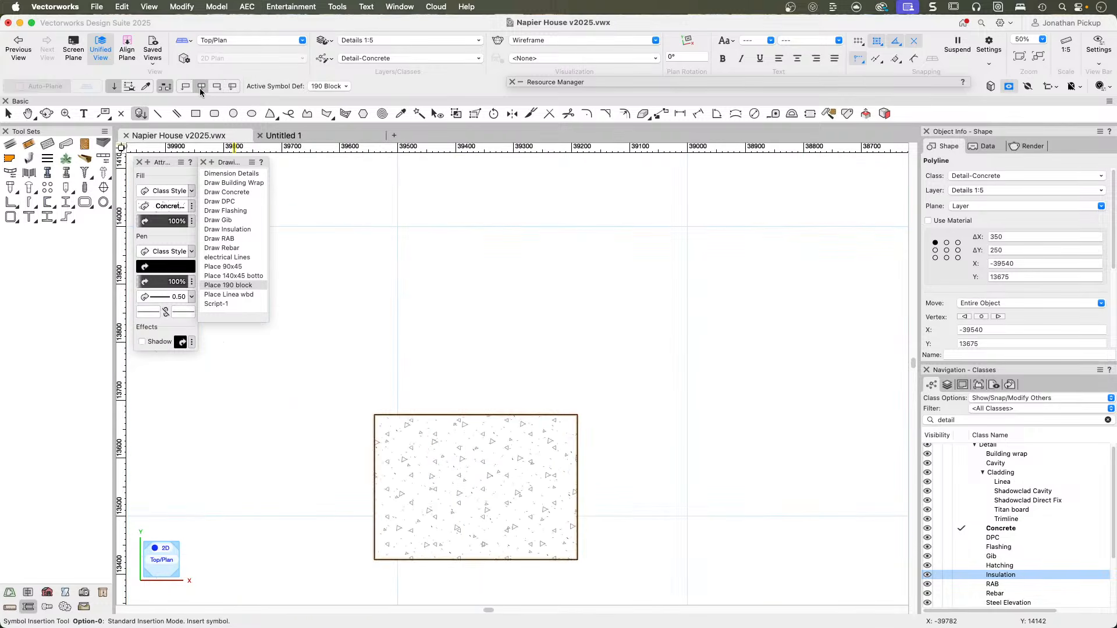
{"action": "left_click", "coordinate": [475, 415]}
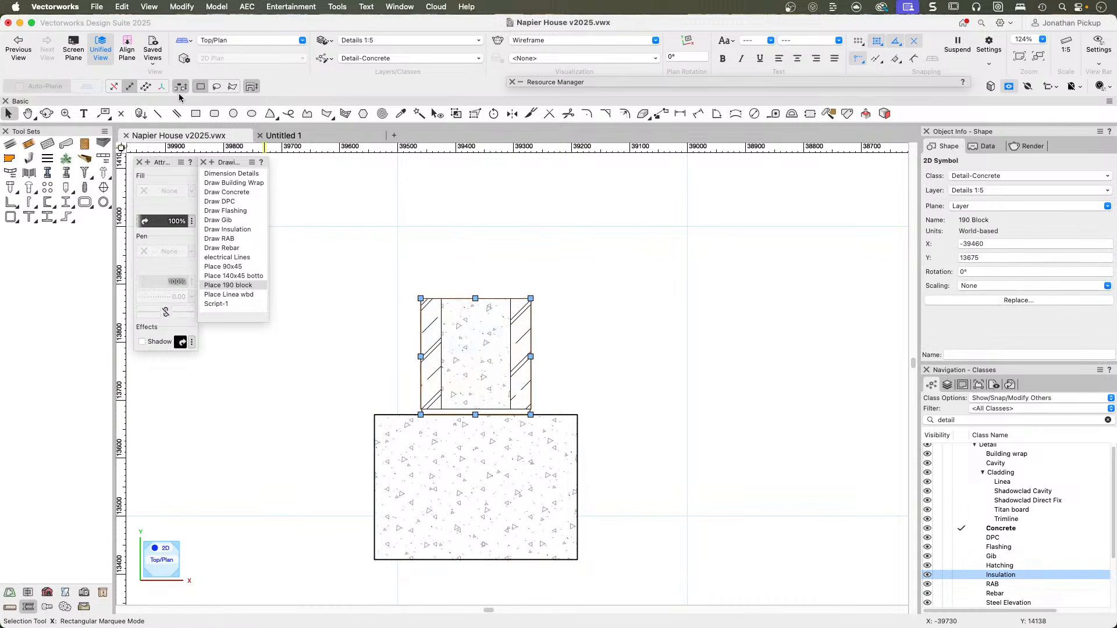
Run the Place 190 block script and stack a second block directly on the first, aligned with its upper corner.
{"action": "double_click", "coordinate": [221, 285]}
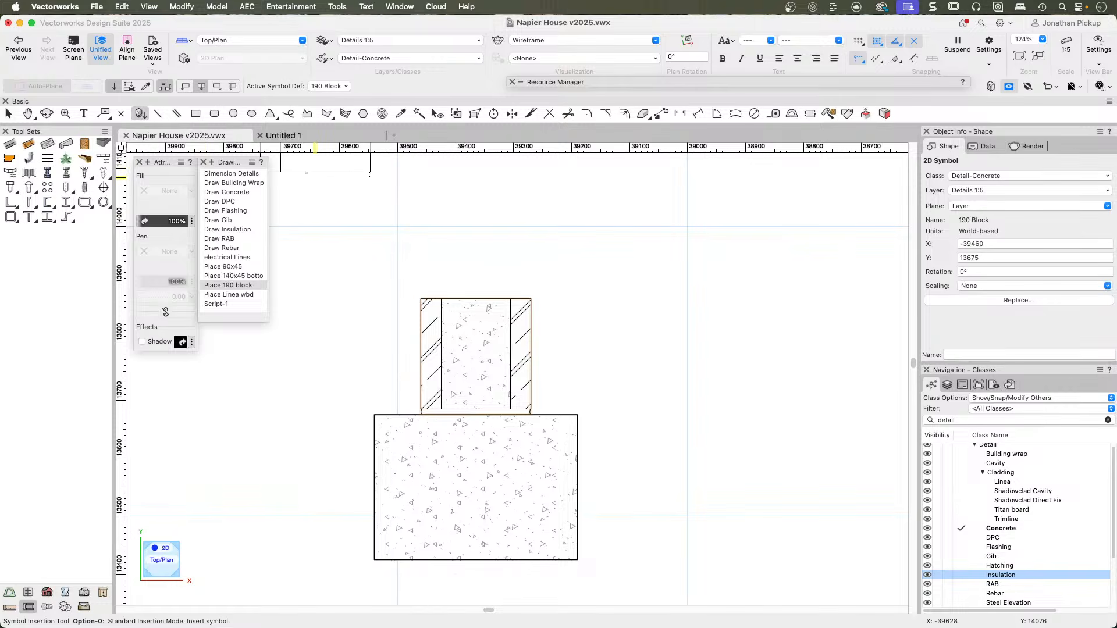
{"action": "double_click", "coordinate": [421, 298]}
{"action": "key", "text": "x"}
{"action": "mouse_move", "coordinate": [431, 238]}
{"action": "middle_mouse_down"}
{"action": "mouse_move", "coordinate": [425, 450]}
{"action": "mouse_move", "coordinate": [439, 429]}
{"action": "mouse_move", "coordinate": [413, 366]}
{"action": "middle_mouse_up"}
{"action": "key", "text": "x"}
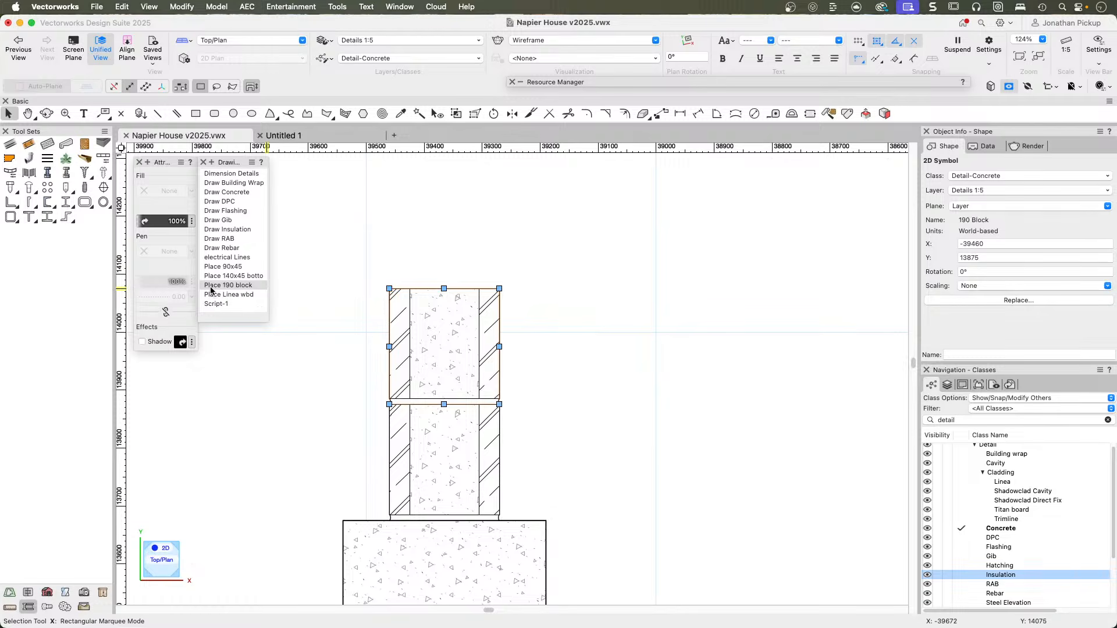
Place a separate 190 block in the empty area beside the stack, with its base level with the stack's top.
{"action": "double_click", "coordinate": [212, 290]}
{"action": "left_click", "coordinate": [527, 285]}
{"action": "left_click", "coordinate": [549, 351]}
{"action": "scroll", "coordinate": [550, 298], "scroll_direction": "up", "scroll_amount": 6}
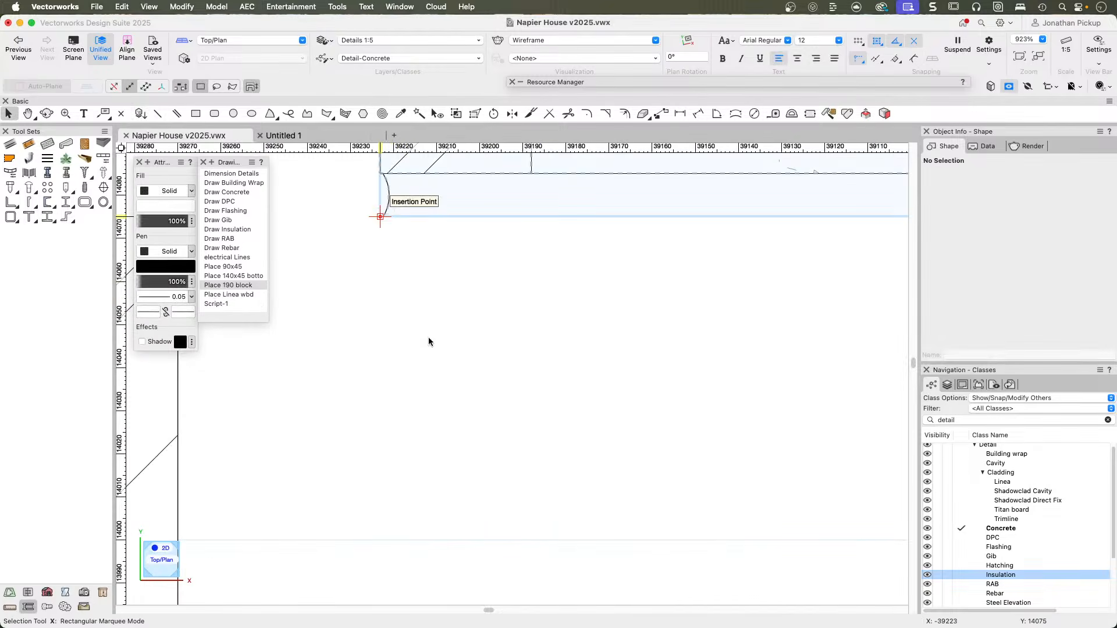
{"action": "middle_click_drag", "start_coordinate": [427, 336], "coordinate": [429, 337]}
Edit the 2D components of the separate 190 block's symbol and place a 2D locus at the origin.
{"action": "right_click", "coordinate": [407, 170]}
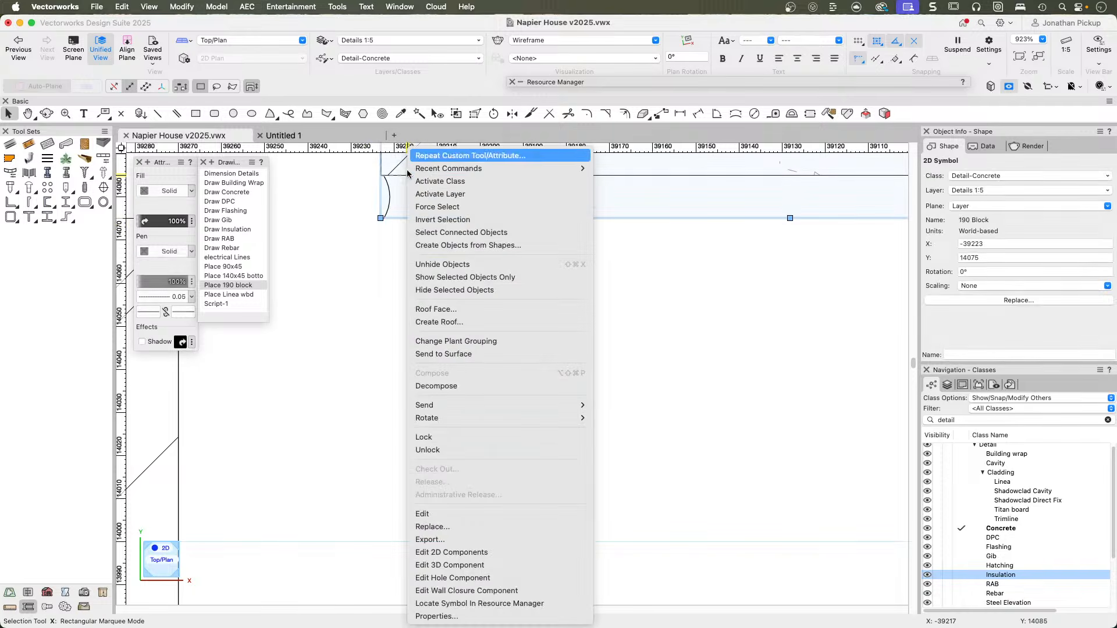
{"action": "left_click", "coordinate": [454, 552]}
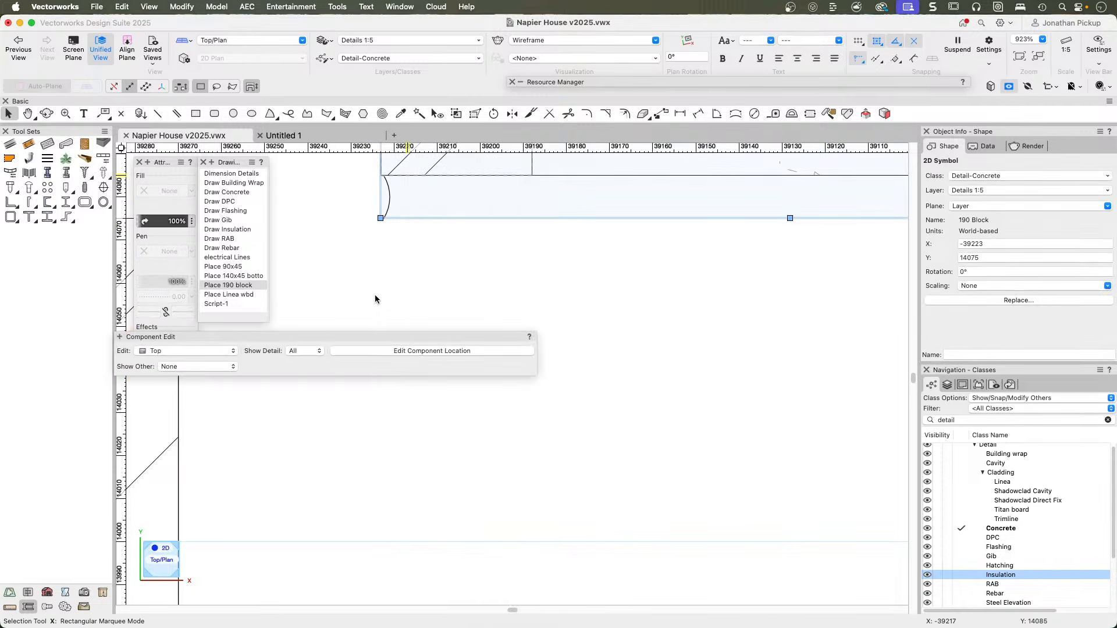
{"action": "scroll", "coordinate": [373, 259], "scroll_direction": "up", "scroll_amount": 10}
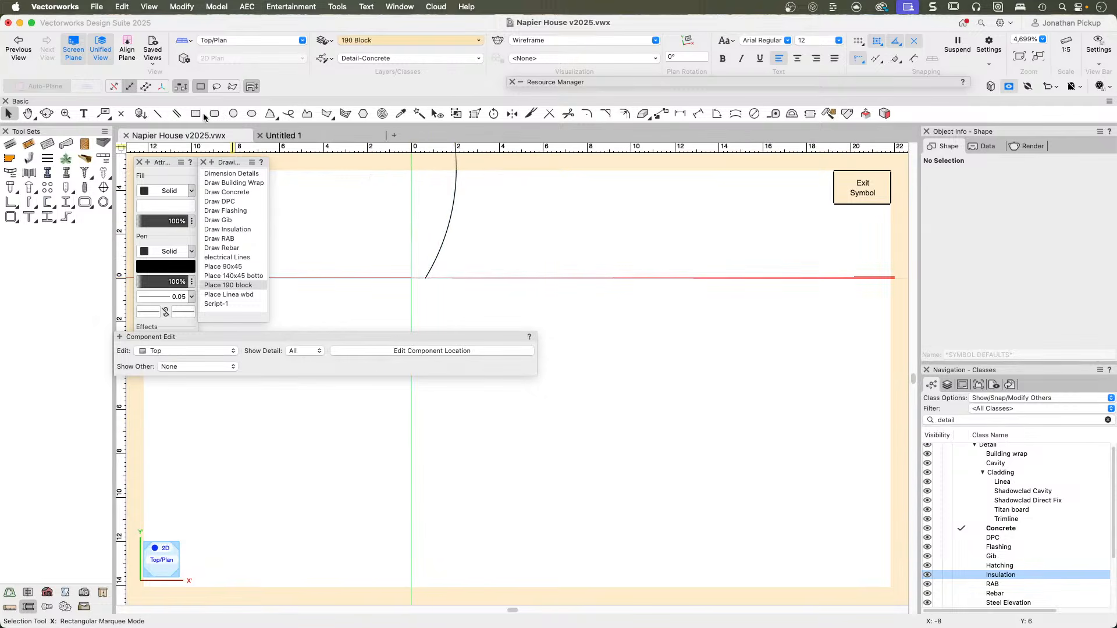
{"action": "left_click", "coordinate": [121, 114]}
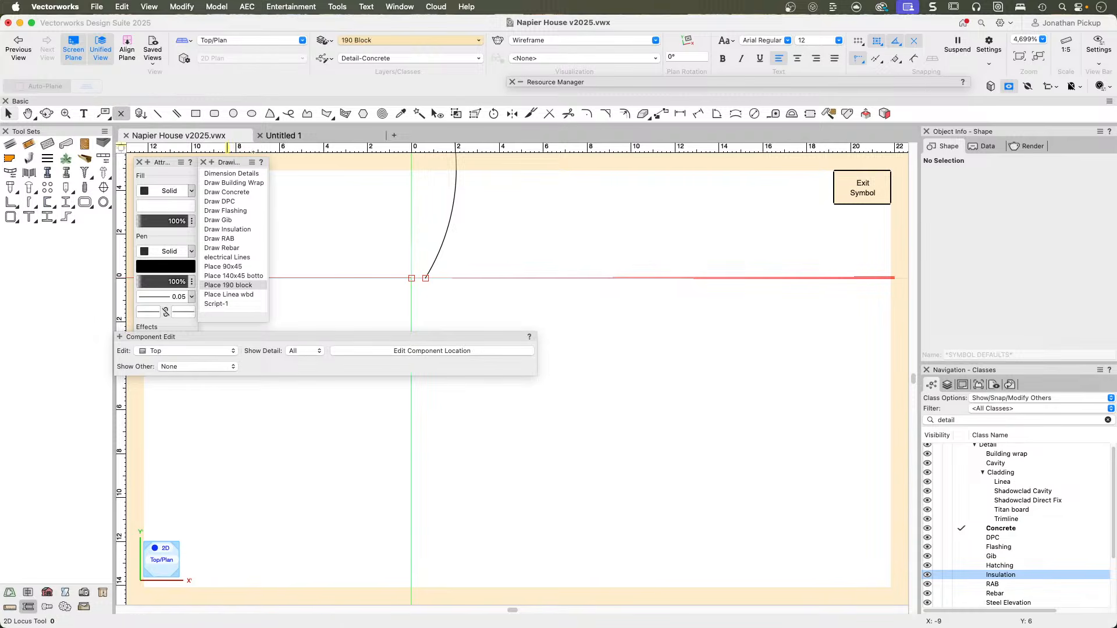
{"action": "left_click", "coordinate": [411, 278]}
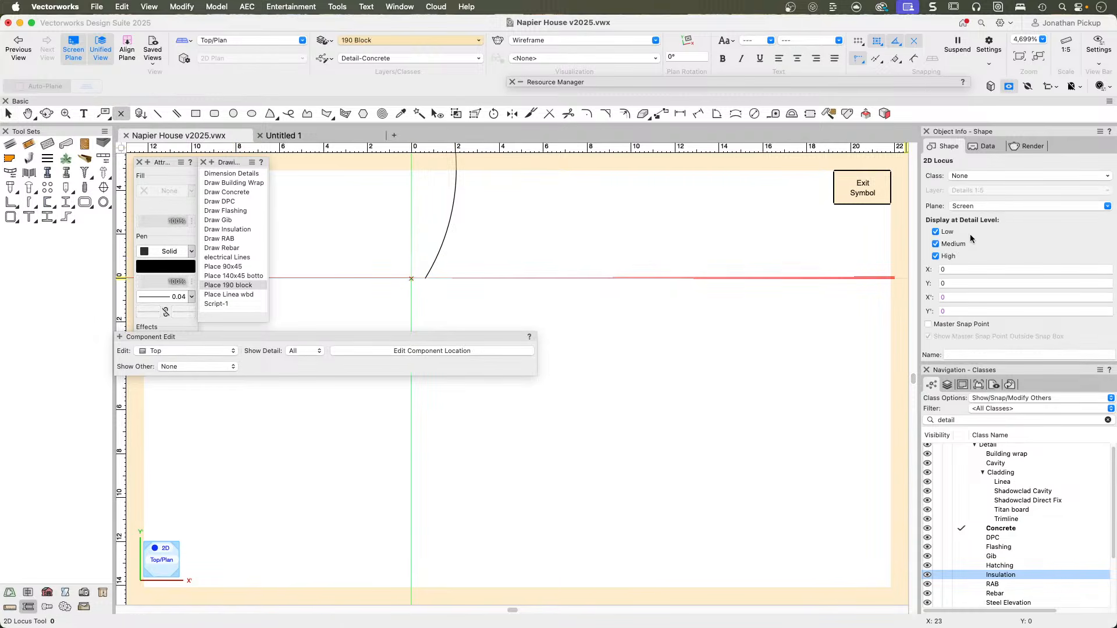
Make the locus a Master Snap Point shown outside the snap box, and exit the symbol.
{"action": "key", "text": "x"}
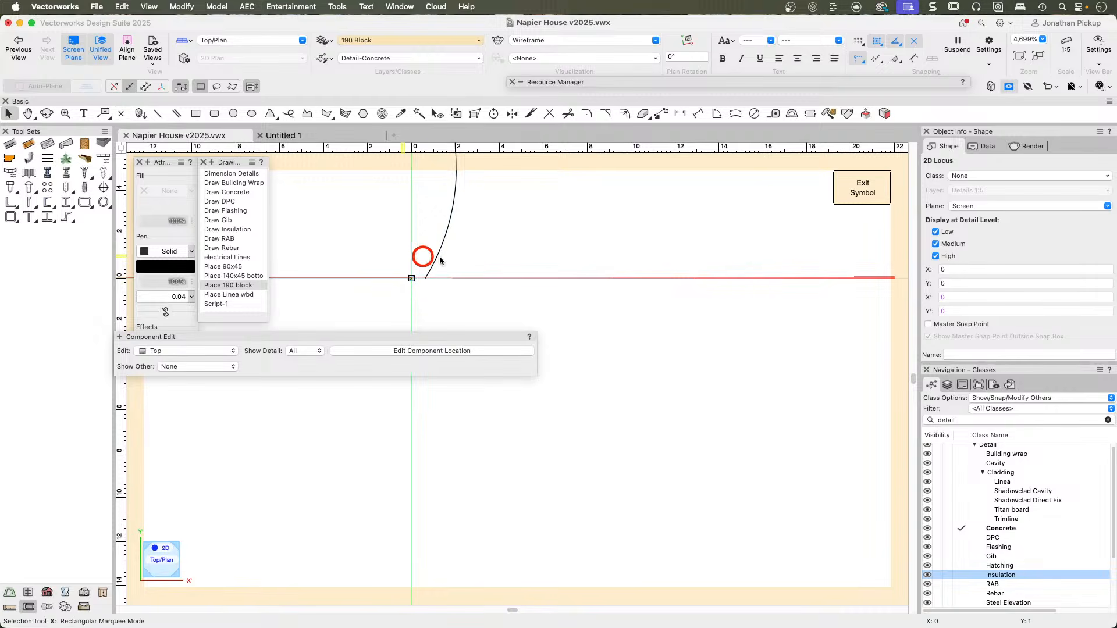
{"action": "left_click", "coordinate": [928, 325]}
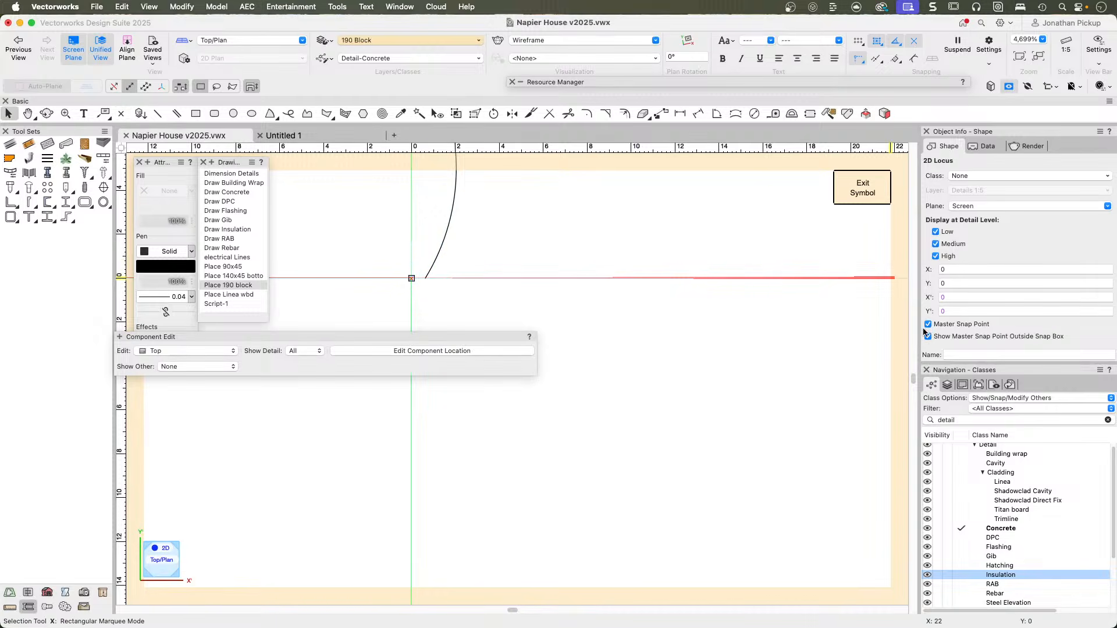
{"action": "left_click", "coordinate": [863, 187]}
{"action": "scroll", "coordinate": [435, 349], "scroll_direction": "down", "scroll_amount": 3}
{"action": "left_click", "coordinate": [414, 348]}
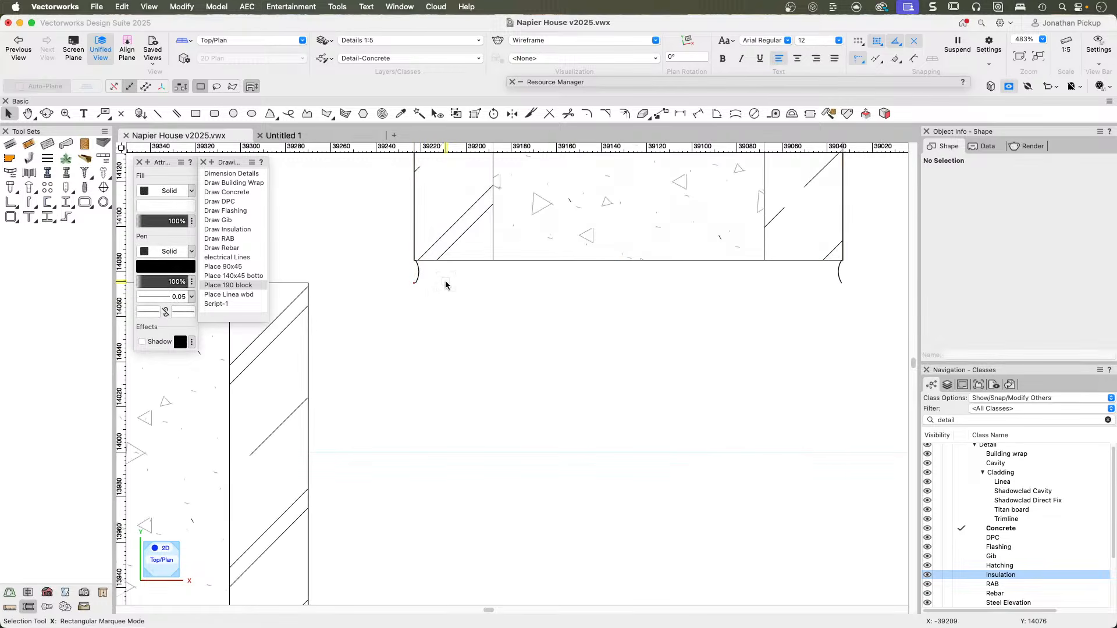
Examine the mortar joint between the stacked blocks and the snap point at the separate block's base corner.
{"action": "middle_click_drag", "start_coordinate": [446, 285], "coordinate": [841, 300]}
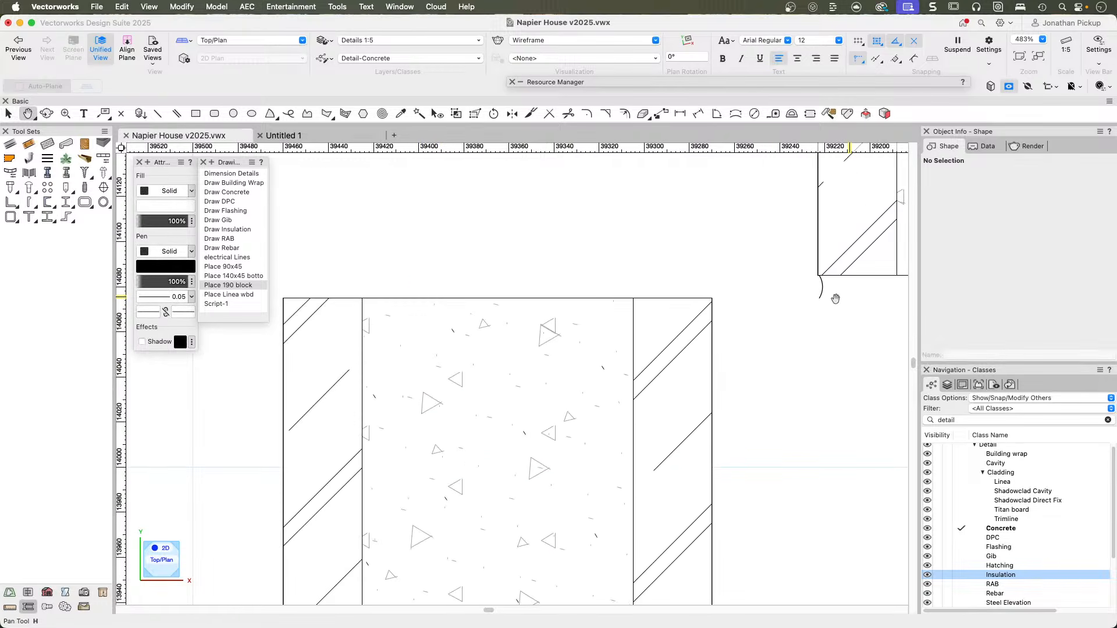
{"action": "mouse_move", "coordinate": [528, 452]}
{"action": "middle_mouse_down"}
{"action": "mouse_move", "coordinate": [647, 162]}
{"action": "mouse_move", "coordinate": [529, 384]}
{"action": "mouse_move", "coordinate": [477, 384]}
{"action": "middle_mouse_up"}
{"action": "scroll", "coordinate": [355, 377], "scroll_direction": "up", "scroll_amount": 4}
{"action": "scroll", "coordinate": [354, 377], "scroll_direction": "up", "scroll_amount": 6}
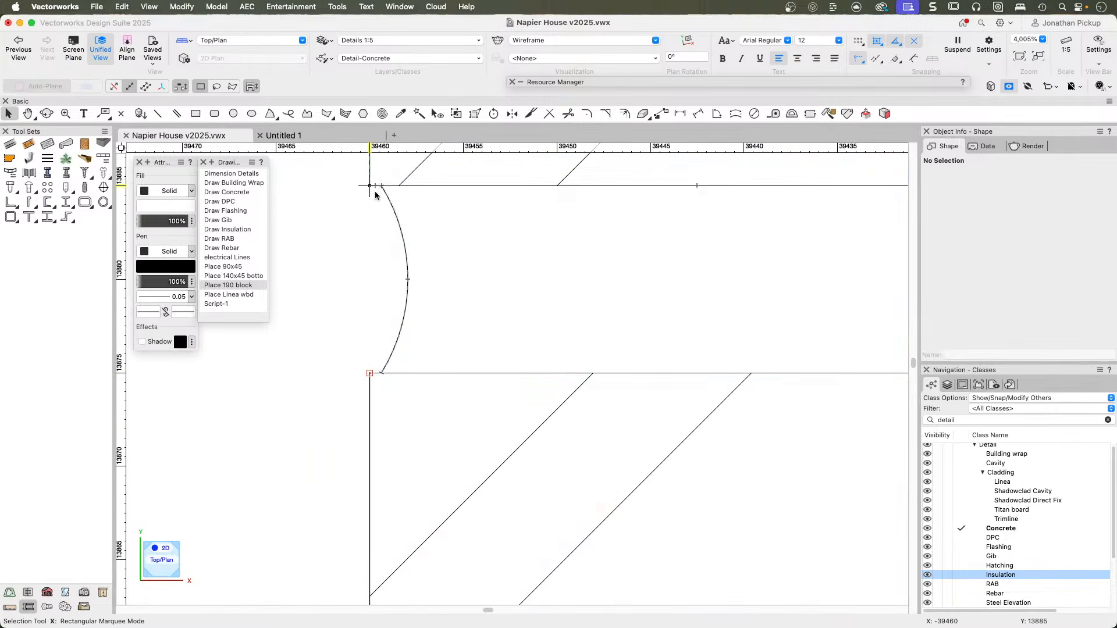
{"action": "scroll", "coordinate": [381, 416], "scroll_direction": "down", "scroll_amount": 10}
{"action": "middle_click_drag", "start_coordinate": [600, 338], "coordinate": [482, 371]}
{"action": "scroll", "coordinate": [477, 437], "scroll_direction": "down", "scroll_amount": 5}
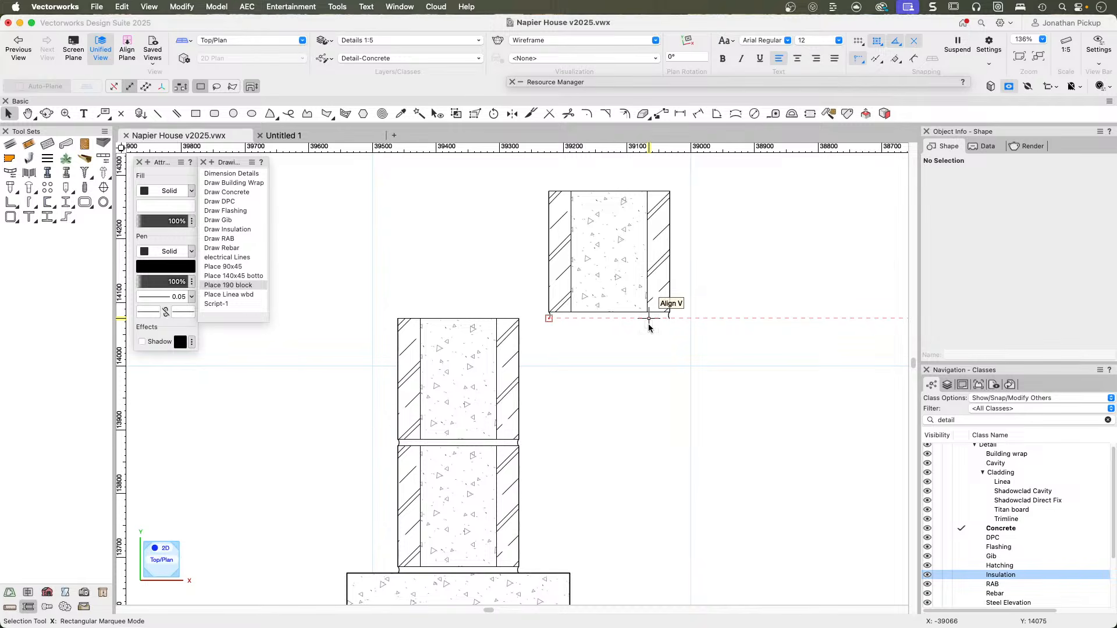
{"action": "scroll", "coordinate": [578, 385], "scroll_direction": "down", "scroll_amount": 3}
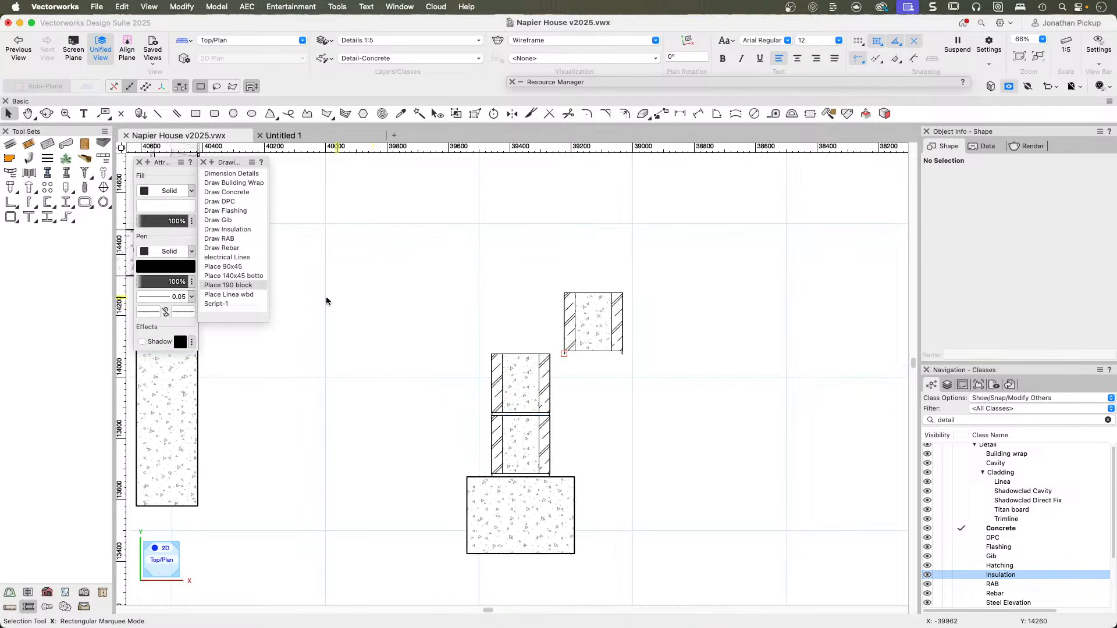
Run the Draw Rebar script and draw a hooked bar about 525 mm tall and 96 mm wide, from the blocks' top centre into the footing.
{"action": "left_click", "coordinate": [210, 259]}
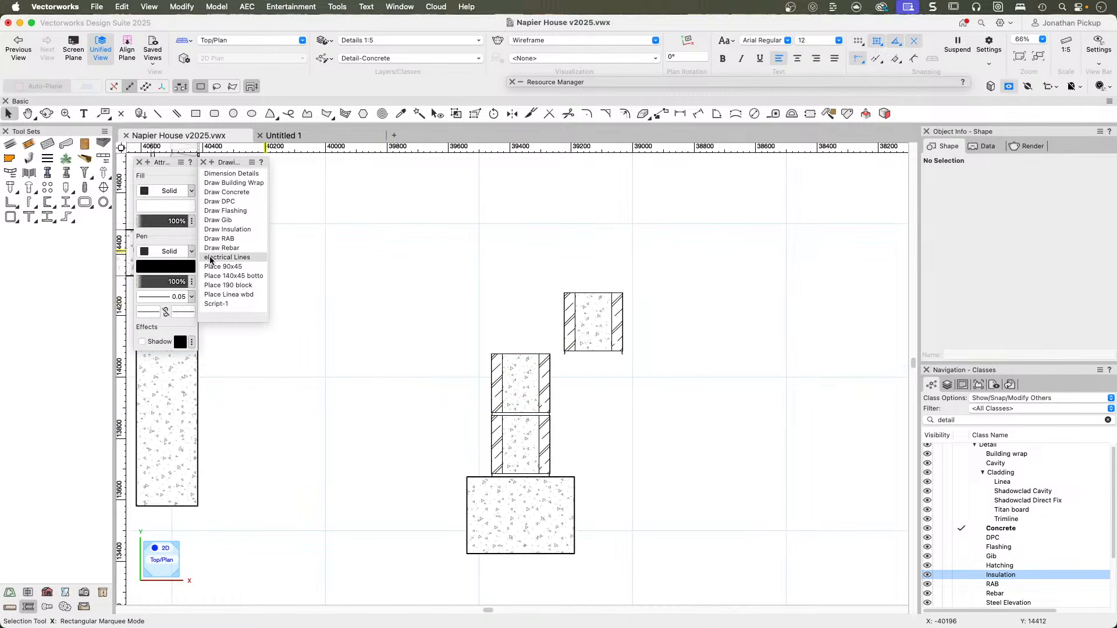
{"action": "left_click", "coordinate": [210, 249]}
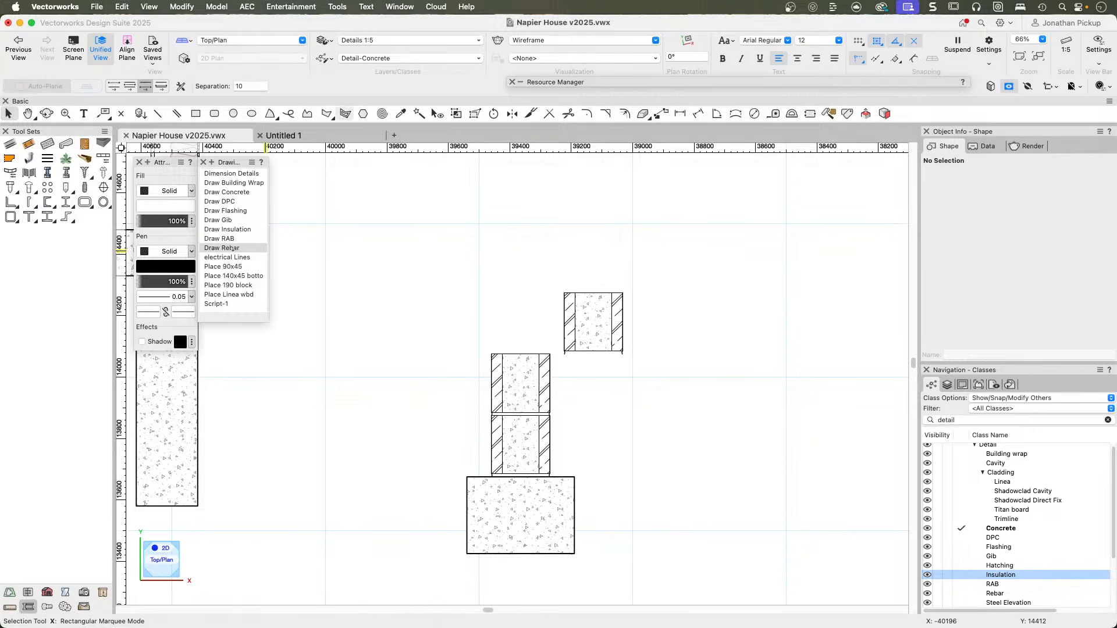
{"action": "left_click", "coordinate": [521, 354]}
{"action": "left_click", "coordinate": [520, 515]}
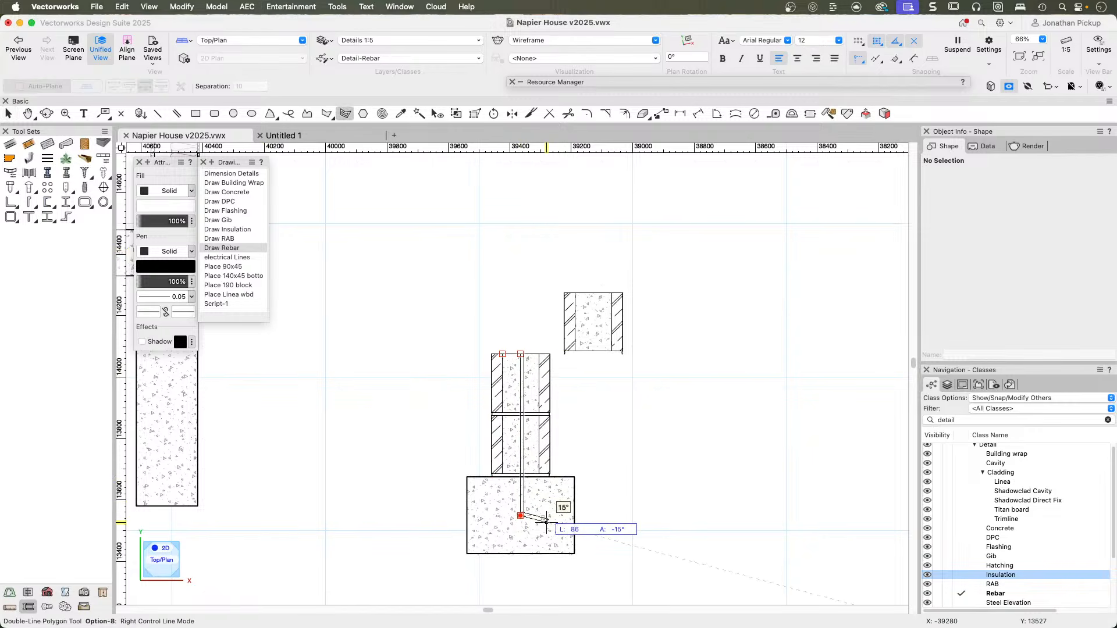
{"action": "double_click", "coordinate": [550, 515]}
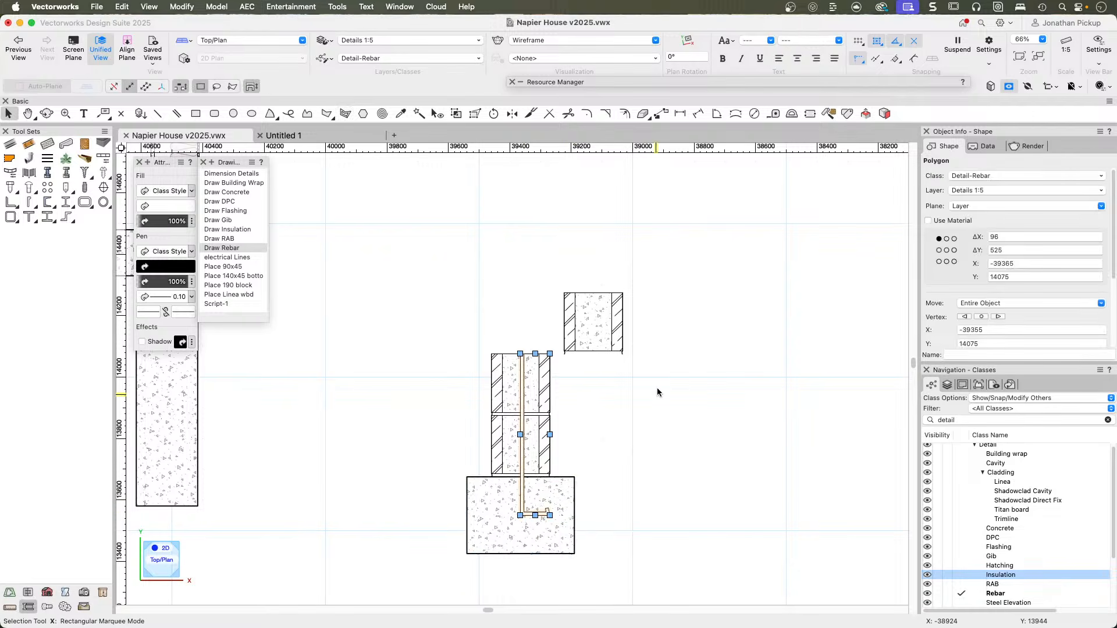
Set the Reshape tool to change the rebar's vertices, with a fillet radius of 6 mm.
{"action": "scroll", "coordinate": [553, 497], "scroll_direction": "up", "scroll_amount": 5}
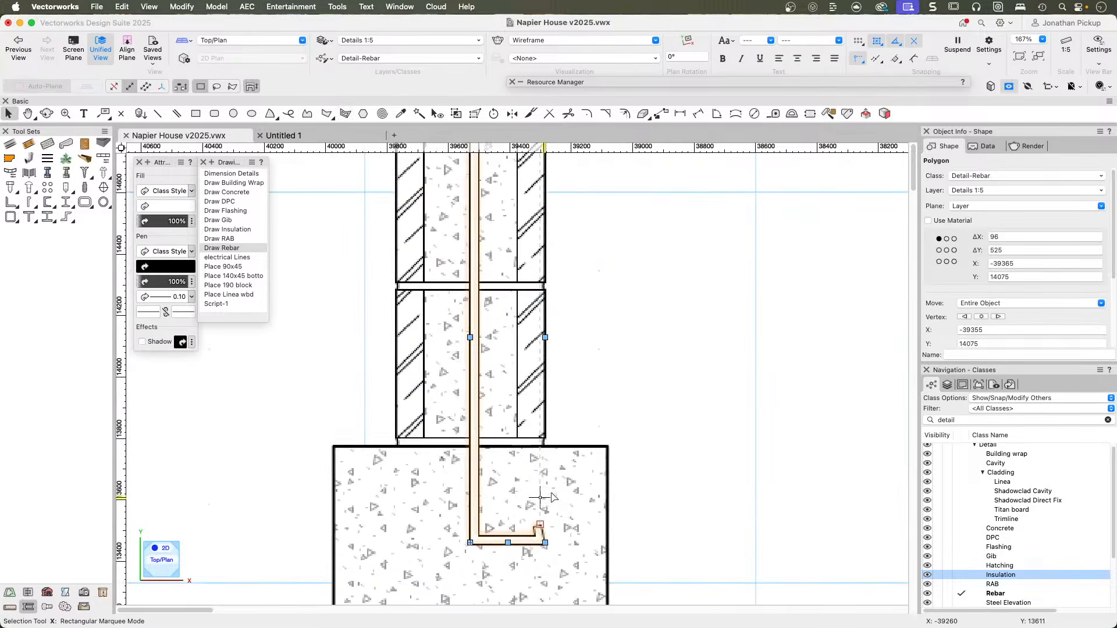
{"action": "scroll", "coordinate": [478, 556], "scroll_direction": "up", "scroll_amount": 4}
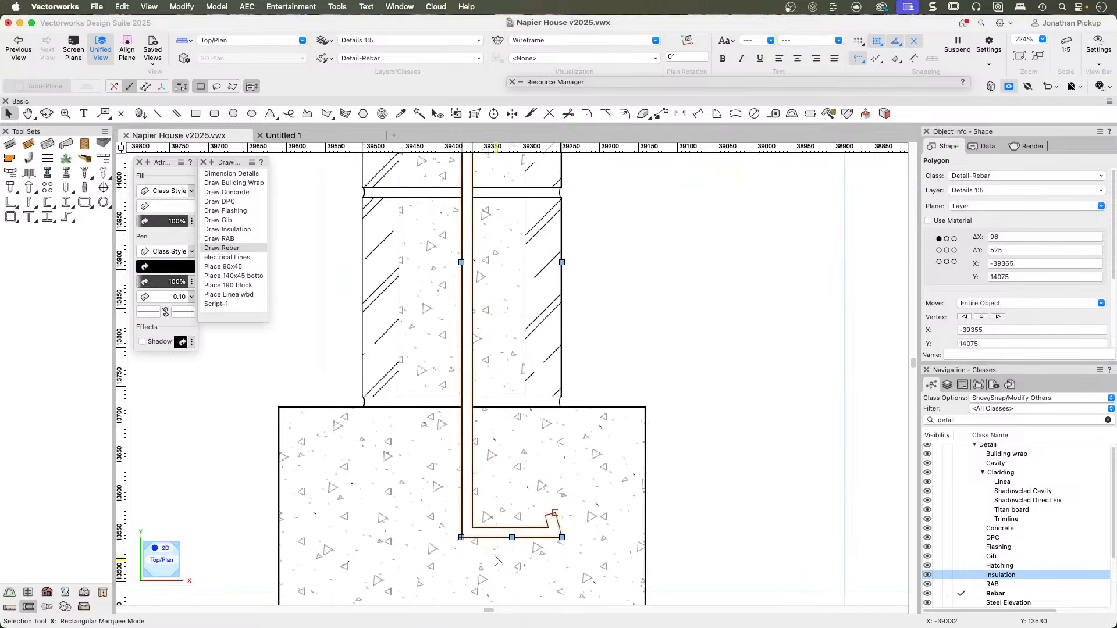
{"action": "left_click", "coordinate": [475, 114]}
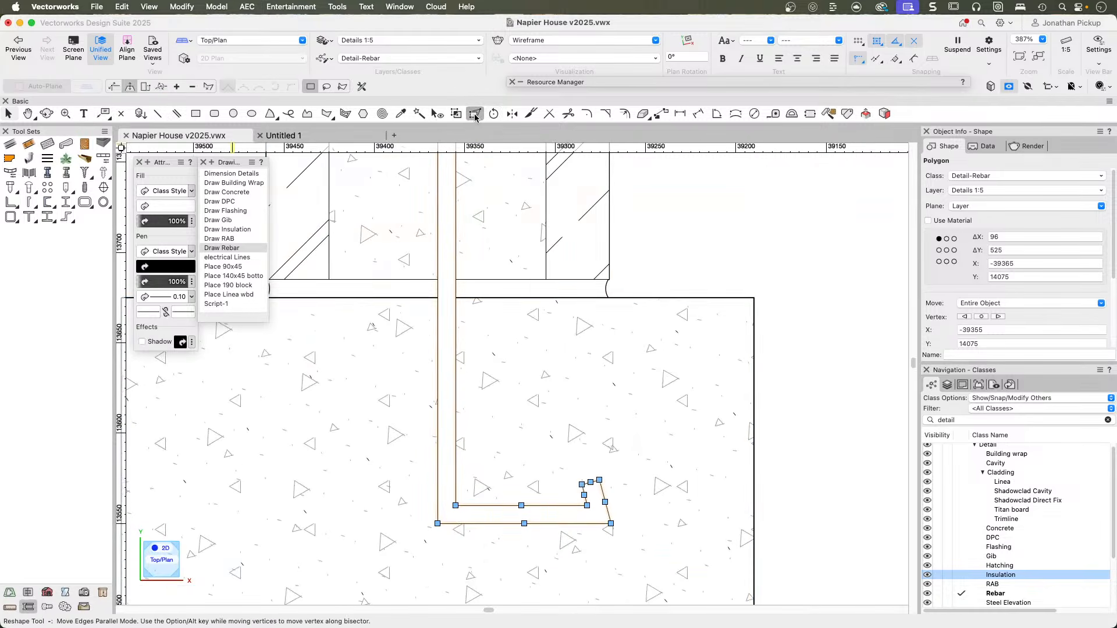
{"action": "left_click", "coordinate": [161, 87]}
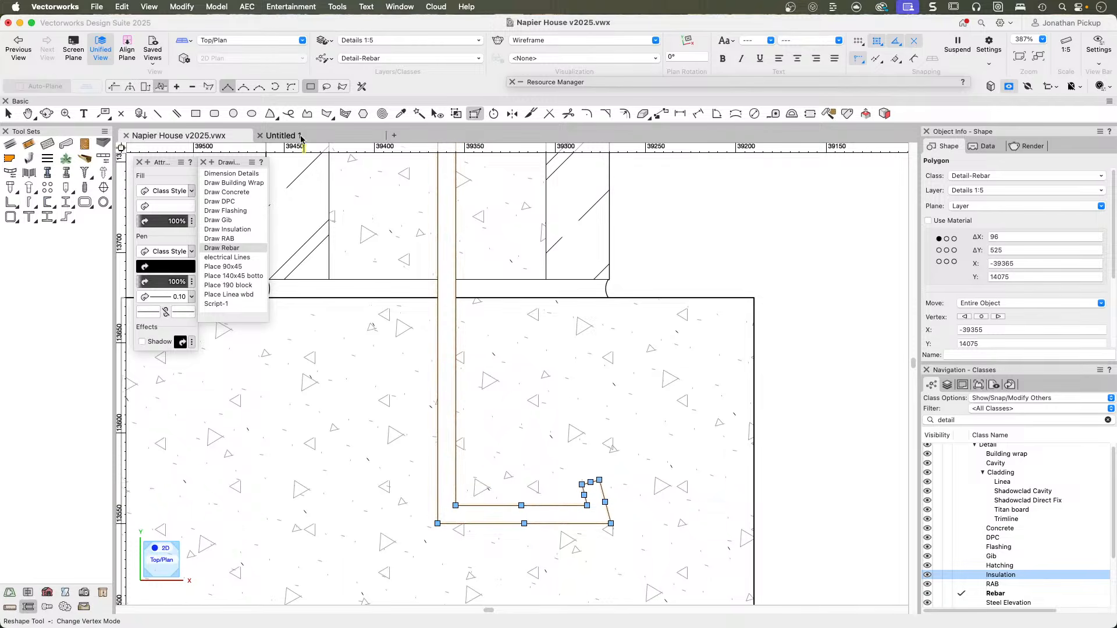
{"action": "left_click", "coordinate": [361, 87]}
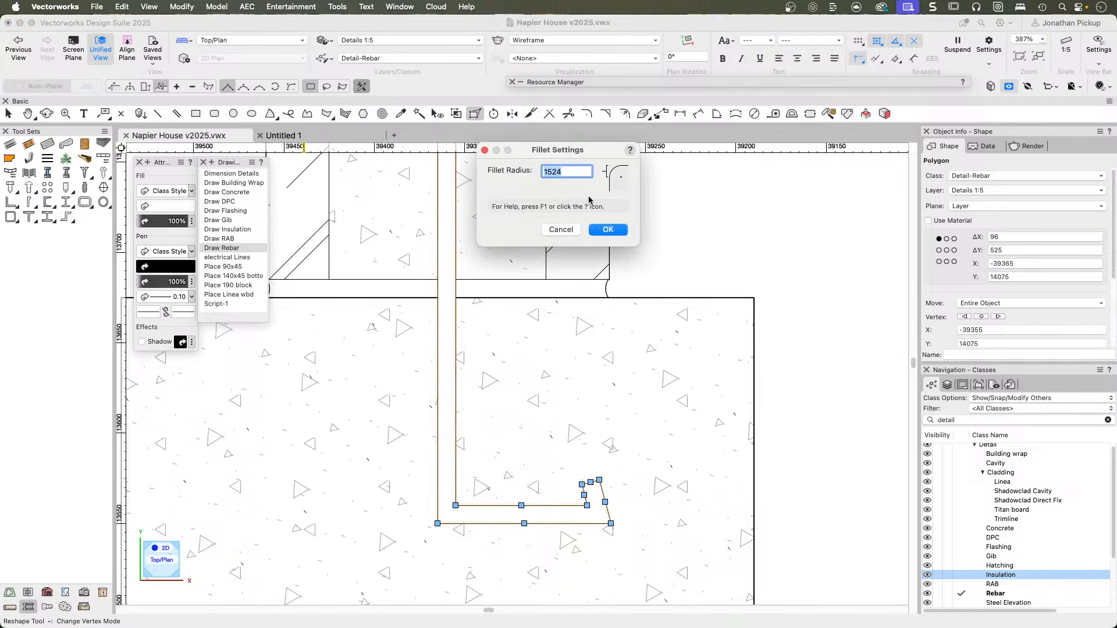
{"action": "type", "text": "6"}
{"action": "key", "text": "Return"}
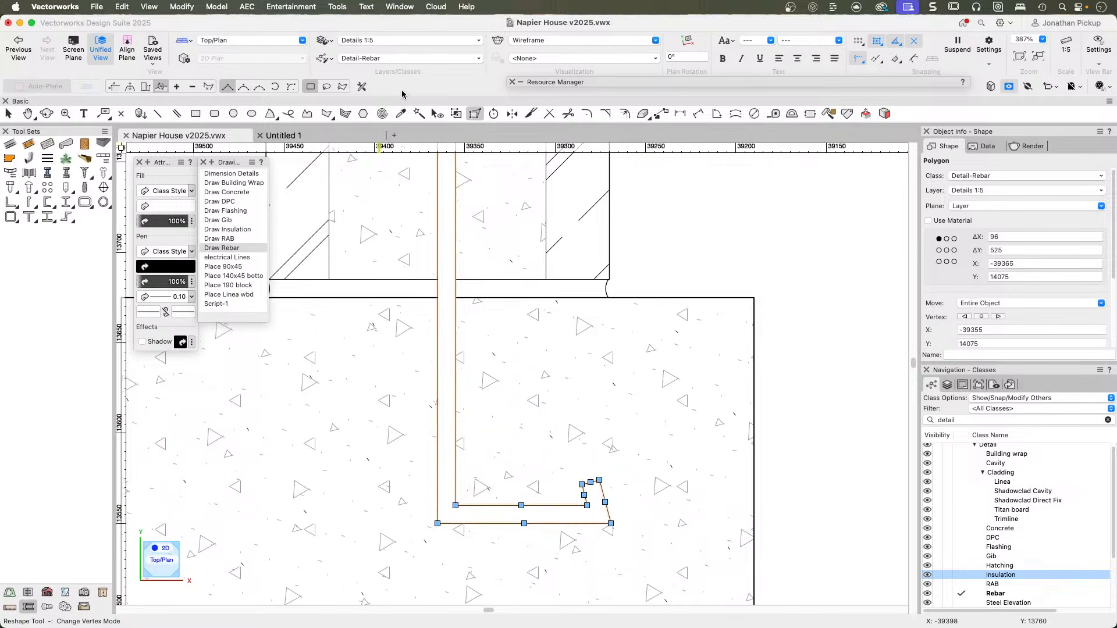
Adjust the fillet settings and round the two outer bottom corners of the rebar hook.
{"action": "left_click", "coordinate": [361, 87]}
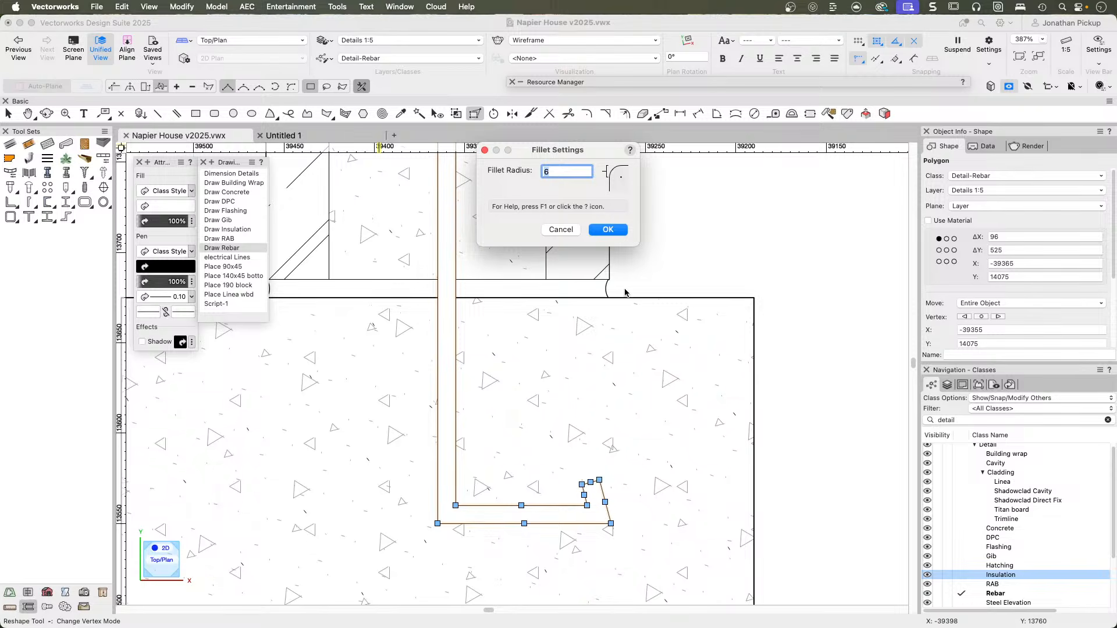
{"action": "key", "text": "Return"}
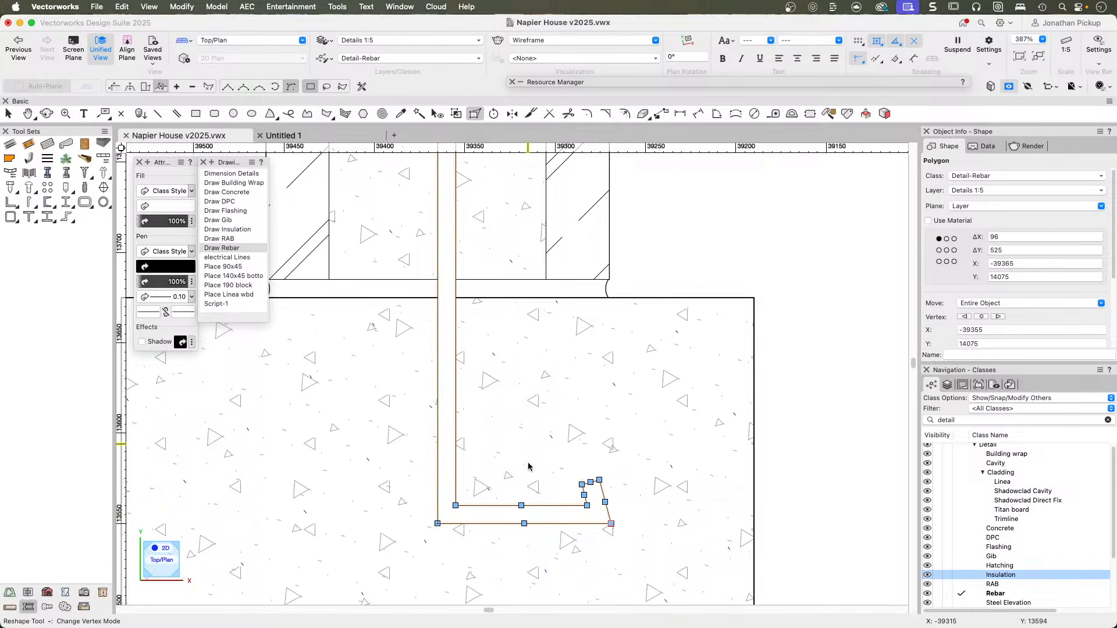
{"action": "left_click", "coordinate": [438, 524]}
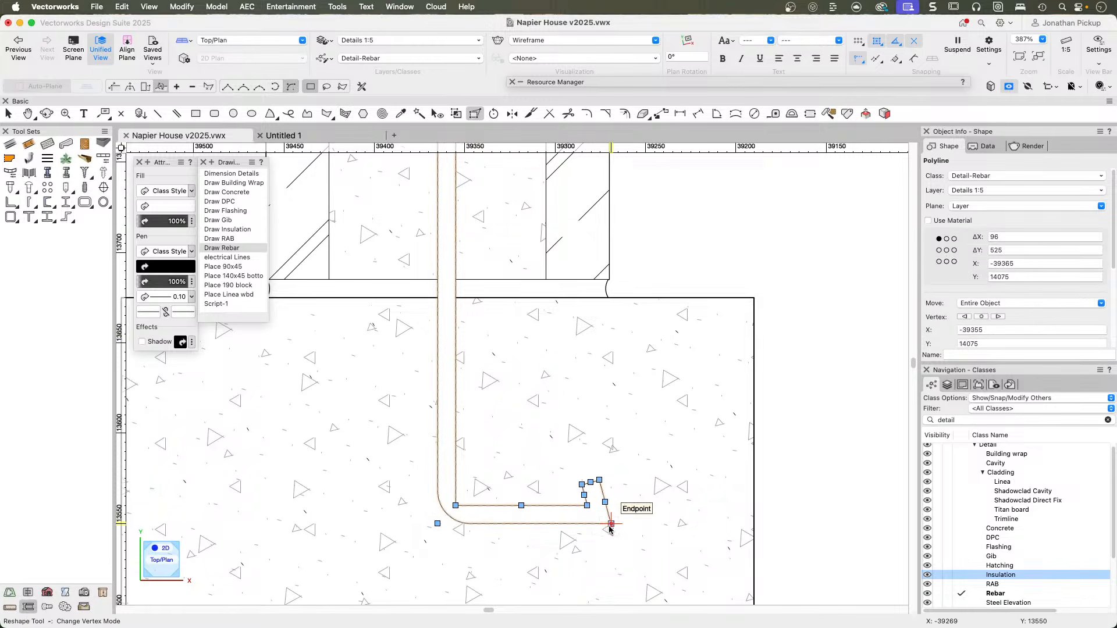
{"action": "left_click", "coordinate": [611, 524]}
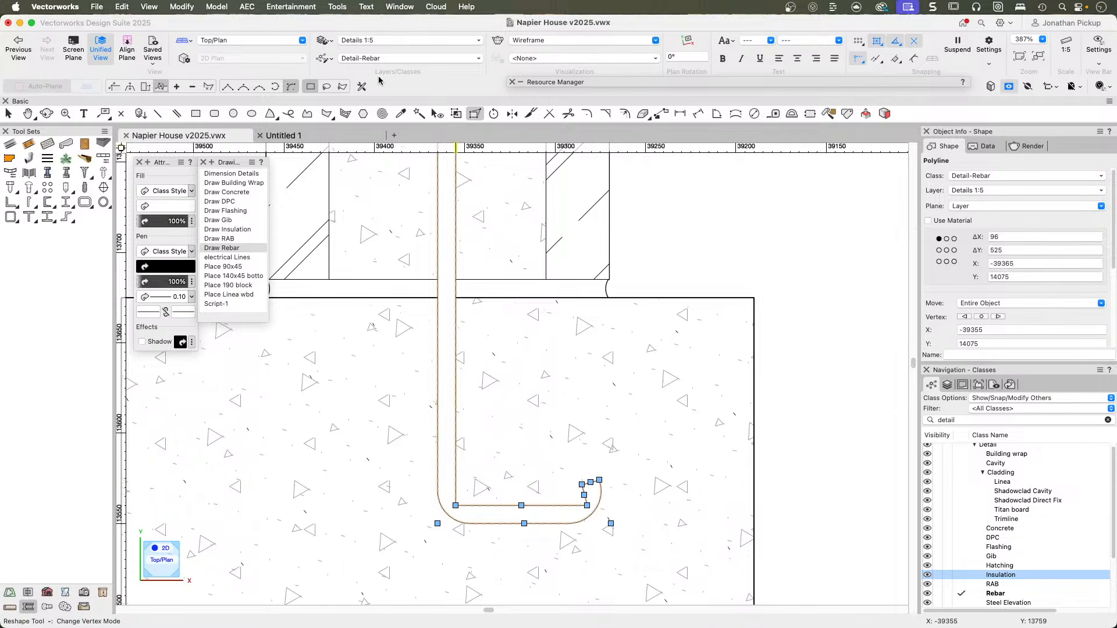
Set the fillet radius to 6 mm and round the inner corners of the rebar hook.
{"action": "left_click", "coordinate": [362, 86]}
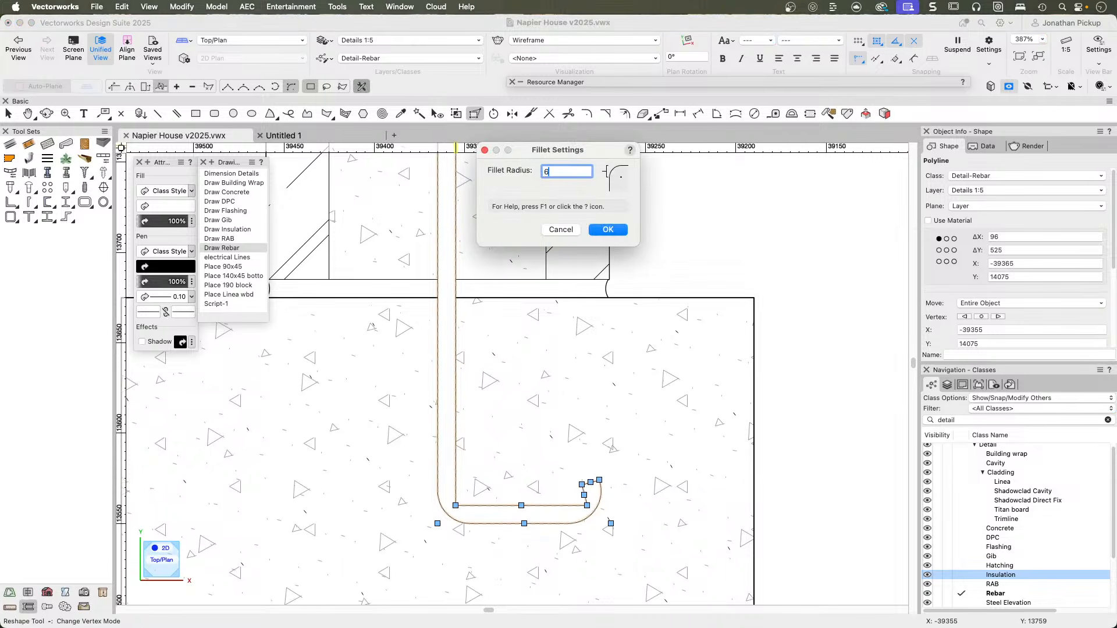
{"action": "key", "text": "Return"}
{"action": "left_click", "coordinate": [455, 506]}
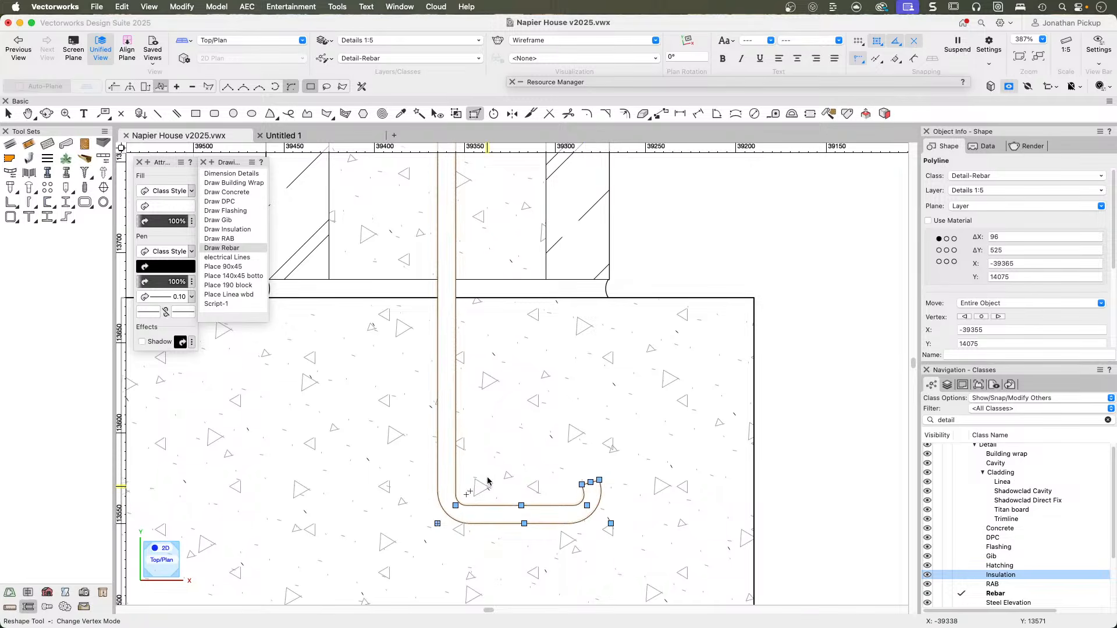
{"action": "key", "text": "x"}
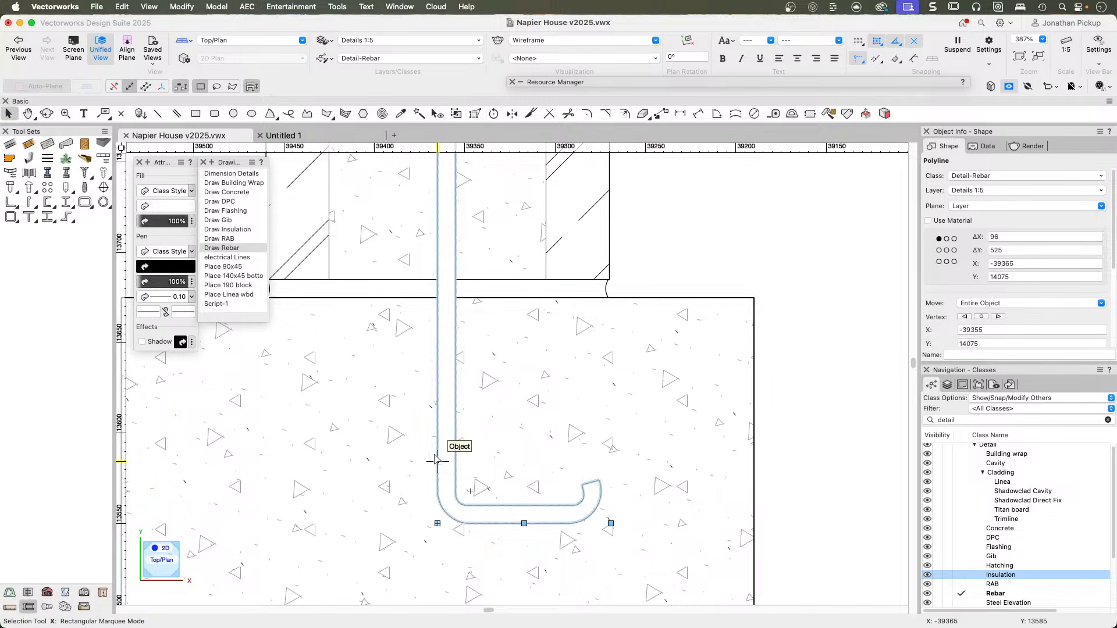
Run the Place Linea wbd script and place one weatherboard just outside the wall's outer face.
{"action": "scroll", "coordinate": [482, 463], "scroll_direction": "down", "scroll_amount": 5}
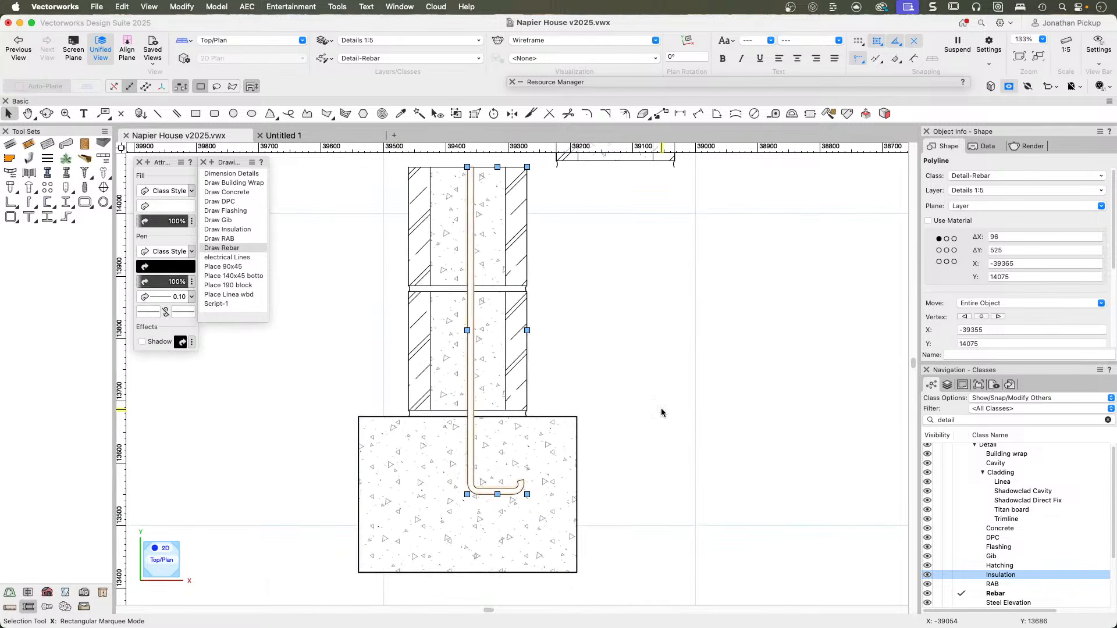
{"action": "scroll", "coordinate": [661, 411], "scroll_direction": "down", "scroll_amount": 3}
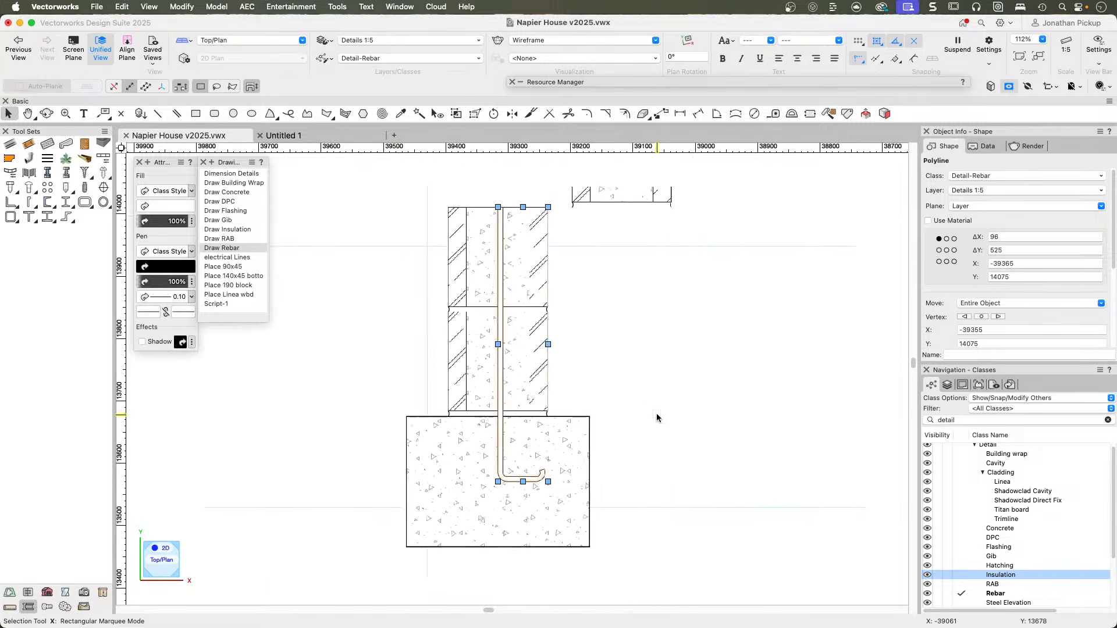
{"action": "left_click", "coordinate": [220, 174]}
{"action": "left_click", "coordinate": [220, 184]}
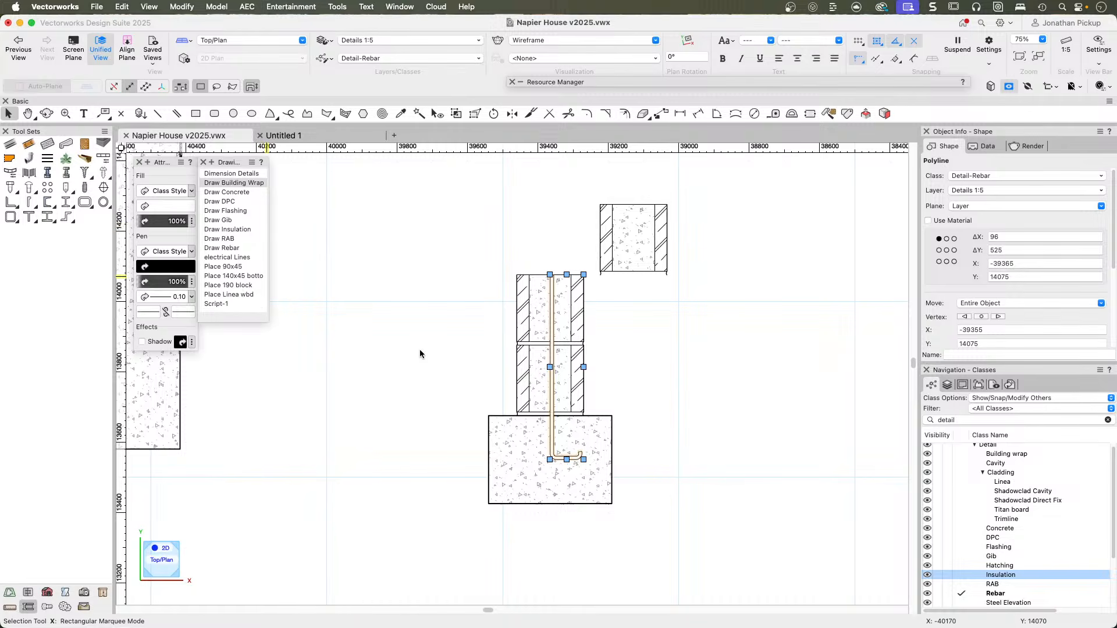
{"action": "mouse_move", "coordinate": [336, 338]}
{"action": "middle_mouse_down"}
{"action": "mouse_move", "coordinate": [543, 414]}
{"action": "mouse_move", "coordinate": [678, 538]}
{"action": "mouse_move", "coordinate": [668, 619]}
{"action": "middle_mouse_up"}
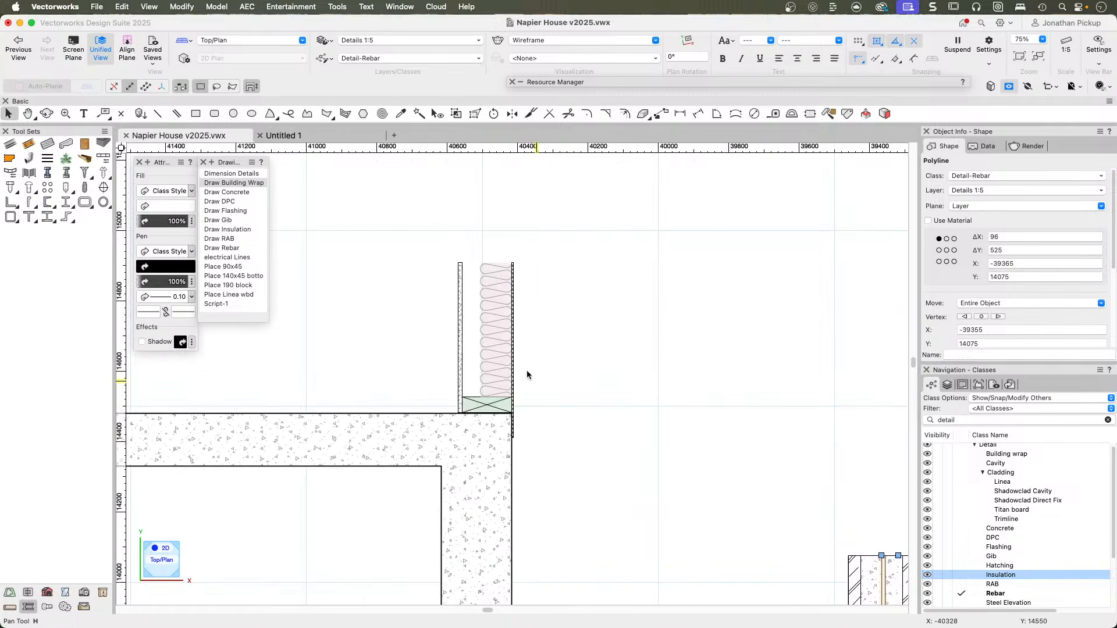
{"action": "double_click", "coordinate": [229, 294]}
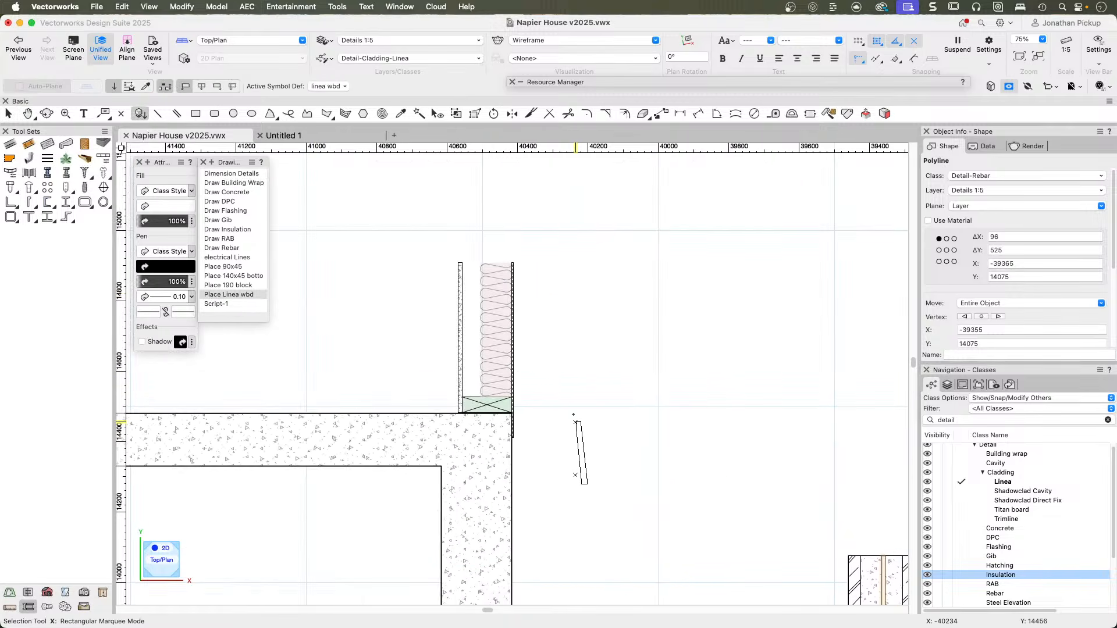
{"action": "scroll", "coordinate": [535, 389], "scroll_direction": "up", "scroll_amount": 5}
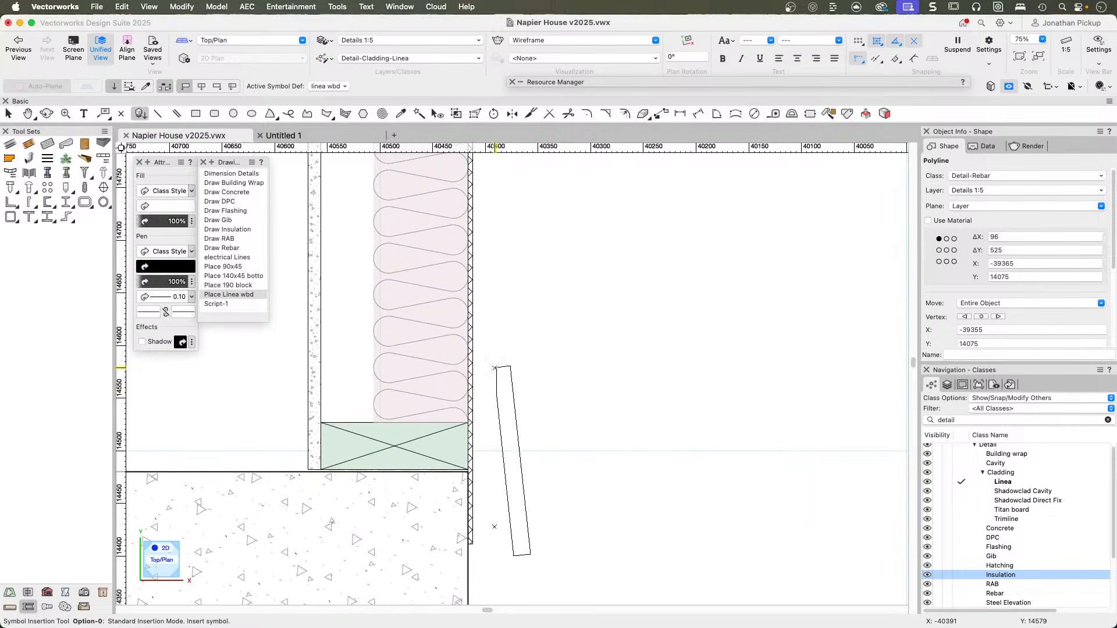
{"action": "left_click", "coordinate": [494, 369]}
{"action": "key", "text": "x"}
{"action": "key", "text": "x"}
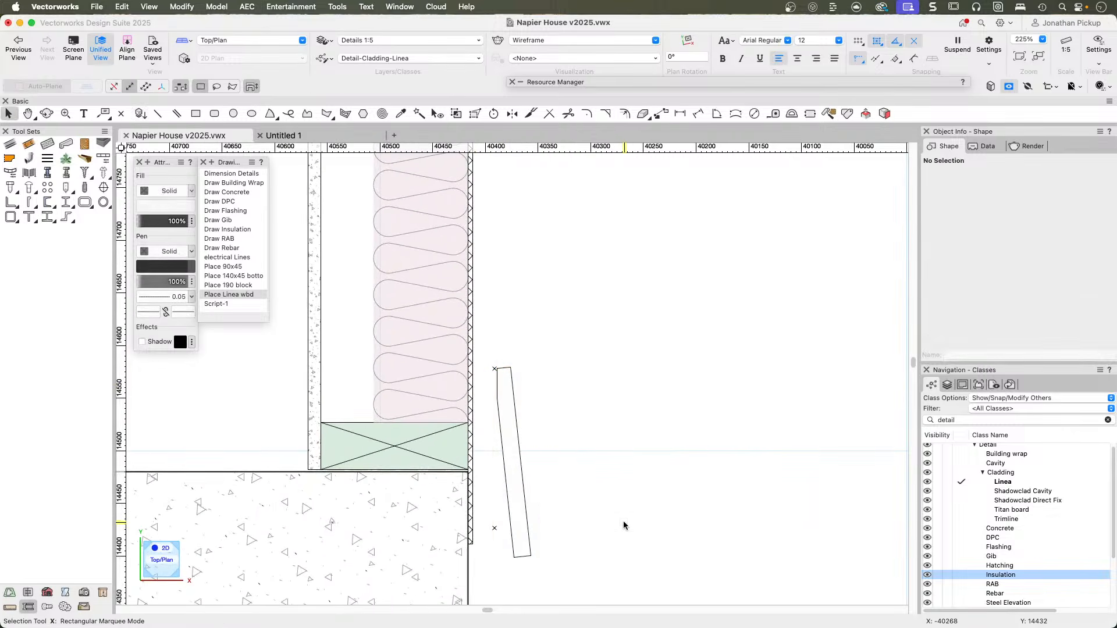
Move the weatherboard up so its lower locus lines up with the top of the concrete slab.
{"action": "scroll", "coordinate": [592, 543], "scroll_direction": "up", "scroll_amount": 3}
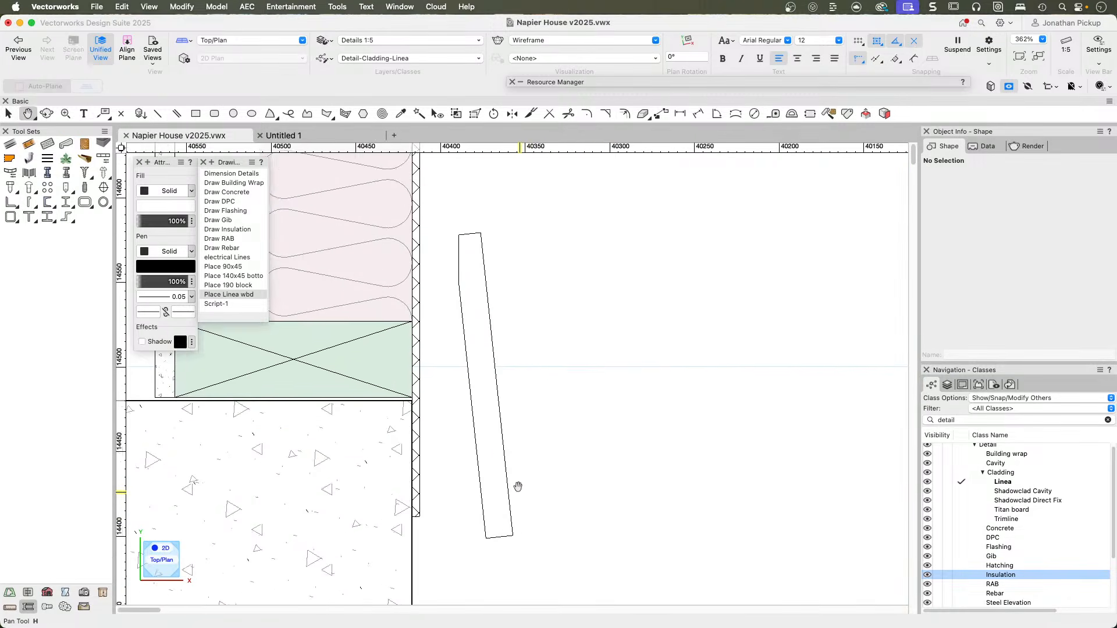
{"action": "scroll", "coordinate": [434, 456], "scroll_direction": "down", "scroll_amount": 1}
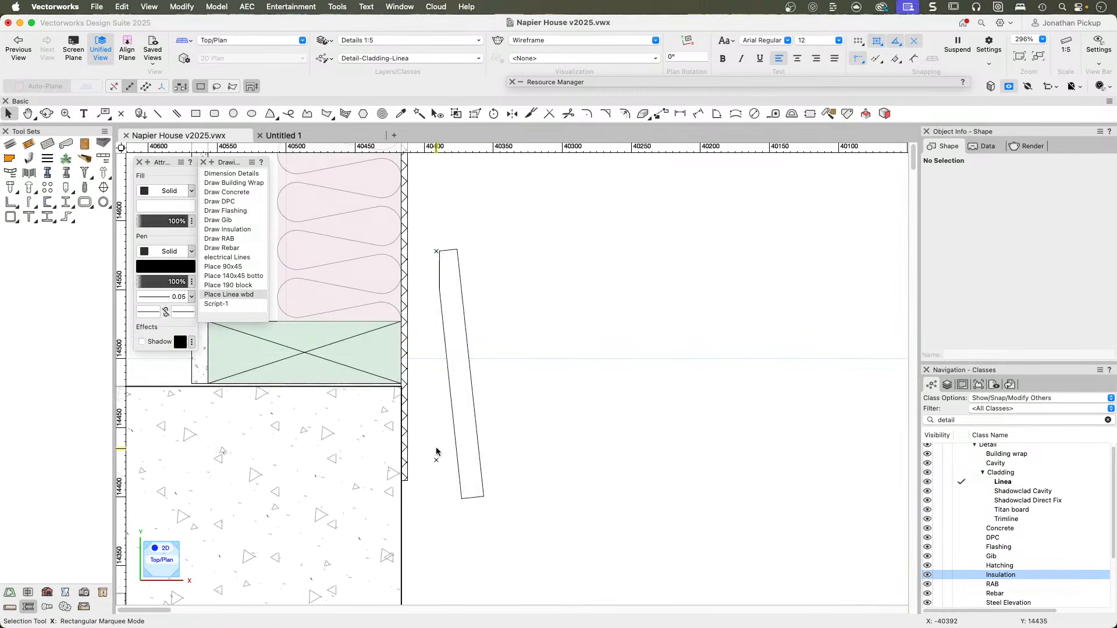
{"action": "left_click_drag", "start_coordinate": [437, 460], "coordinate": [435, 384]}
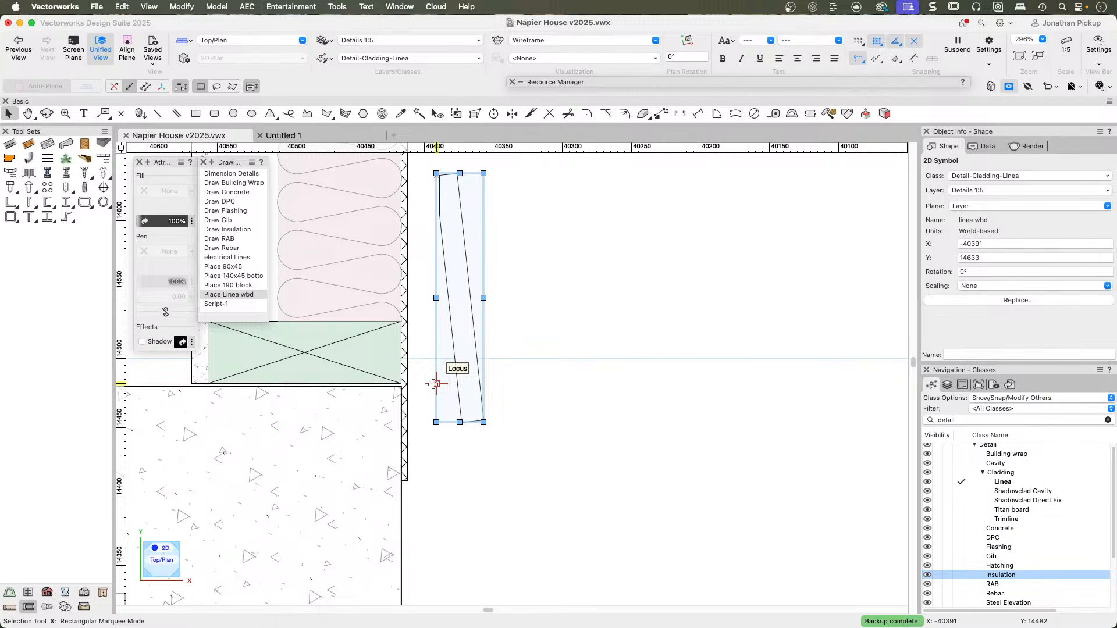
{"action": "left_click", "coordinate": [521, 406]}
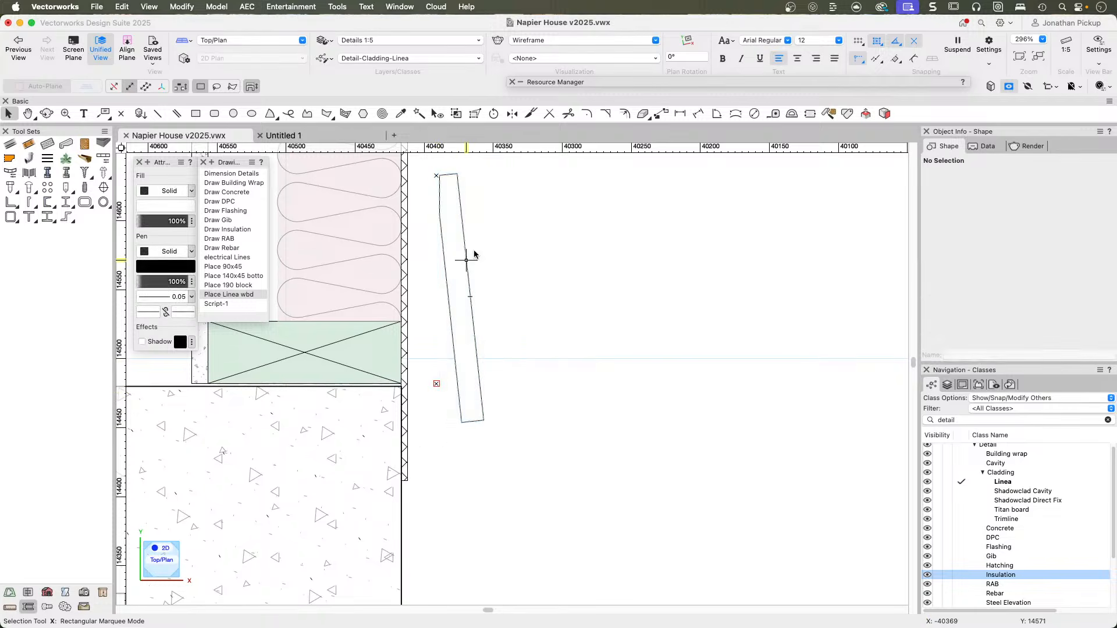
Locate the placed weatherboard's symbol in the Resource Manager and make linea wbd active for insertion.
{"action": "middle_click_drag", "start_coordinate": [446, 197], "coordinate": [469, 324]}
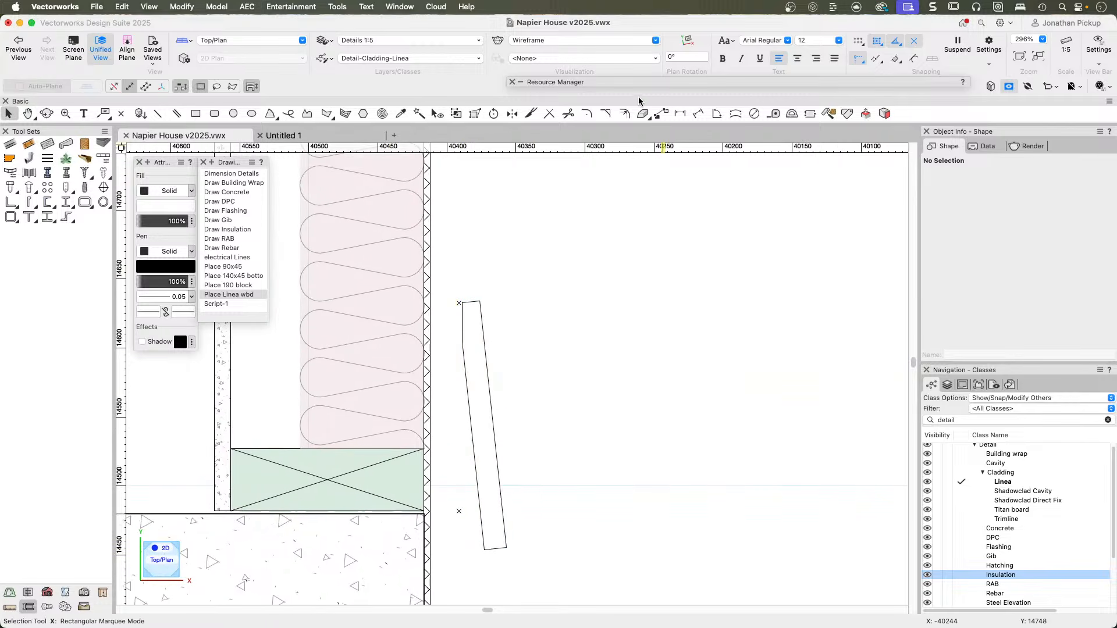
{"action": "left_click", "coordinate": [678, 82]}
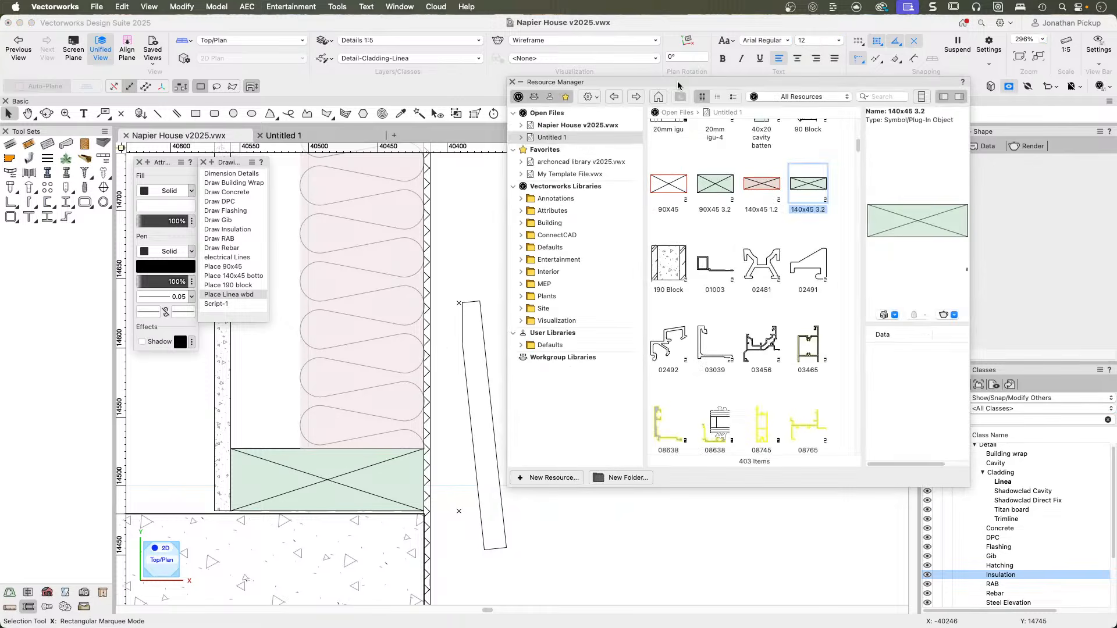
{"action": "left_click", "coordinate": [480, 329]}
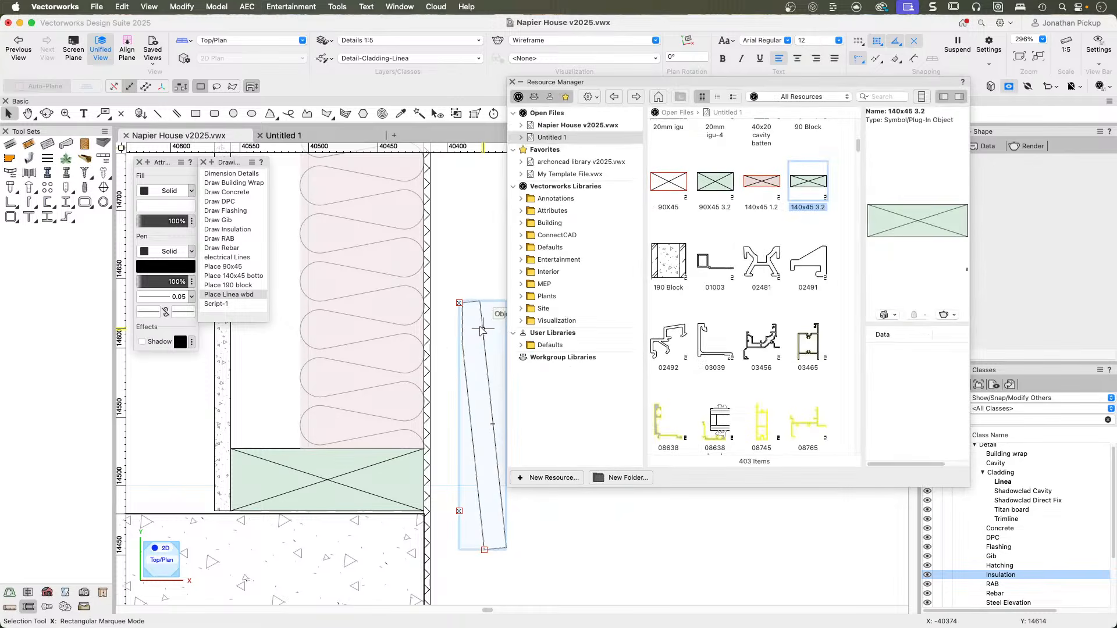
{"action": "right_click", "coordinate": [482, 323]}
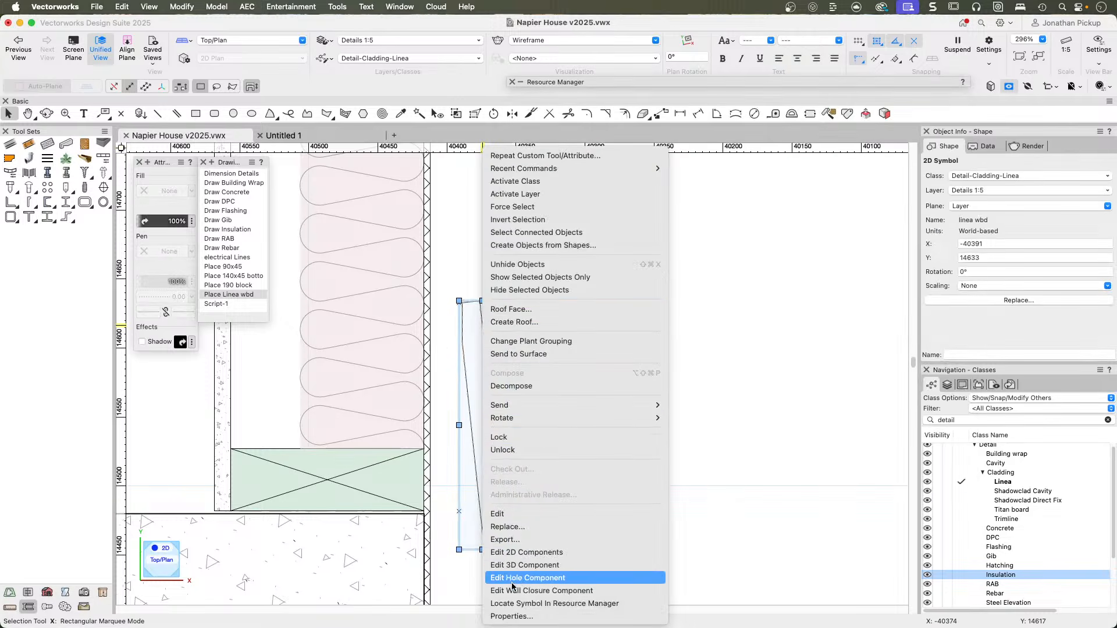
{"action": "left_click", "coordinate": [524, 603]}
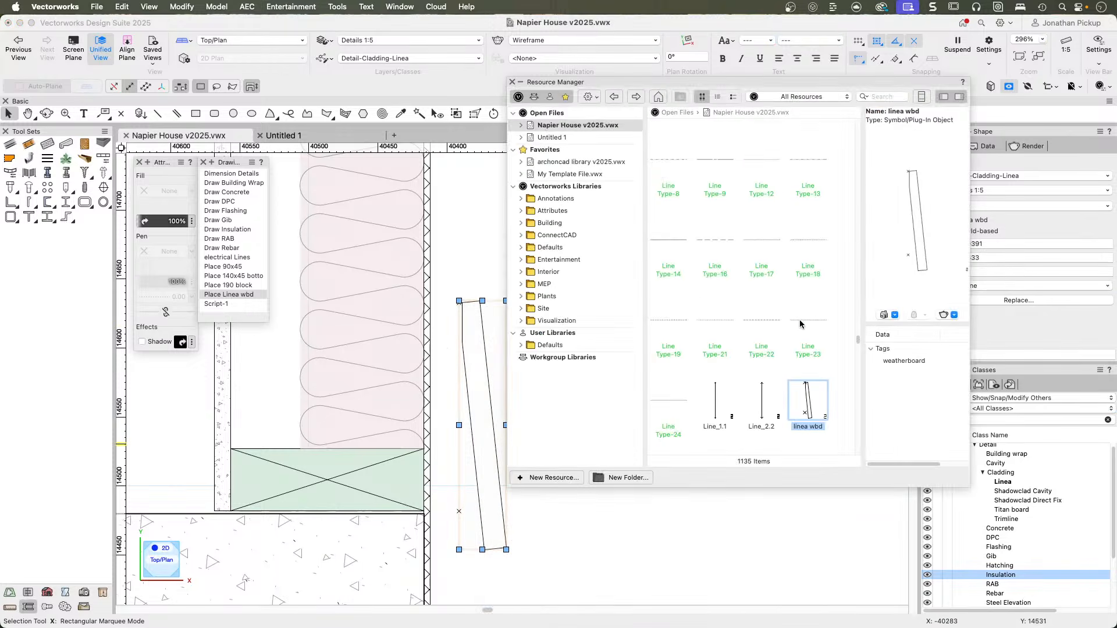
{"action": "double_click", "coordinate": [808, 416]}
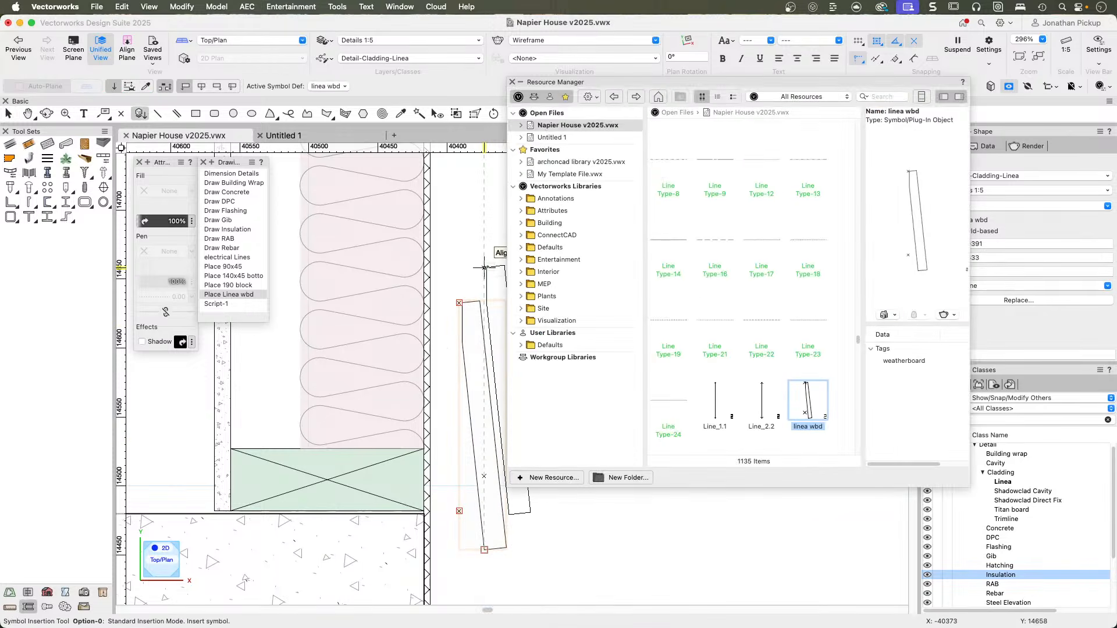
Place four more linea wbd symbols down the wall, each starting at the lower locus of the board above.
{"action": "left_click_drag", "start_coordinate": [483, 262], "coordinate": [498, 267]}
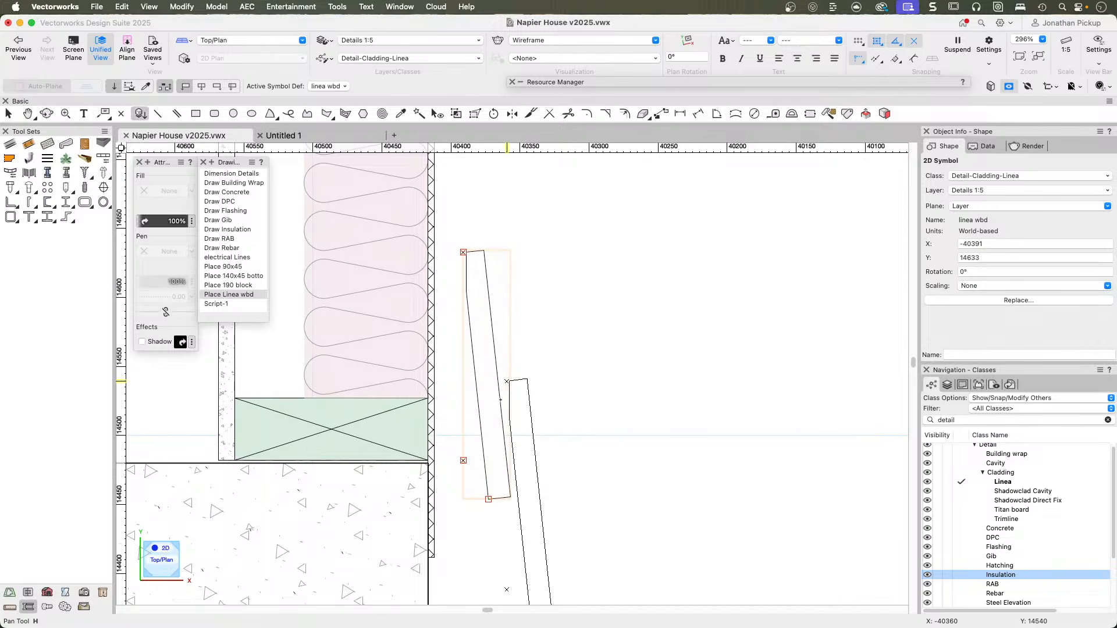
{"action": "left_click", "coordinate": [463, 460]}
{"action": "middle_click_drag", "start_coordinate": [474, 411], "coordinate": [465, 165]}
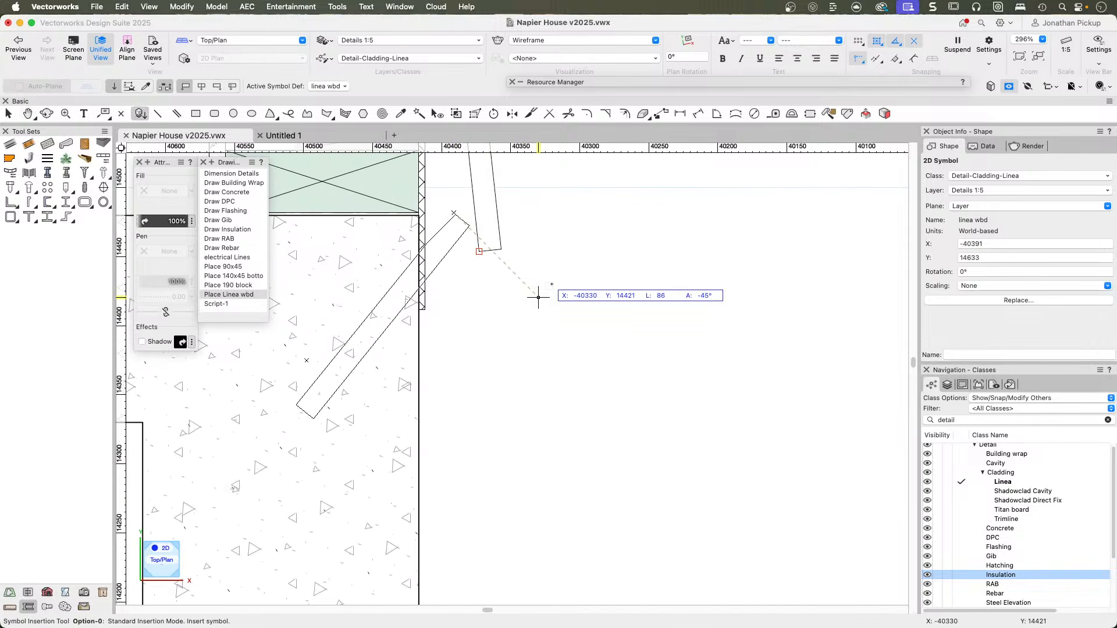
{"action": "left_click", "coordinate": [586, 213]}
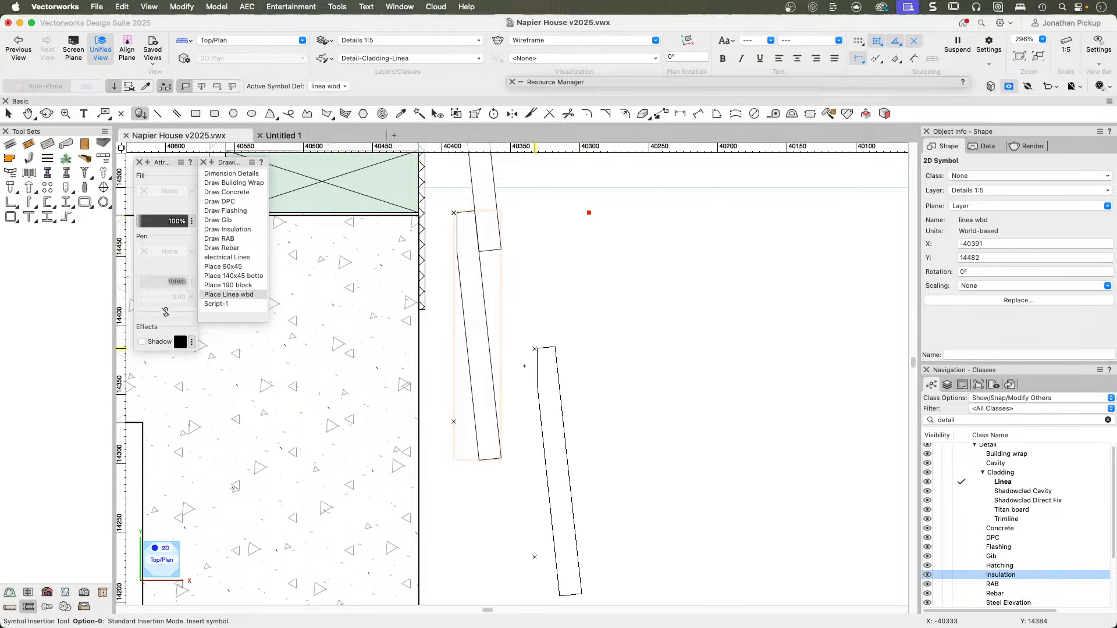
{"action": "left_click", "coordinate": [455, 422]}
{"action": "middle_click_drag", "start_coordinate": [583, 432], "coordinate": [540, 149]}
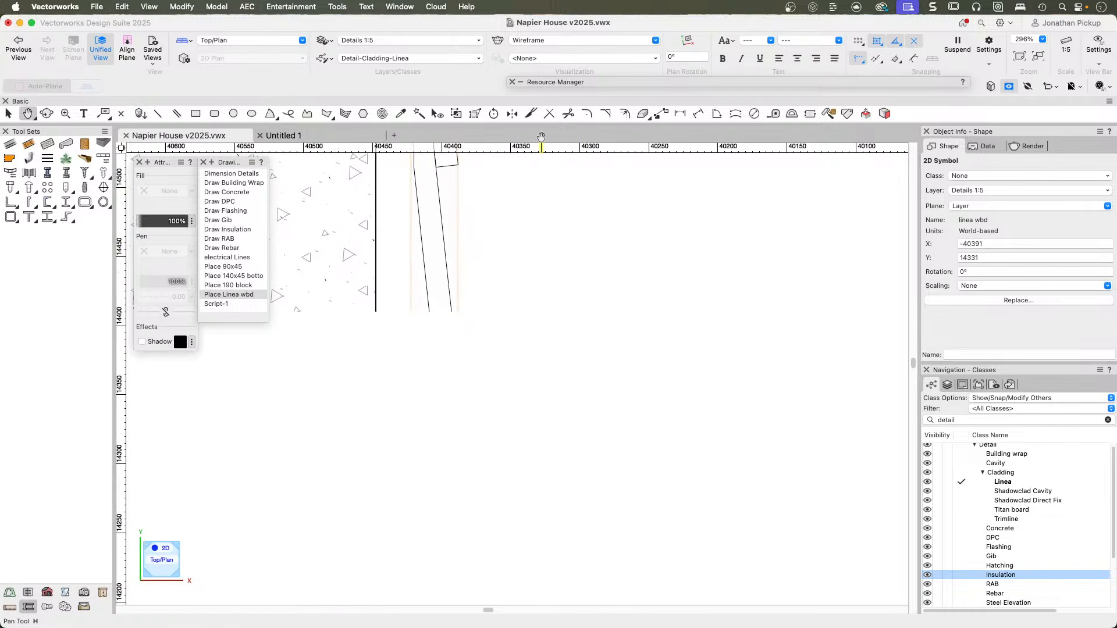
{"action": "left_click", "coordinate": [411, 346]}
{"action": "left_click", "coordinate": [411, 346]}
{"action": "scroll", "coordinate": [575, 363], "scroll_direction": "down", "scroll_amount": 3}
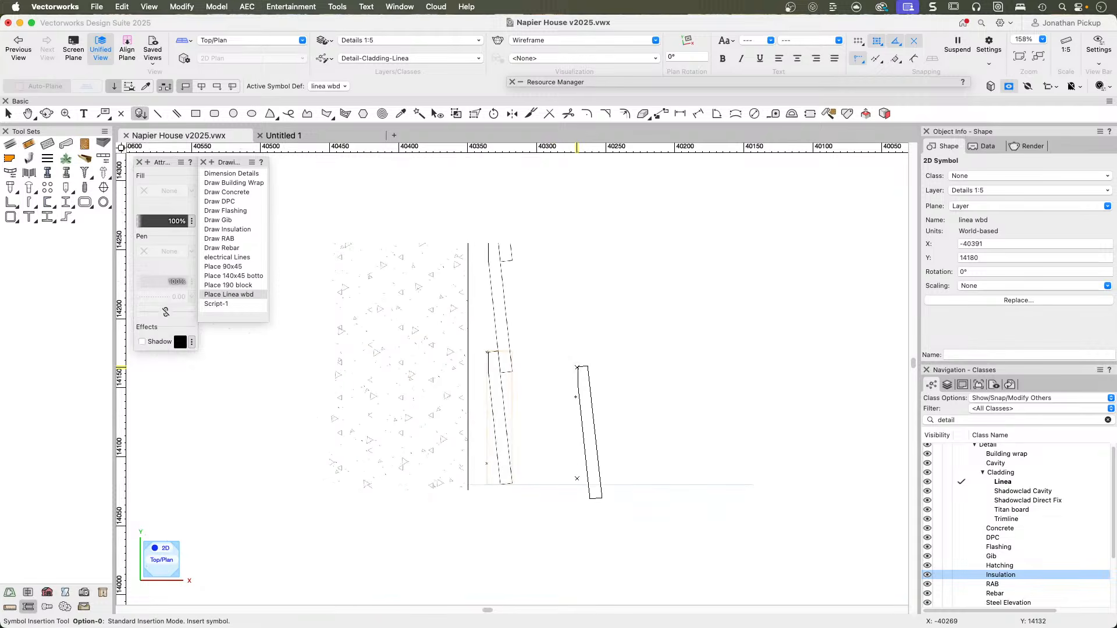
{"action": "double_click", "coordinate": [488, 464]}
{"action": "key", "text": "x"}
{"action": "scroll", "coordinate": [609, 394], "scroll_direction": "down", "scroll_amount": 3}
{"action": "left_click", "coordinate": [608, 397]}
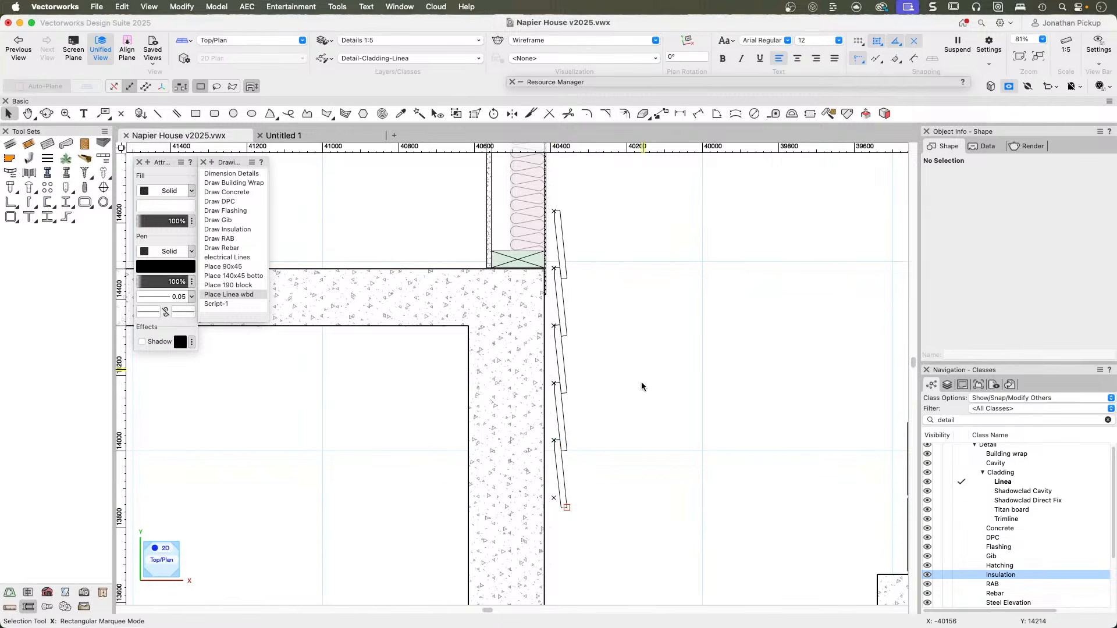
Examine the lowest weatherboard's lap with the board above and its loci.
{"action": "scroll", "coordinate": [548, 492], "scroll_direction": "up", "scroll_amount": 5}
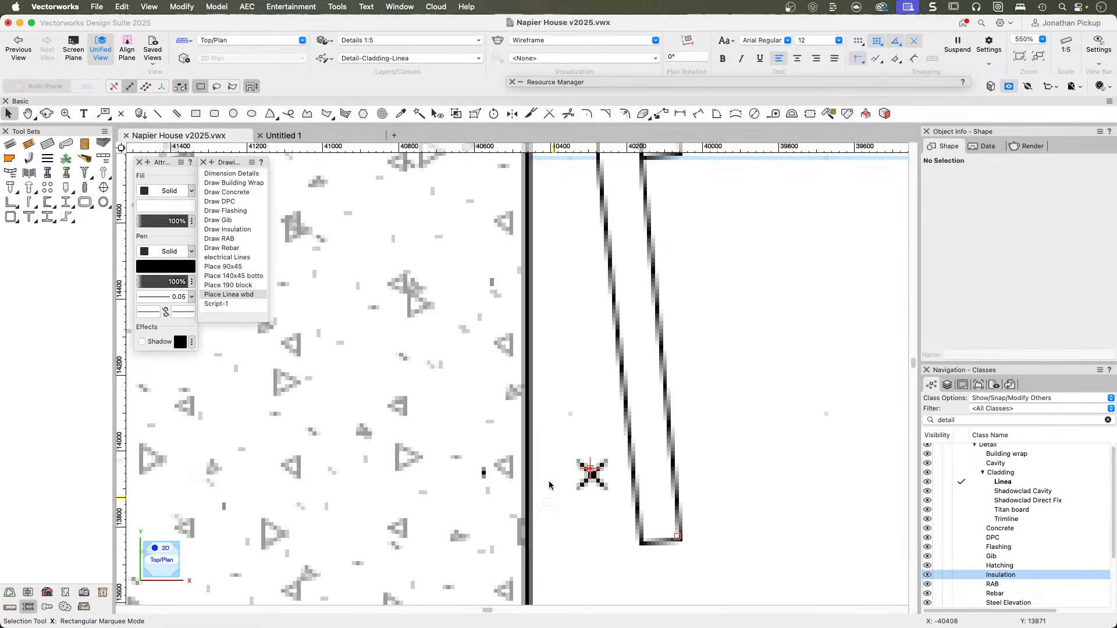
{"action": "mouse_move", "coordinate": [579, 375]}
{"action": "middle_mouse_down"}
{"action": "mouse_move", "coordinate": [471, 424]}
{"action": "mouse_move", "coordinate": [401, 501]}
{"action": "middle_mouse_up"}
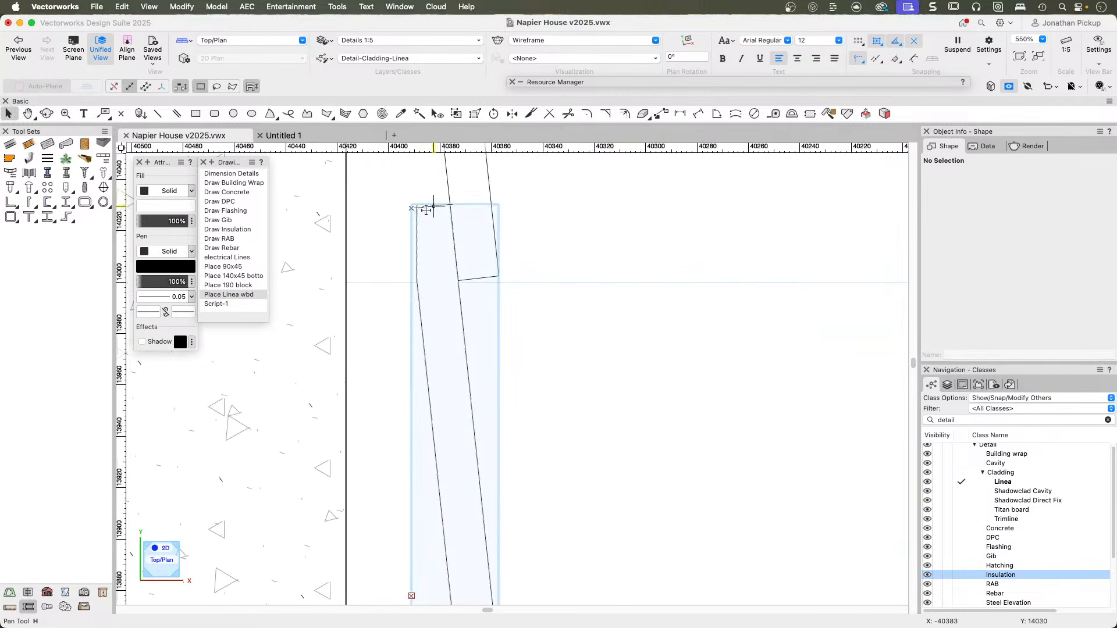
{"action": "scroll", "coordinate": [480, 381], "scroll_direction": "down", "scroll_amount": 3}
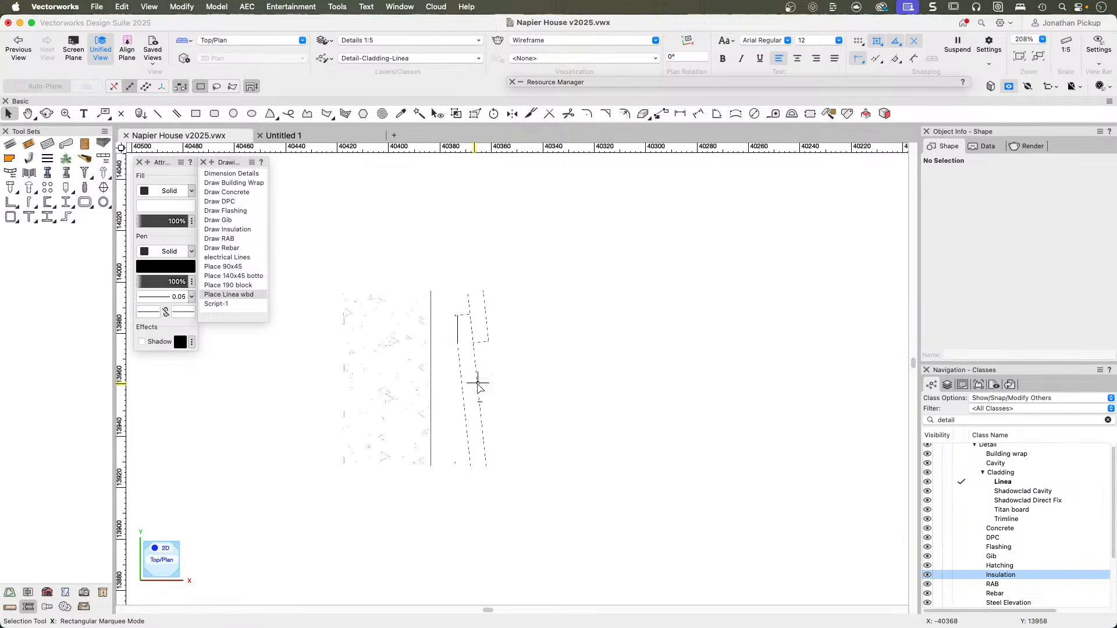
{"action": "left_click", "coordinate": [478, 385]}
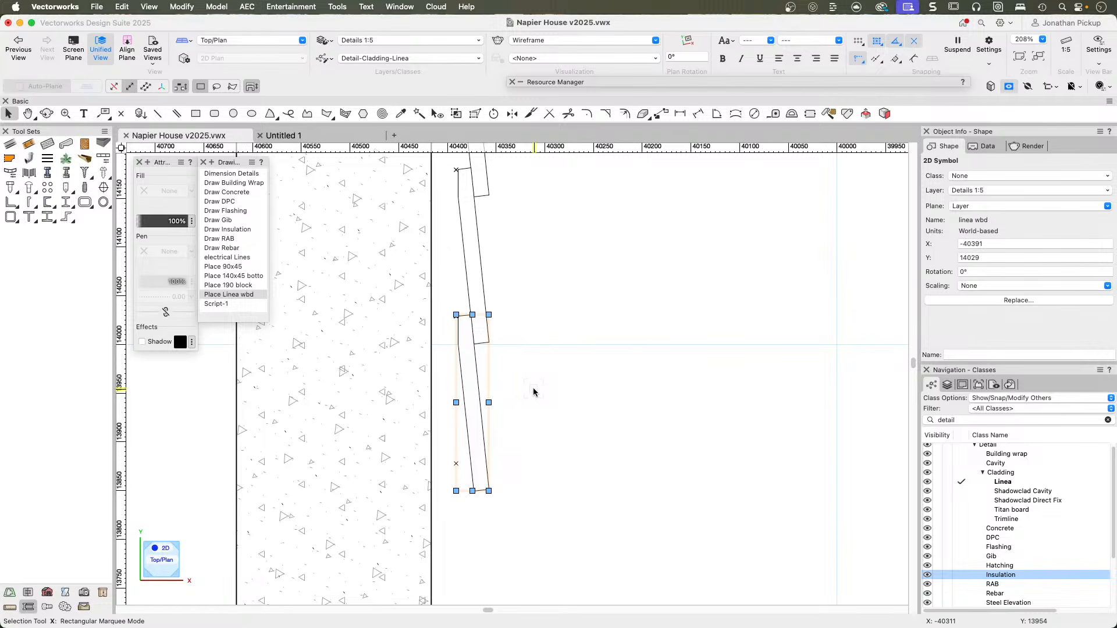
{"action": "left_click", "coordinate": [514, 366]}
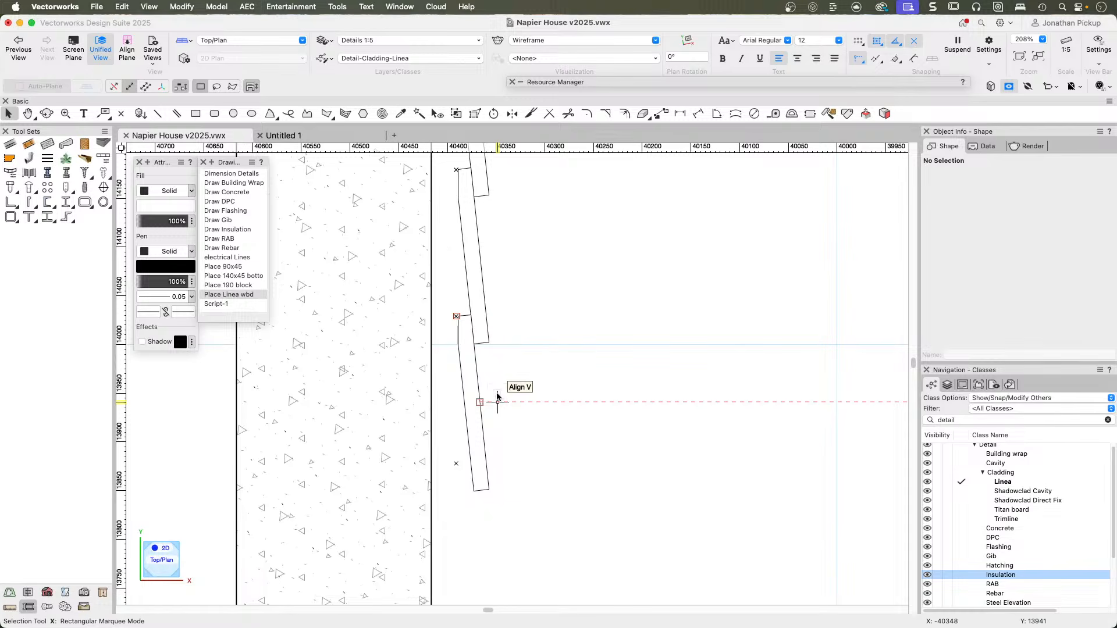
Delete the whole slab and weatherboard detail together with the footing, blocks and rebar beside it.
{"action": "scroll", "coordinate": [497, 396], "scroll_direction": "down", "scroll_amount": 10}
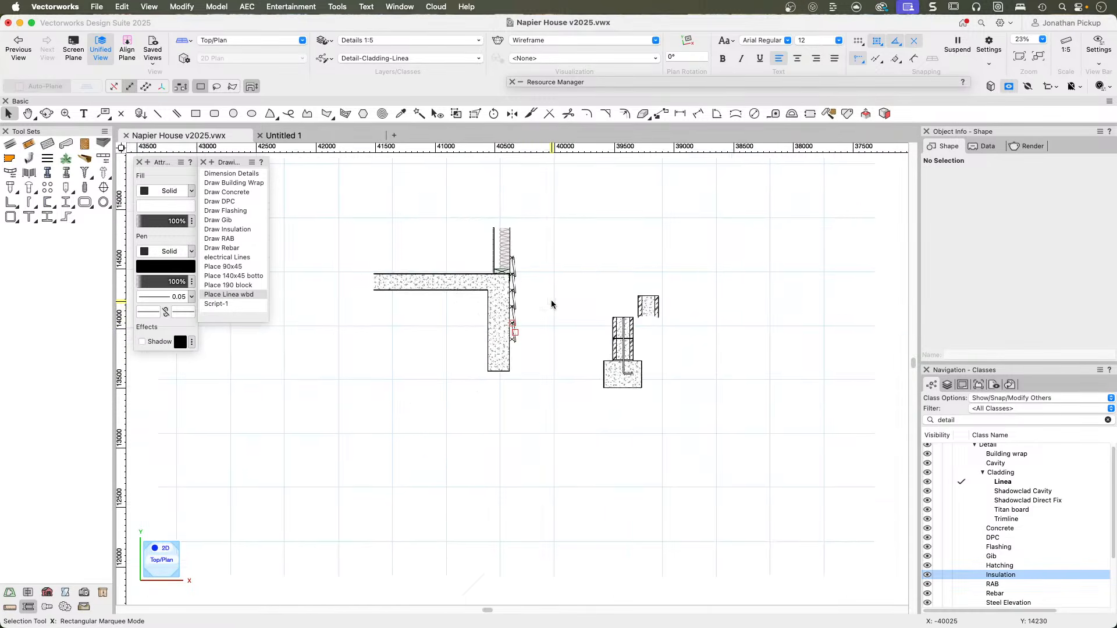
{"action": "scroll", "coordinate": [491, 286], "scroll_direction": "down", "scroll_amount": 1}
{"action": "scroll", "coordinate": [512, 326], "scroll_direction": "down", "scroll_amount": 2}
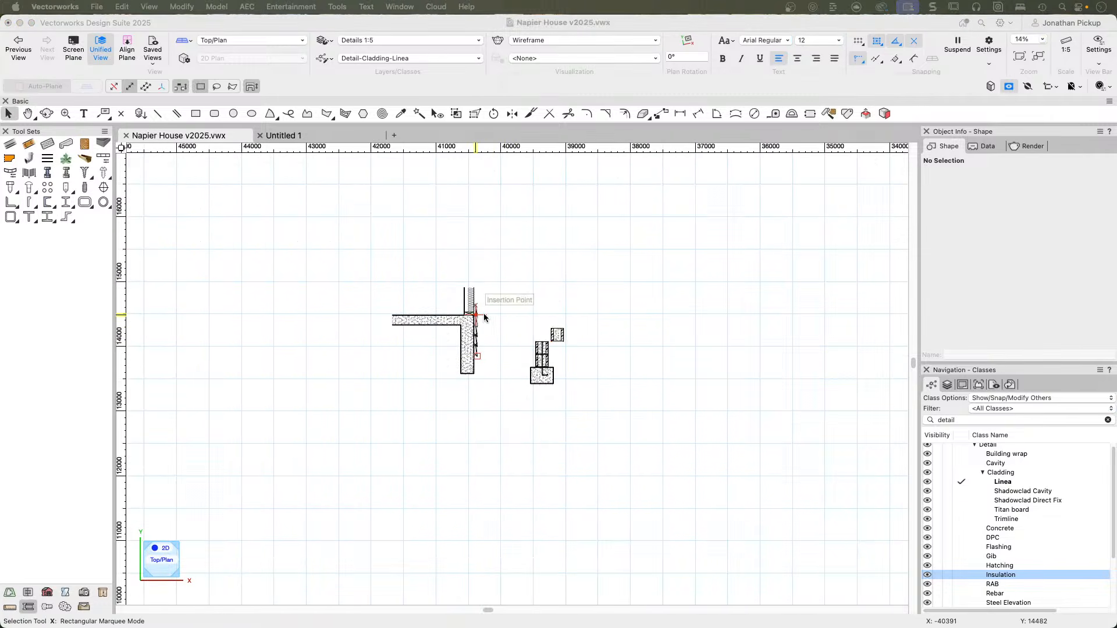
{"action": "left_click_drag", "start_coordinate": [346, 247], "coordinate": [635, 430]}
{"action": "key", "text": "Delete"}
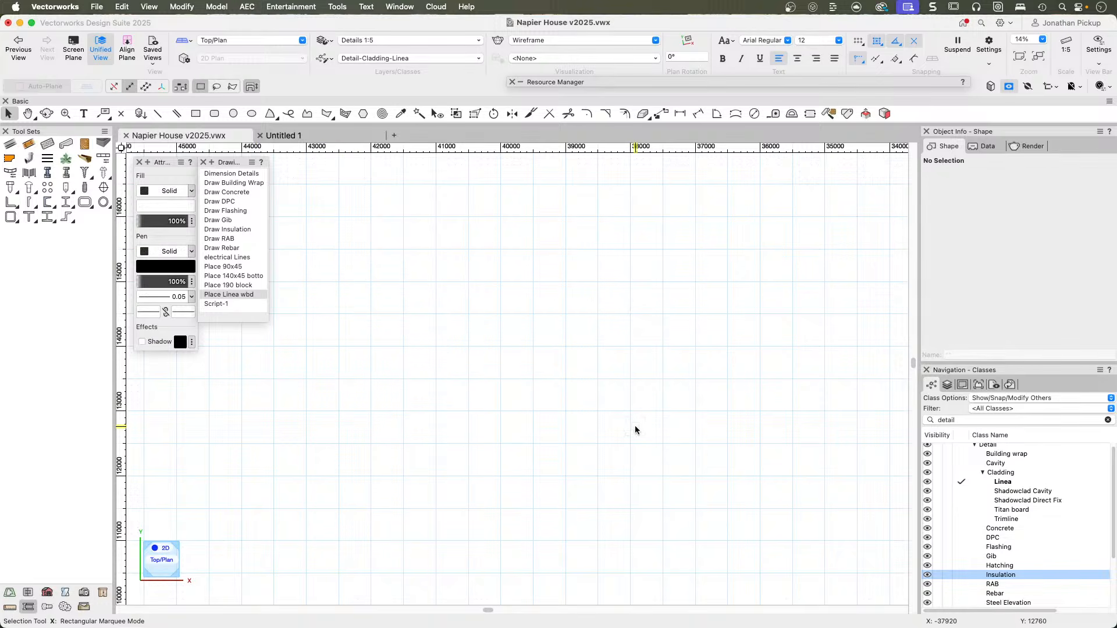
Examine the existing details on the layer, focusing on the 150x100x5 RHS connection and its level markers.
{"action": "key", "text": "super+6"}
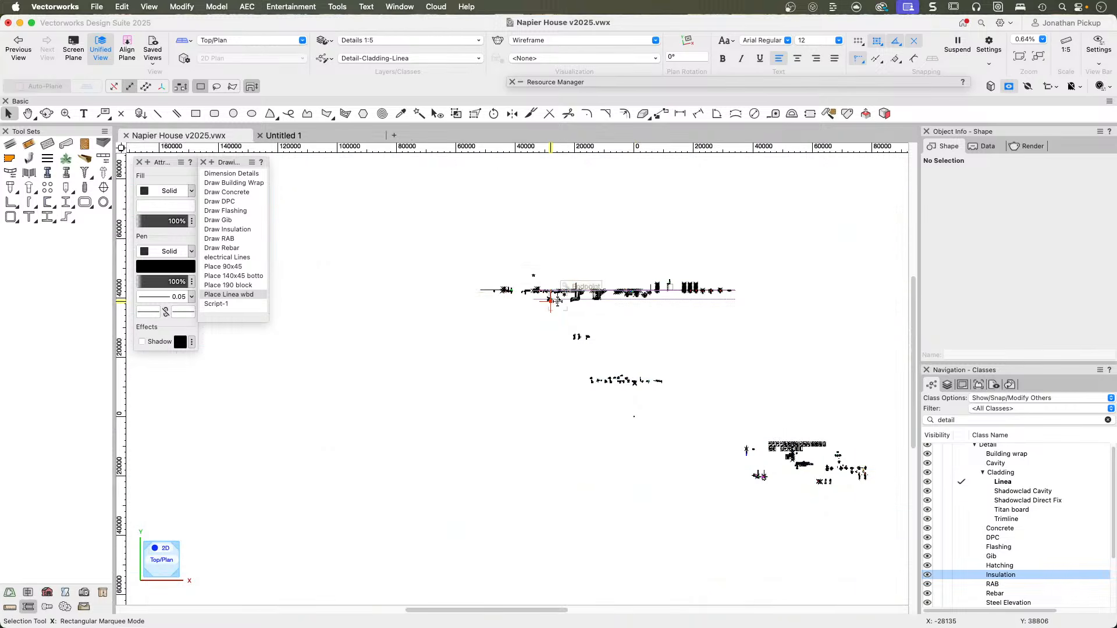
{"action": "key", "text": "c"}
{"action": "left_click_drag", "start_coordinate": [532, 276], "coordinate": [585, 311]}
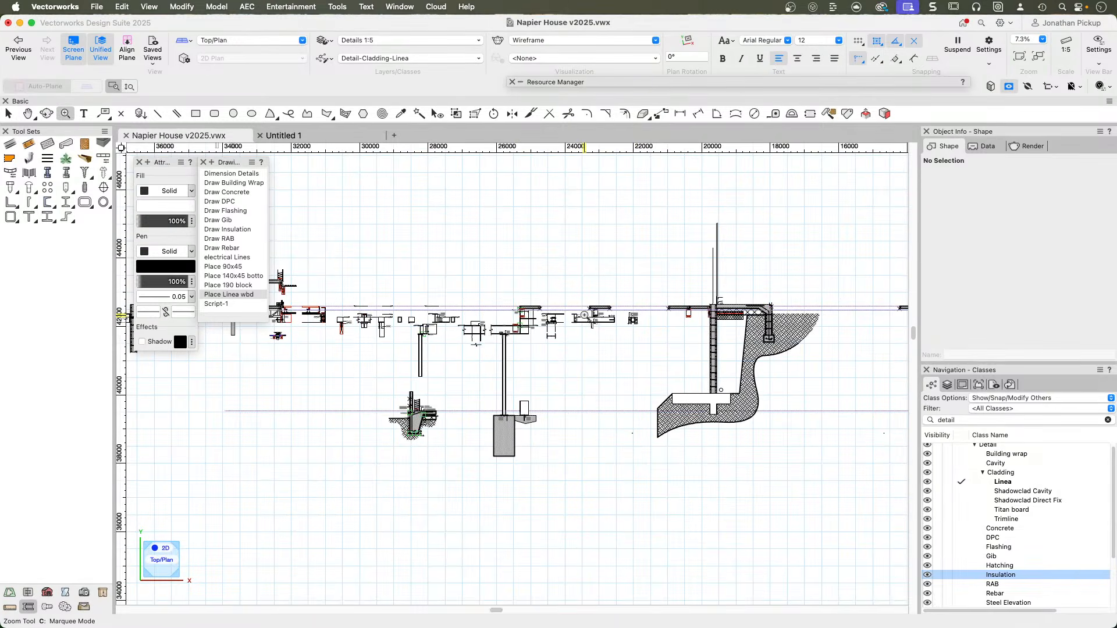
{"action": "scroll", "coordinate": [374, 325], "scroll_direction": "up", "scroll_amount": 5}
{"action": "middle_click_drag", "start_coordinate": [542, 288], "coordinate": [738, 369]}
{"action": "scroll", "coordinate": [485, 399], "scroll_direction": "up", "scroll_amount": 5}
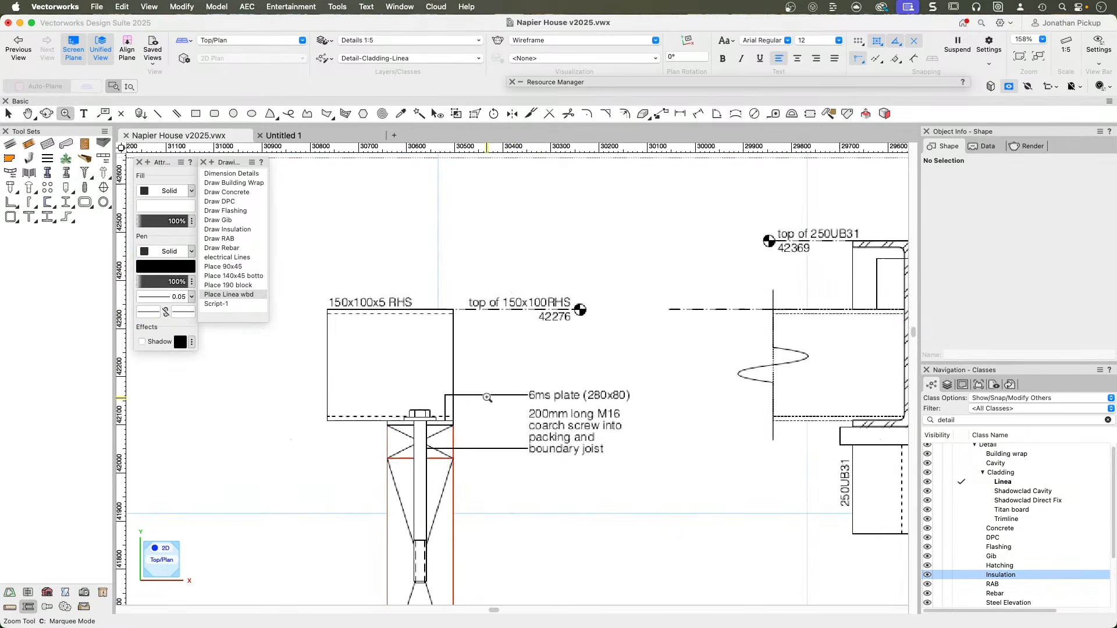
{"action": "scroll", "coordinate": [487, 270], "scroll_direction": "up", "scroll_amount": 5}
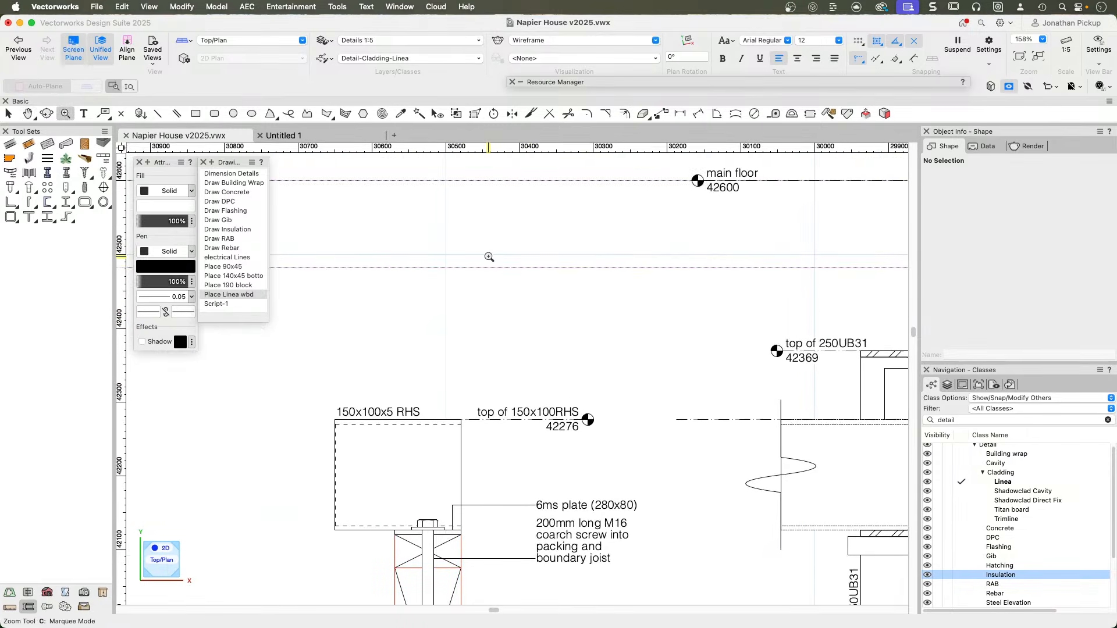
Select the "top of 150x100RHS" benchmark and examine how it relates to the RHS connection and the neighbouring ribbon plate detail.
{"action": "key", "text": "x"}
{"action": "scroll", "coordinate": [517, 415], "scroll_direction": "down", "scroll_amount": 2}
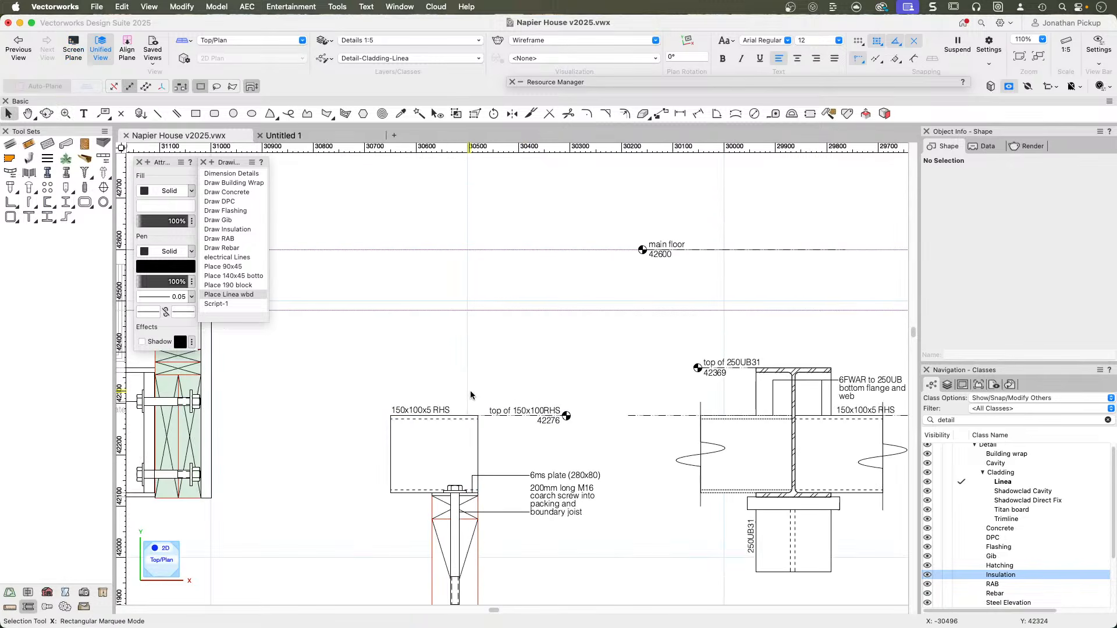
{"action": "left_click", "coordinate": [547, 420]}
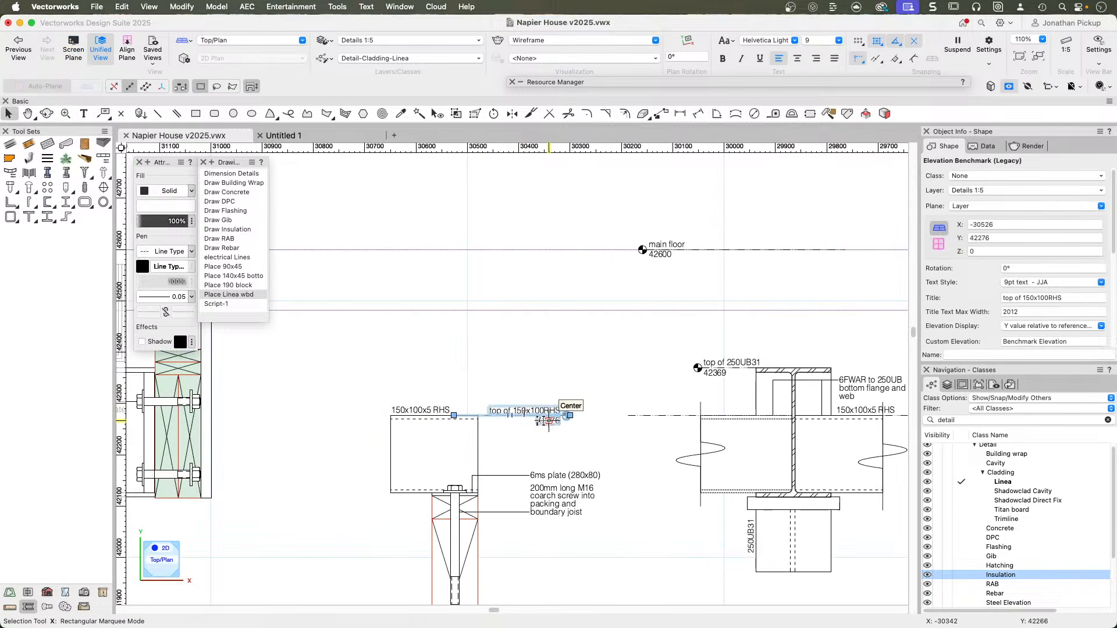
{"action": "scroll", "coordinate": [702, 368], "scroll_direction": "down", "scroll_amount": 1}
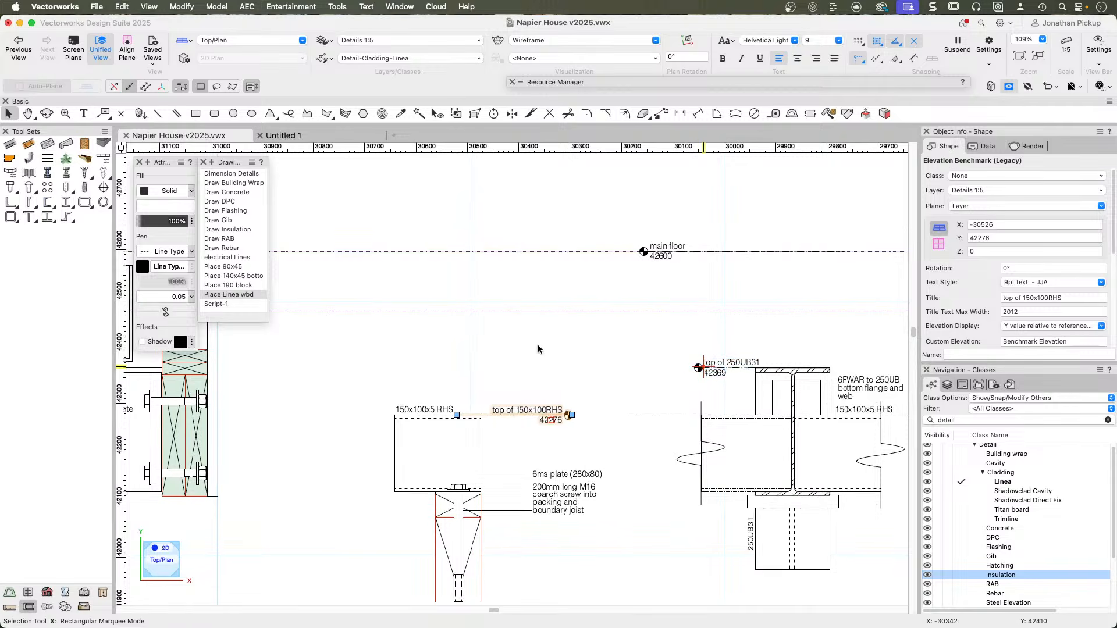
{"action": "scroll", "coordinate": [593, 367], "scroll_direction": "left", "scroll_amount": 10}
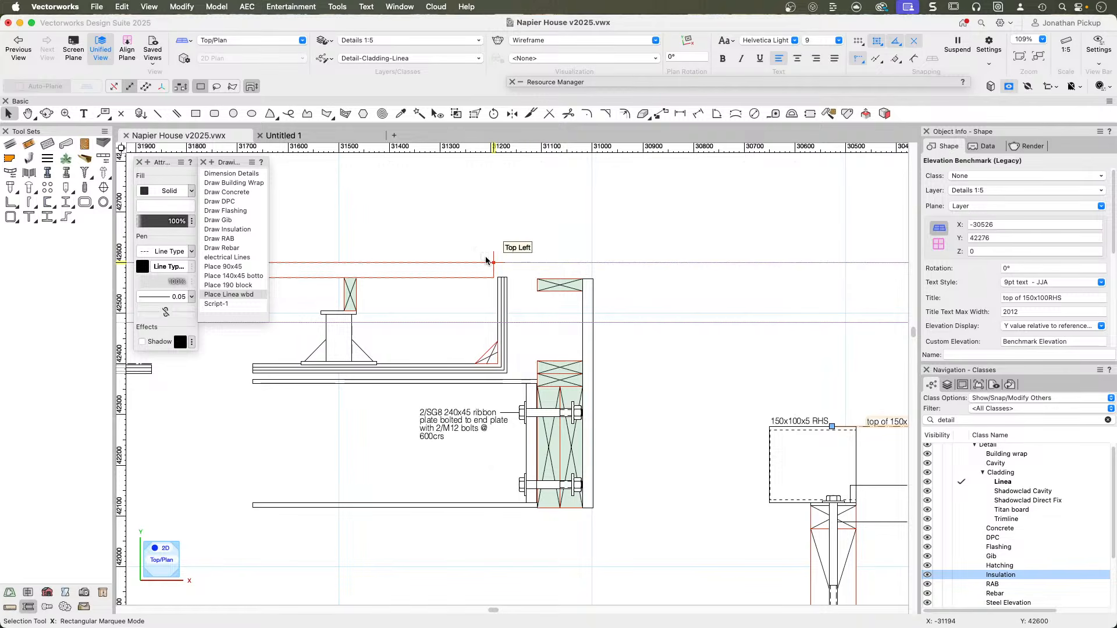
Survey the full row of details on the Details 1:5 layer, from the ribbon plate detail across to the retaining walls.
{"action": "scroll", "coordinate": [490, 389], "scroll_direction": "down", "scroll_amount": 8}
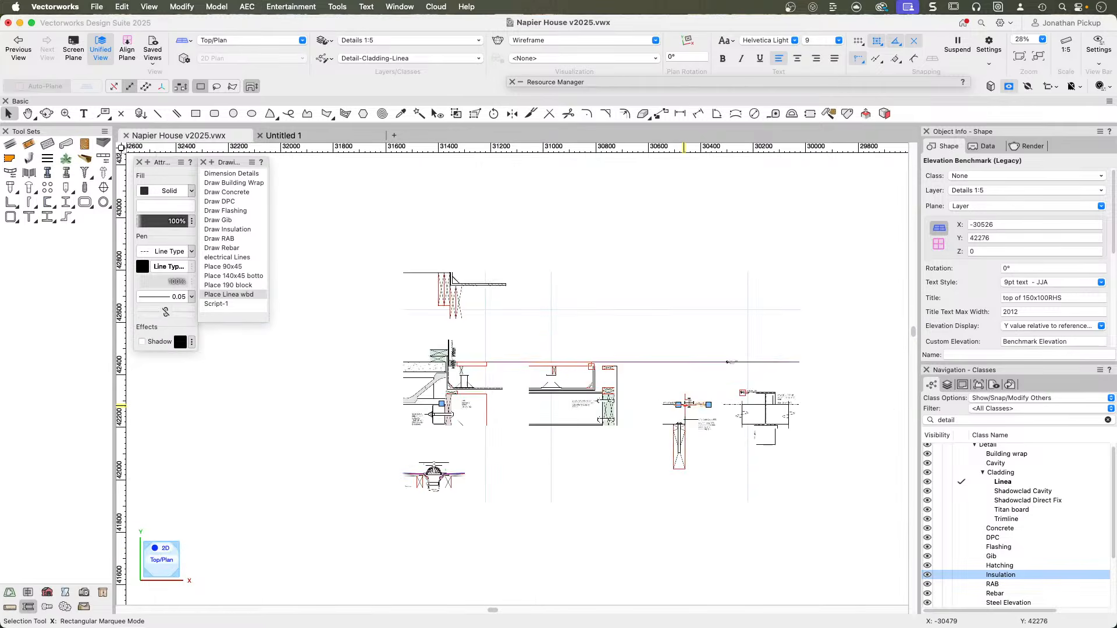
{"action": "scroll", "coordinate": [469, 394], "scroll_direction": "up", "scroll_amount": 2}
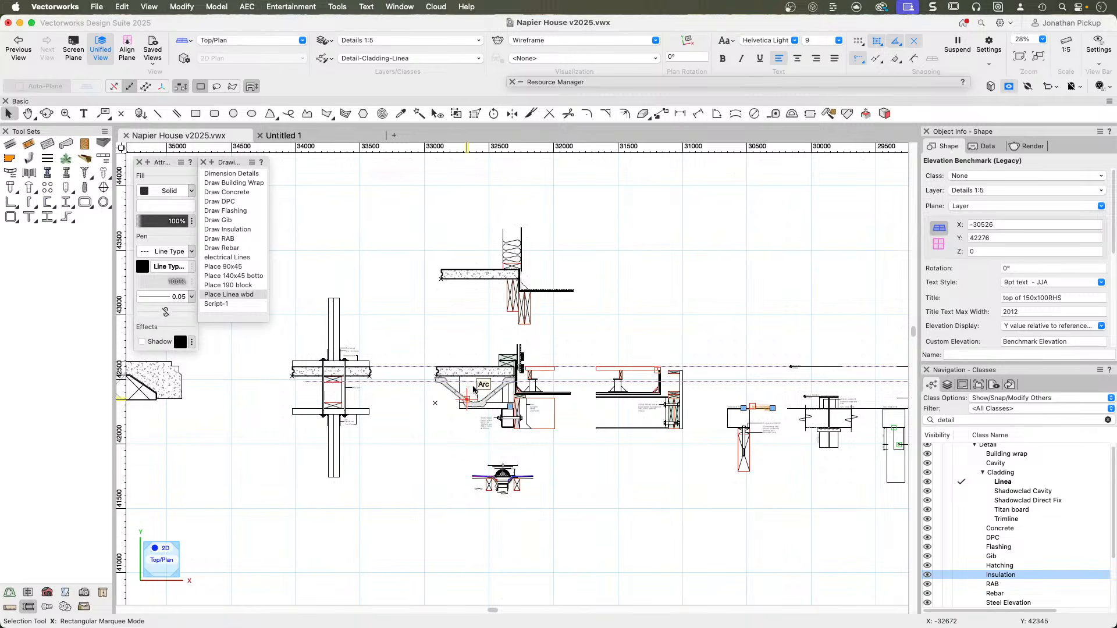
{"action": "scroll", "coordinate": [659, 370], "scroll_direction": "down", "scroll_amount": 4}
{"action": "key", "text": "h"}
{"action": "mouse_move", "coordinate": [600, 341]}
{"action": "left_mouse_down"}
{"action": "mouse_move", "coordinate": [533, 335]}
{"action": "mouse_move", "coordinate": [244, 233]}
{"action": "mouse_move", "coordinate": [329, 260]}
{"action": "left_mouse_up"}
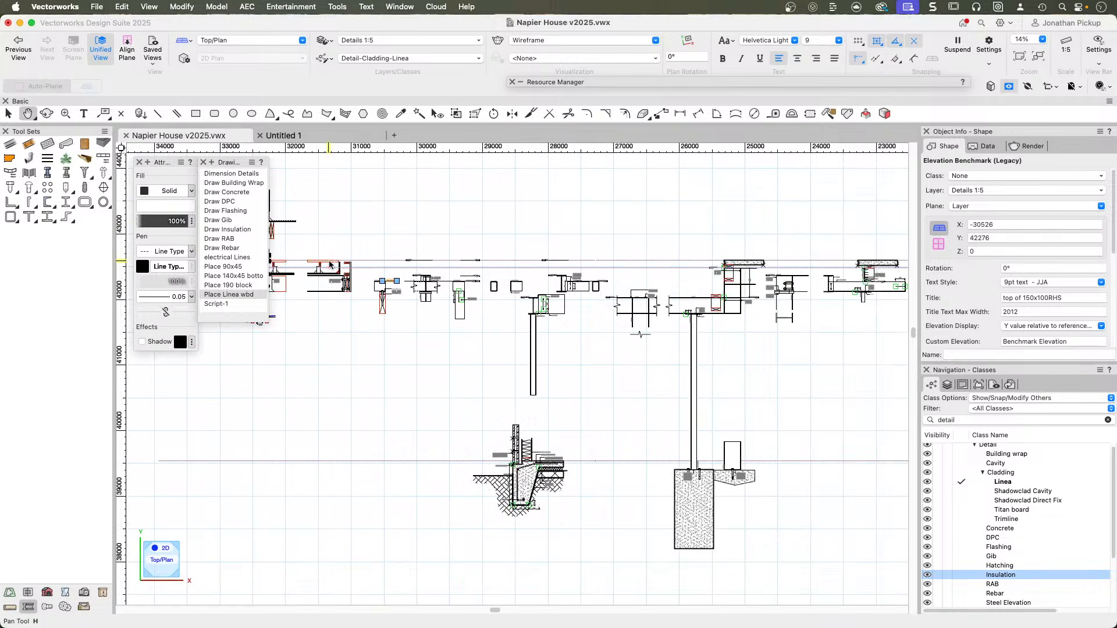
{"action": "key", "text": "x"}
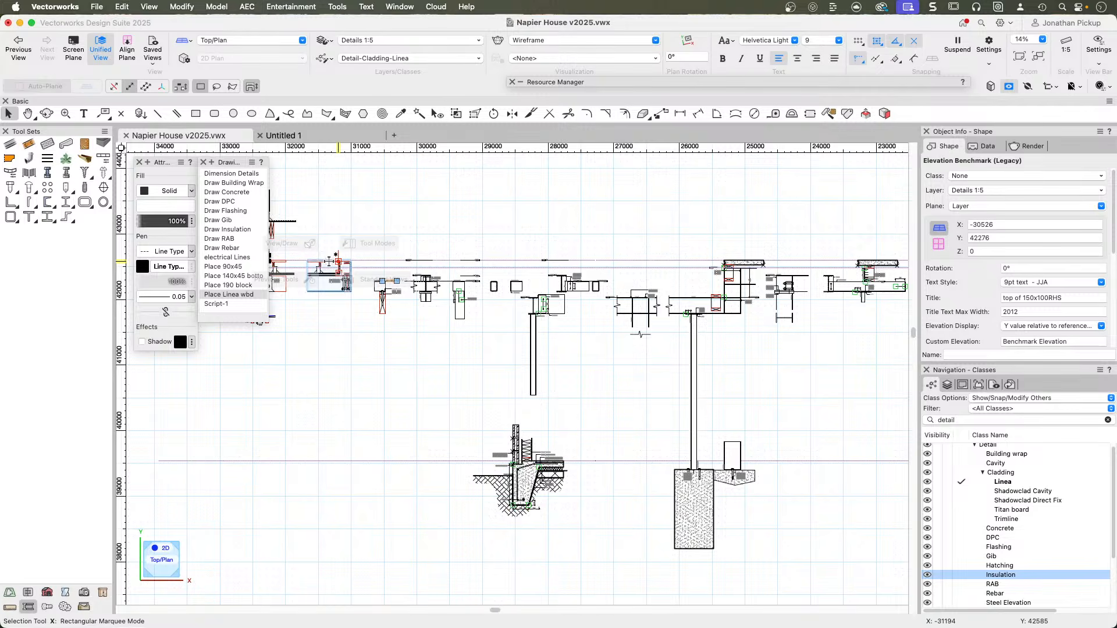
{"action": "scroll", "coordinate": [504, 423], "scroll_direction": "down", "scroll_amount": 2}
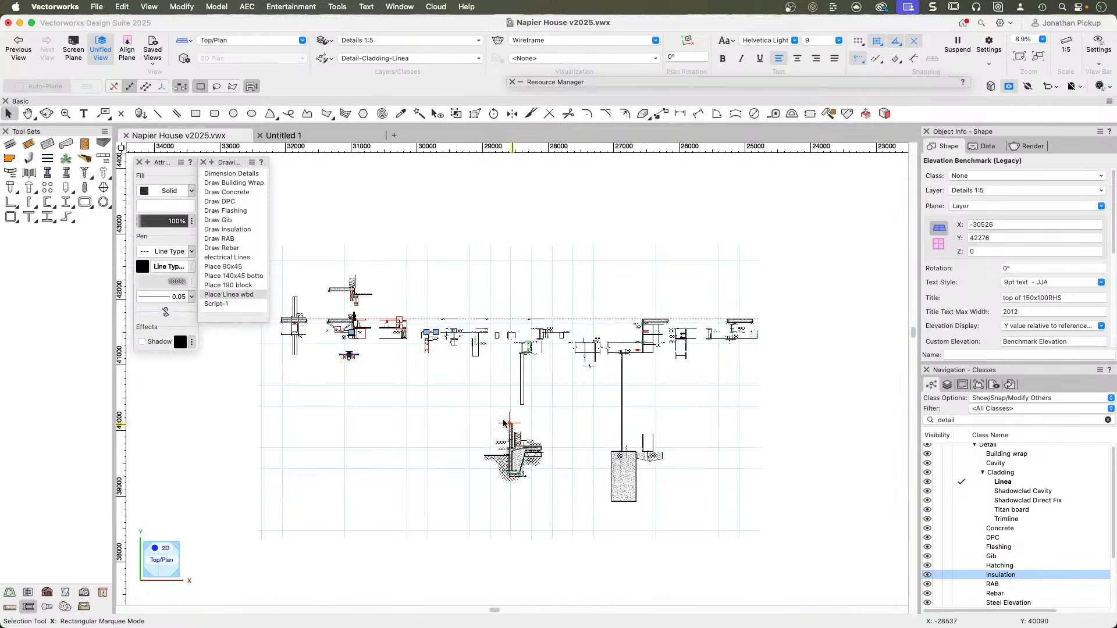
{"action": "scroll", "coordinate": [504, 423], "scroll_direction": "down", "scroll_amount": 1}
{"action": "mouse_move", "coordinate": [504, 423]}
{"action": "middle_mouse_down"}
{"action": "mouse_move", "coordinate": [470, 378]}
{"action": "mouse_move", "coordinate": [377, 397]}
{"action": "middle_mouse_up"}
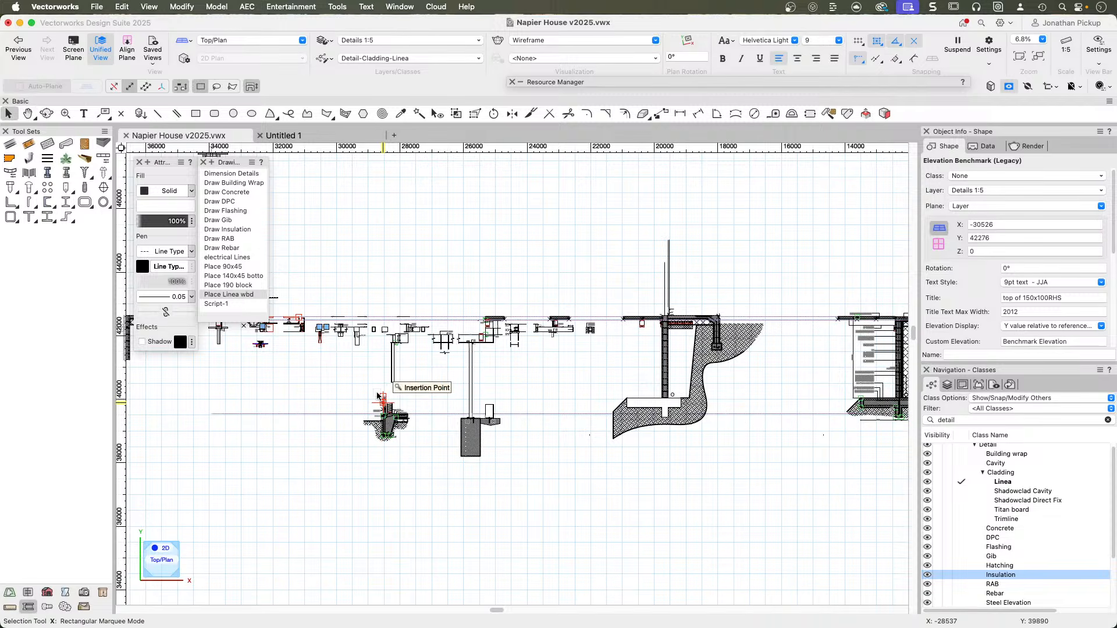
{"action": "scroll", "coordinate": [518, 392], "scroll_direction": "right", "scroll_amount": 6}
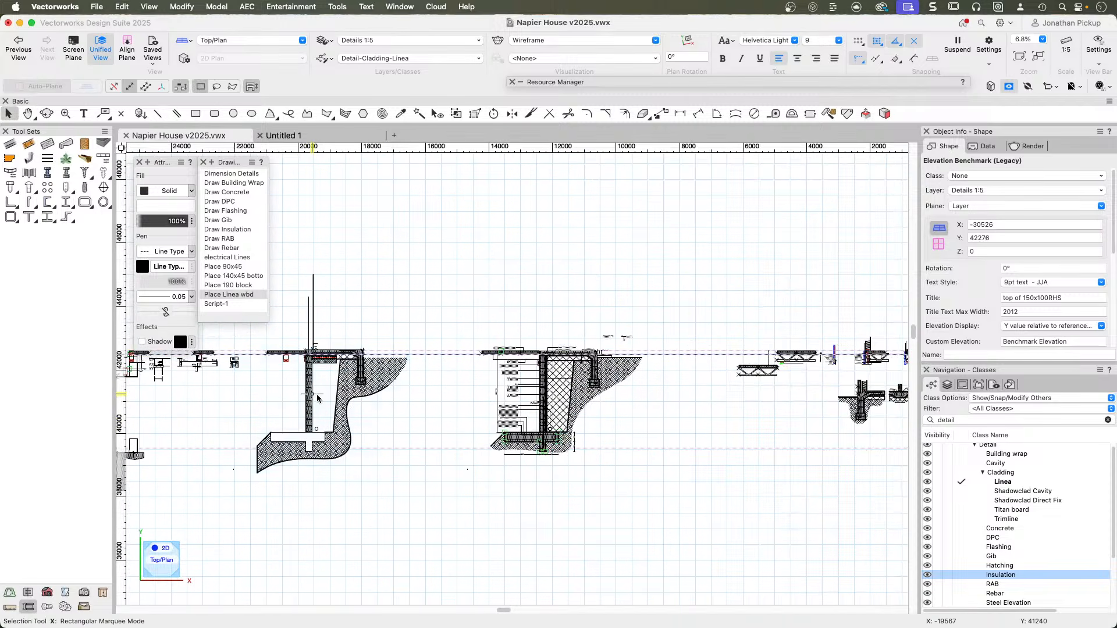
Examine the annotated block retaining wall detail, from the lightweight concrete floor down to the reinforced footing.
{"action": "scroll", "coordinate": [551, 348], "scroll_direction": "up", "scroll_amount": 4}
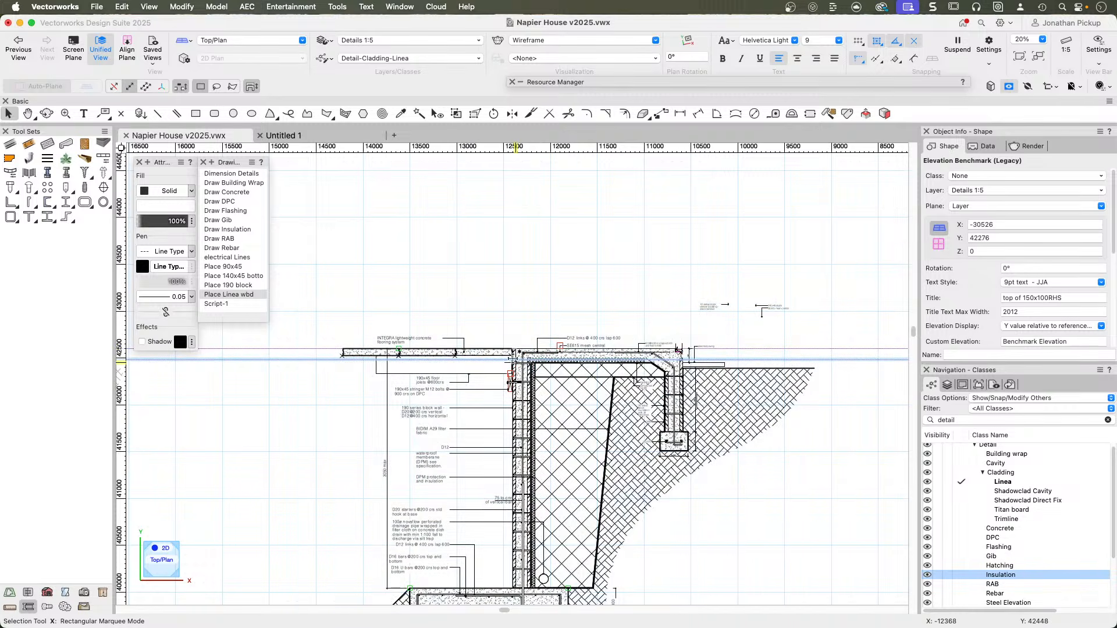
{"action": "middle_click_drag", "start_coordinate": [659, 468], "coordinate": [682, 271]}
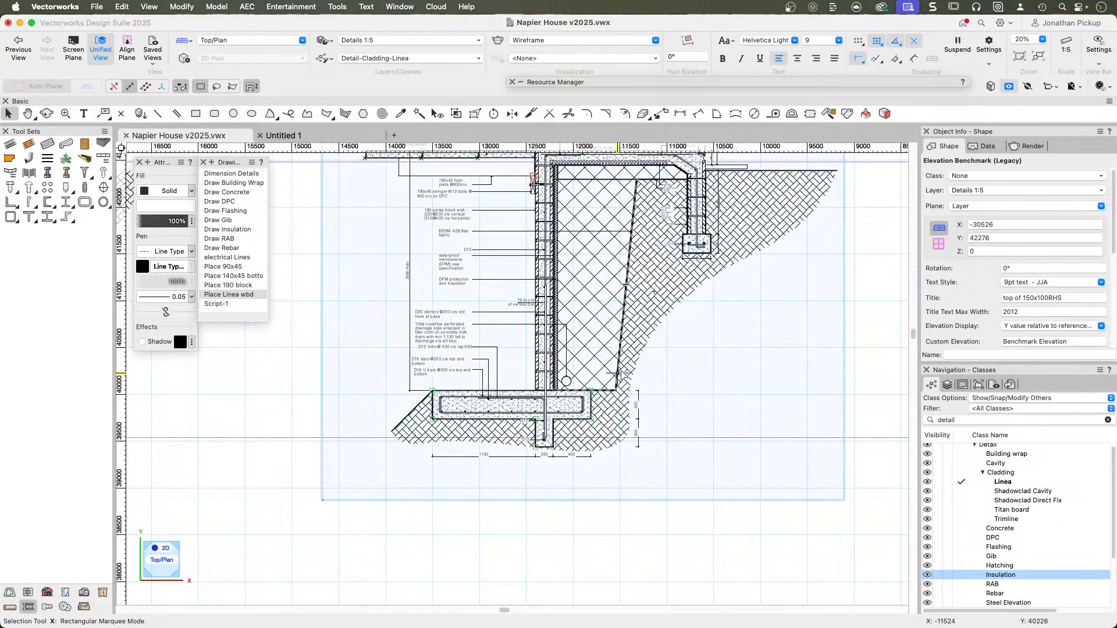
{"action": "scroll", "coordinate": [597, 382], "scroll_direction": "down", "scroll_amount": 1}
{"action": "scroll", "coordinate": [597, 382], "scroll_direction": "down", "scroll_amount": 5}
{"action": "middle_click_drag", "start_coordinate": [435, 400], "coordinate": [502, 403]}
{"action": "middle_click_drag", "start_coordinate": [587, 401], "coordinate": [279, 410]}
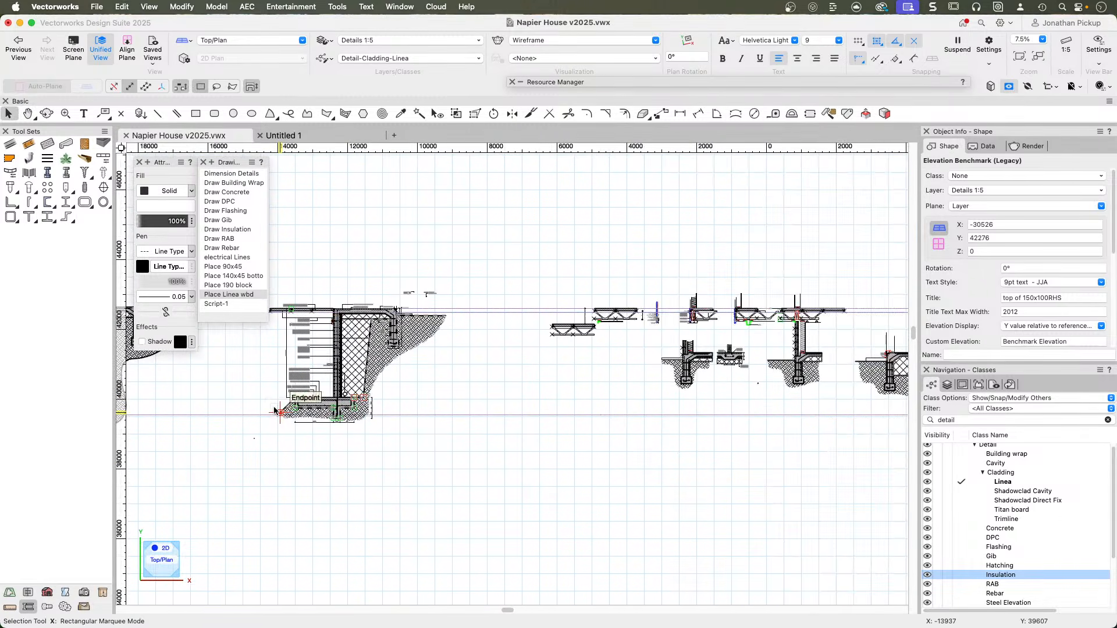
Examine the floor edge details with cladding and insulation, along with the steel beam and block wall junctions beneath the floor trusses.
{"action": "middle_click_drag", "start_coordinate": [576, 411], "coordinate": [445, 405]}
{"action": "scroll", "coordinate": [445, 406], "scroll_direction": "up", "scroll_amount": 10}
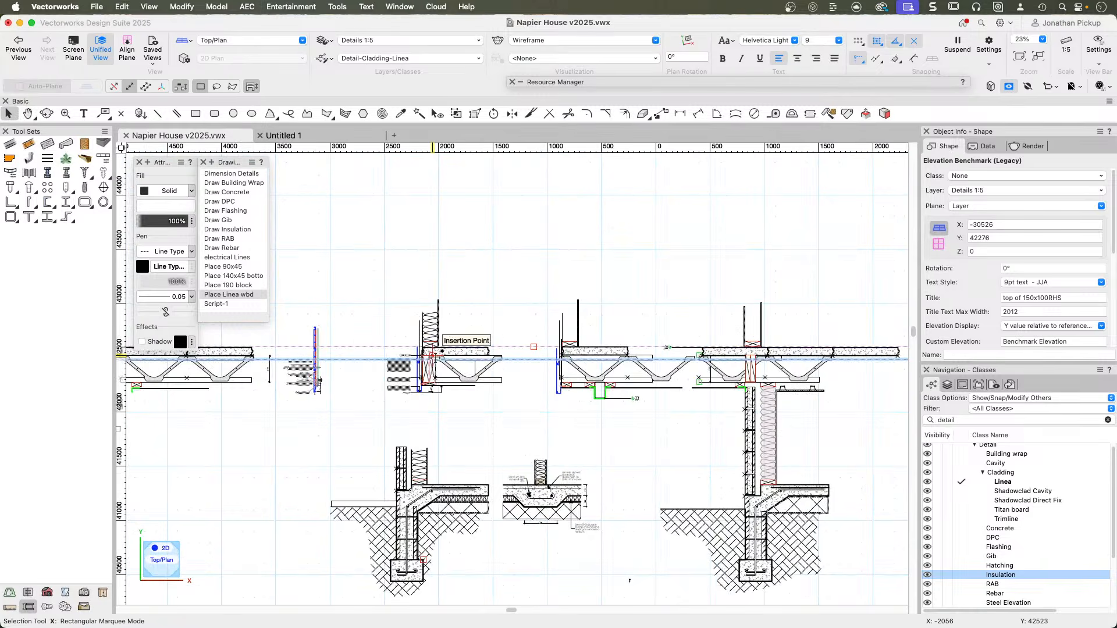
{"action": "scroll", "coordinate": [389, 331], "scroll_direction": "up", "scroll_amount": 3}
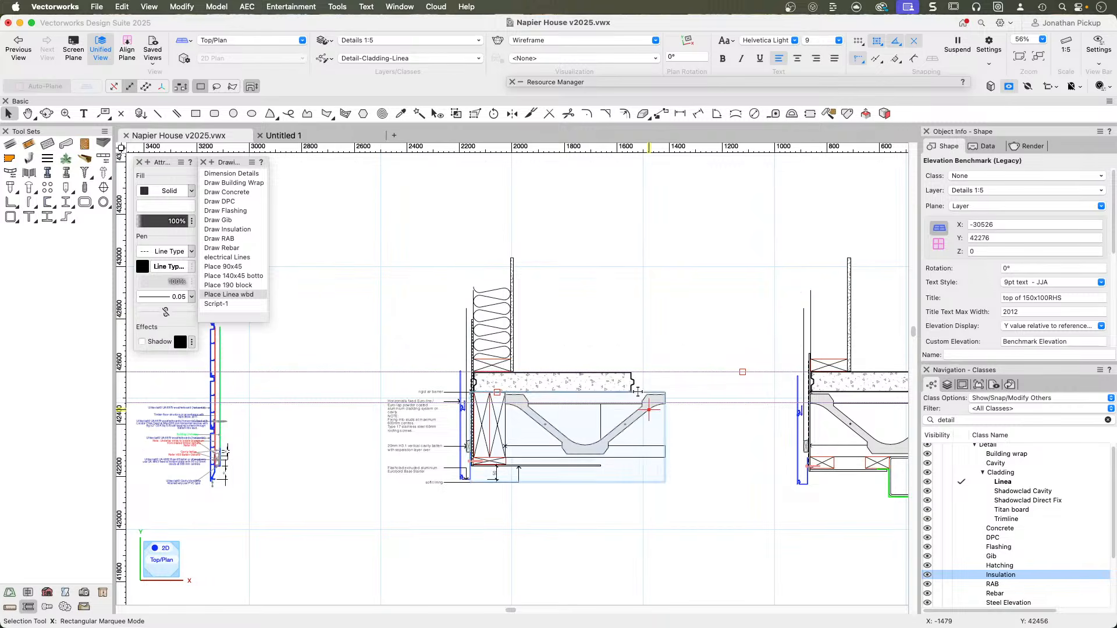
{"action": "scroll", "coordinate": [595, 329], "scroll_direction": "up", "scroll_amount": 1}
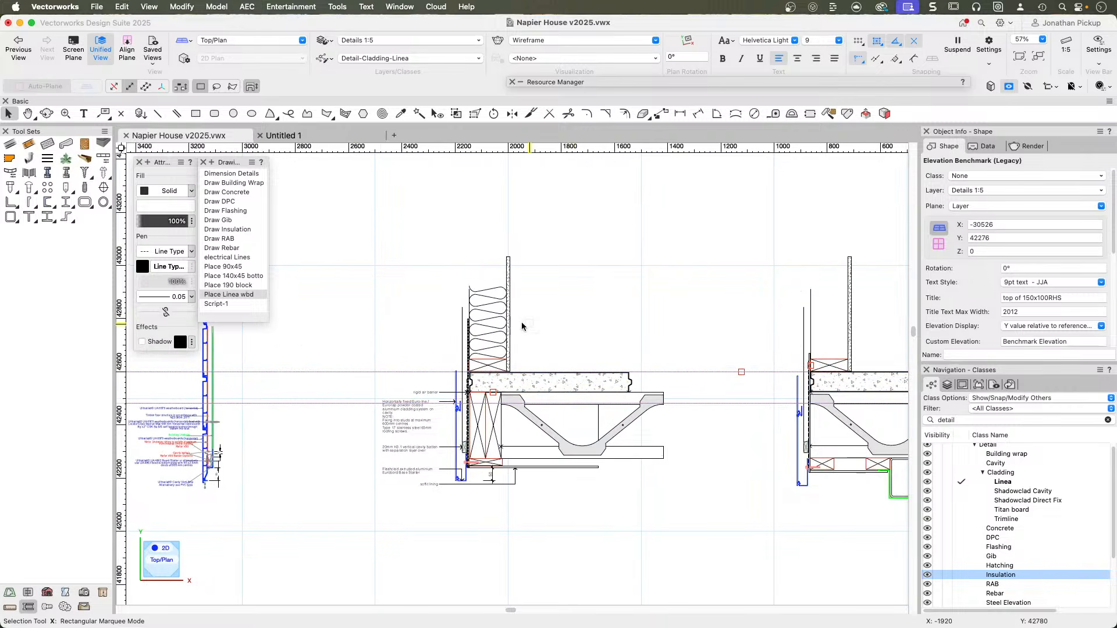
{"action": "scroll", "coordinate": [512, 315], "scroll_direction": "right", "scroll_amount": 5}
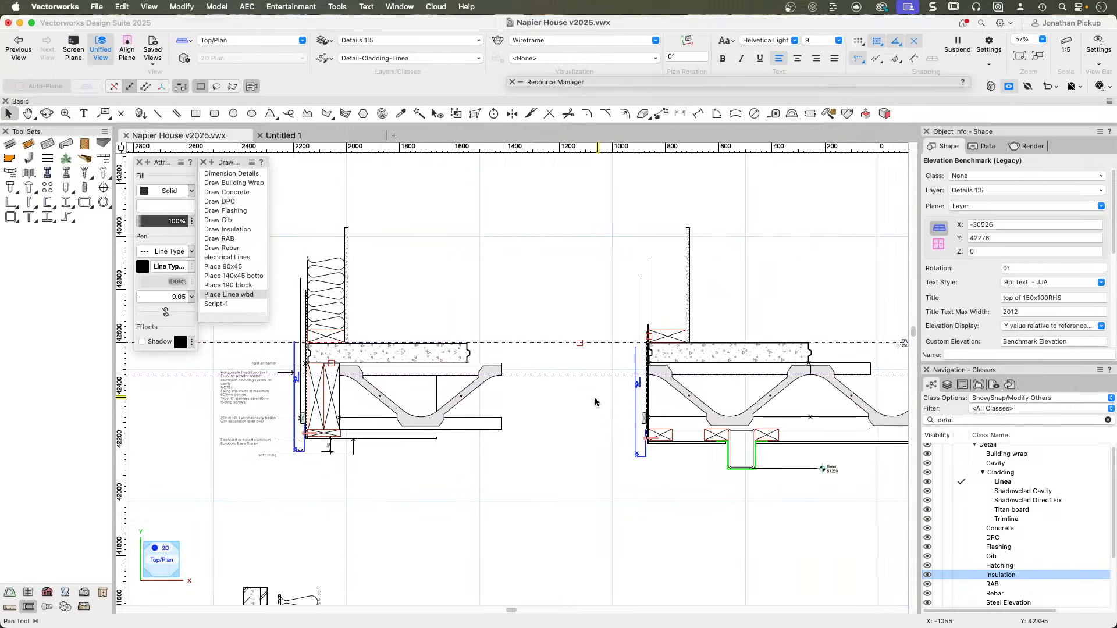
{"action": "scroll", "coordinate": [598, 396], "scroll_direction": "left", "scroll_amount": 4}
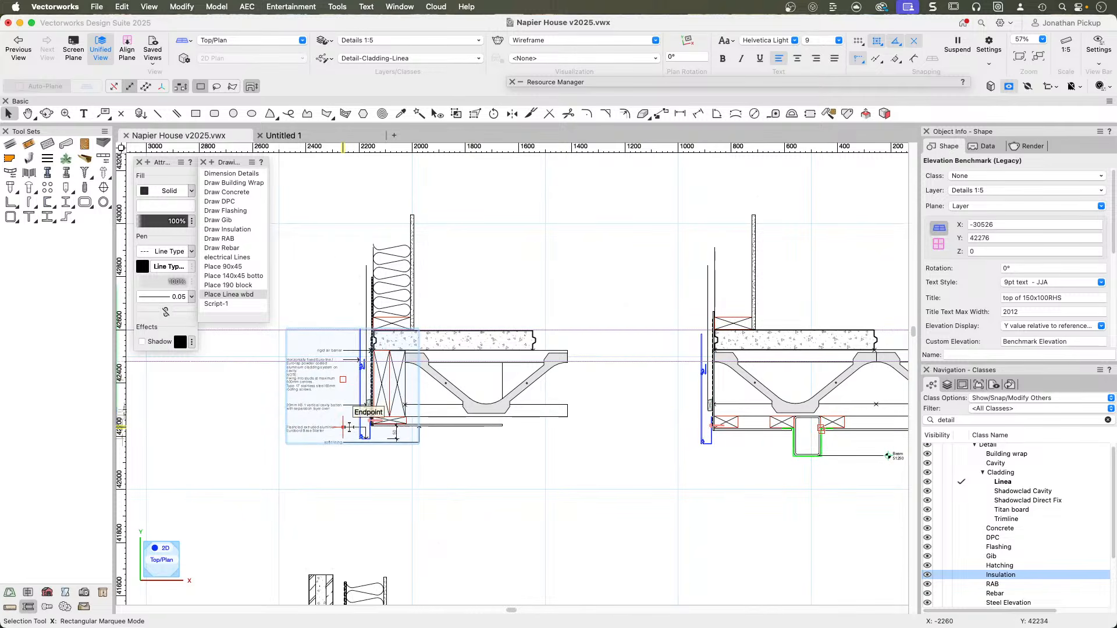
{"action": "mouse_move", "coordinate": [616, 434]}
{"action": "left_mouse_down"}
{"action": "mouse_move", "coordinate": [531, 292]}
{"action": "mouse_move", "coordinate": [211, 353]}
{"action": "left_mouse_up"}
{"action": "left_click_drag", "start_coordinate": [670, 347], "coordinate": [601, 352]}
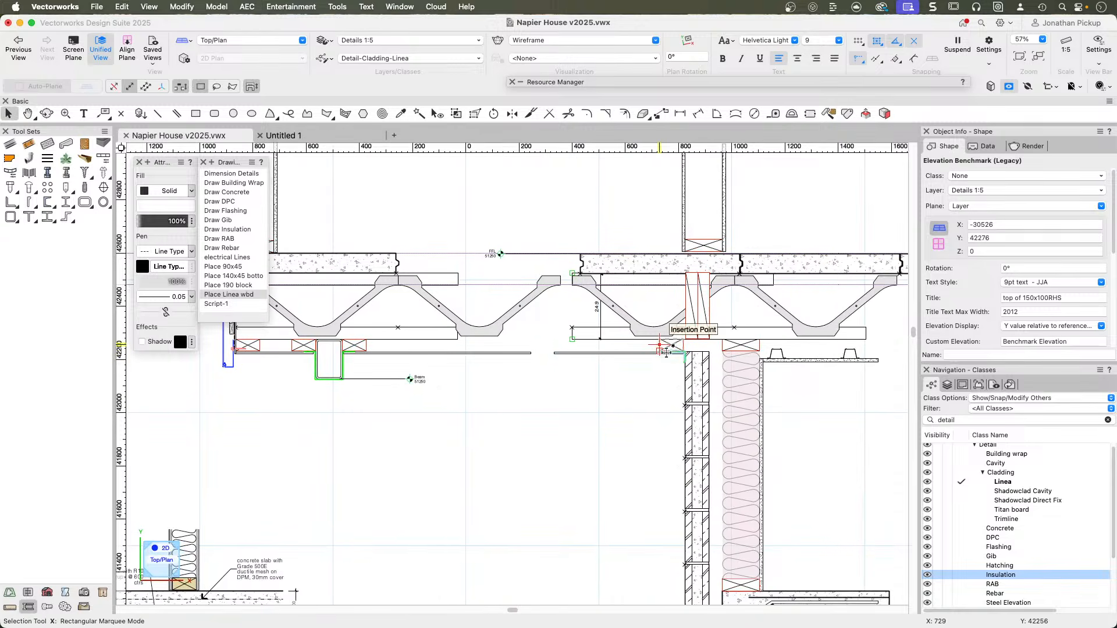
{"action": "mouse_move", "coordinate": [696, 388]}
{"action": "left_mouse_down"}
{"action": "mouse_move", "coordinate": [356, 343]}
{"action": "mouse_move", "coordinate": [747, 358]}
{"action": "left_mouse_up"}
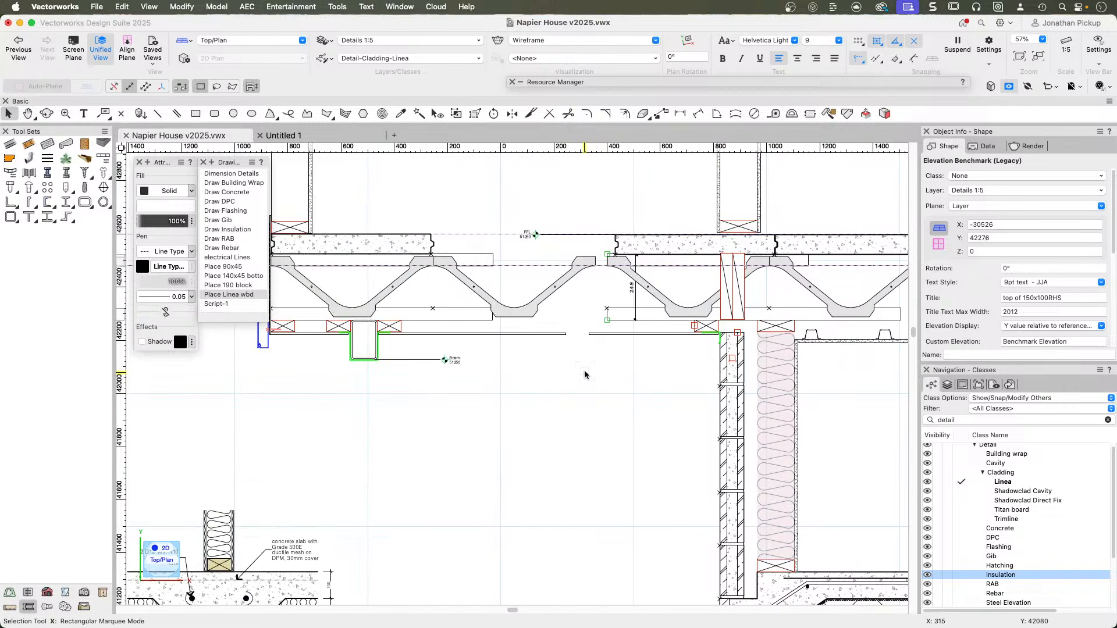
Deselect the benchmark and review the floor truss and foundation details together as a group.
{"action": "scroll", "coordinate": [559, 382], "scroll_direction": "down", "scroll_amount": 5}
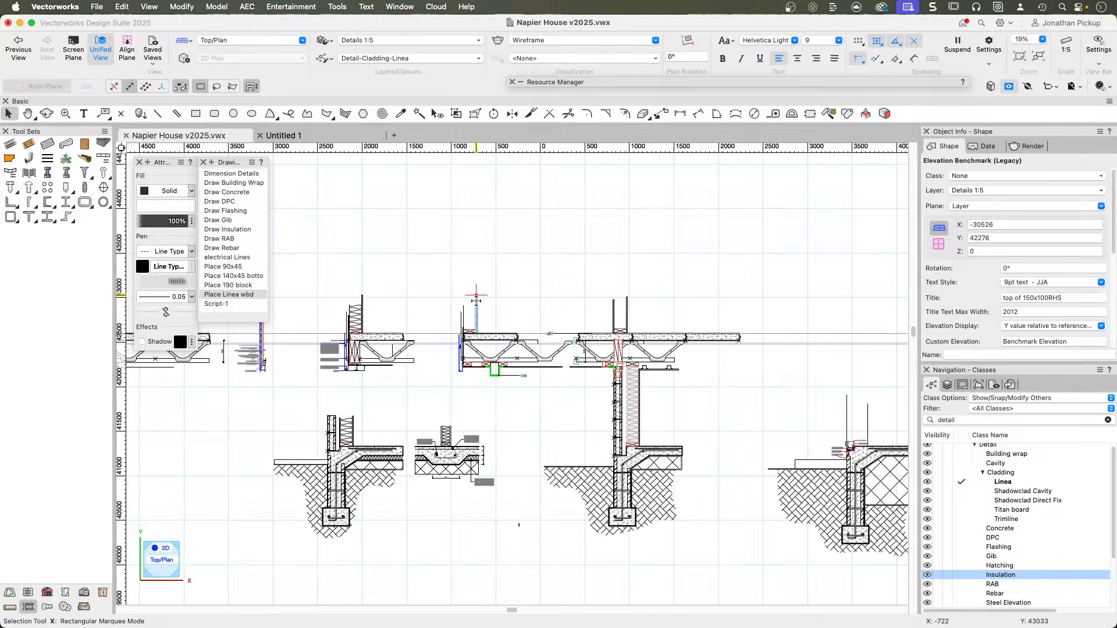
{"action": "left_click", "coordinate": [449, 267]}
{"action": "left_click_drag", "start_coordinate": [448, 268], "coordinate": [718, 259]}
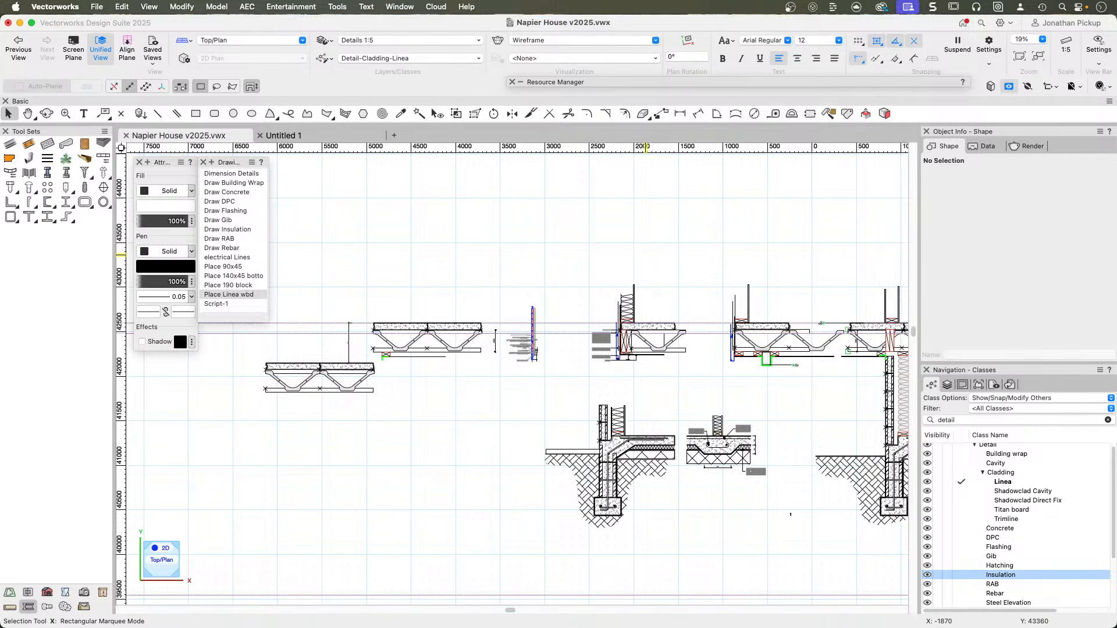
Switch to Safari and look through the courses in the Vectorworks Training Skool classroom.
{"action": "key", "text": "super+Tab"}
{"action": "left_click", "coordinate": [224, 289]}
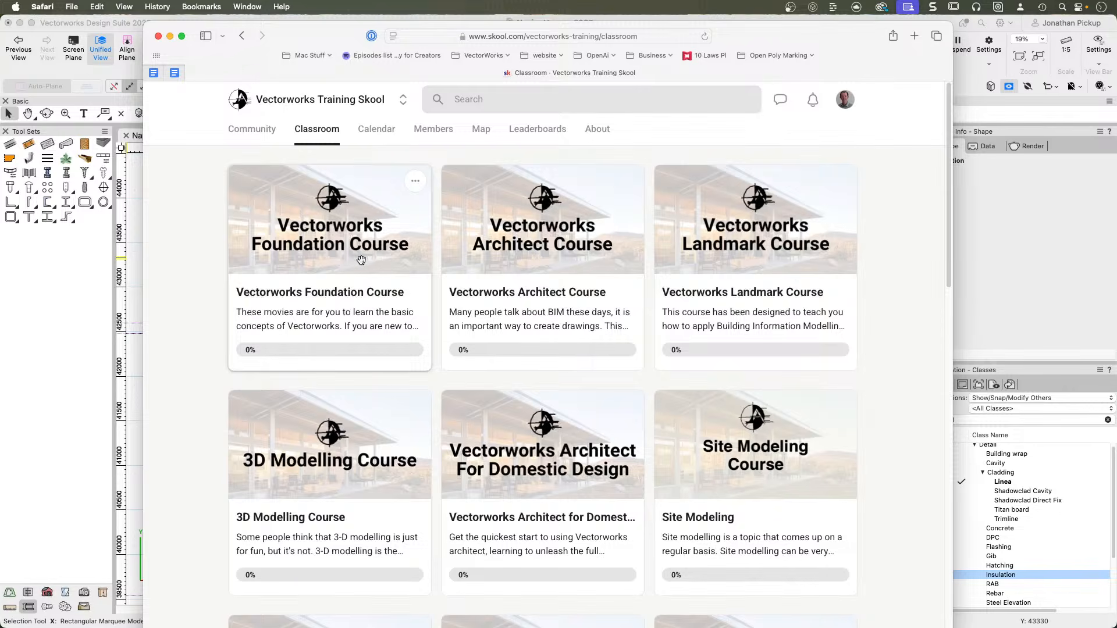
{"action": "scroll", "coordinate": [561, 262], "scroll_direction": "down", "scroll_amount": 4}
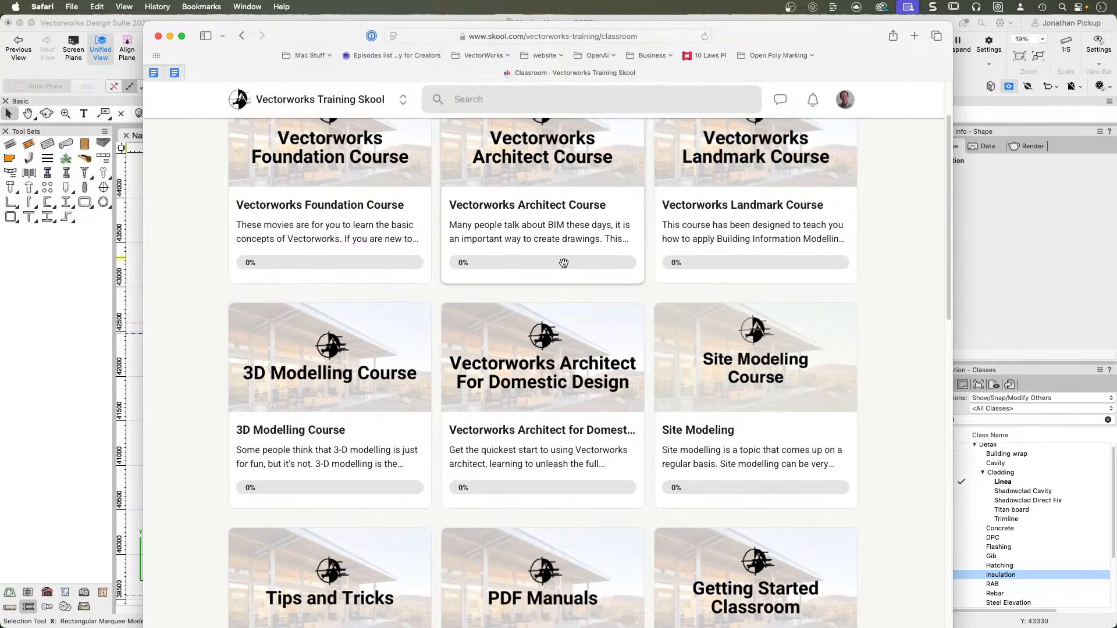
{"action": "scroll", "coordinate": [564, 265], "scroll_direction": "down", "scroll_amount": 6}
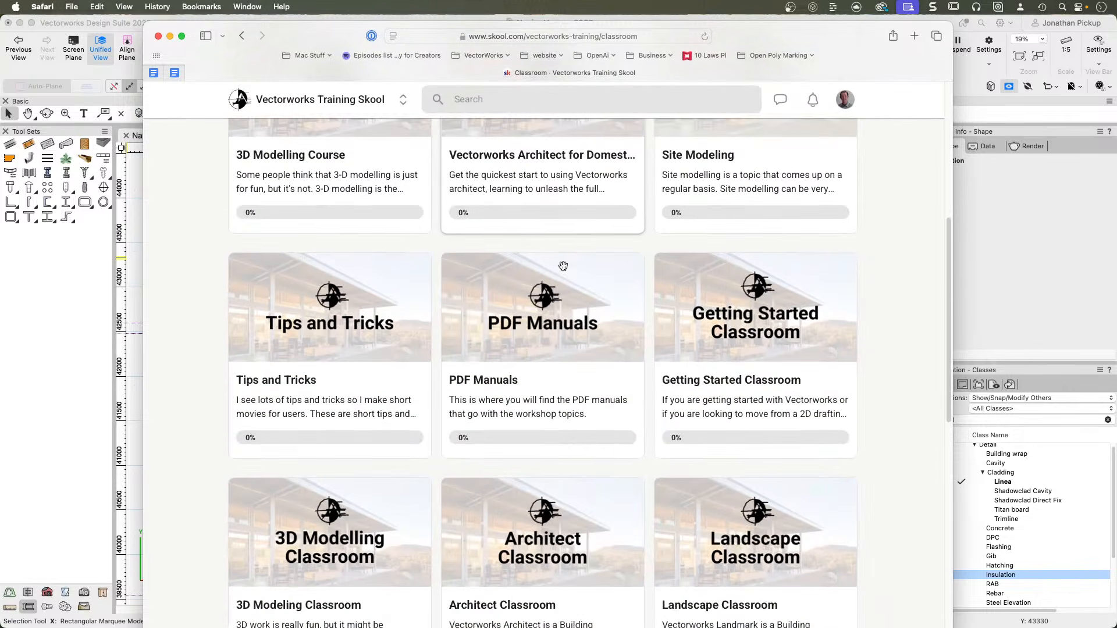
{"action": "scroll", "coordinate": [564, 267], "scroll_direction": "down", "scroll_amount": 3}
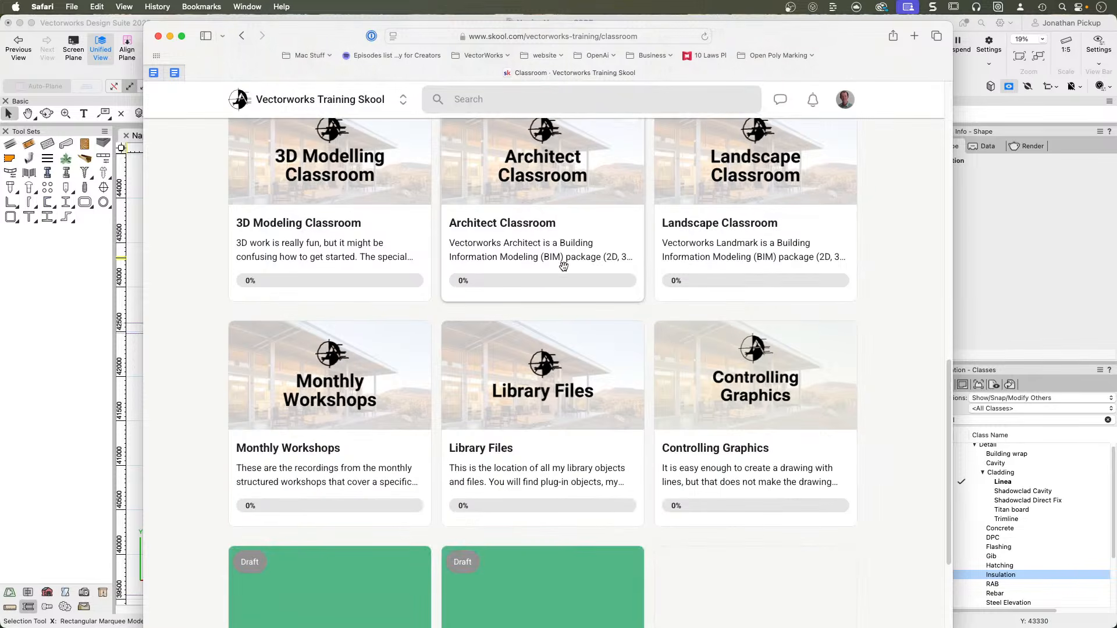
{"action": "scroll", "coordinate": [563, 267], "scroll_direction": "up", "scroll_amount": 1}
{"action": "scroll", "coordinate": [563, 267], "scroll_direction": "up", "scroll_amount": 12}
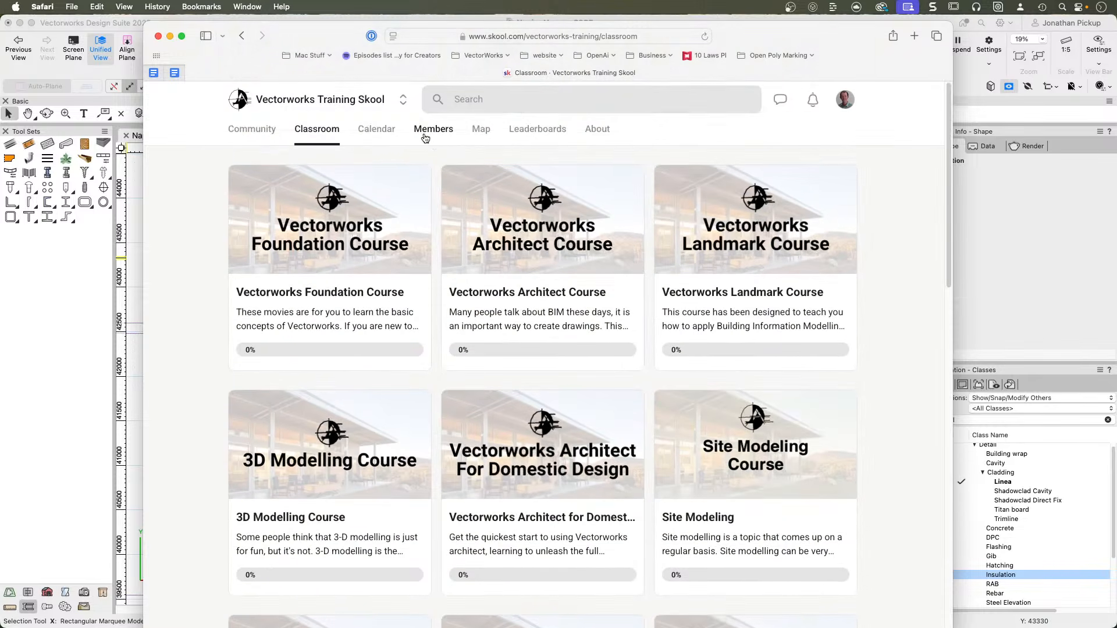
View the Community and About pages of Vectorworks Training Skool, and return to the Napier House drawing in Vectorworks.
{"action": "left_click", "coordinate": [248, 135]}
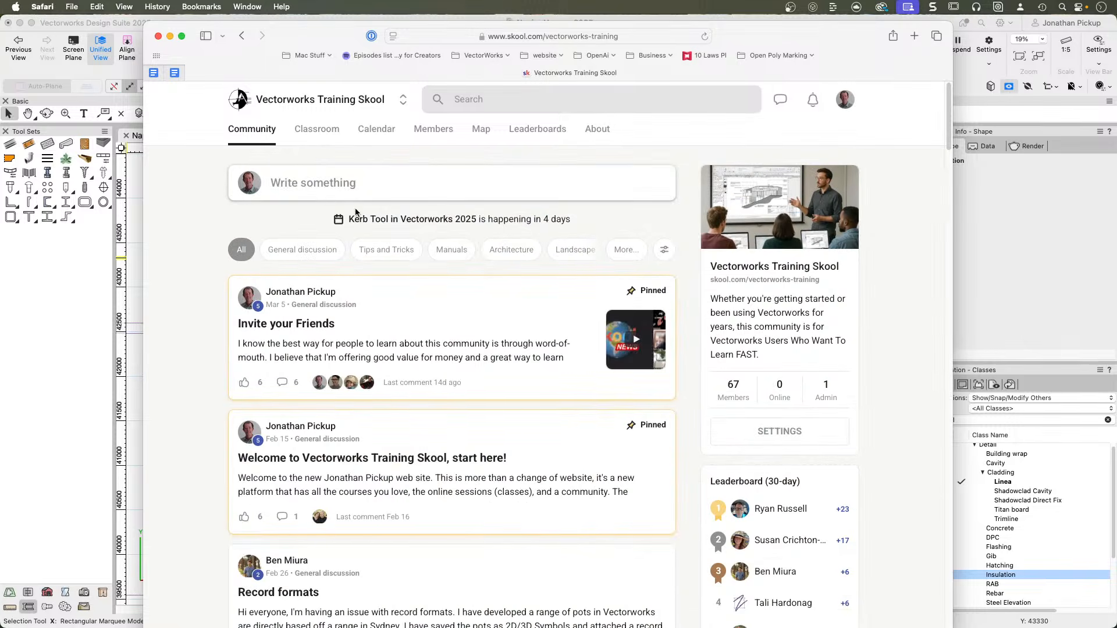
{"action": "scroll", "coordinate": [538, 325], "scroll_direction": "down", "scroll_amount": 1}
{"action": "scroll", "coordinate": [494, 274], "scroll_direction": "up", "scroll_amount": 1}
{"action": "left_click", "coordinate": [592, 133]}
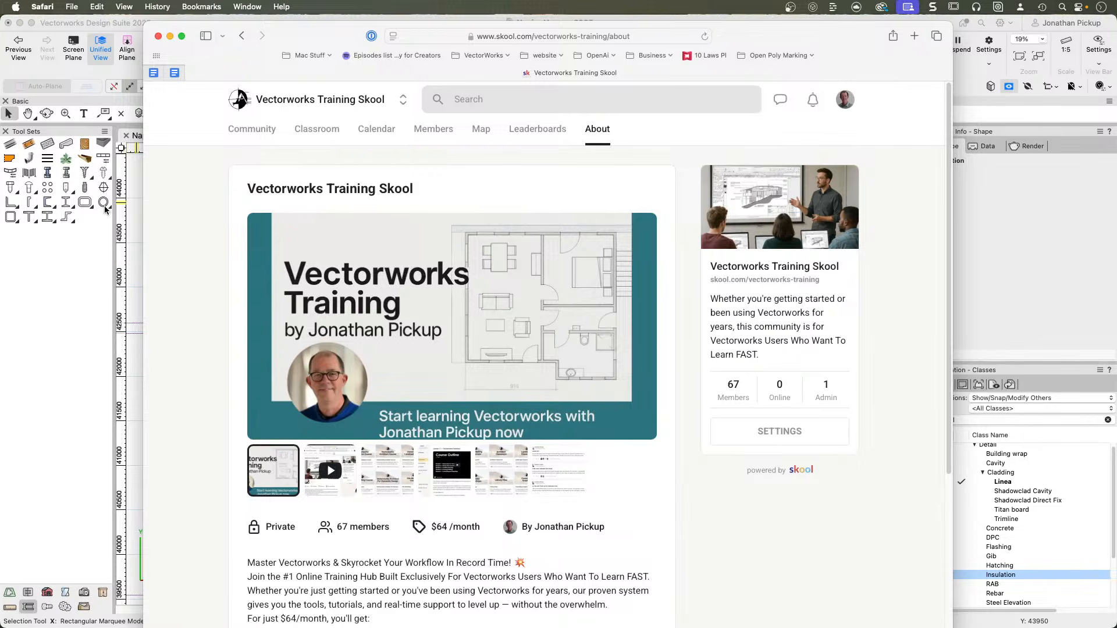
{"action": "left_click", "coordinate": [88, 218]}
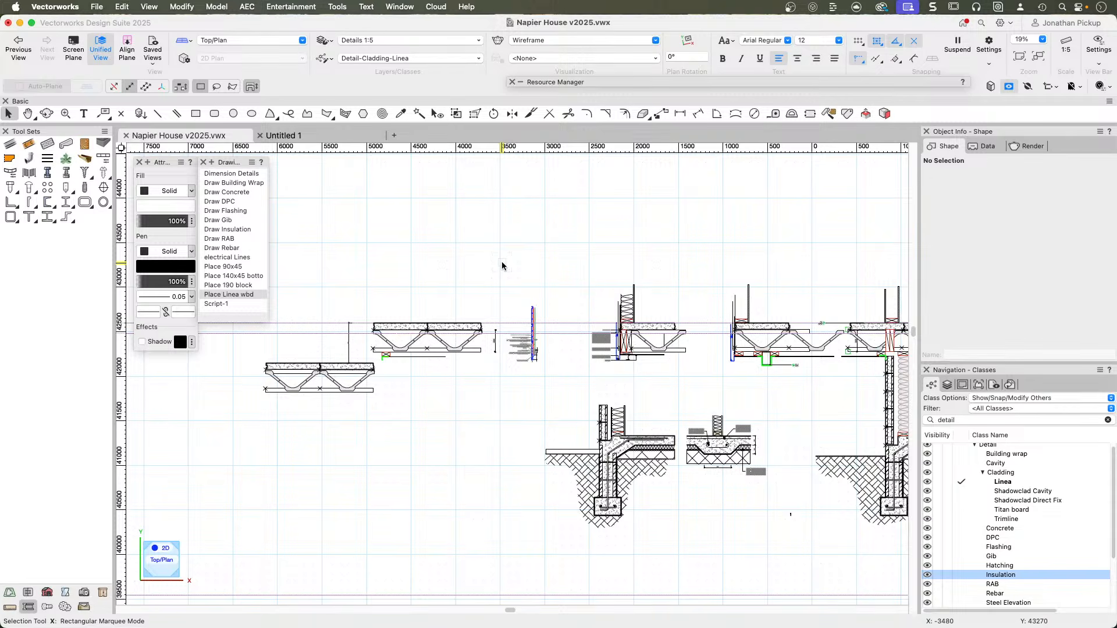
{"action": "key", "text": "space"}
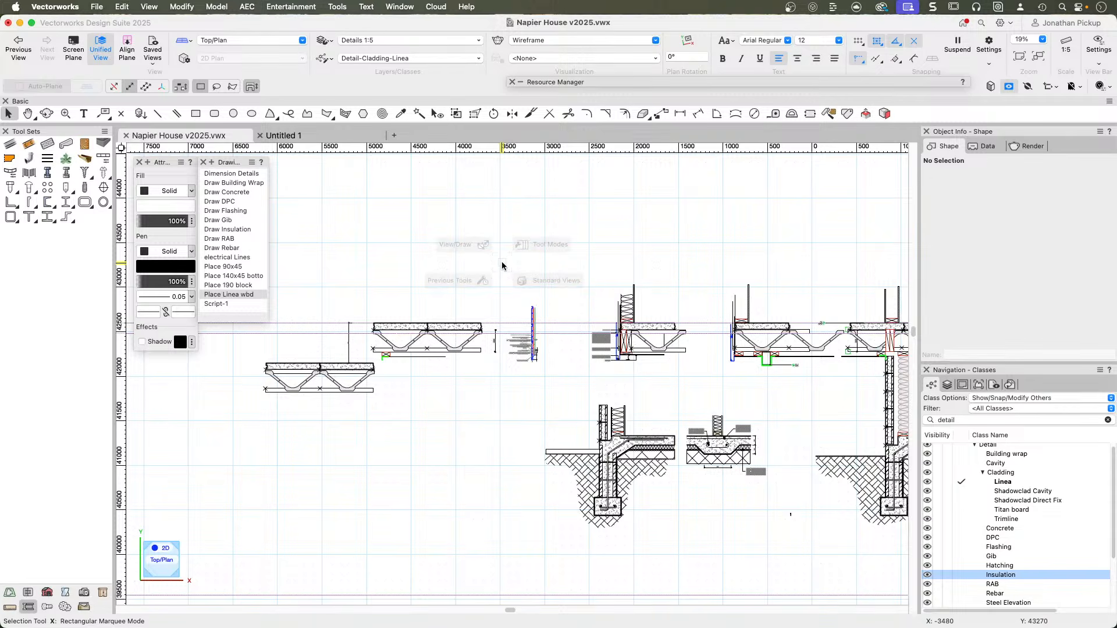